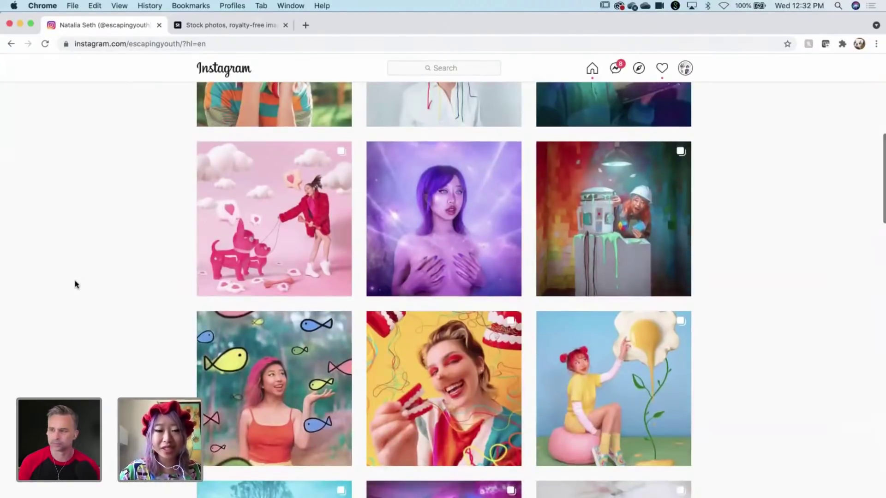
Browse down the photographer's Instagram profile grid to examine the surreal composite photos.
scroll(76, 285, "down", 5)
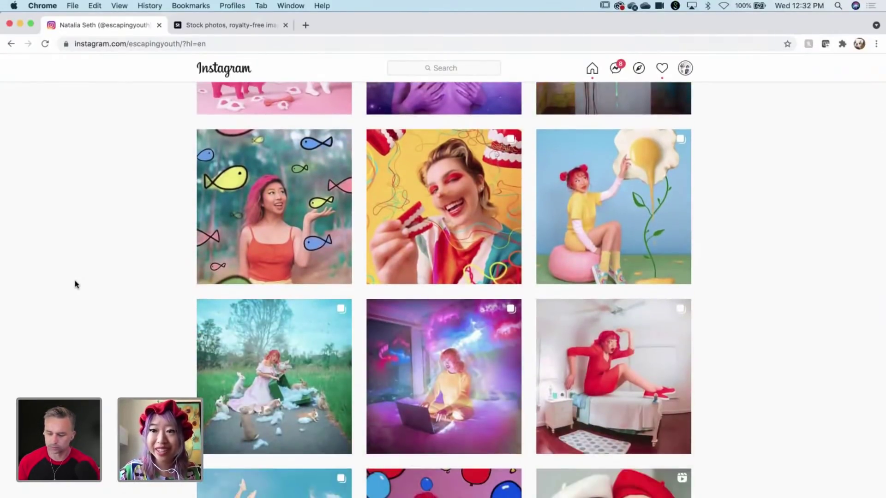
scroll(76, 284, "down", 5)
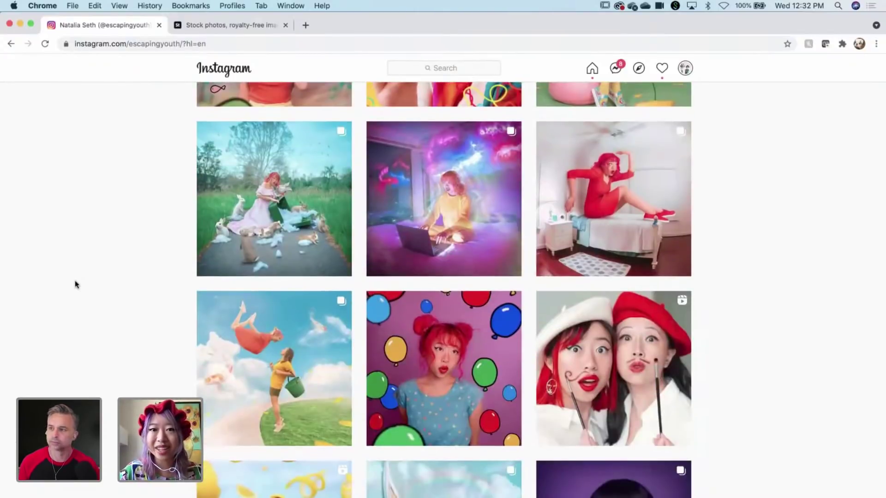
scroll(76, 285, "down", 5)
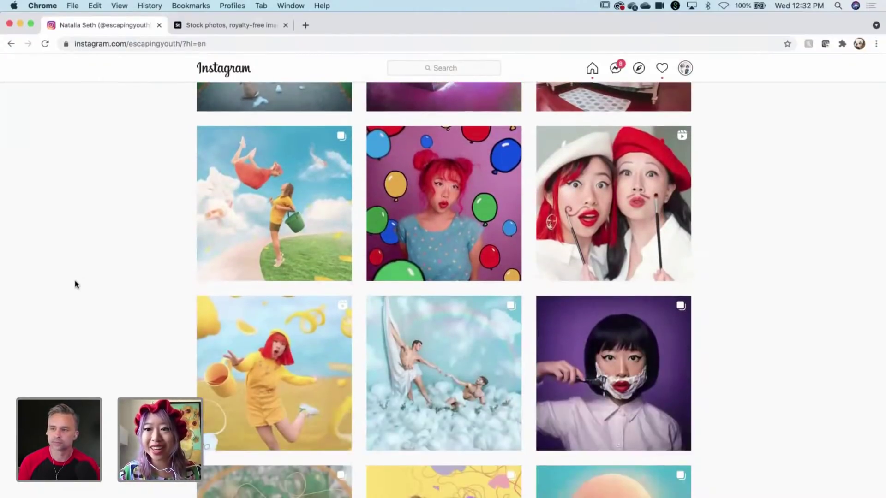
scroll(76, 284, "down", 2)
scroll(76, 285, "down", 3)
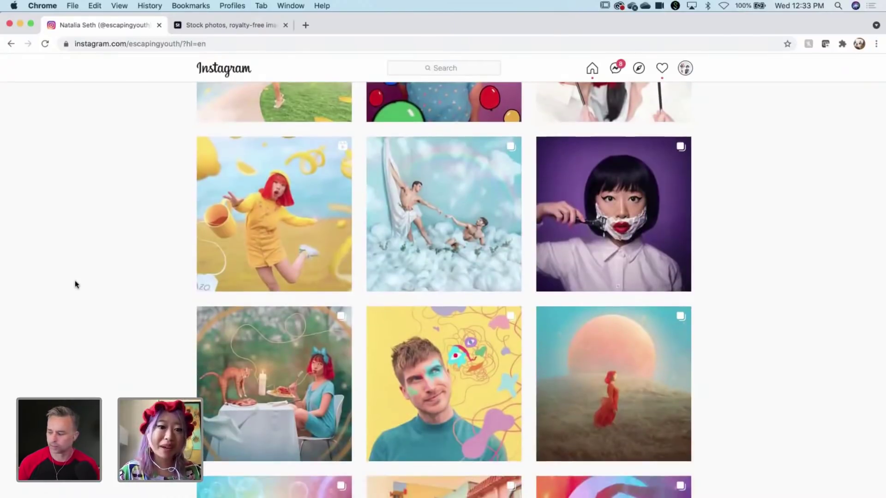
scroll(76, 285, "down", 5)
scroll(76, 285, "down", 10)
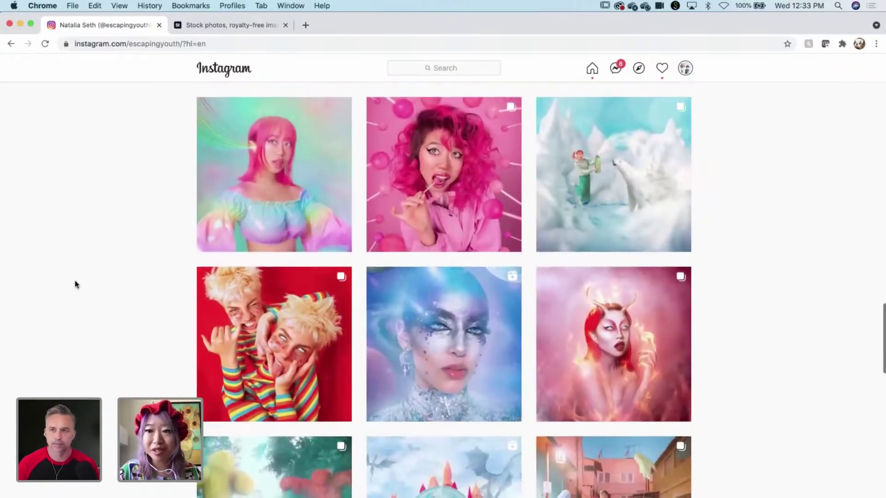
scroll(76, 285, "down", 5)
scroll(76, 285, "down", 10)
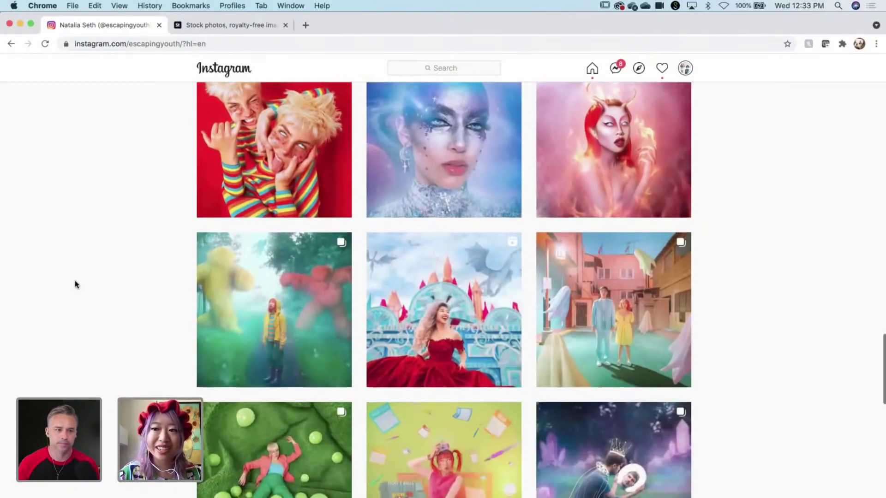
scroll(76, 285, "down", 4)
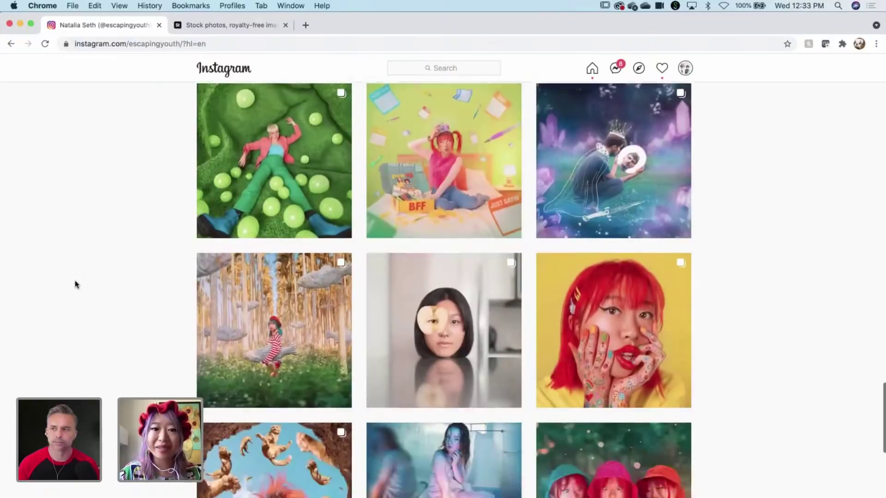
scroll(76, 285, "down", 2)
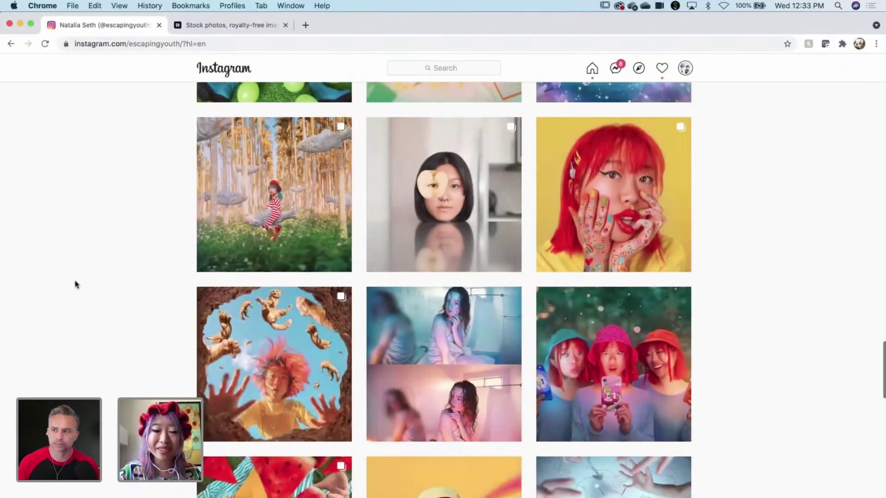
scroll(76, 285, "down", 4)
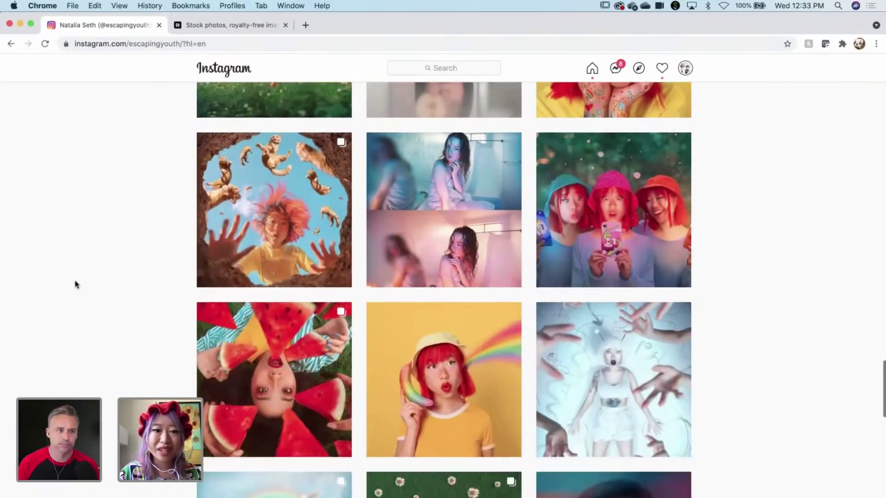
View the raining-cats post and its second slide showing the outside view of the hole, and close the post.
left_click(215, 266)
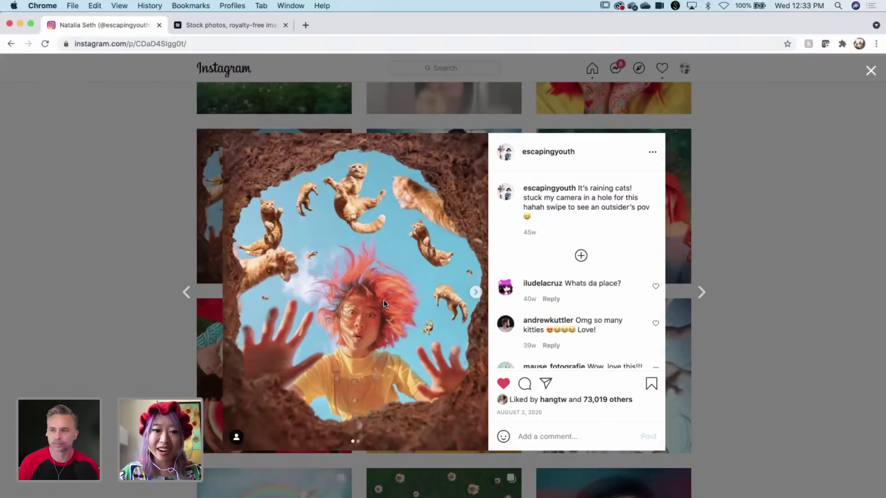
left_click(476, 293)
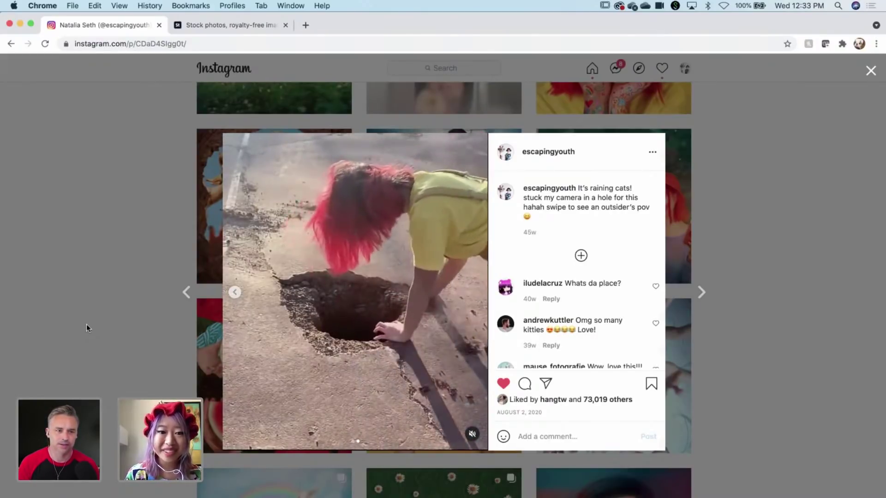
left_click(87, 324)
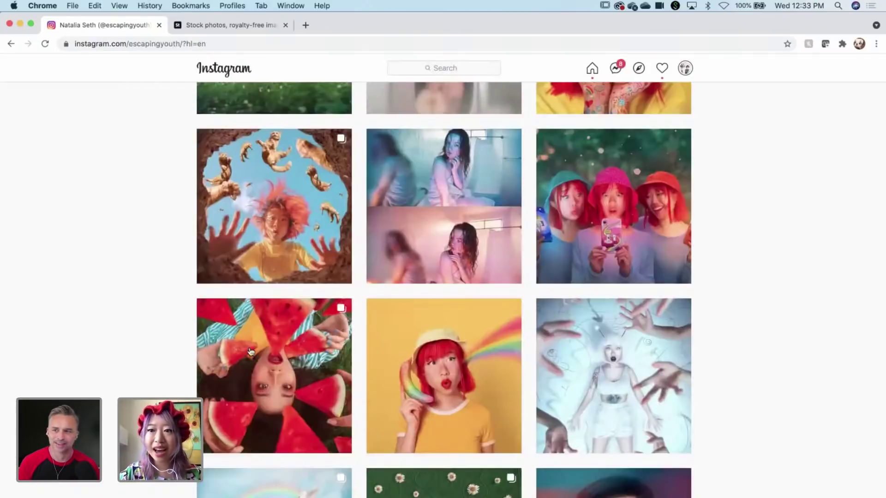
Examine the older posts in the profile grid, from the rainbow portraits down to the rabbit-head and ballerina images.
scroll(251, 351, "down", 5)
scroll(251, 352, "down", 2)
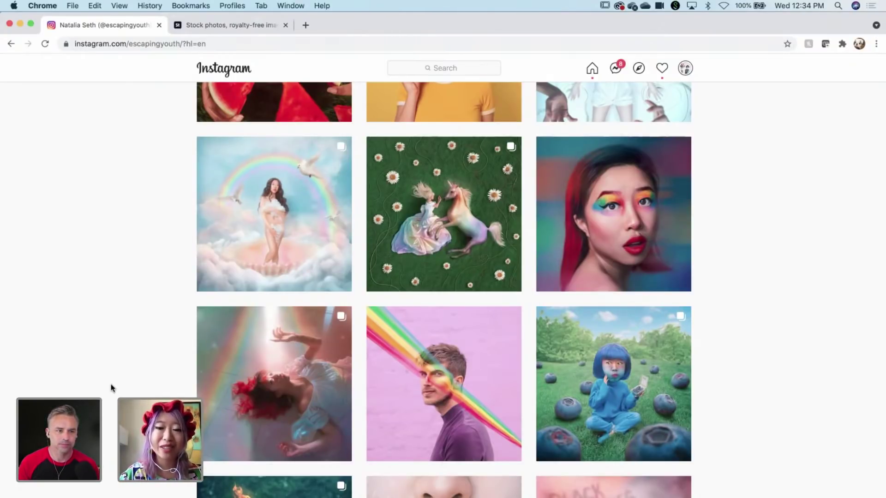
scroll(111, 388, "down", 10)
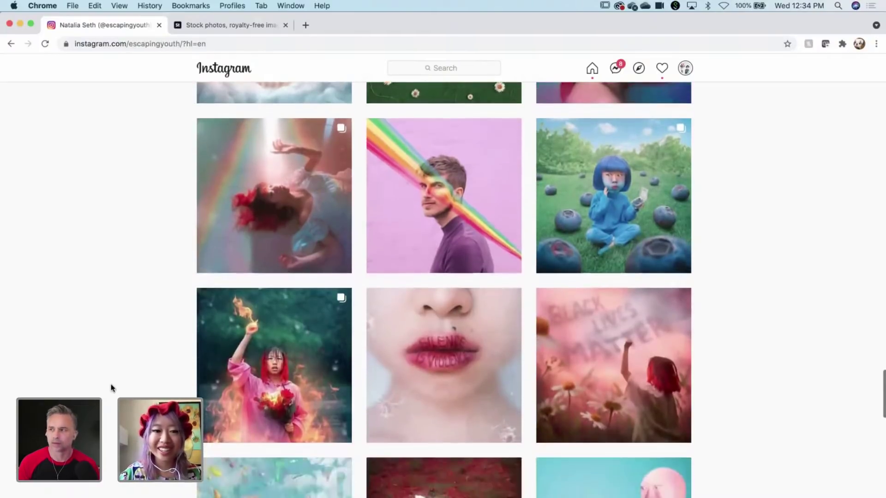
scroll(111, 388, "down", 1)
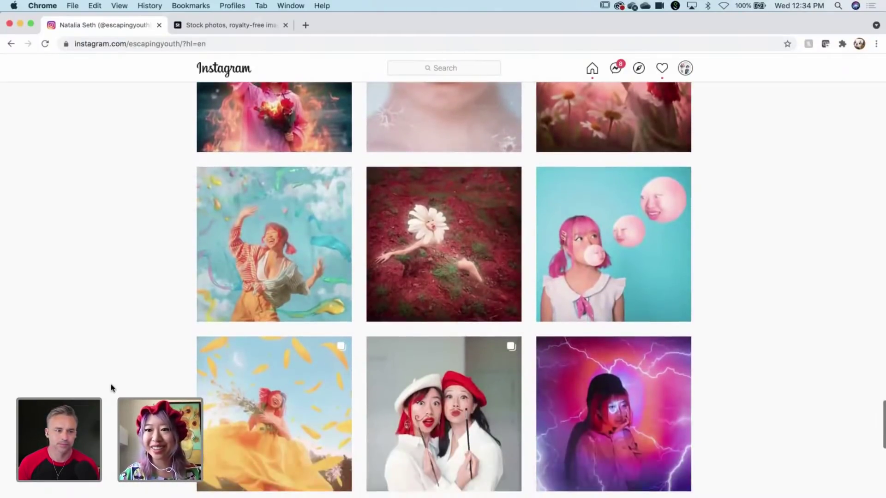
scroll(111, 388, "down", 5)
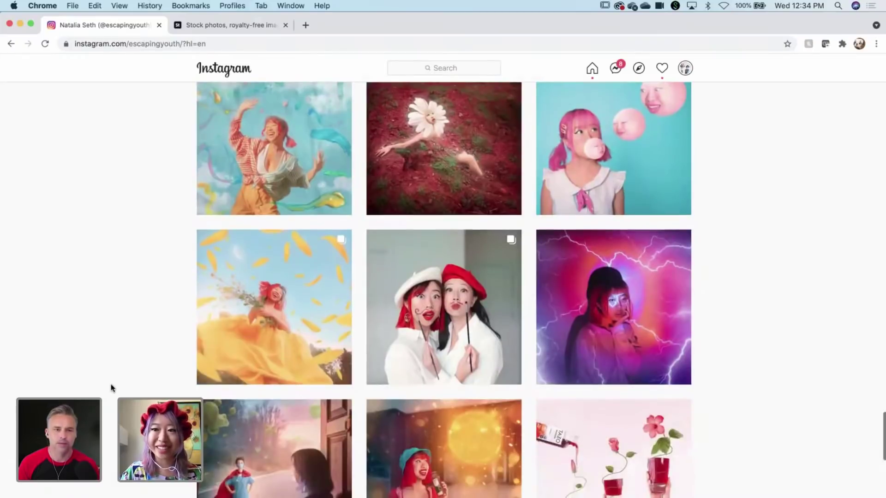
scroll(111, 388, "down", 4)
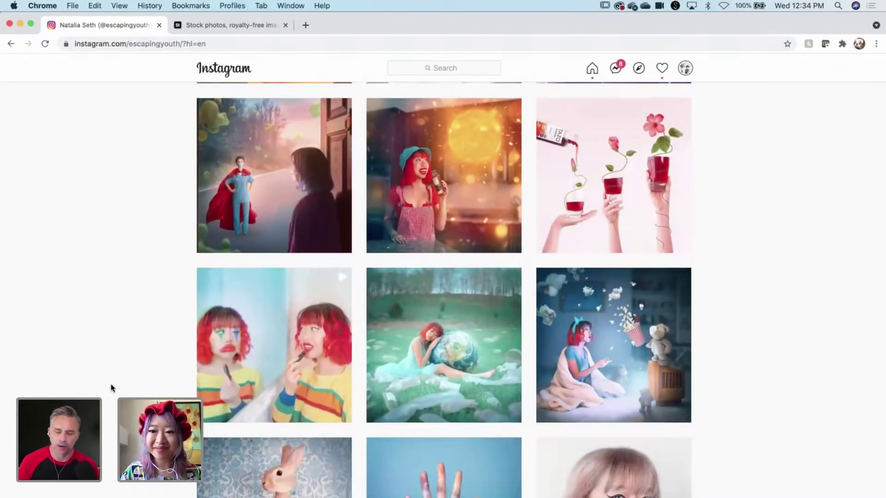
scroll(111, 388, "down", 4)
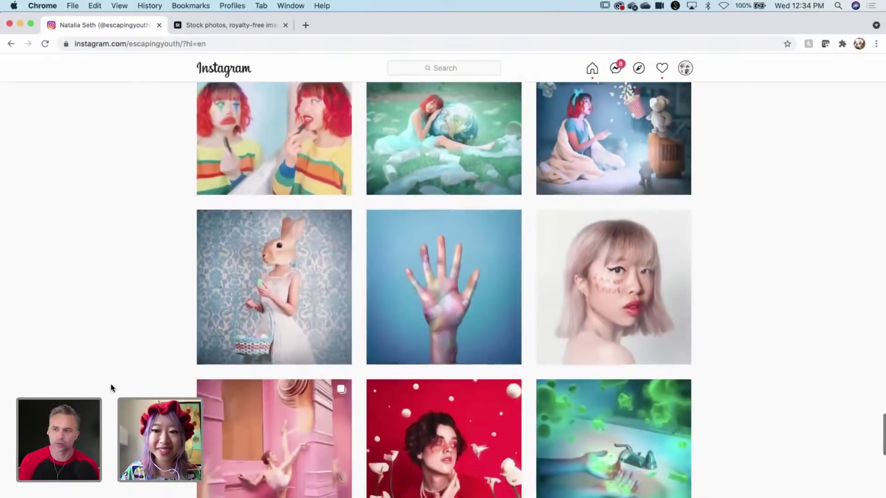
scroll(111, 388, "down", 1)
scroll(112, 388, "down", 1)
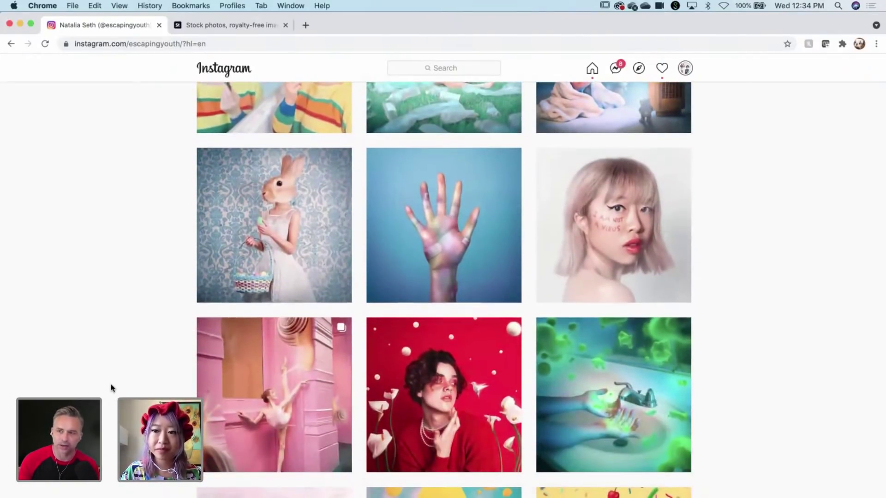
scroll(111, 388, "down", 1)
scroll(112, 389, "down", 2)
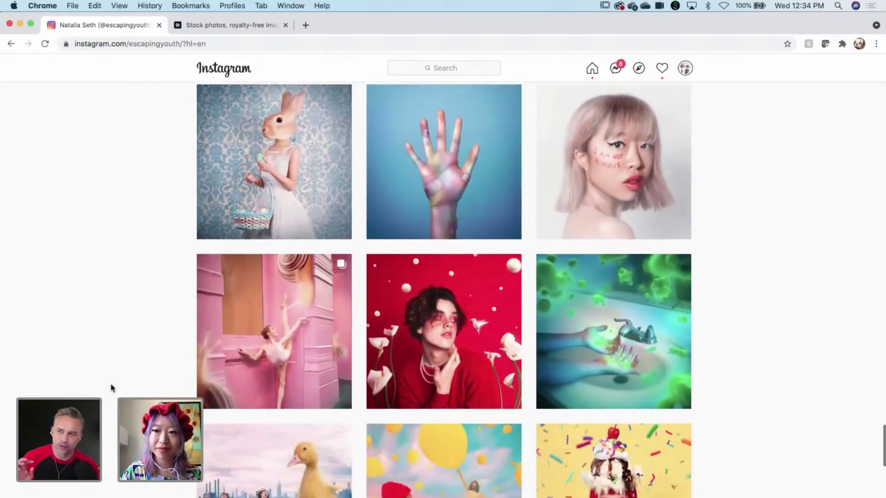
scroll(111, 388, "up", 1)
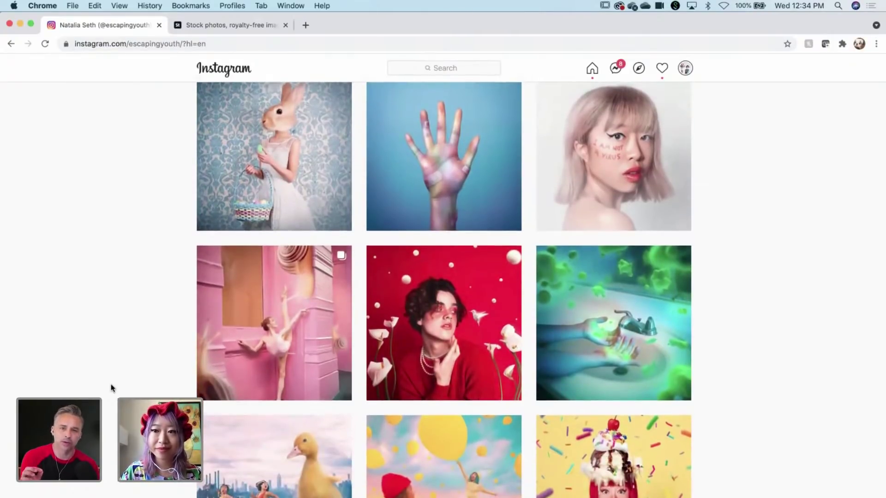
Return to the watermelon-slices post in the profile grid, view it enlarged, and close it.
scroll(111, 388, "up", 15)
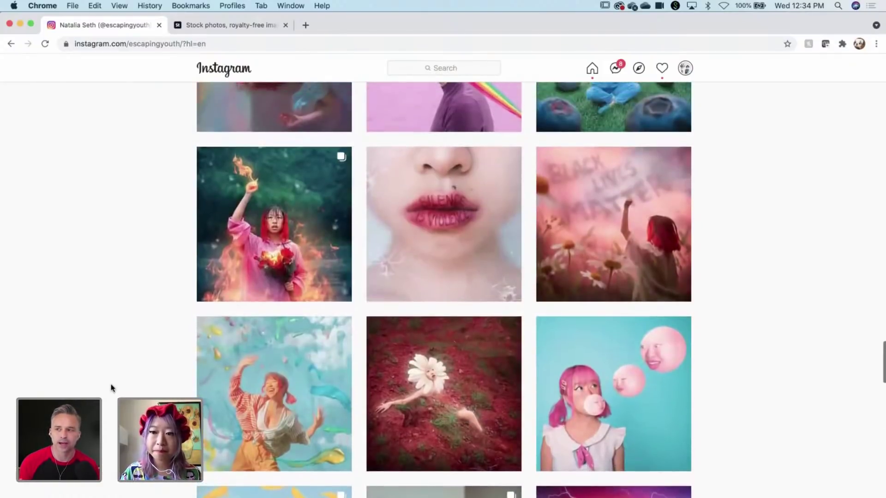
scroll(111, 388, "up", 10)
scroll(111, 388, "up", 5)
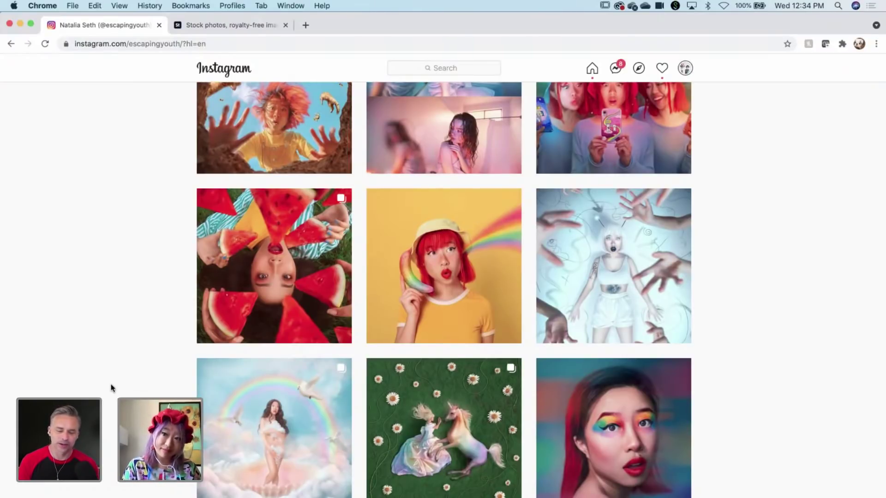
scroll(111, 390, "up", 2)
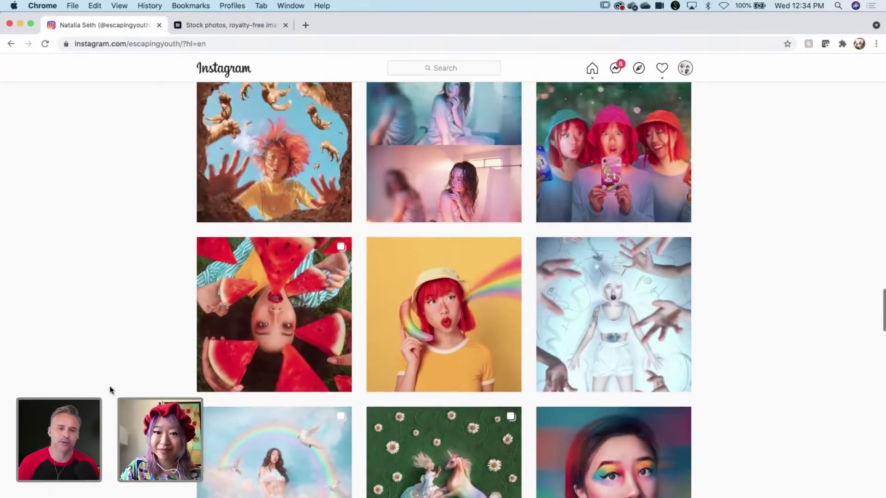
scroll(110, 390, "up", 5)
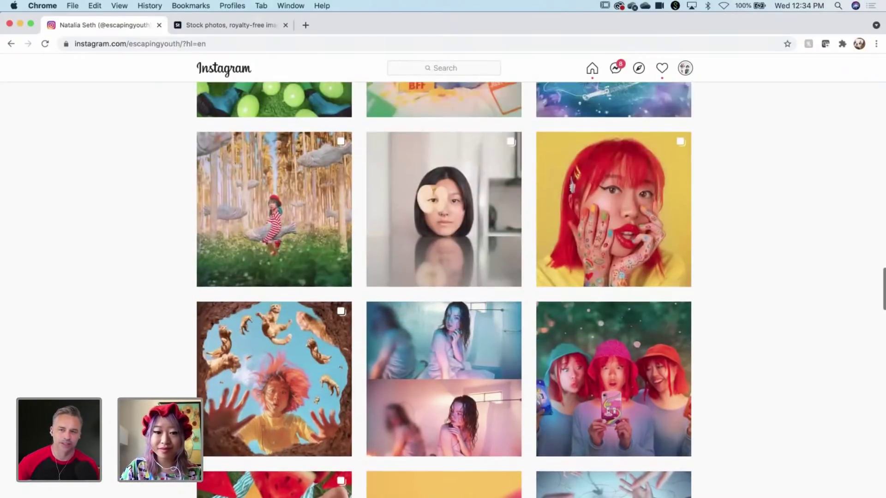
scroll(274, 266, "down", 1)
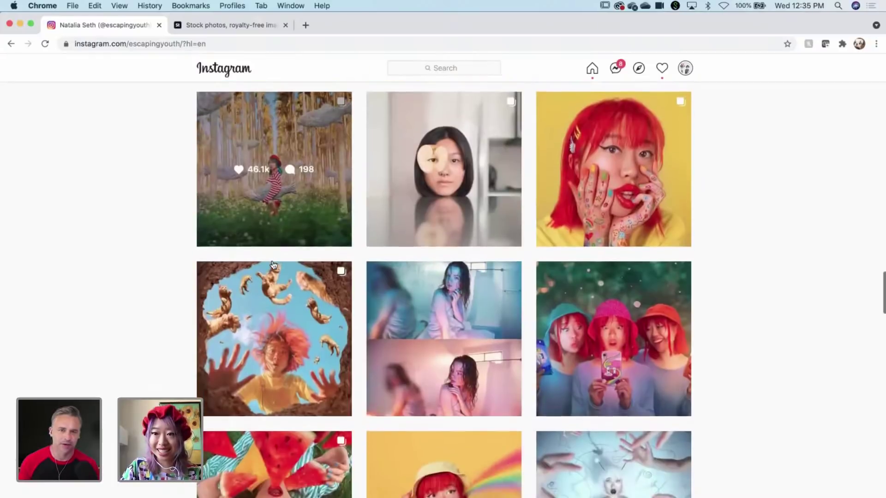
left_click(285, 438)
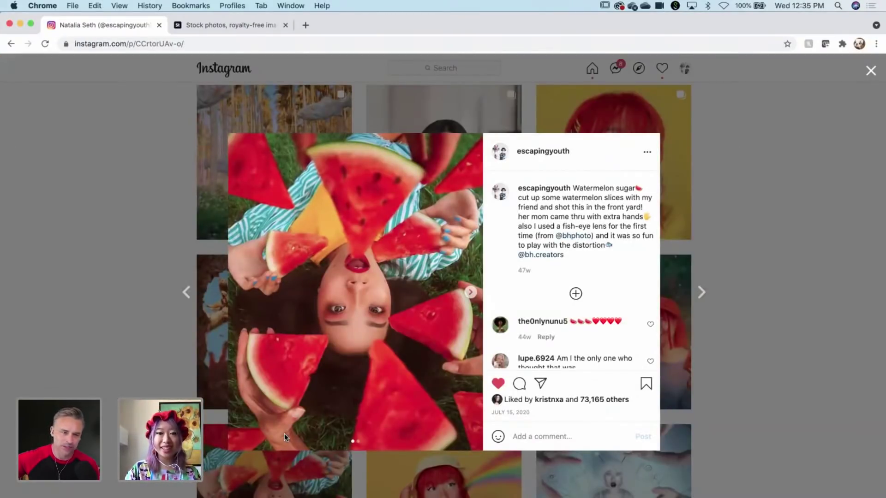
left_click(585, 101)
View the second slide of the misty-park post with the yellow raincoat, and close the post.
scroll(523, 218, "up", 4)
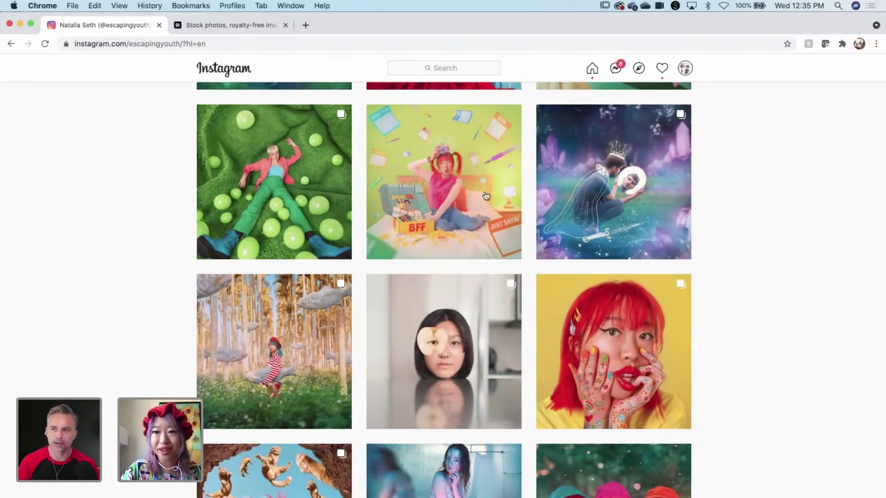
scroll(244, 347, "up", 4)
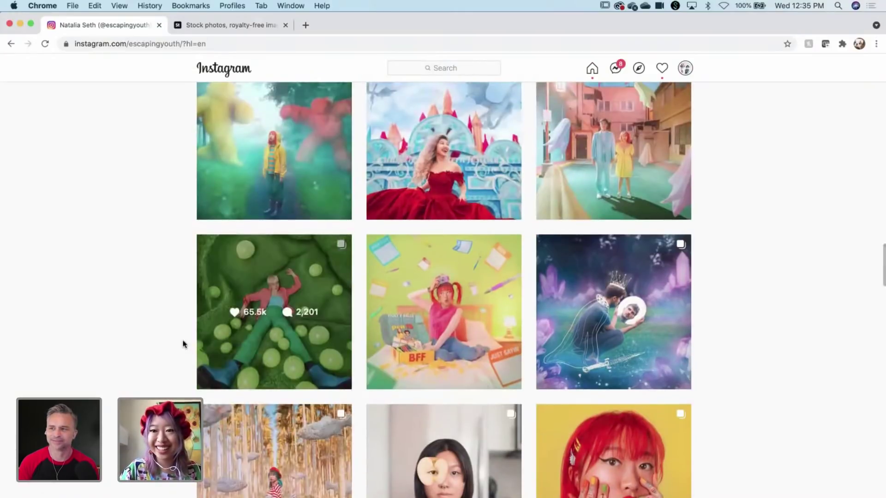
scroll(184, 337, "up", 2)
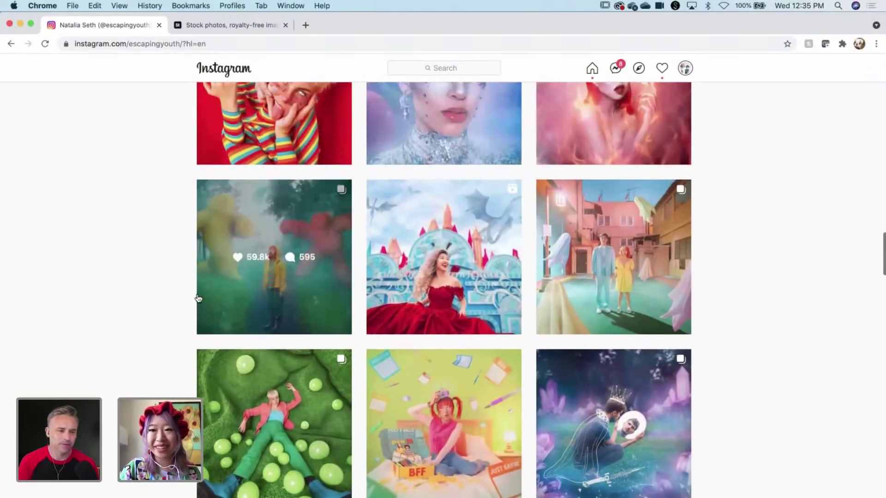
left_click(223, 280)
left_click(472, 292)
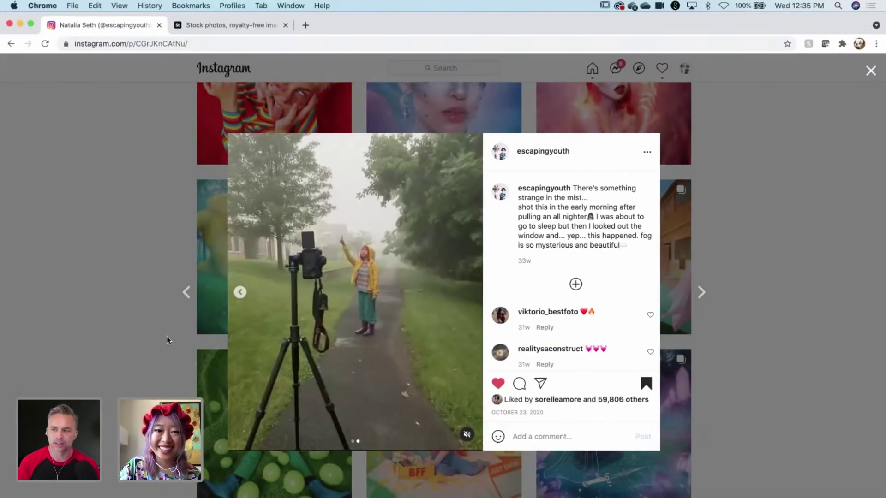
left_click(142, 309)
Browse back up the profile grid through the newer posts above the misty-park image.
scroll(143, 310, "up", 3)
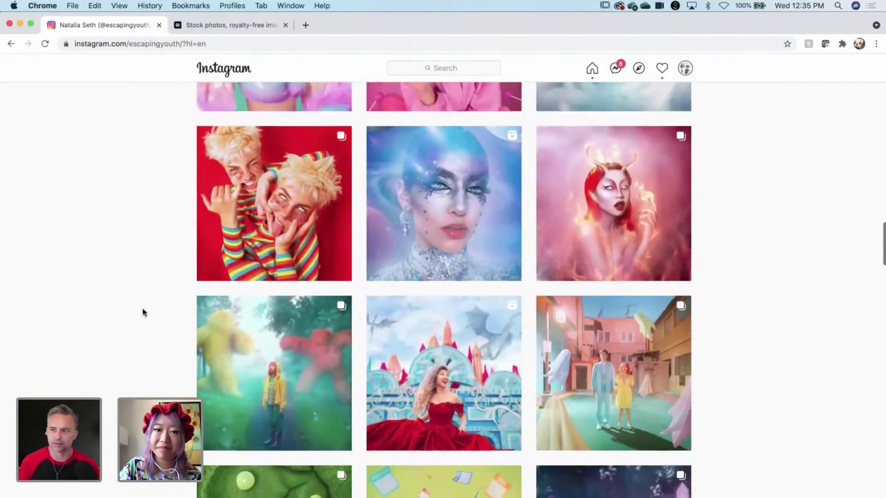
scroll(143, 311, "up", 3)
scroll(360, 192, "up", 2)
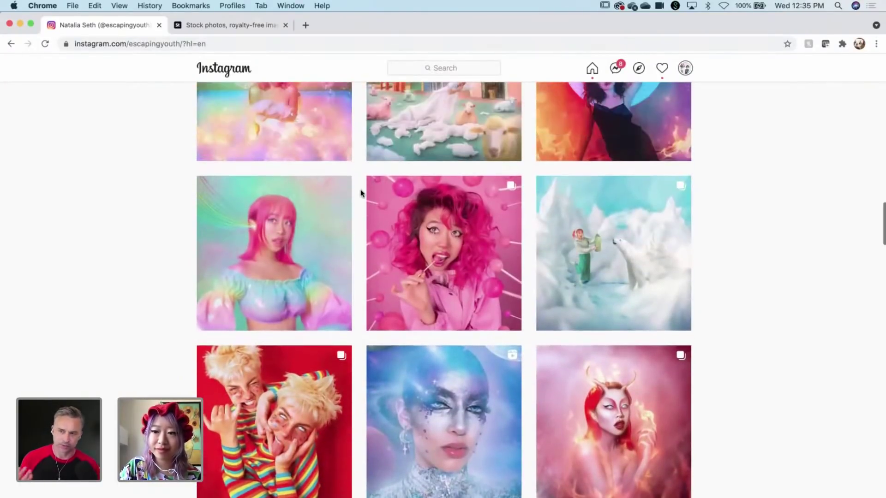
scroll(361, 193, "up", 2)
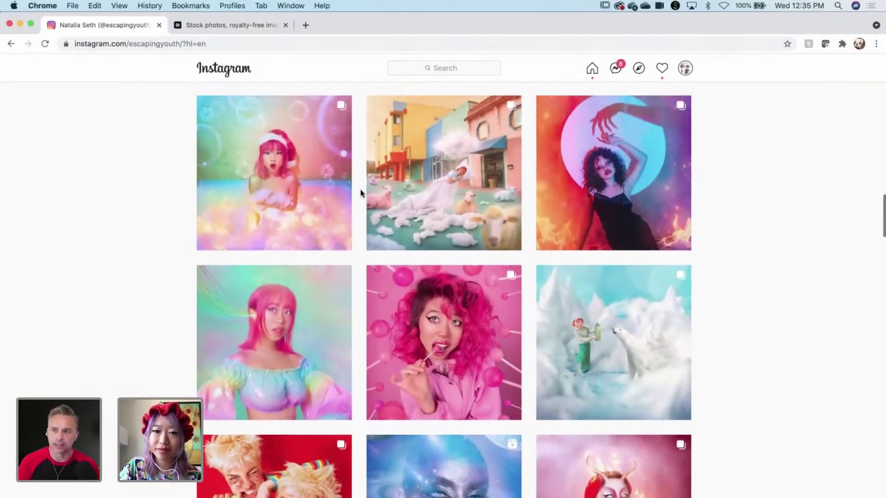
scroll(361, 193, "up", 6)
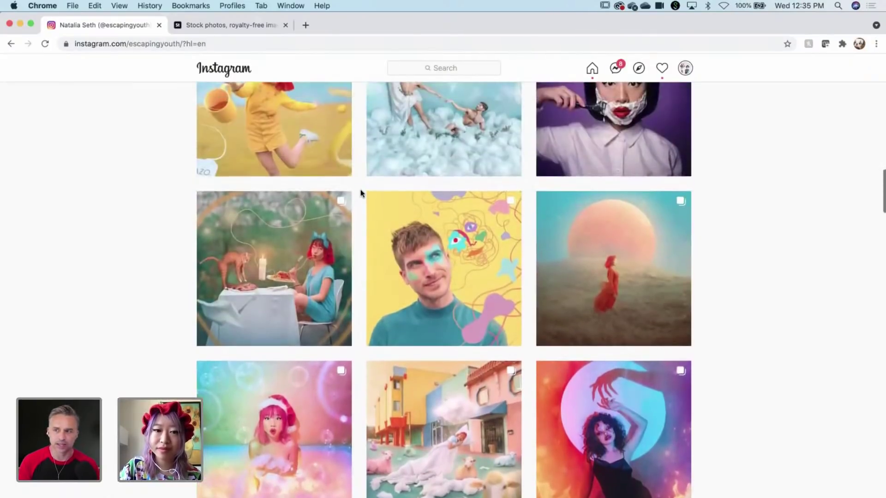
View all four slides of the "Table for 2" spaghetti post, return to its first image, and close the post.
left_click(325, 244)
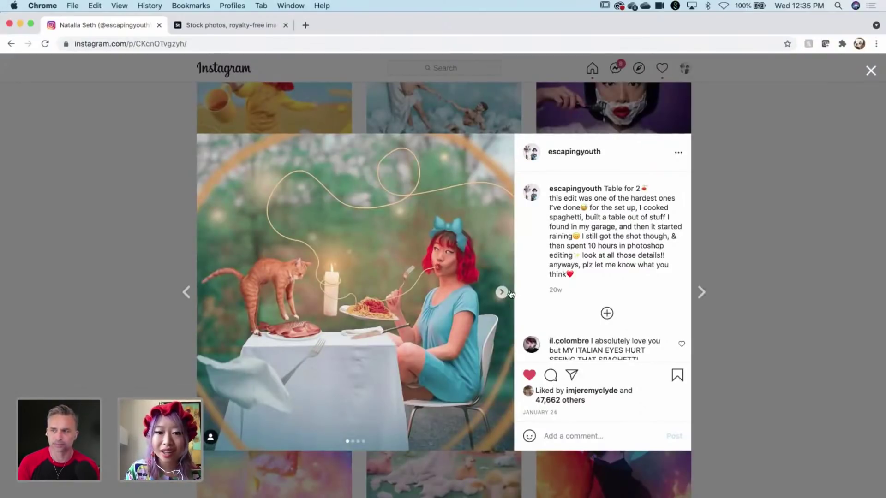
left_click(508, 294)
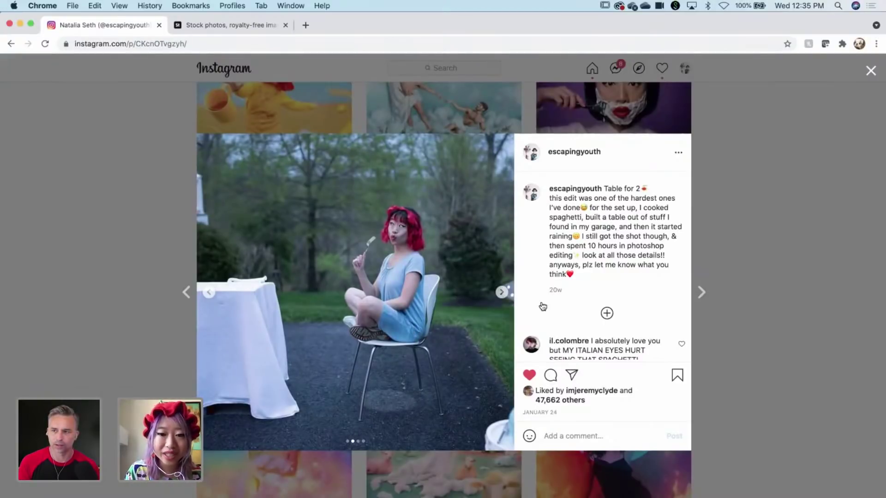
left_click(501, 292)
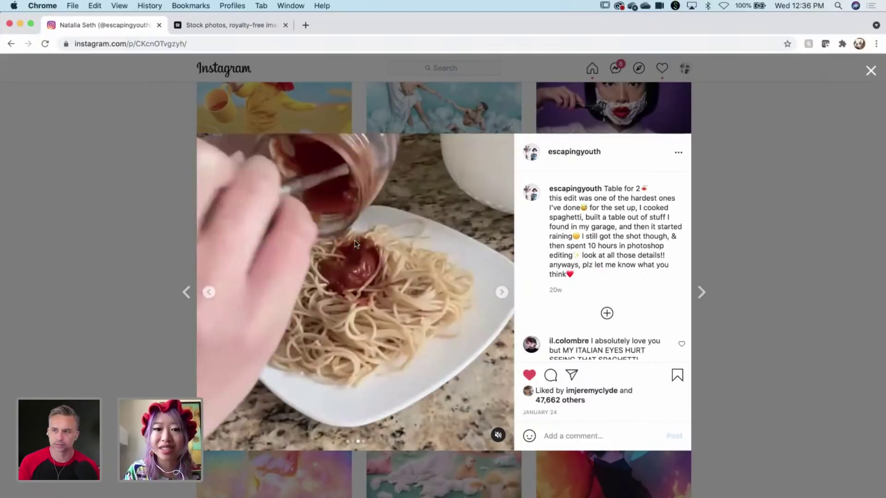
left_click(502, 292)
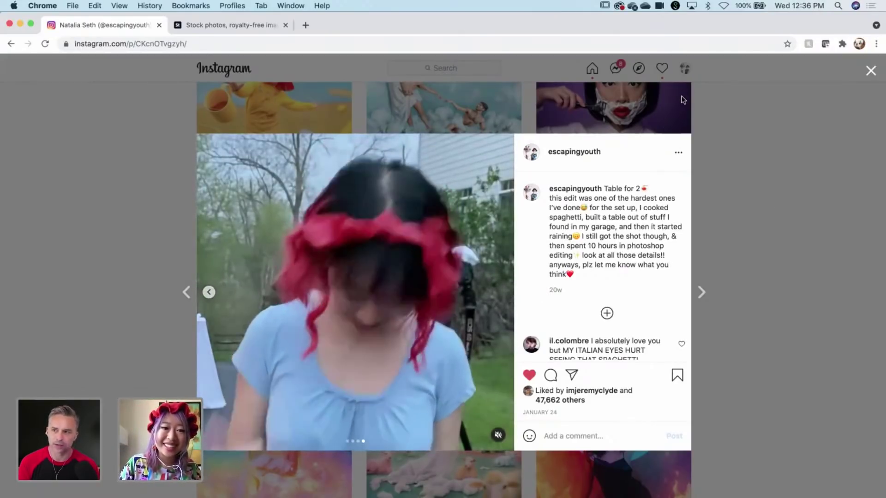
left_click(208, 293)
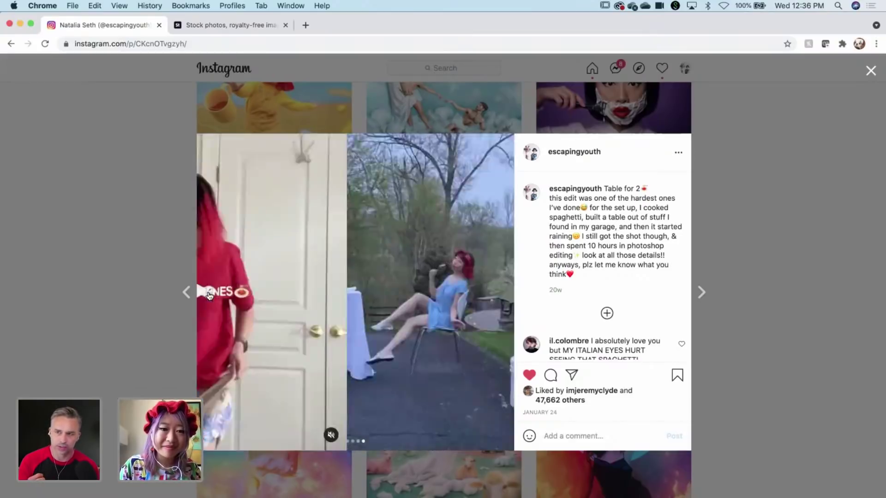
left_click(209, 293)
left_click(209, 294)
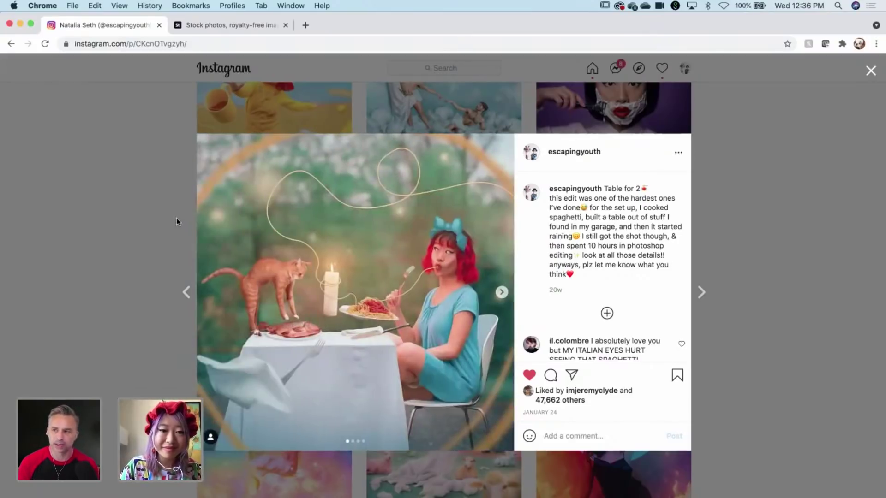
left_click(146, 221)
Browse up the profile grid from the spaghetti image to the profile header and story highlights.
scroll(147, 222, "up", 5)
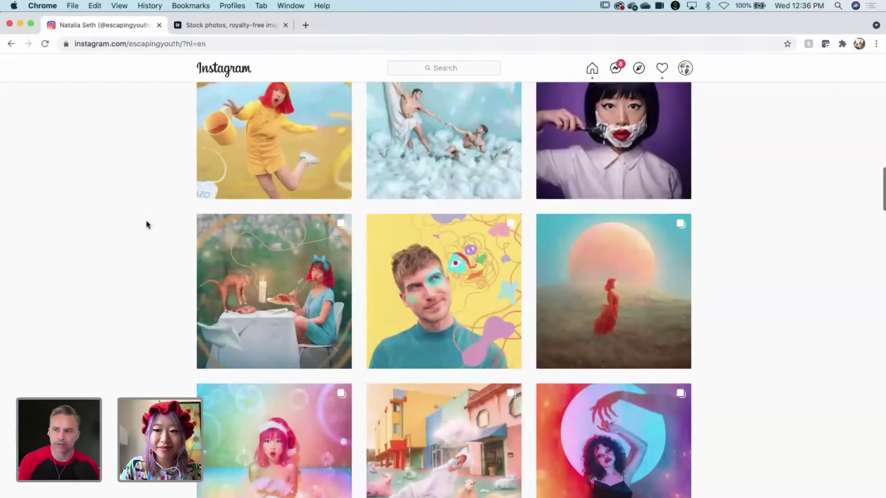
scroll(146, 225, "up", 3)
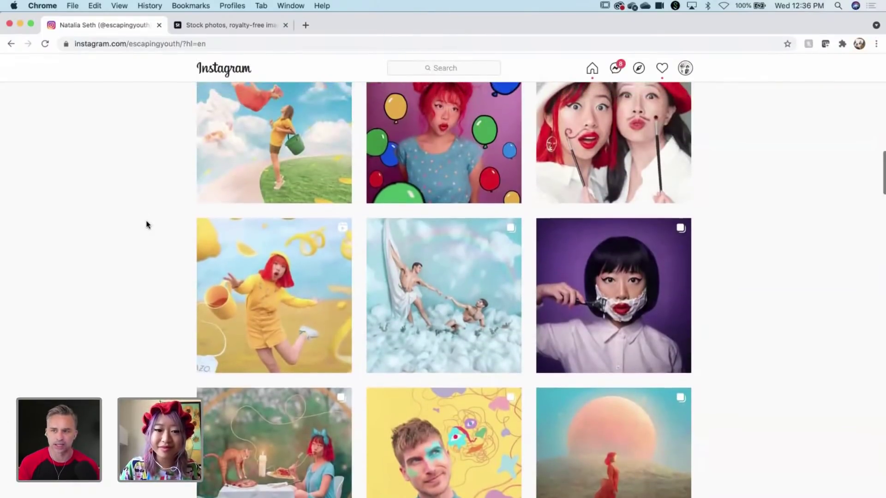
scroll(146, 225, "up", 1)
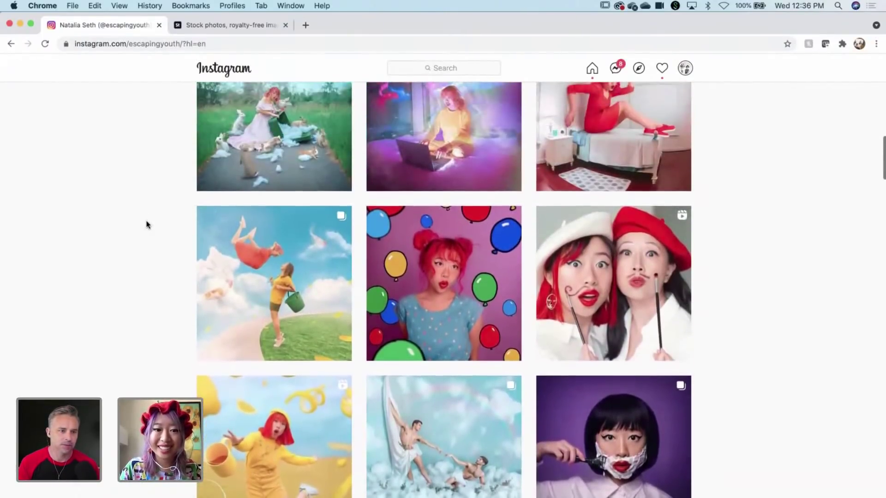
scroll(186, 289, "up", 12)
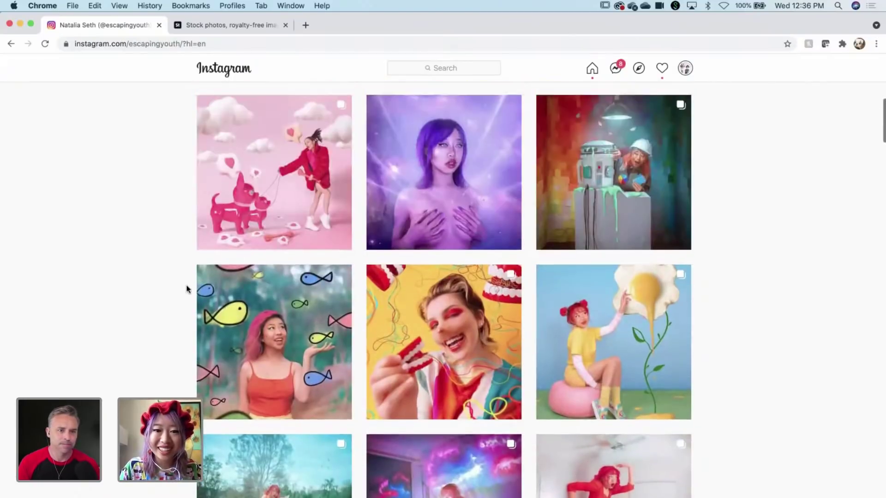
scroll(187, 290, "up", 6)
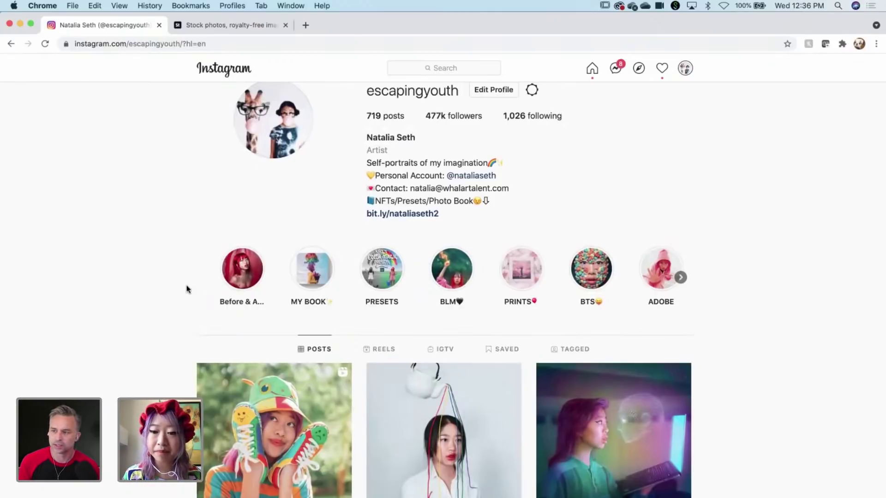
Examine the newest posts in the profile grid, from the teapot portrait down to the floating red-dress and cartoon-balloon images.
scroll(439, 406, "down", 2)
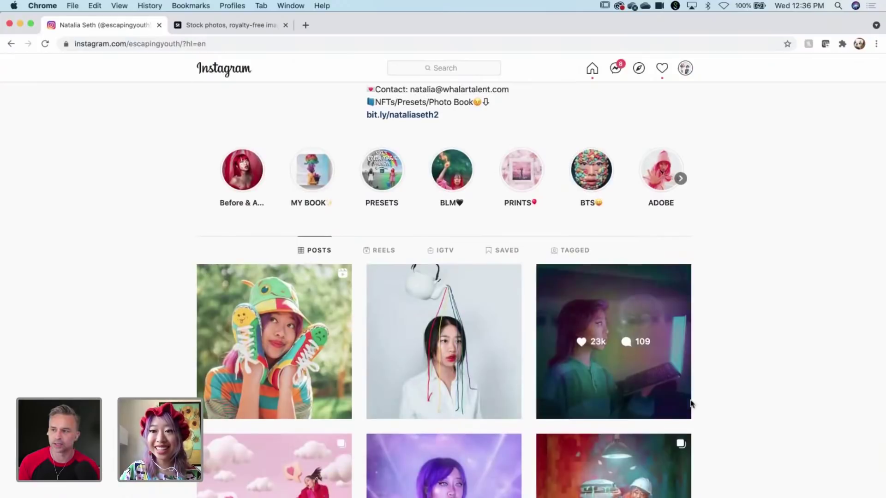
scroll(723, 409, "down", 1)
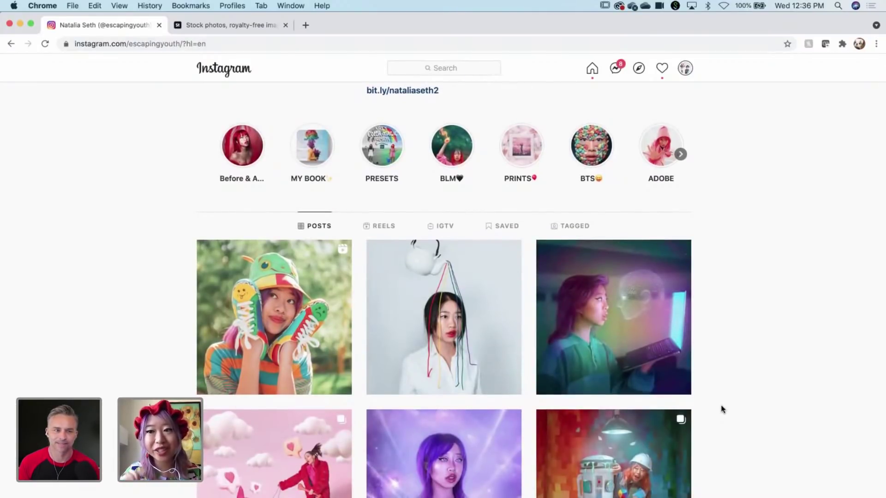
scroll(722, 409, "down", 3)
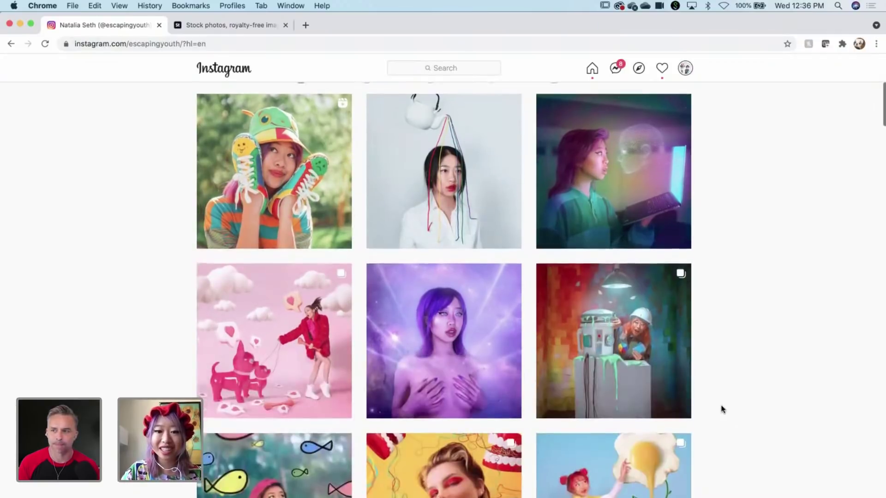
scroll(722, 409, "down", 2)
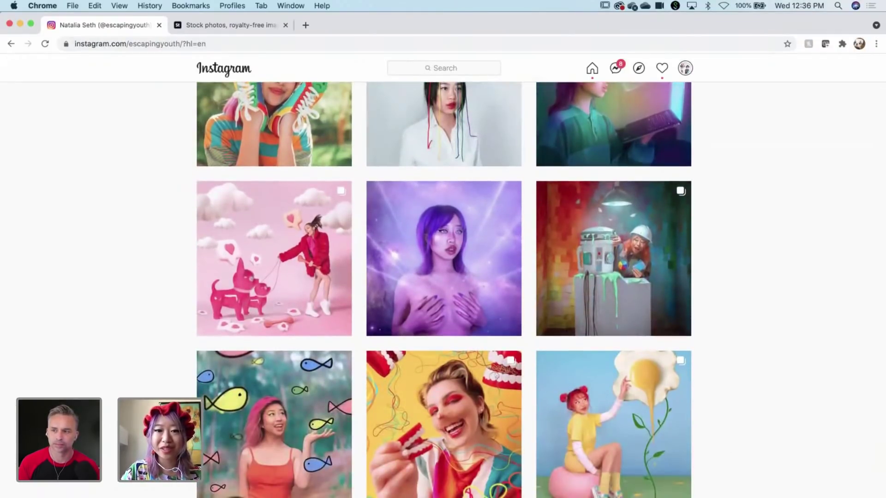
scroll(443, 290, "down", 3)
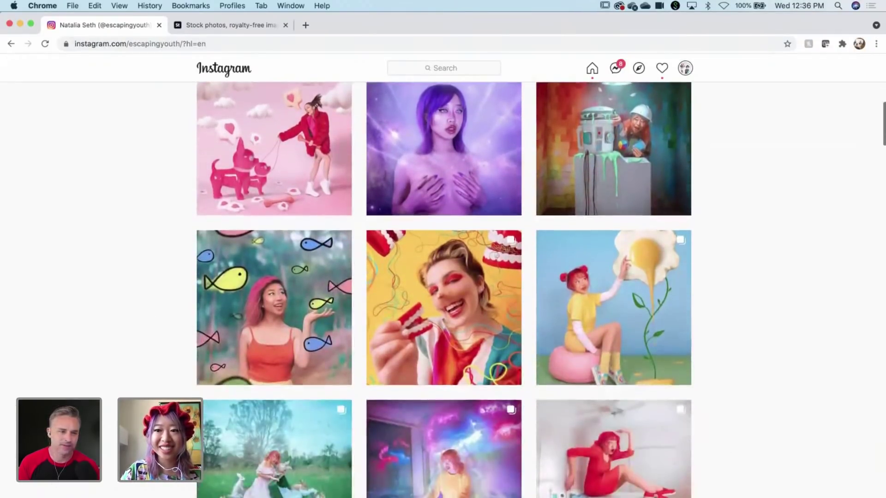
scroll(443, 290, "down", 2)
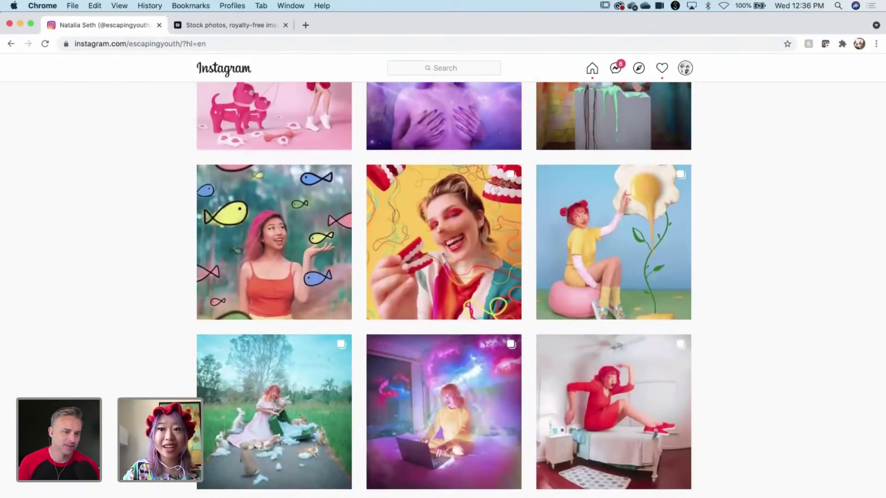
scroll(438, 342, "down", 2)
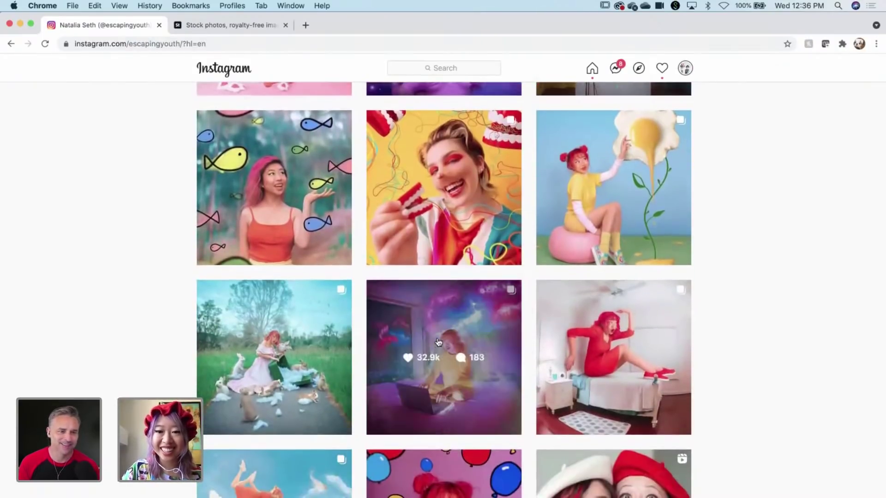
scroll(439, 342, "down", 2)
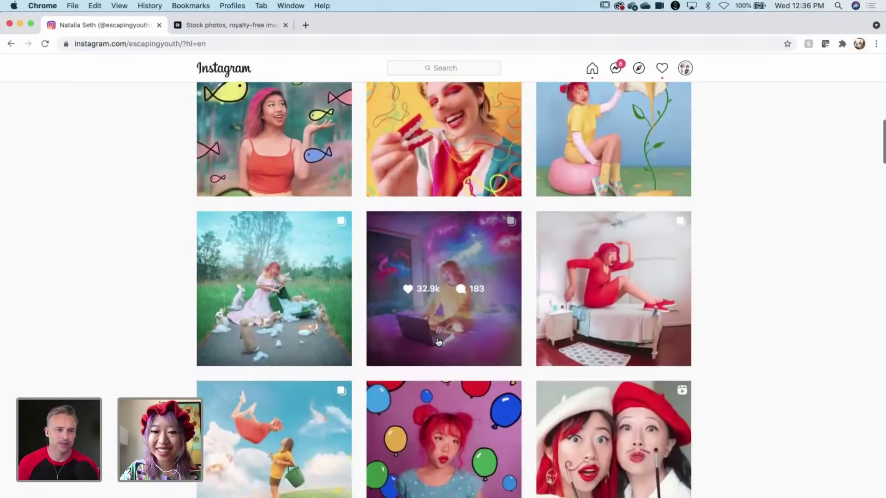
scroll(187, 392, "down", 1)
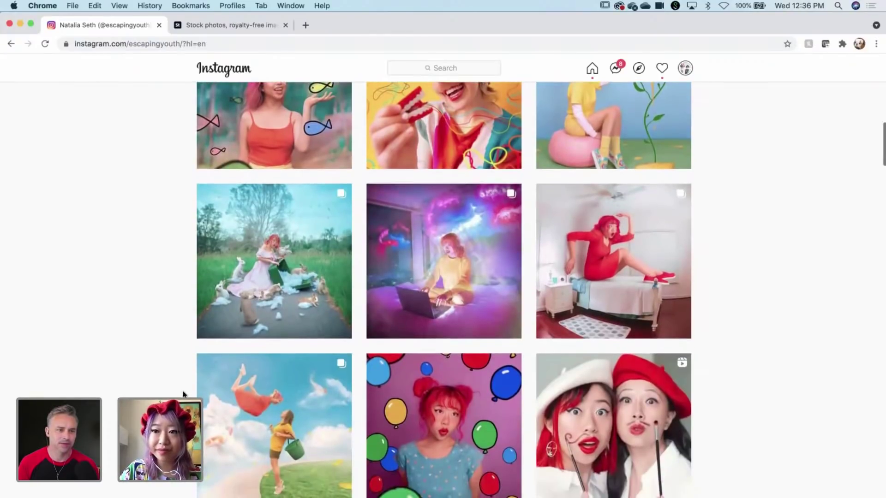
scroll(183, 395, "down", 1)
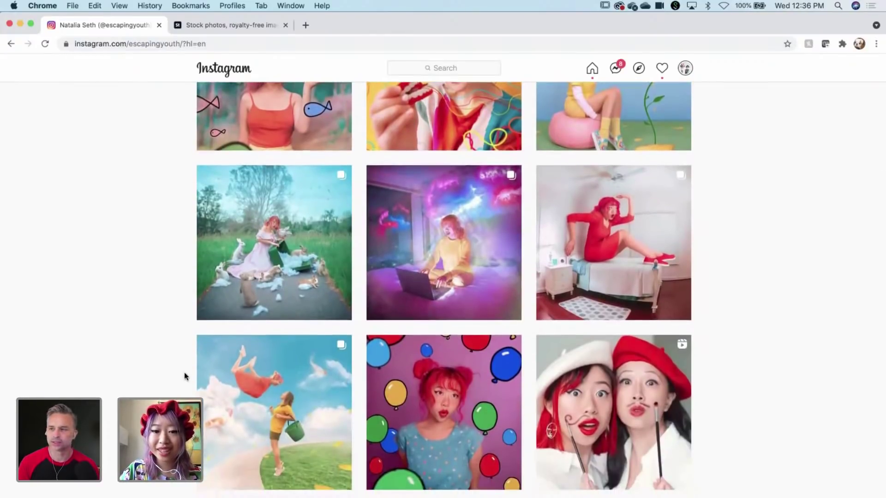
View all four slides of the "Ponyo" post with the floating red-dress figure, return to its first image, and close it.
scroll(184, 376, "down", 5)
left_click(228, 253)
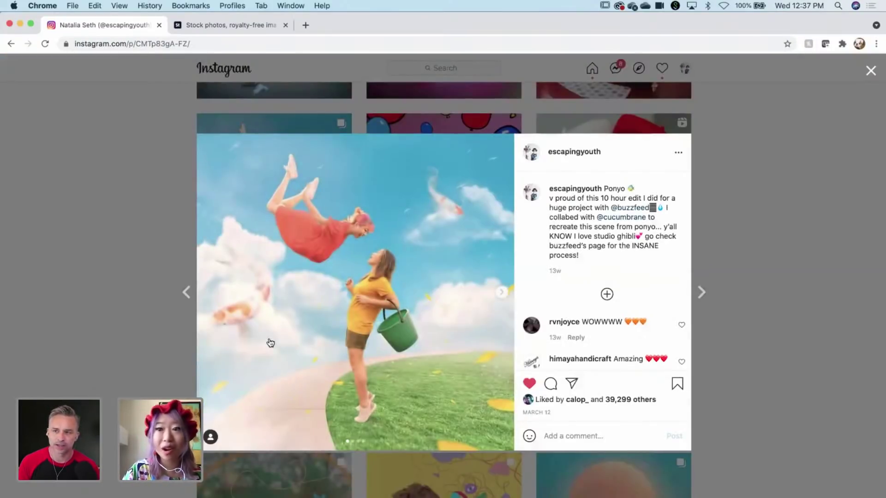
left_click(502, 292)
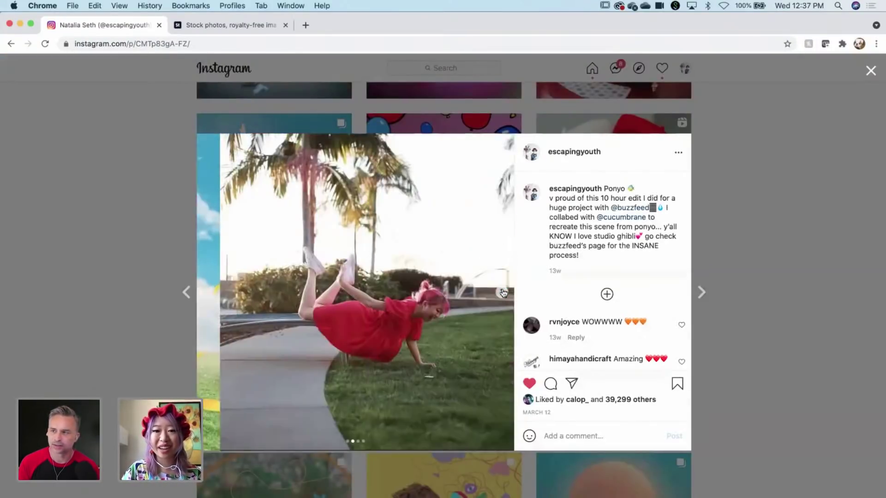
left_click(502, 293)
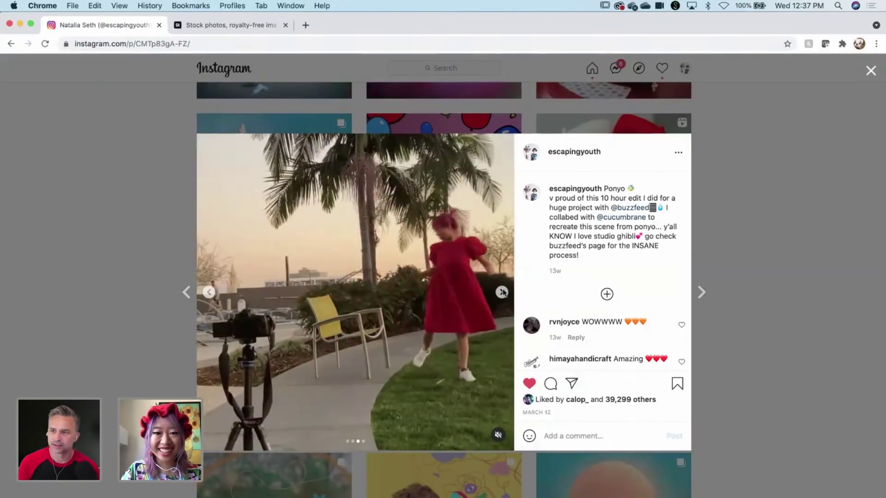
left_click(503, 293)
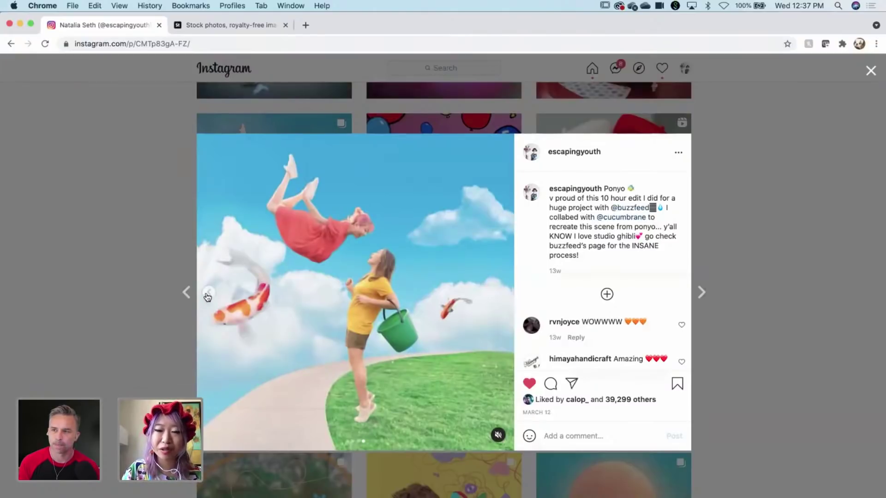
left_click(208, 294)
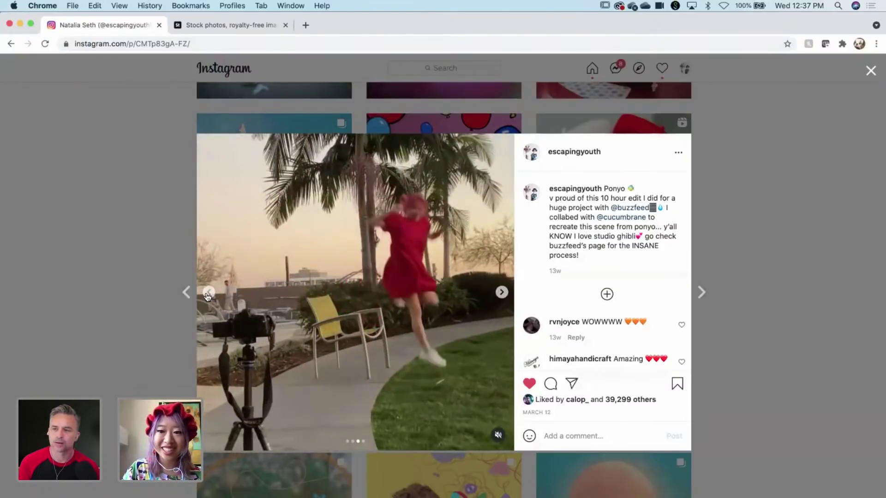
left_click(208, 294)
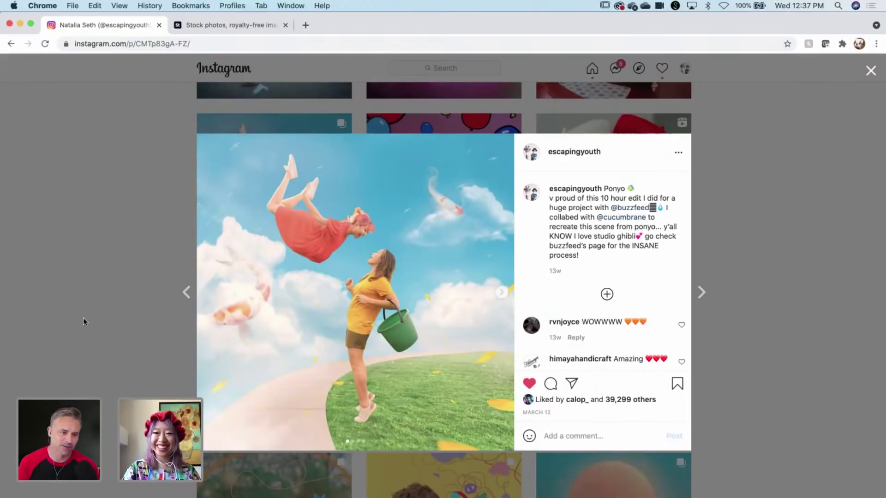
left_click(77, 326)
View the "Cyberspace" laptop post and its behind-the-scenes second slide, and close the post.
scroll(129, 366, "up", 4)
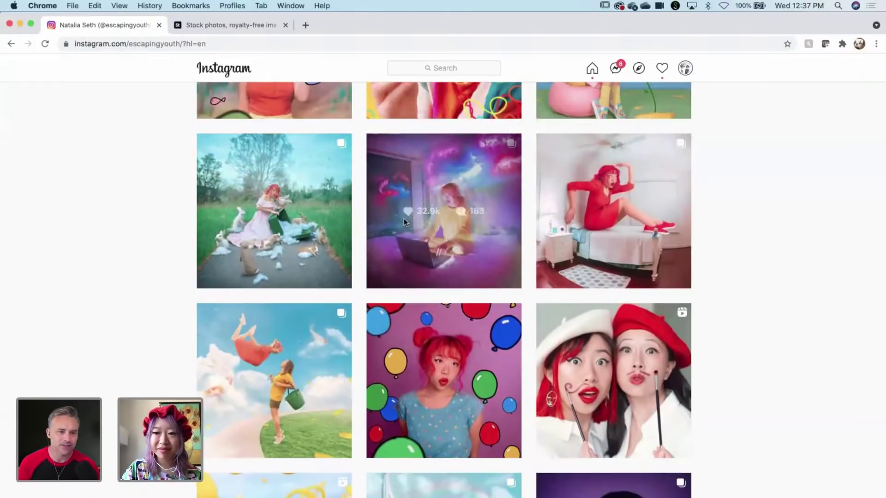
left_click(404, 217)
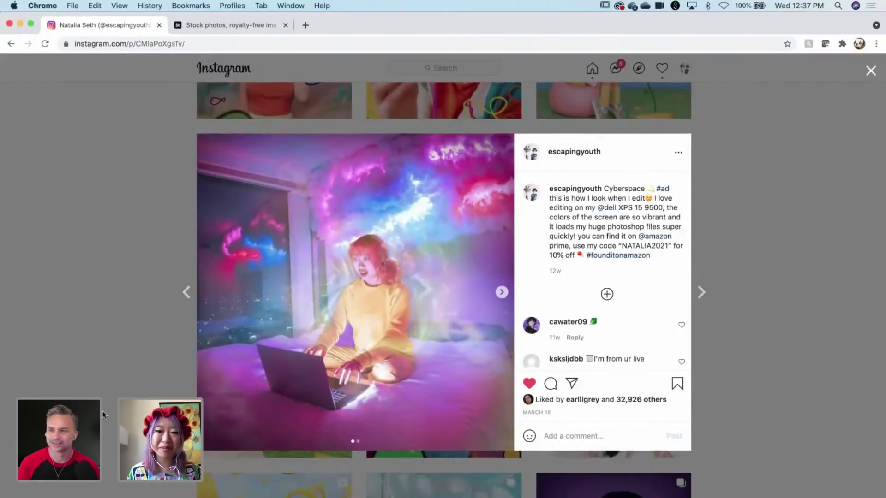
left_click(501, 292)
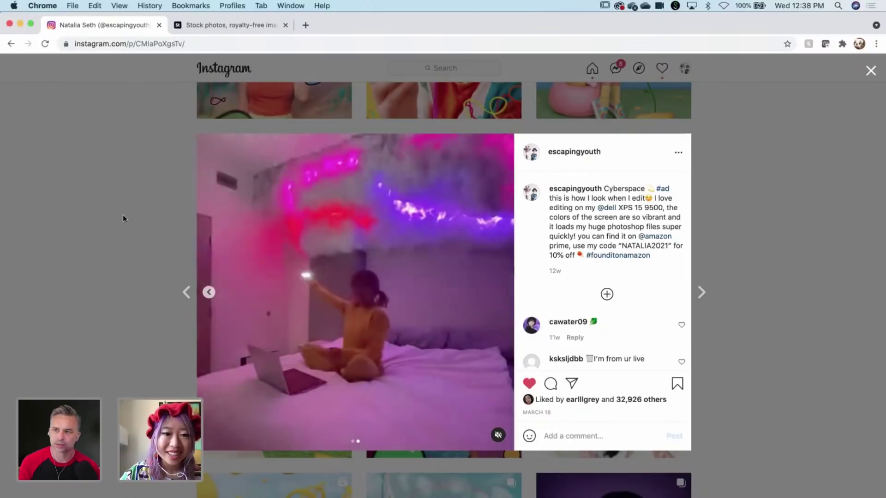
key("Escape")
View the striped-shirt double portrait on red and its behind-the-scenes slide, and close it to continue to the older posts.
scroll(444, 277, "down", 10)
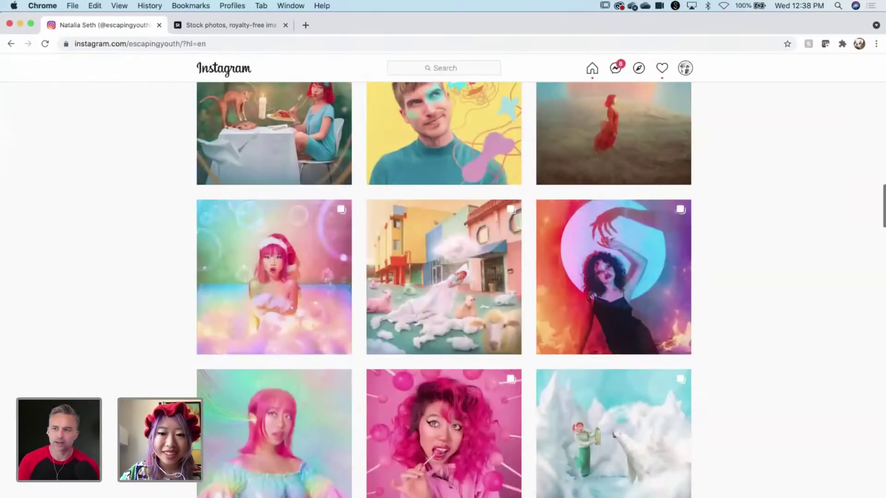
scroll(331, 439, "down", 2)
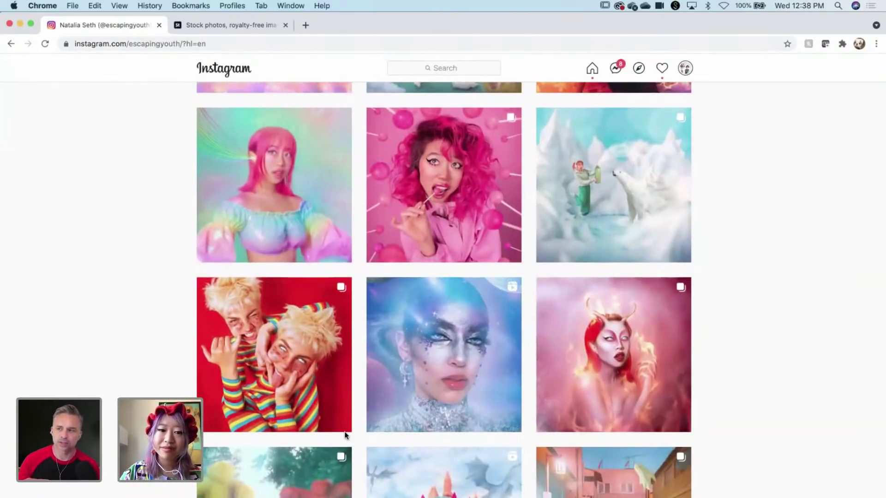
left_click(340, 418)
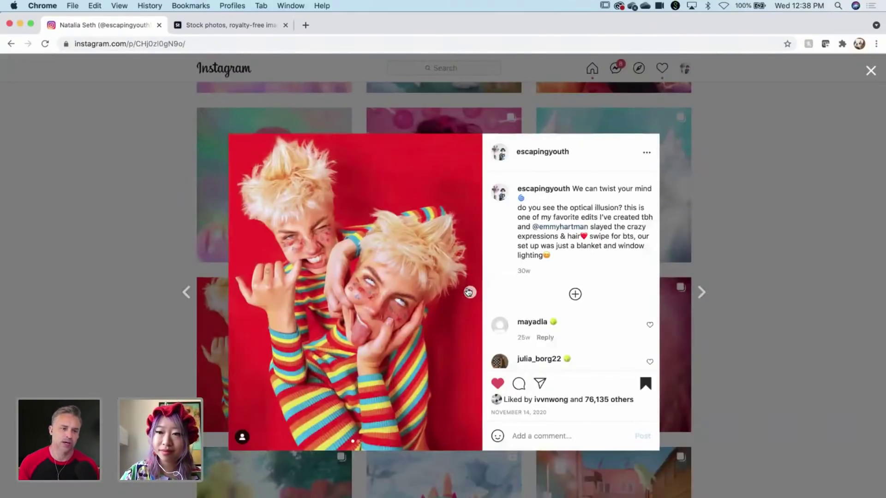
left_click(469, 292)
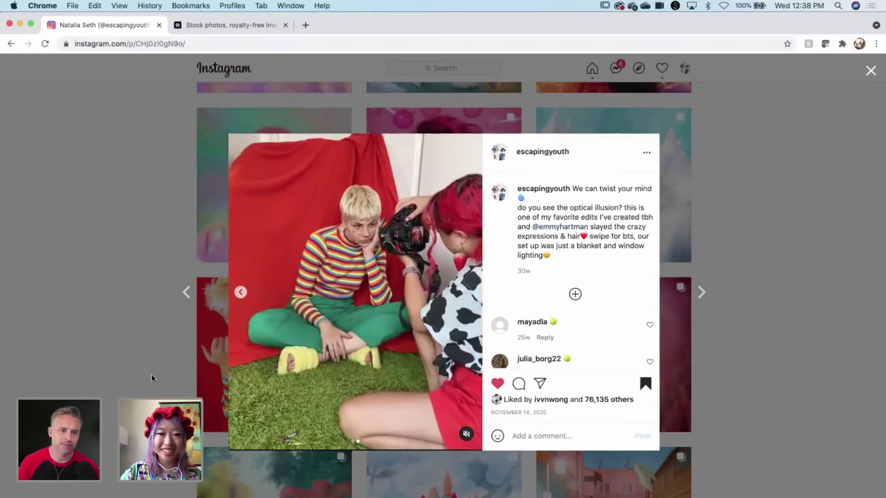
left_click(151, 375)
scroll(151, 375, "down", 10)
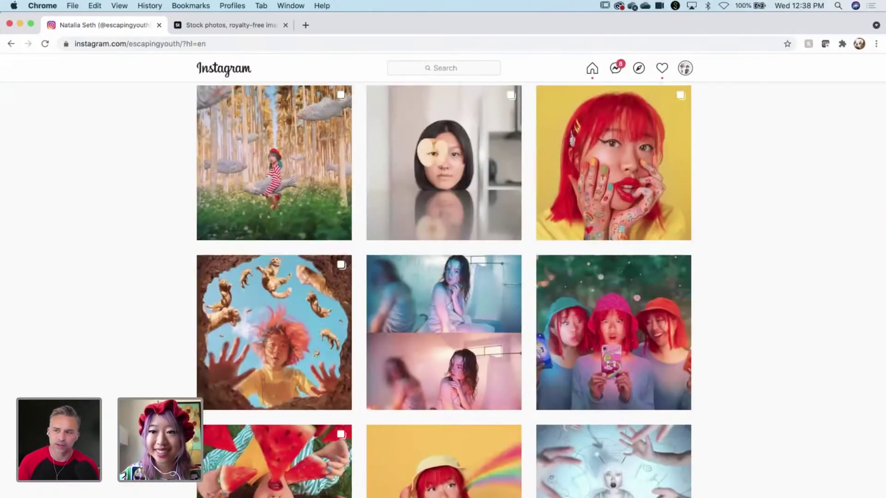
Examine the older posts in the profile grid, from the watermelon and rainbow images down to the library scene with flying papers.
scroll(444, 289, "down", 10)
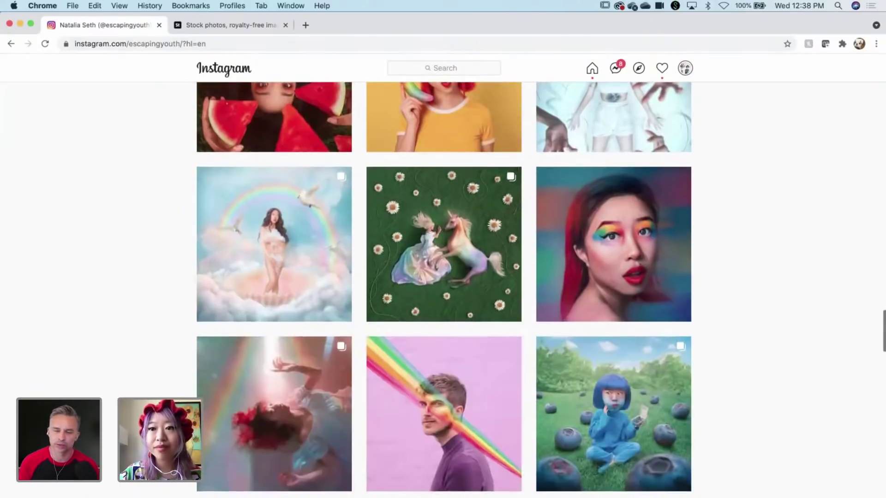
scroll(444, 290, "down", 1)
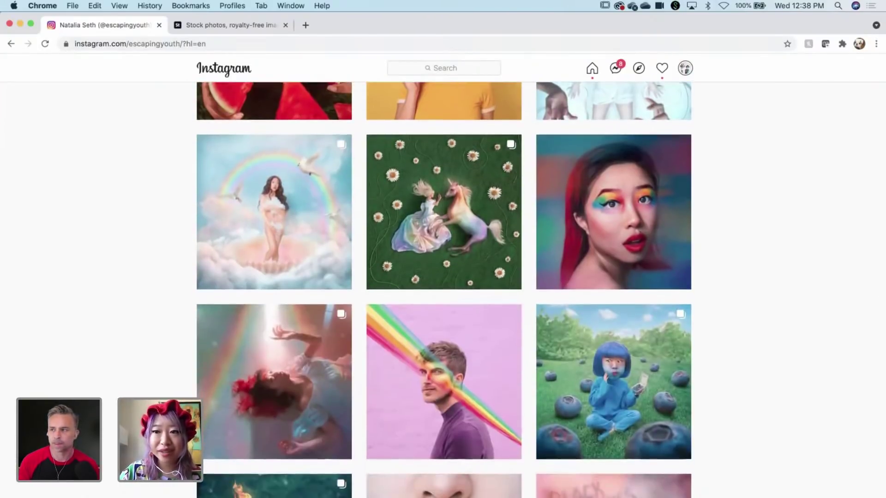
scroll(444, 290, "down", 2)
scroll(89, 370, "down", 1)
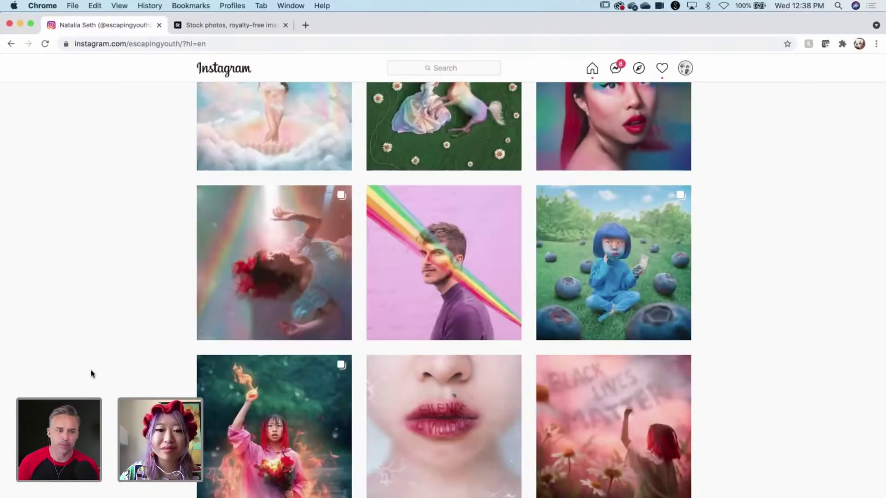
scroll(89, 369, "down", 2)
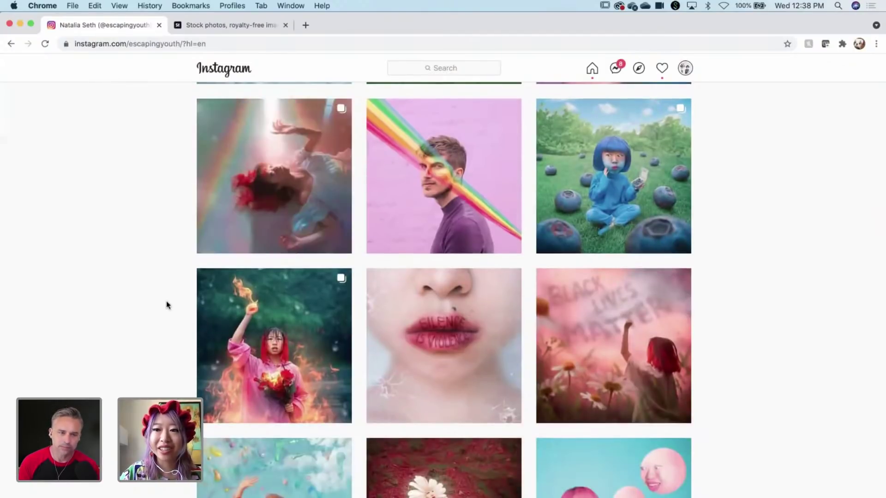
scroll(167, 304, "down", 2)
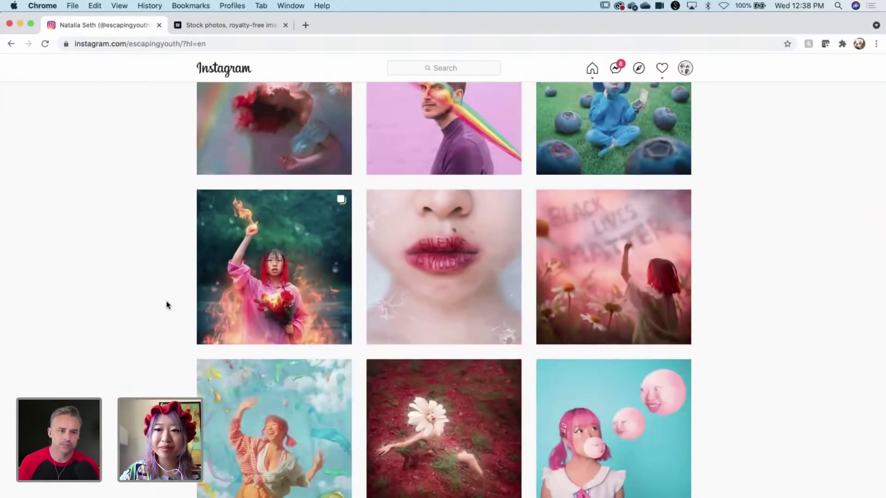
scroll(167, 305, "down", 1)
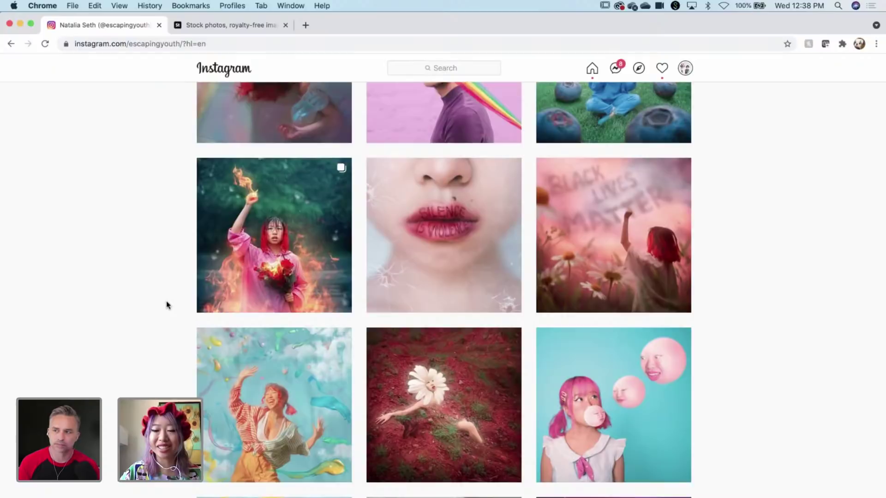
scroll(167, 305, "down", 7)
scroll(167, 306, "down", 6)
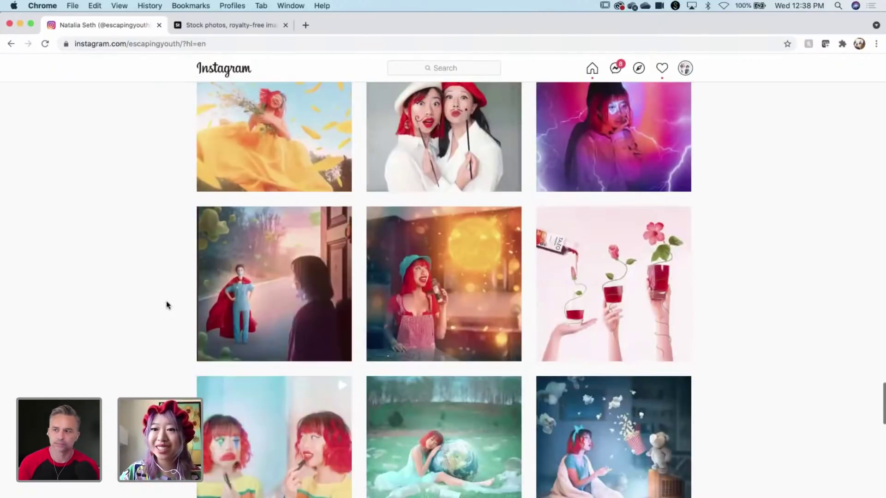
scroll(167, 304, "down", 3)
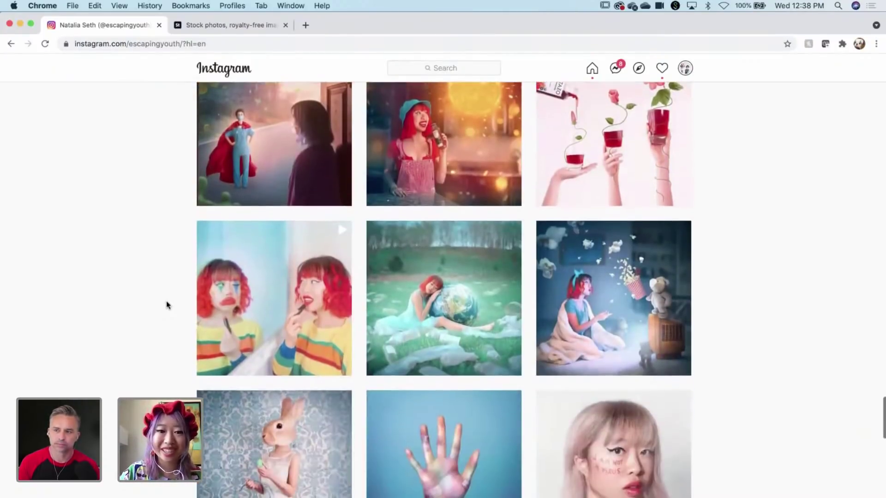
scroll(167, 306, "down", 3)
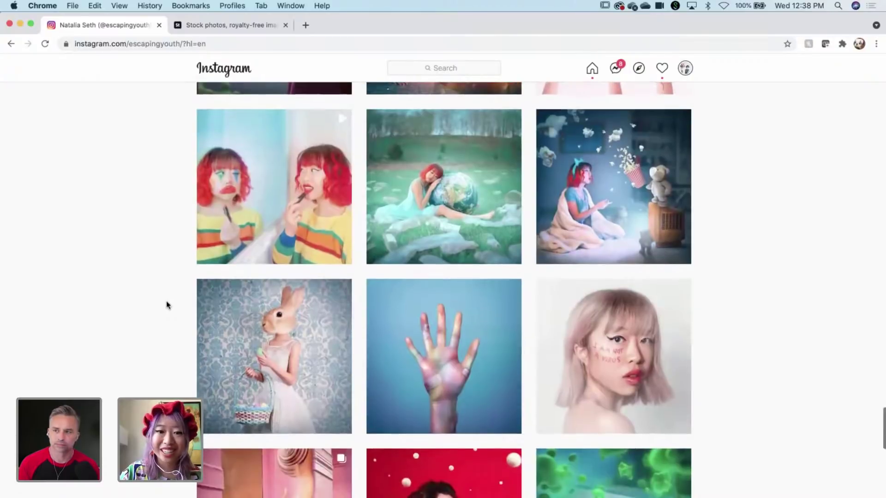
scroll(167, 306, "down", 7)
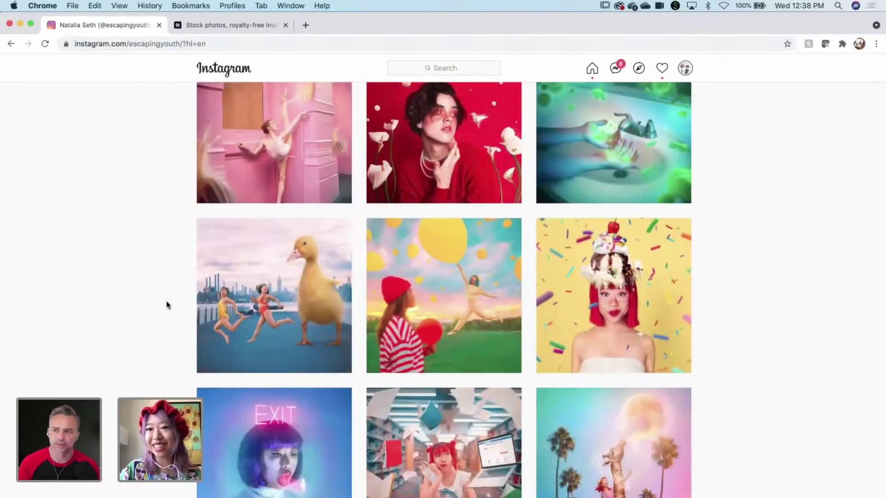
scroll(166, 301, "down", 2)
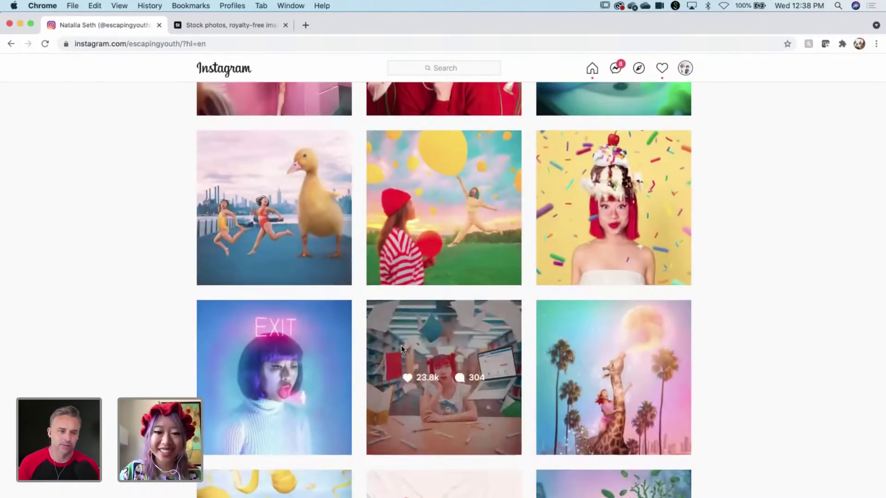
View the "Whirlwind of thoughts" library post, the "Moon dust" giraffe post and the "A zesty burst of flavor" lemon post, and close the viewer.
left_click(374, 384)
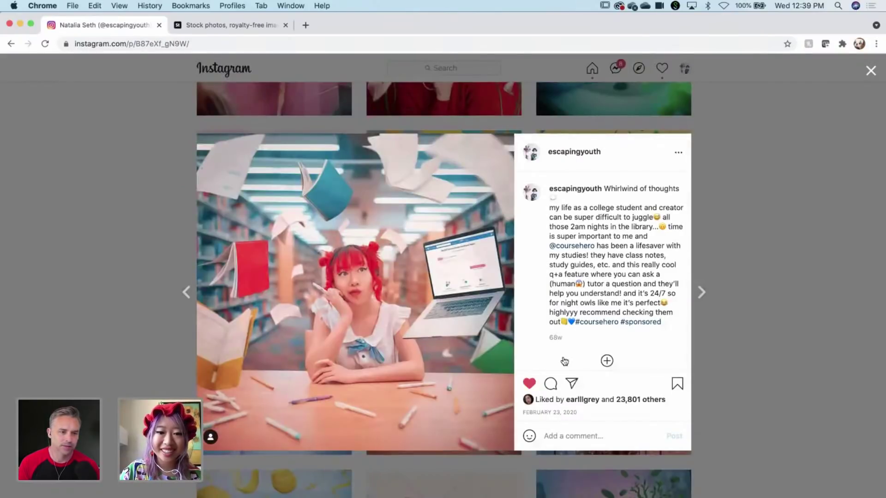
left_click(701, 292)
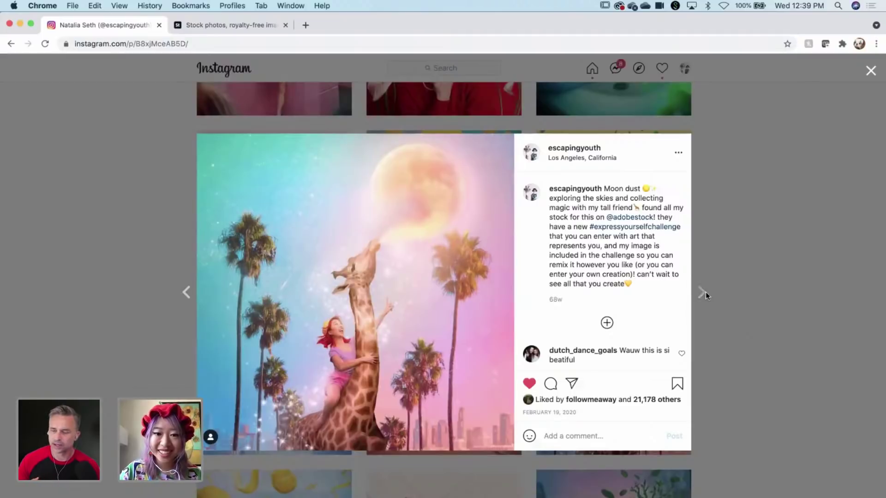
left_click(701, 292)
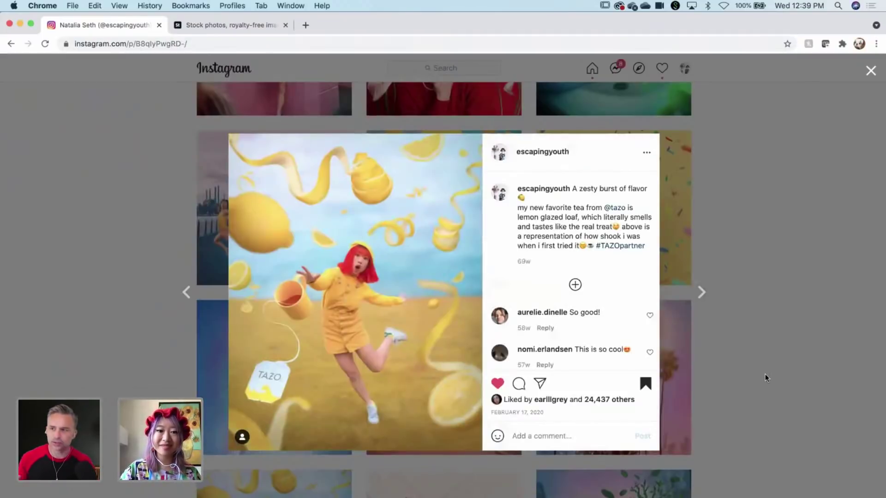
left_click(766, 377)
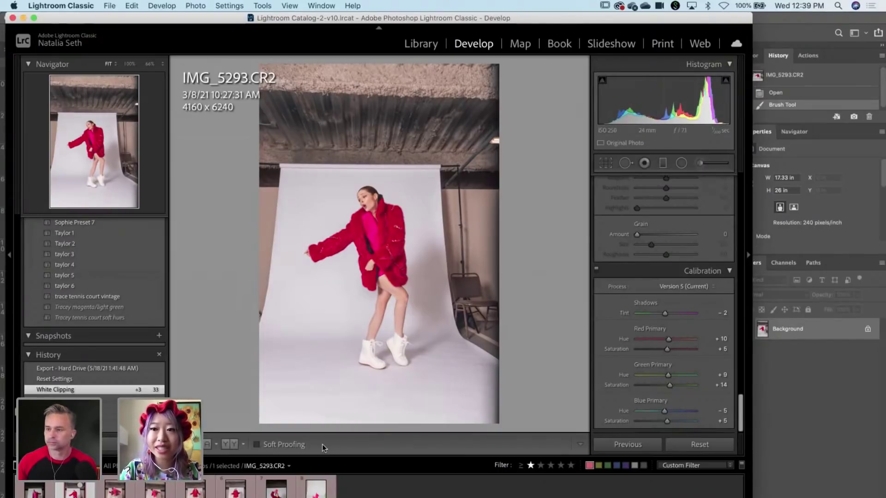
Look through the red-coat studio shots, from the standing and jumping poses to the toy-dog photos IMG_5394 and IMG_5379.
left_click(315, 494)
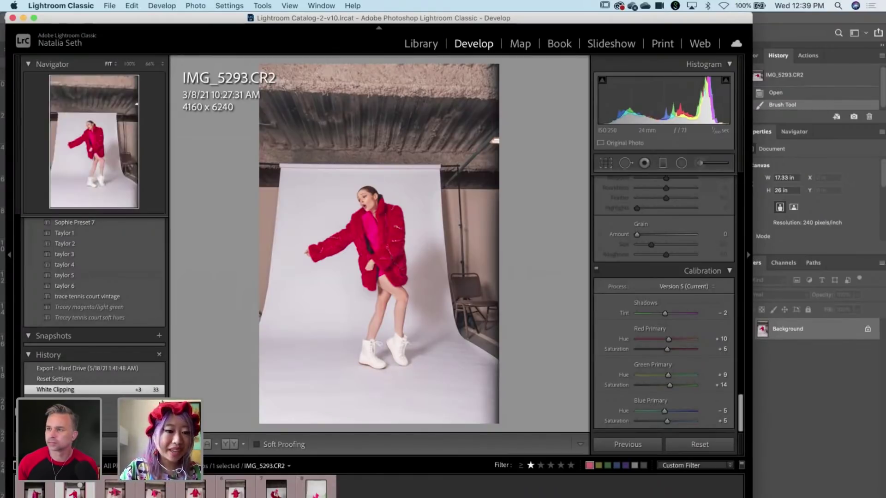
left_click(109, 494)
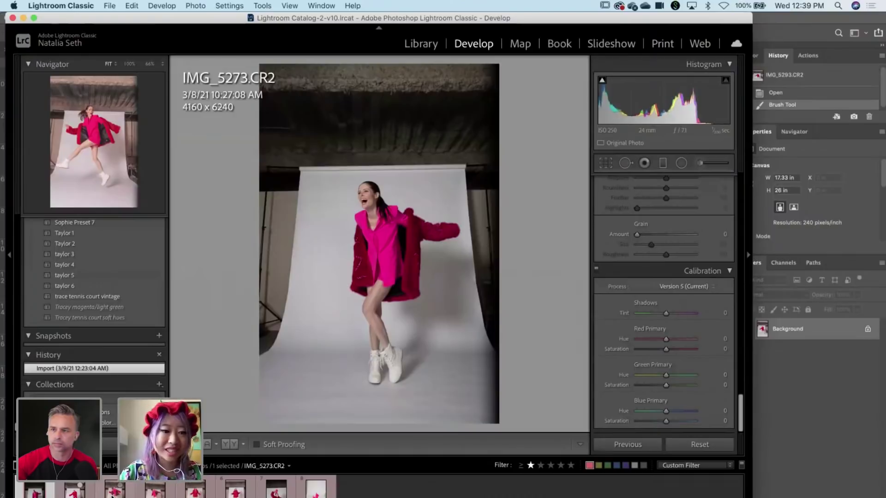
left_click(155, 493)
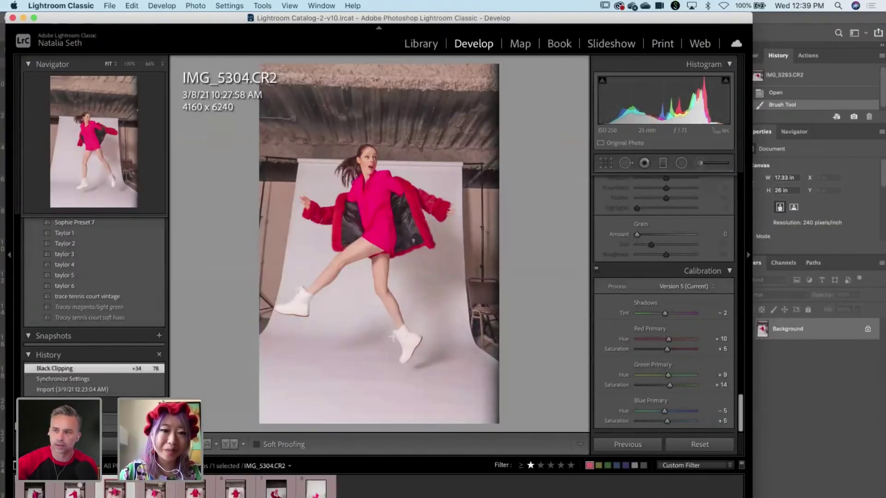
key("Right")
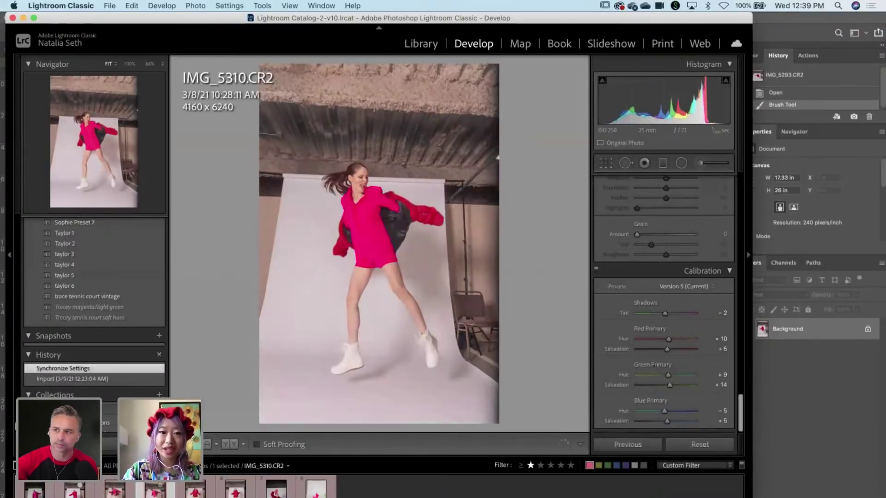
key("Right")
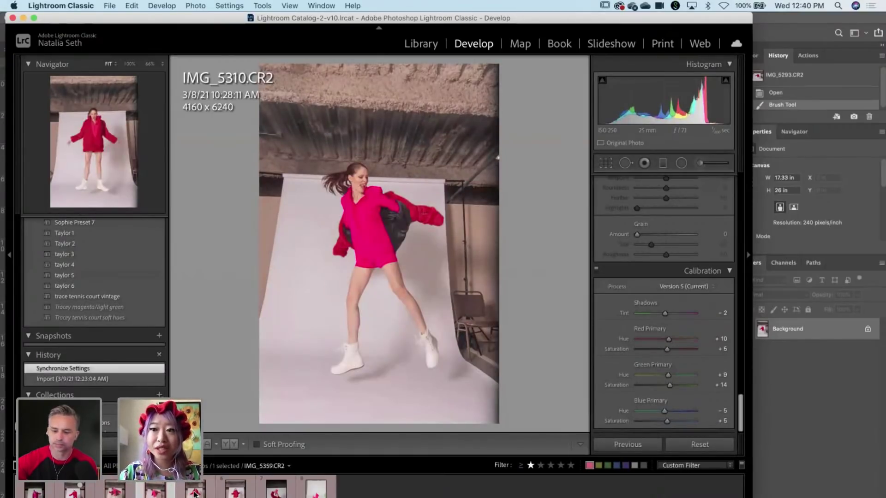
key("Left")
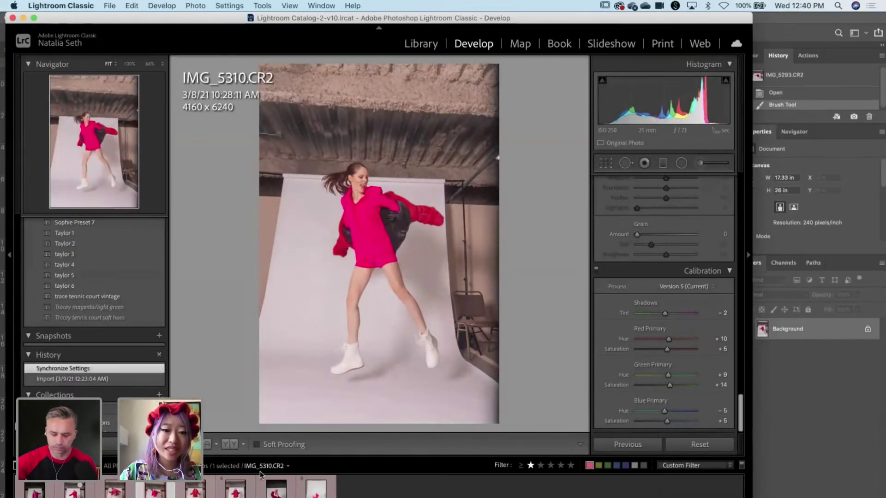
key("Left")
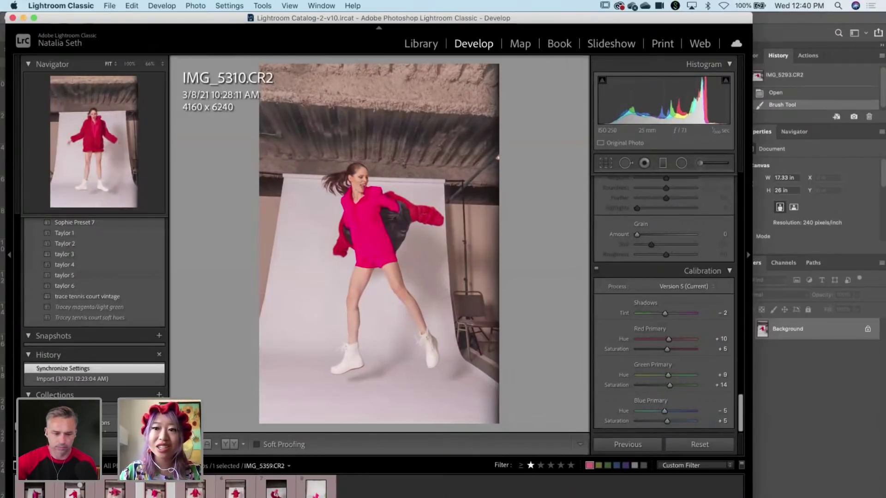
key("Right")
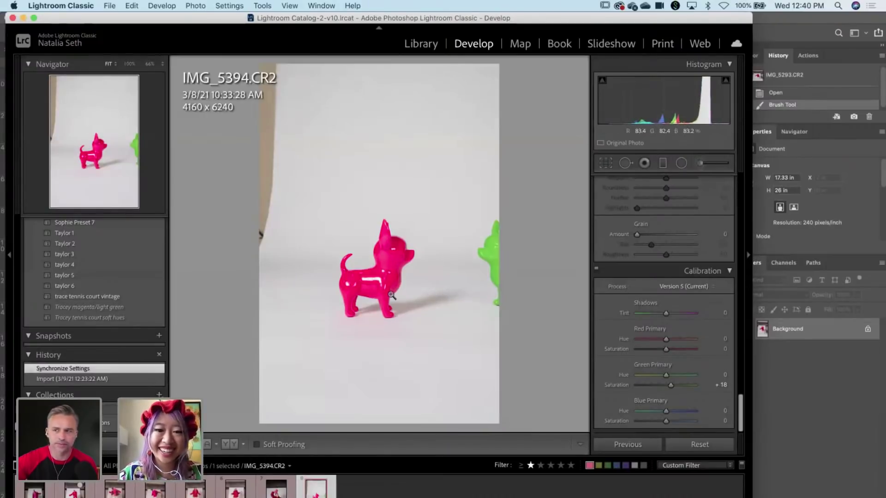
left_click(282, 494)
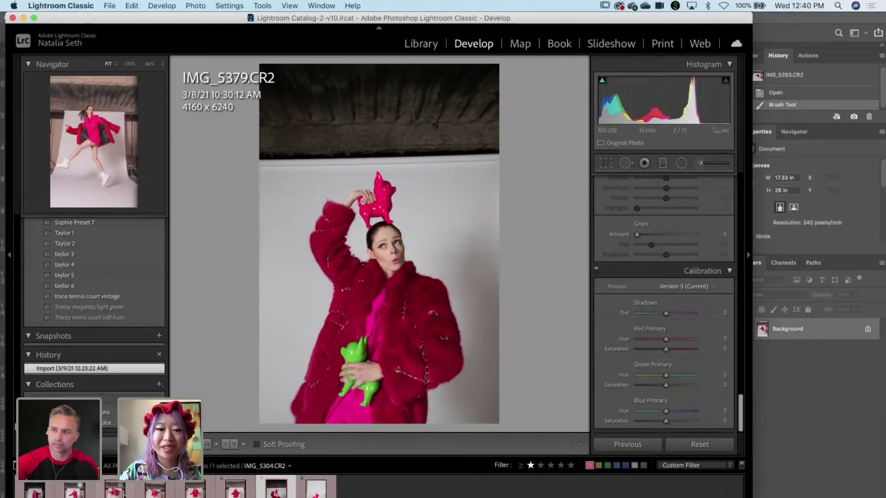
Return the IMG_5293 photo to its Reset Settings history state and bring up the Basic adjustments.
left_click(69, 495)
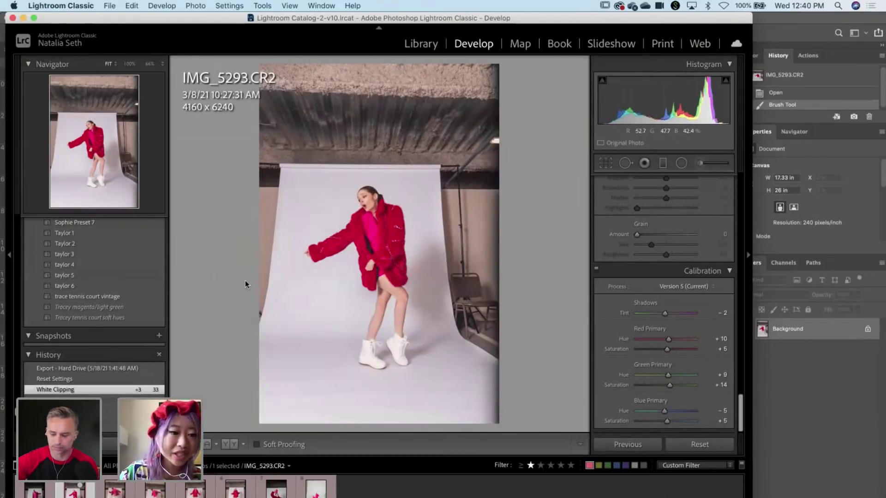
left_click(85, 379)
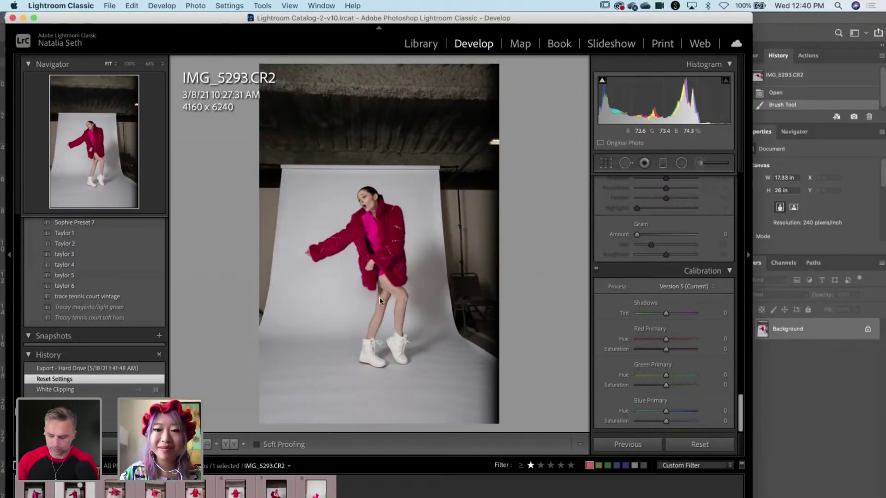
key("super+1")
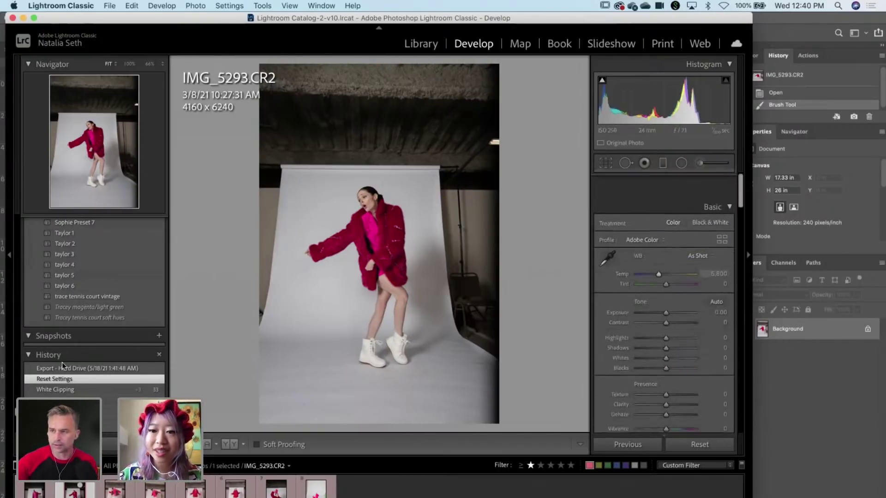
Apply the Soft Dreams preset from the EscapingYouth Preset Pack to the IMG_5293 photo.
scroll(63, 369, "up", 5)
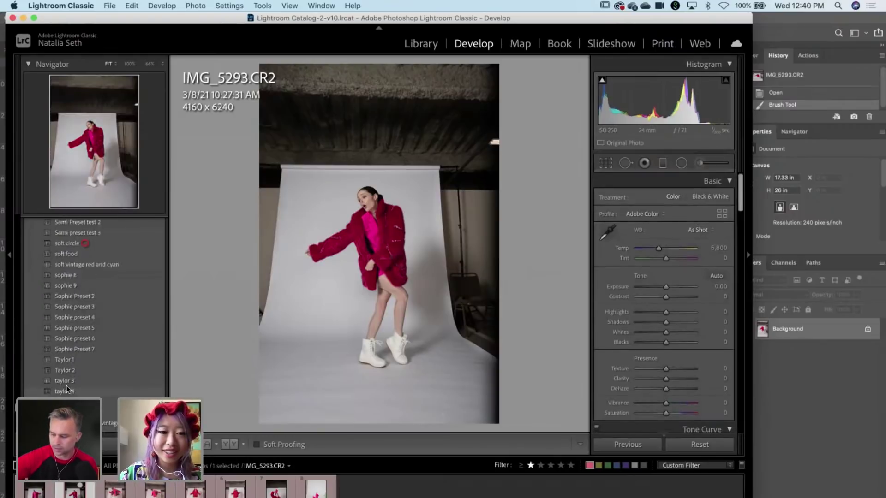
scroll(65, 389, "up", 10)
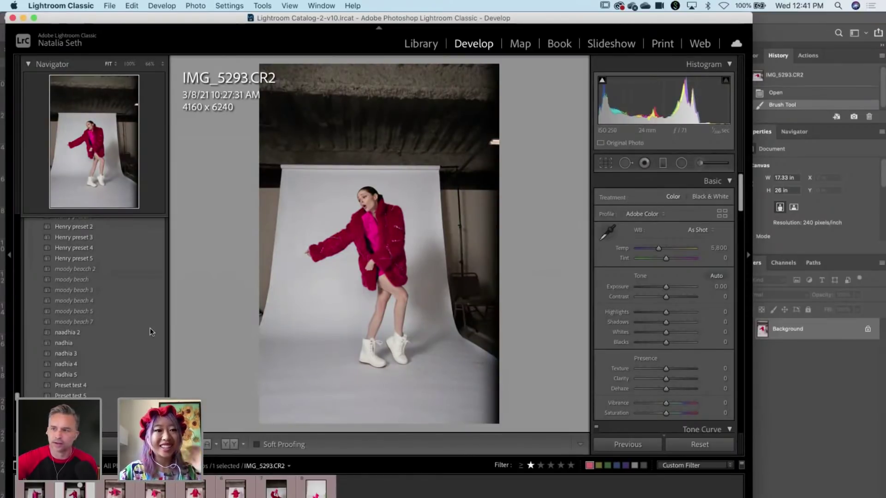
scroll(148, 327, "up", 10)
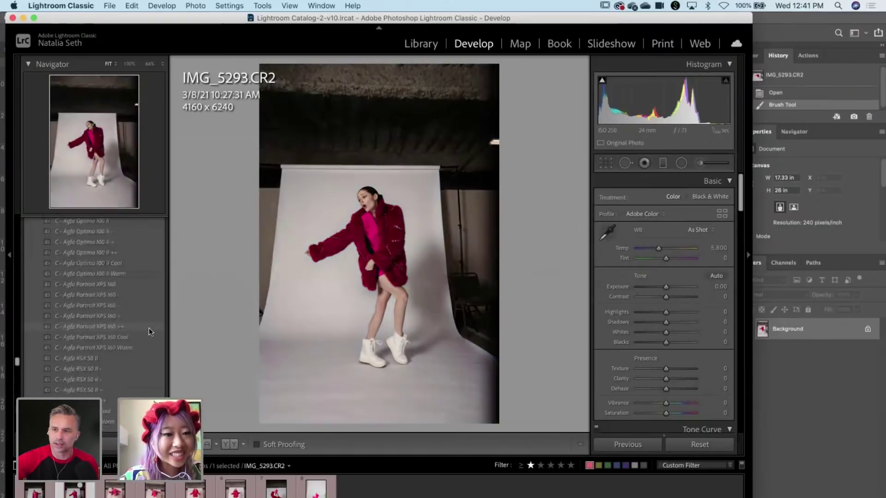
scroll(148, 327, "up", 10)
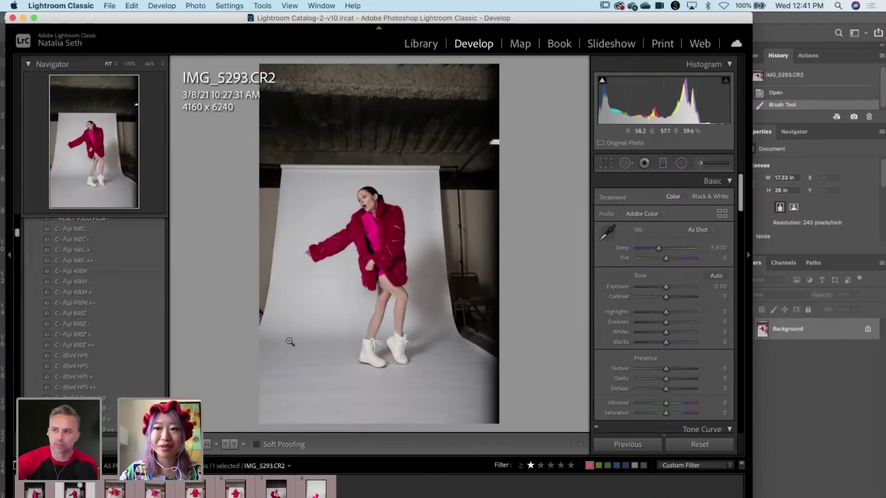
scroll(123, 349, "up", 10)
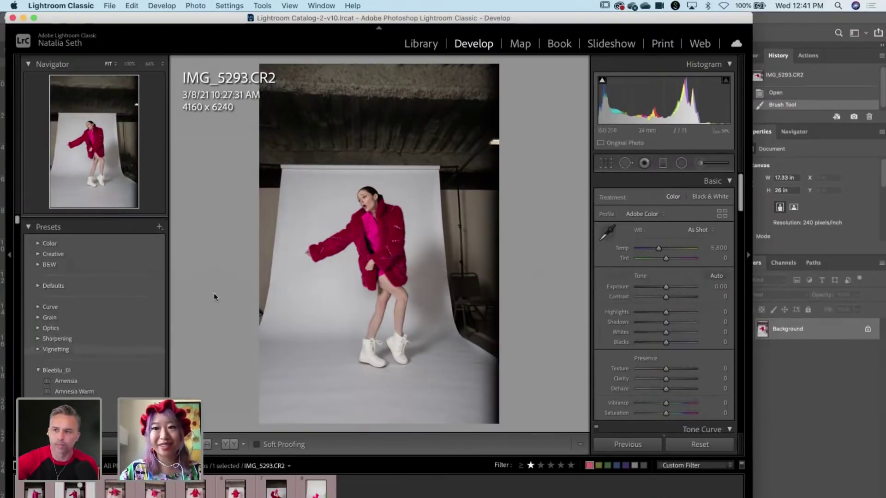
scroll(129, 377, "down", 5)
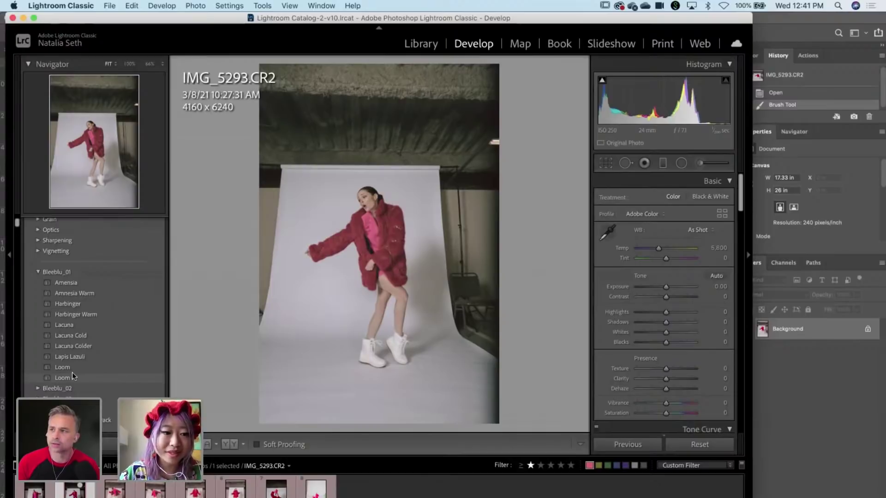
scroll(72, 373, "down", 5)
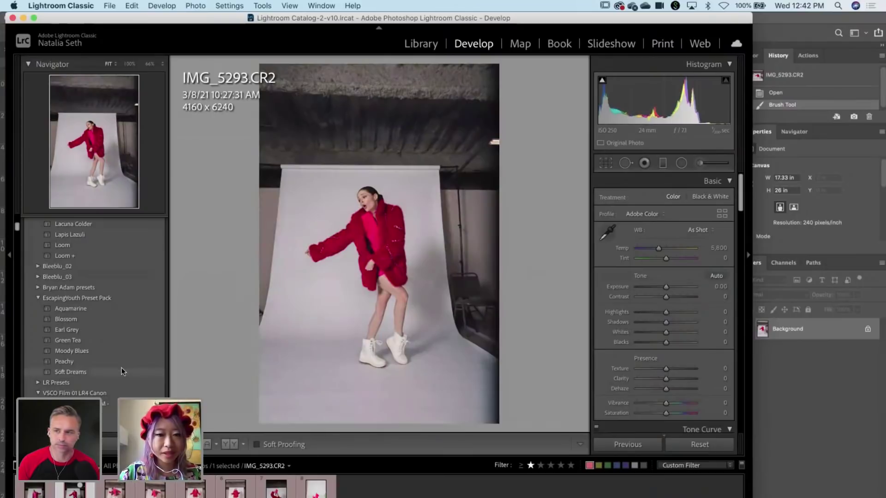
left_click(122, 370)
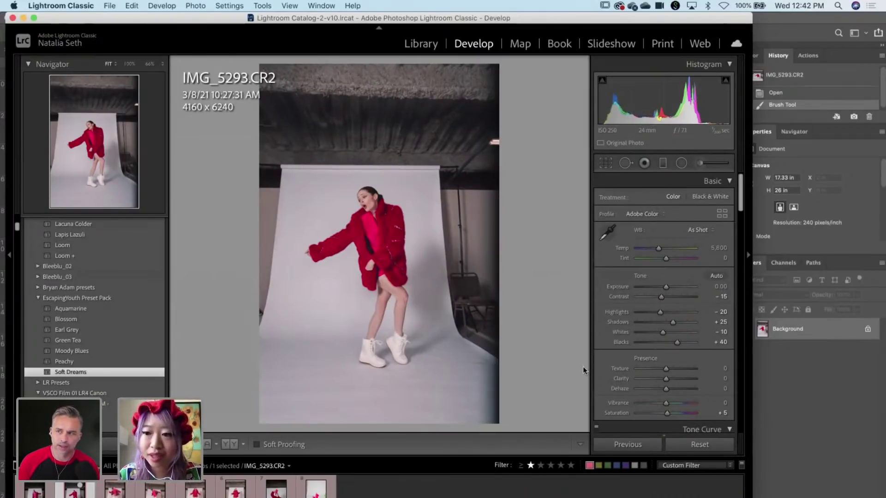
Set the photo's Temp to 6,260, Contrast to −22, Highlights to +10, Whites to +50 and Blacks to +80.
scroll(601, 373, "down", 2)
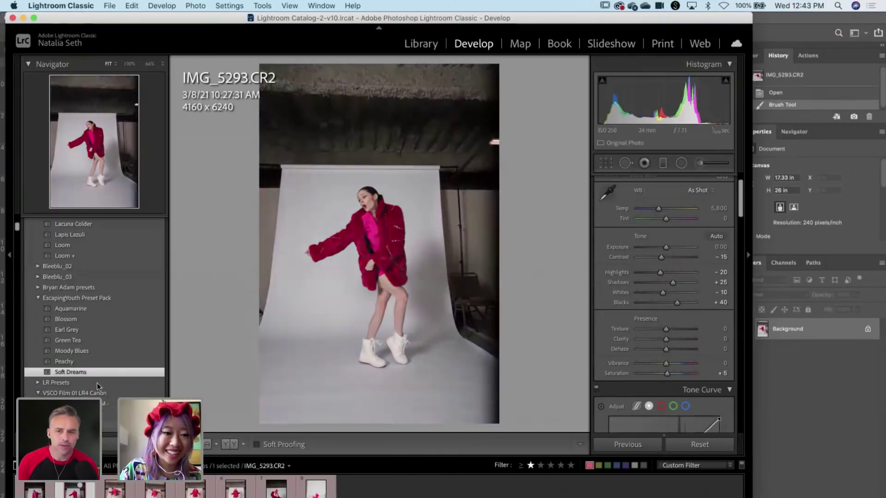
left_click_drag(661, 208, 662, 209)
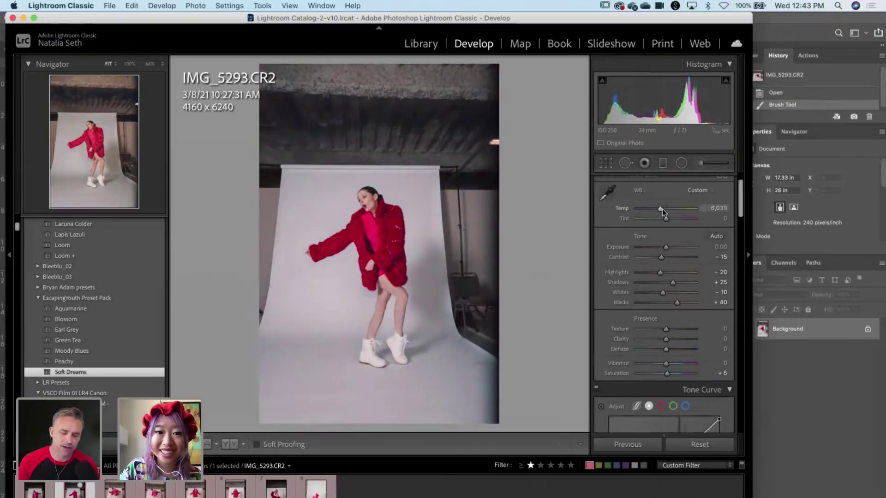
left_click_drag(663, 293, 688, 304)
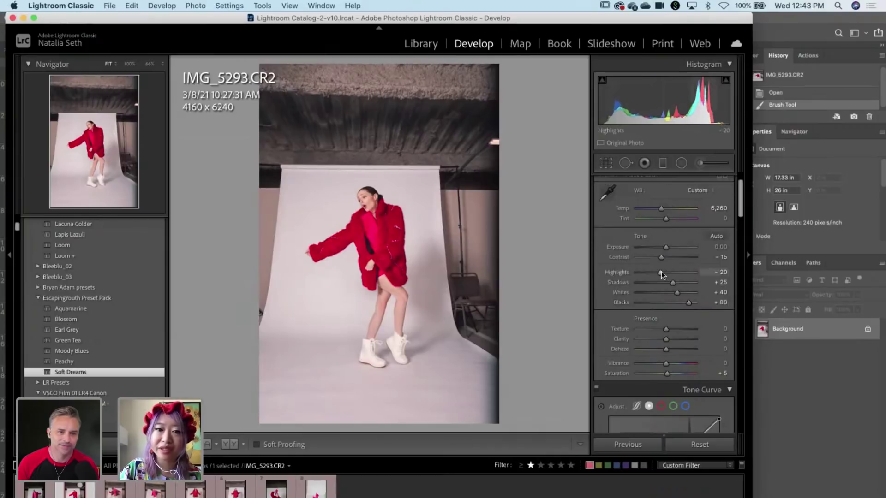
left_click_drag(661, 271, 670, 279)
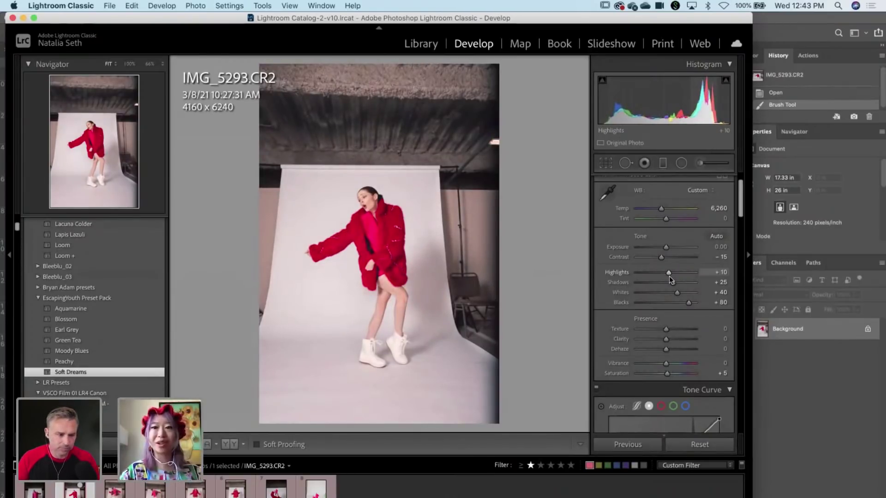
left_click_drag(677, 292, 682, 293)
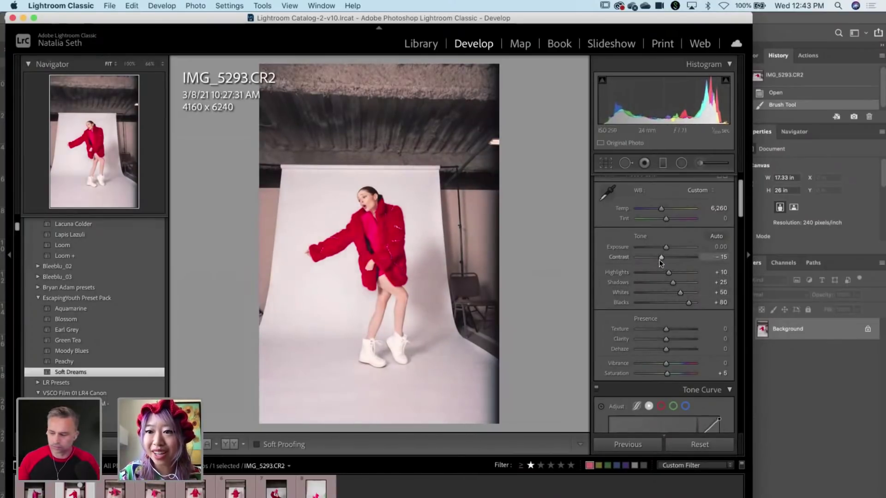
left_click_drag(660, 264, 663, 263)
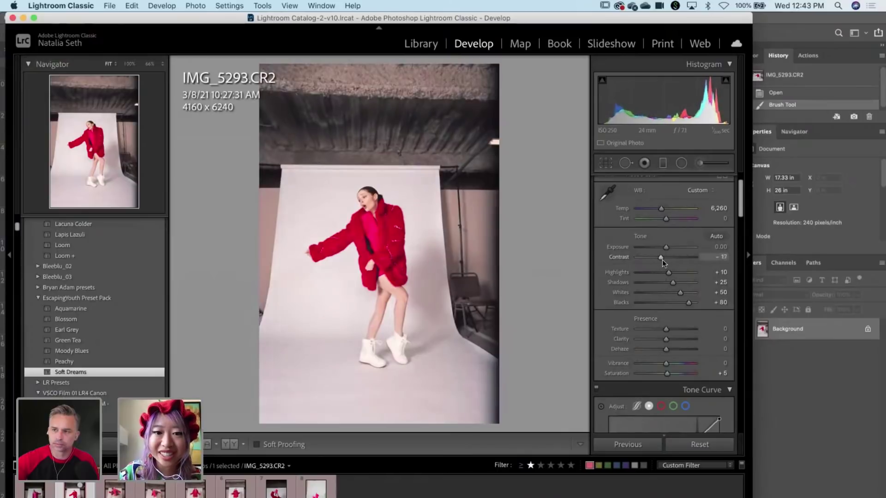
Adjust the Red luminance in HSL/Color and set the Red saturation to +28.
scroll(642, 295, "down", 5)
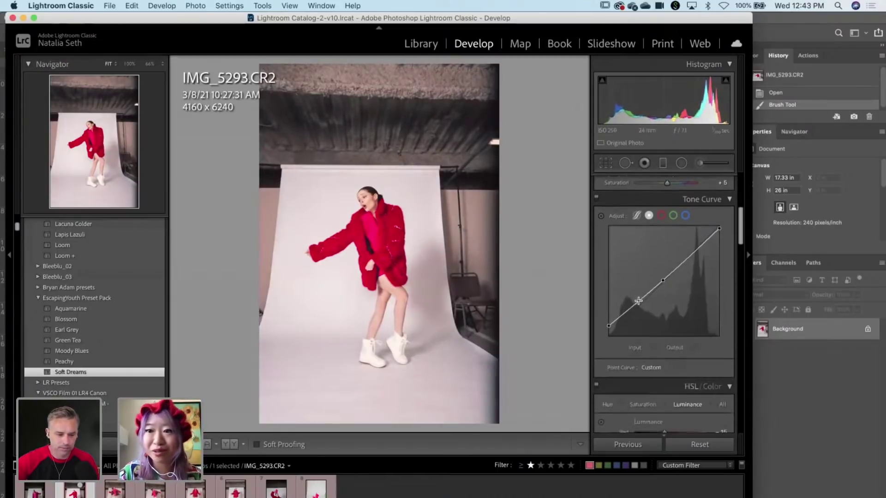
scroll(639, 300, "down", 6)
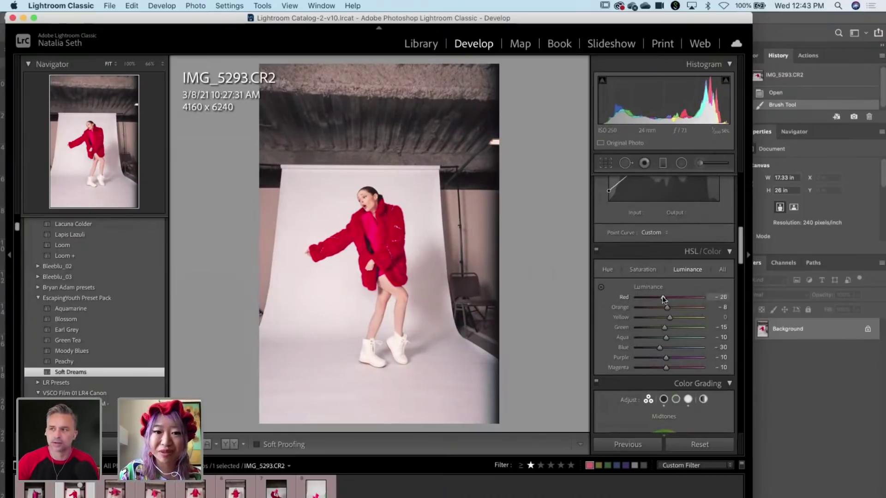
mouse_move(663, 299)
left_mouse_down()
mouse_move(683, 298)
mouse_move(673, 301)
left_mouse_up()
left_click(643, 270)
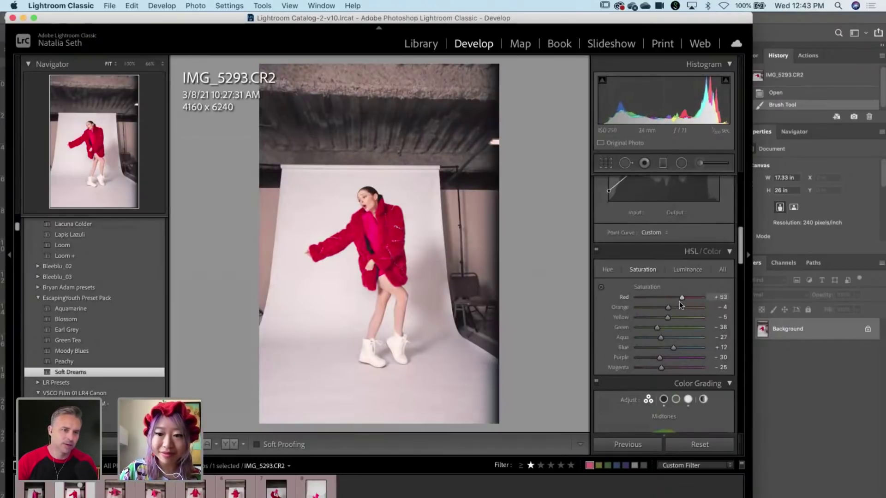
Set the Highlights to −34 and the Whites to +58 in the Basic adjustments.
scroll(634, 312, "up", 10)
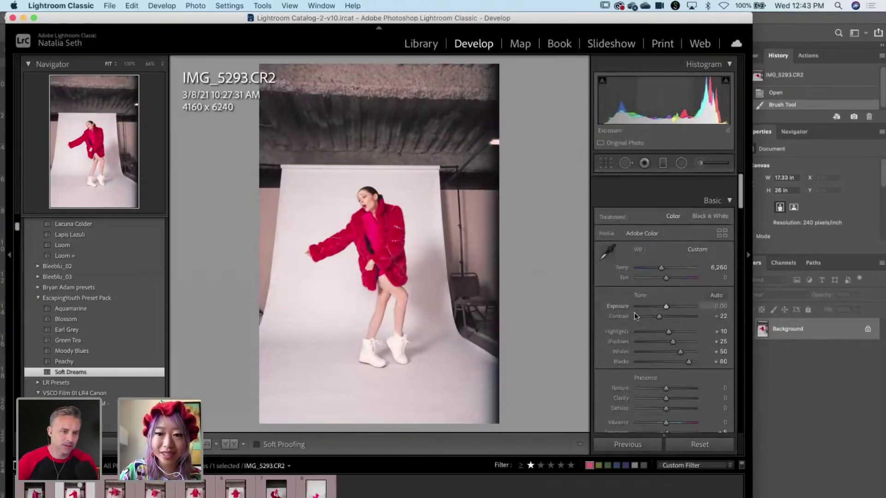
scroll(635, 316, "down", 2)
left_click_drag(668, 312, 656, 318)
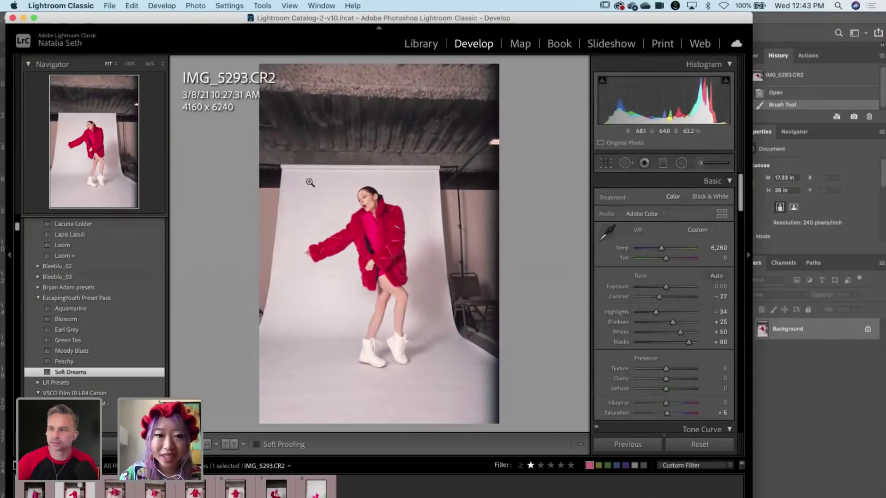
scroll(621, 305, "down", 5)
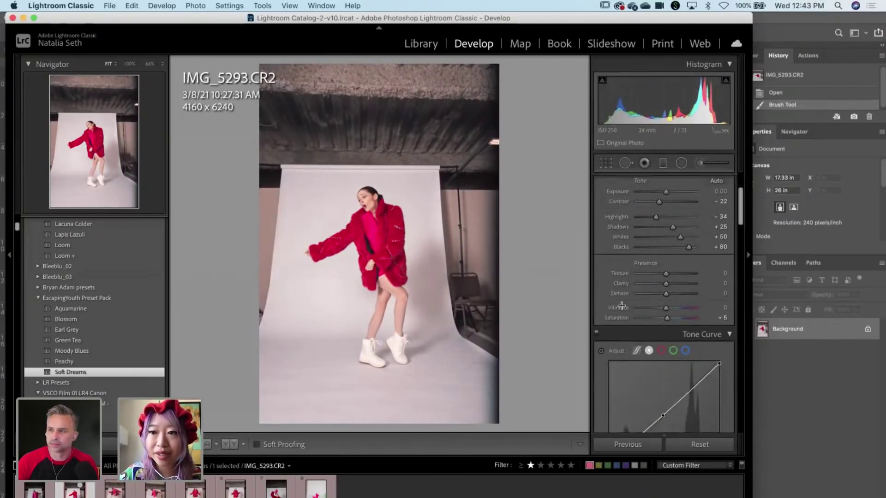
scroll(630, 319, "down", 4)
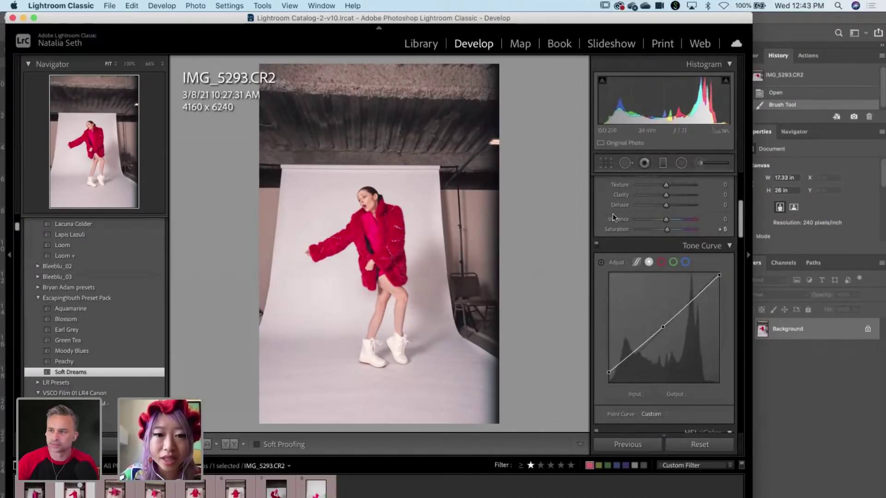
scroll(641, 248, "up", 3)
left_click_drag(681, 204, 683, 204)
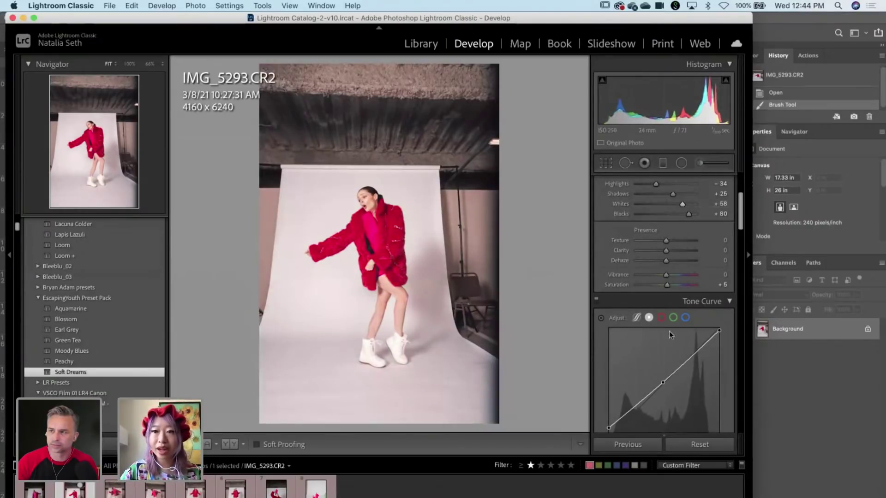
Compare the graded photo with its Before view, and return to the edited version.
scroll(669, 331, "down", 5)
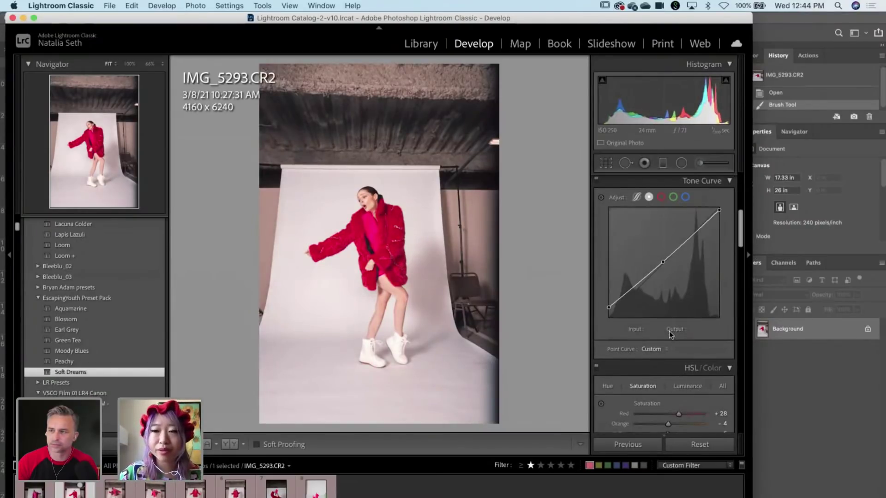
scroll(669, 331, "down", 5)
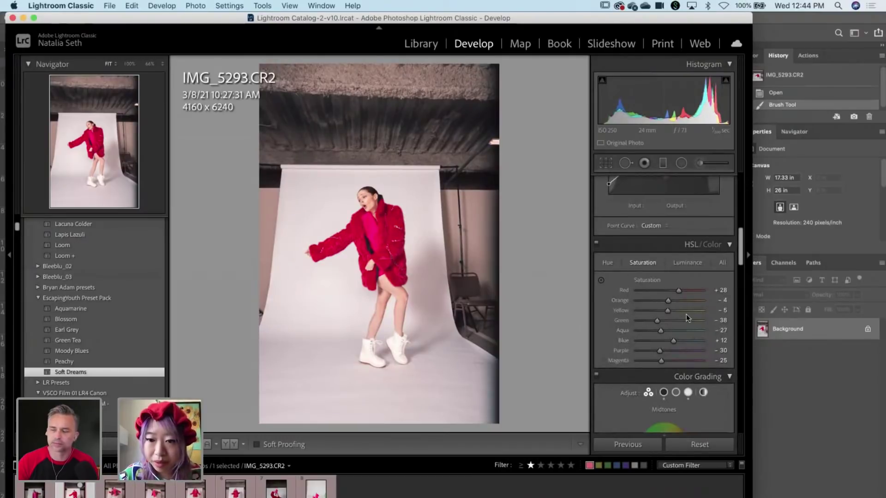
key("backslash")
key("backslash")
key("backslash")
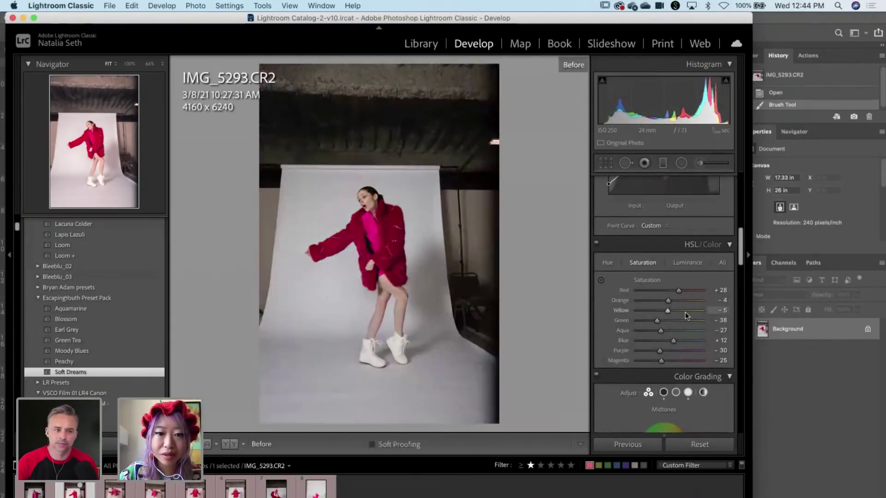
key("backslash")
Set Tint to +14, Temp to 6,266, Exposure to −0.35 and Blacks to +100 in the Basic adjustments.
scroll(697, 290, "up", 15)
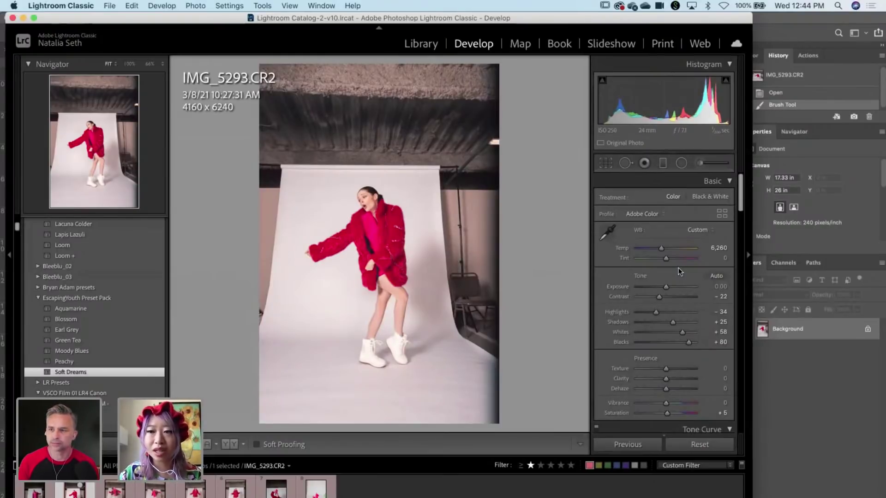
left_click_drag(666, 259, 662, 249)
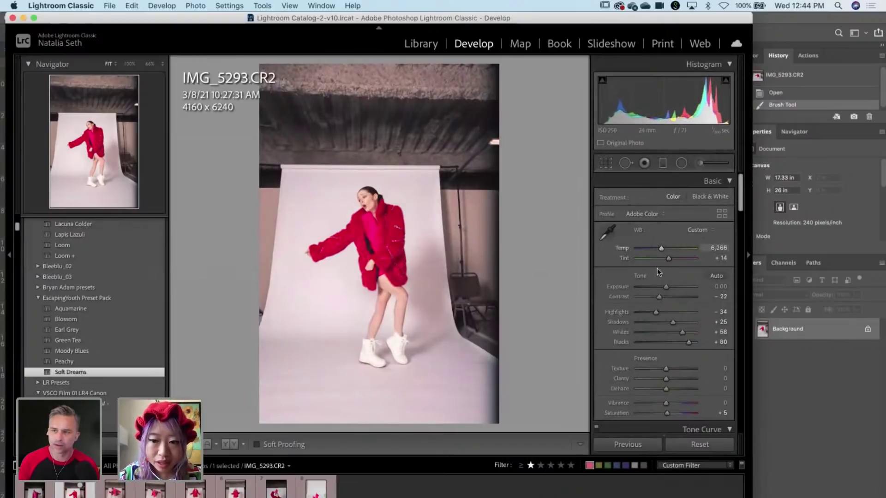
left_click_drag(666, 286, 665, 289)
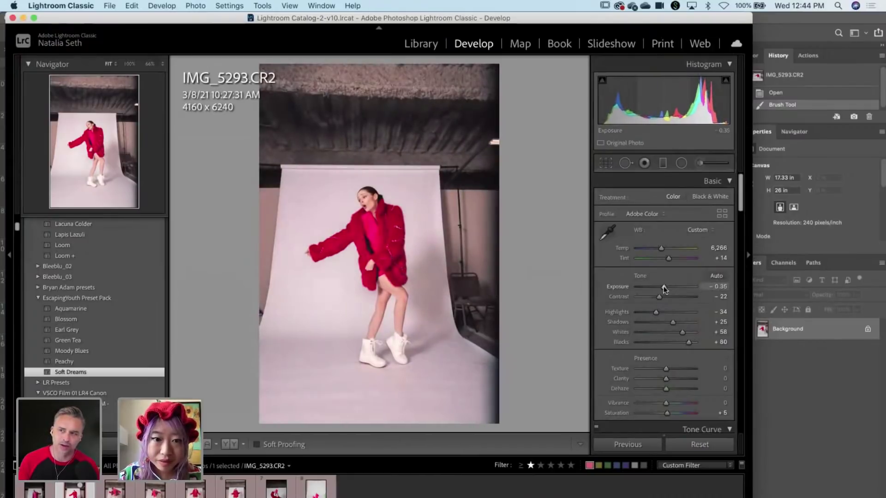
left_click_drag(664, 289, 665, 289)
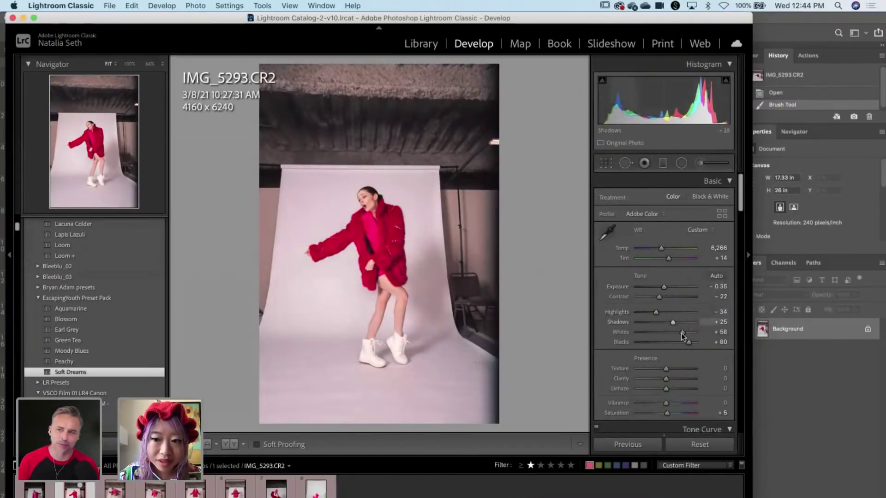
left_click_drag(688, 342, 695, 342)
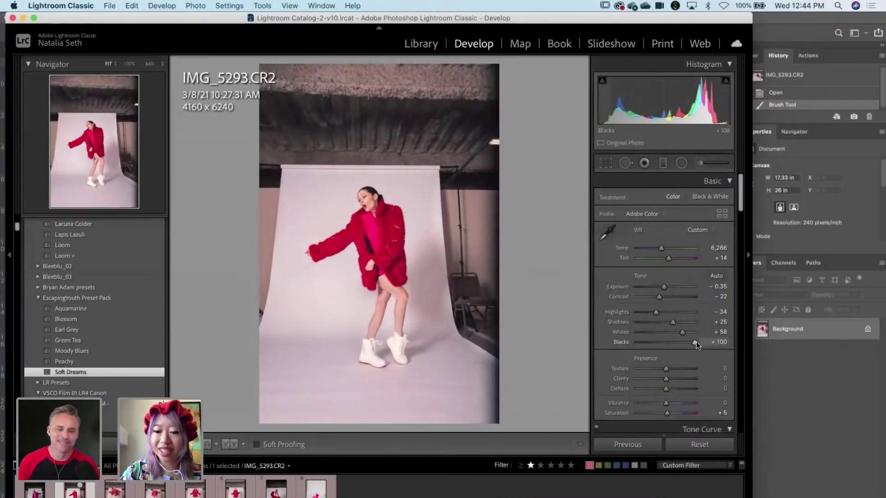
key("F2")
key("F2")
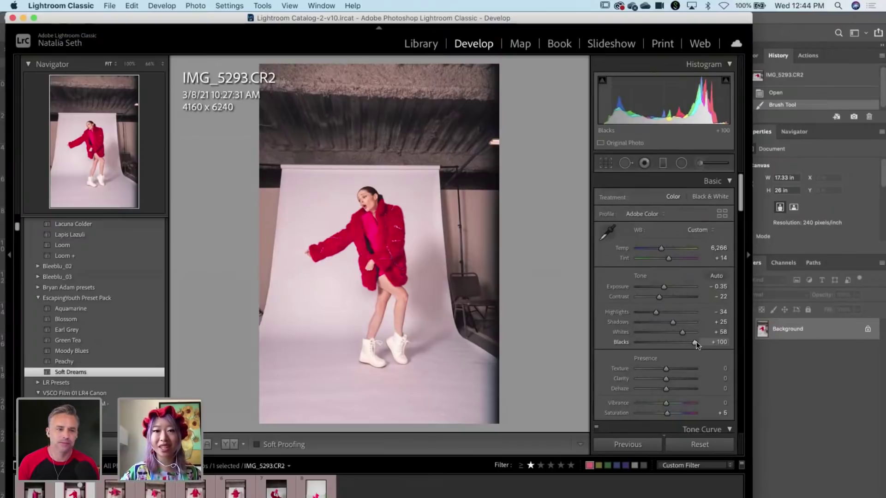
Tint the Color Grading midtones slightly red and set the shadows to blue at hue 235, saturation 18.
scroll(596, 384, "down", 5)
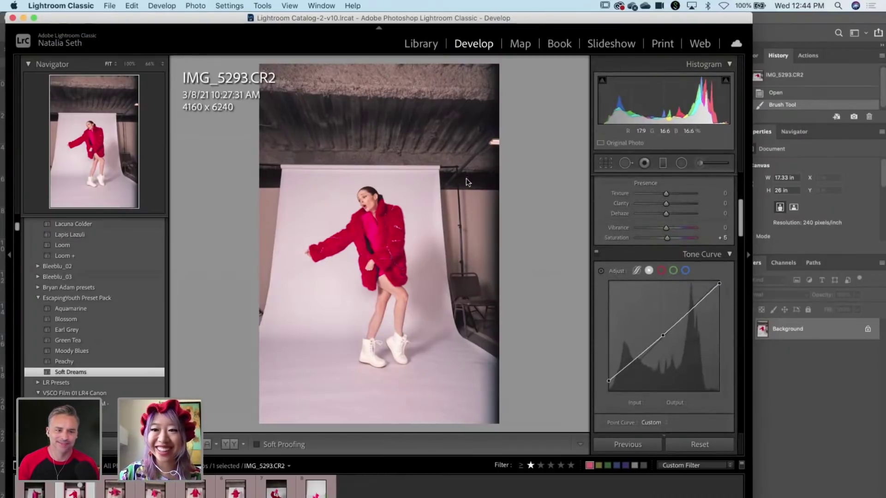
scroll(616, 381, "down", 6)
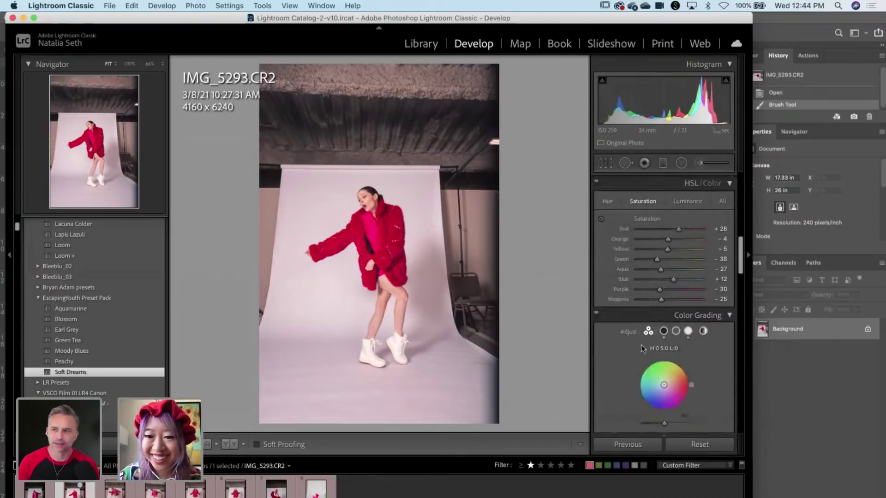
left_click(609, 202)
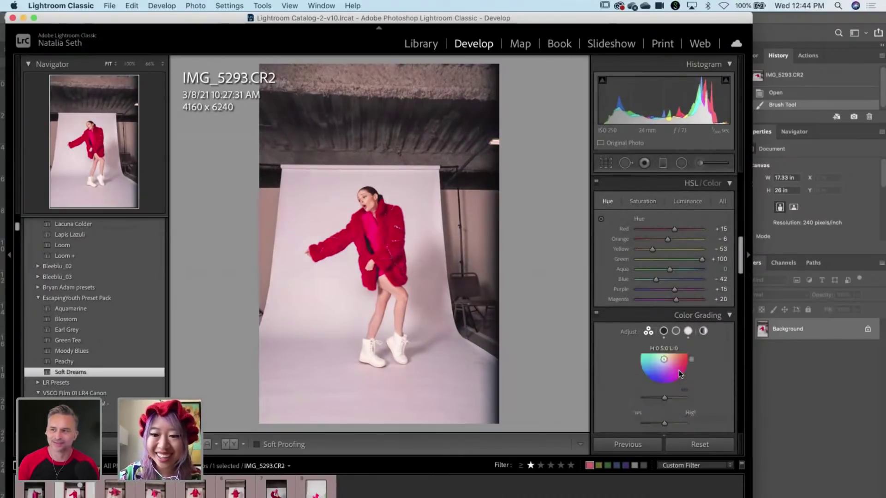
scroll(679, 370, "down", 3)
scroll(657, 290, "down", 2)
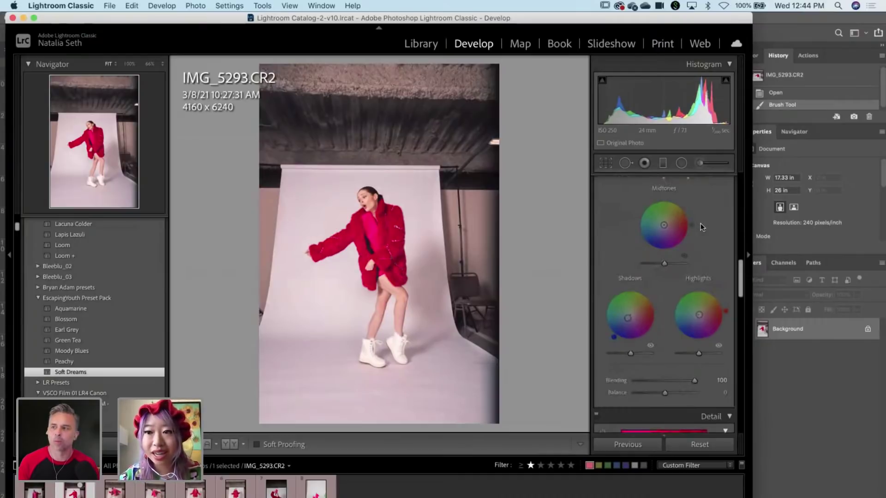
left_click_drag(673, 220, 674, 220)
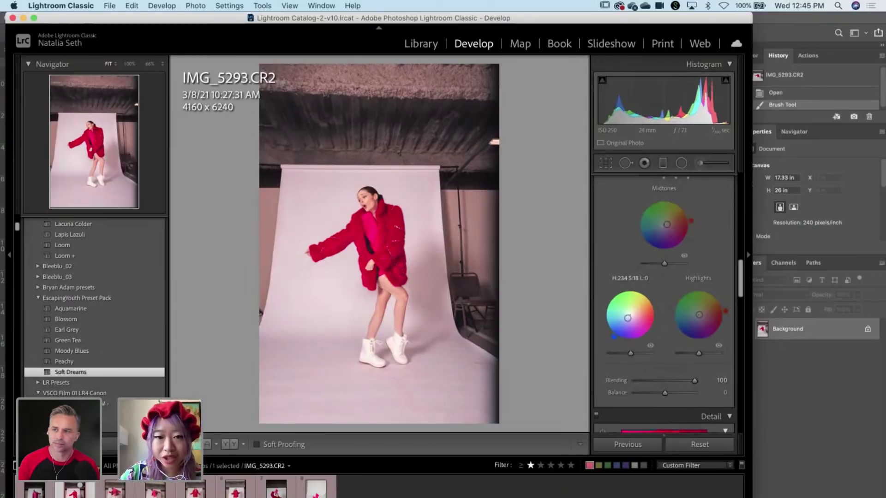
left_click_drag(628, 318, 634, 313)
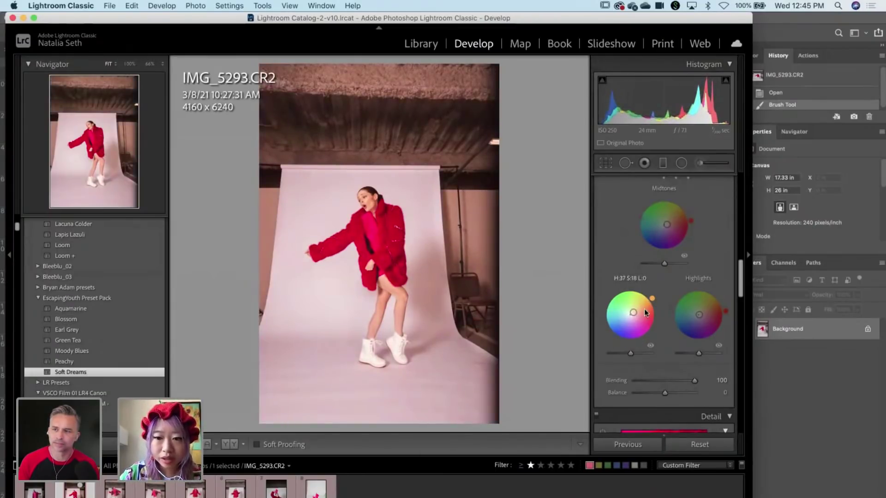
left_click_drag(634, 312, 628, 318)
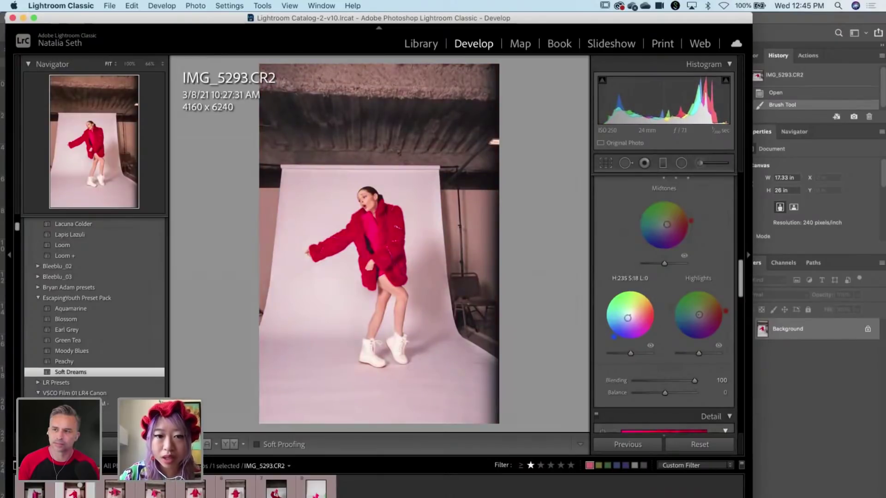
Tint the Color Grading highlights blue at about hue 210, saturation 28, and compare the photo with its Before view.
left_click(698, 314)
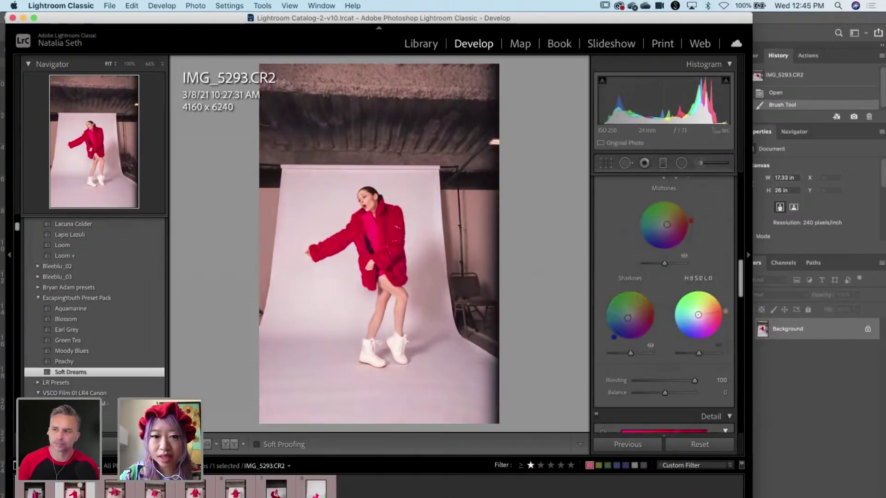
mouse_move(699, 314)
left_mouse_down()
mouse_move(688, 308)
mouse_move(693, 318)
left_mouse_up()
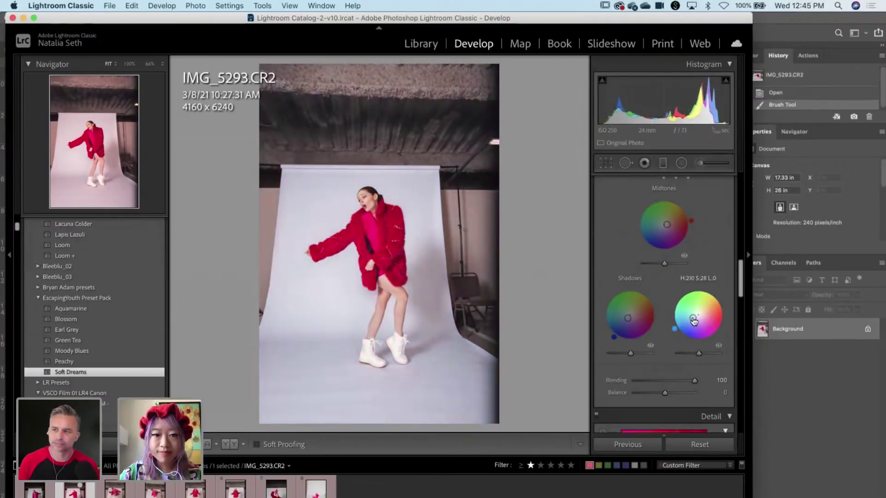
key("backslash")
key("backslash")
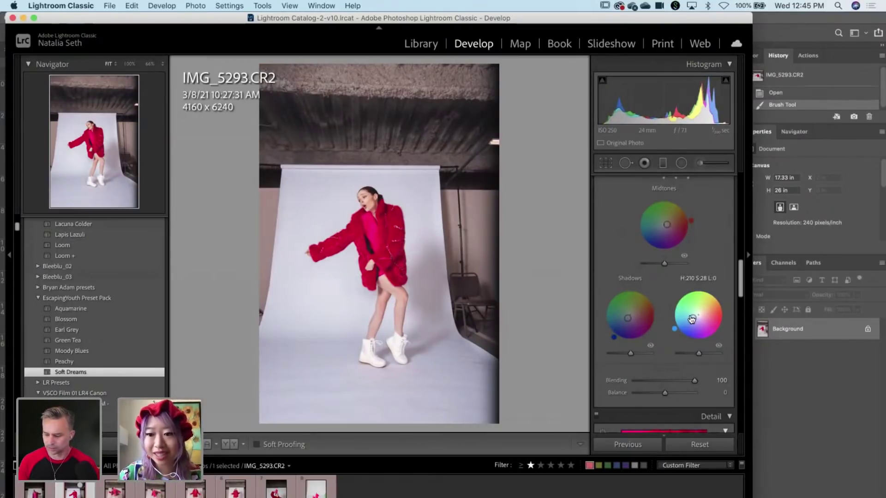
left_click_drag(693, 318, 694, 321)
In the Calibration settings, set Shadows Tint to +3, Green Primary Saturation to −26 and Blue Primary Saturation to +22.
scroll(612, 420, "down", 6)
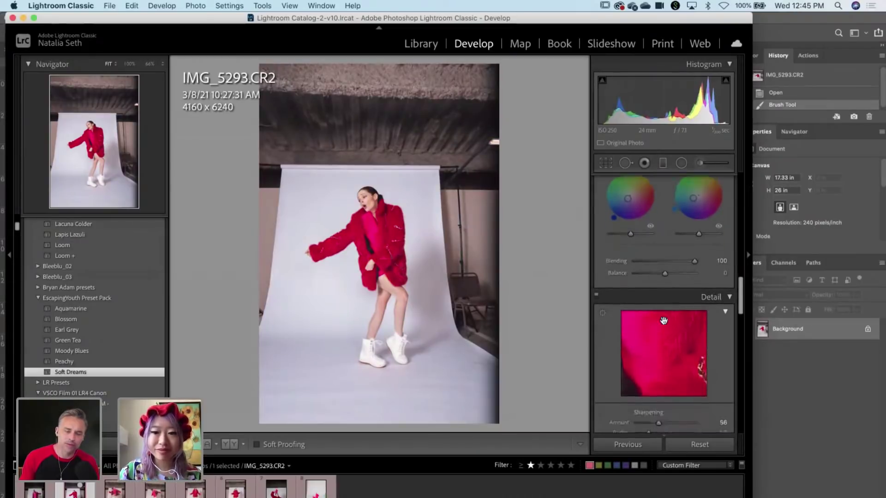
scroll(612, 411, "down", 4)
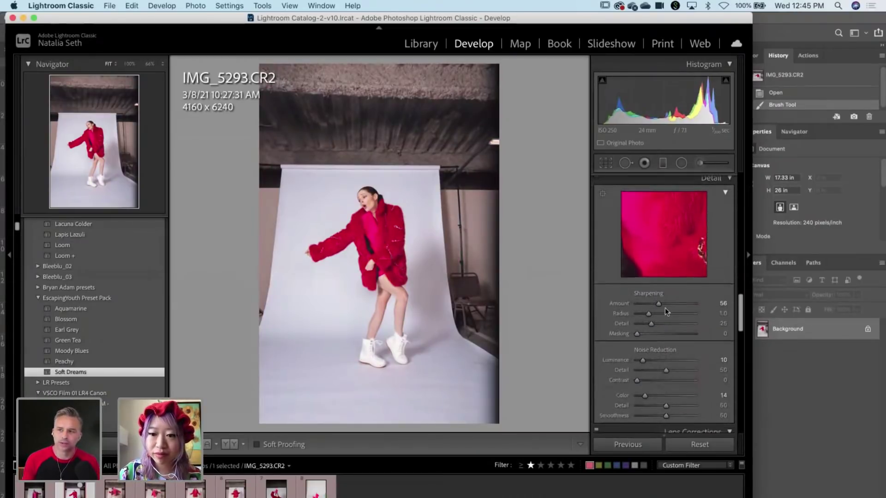
left_click_drag(666, 306, 668, 305)
scroll(622, 349, "down", 15)
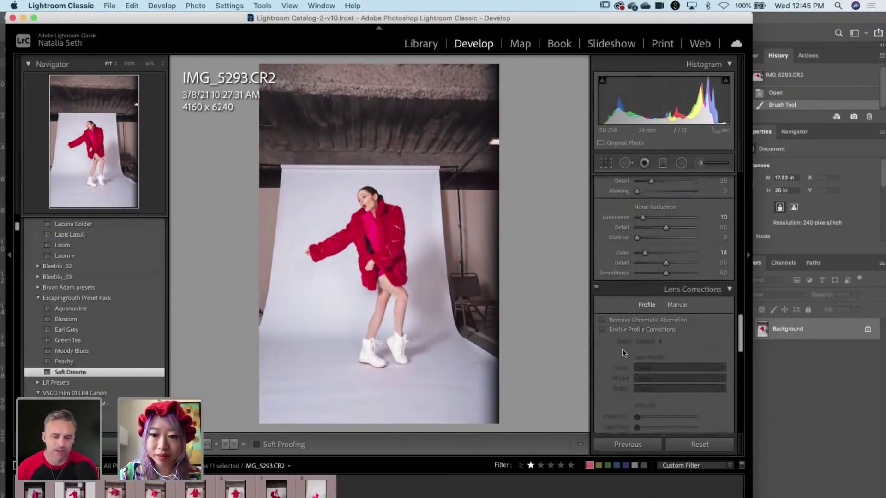
scroll(665, 372, "up", 1)
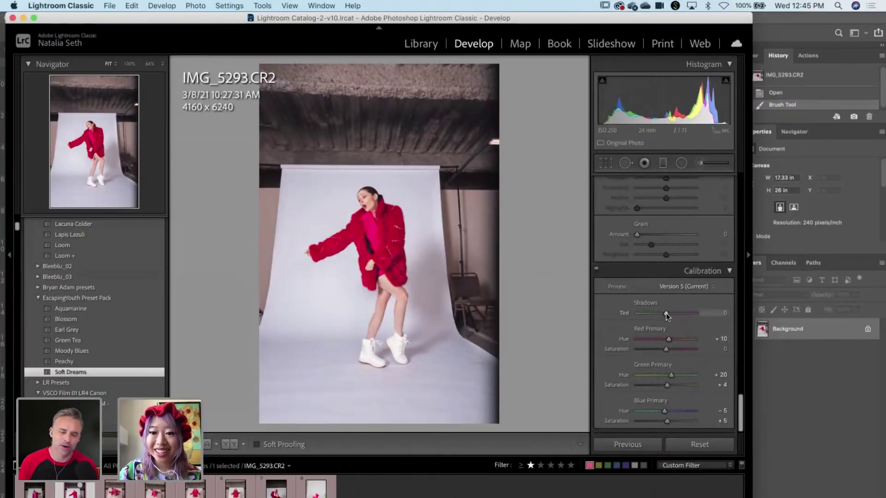
left_click_drag(664, 313, 667, 316)
left_click_drag(678, 376, 671, 379)
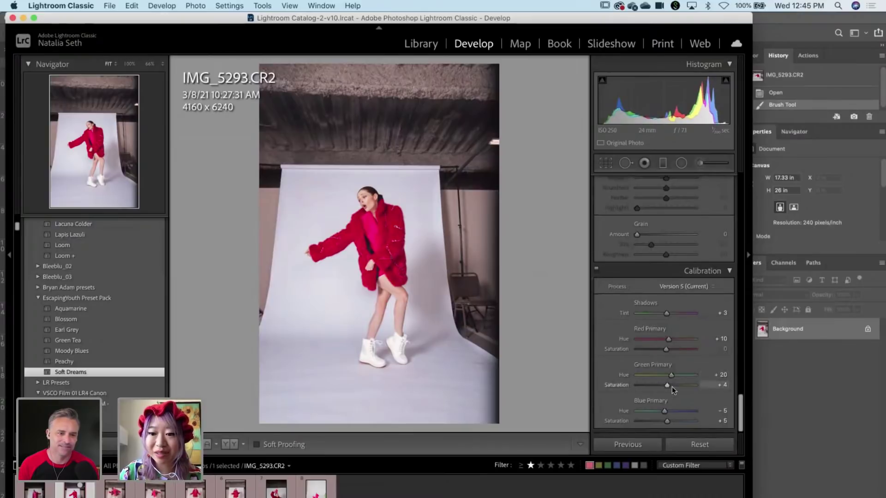
left_click_drag(667, 386, 673, 424)
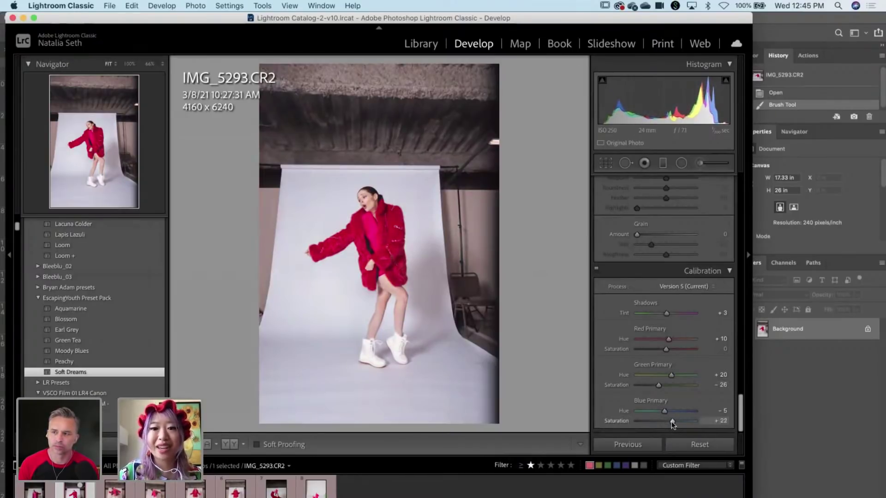
In the Basic adjustments, set Tint to +21, Temp to 6,407 and Highlights to −63, checking the coat up close.
scroll(663, 344, "up", 8)
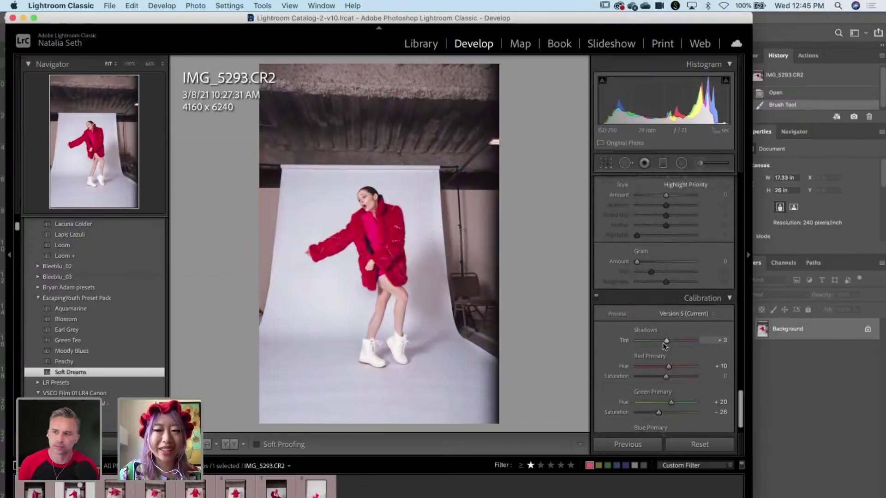
scroll(663, 342, "up", 10)
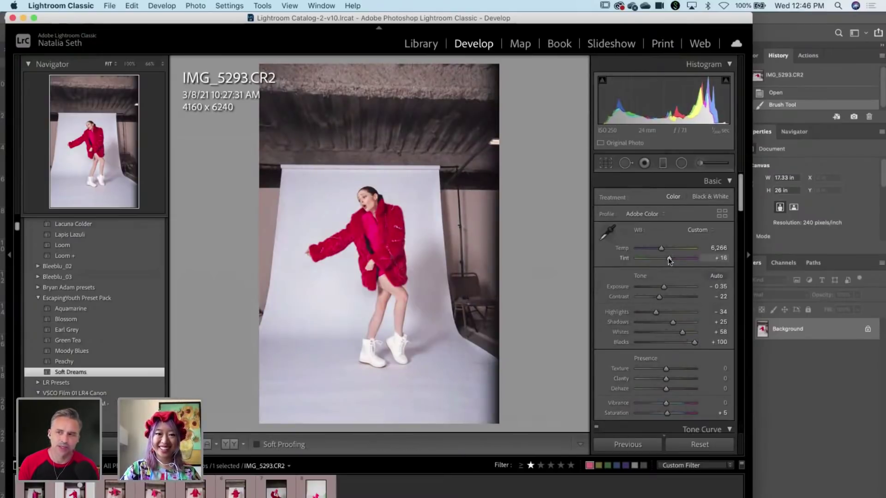
left_click_drag(668, 258, 662, 250)
left_click(408, 257)
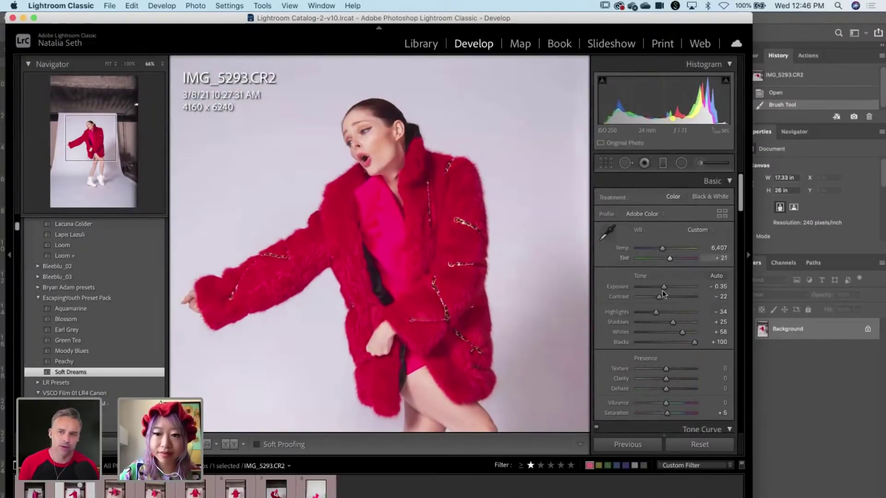
left_click_drag(644, 313, 647, 312)
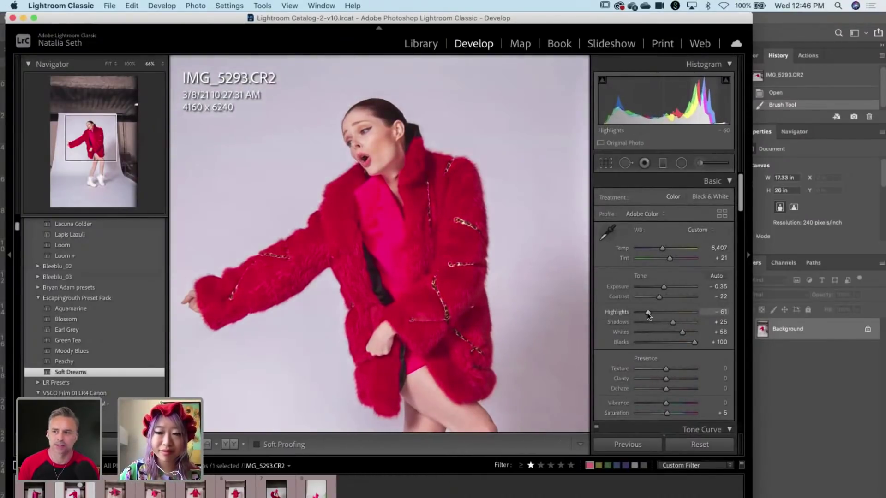
left_click(481, 305)
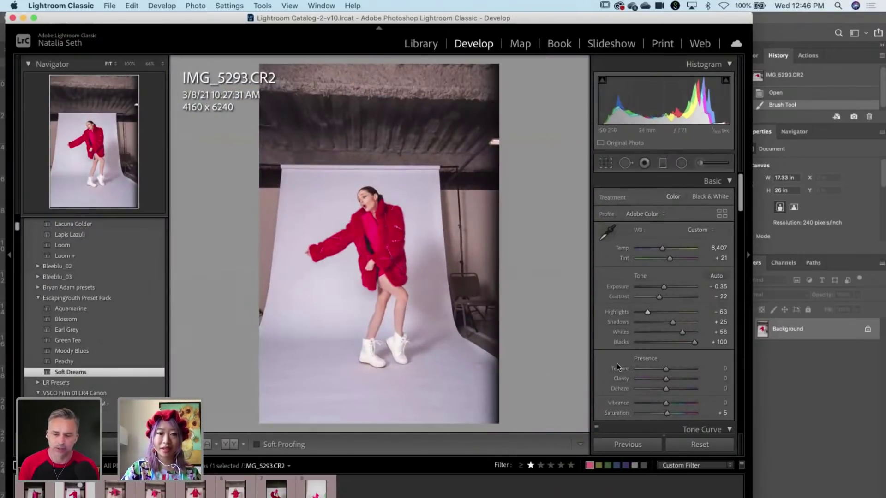
Set Whites to +53, Temp to 6,483 and Shadows to +41 in the Basic adjustments.
scroll(669, 228, "down", 5)
left_click_drag(682, 231, 680, 231)
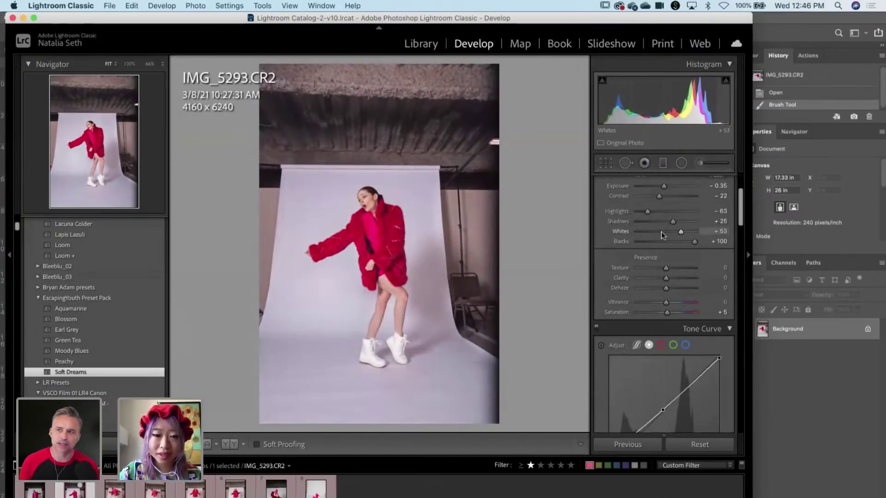
scroll(680, 231, "up", 4)
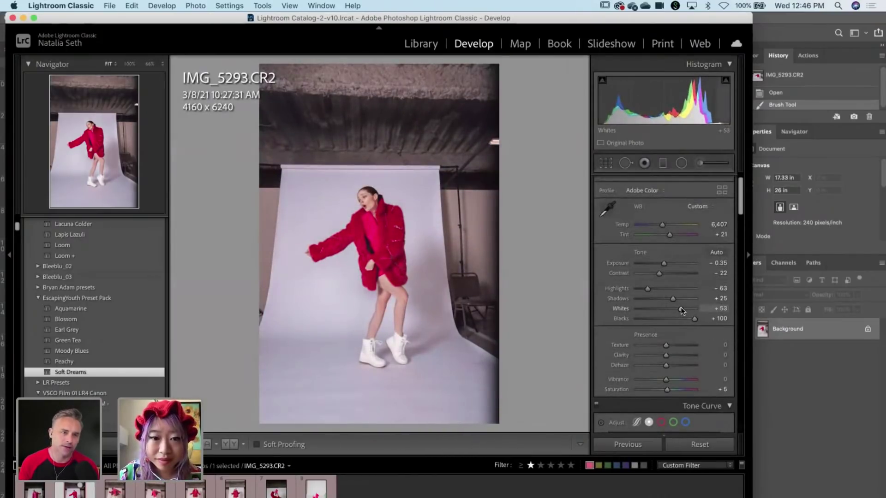
left_click_drag(663, 225, 662, 225)
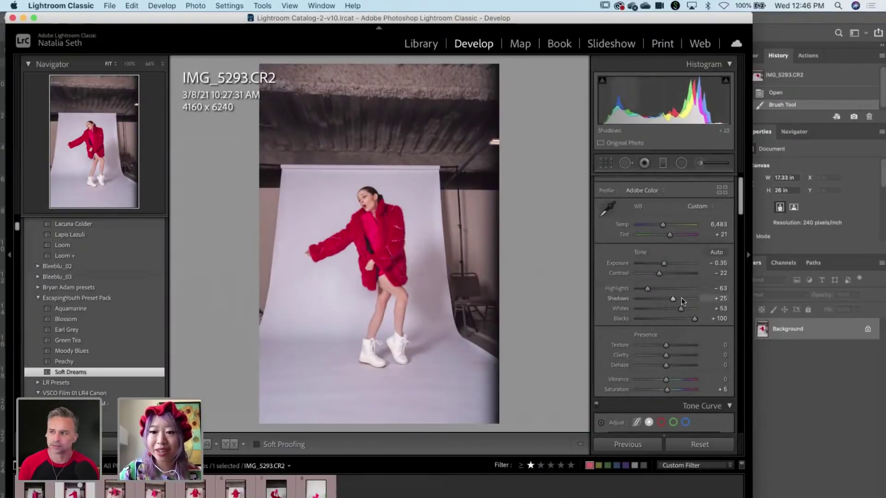
left_click_drag(673, 301, 678, 303)
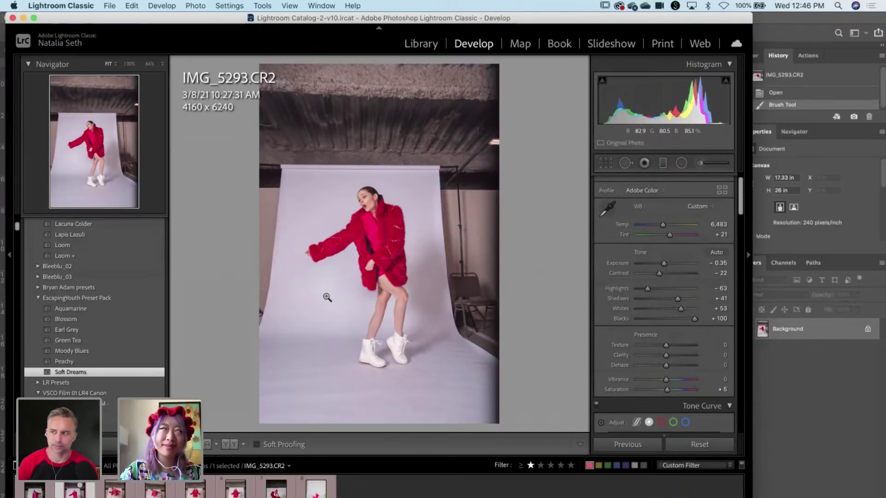
right_click(380, 288)
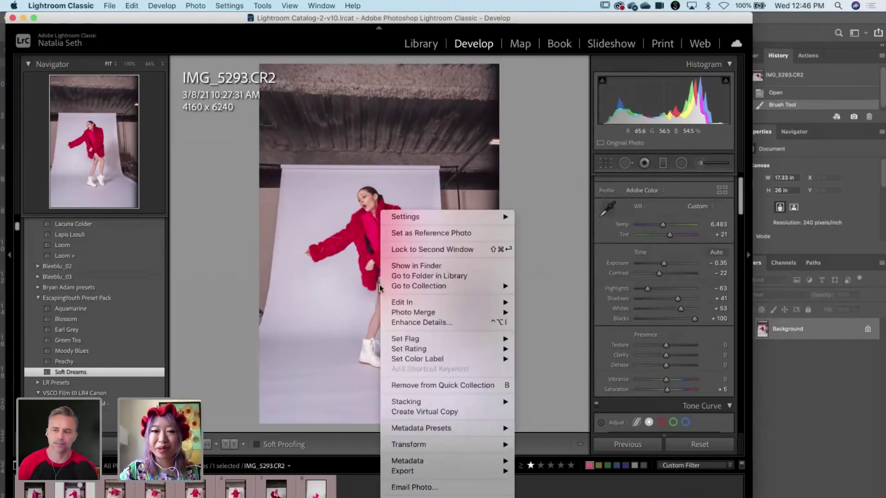
left_click(219, 331)
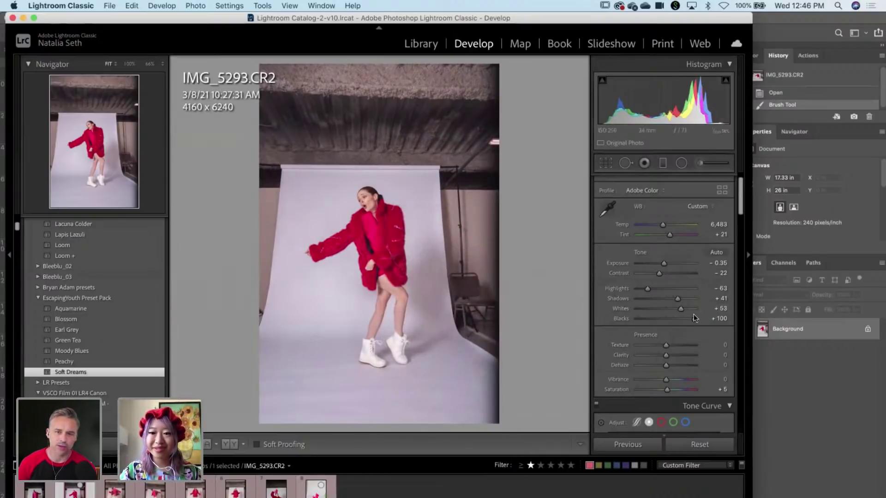
Open the pink dog photo IMG_5394, compare it with its Before view, and set its Vibrance to +1.
scroll(694, 317, "down", 1)
left_click(330, 486)
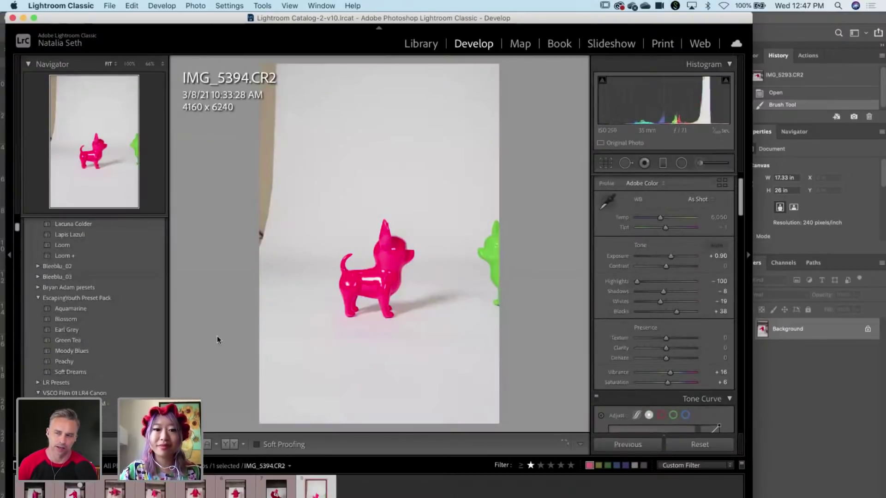
left_click_drag(16, 226, 2, 432)
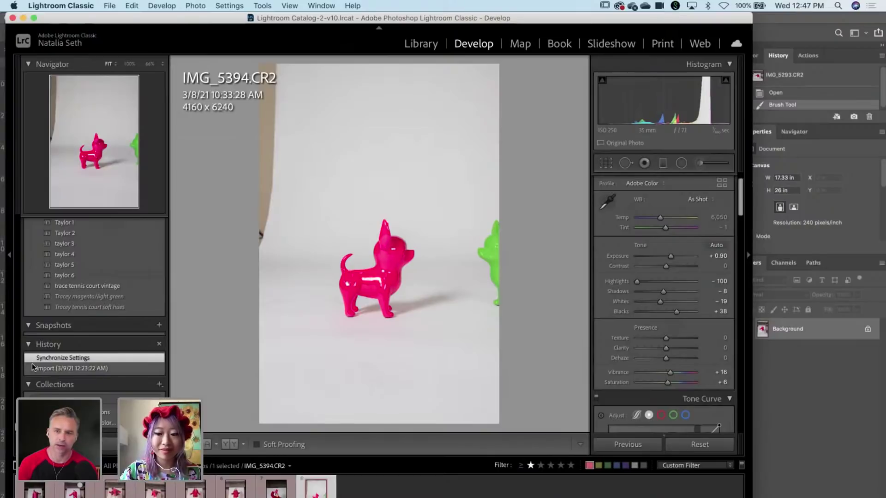
key("backslash")
key("backslash")
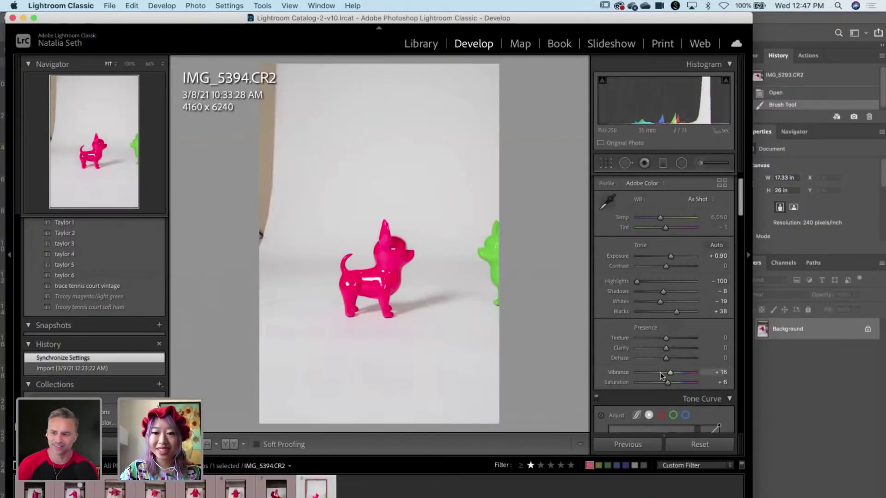
left_click_drag(663, 375, 666, 374)
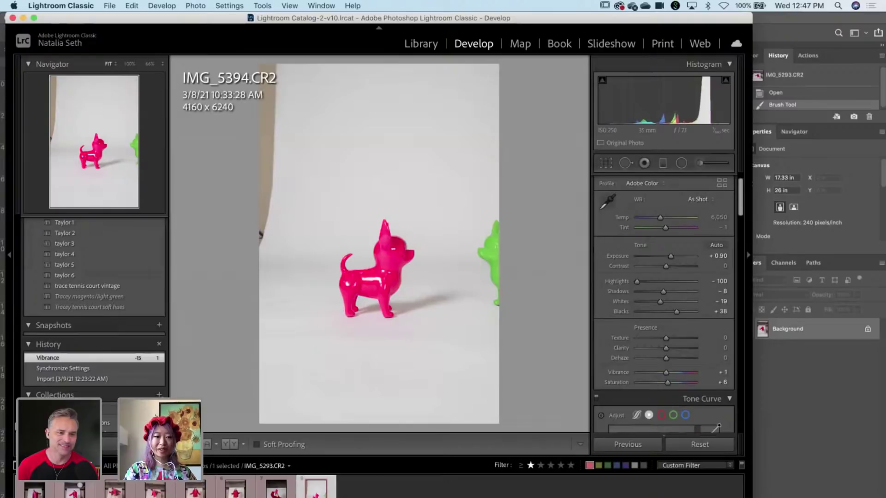
Return to the red-coat photo IMG_5293 and set its Temp to 6,814.
left_click(72, 492)
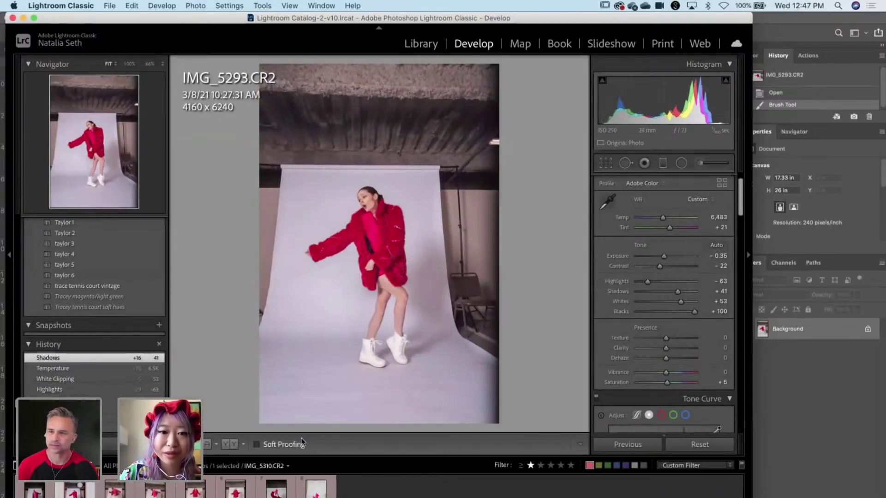
left_click_drag(663, 219, 664, 220)
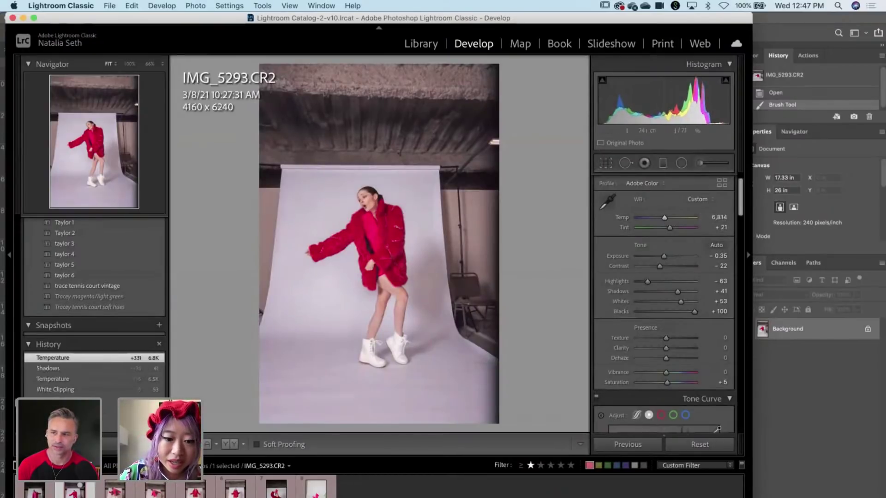
Review the other studio shots, including IMG_5394, IMG_5379 and IMG_5304 through IMG_5362, for color and pose, and return to IMG_5293.
left_click(316, 489)
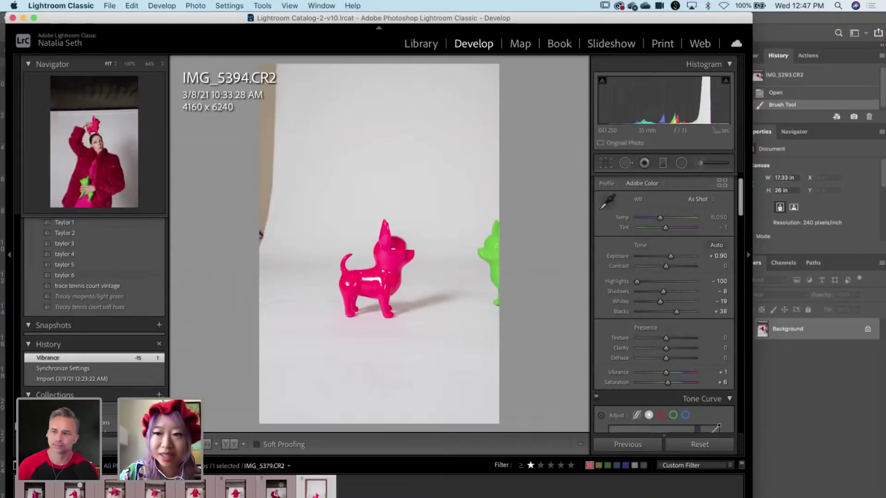
left_click(276, 488)
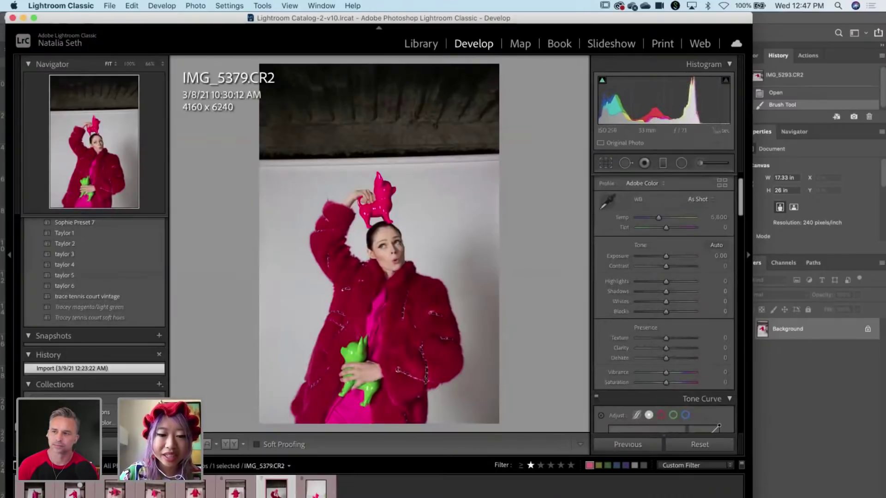
left_click(315, 492)
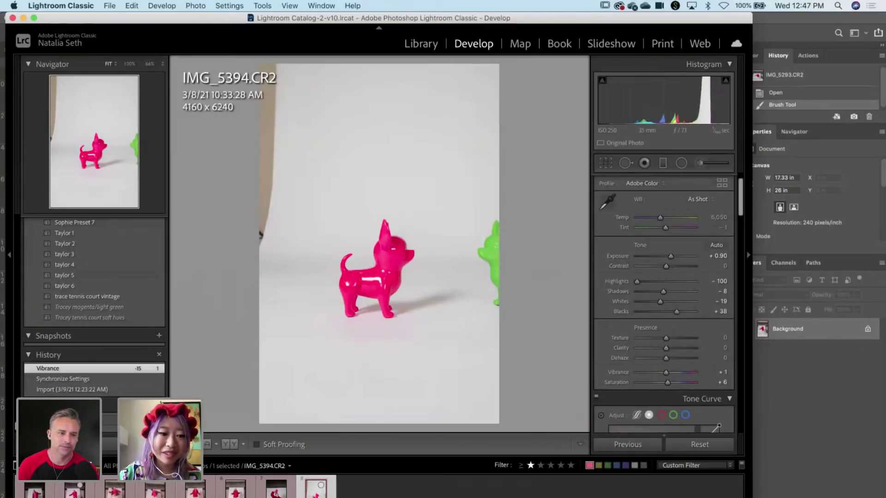
left_click(114, 492)
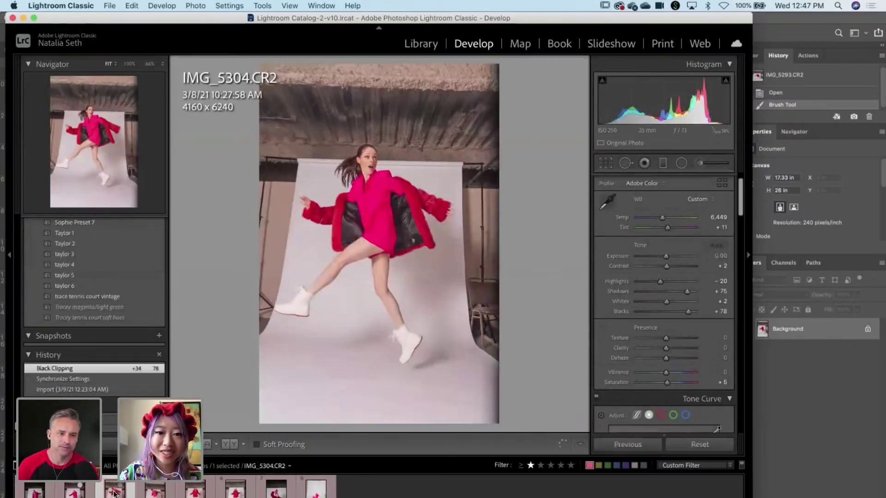
key("Right")
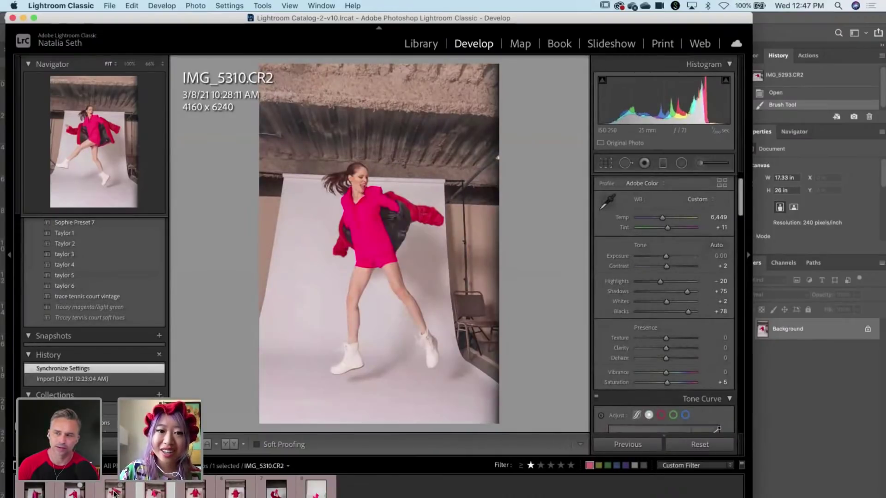
key("Right")
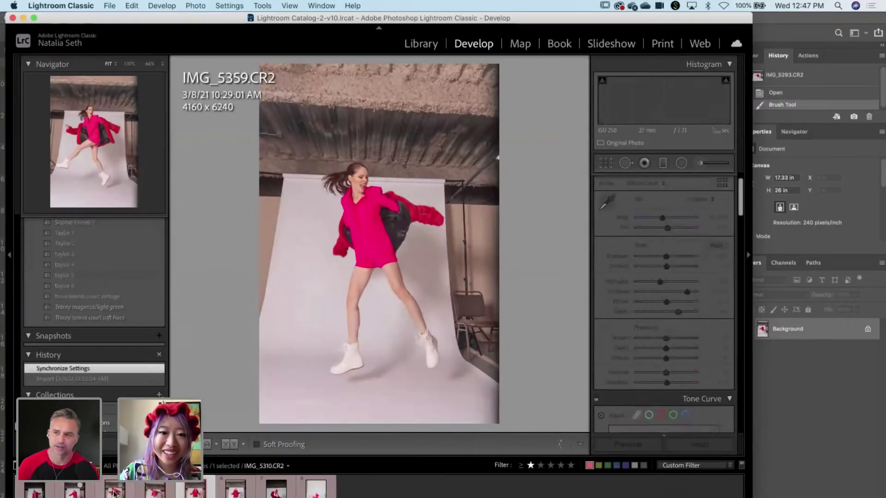
key("Right")
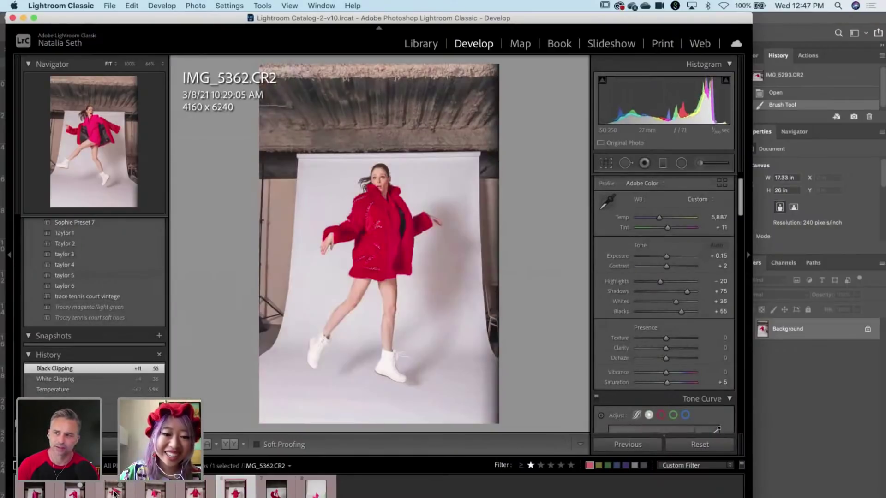
left_click(79, 488)
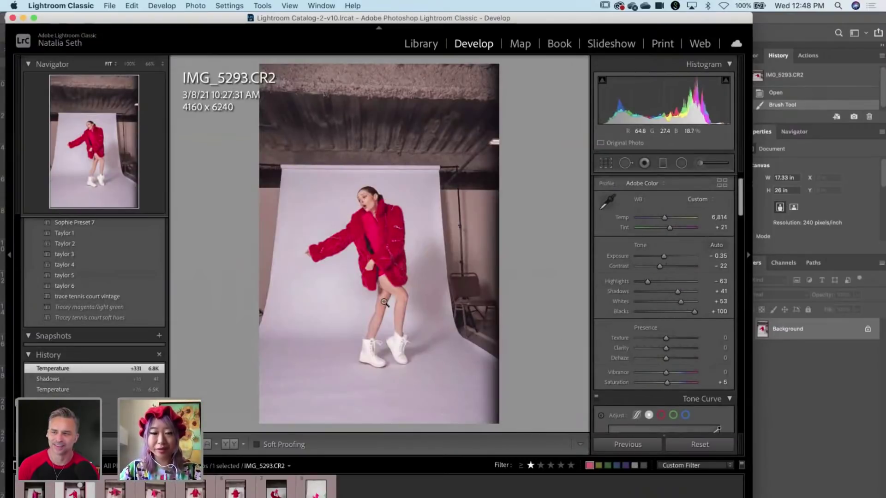
right_click(360, 204)
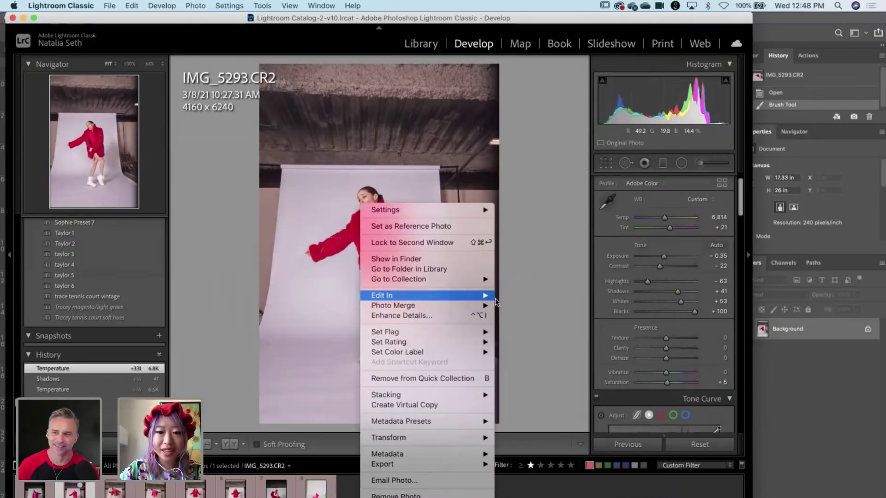
left_click(333, 491)
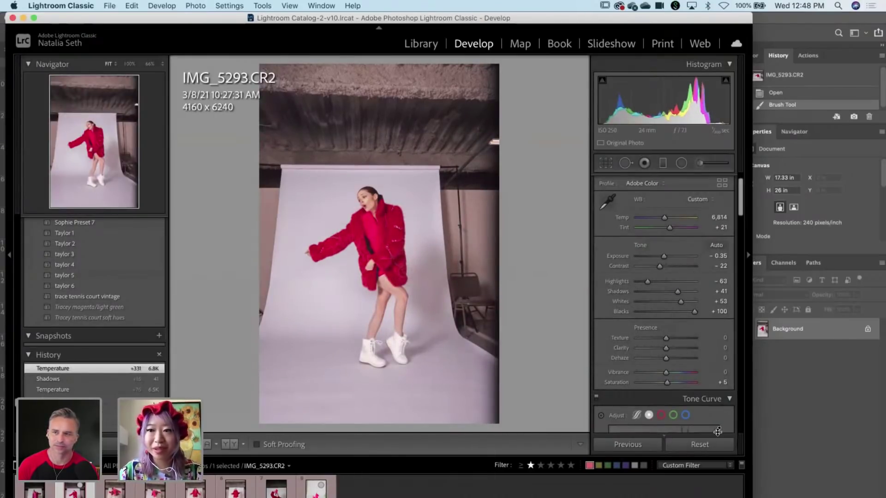
Switch to Photoshop and start a 1:1 square crop of IMG_5293, extending the canvas beyond the photo's left edge with the model toward the right.
left_click(815, 440)
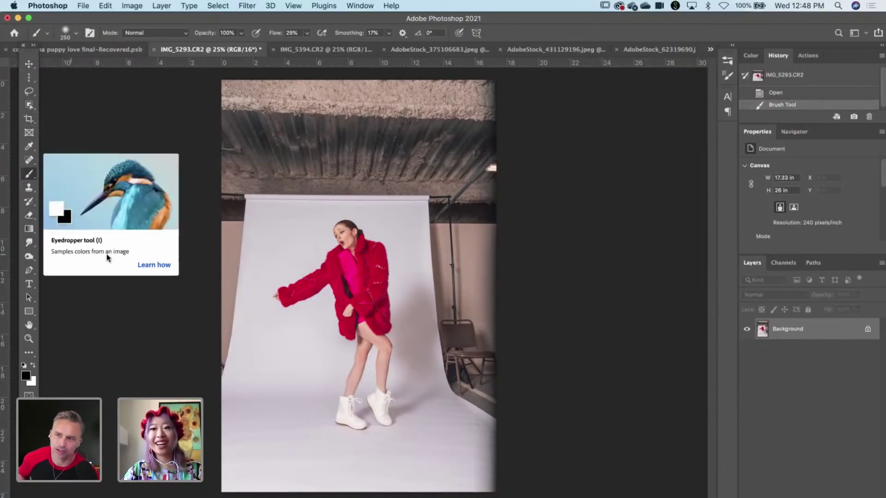
left_click(28, 119)
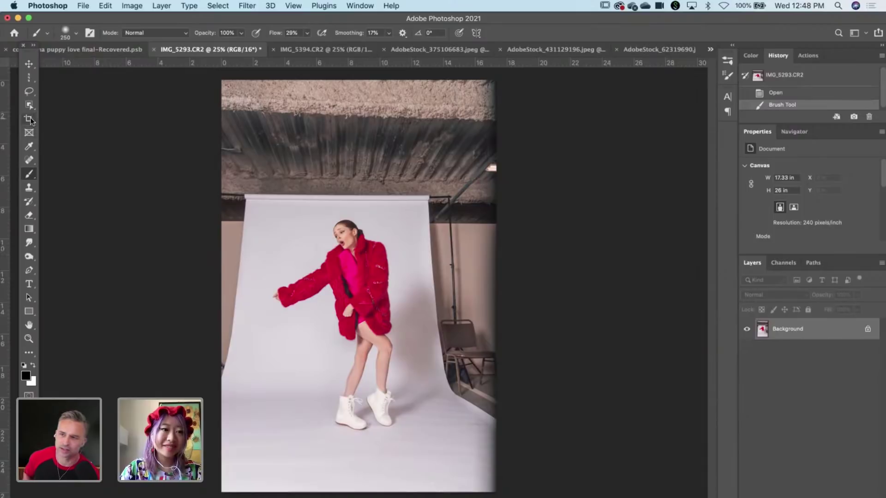
right_click(362, 271)
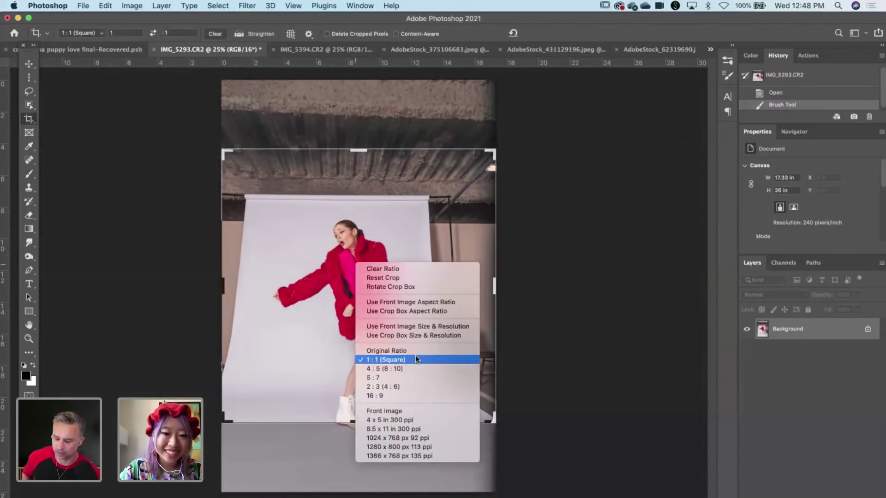
left_click(198, 247)
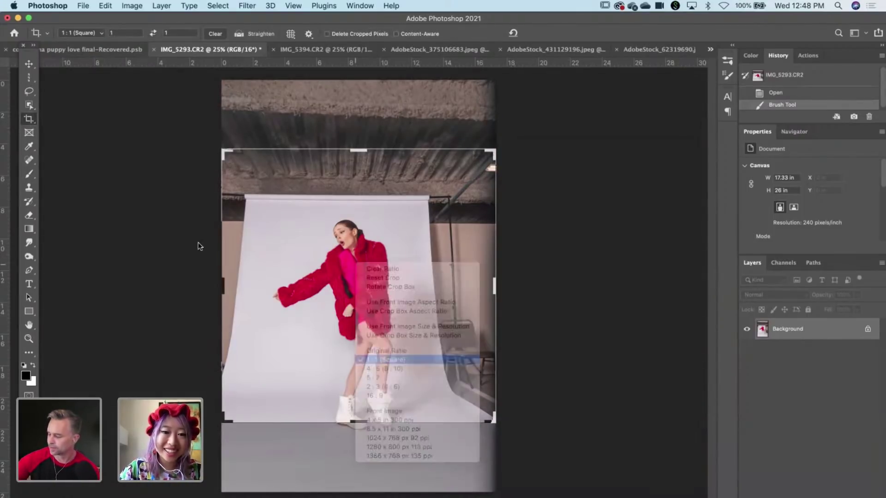
left_click_drag(223, 160, 179, 138)
left_click_drag(263, 210, 263, 191)
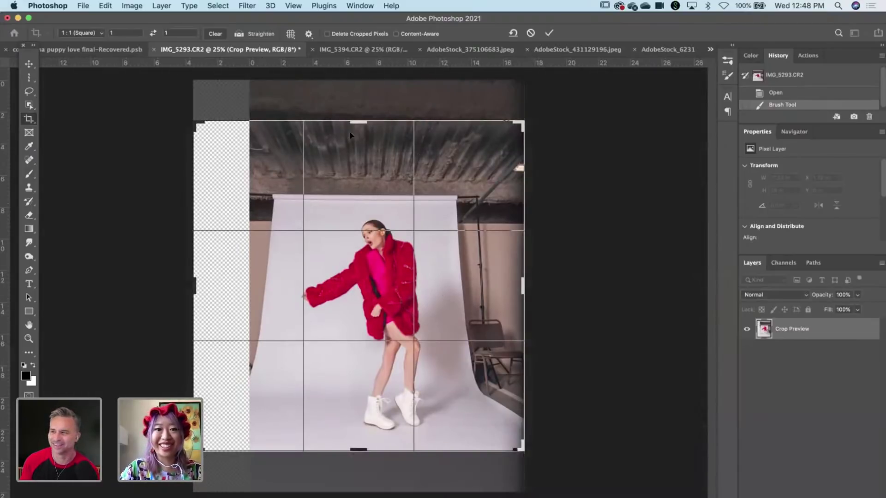
left_click_drag(355, 125, 355, 100)
left_click_drag(348, 161, 361, 147)
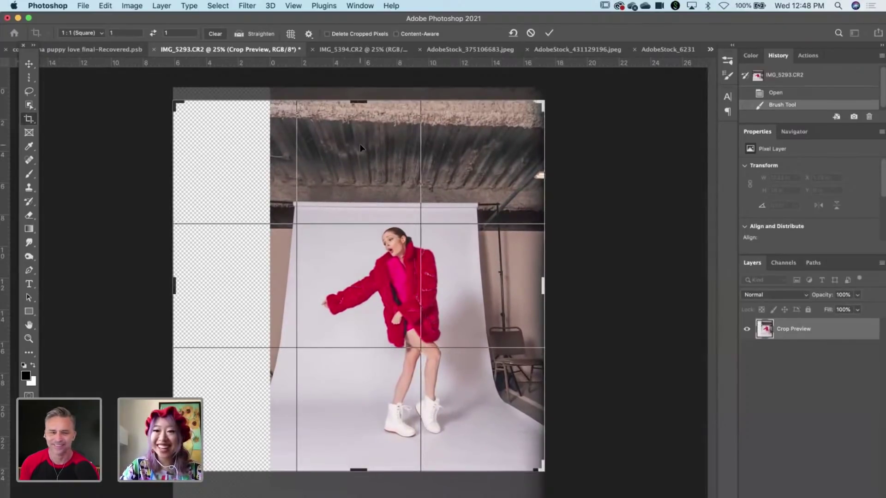
left_click_drag(179, 111, 168, 95)
left_click_drag(271, 172, 270, 171)
left_click_drag(262, 251, 274, 248)
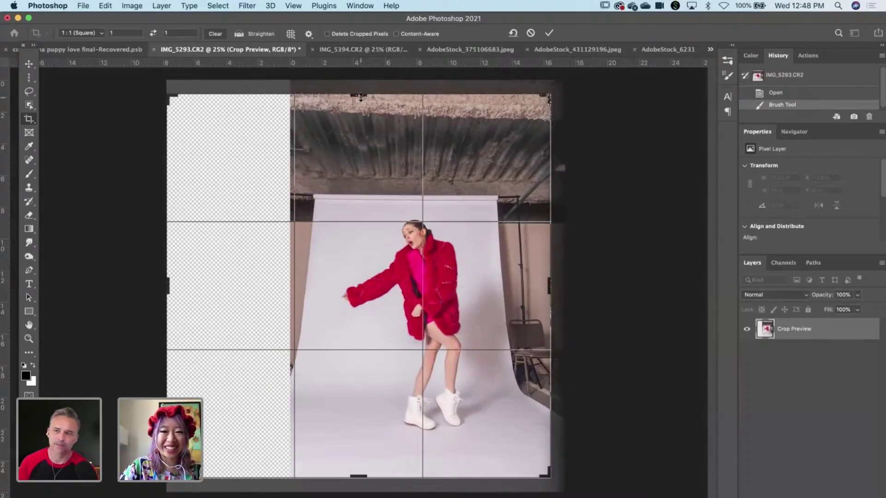
Tighten the square crop around the model, trimming the ceiling and studio edge, and apply it.
left_click_drag(360, 97, 360, 102)
left_click_drag(368, 142, 373, 143)
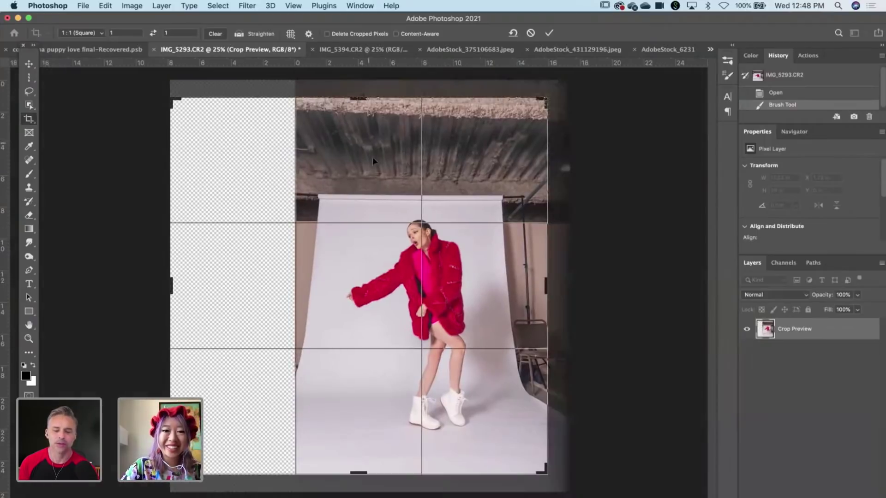
left_click_drag(353, 96, 353, 103)
left_click_drag(355, 158, 354, 158)
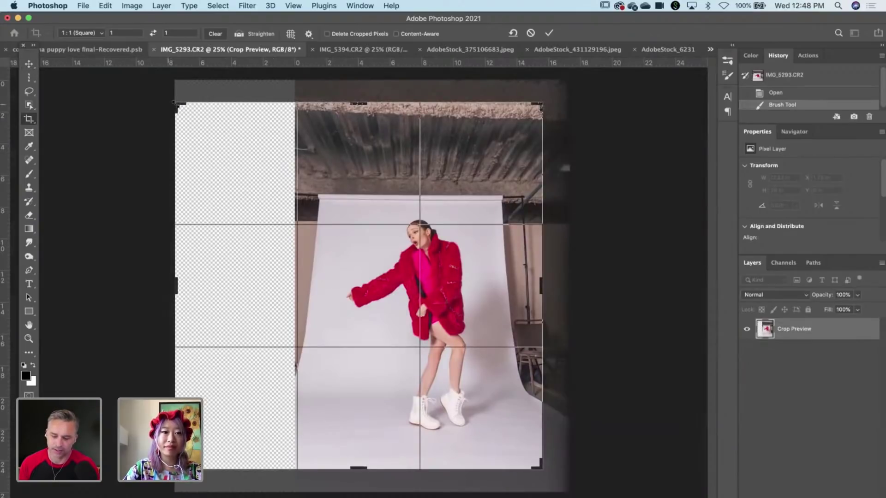
left_click_drag(177, 106, 182, 110)
left_click_drag(244, 167, 244, 166)
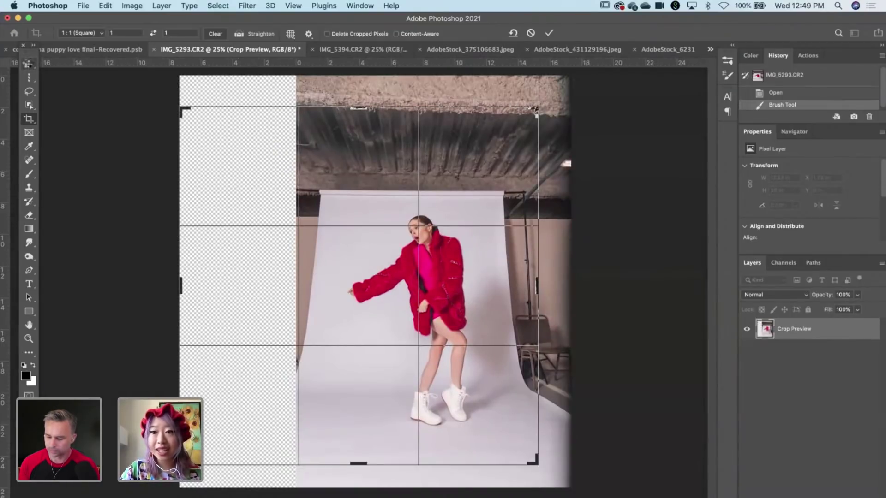
left_click(29, 64)
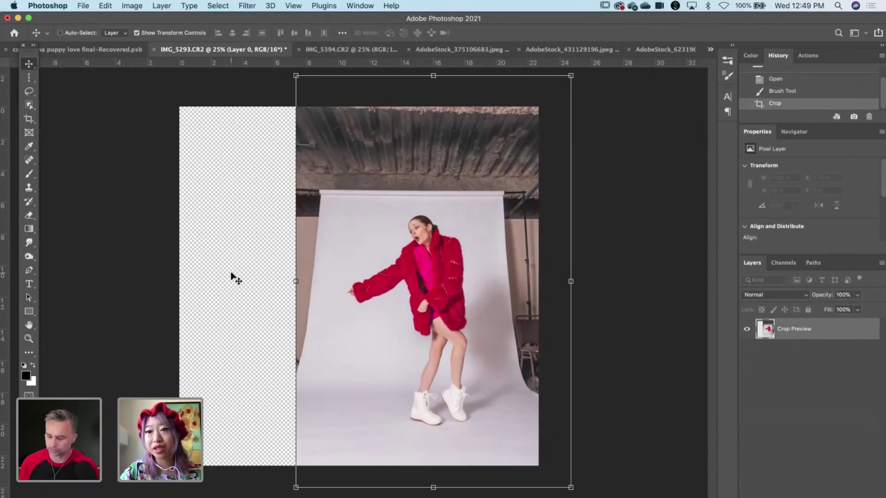
left_click(29, 83)
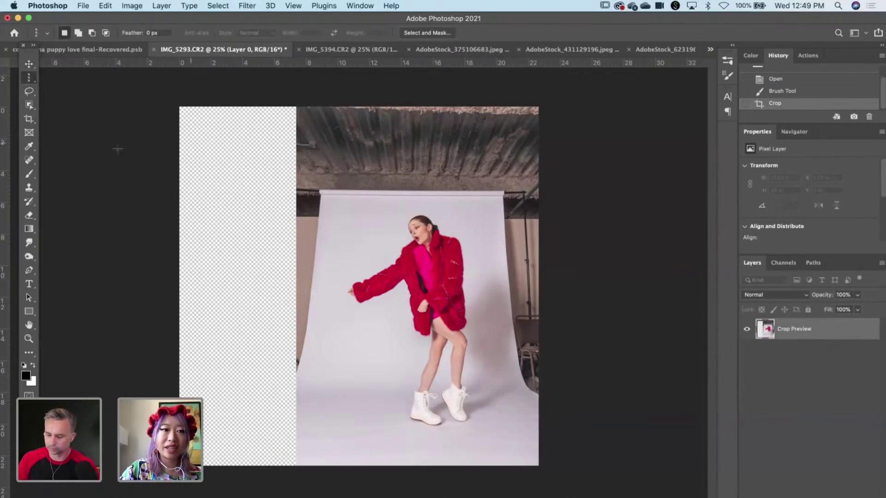
left_click(29, 92)
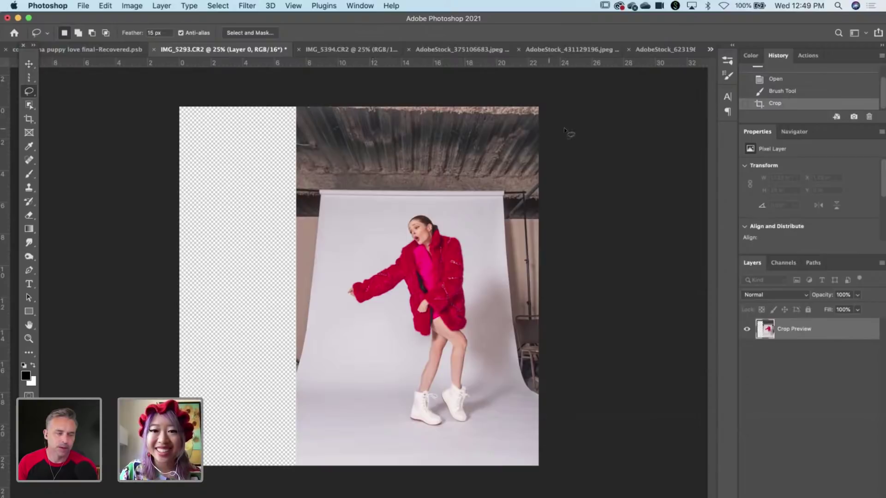
mouse_move(567, 130)
left_mouse_down()
mouse_move(308, 74)
mouse_move(188, 168)
mouse_move(209, 128)
left_mouse_up()
key("super+d")
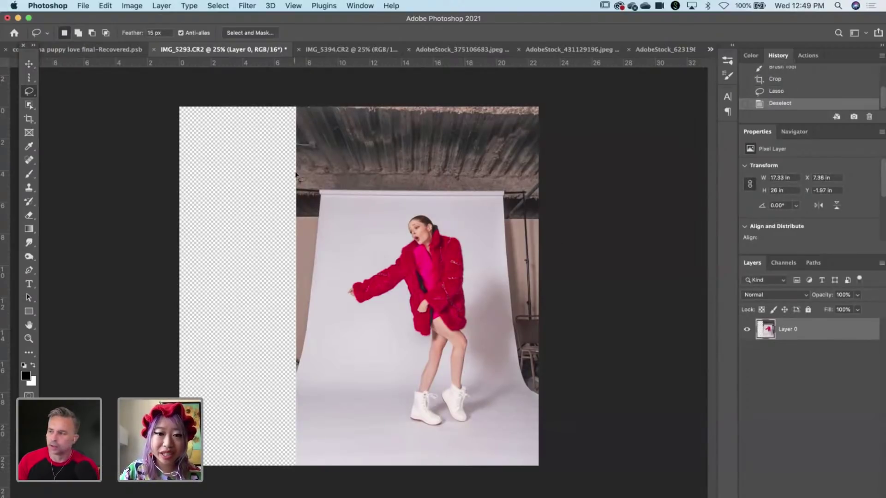
Crop the canvas slightly tighter at the 1:1 ratio, trimming the remaining rough concrete strip at the ceiling's upper edge.
key("c")
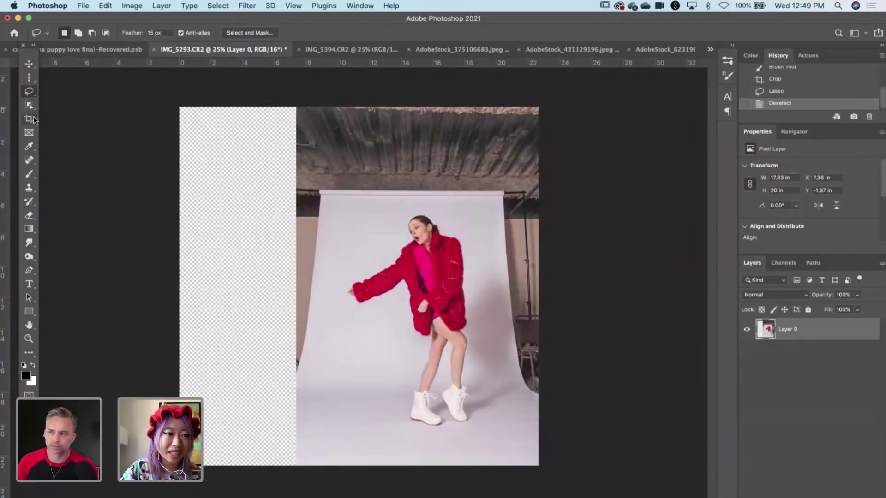
left_click(358, 238)
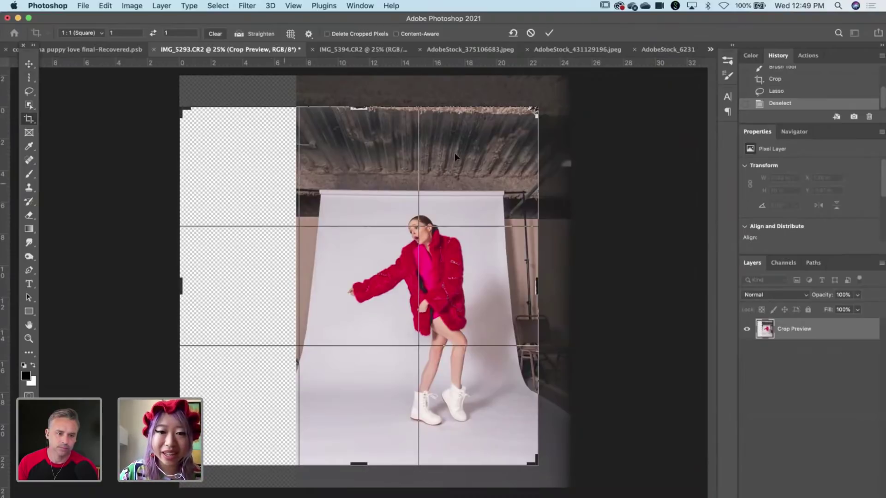
left_click_drag(363, 108, 363, 116)
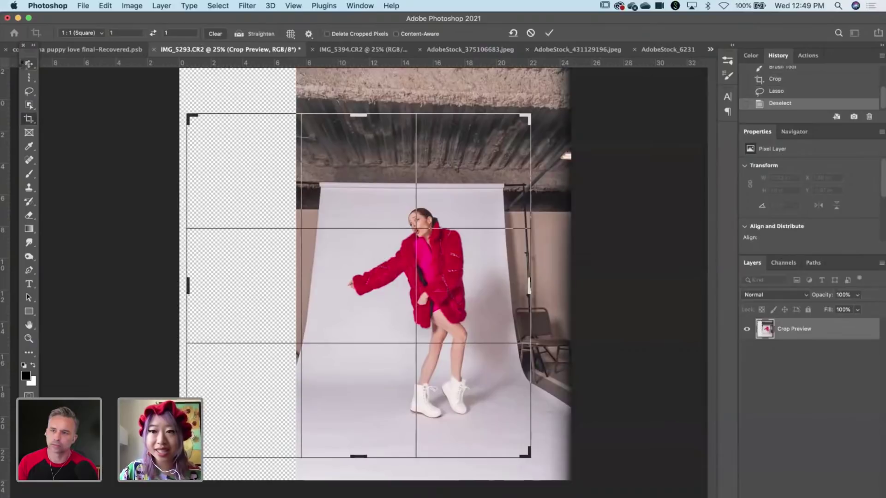
key("v")
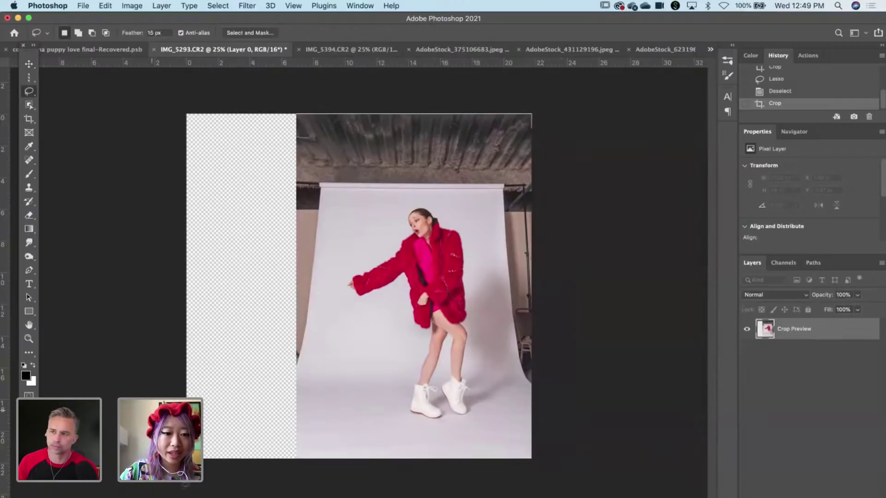
Try a Content-Aware Fill over the empty area and studio surroundings, lassoed around the backdrop with a 15 px feather.
mouse_move(332, 466)
left_mouse_down()
mouse_move(323, 337)
mouse_move(335, 209)
mouse_move(370, 188)
mouse_move(495, 196)
mouse_move(520, 395)
mouse_move(571, 116)
mouse_move(546, 164)
left_mouse_up()
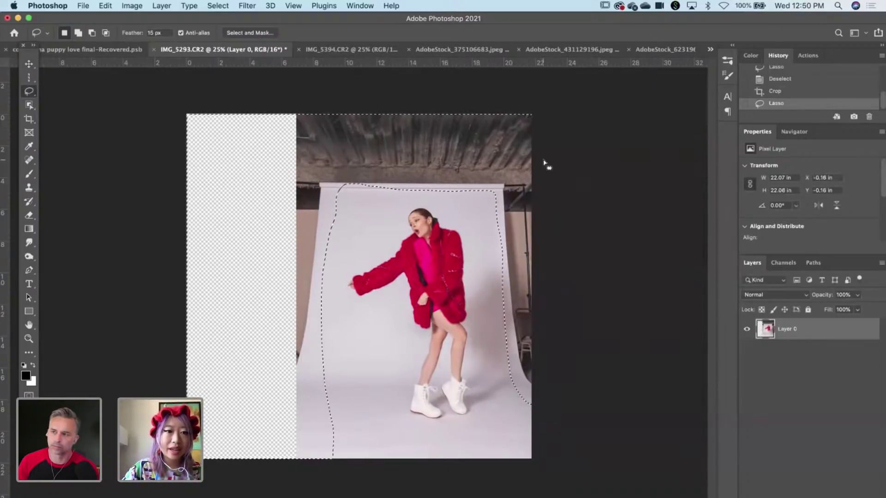
left_click(105, 6)
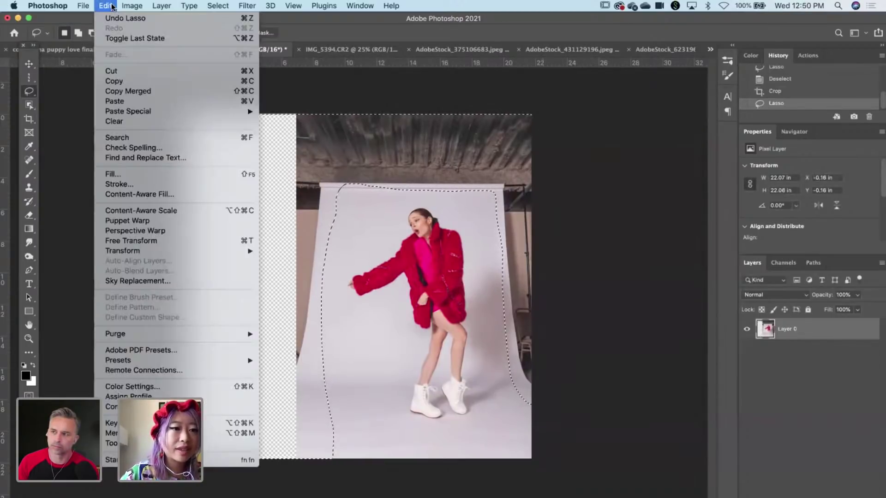
left_click(158, 195)
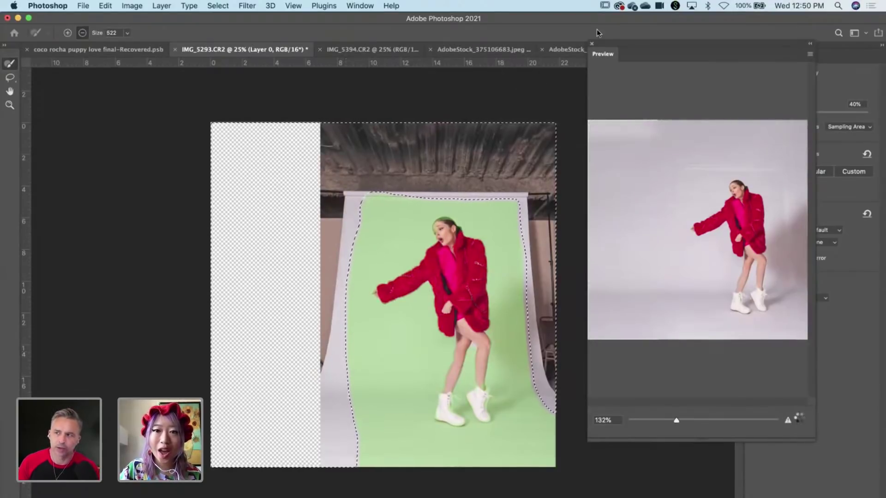
left_click_drag(576, 22, 560, 22)
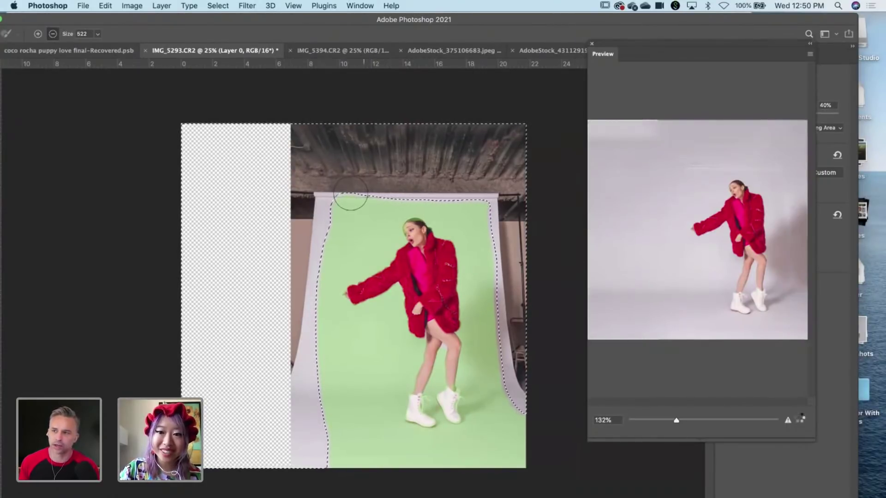
left_click_drag(317, 23, 342, 21)
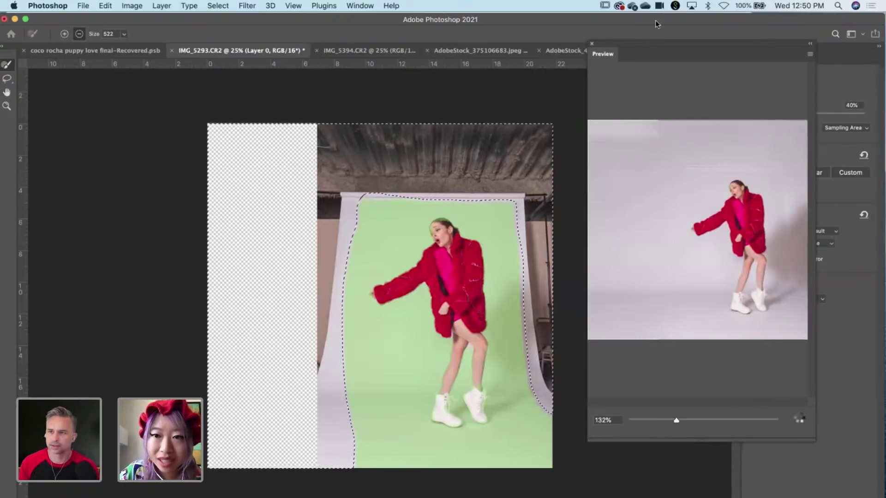
left_click_drag(631, 21, 584, 19)
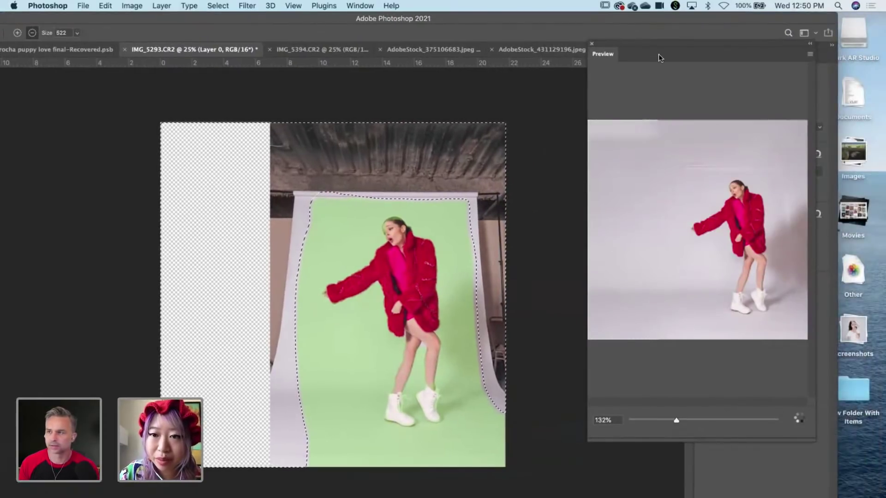
left_click_drag(658, 54, 585, 54)
left_click_drag(648, 19, 694, 19)
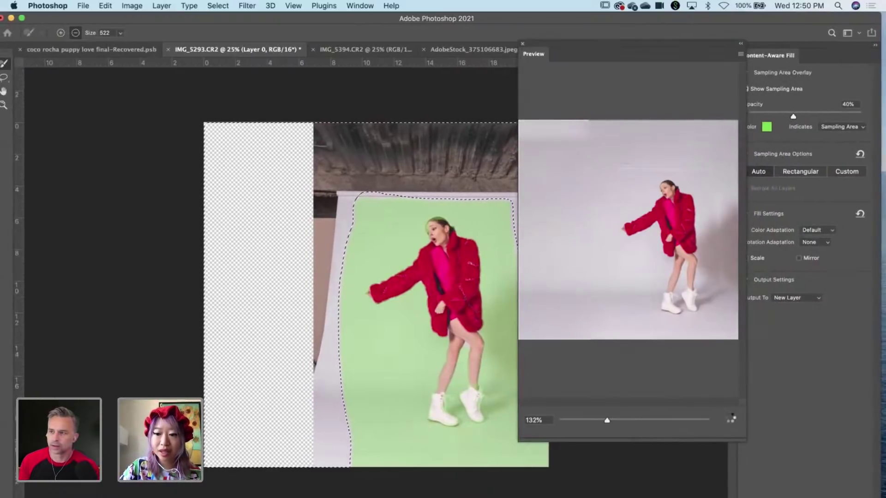
key("Return")
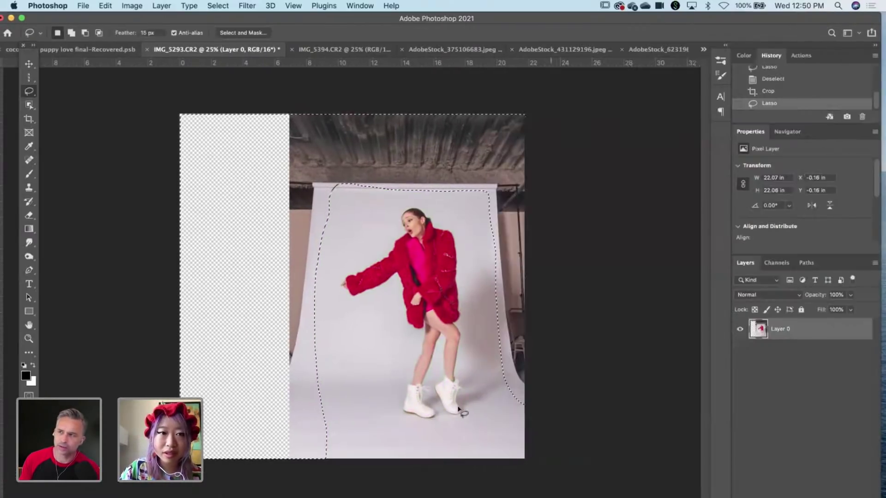
Set the lasso feather to 0 px and reselect the empty area, ceiling and backdrop edges, leaving out the model and clean backdrop.
key("Return")
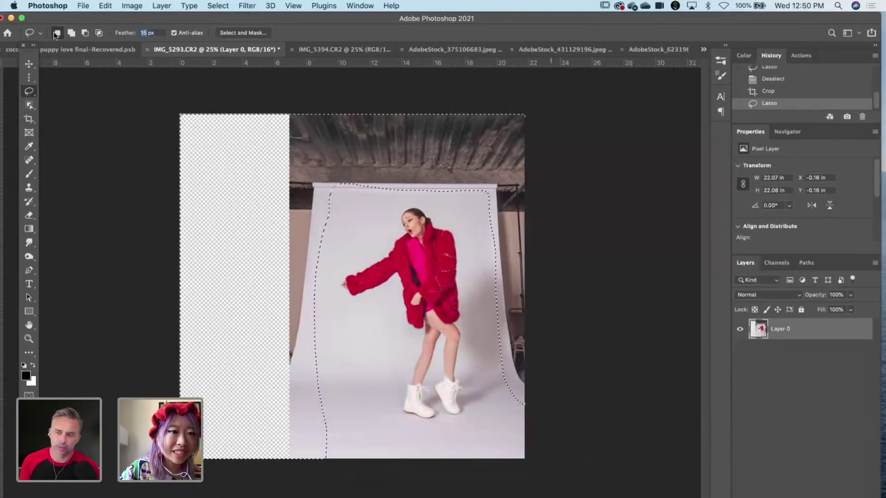
type("0")
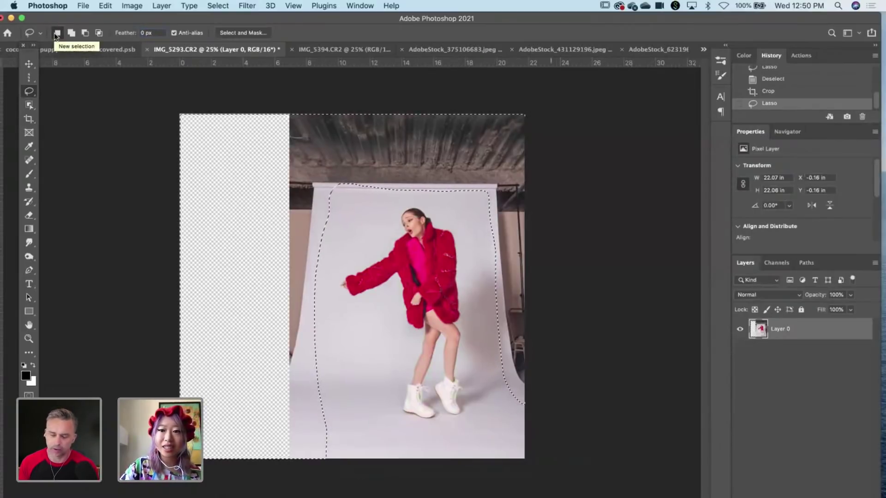
left_click(106, 6)
left_click(367, 194)
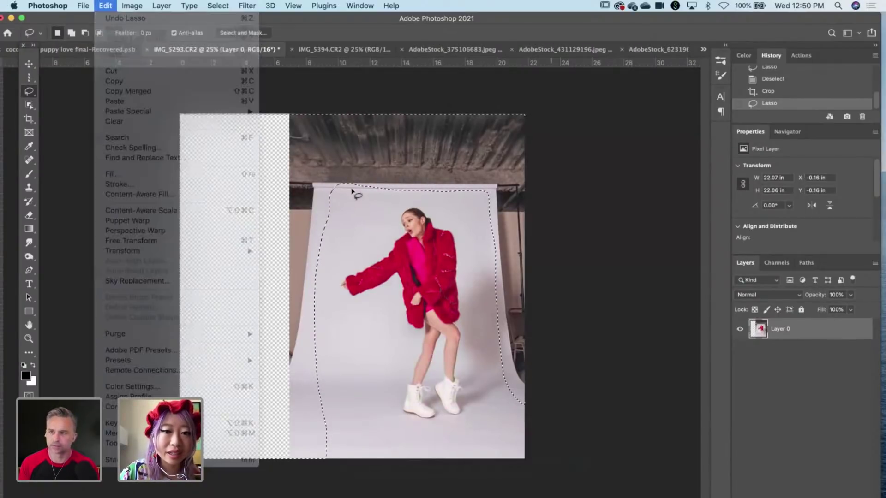
left_click(166, 92)
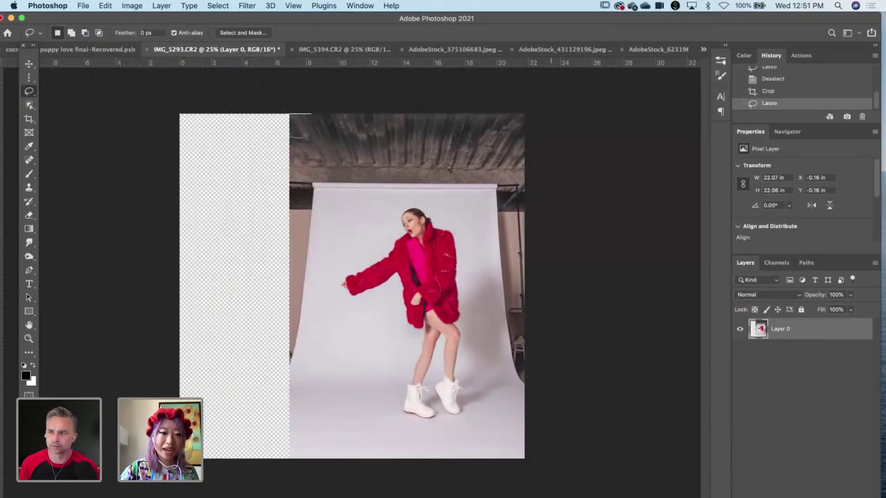
mouse_move(307, 471)
left_mouse_down()
mouse_move(302, 396)
mouse_move(334, 204)
mouse_move(352, 194)
mouse_move(468, 198)
left_mouse_up()
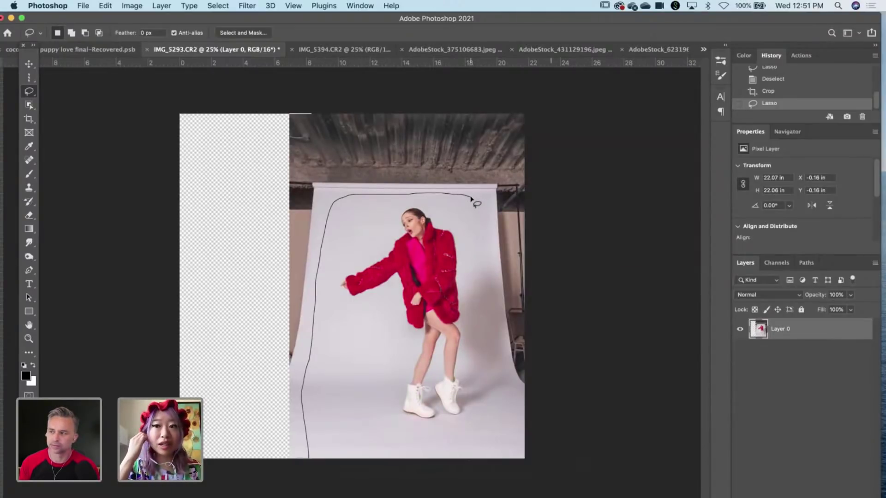
mouse_move(471, 199)
left_mouse_down()
mouse_move(506, 361)
mouse_move(519, 393)
mouse_move(551, 404)
mouse_move(575, 366)
mouse_move(591, 113)
mouse_move(576, 76)
mouse_move(243, 69)
left_mouse_up()
Fill the selected surroundings with backdrop using Content-Aware Fill output to a new layer, and clear the selection.
left_click(106, 5)
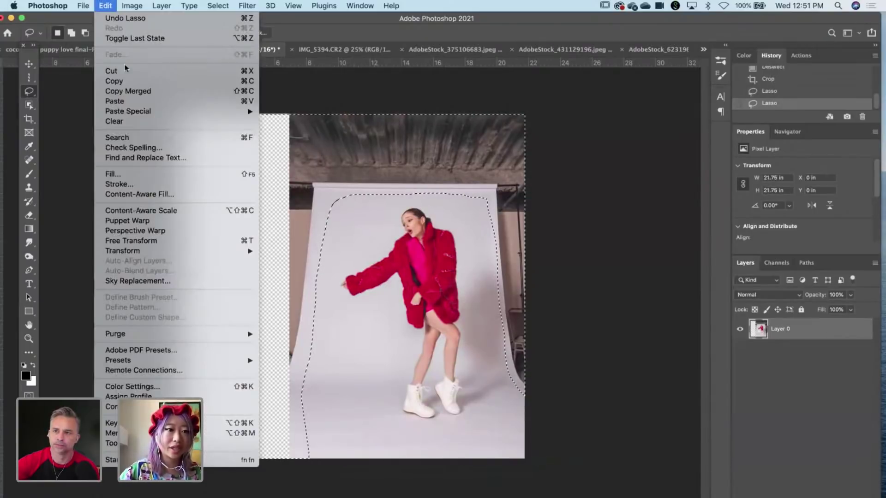
left_click(172, 192)
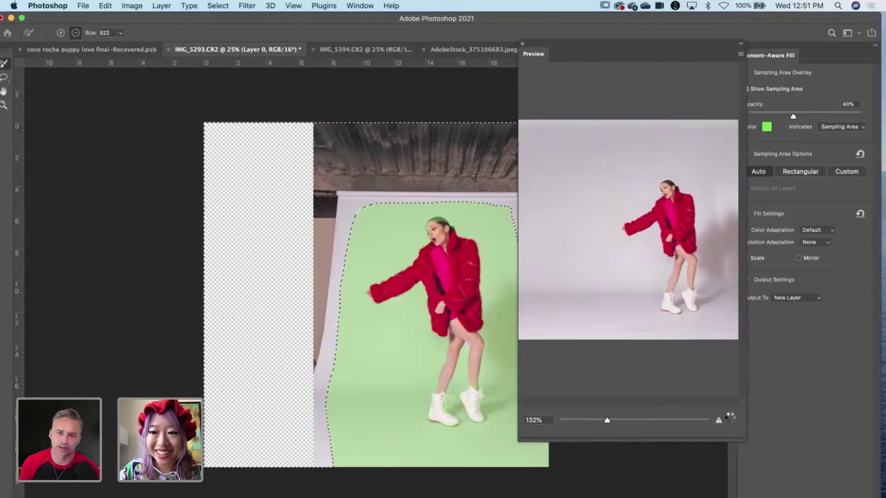
key("Escape")
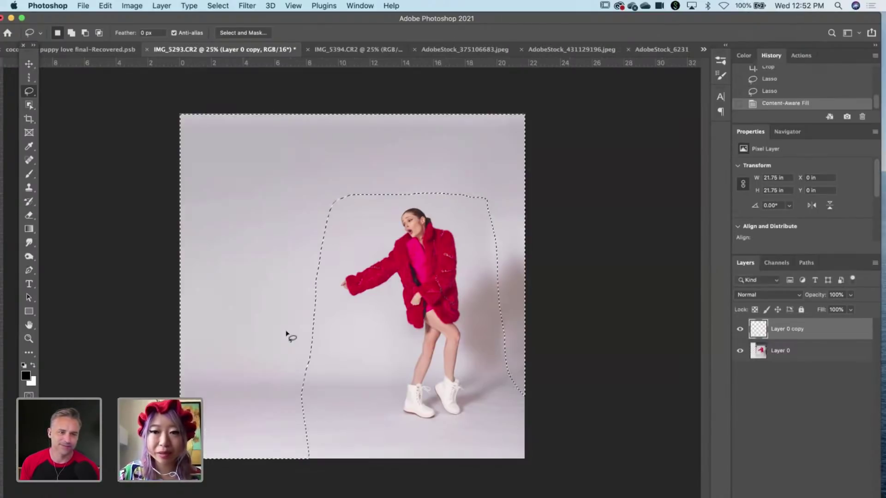
left_click(243, 115)
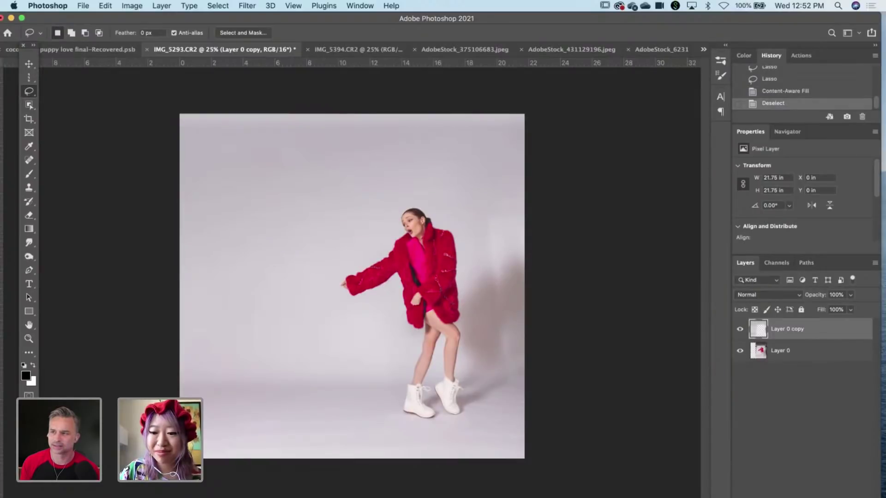
right_click(757, 393)
left_click(735, 402)
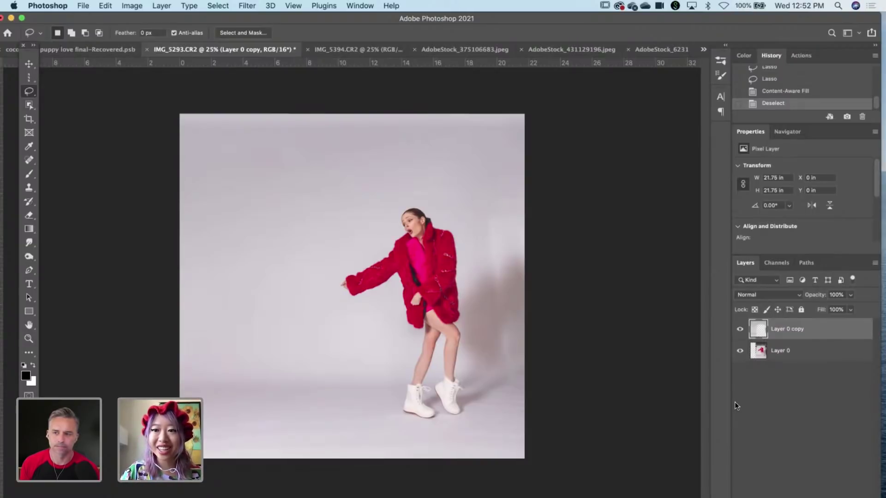
left_click(28, 77)
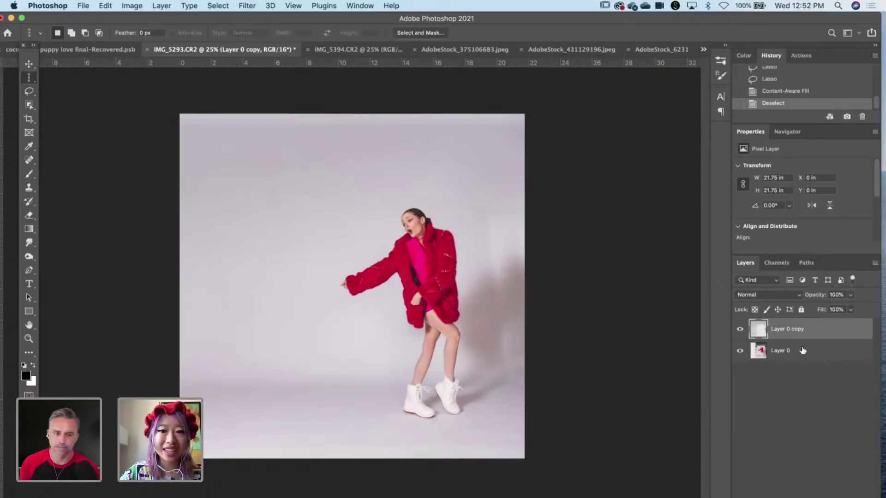
Add a Solid Color fill layer in dusty pink, hex c89090, above the extended backdrop layer.
left_click(824, 315)
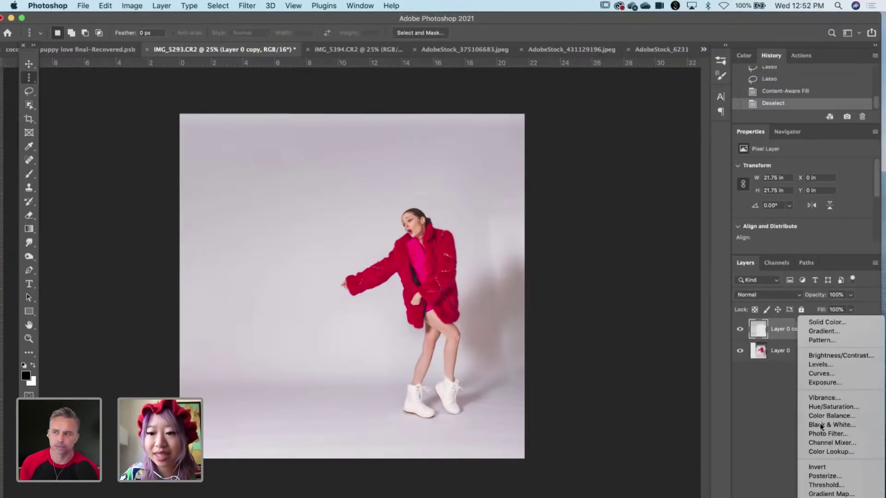
left_click(826, 321)
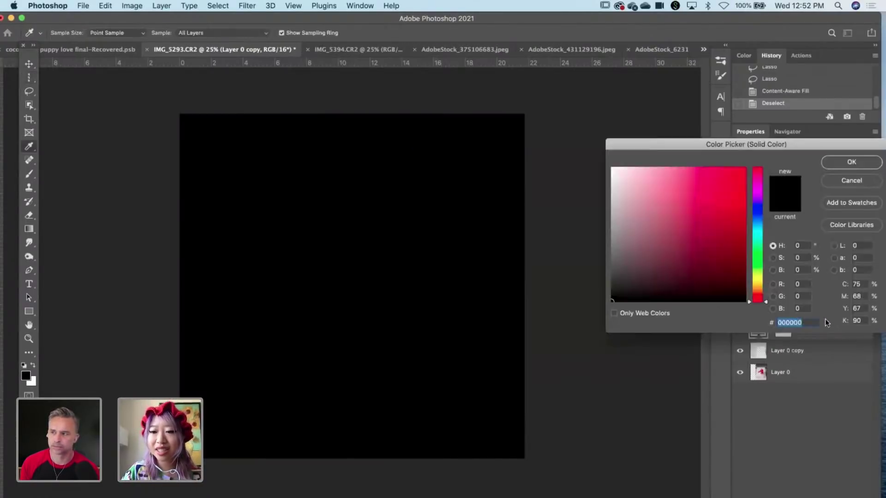
left_click_drag(691, 145, 496, 112)
left_click_drag(467, 187, 454, 164)
left_click(658, 130)
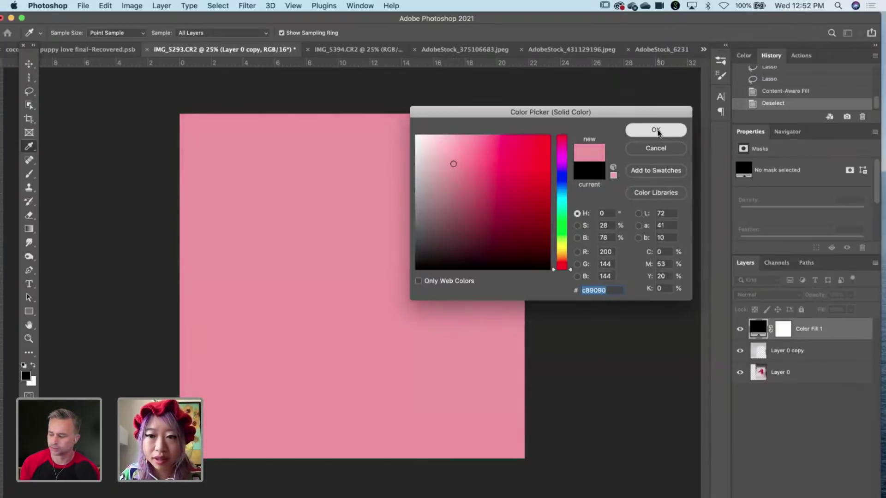
Set the pink fill layer's blend mode to Multiply and invert its mask to black.
left_click(764, 300)
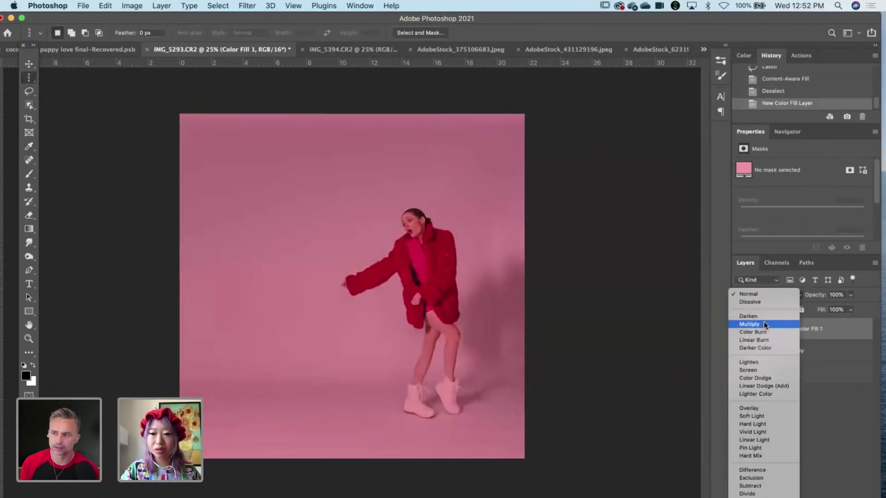
left_click(759, 325)
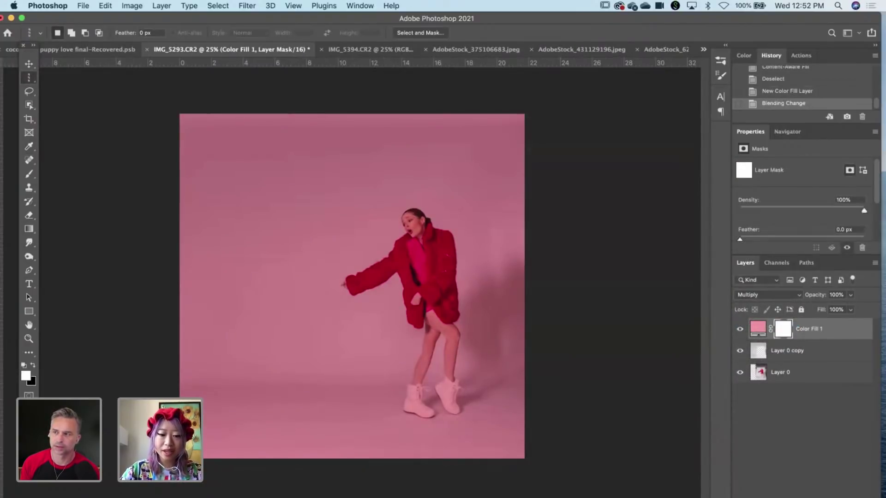
key("super+i")
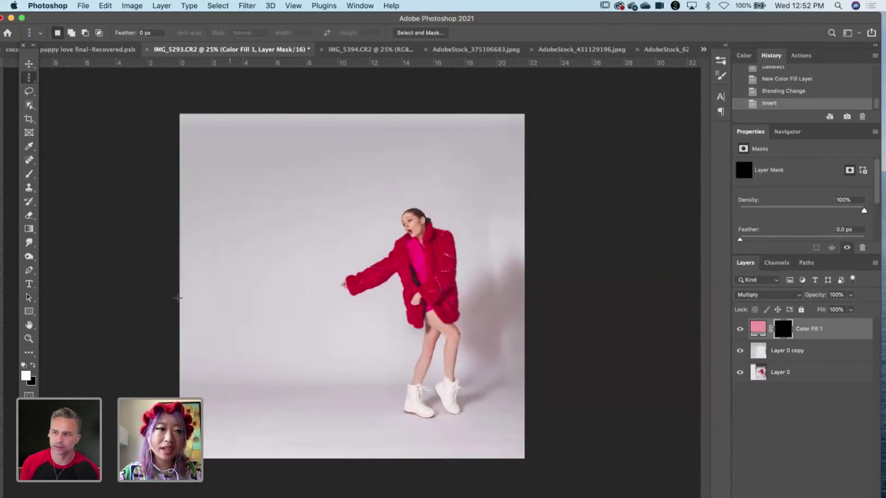
Select the model in the red coat on Layer 0 using the Object Selection Tool.
left_click(794, 378)
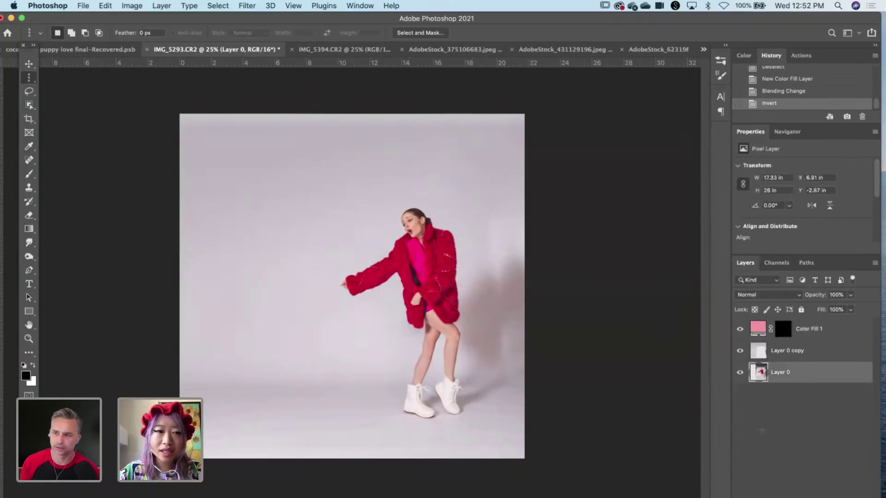
left_click(32, 109)
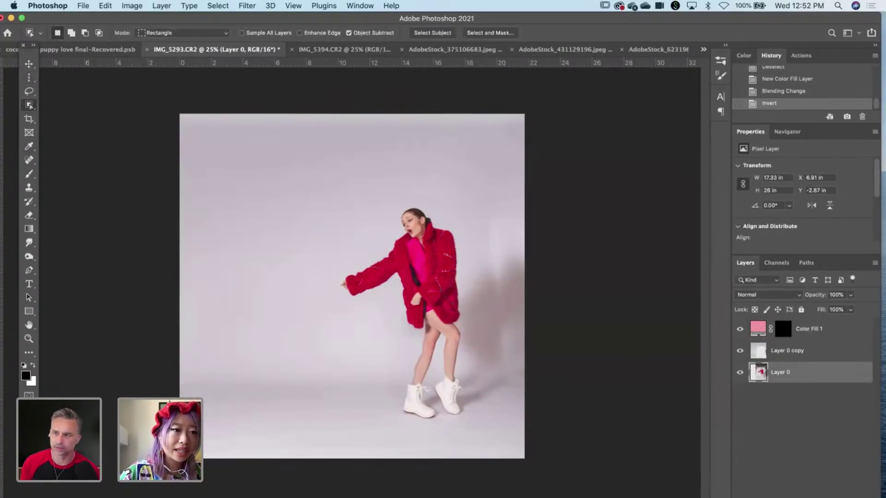
right_click(28, 107)
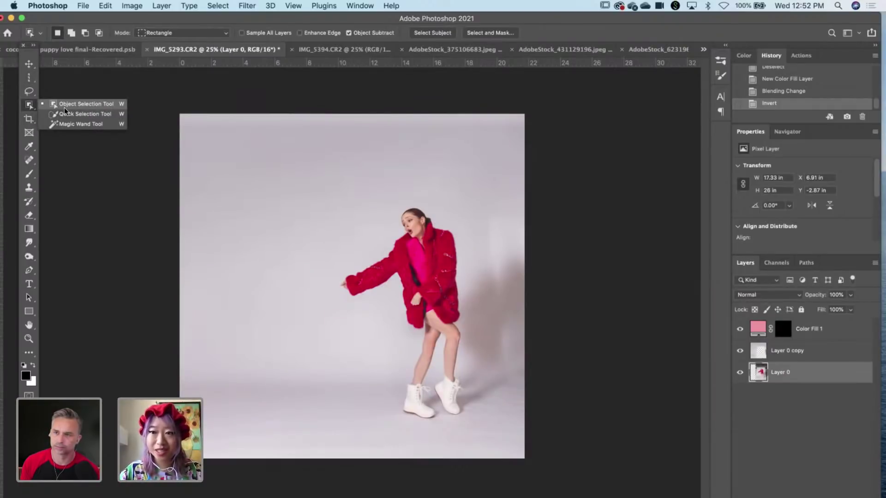
left_click(38, 106)
left_click_drag(326, 178, 486, 431)
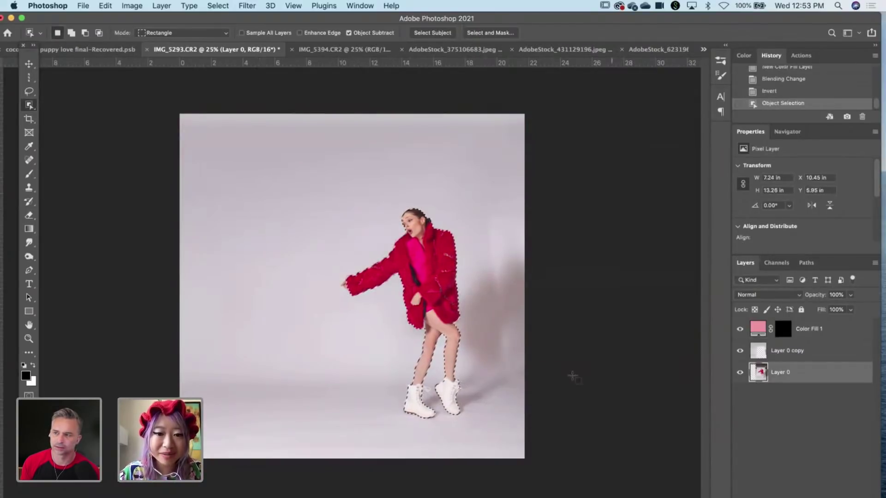
Invert the model selection and clear that area to white on the fill layer's mask, tinting only the backdrop, and deselect.
left_click(784, 330)
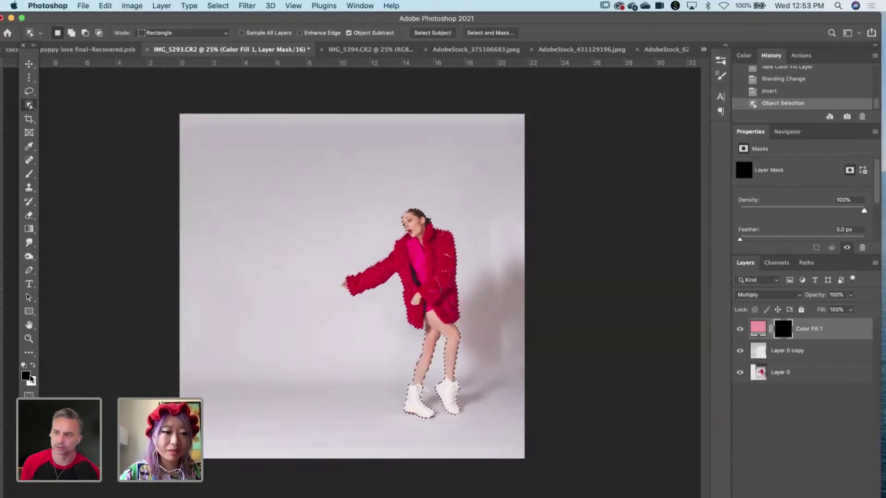
key("Delete")
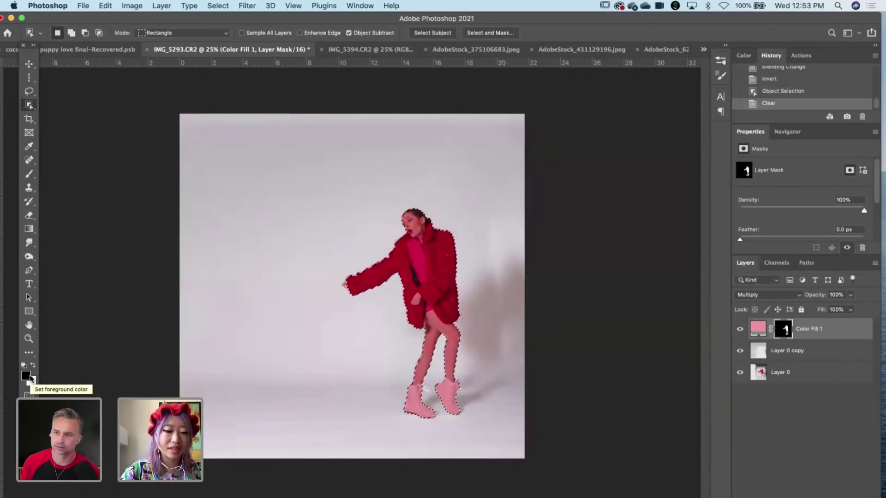
key("super+z")
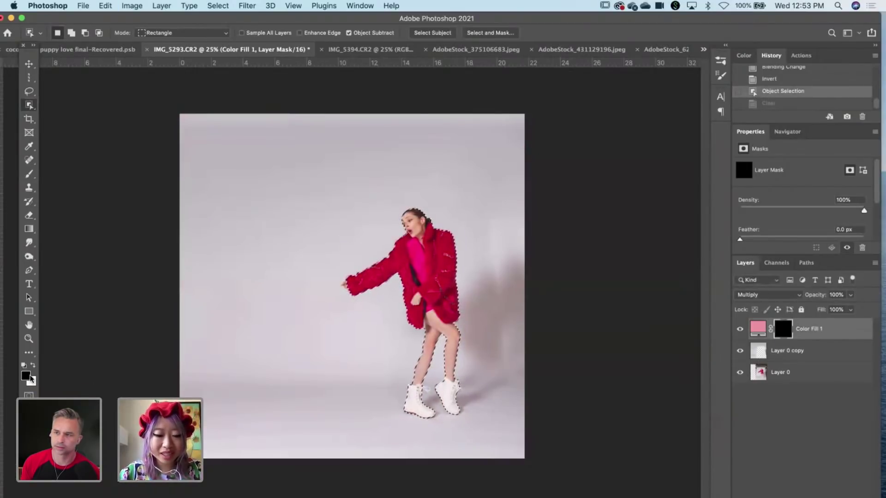
key("shift+super+i")
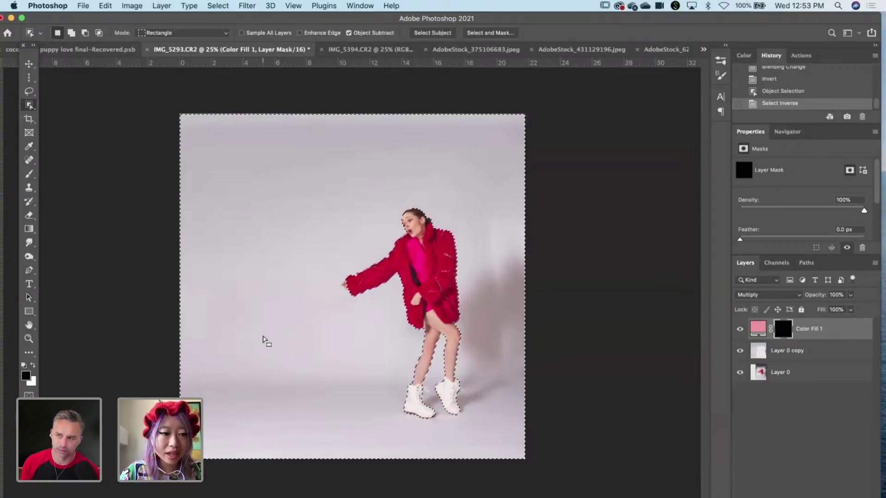
key("Delete")
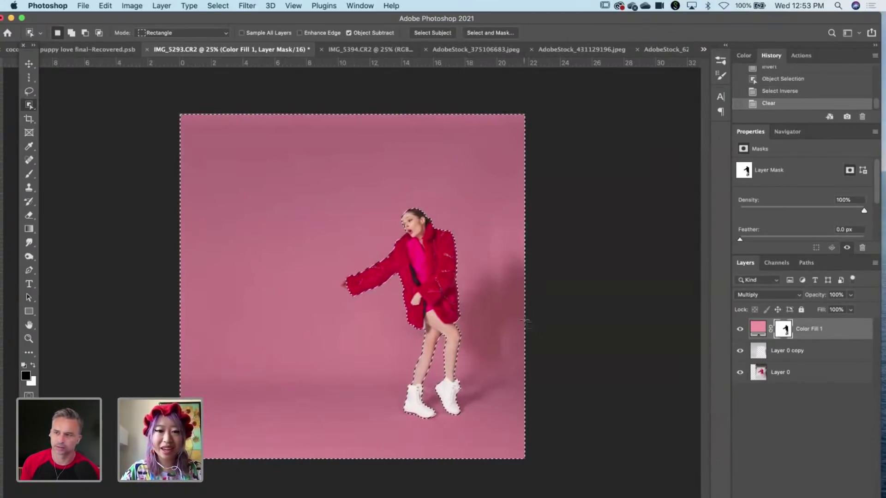
key("super+d")
Change the fill layer's color to a light pink, hex ffdce6.
double_click(764, 333)
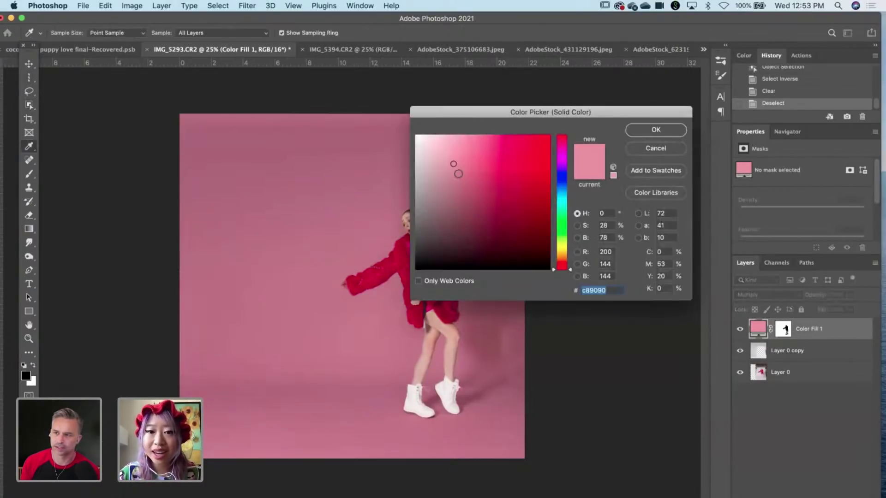
left_click_drag(459, 173, 486, 136)
mouse_move(459, 97)
left_mouse_down()
mouse_move(444, 93)
mouse_move(580, 75)
mouse_move(557, 86)
left_mouse_up()
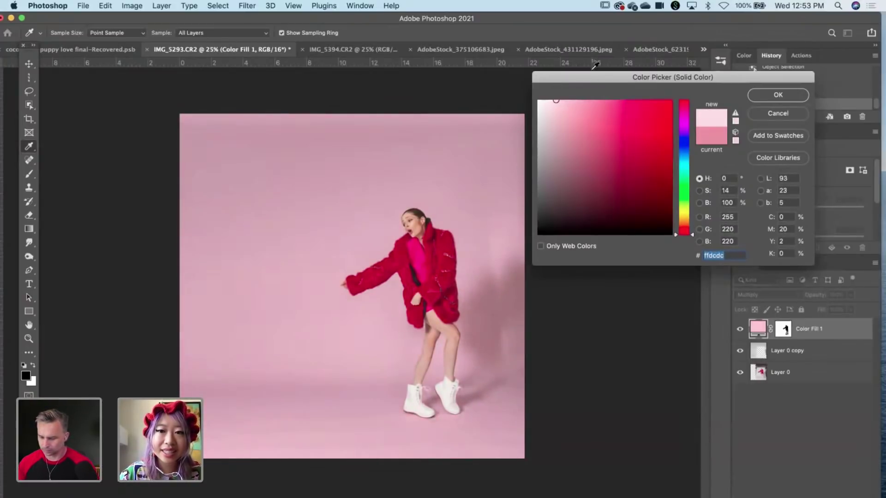
left_click(685, 122)
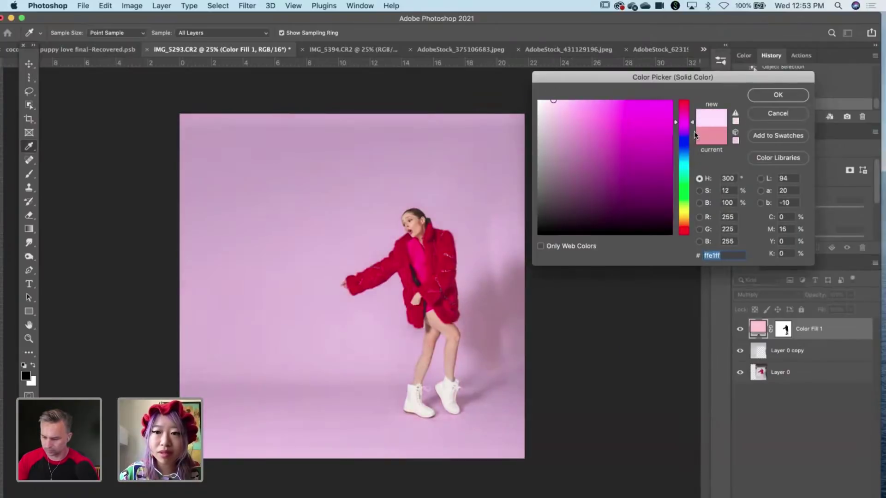
left_click_drag(685, 149, 695, 114)
left_click(556, 102)
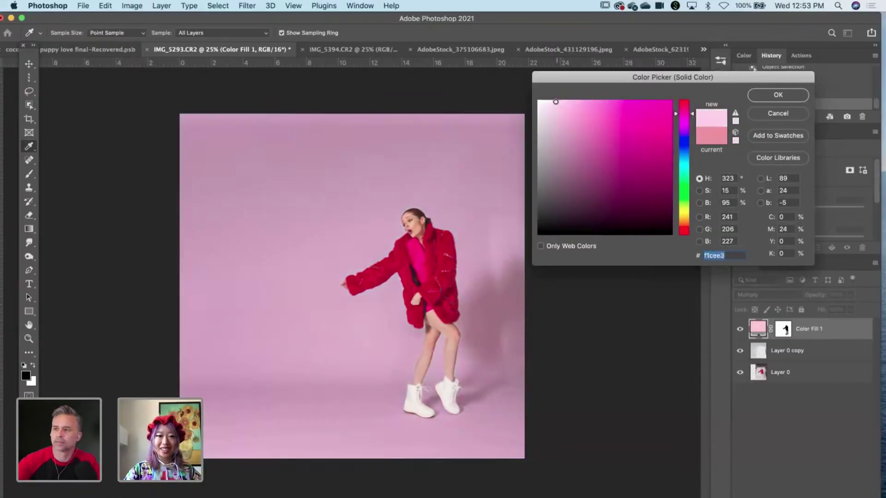
left_click_drag(555, 102, 553, 100)
left_click_drag(691, 114, 690, 107)
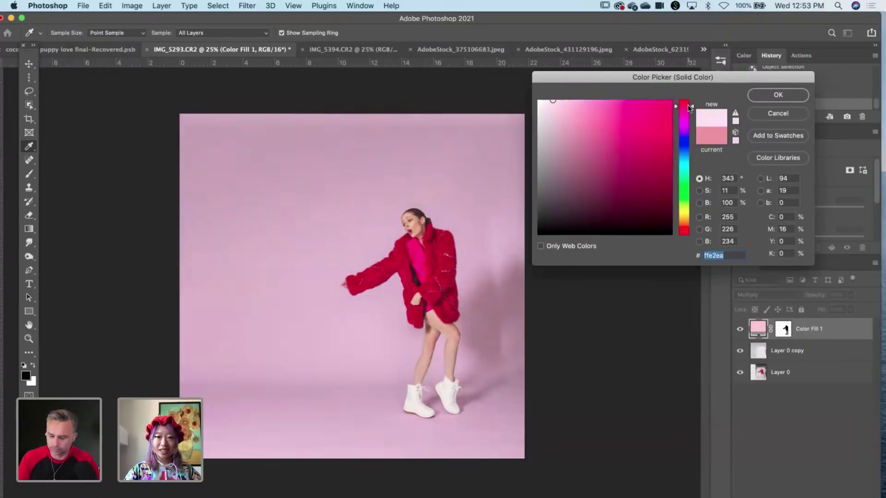
left_click_drag(565, 118, 561, 94)
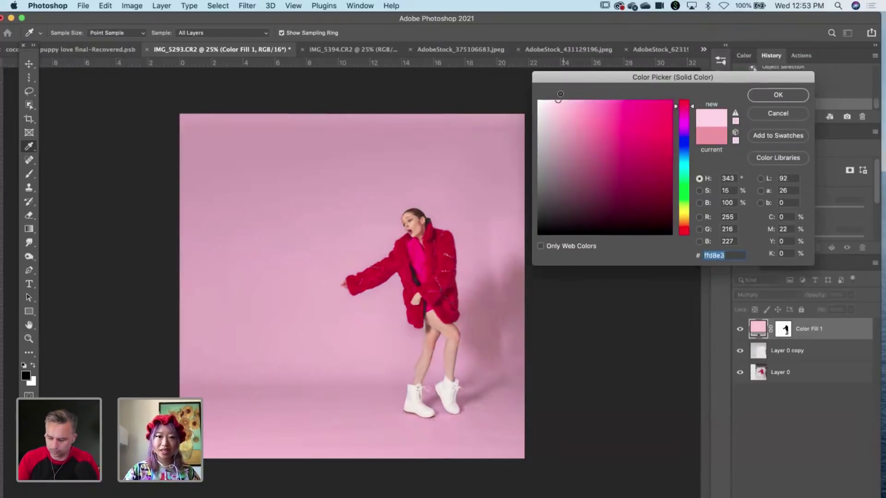
left_click_drag(629, 77, 520, 79)
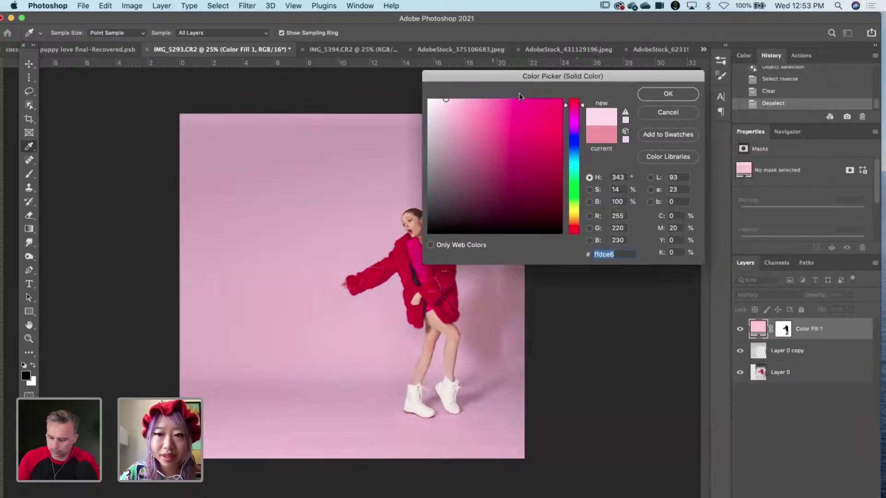
left_click(669, 95)
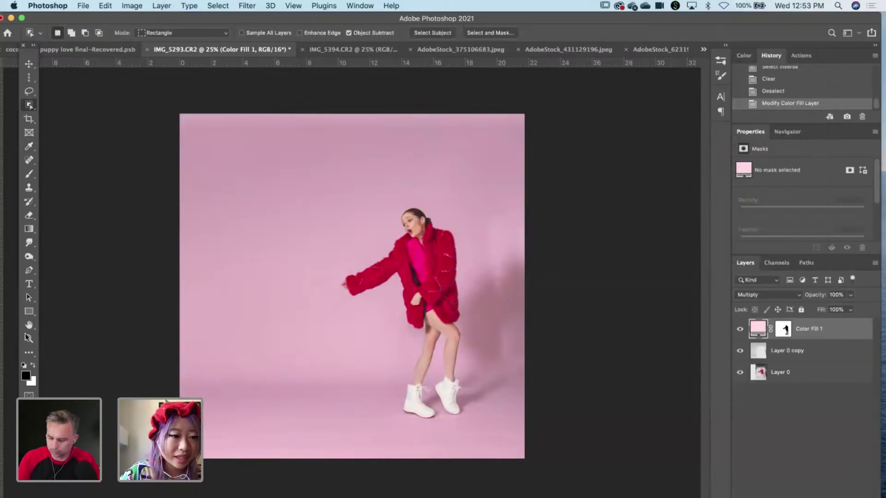
Switch to IMG_5394.CR2 and select the pink dog figurine with the Object Selection Tool.
left_click(28, 338)
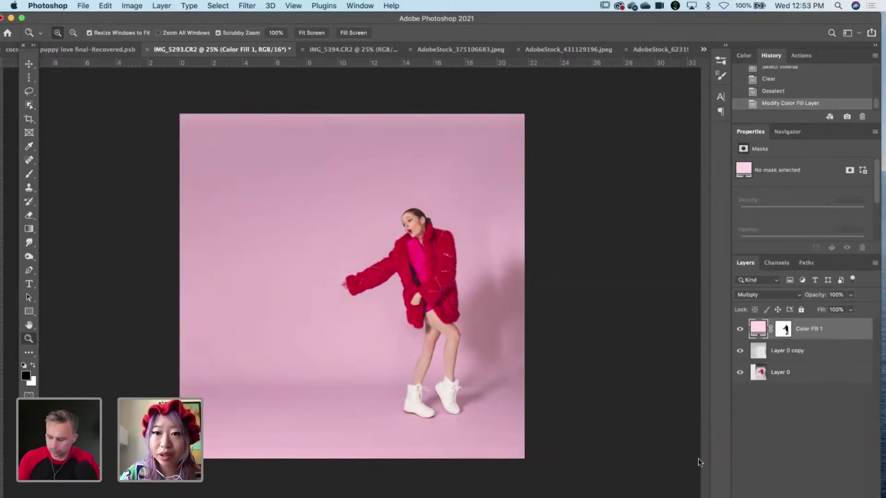
left_click(704, 49)
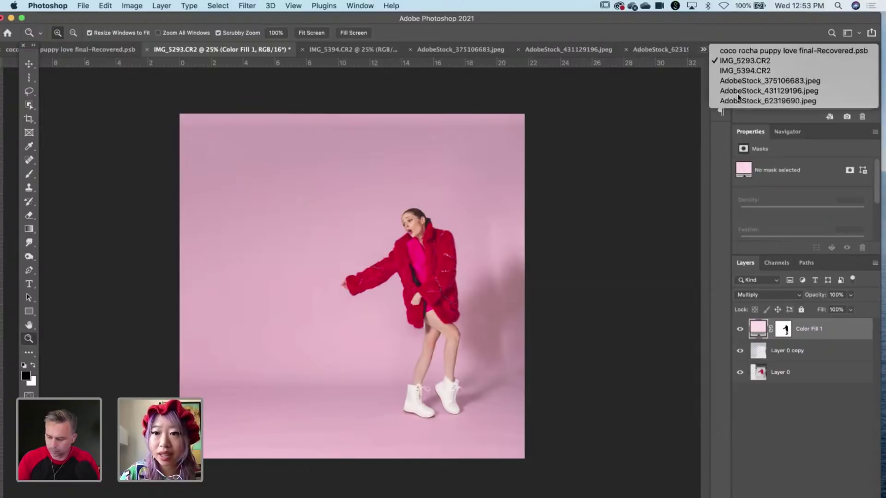
left_click(748, 71)
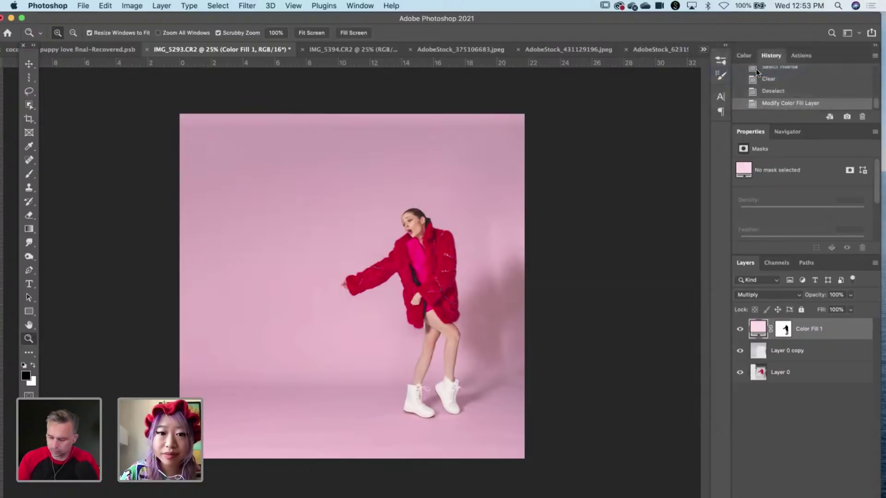
left_click(30, 107)
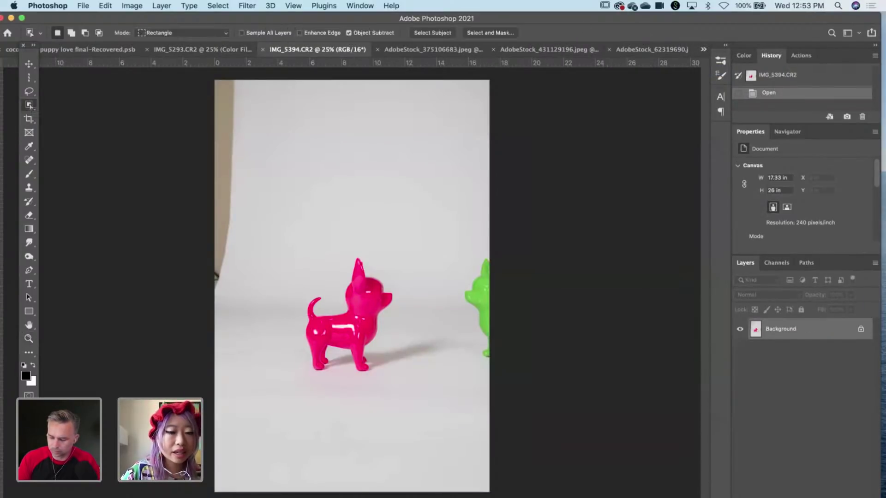
left_click_drag(271, 231, 425, 385)
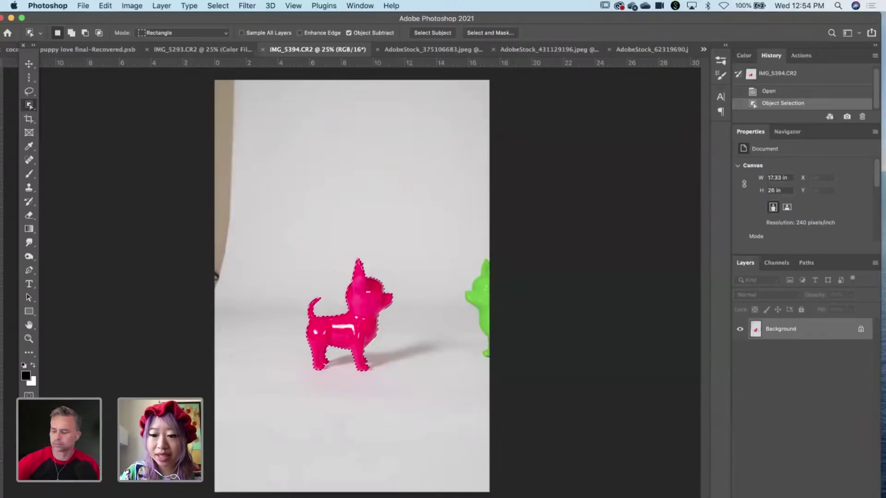
Bring the dog as a masked layer into IMG_5293.CR2 and position it on the floor in front of the model.
left_click(28, 64)
left_click_drag(291, 52, 507, 181)
left_click_drag(264, 332, 263, 331)
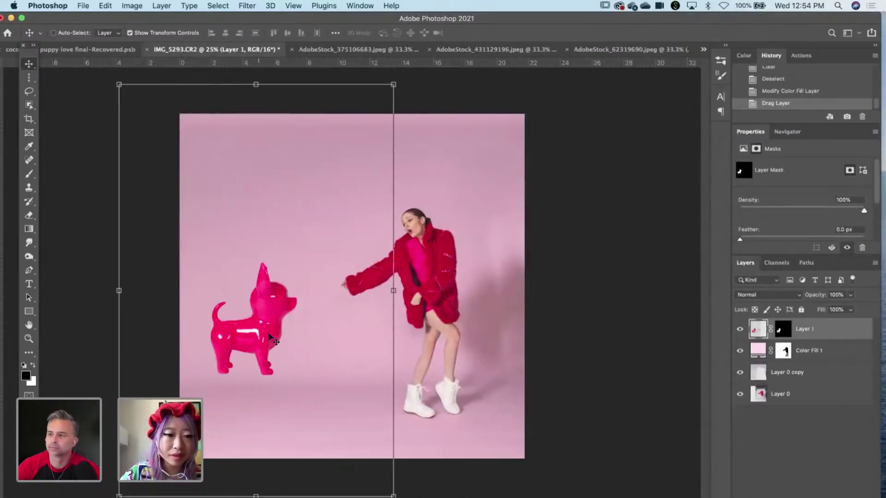
left_click_drag(273, 362, 286, 369)
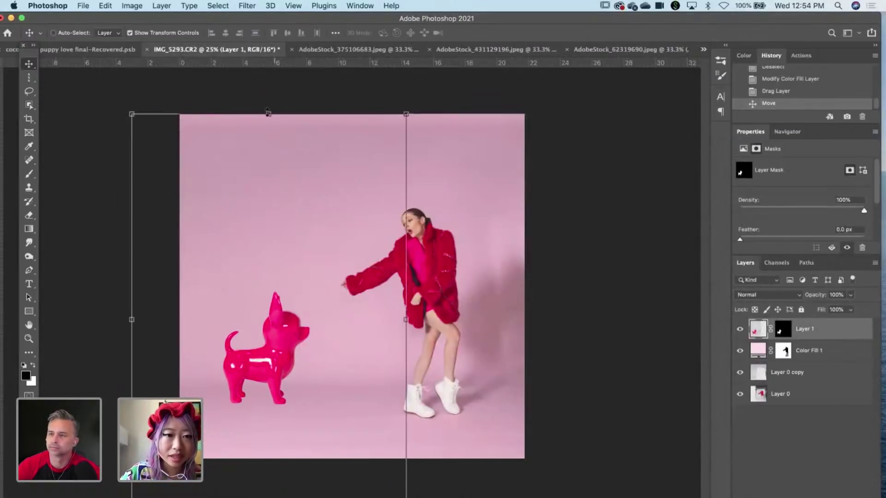
Enlarge the dog layer to 125.48% and position it on the floor near the backdrop's left edge, facing the model.
left_click_drag(268, 113, 269, 68)
left_click_drag(279, 210, 279, 236)
left_click_drag(269, 94, 272, 67)
left_click_drag(288, 257, 281, 264)
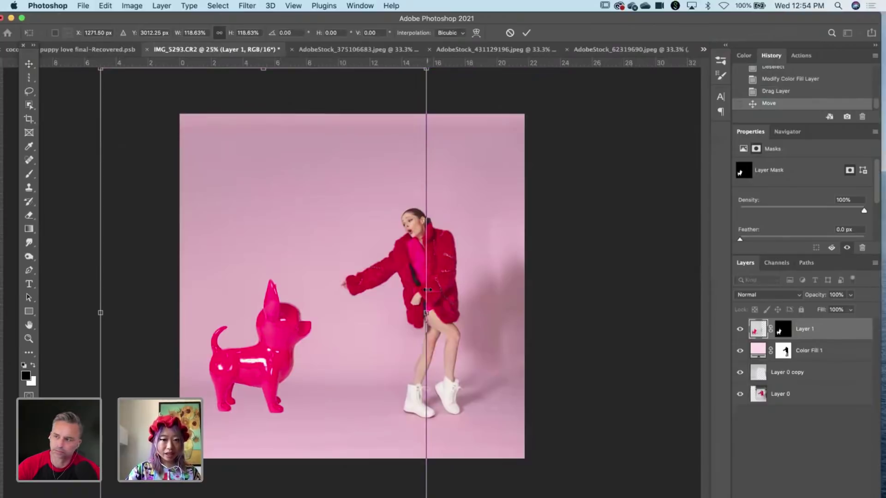
left_click_drag(338, 340, 302, 346)
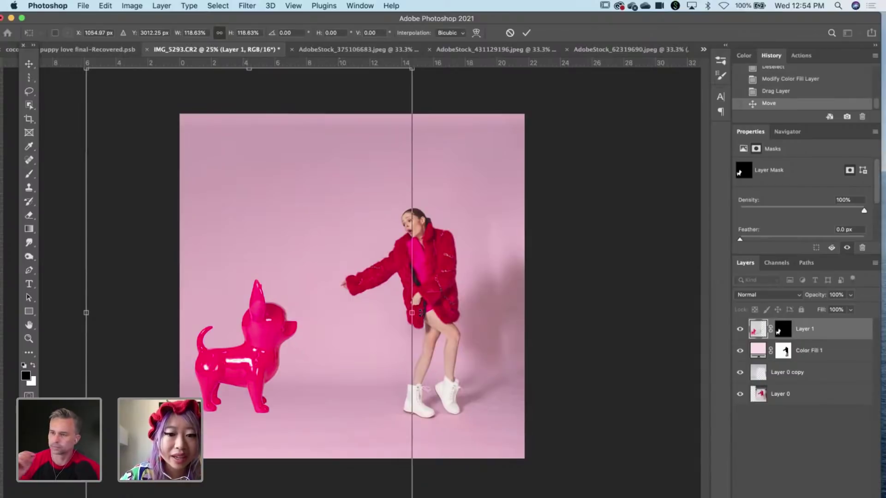
left_click_drag(425, 314, 434, 295)
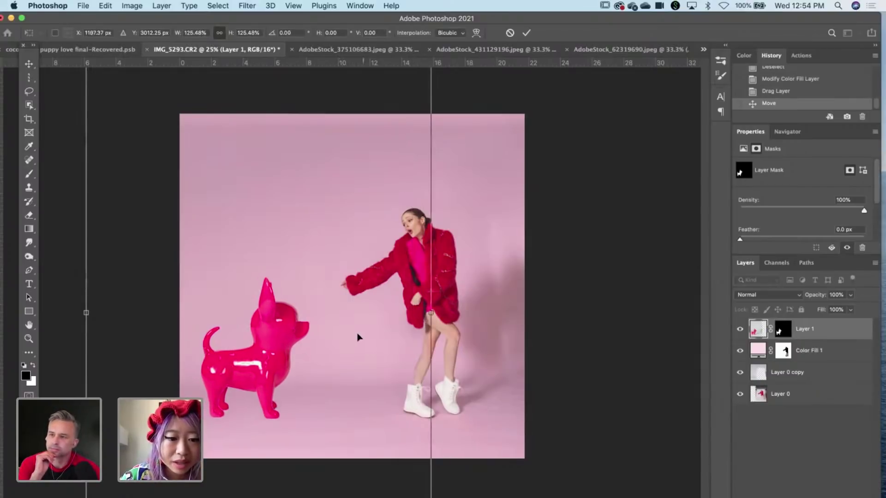
left_click_drag(359, 337, 372, 321)
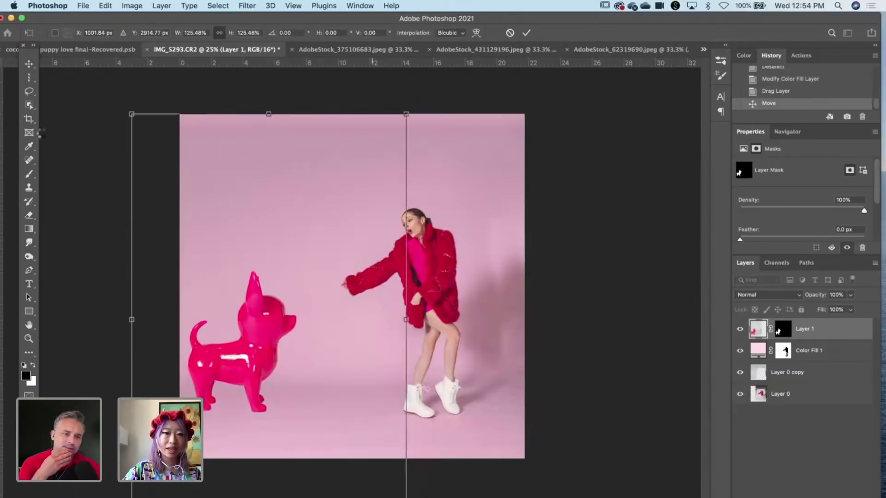
key("Return")
Recrop the square canvas with the picture shifted right, adding an empty strip behind the dog.
key("c")
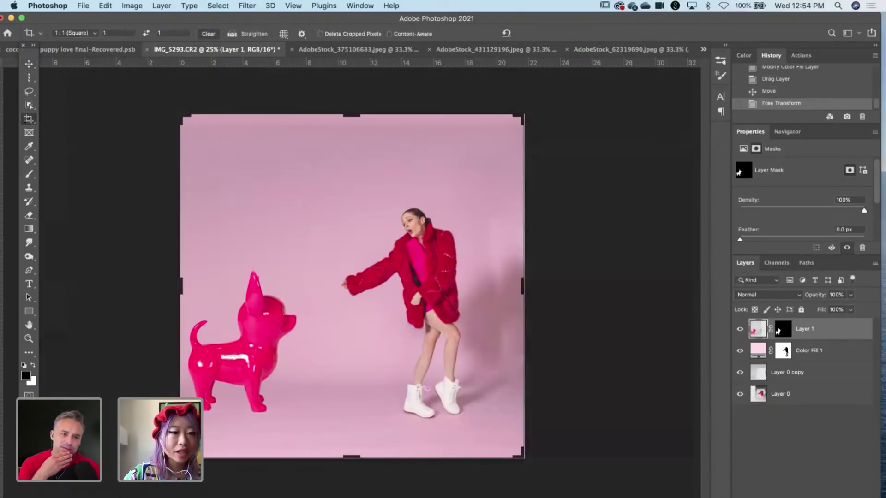
left_click(352, 237)
left_click_drag(352, 237, 378, 236)
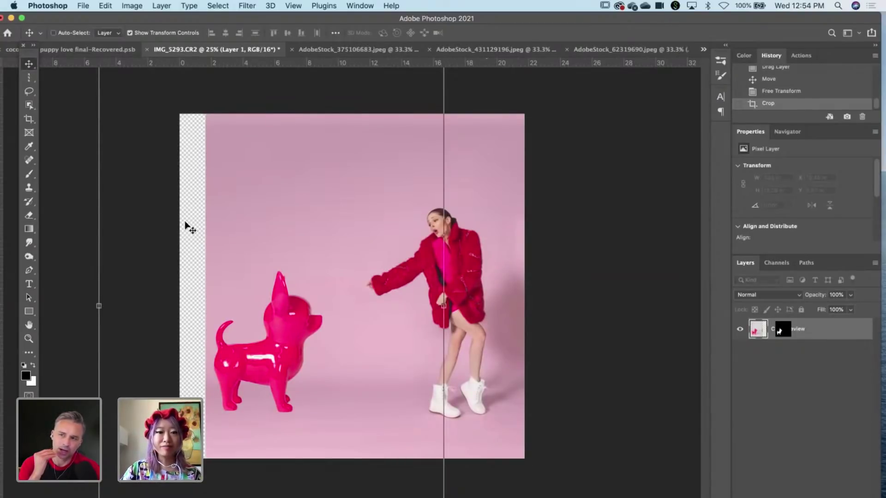
Expand the square crop slightly beyond the backdrop on all sides and nudge the picture left within the frame.
left_click(31, 119)
left_click(330, 212)
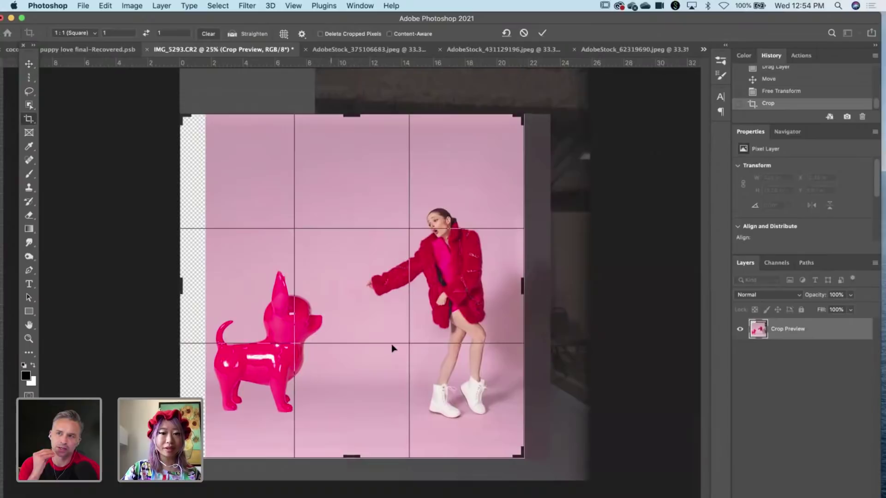
left_click_drag(356, 455, 355, 462)
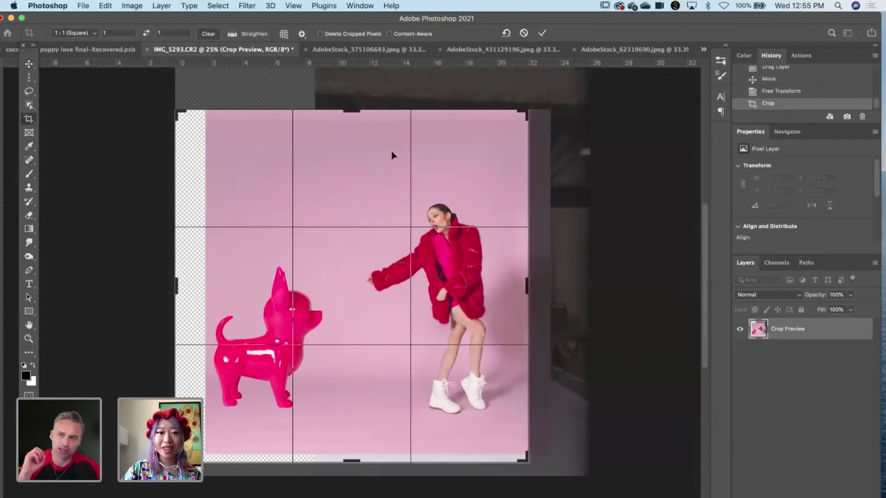
left_click_drag(394, 156, 386, 154)
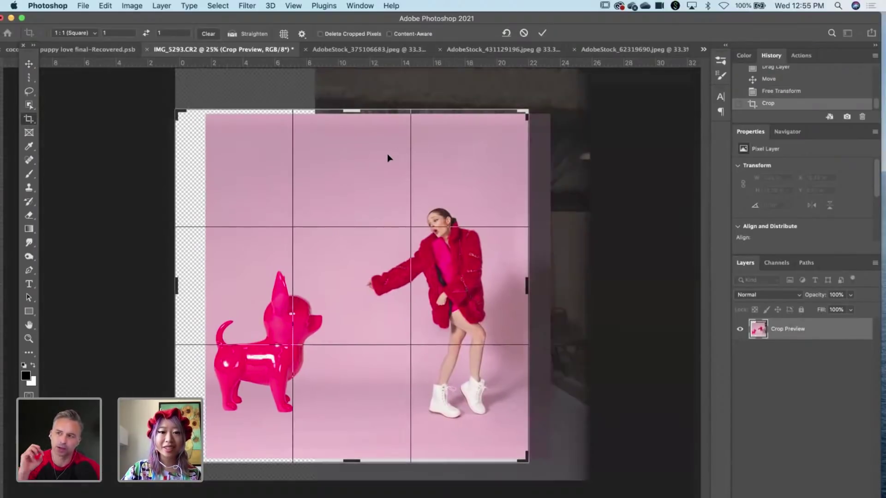
key("Left")
key("Left")
key("Left")
key("Left")
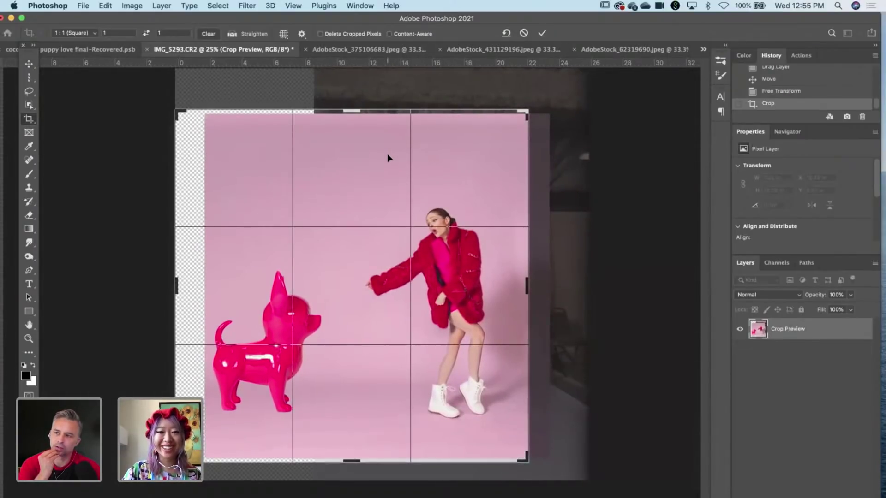
key("Left")
key("Left")
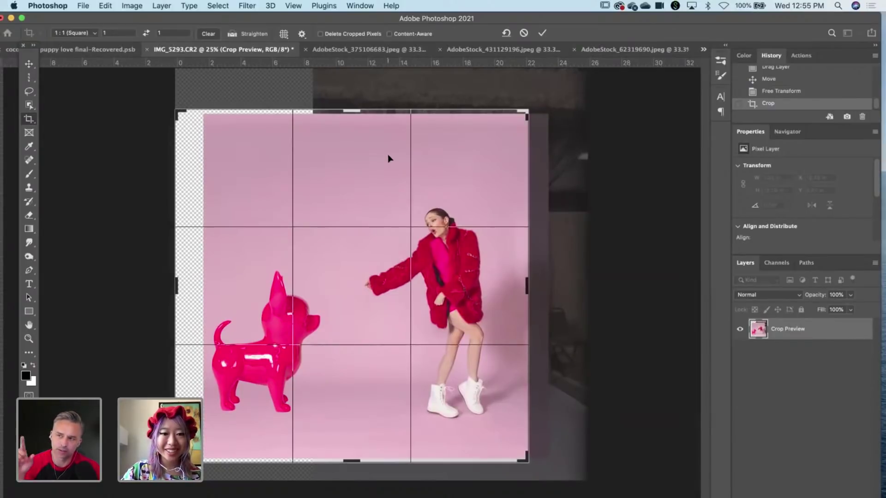
key("Left")
key("Left")
key("Left")
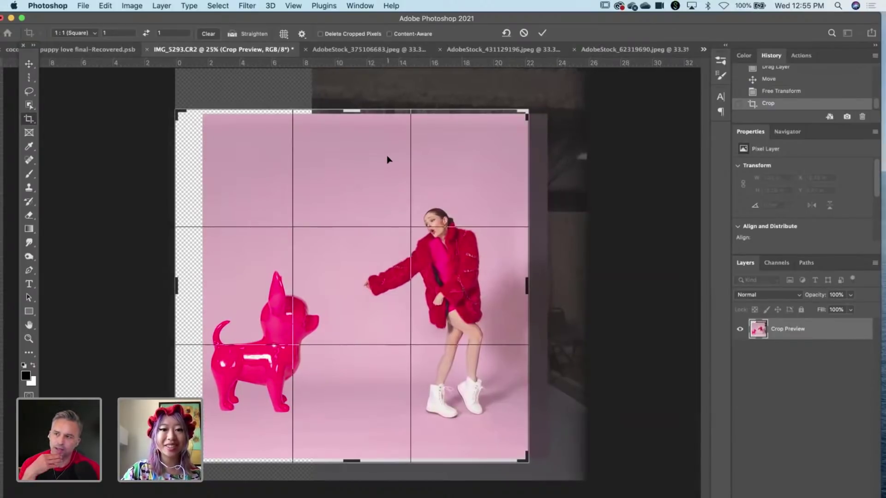
Expand the crop a little further, shift the picture down within the frame and apply the crop.
left_click_drag(357, 111, 356, 106)
left_click_drag(357, 169, 359, 178)
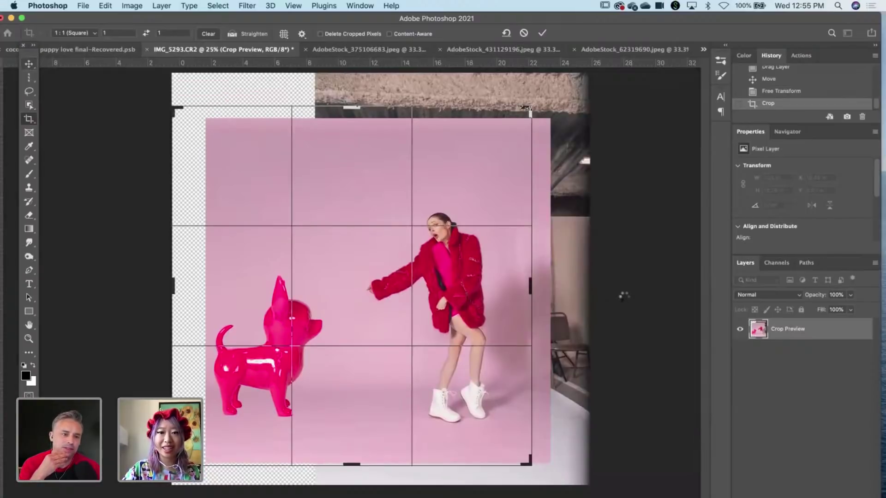
key("v")
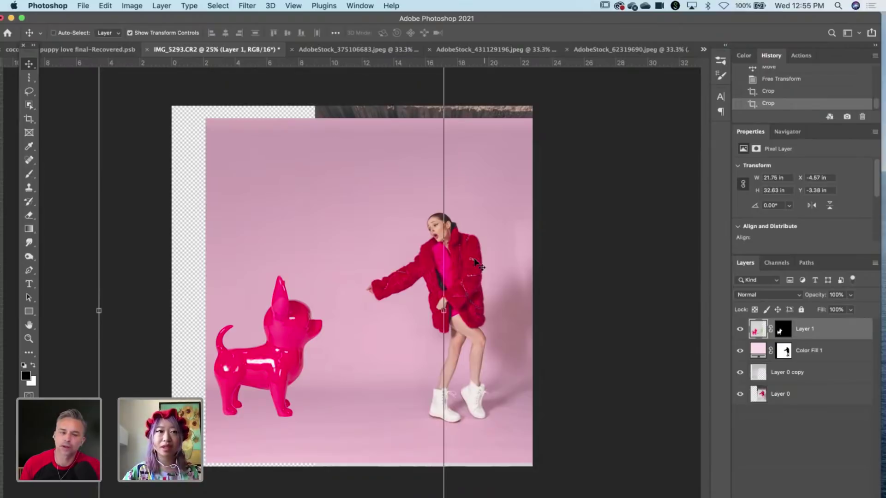
left_click(105, 5)
mouse_move(14, 5)
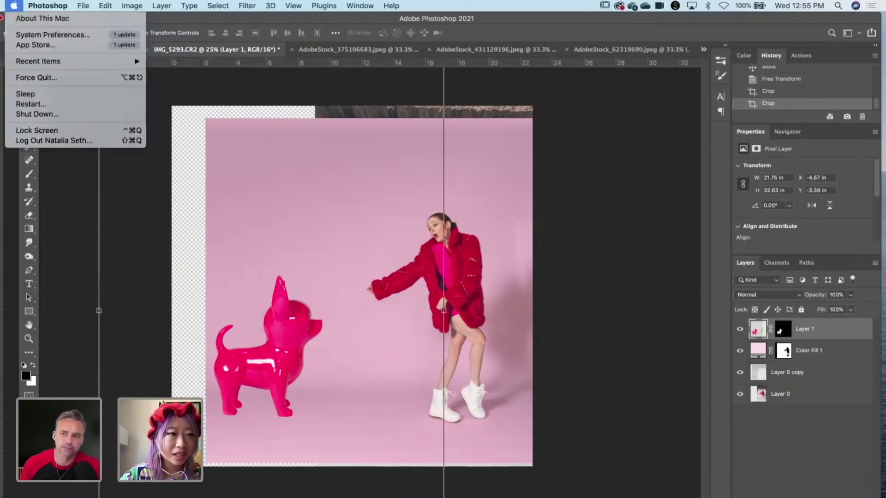
mouse_move(105, 5)
mouse_move(177, 337)
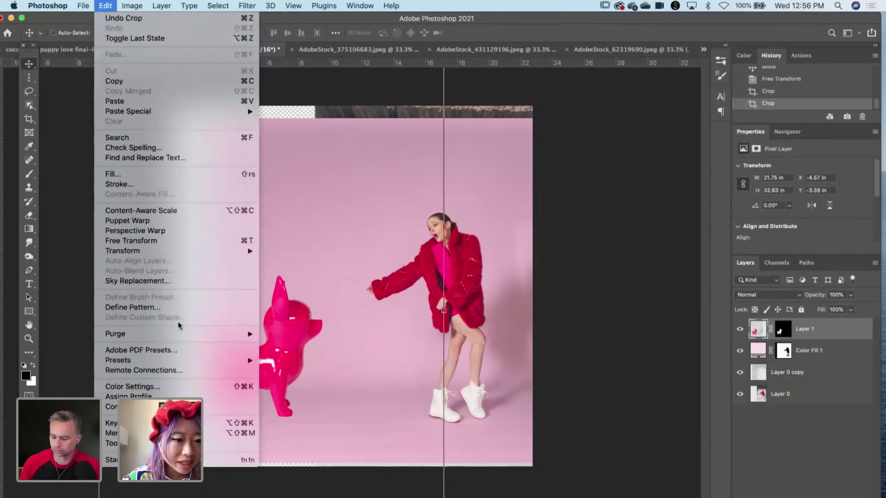
mouse_move(220, 249)
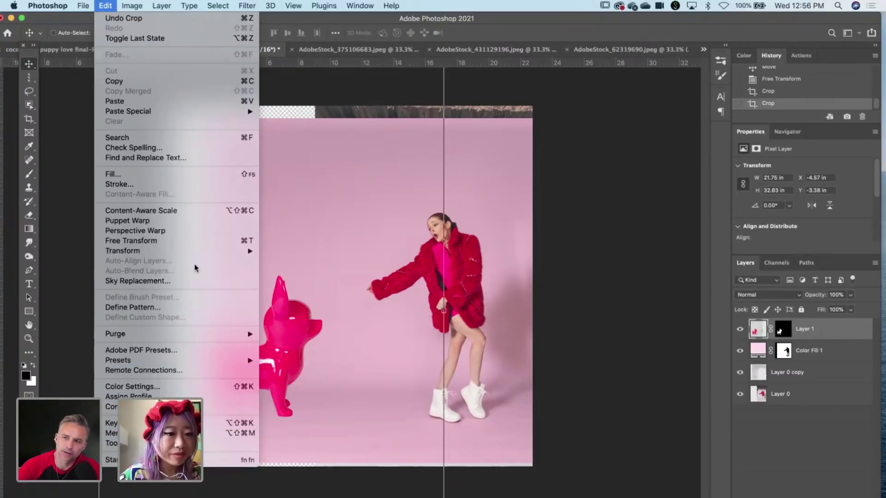
Examine the Photomerge layout options from Perspective to Collage with the open files added as sources, and close without merging.
mouse_move(83, 6)
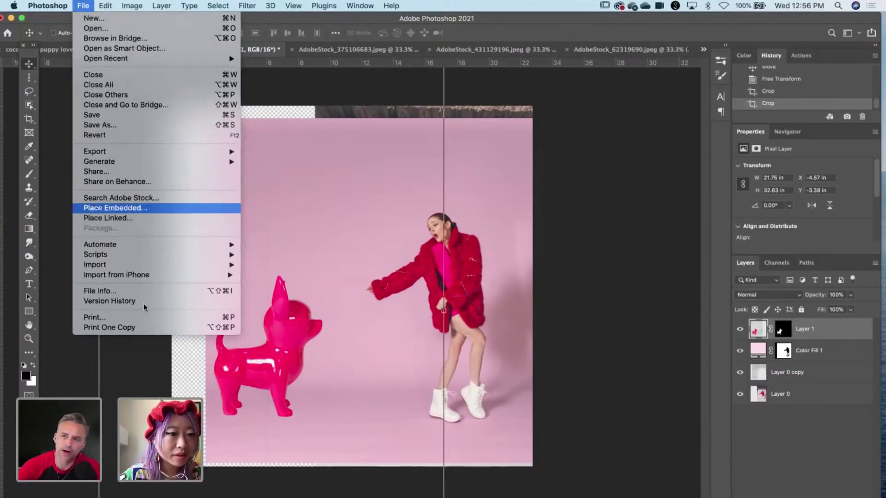
mouse_move(142, 245)
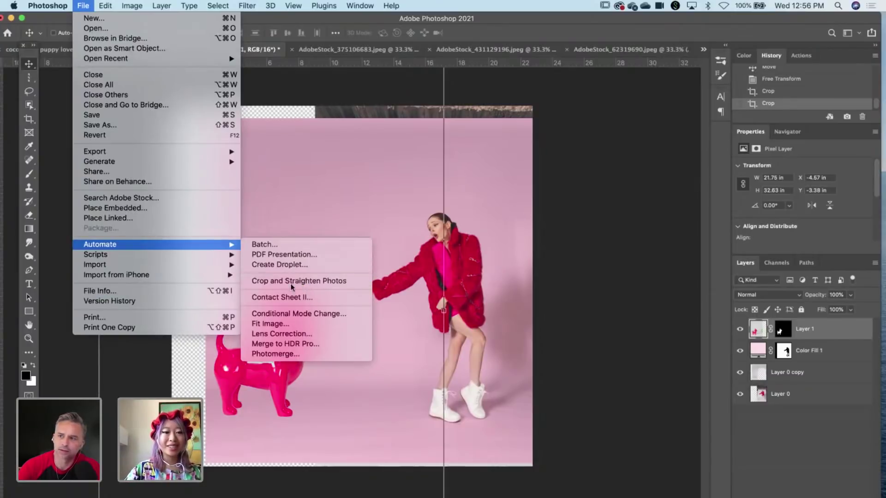
left_click(289, 353)
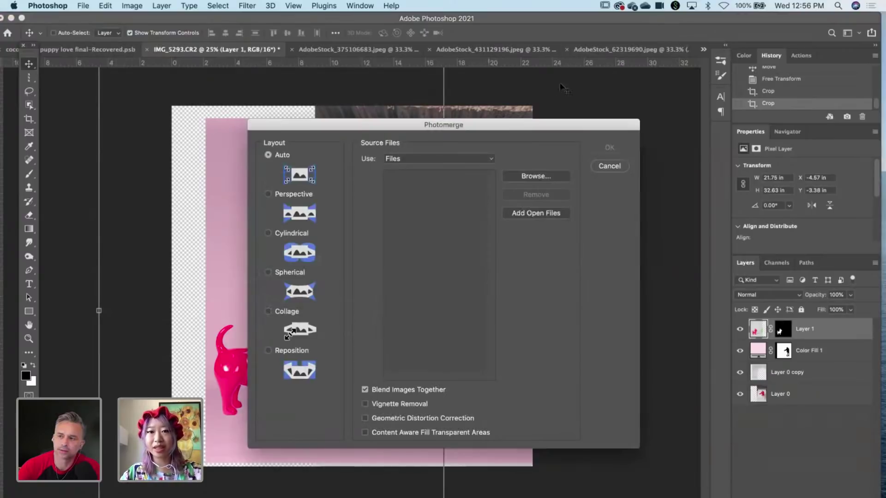
left_click(544, 214)
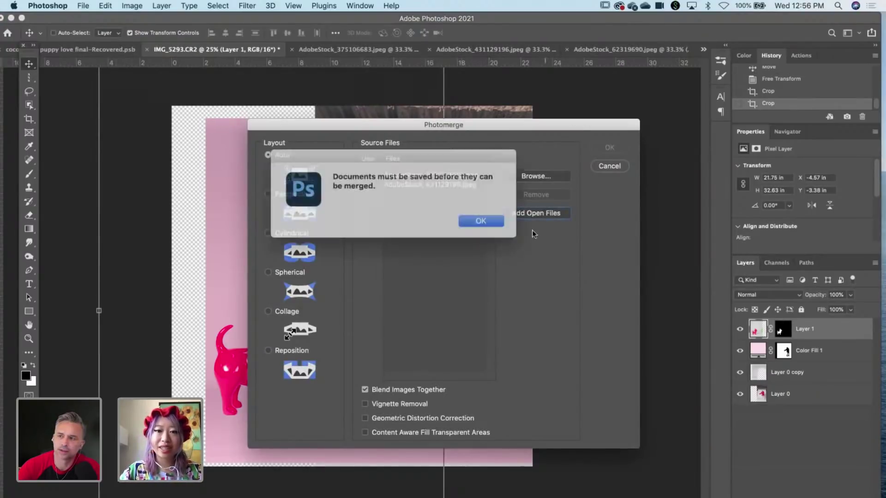
left_click(477, 222)
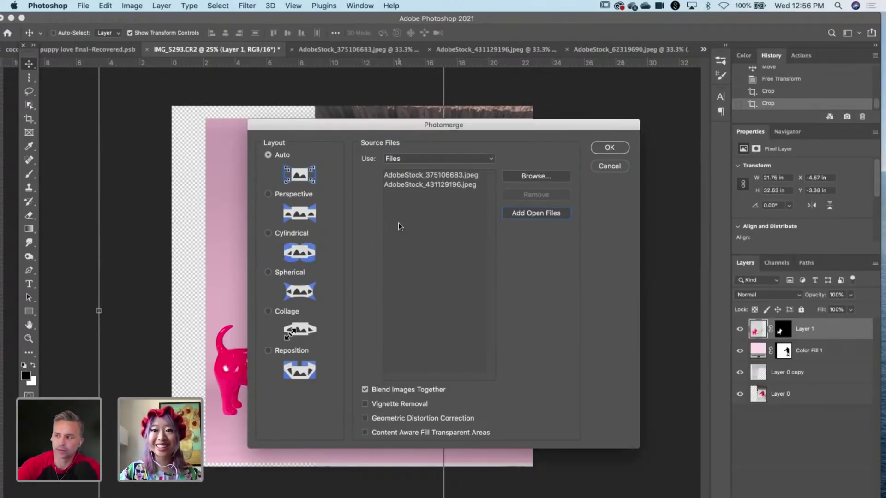
left_click(269, 194)
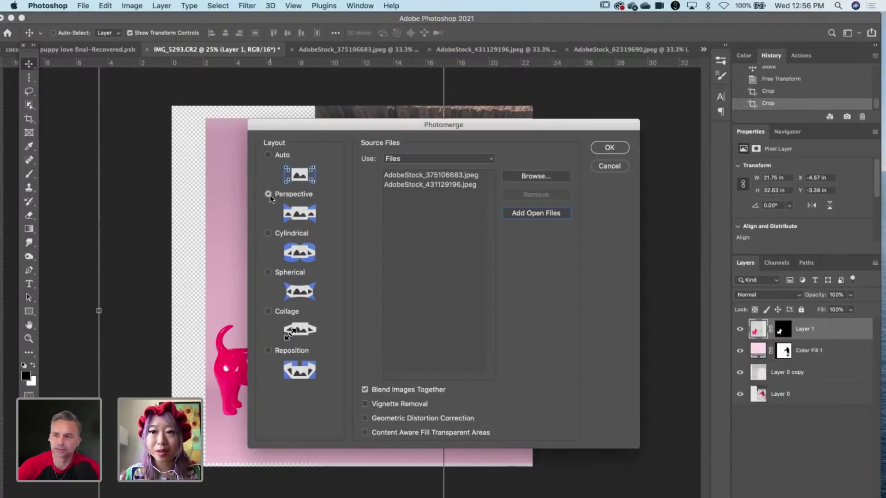
left_click(269, 234)
left_click(269, 272)
left_click(269, 312)
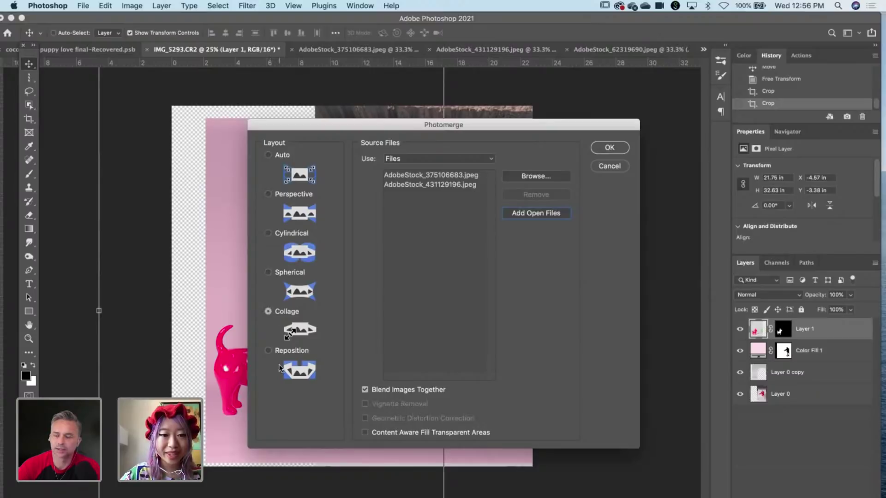
left_click(617, 170)
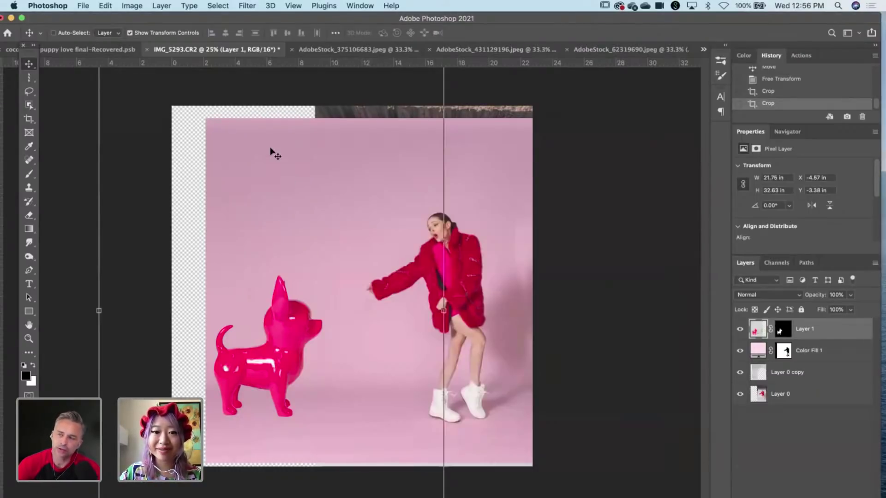
left_click(28, 74)
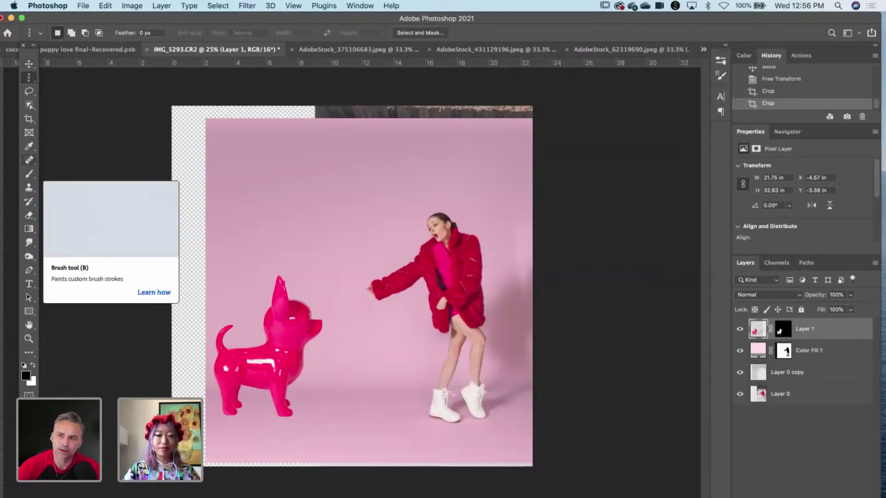
left_click(29, 122)
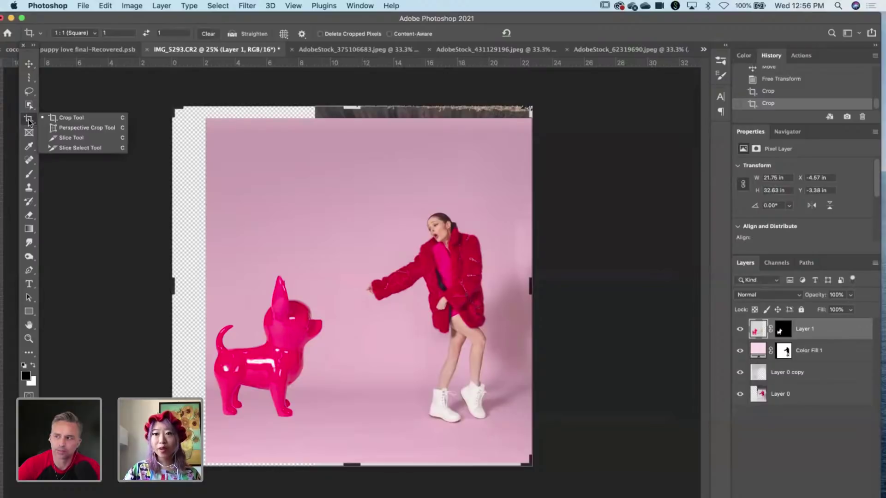
left_click(223, 147)
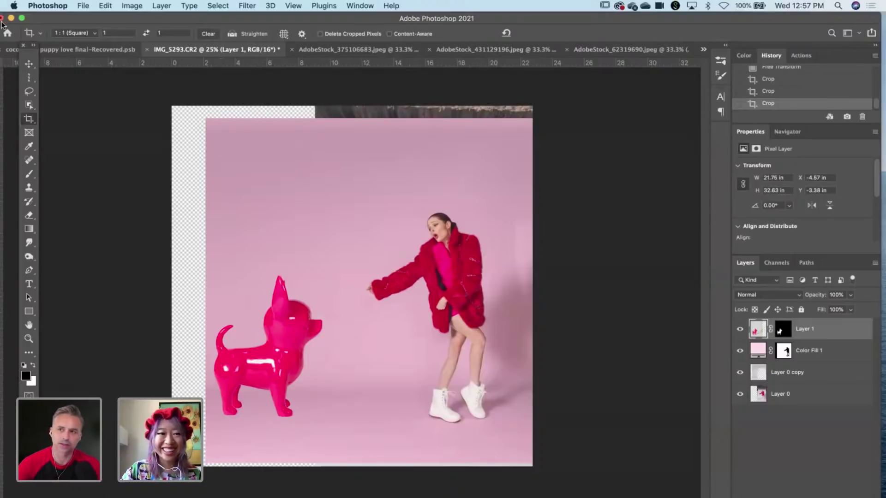
left_click(29, 65)
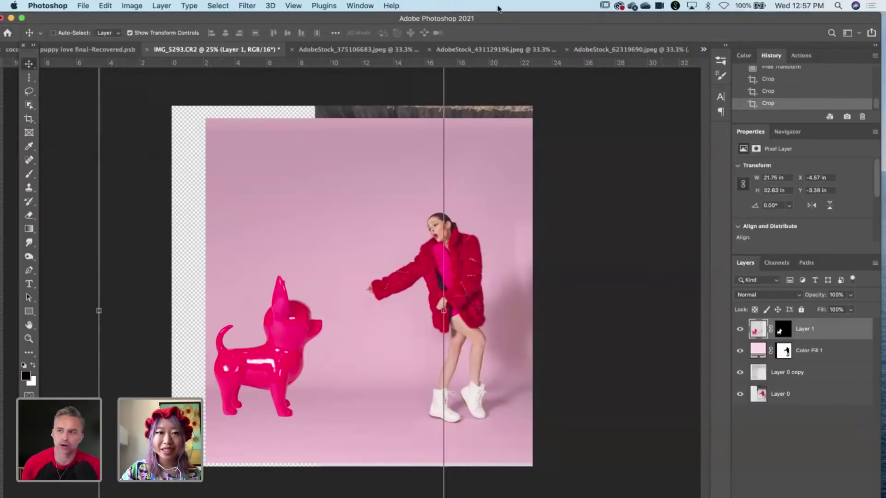
Bring up the floating IMG_5394.CR2 window and dock it with the other open documents.
left_click(314, 52)
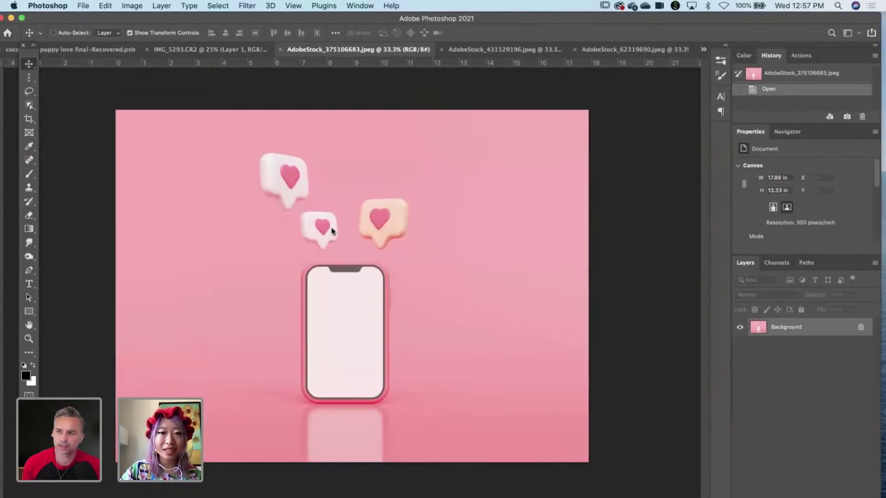
key("ctrl+Up")
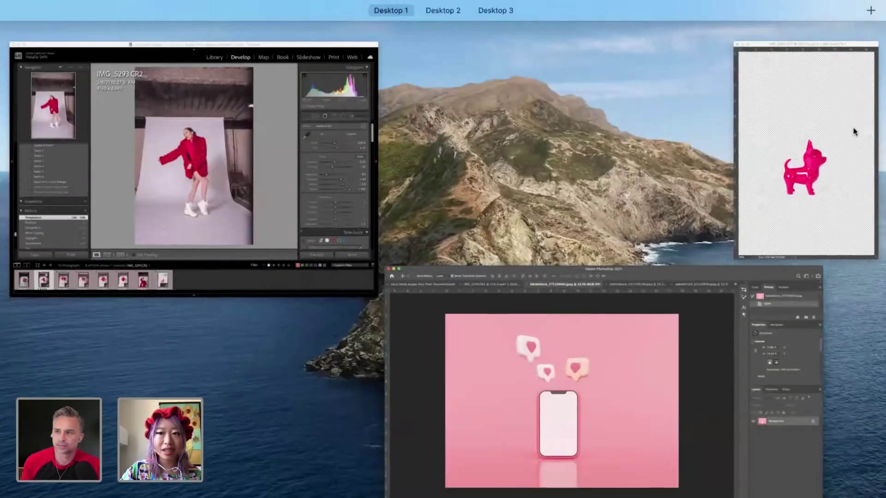
left_click(853, 128)
left_click_drag(574, 175, 578, 48)
left_click_drag(359, 296, 106, 199)
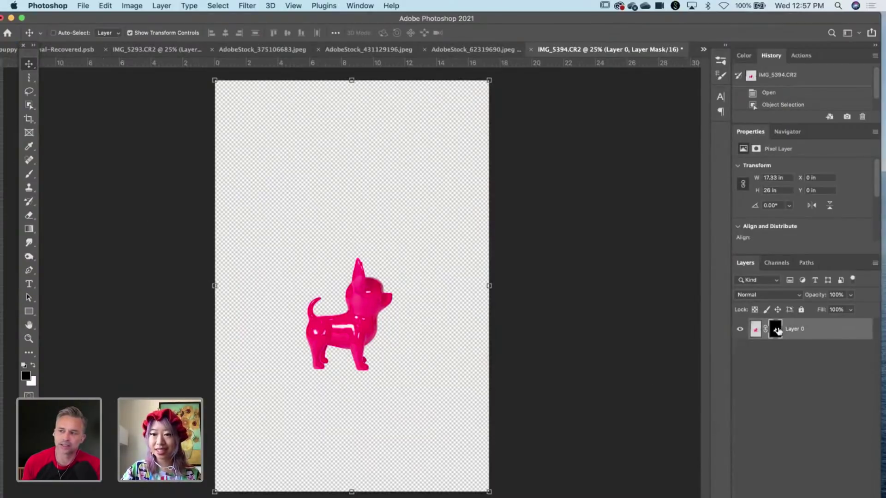
Delete the layer mask from the dog photo's layer in IMG_5394.CR2.
right_click(777, 330)
left_click(757, 348)
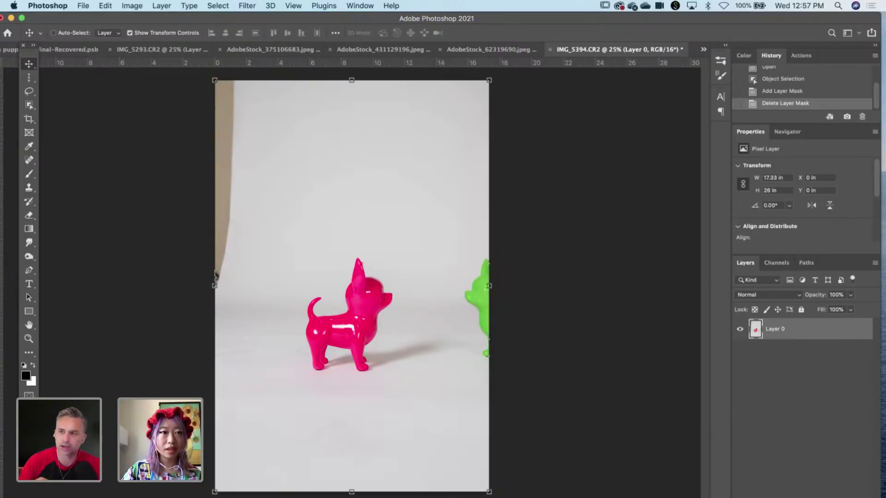
left_click(47, 6)
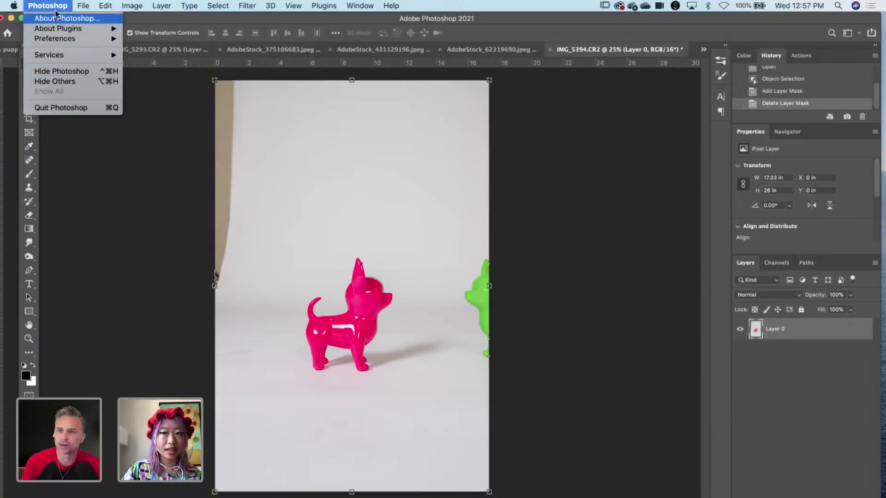
left_click(425, 13)
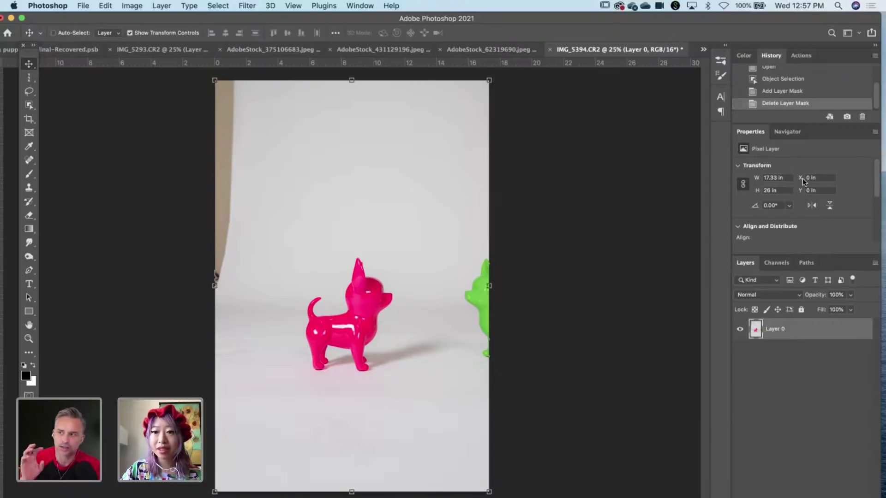
Try the Remove Background quick action on the dog photo, inspect the cutout around the legs and revert to the unmasked state.
scroll(803, 178, "down", 5)
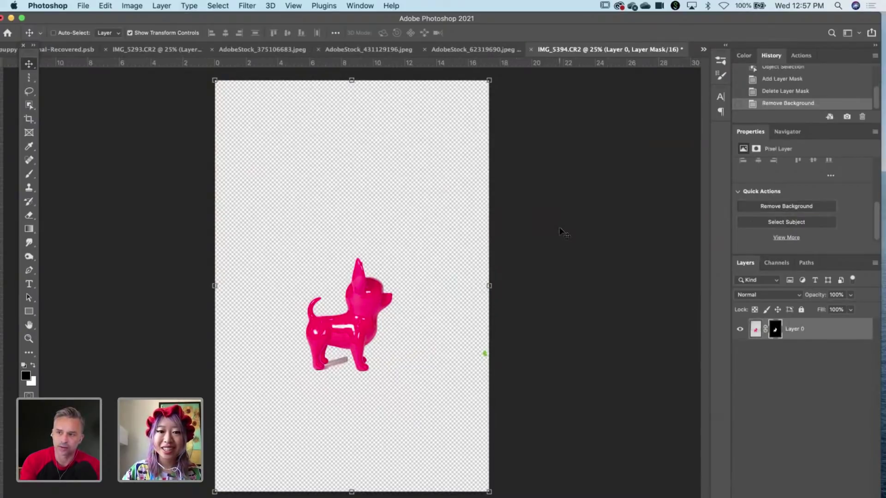
left_click(27, 339)
left_click_drag(354, 354, 514, 374)
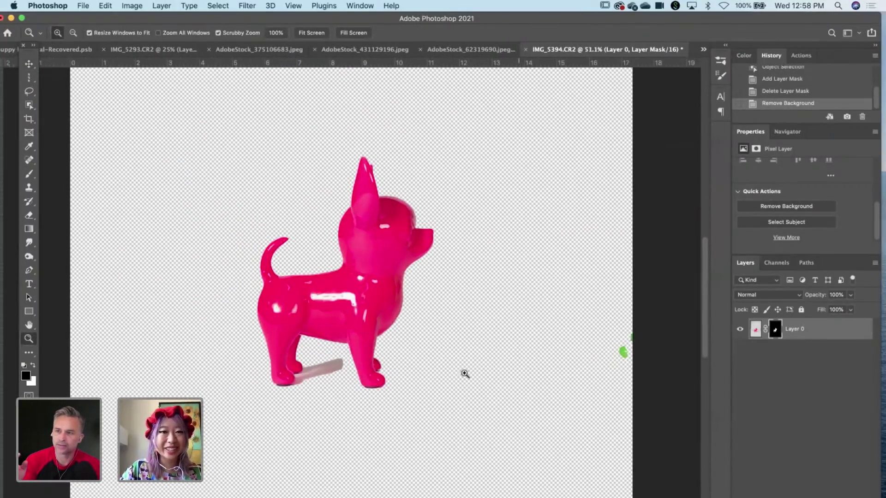
left_click_drag(286, 375, 323, 408)
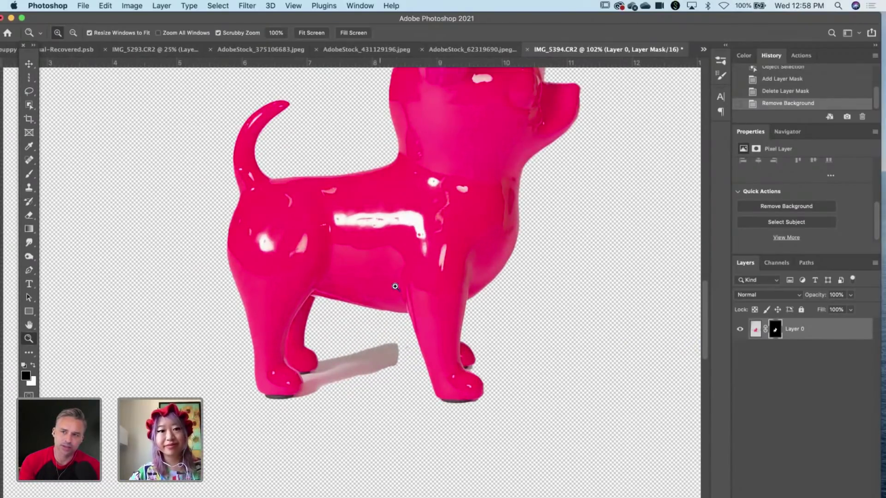
left_click_drag(365, 292, 341, 293)
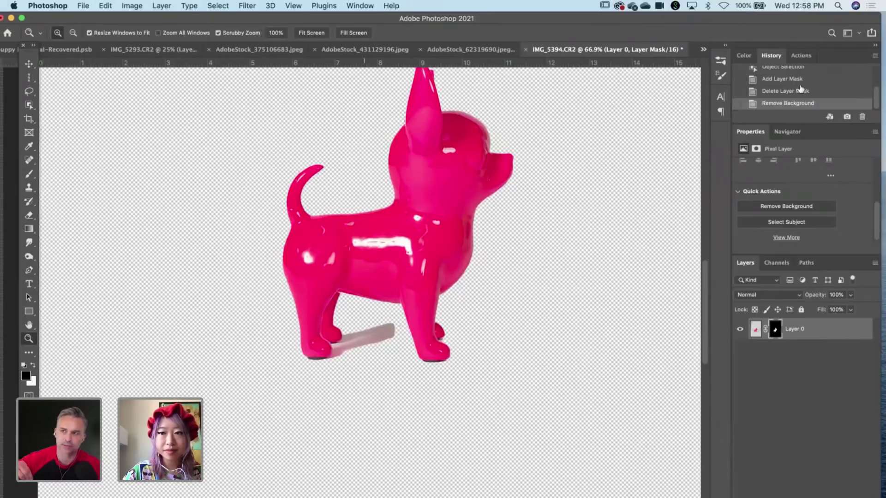
left_click(800, 91)
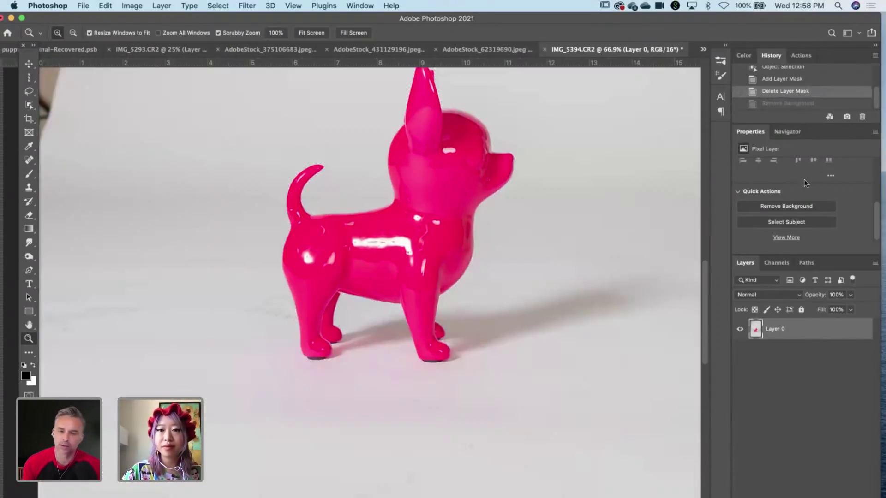
Try the Select Subject quick action on the dog photo, review the selection around the dog and deselect.
left_click(806, 223)
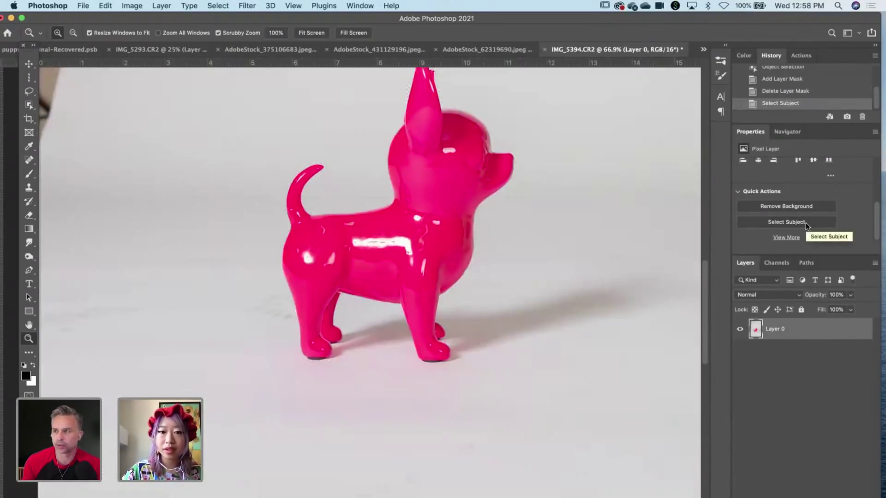
left_click_drag(317, 167, 287, 176)
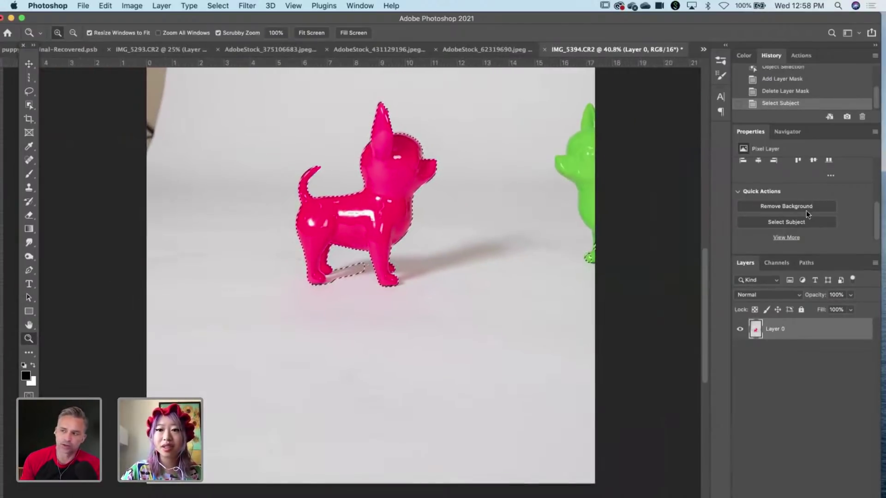
scroll(801, 210, "up", 3)
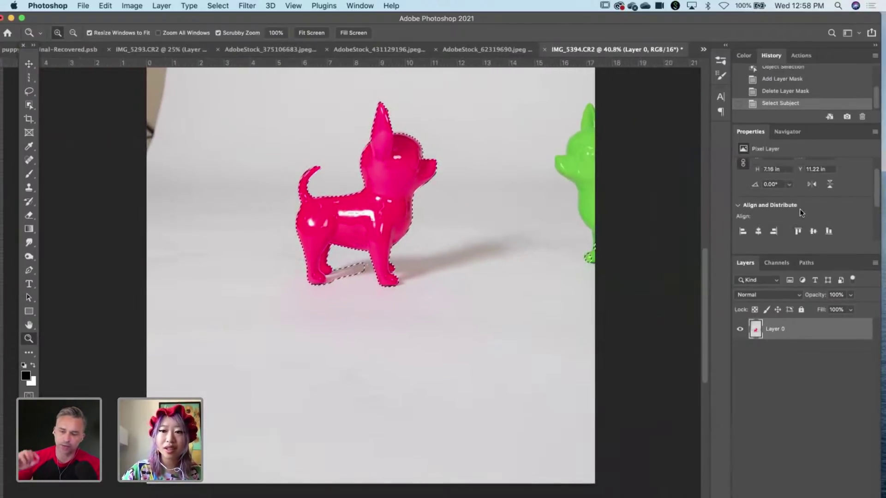
scroll(801, 211, "down", 1)
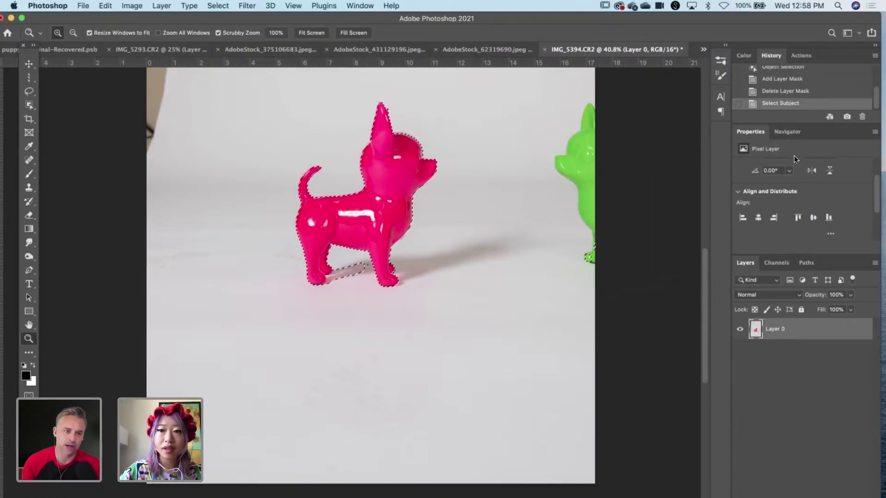
scroll(631, 190, "up", 3)
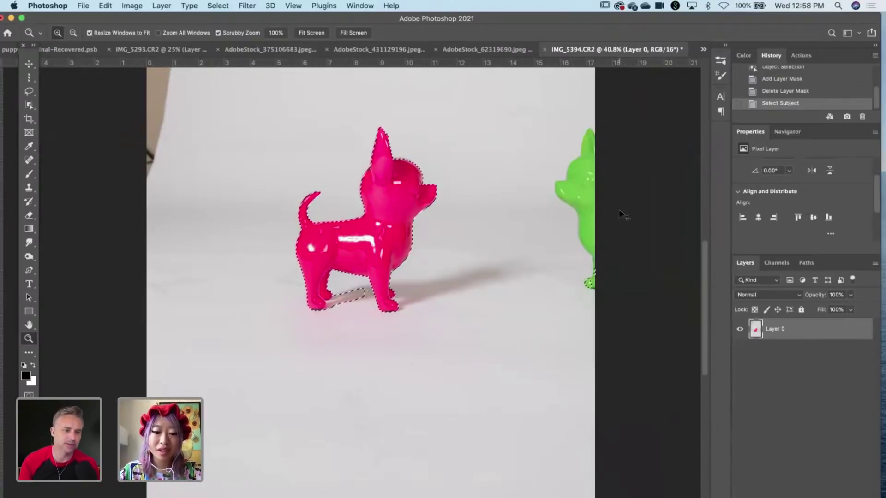
key("super+d")
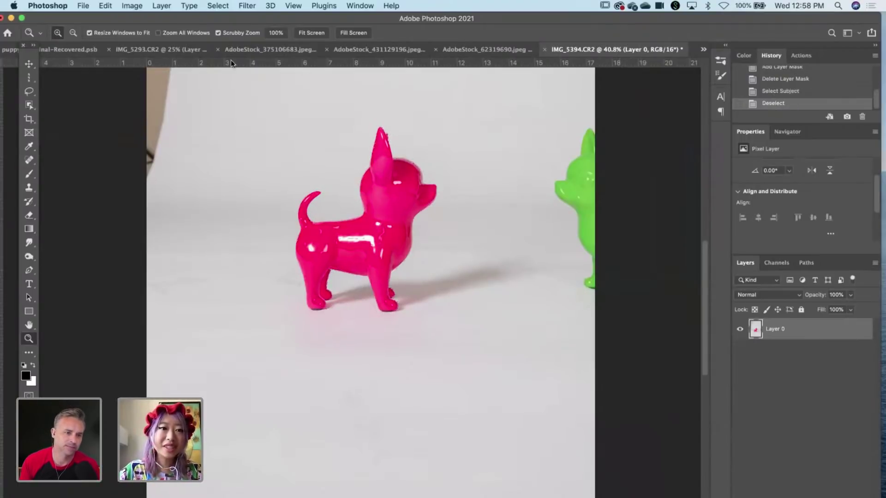
Switch to IMG_5293.CR2 and change the Color Fill 1 layer's colour to the paler pink fce0e8.
left_click(164, 53)
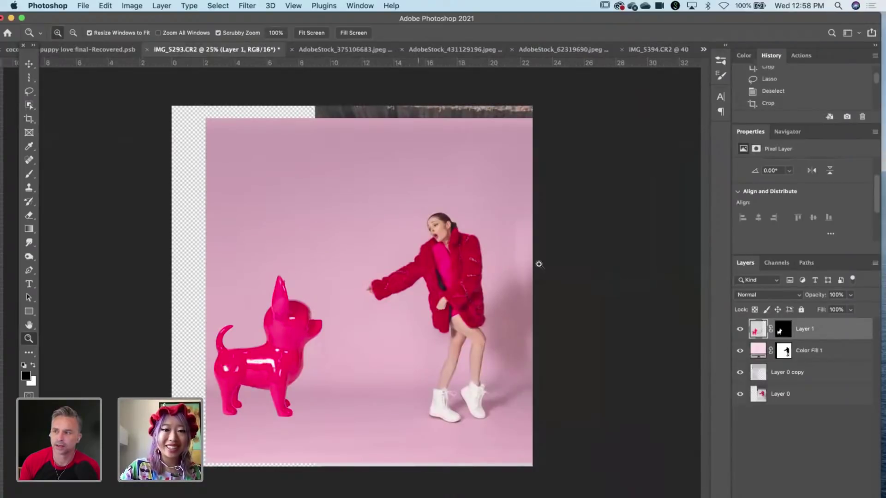
double_click(760, 348)
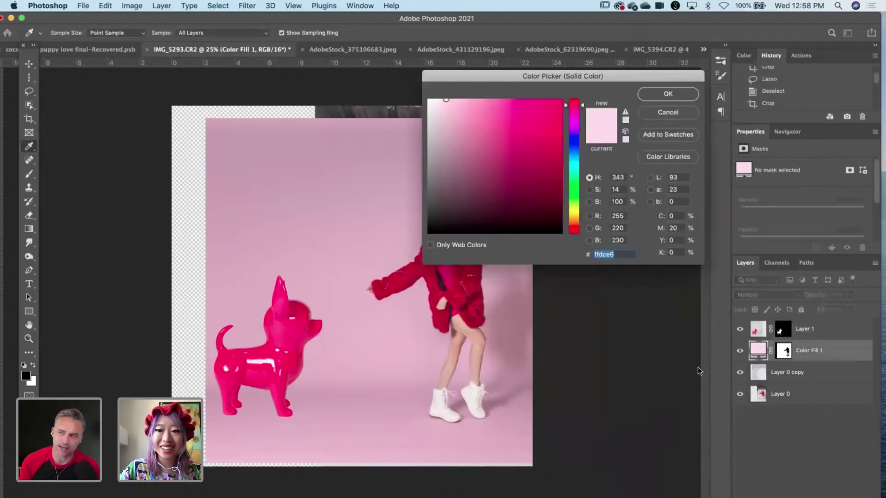
left_click_drag(444, 99, 450, 101)
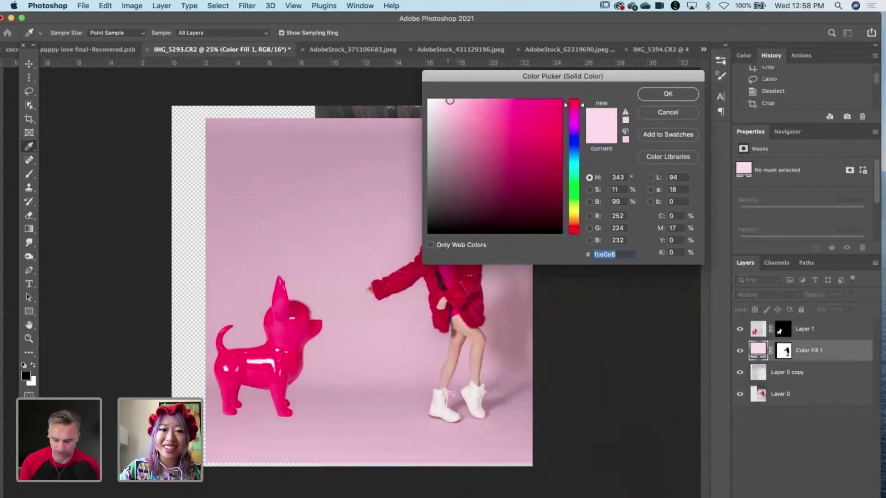
left_click(684, 96)
key("z")
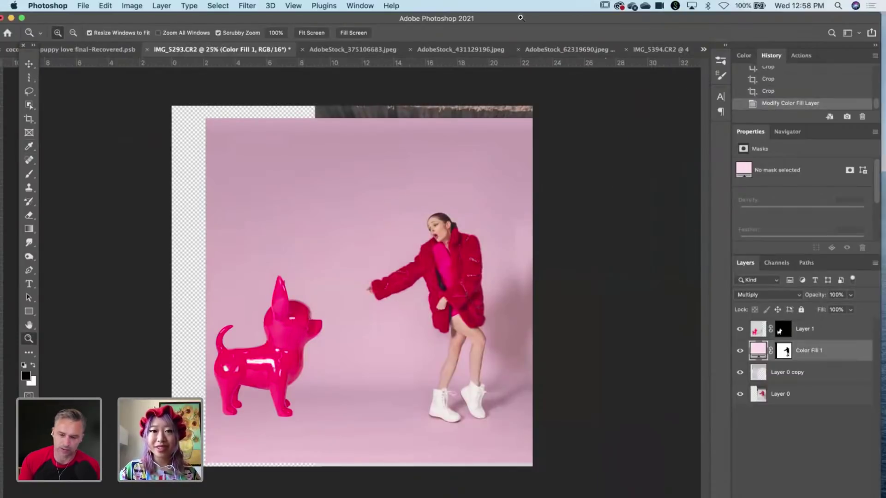
Hide the Layer 0 copy and Color Fill 1 layers to reveal the original red-coat photo and its uncovered canvas.
left_click(28, 77)
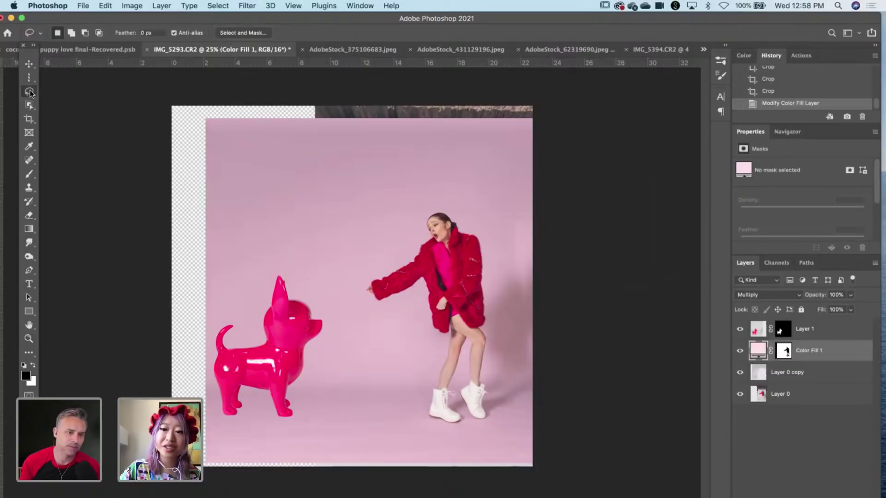
left_click(784, 350)
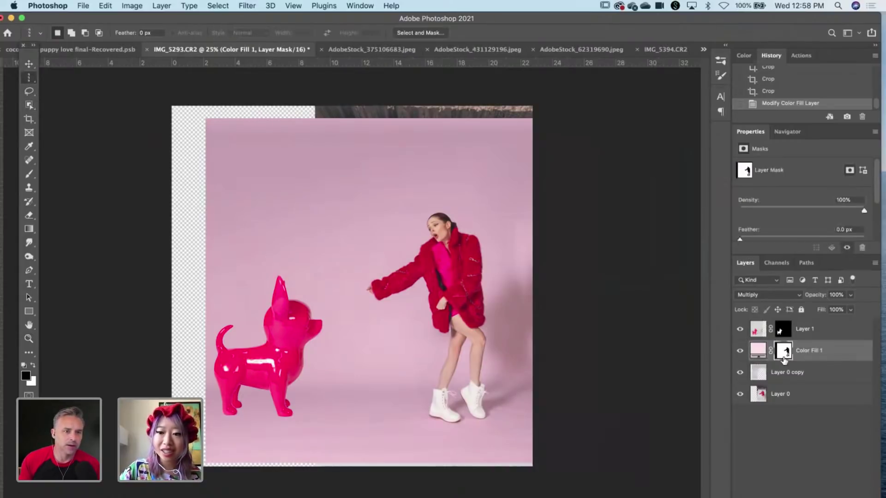
left_click(743, 376)
left_click(741, 375)
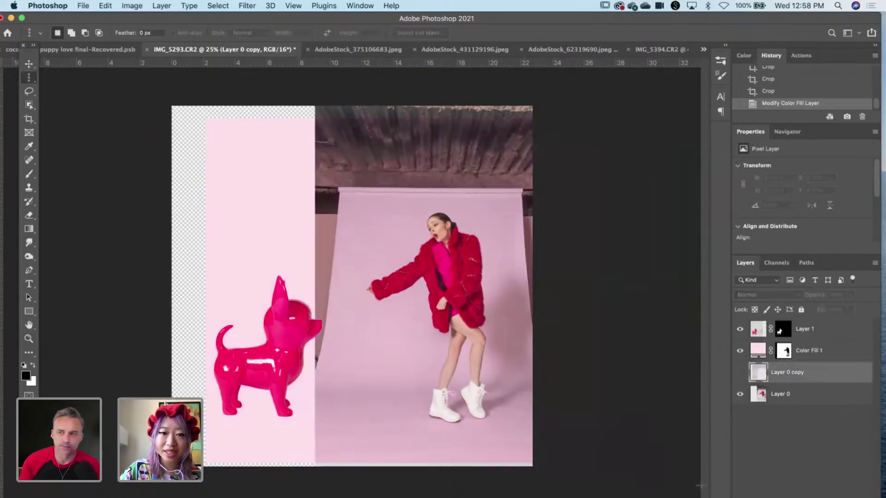
left_click(28, 91)
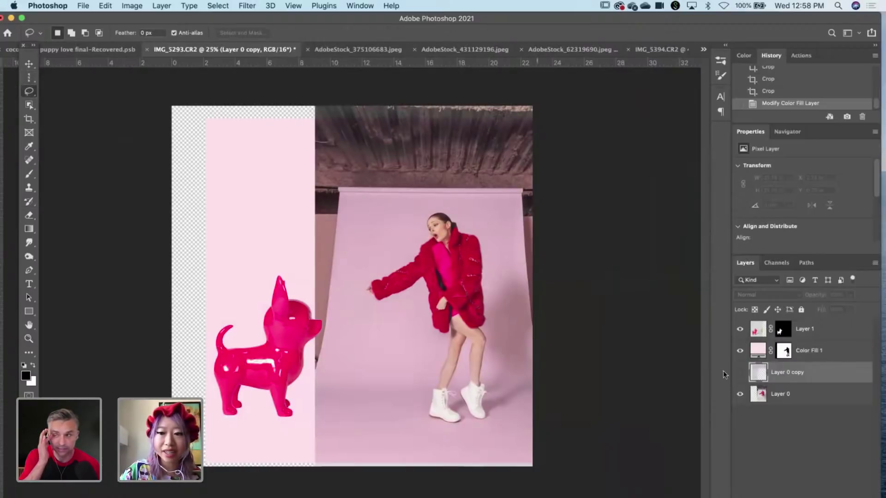
left_click(740, 351)
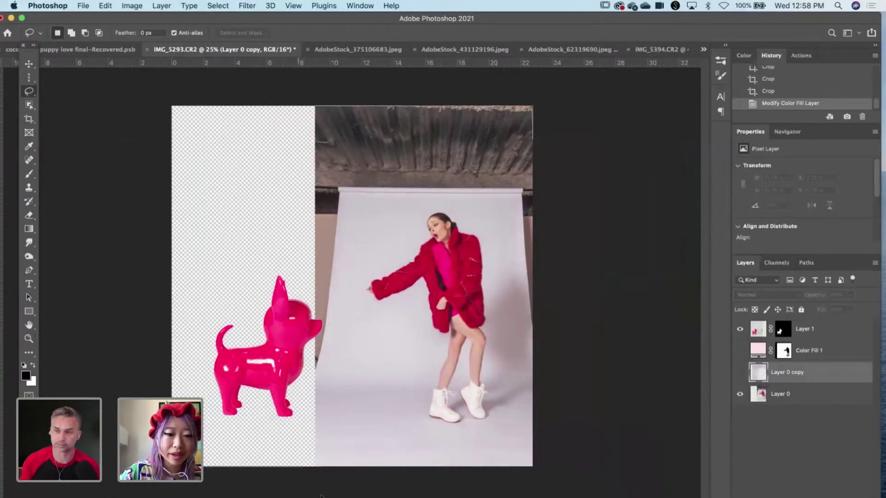
Lasso the empty canvas and studio surroundings around the model, Content-Aware Fill them from Layer 0 onto a new layer, and deselect.
mouse_move(329, 466)
left_mouse_down()
mouse_move(322, 400)
mouse_move(351, 206)
mouse_move(364, 197)
mouse_move(508, 204)
mouse_move(518, 269)
mouse_move(576, 269)
mouse_move(564, 94)
mouse_move(248, 123)
left_mouse_up()
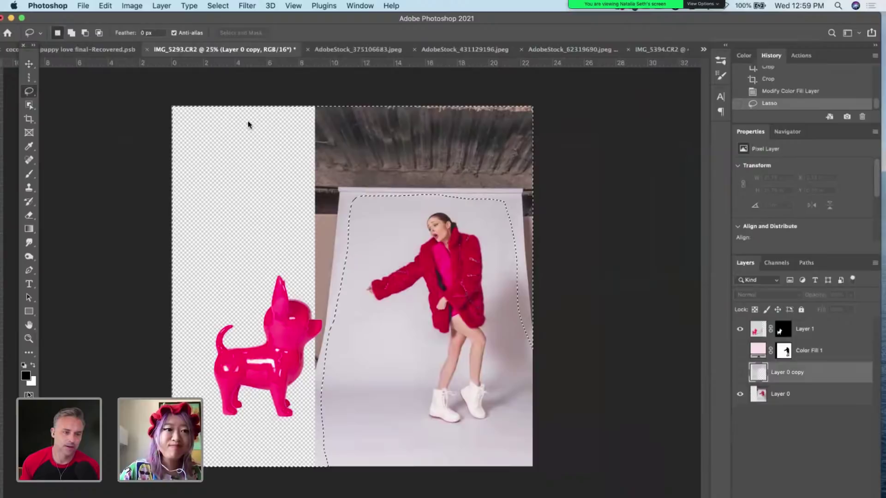
left_click(105, 5)
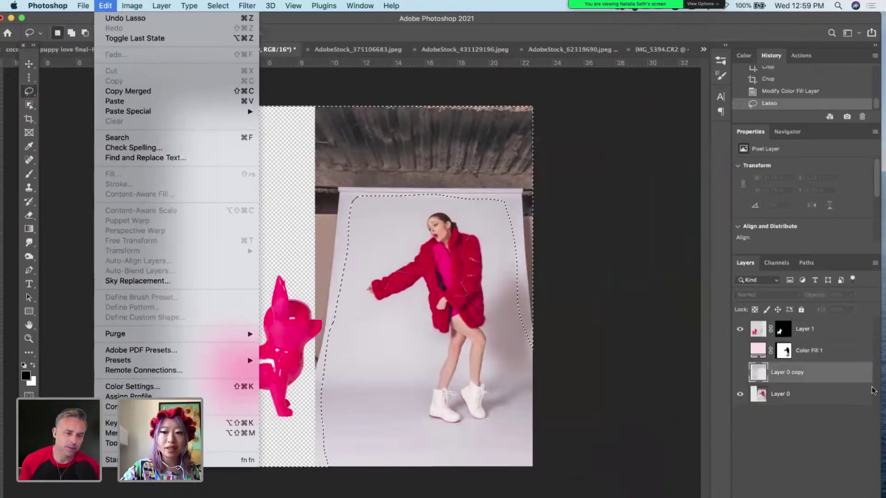
left_click(817, 393)
left_click(817, 394)
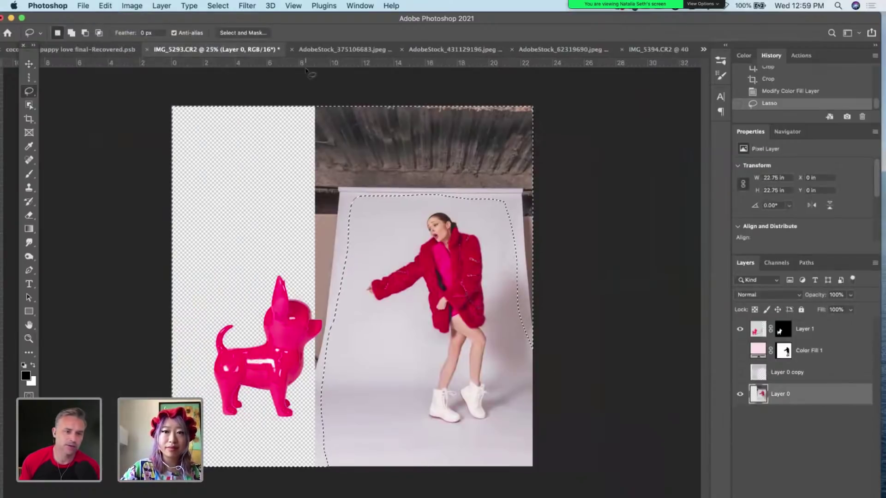
left_click(105, 6)
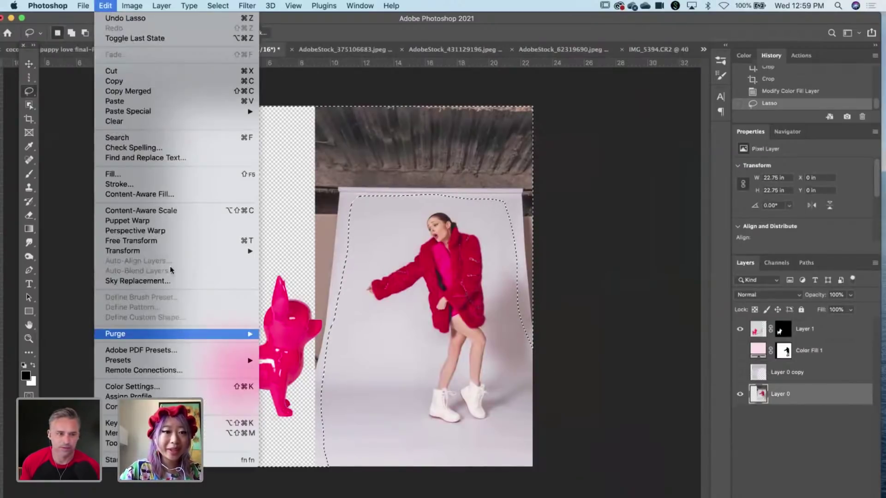
left_click(175, 195)
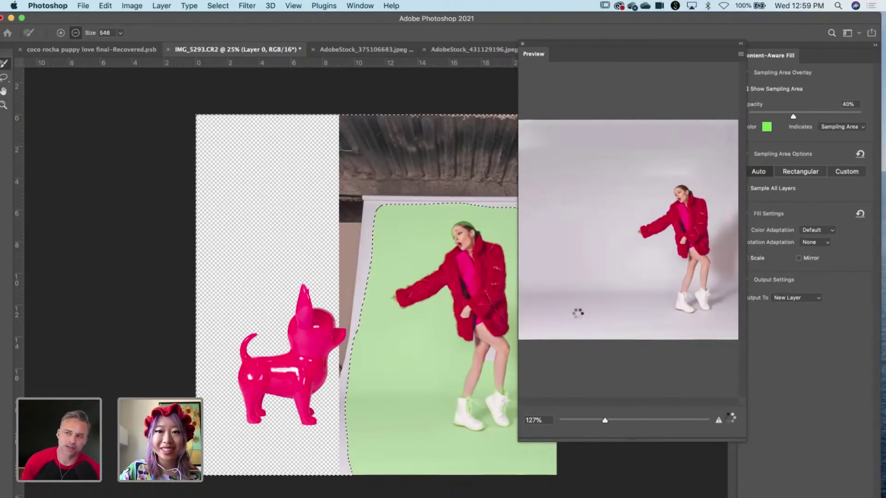
key("Escape")
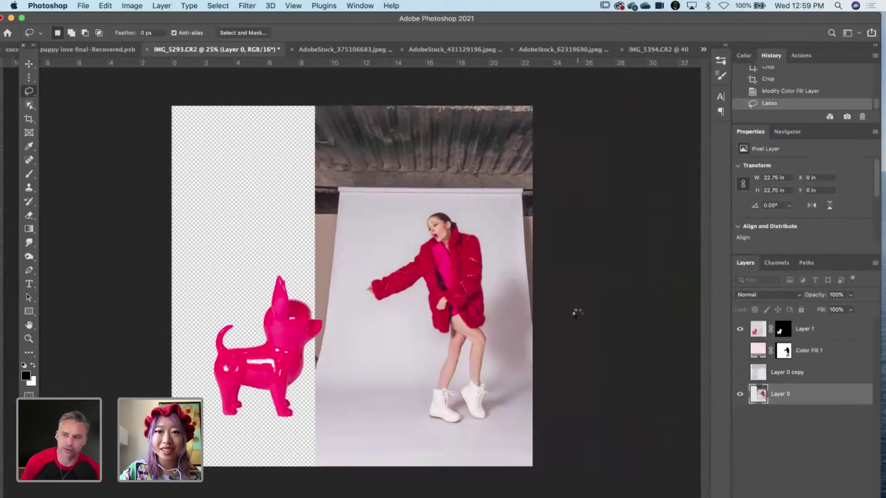
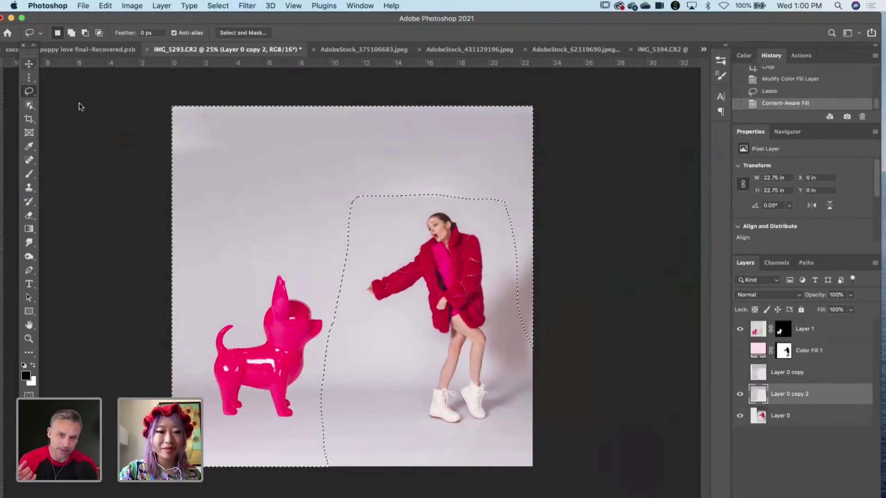
key("cmd+d")
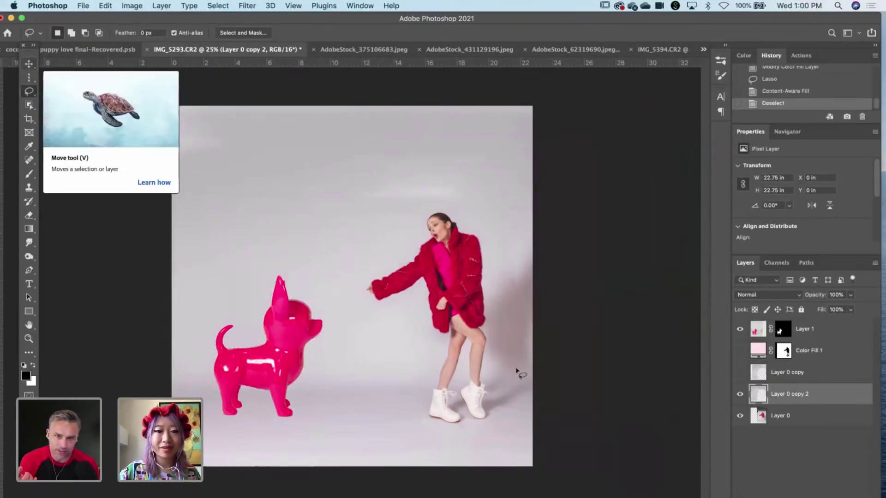
Crop the composite slightly tighter on all sides with the 1:1 square ratio and apply the crop.
left_click(29, 65)
left_click(31, 105)
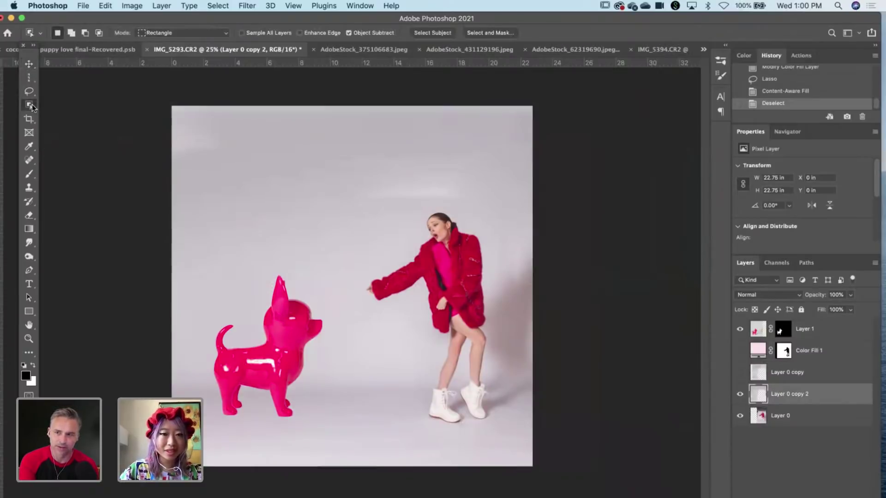
left_click(30, 121)
left_click(254, 191)
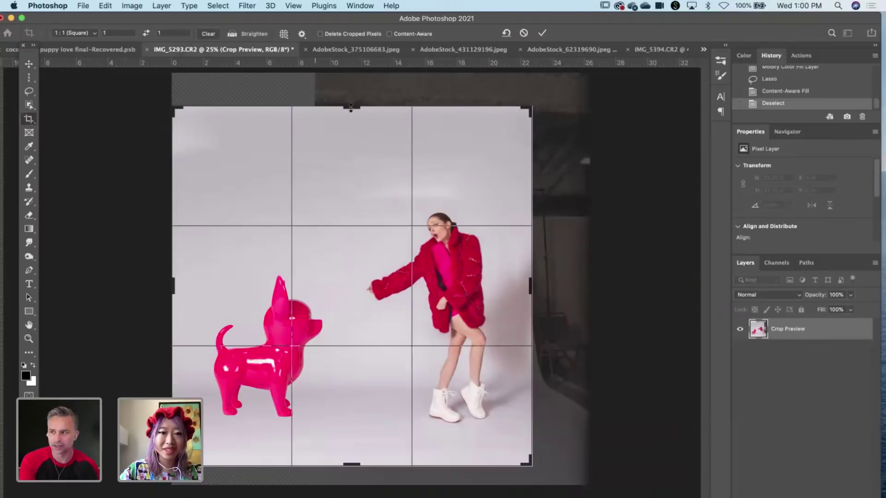
left_click_drag(352, 108, 350, 112)
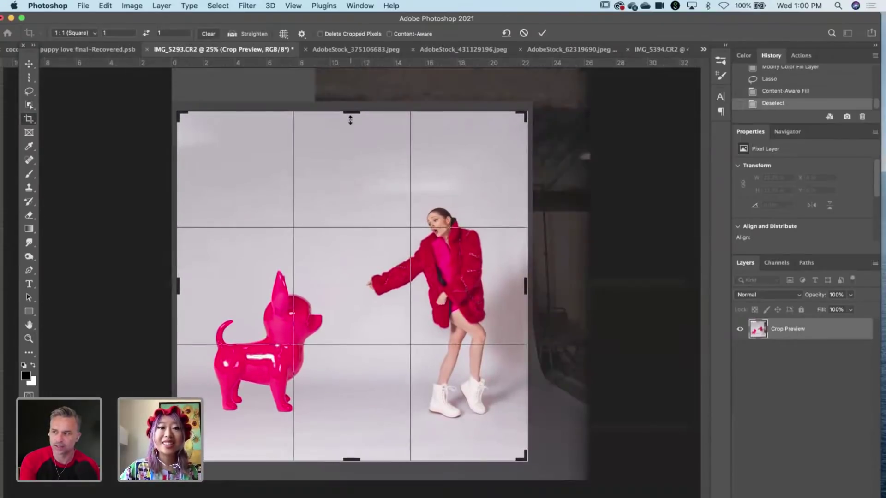
left_click(28, 65)
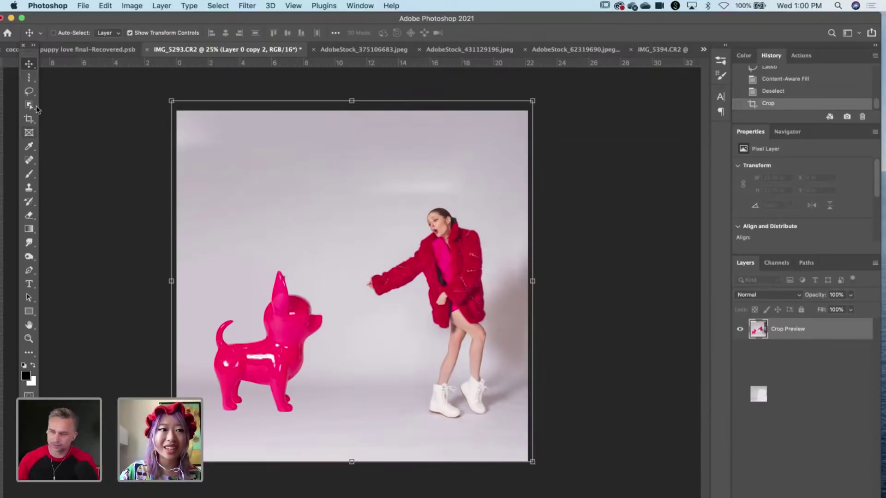
Unlink the mask on the dog's Layer 1, try moving the picture slightly, undo the move and link the mask again.
left_click(771, 331)
left_click(816, 331)
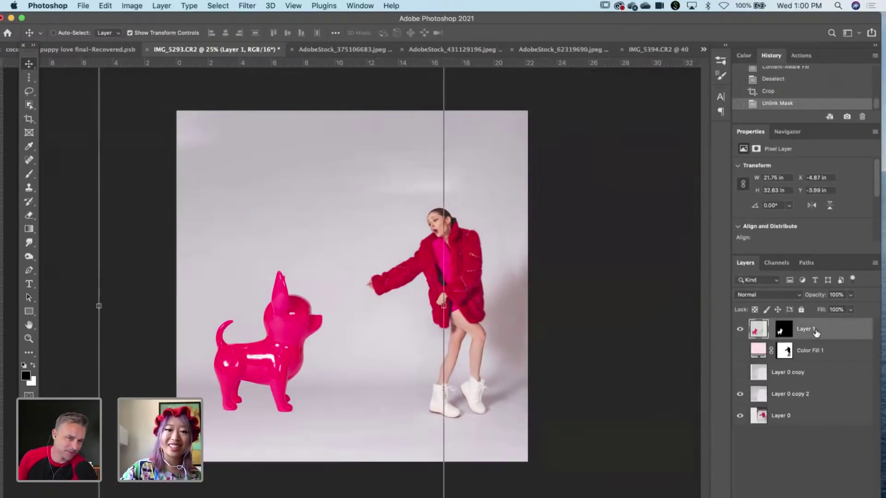
left_click_drag(402, 242, 401, 246)
key("super+z")
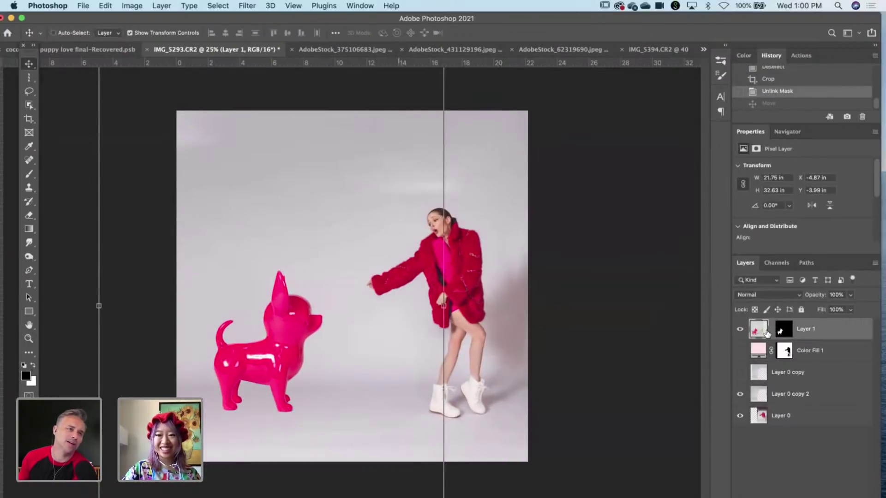
left_click(771, 330)
key("super+t")
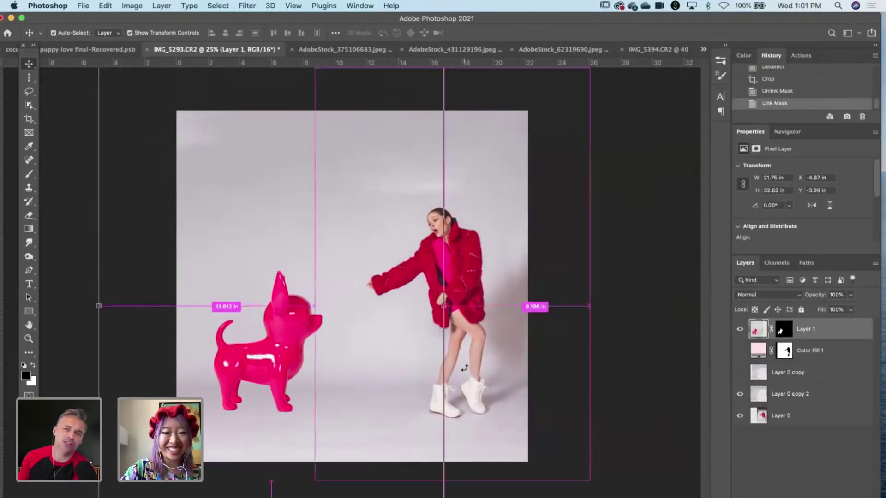
Move the dog on Layer 1 slightly down and closer to the canvas's left edge, apply the move, and duplicate the layer.
left_click_drag(285, 255, 270, 268)
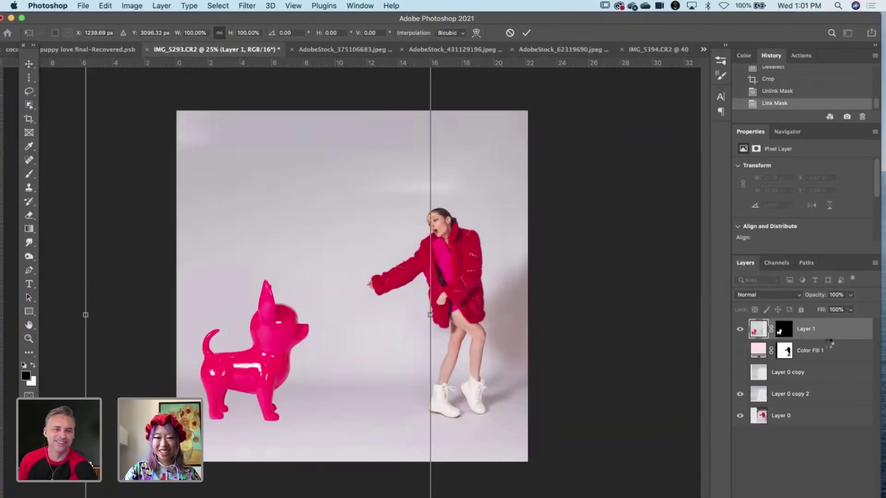
key("Return")
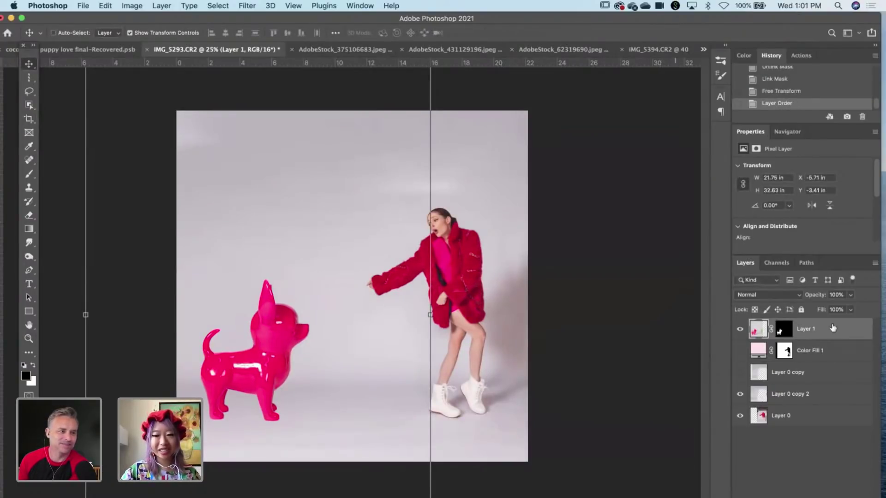
key("super+j")
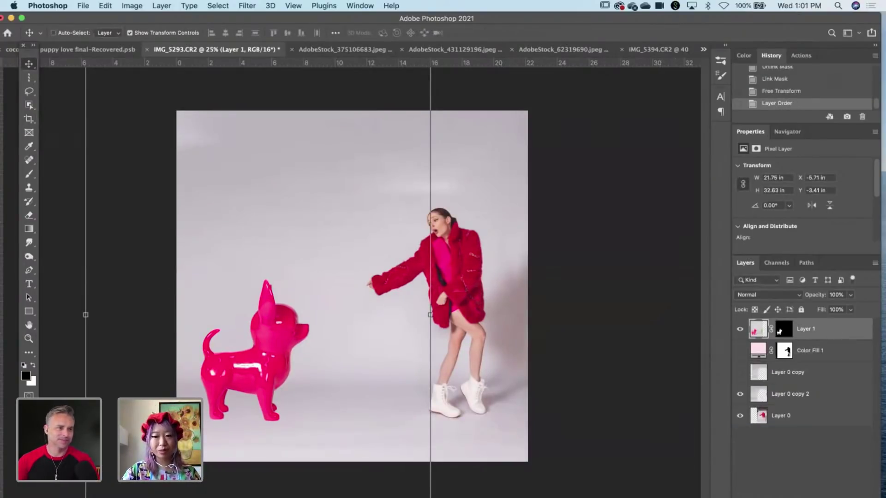
Scale the lower dog on Layer 1 to 69.46% and place it partly behind the large dog with their feet aligned.
left_click(827, 362)
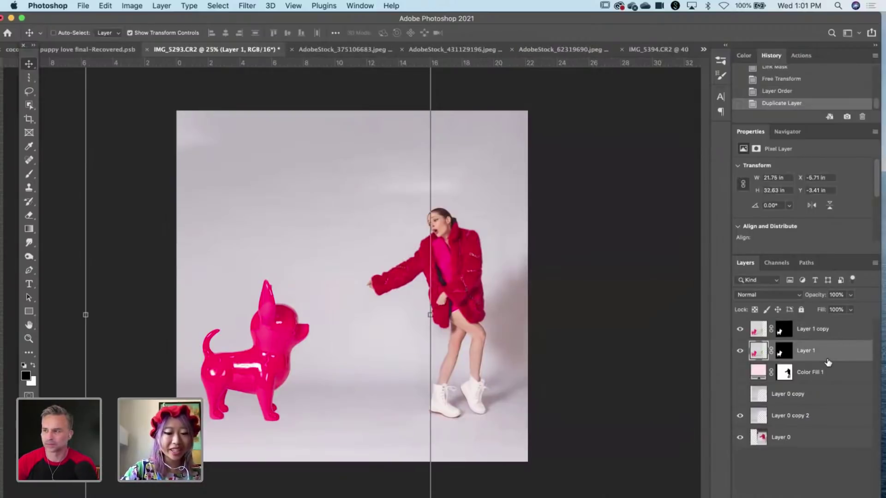
key("super+t")
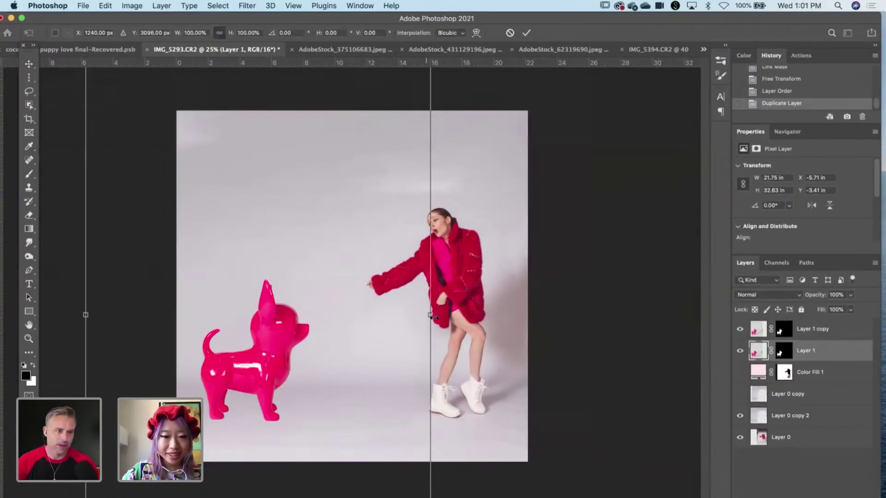
left_click_drag(408, 317, 323, 316)
left_click_drag(220, 301, 312, 328)
left_click_drag(436, 147, 414, 175)
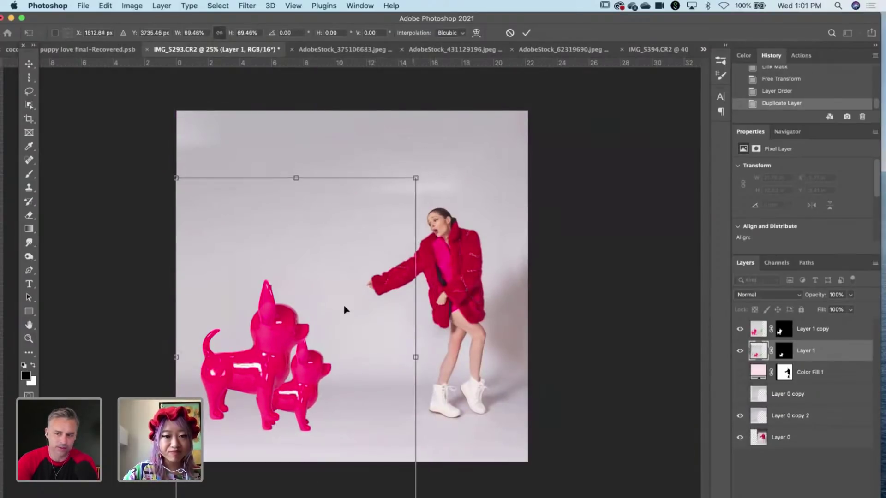
left_click_drag(345, 300, 361, 288)
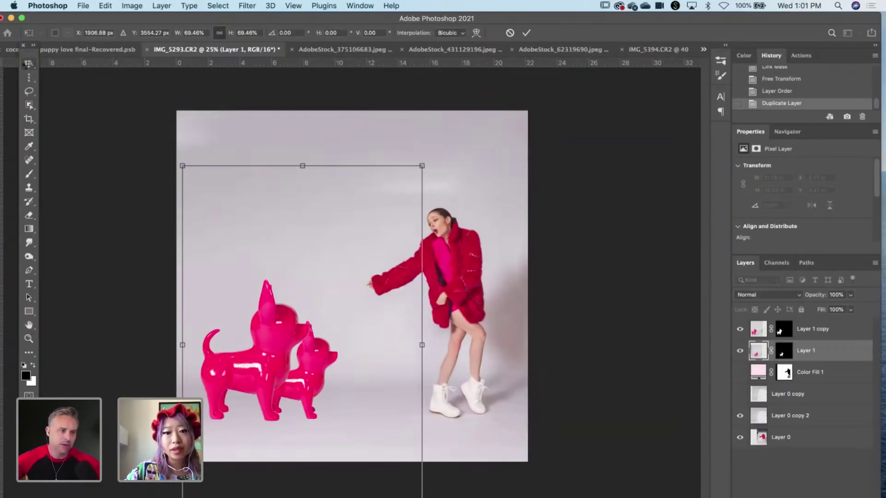
key("Return")
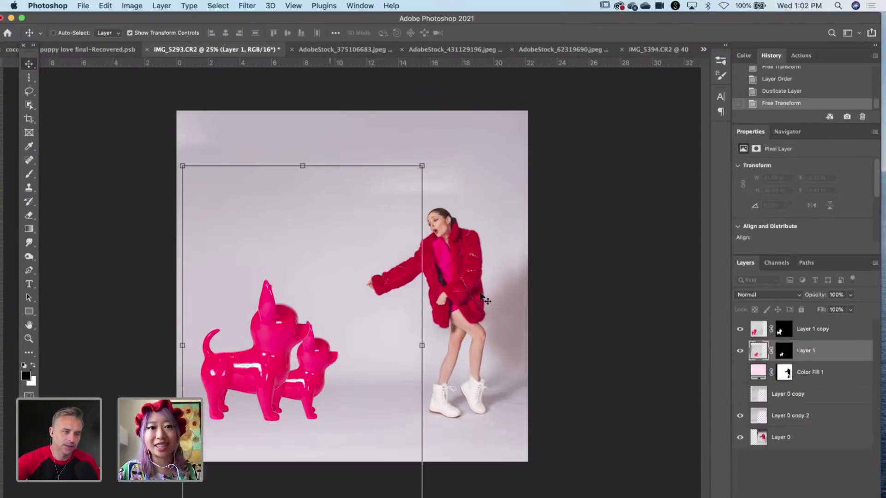
Add a Curves adjustment layer clipped to Layer 1 copy and place a control point on the darker part of its RGB curve.
left_click(821, 329)
left_click(824, 323)
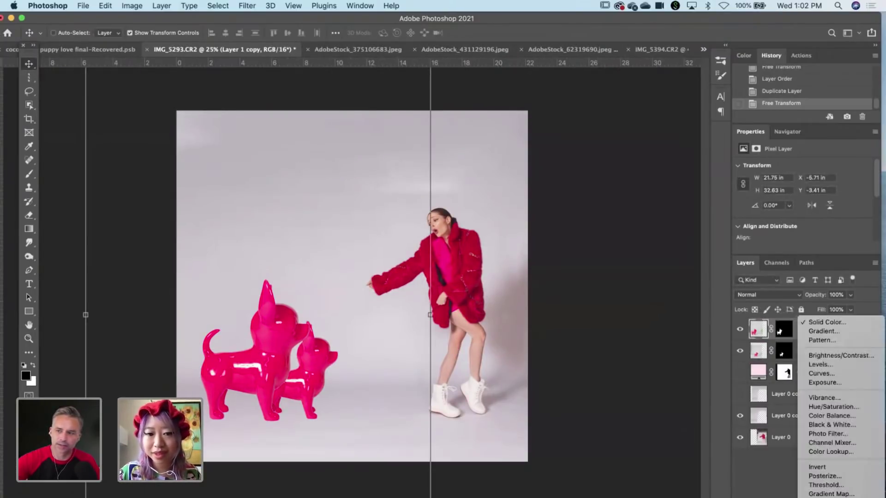
left_click(830, 374)
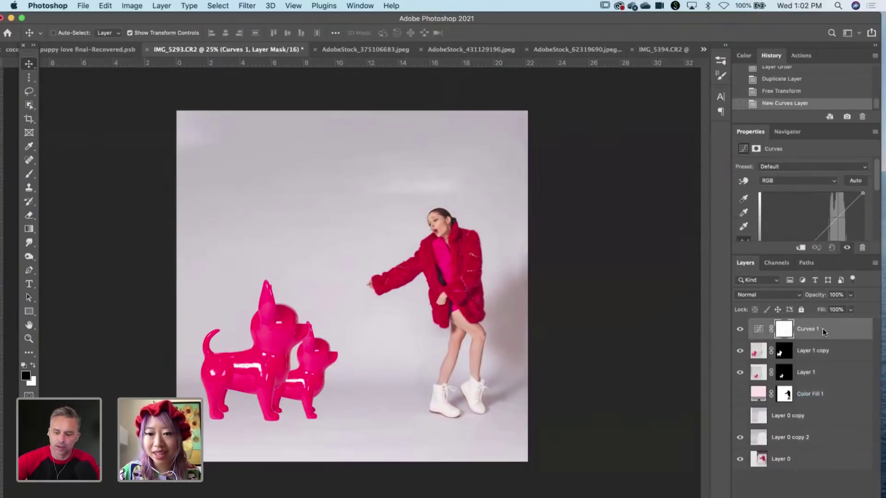
right_click(823, 328)
left_click(741, 272)
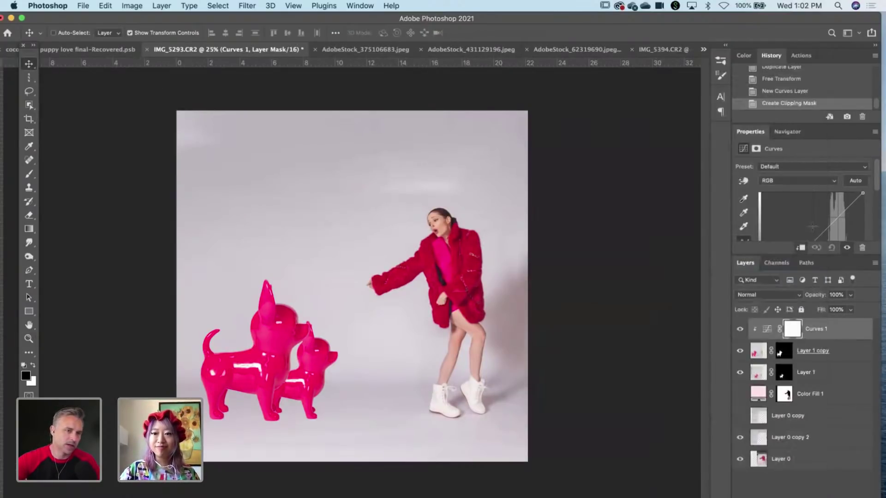
scroll(812, 226, "down", 1)
left_click(812, 226)
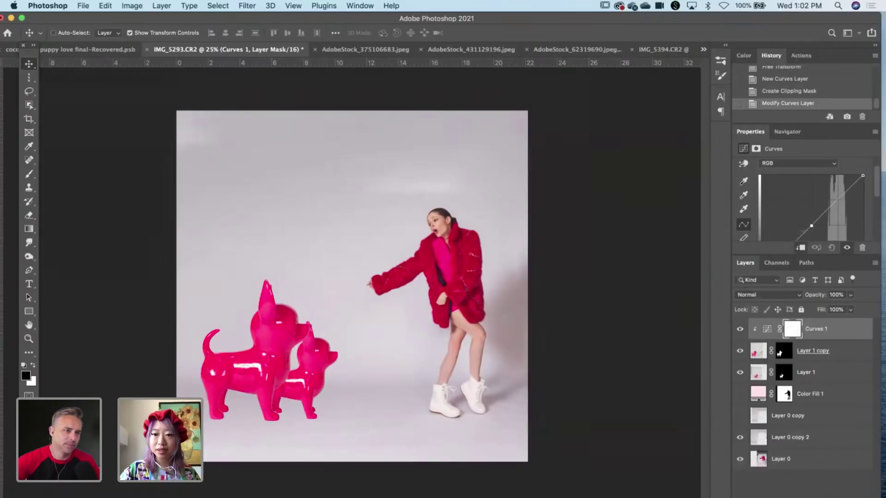
left_click_drag(811, 225, 792, 242)
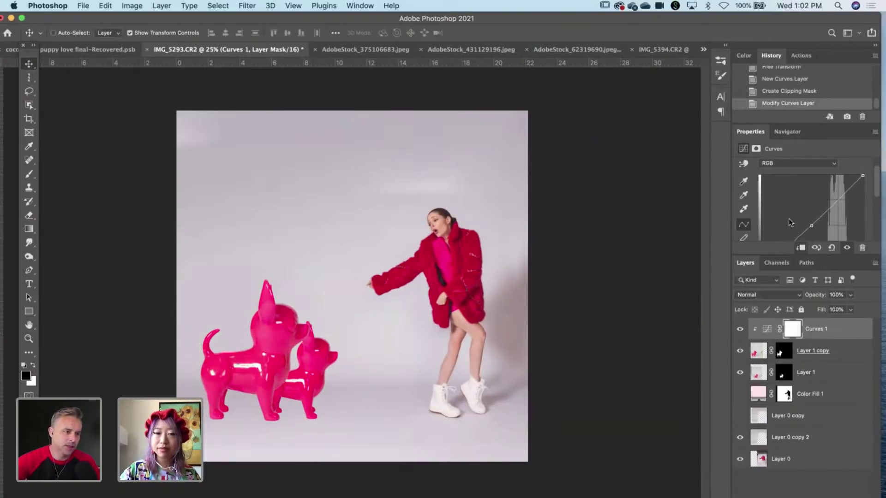
left_click(841, 370)
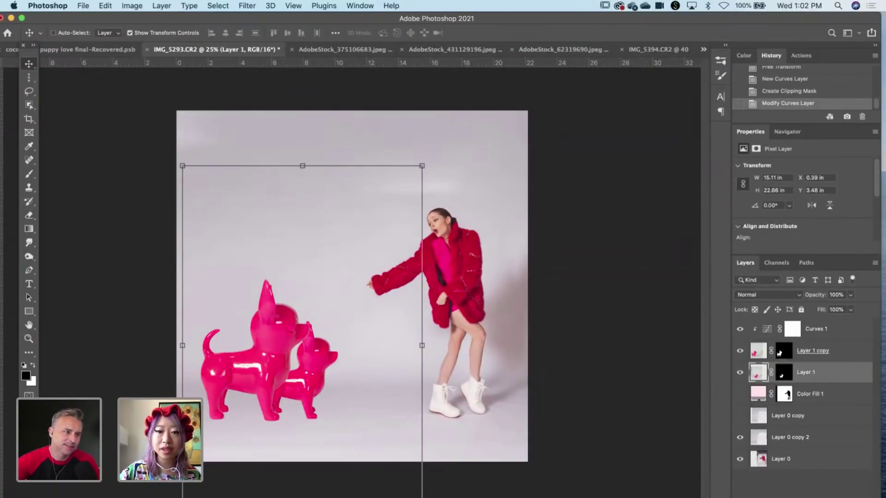
left_click(798, 496)
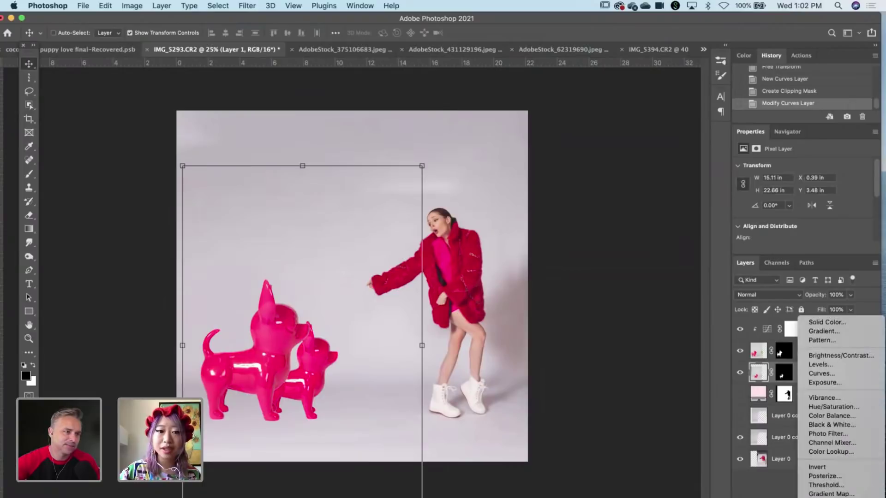
left_click(768, 328)
left_click(768, 328)
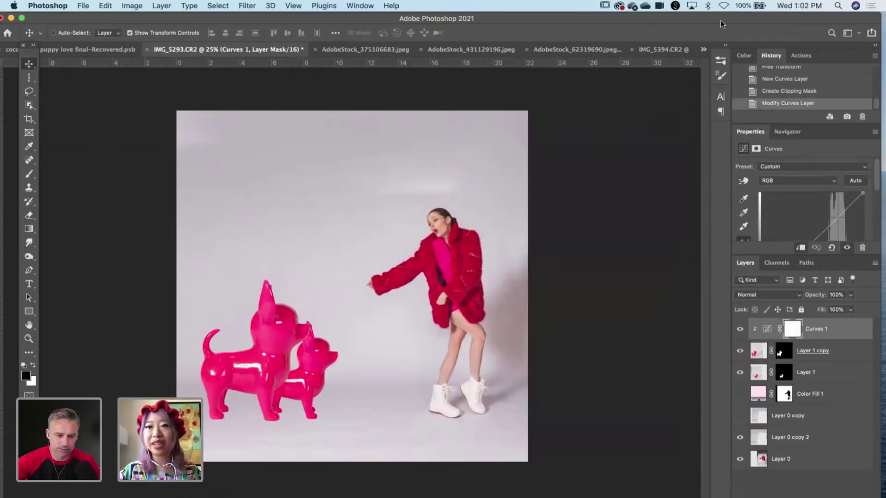
Shift the Photoshop window aside and float the AdobeStock_375106683.jpeg document in its own window over the composite.
left_click_drag(741, 21, 687, 22)
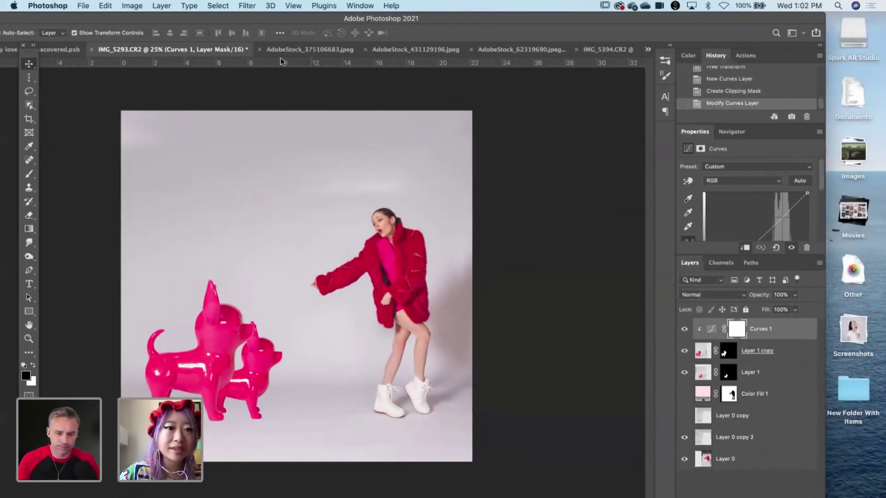
left_click_drag(275, 51, 368, 189)
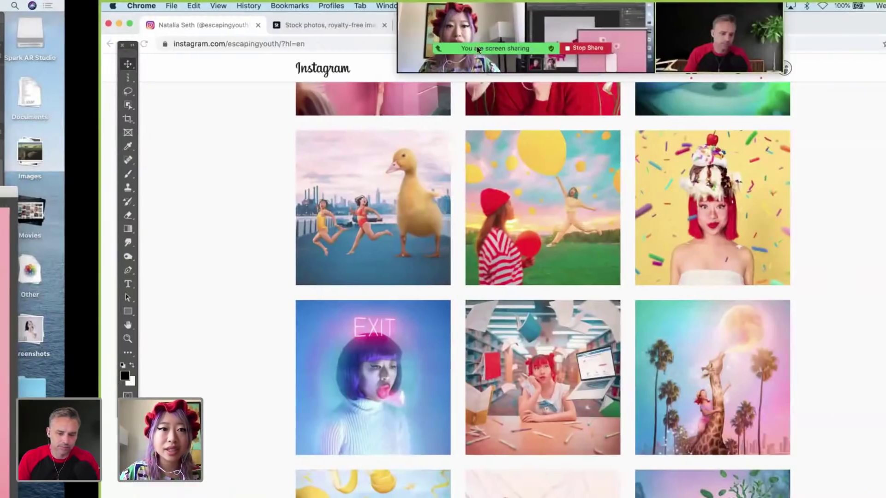
Switch to the Adobe Stock page in Chrome and search its images for "3d social media".
key("ctrl+Tab")
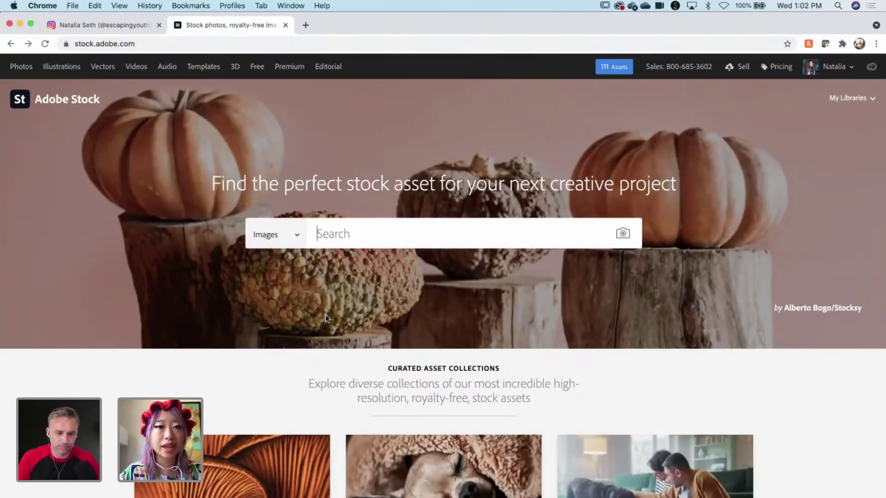
key("ctrl+Left")
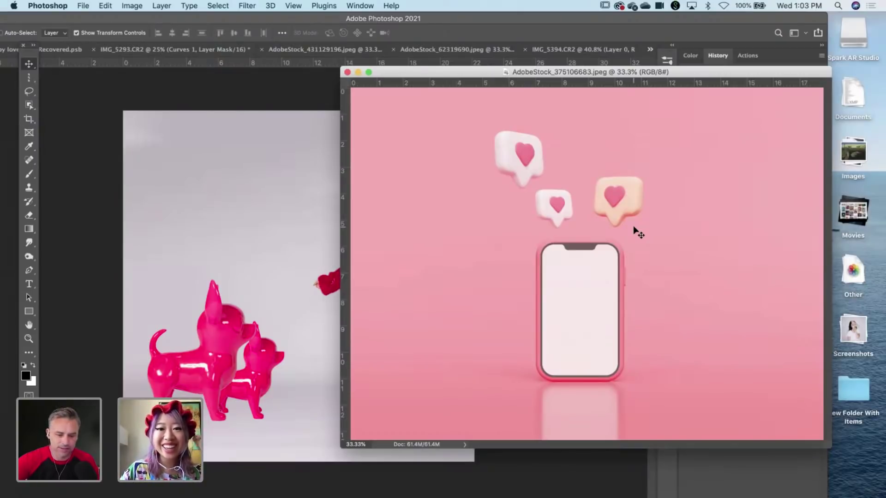
key("ctrl+Right")
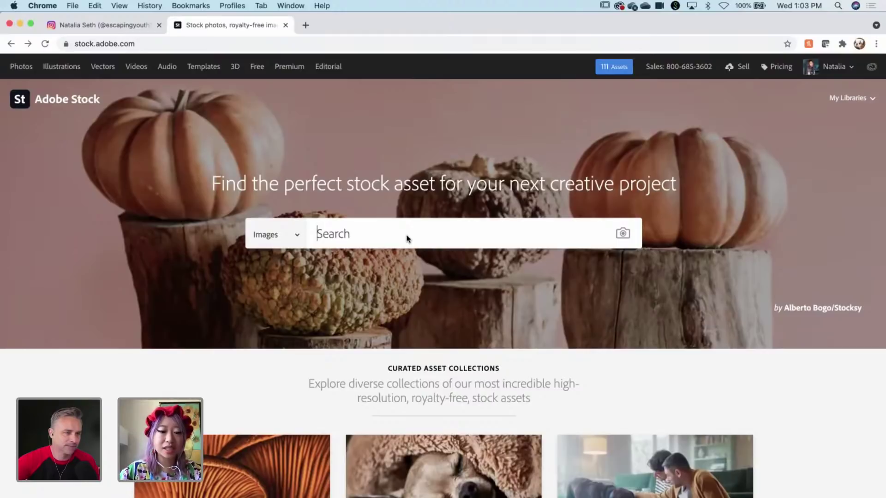
type("3")
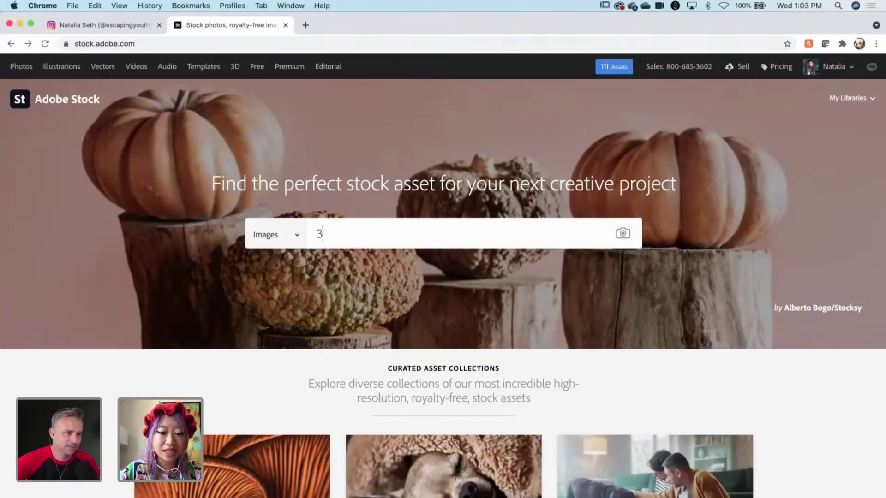
type("d social media")
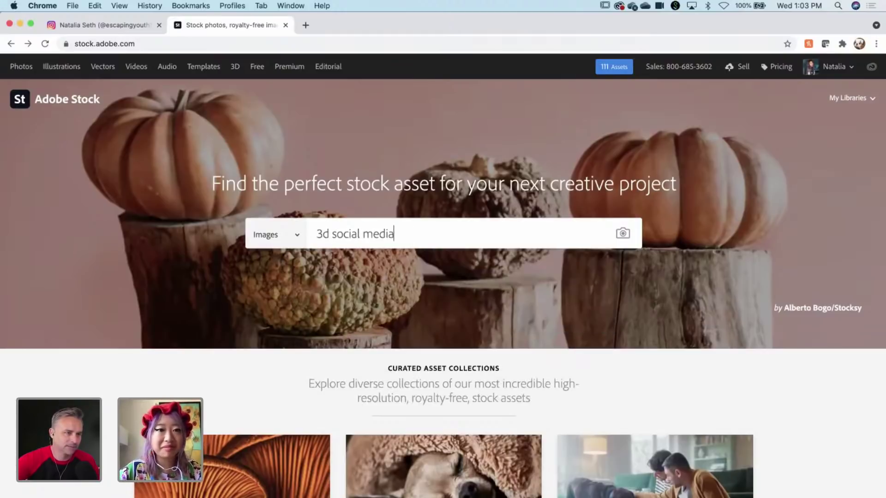
key("Return")
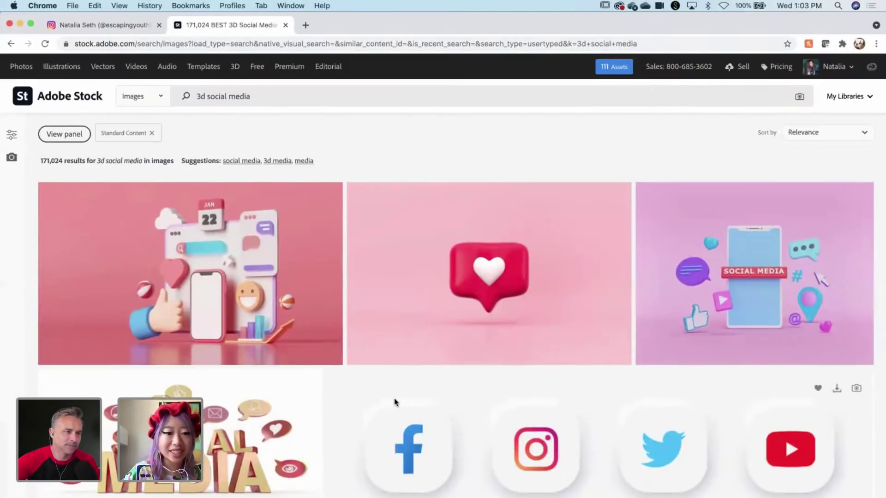
Browse the stock image results for 3D social media icons, phones and heart notification bubbles, and return to the first results.
scroll(393, 401, "down", 4)
scroll(223, 267, "down", 15)
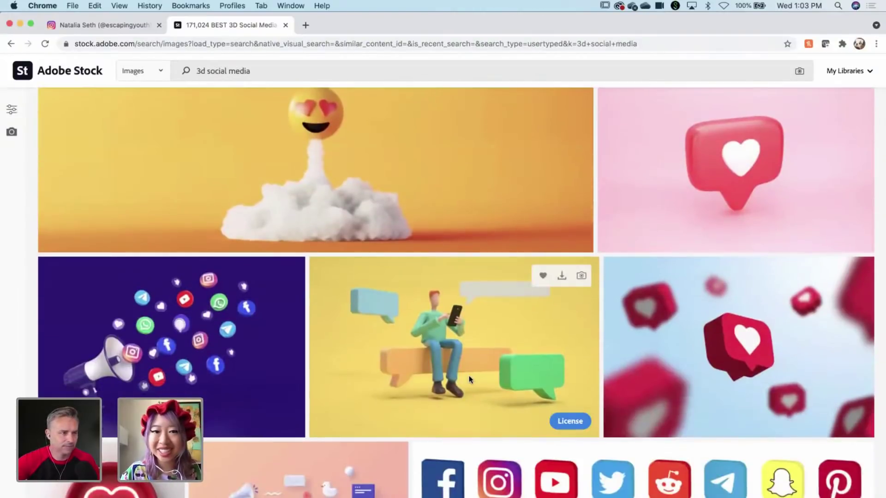
scroll(460, 374, "down", 12)
scroll(322, 430, "down", 6)
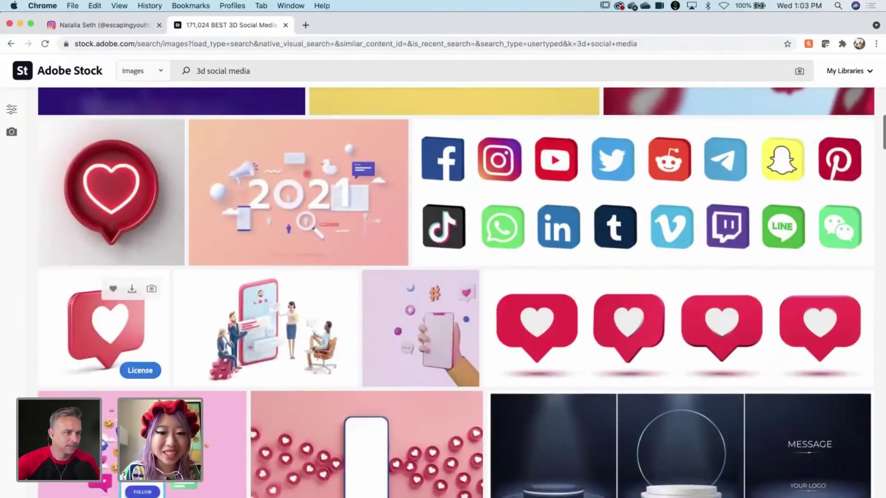
scroll(322, 430, "down", 12)
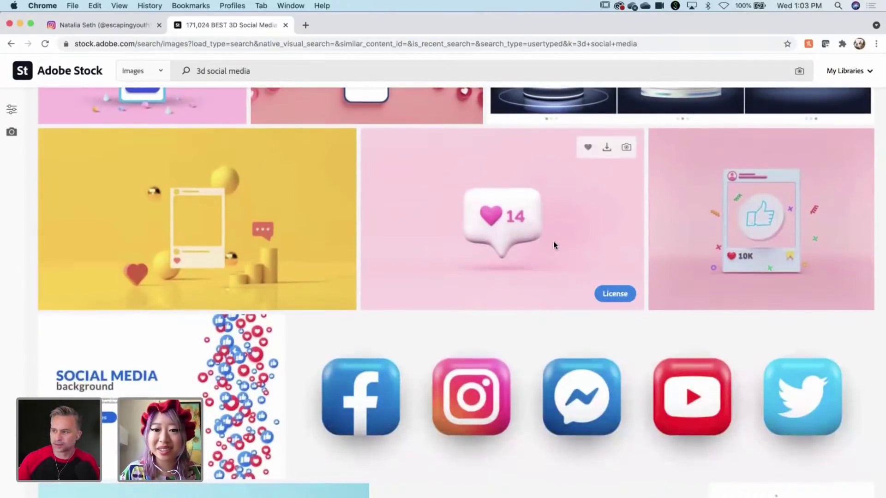
scroll(554, 244, "down", 15)
scroll(268, 362, "down", 8)
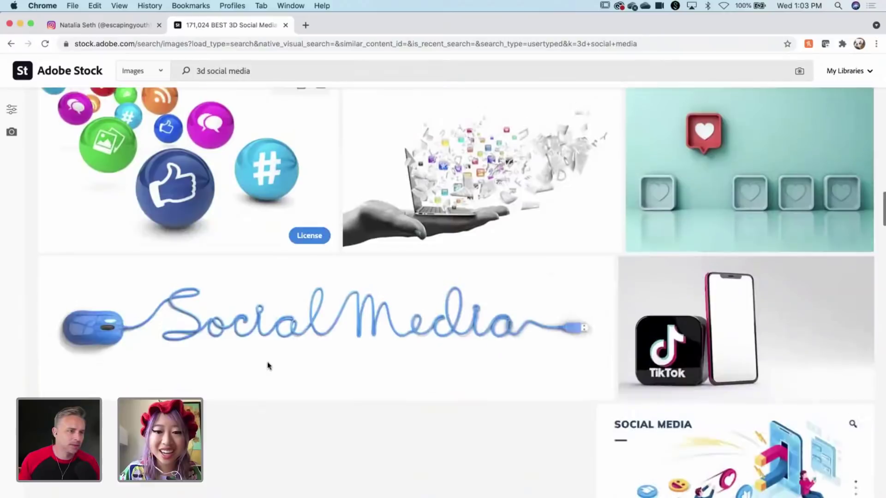
scroll(267, 362, "up", 20)
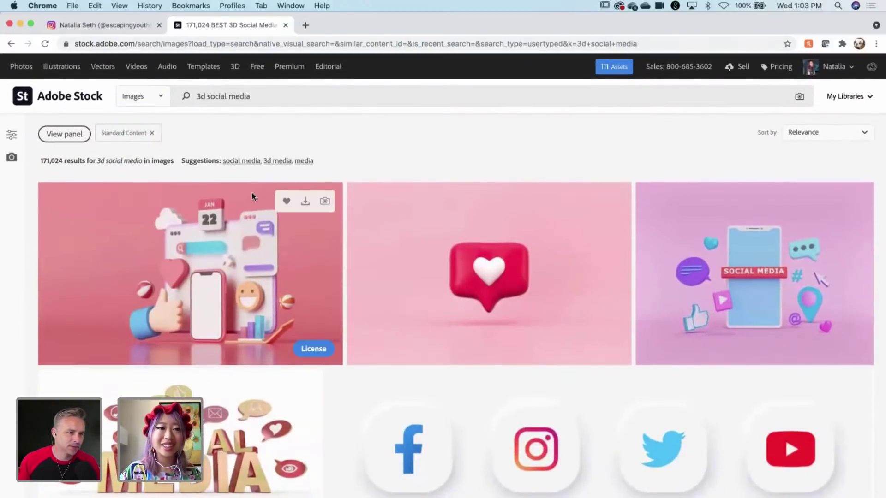
Switch to Photoshop, try the AdobeStock_375106683.jpeg picture as a repositioned layer in the composite, accepting the depth conversion, and delete that layer.
key("ctrl+Left")
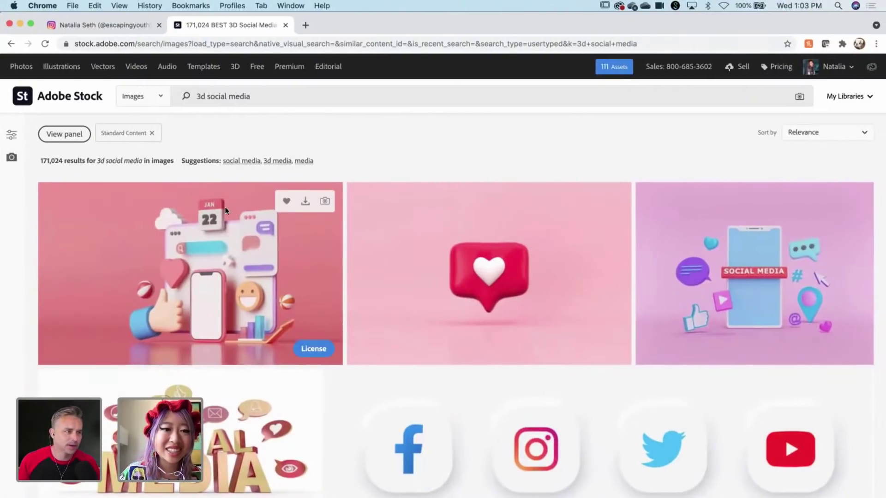
key("ctrl+Left")
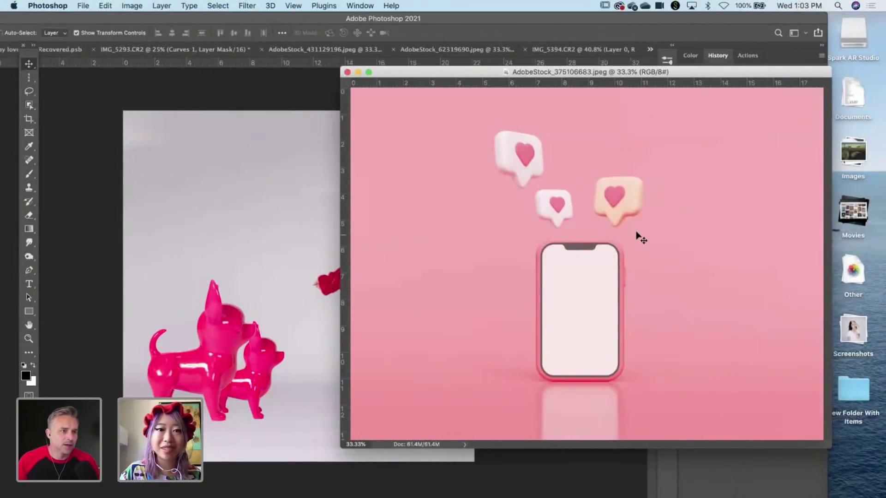
left_click_drag(268, 340, 268, 339)
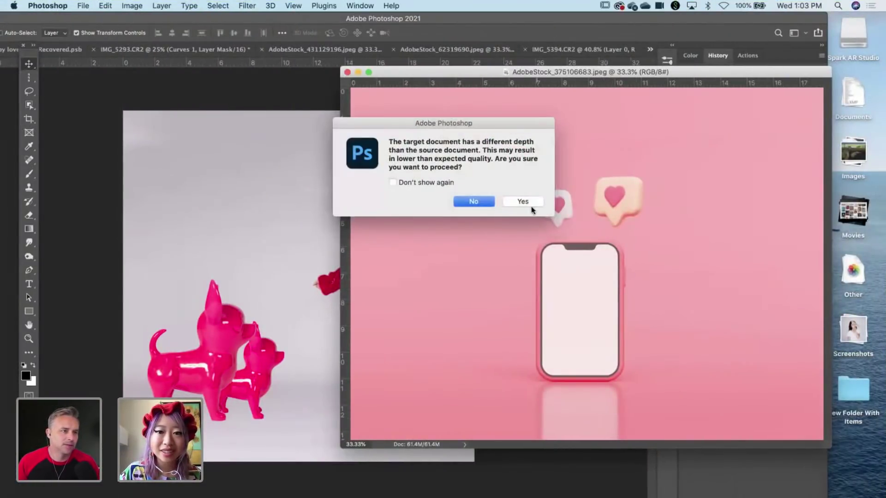
left_click(518, 200)
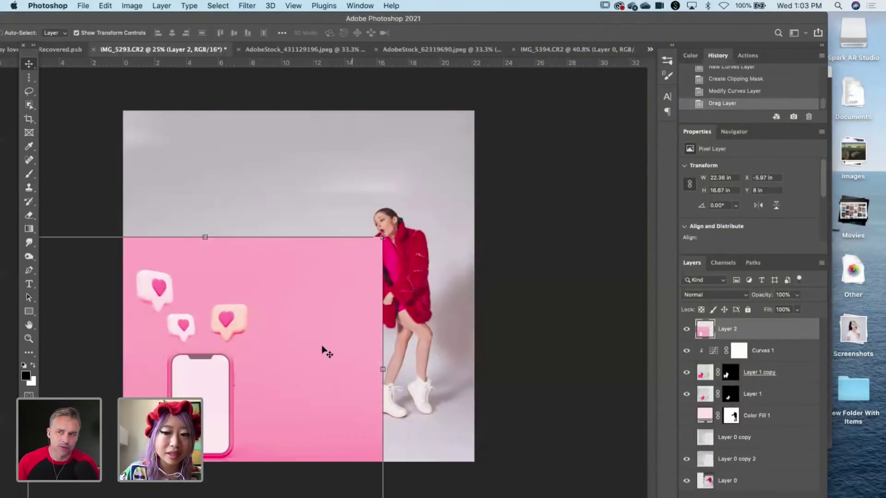
left_click_drag(323, 351, 445, 410)
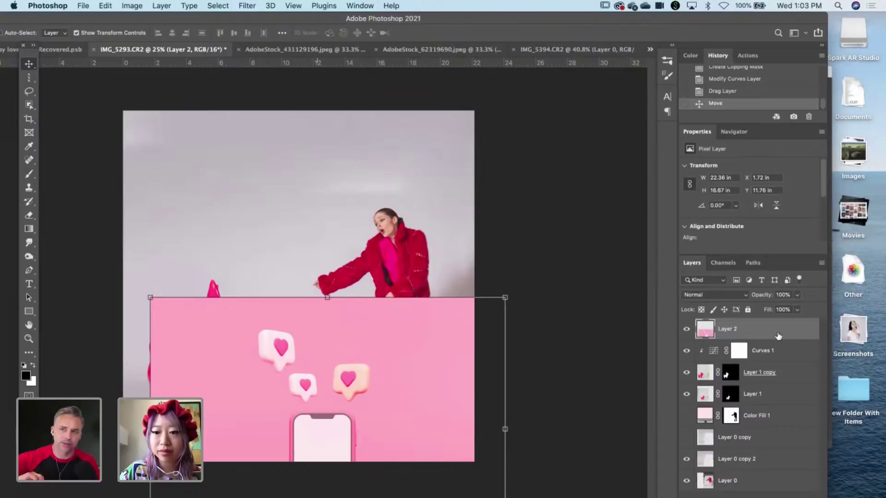
left_click_drag(795, 420, 808, 497)
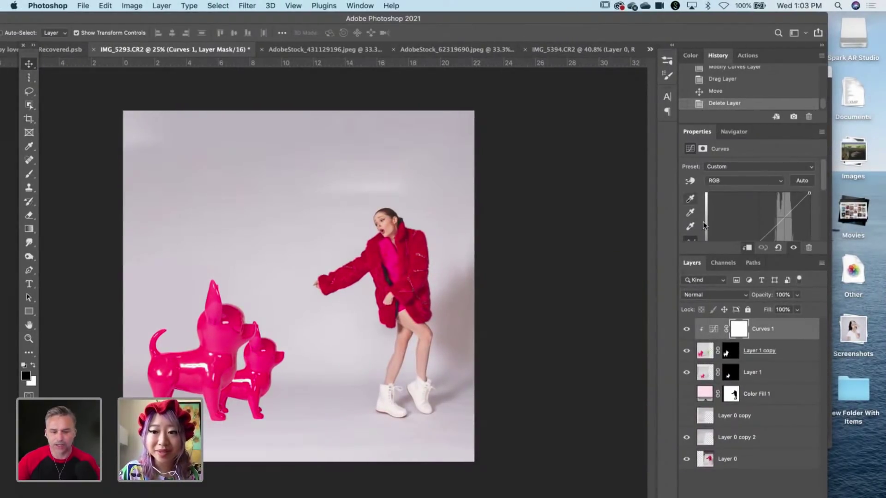
Float the AdobeStock_431129196.jpeg document in its own window and copy its pink clouds image into the composite, accepting the depth conversion.
mouse_move(680, 37)
left_mouse_down()
mouse_move(681, 95)
mouse_move(679, 37)
left_mouse_up()
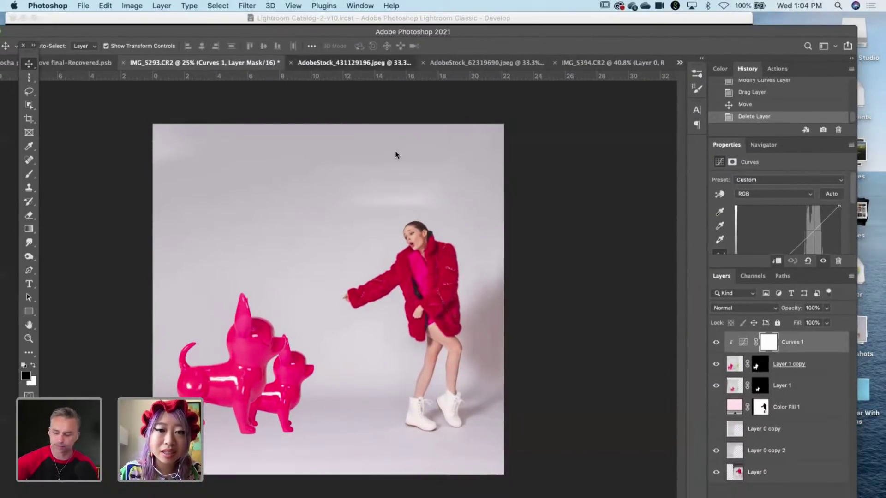
left_click_drag(395, 151, 397, 150)
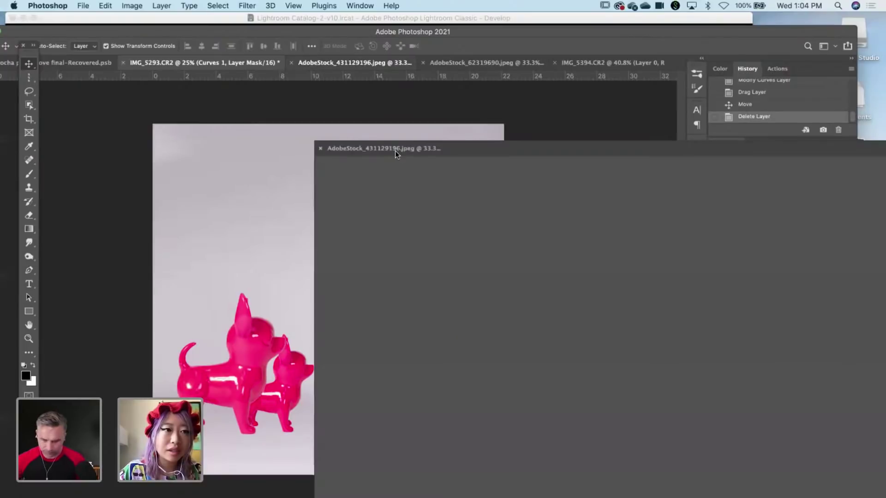
left_click_drag(342, 98, 355, 94)
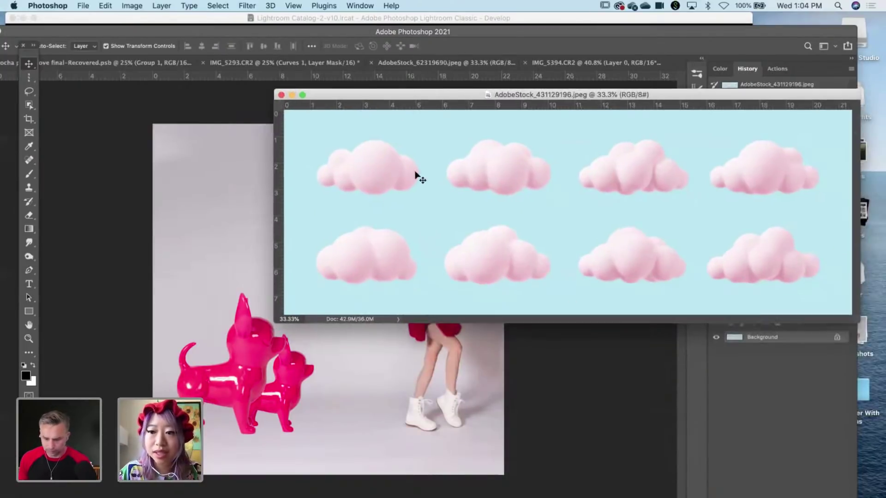
left_click_drag(176, 339, 173, 335)
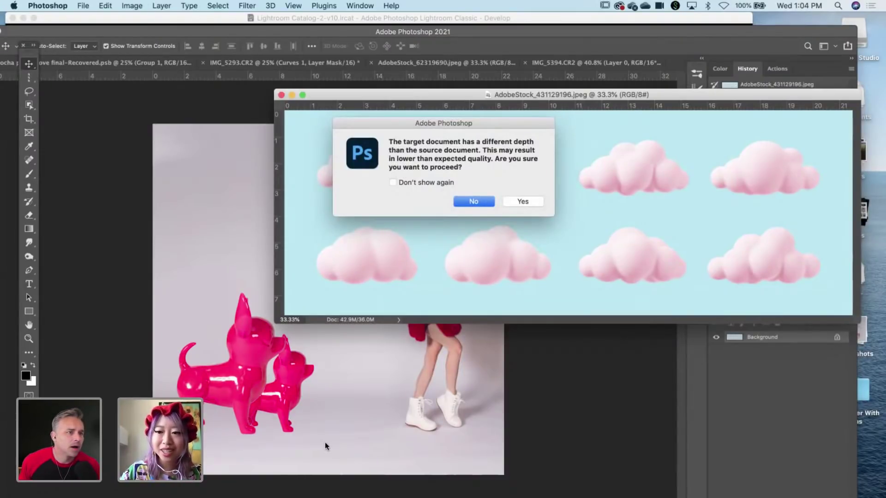
left_click(524, 202)
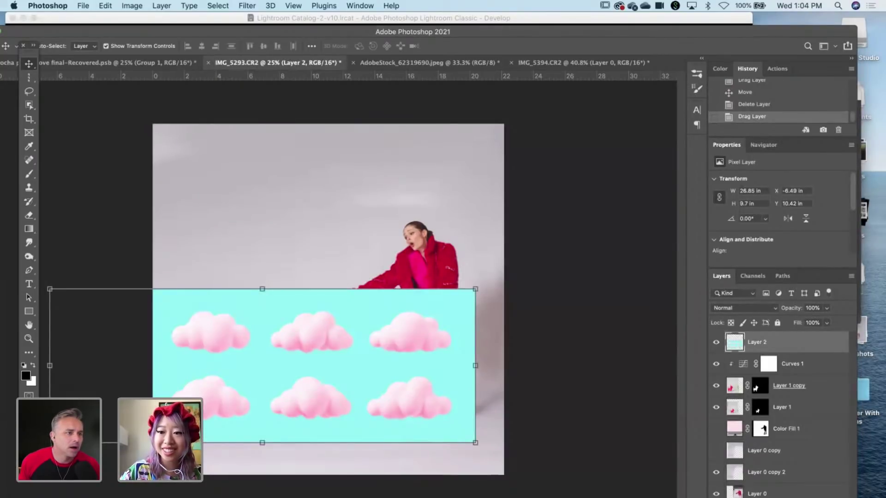
Reposition the main Photoshop window and bring the floating AdobeStock_375106683.jpeg document to the front.
left_click_drag(661, 34, 663, 14)
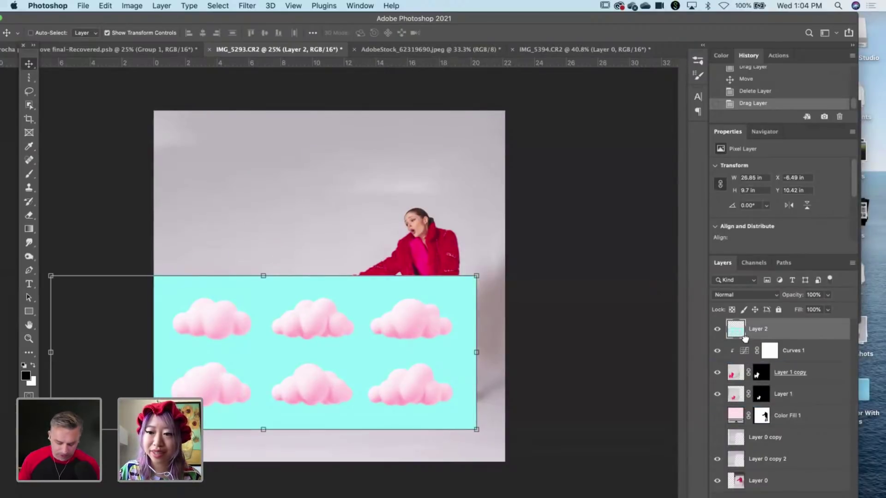
key("ctrl+Up")
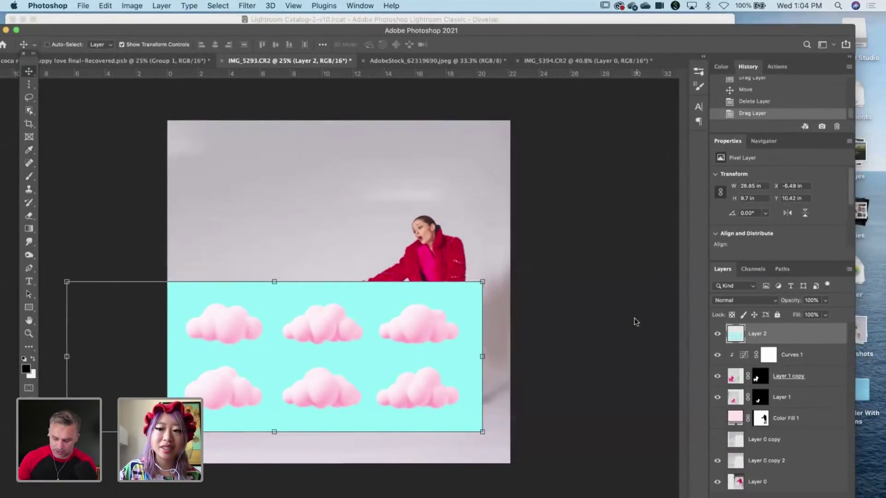
key("ctrl+Up")
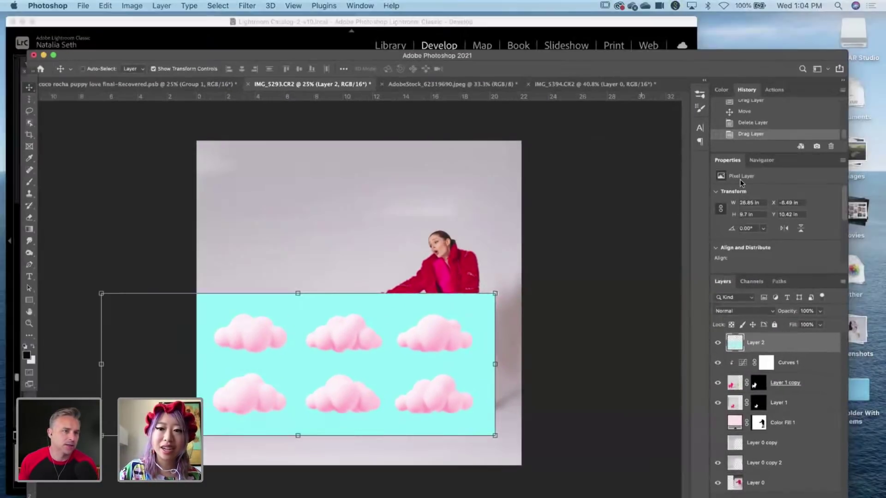
left_click(743, 181)
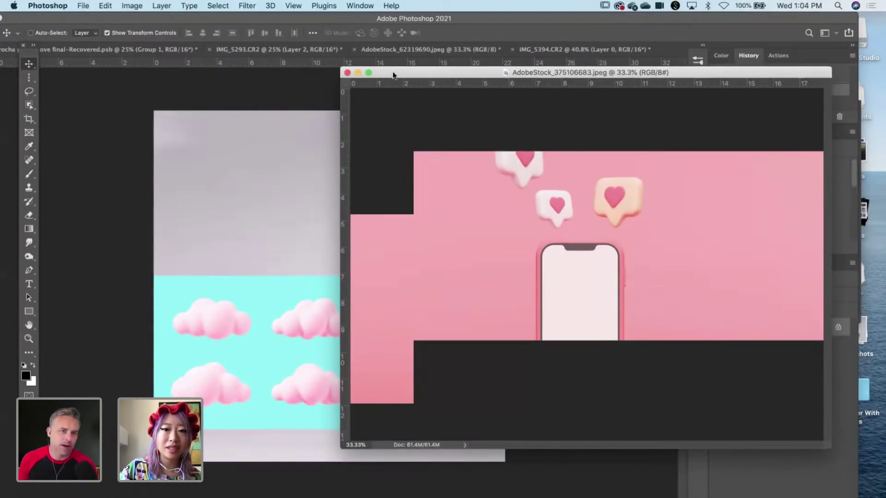
Save the phone and heart bubbles picture to the Desktop as the JPEG AdobeStock_375106683.jpg at Maximum quality 12.
left_click(99, 6)
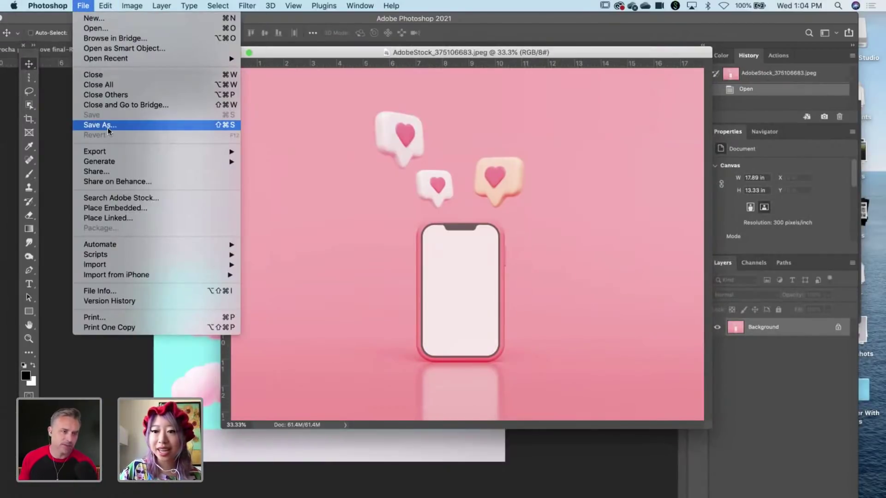
left_click(107, 127)
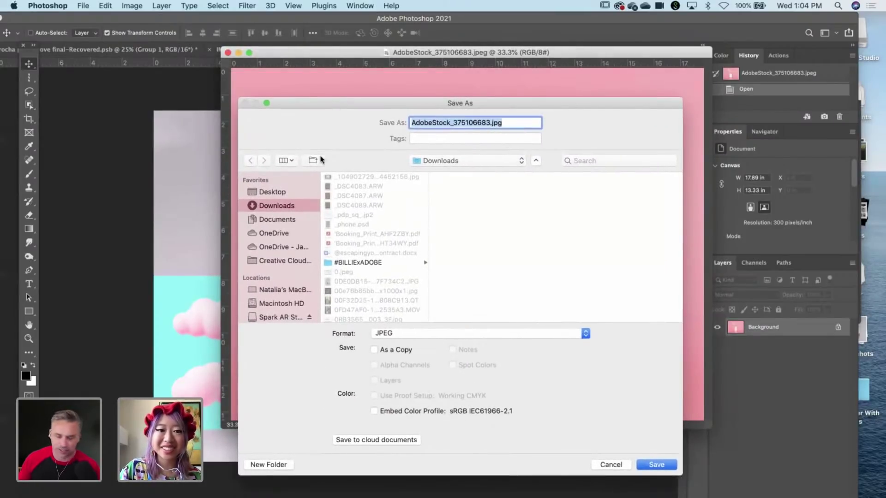
left_click(302, 189)
key("Return")
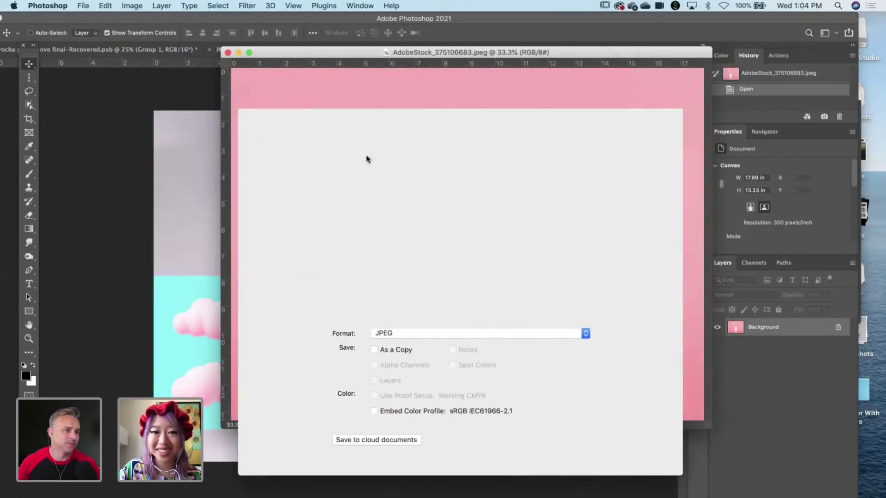
left_click(502, 146)
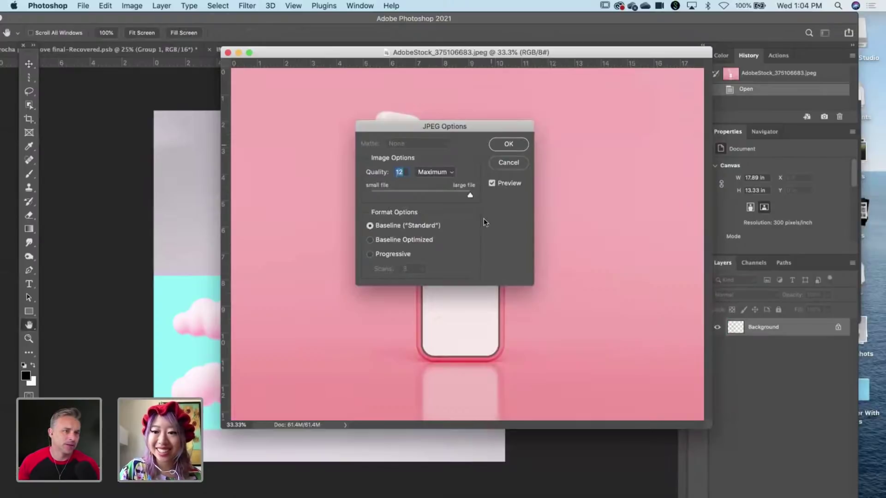
left_click(510, 144)
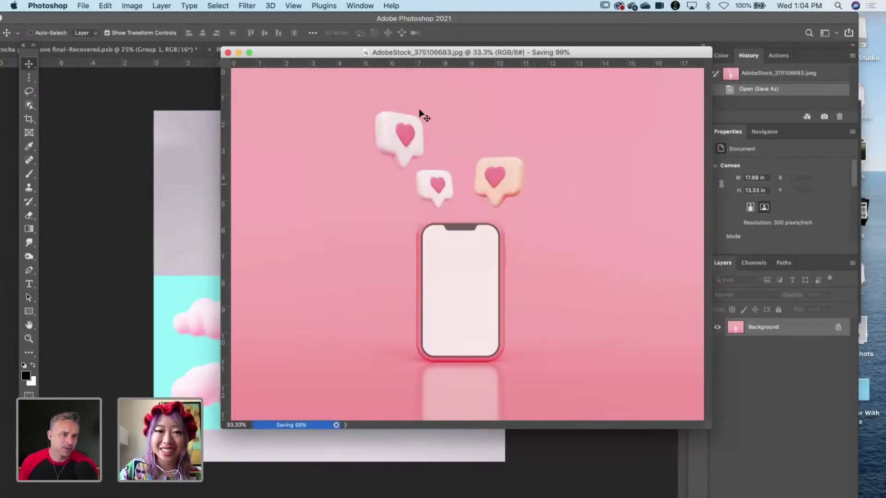
Move the floating AdobeStock_375106683.jpg window off the composite and minimize it.
left_click_drag(266, 57, 375, 147)
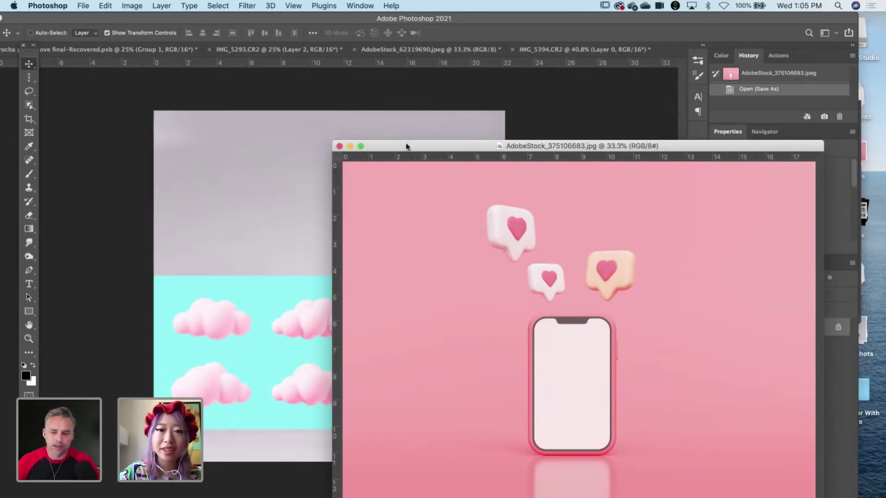
left_click_drag(407, 146, 566, 150)
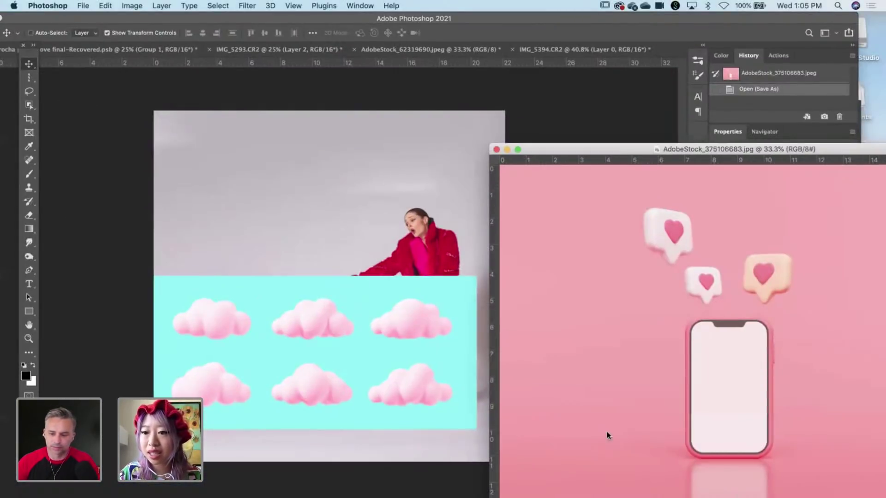
key("super+m")
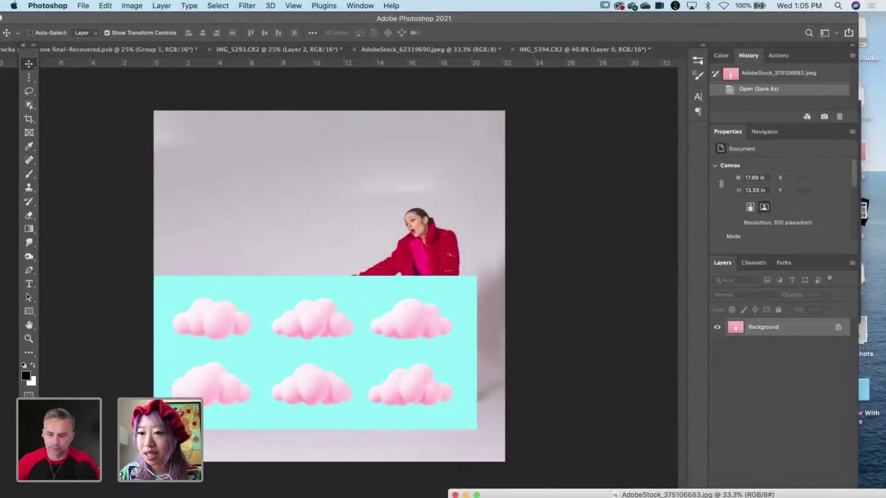
Shift the Photoshop window aside to reveal the desktop and place AdobeStock_375106683.jpg from it into the IMG_5293.CR2 composite.
left_click_drag(833, 18, 760, 14)
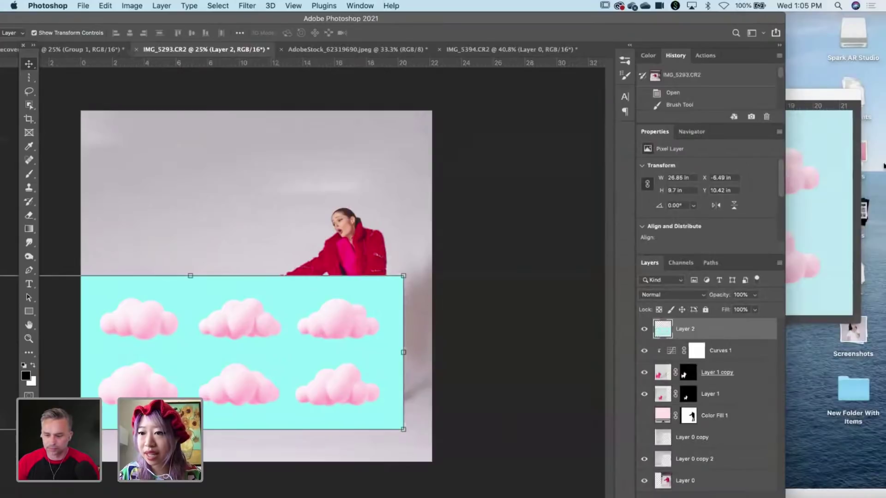
left_click(864, 152)
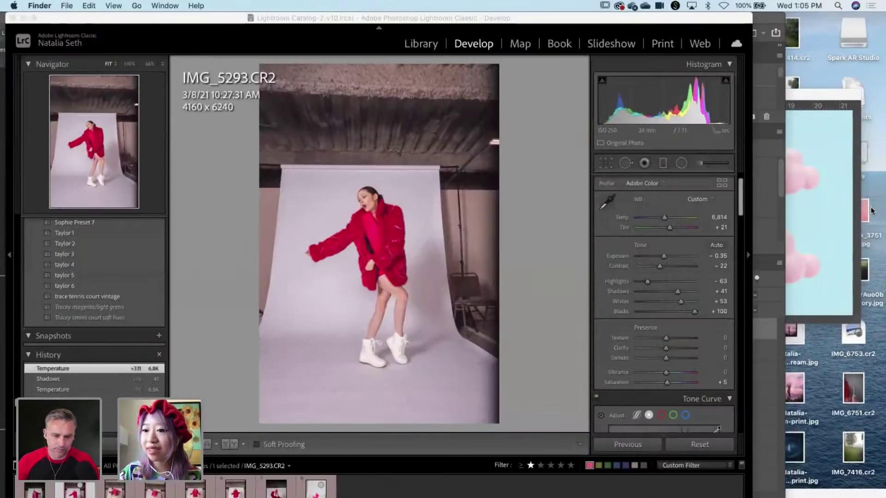
left_click_drag(866, 216, 885, 217)
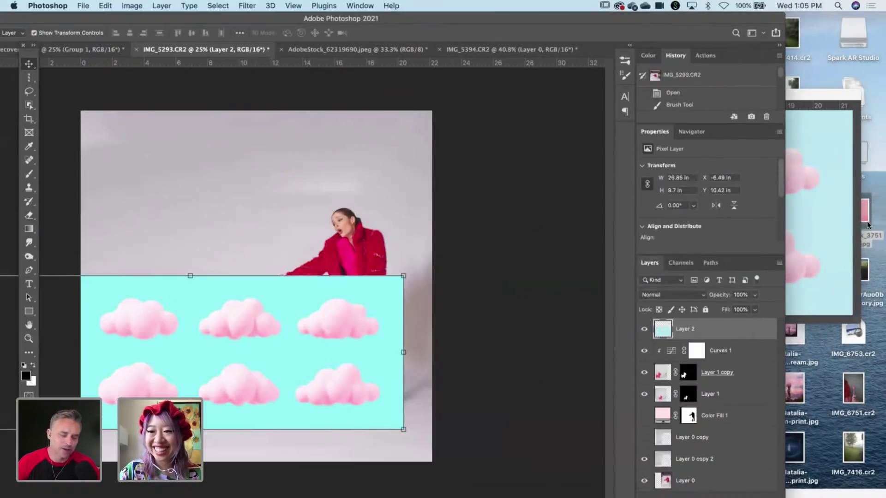
left_click_drag(868, 226, 400, 300)
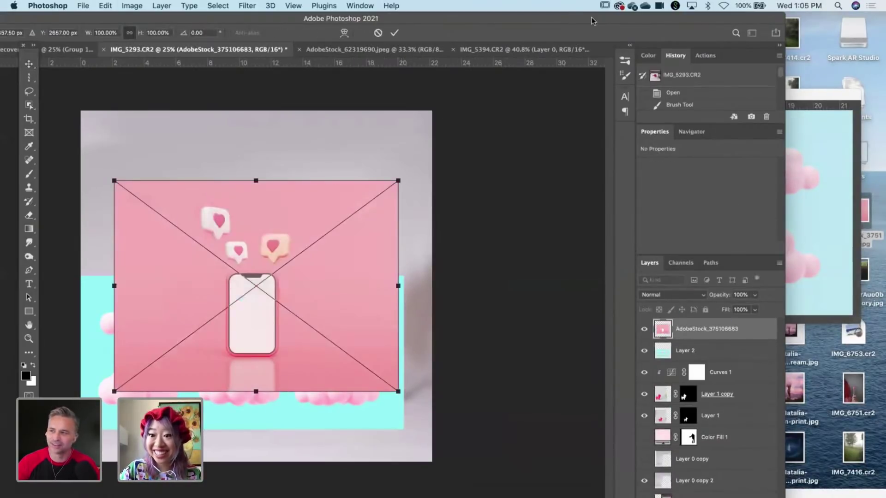
Scale the placed phone picture to about 181.56%, lower its opacity to 55%, and reposition it over the composite with its upper edge on the canvas edge.
double_click(670, 18)
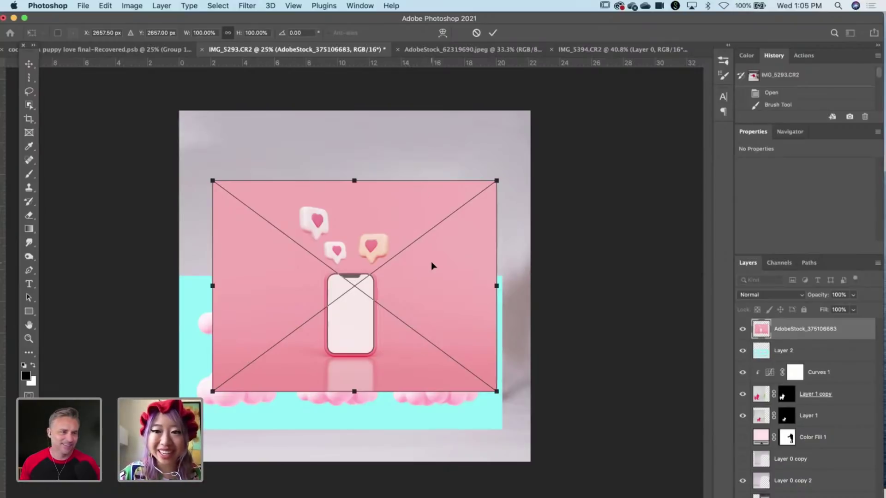
left_click_drag(353, 180, 365, 233)
left_click_drag(821, 301, 801, 301)
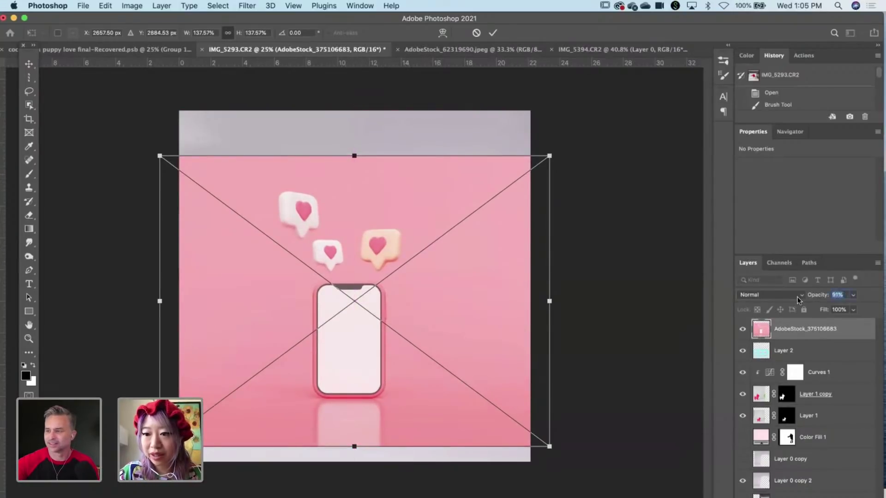
left_click_drag(355, 158, 356, 87)
left_click_drag(360, 215, 330, 238)
left_click_drag(326, 119, 325, 93)
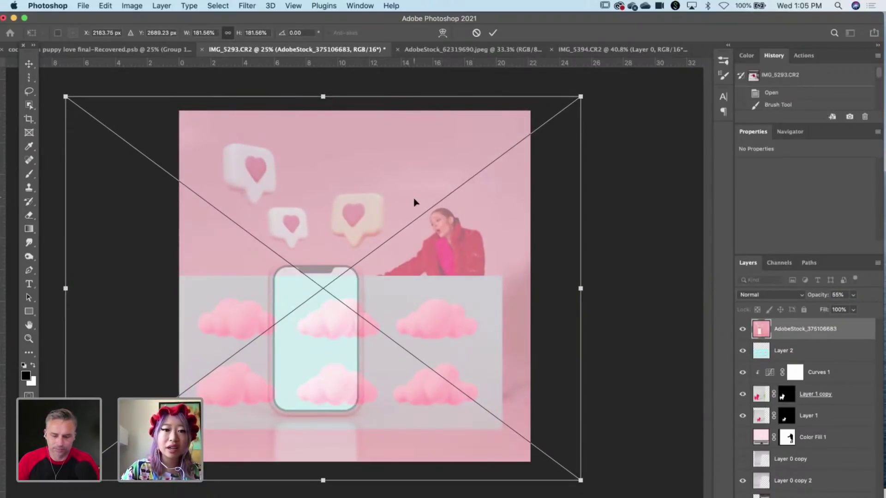
left_click_drag(414, 202, 480, 217)
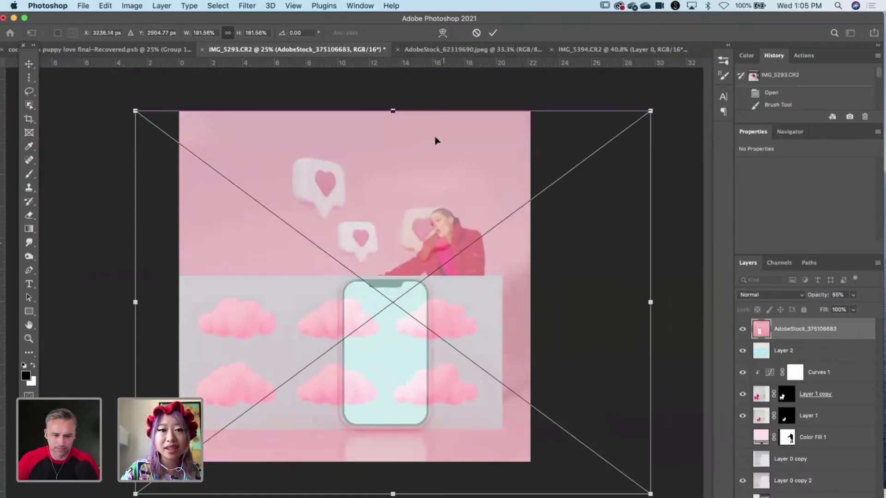
Scale down and reposition the placed AdobeStock_375106683 image over the composition, and set its opacity to 100%.
left_click_drag(392, 111, 390, 69)
left_click_drag(389, 203, 372, 256)
left_click_drag(373, 99, 373, 221)
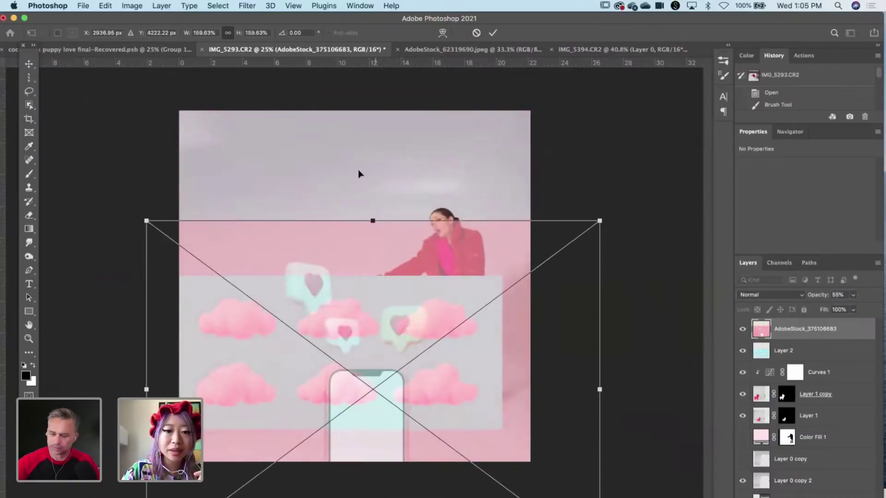
left_click_drag(362, 277, 372, 234)
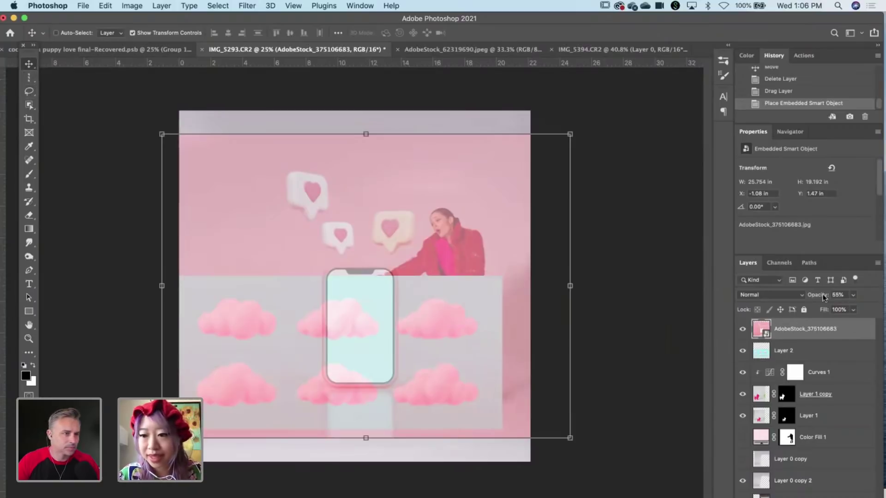
key("0")
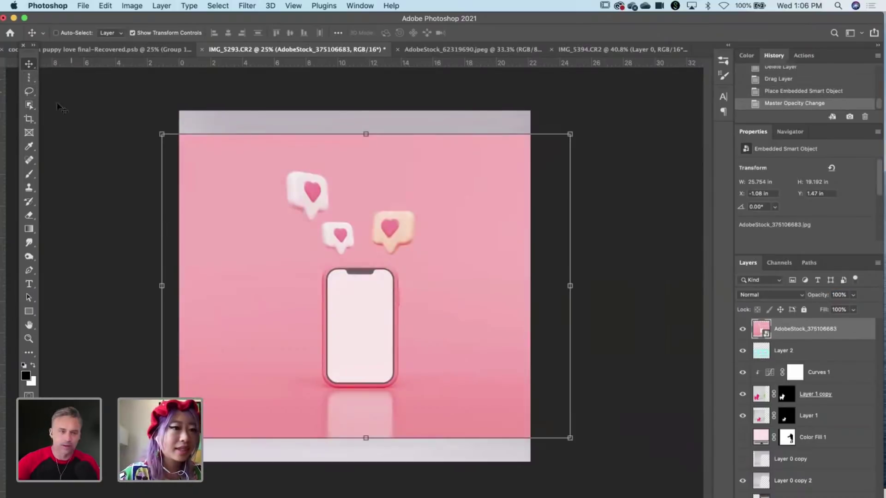
Select the three heart speech bubbles above the phone with the Object Selection tool.
left_click(29, 105)
left_click_drag(275, 157, 458, 262)
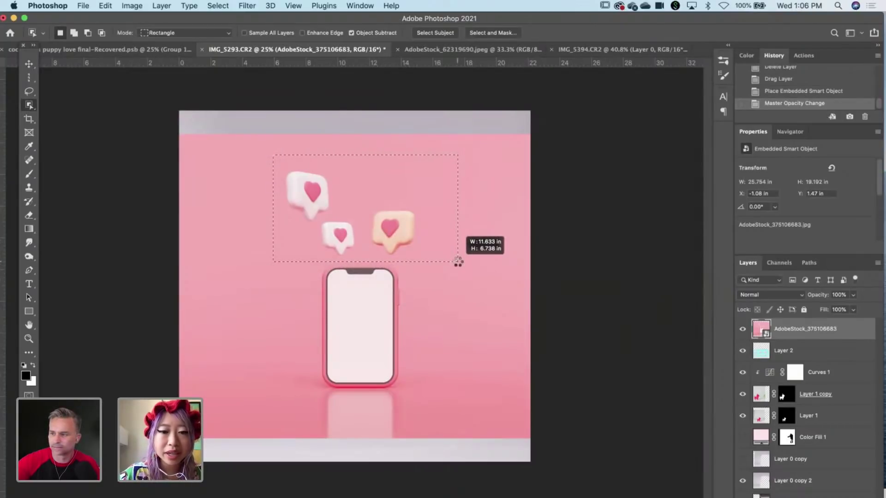
left_click_drag(458, 261, 457, 261)
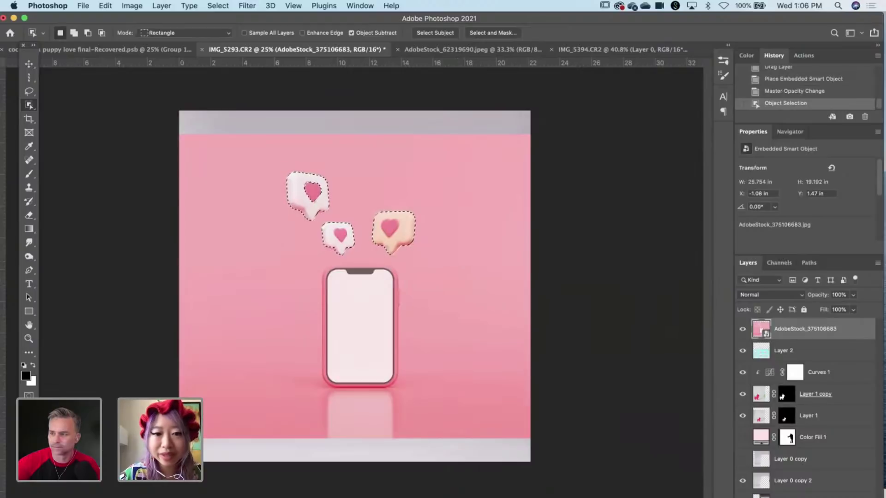
Add the large white bubble's missing heart with Quick Selection and mask the image to the corrected bubble selection.
left_click(804, 497)
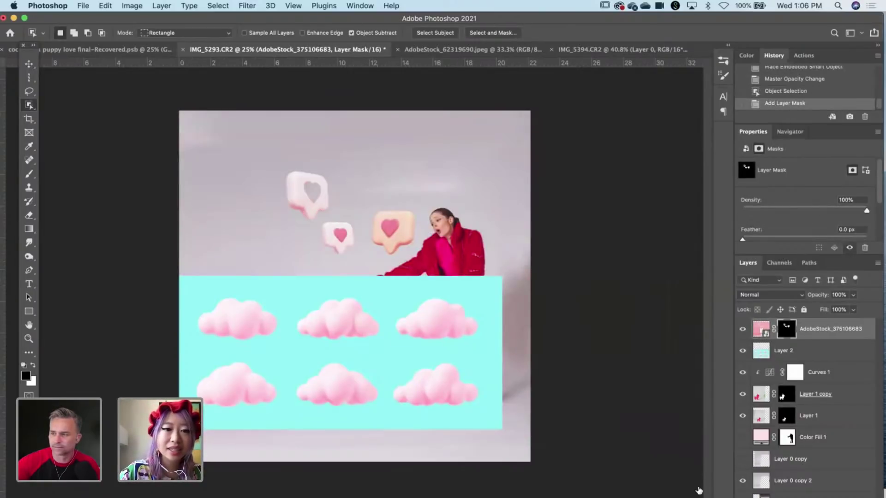
key("super+z")
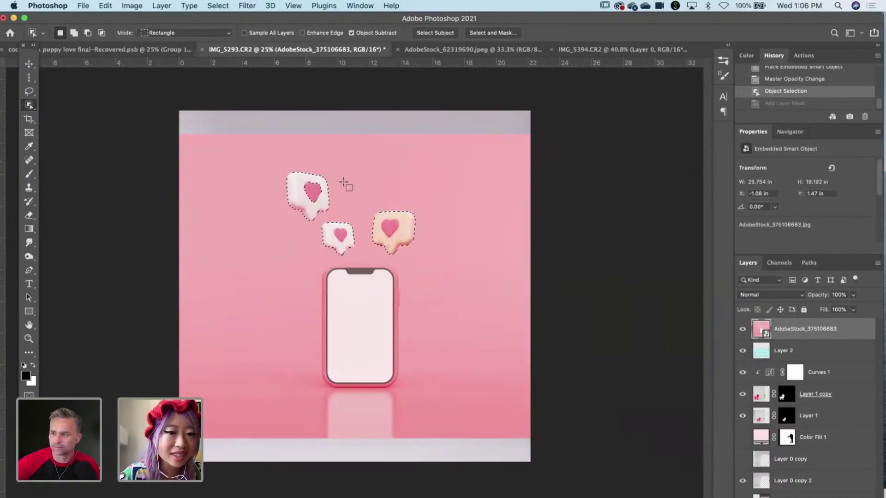
right_click(29, 105)
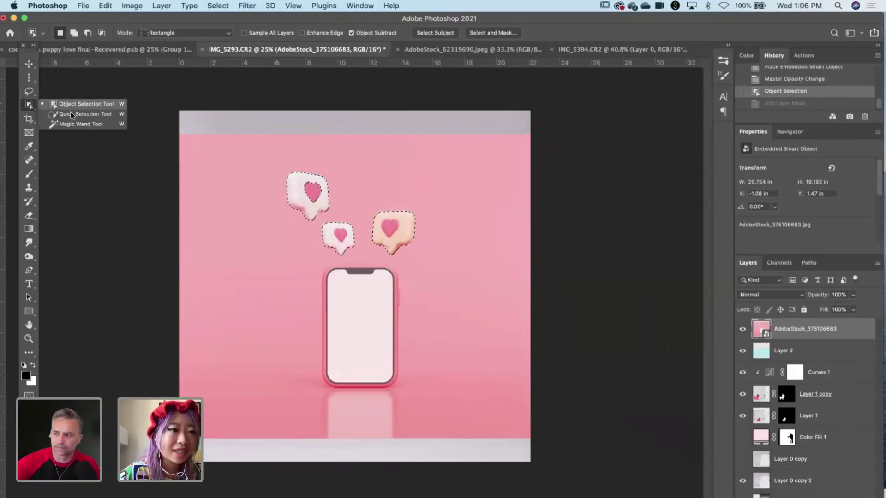
left_click(70, 111)
left_click(78, 33)
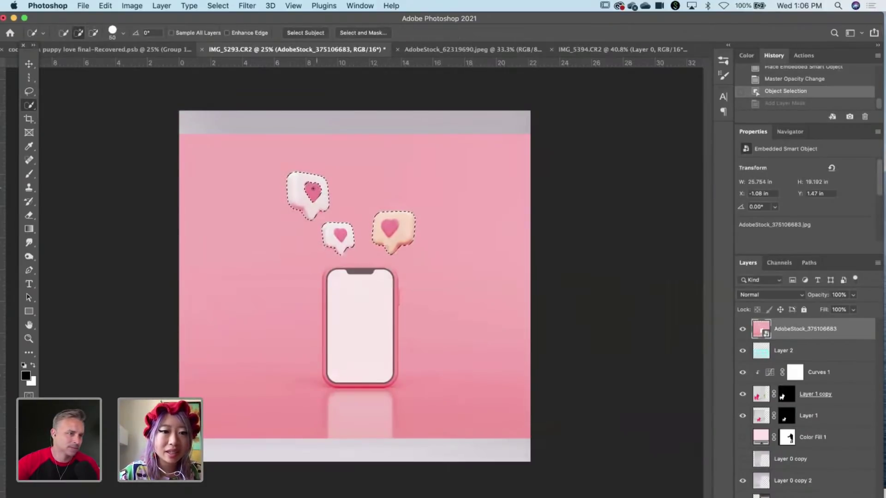
left_click(320, 197)
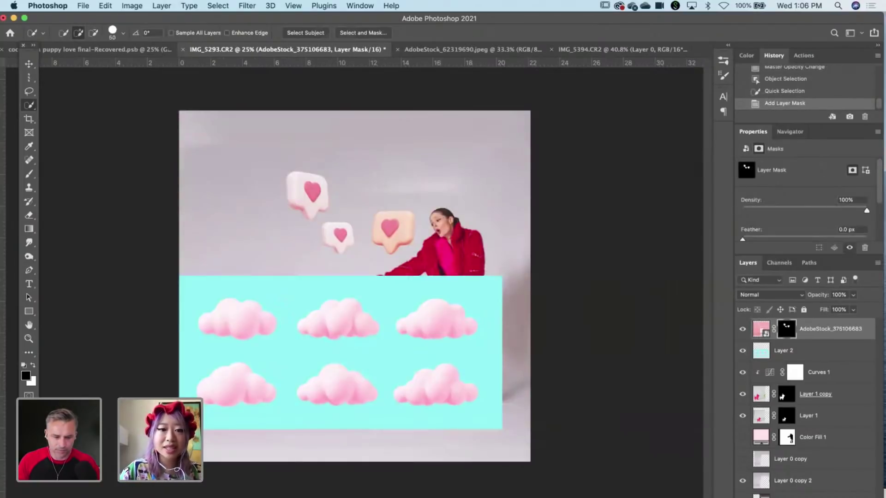
Hide Layer 2 and move the masked bubbles down and to the left, above the dogs.
left_click(28, 66)
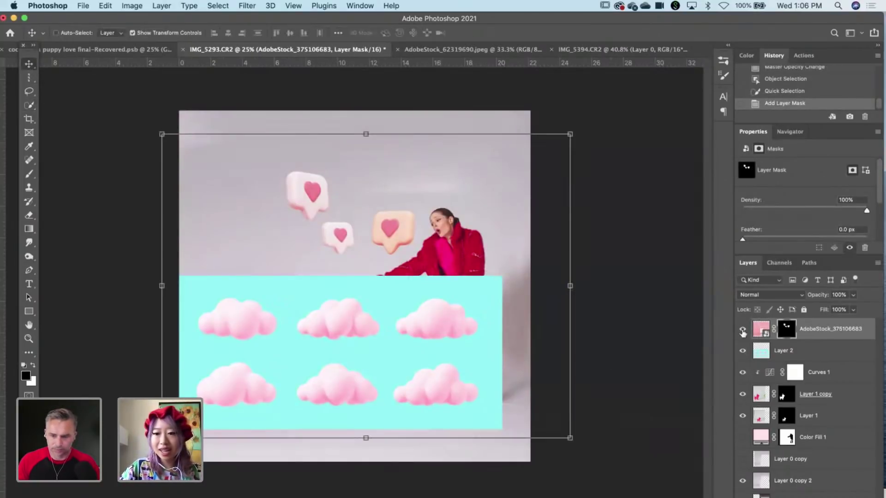
left_click(743, 351)
left_click_drag(415, 284, 372, 314)
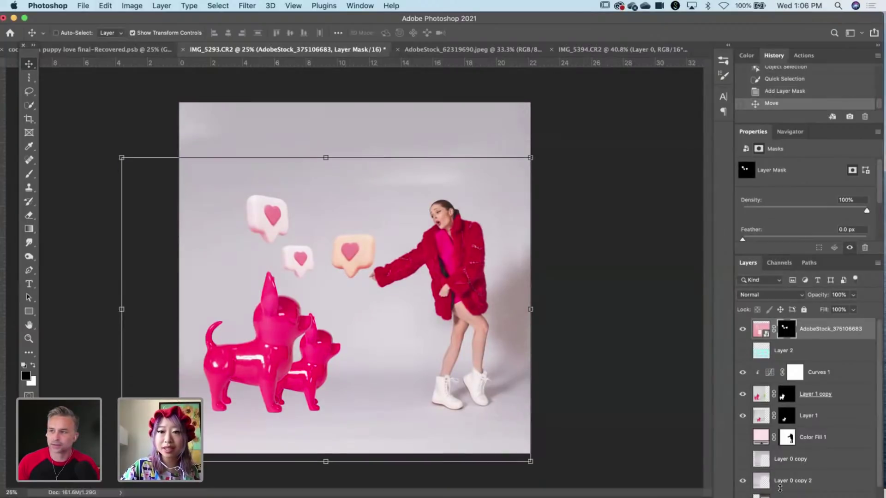
left_click_drag(780, 488, 781, 497)
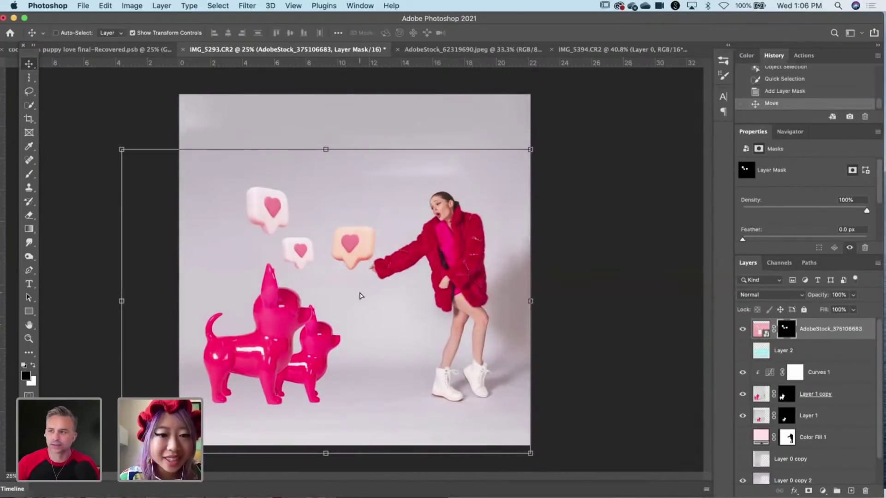
Enlarge the heart bubbles to about 133.6% and flip them horizontally, placing them above the dogs.
left_click_drag(359, 292, 361, 268)
left_click_drag(326, 123, 348, 84)
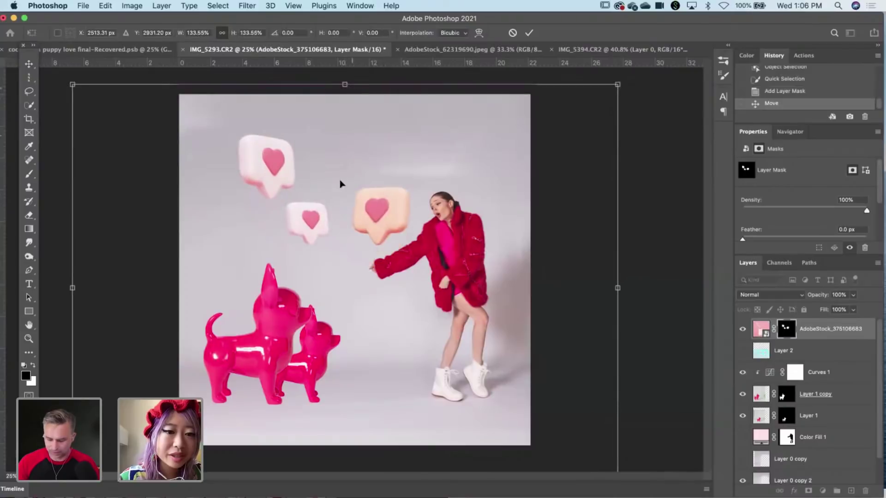
right_click(338, 222)
left_click(403, 402)
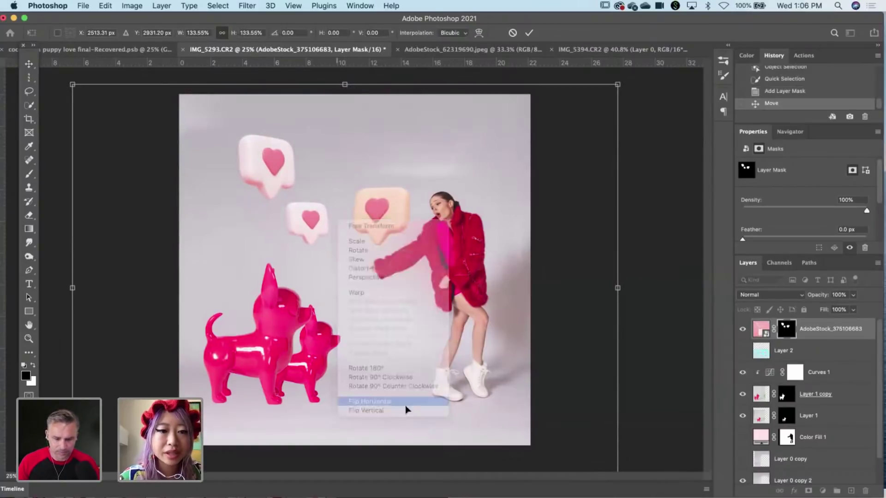
left_click_drag(482, 314, 403, 338)
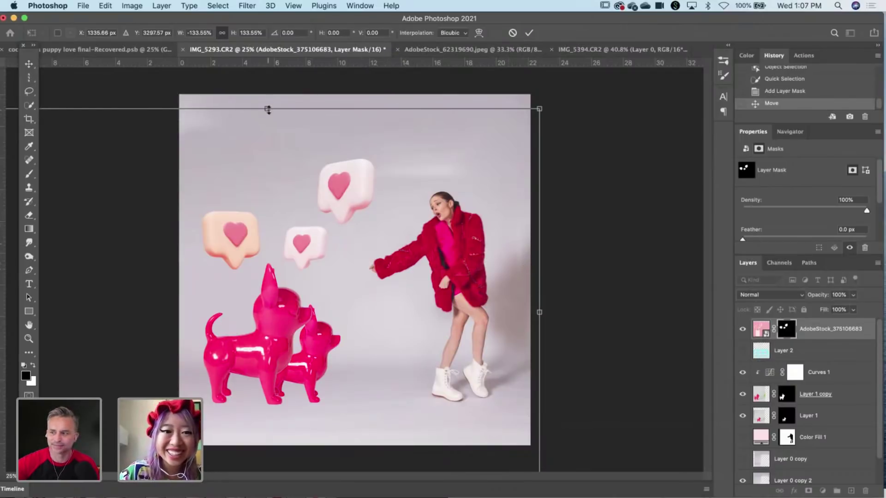
Scale the bubbles to 141.5% and flip them back horizontally, with the peach bubble overlapping the woman's coat.
left_click_drag(268, 110, 362, 231)
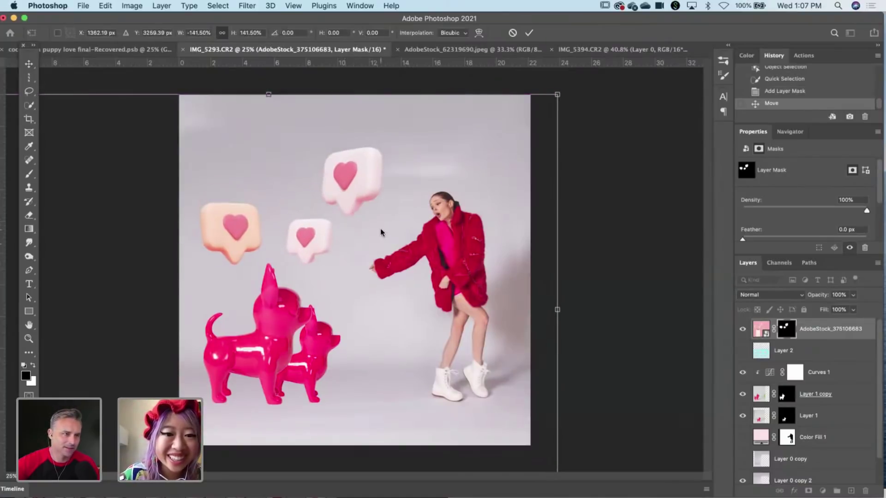
right_click(381, 232)
left_click(441, 408)
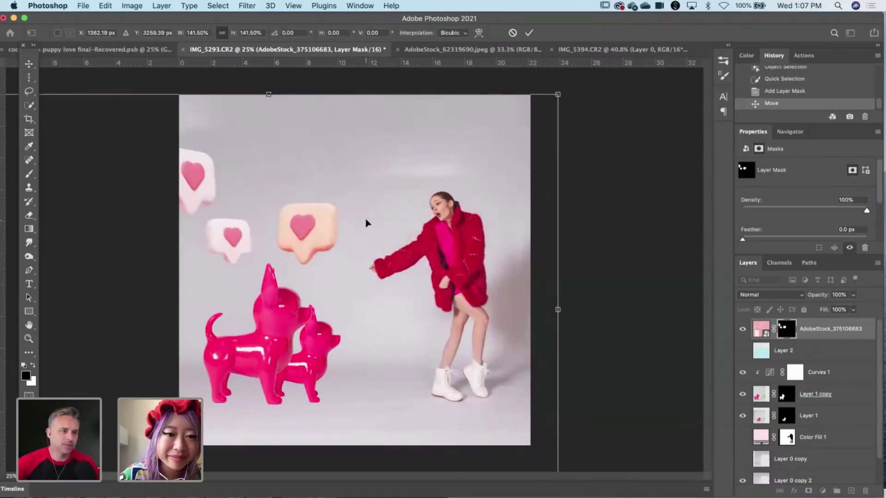
left_click_drag(366, 223, 475, 237)
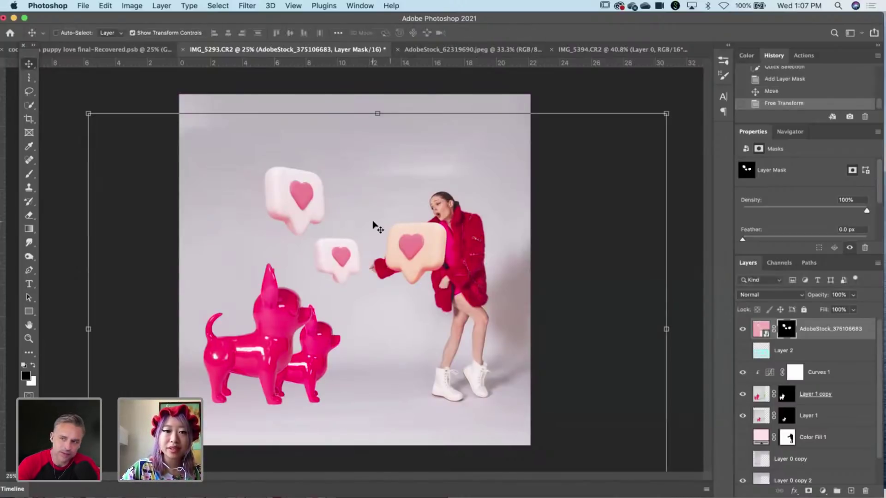
Set the Brush tool to a 51 px tip with a harder edge for retouching the bubble mask.
scroll(361, 257, "up", 6)
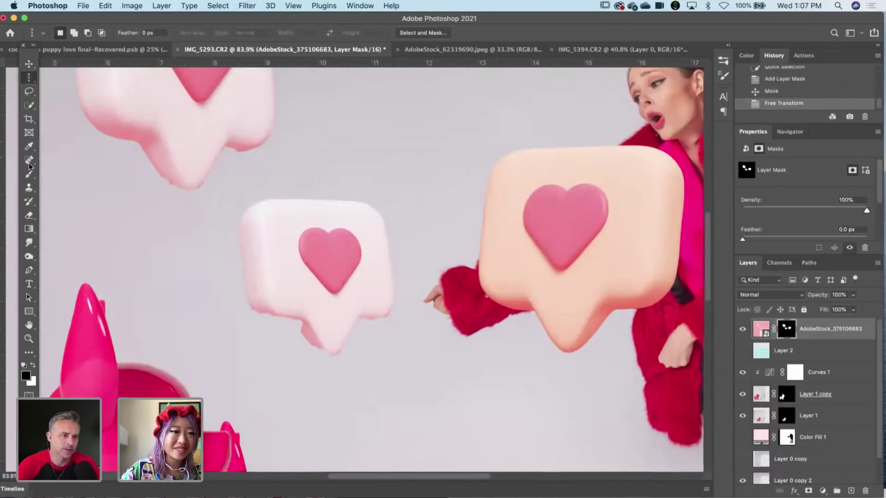
left_click(29, 173)
right_click(227, 183)
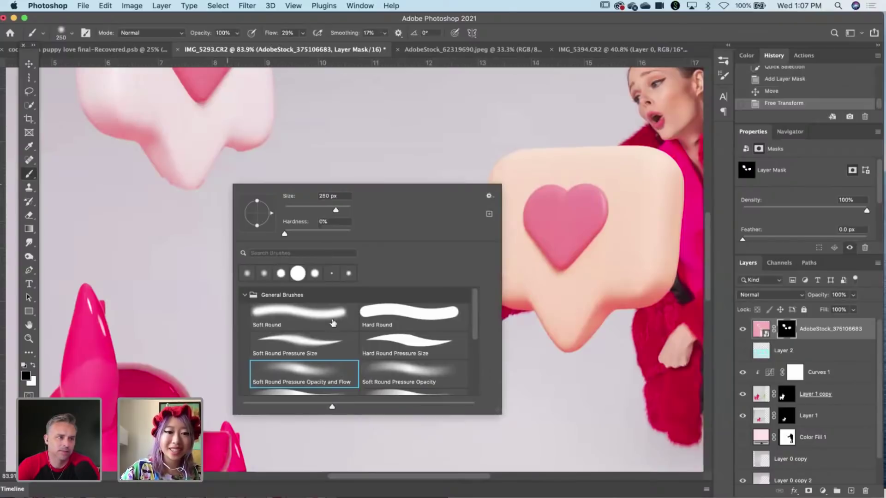
left_click(333, 231)
left_click_drag(314, 215, 300, 210)
left_click(306, 21)
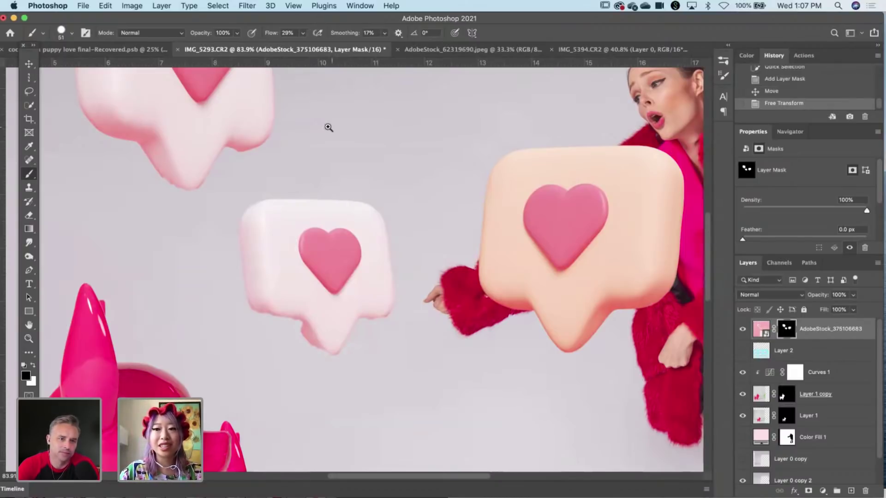
Paint white on the layer mask to restore the small white bubble's tail and lower-left edge.
scroll(328, 128, "down", 5)
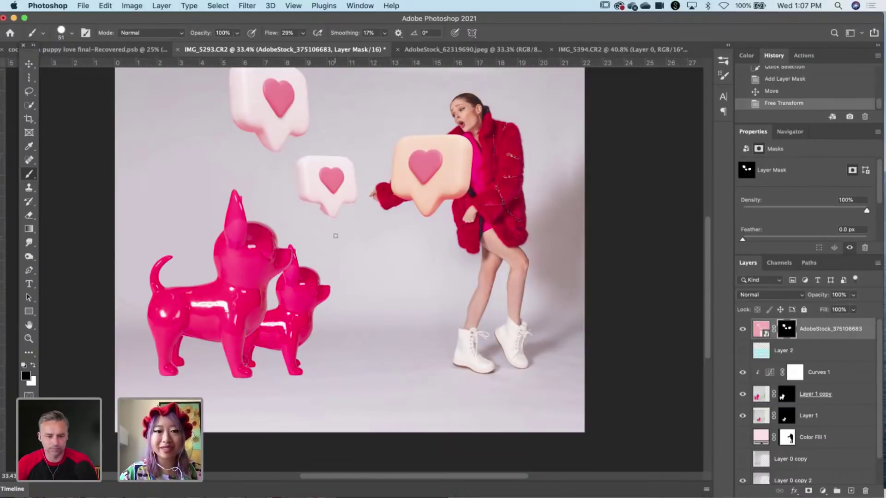
left_click_drag(325, 168, 325, 169)
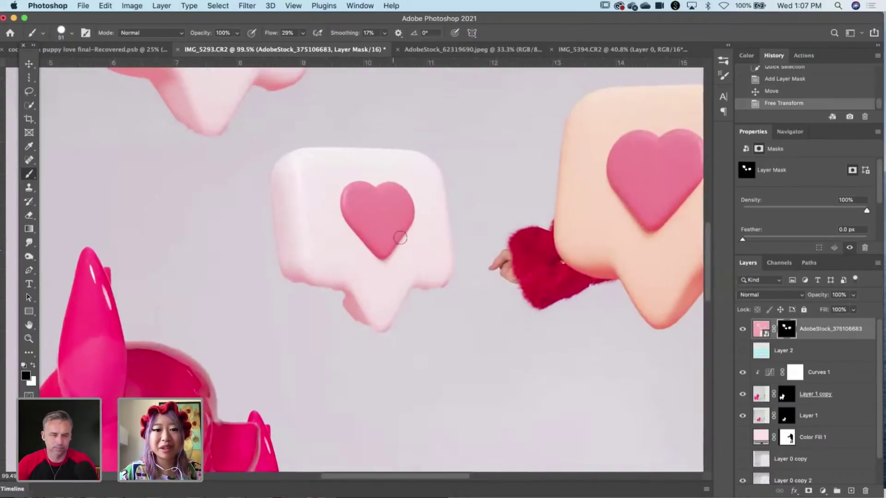
key("x")
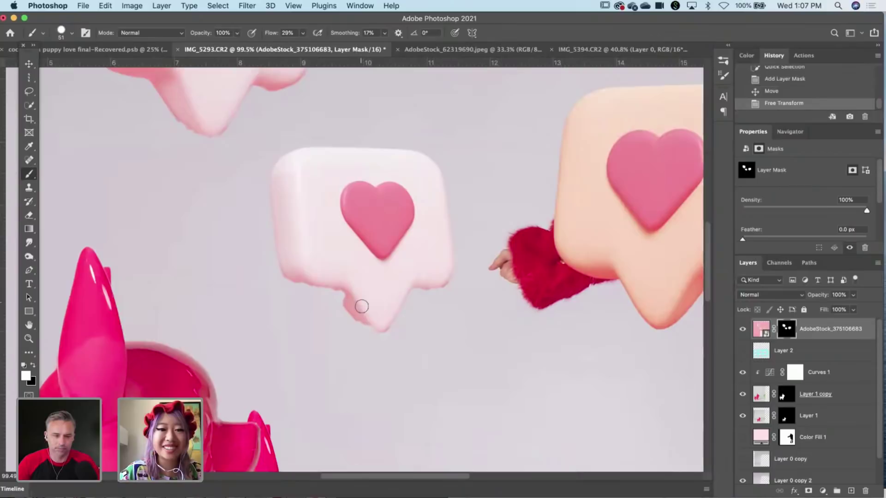
mouse_move(358, 301)
left_mouse_down()
mouse_move(338, 287)
mouse_move(367, 318)
mouse_move(340, 287)
mouse_move(353, 294)
left_mouse_up()
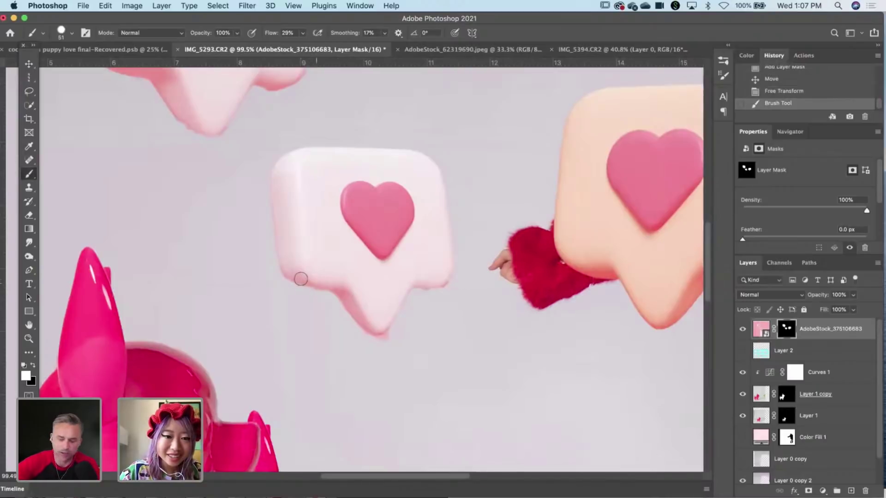
mouse_move(308, 281)
left_mouse_down()
mouse_move(291, 271)
mouse_move(305, 289)
left_mouse_up()
Paint black on the mask to trim the excess around the small bubble's tail tip and lower-left edge.
key("x")
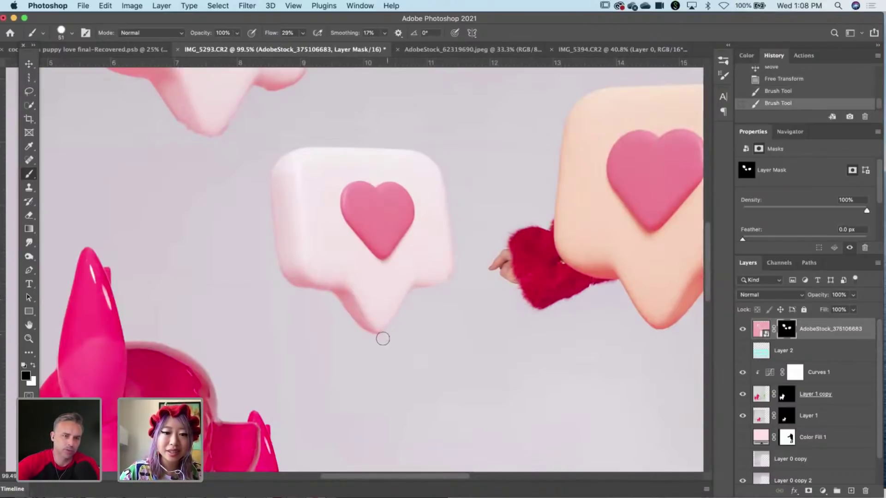
left_click_drag(374, 343, 289, 300)
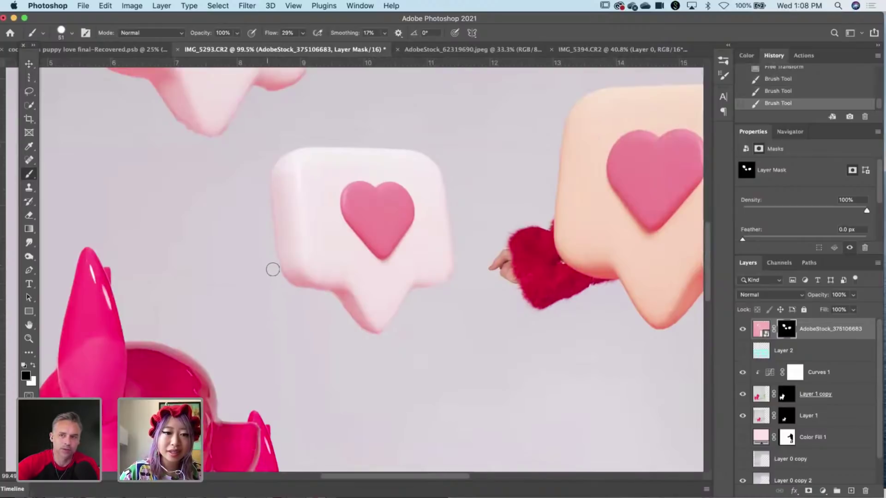
left_click_drag(271, 263, 271, 255)
Clean up the mask along the large white bubble's tail and lower edges with white and black paint.
scroll(270, 231, "up", 5)
scroll(270, 231, "left", 3)
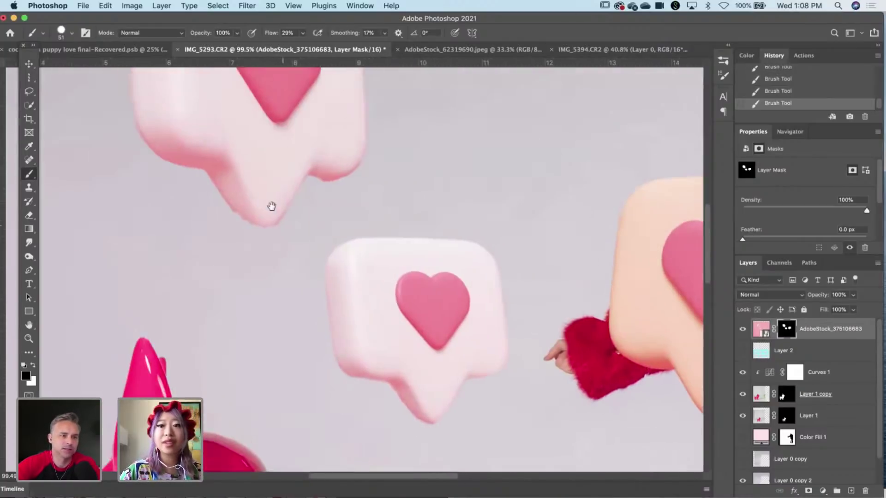
key("x")
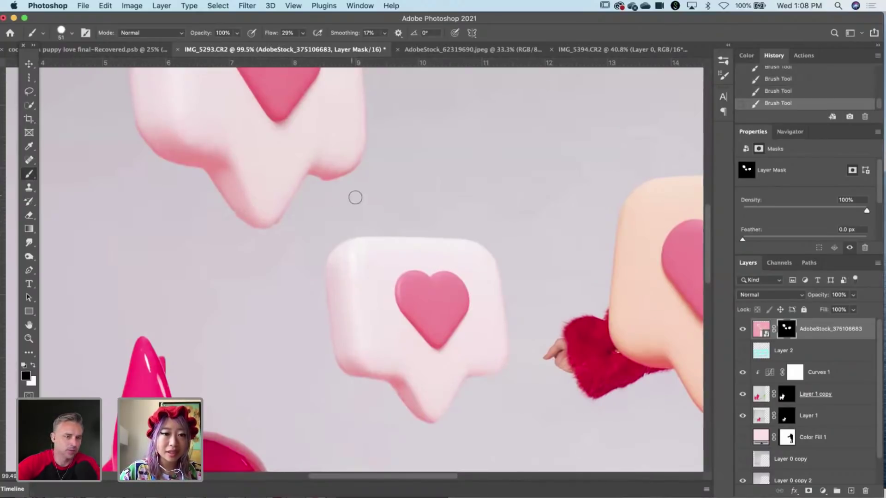
key("x")
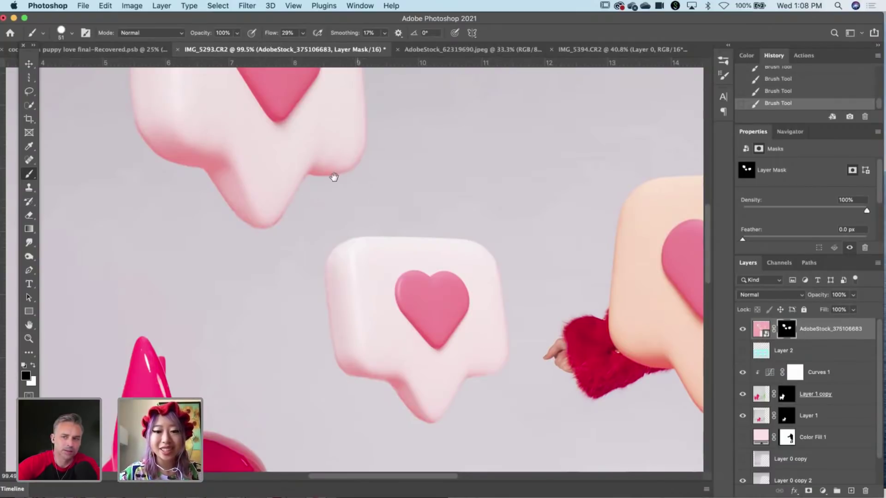
Inspect the mask edges of the large white bubble and the peach bubble.
left_click_drag(334, 177, 398, 259)
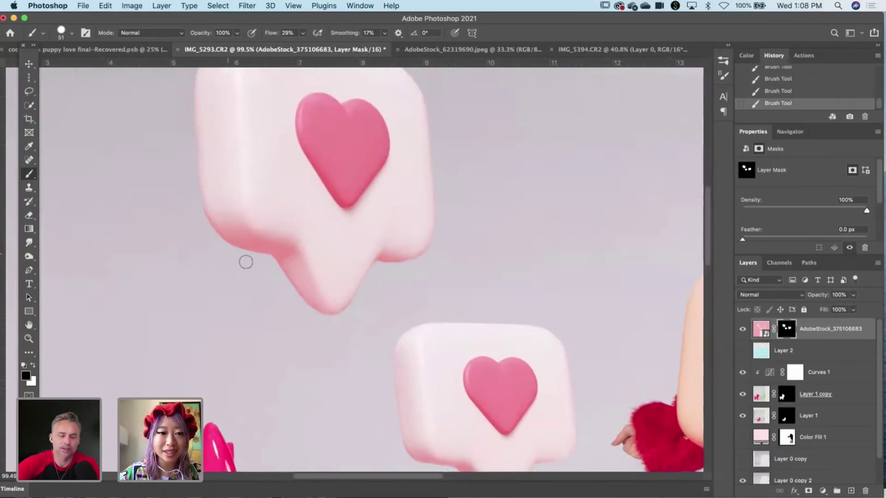
scroll(346, 192, "down", 10)
scroll(346, 192, "right", 10)
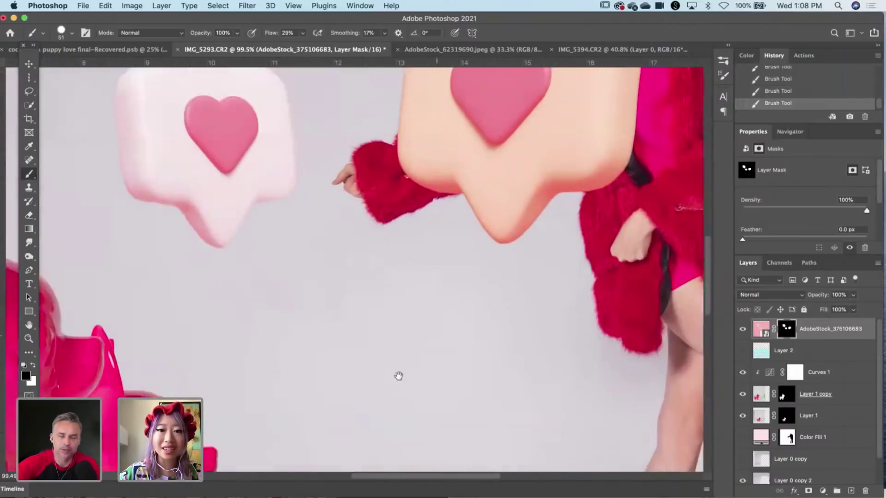
scroll(398, 376, "up", 4)
scroll(398, 376, "right", 4)
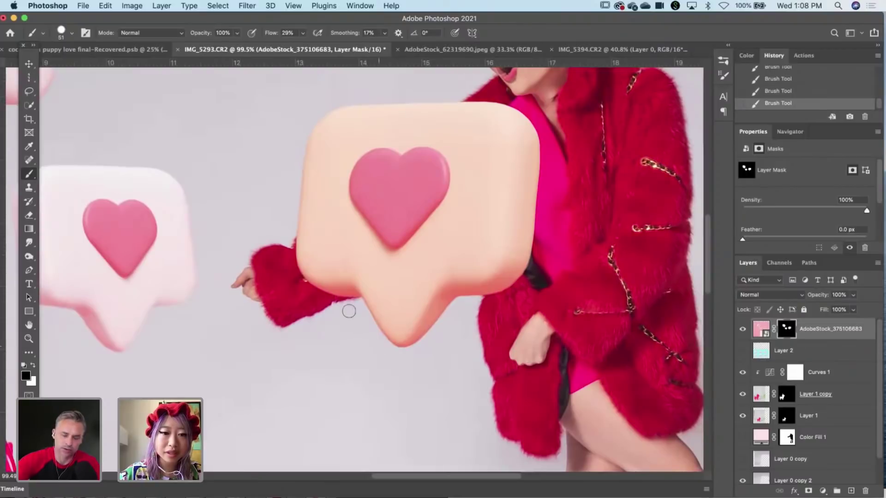
scroll(454, 272, "down", 5)
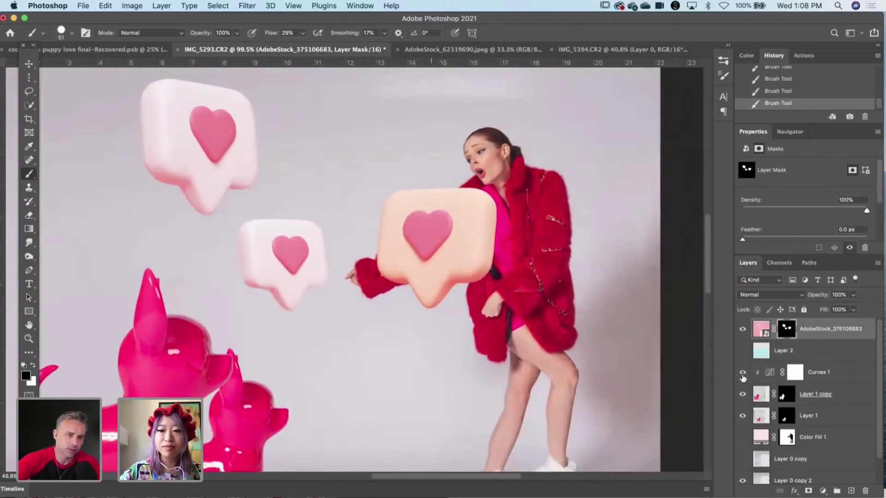
Refine the speech bubbles' layer mask in Select and Mask with Smooth set to 56.
double_click(787, 329)
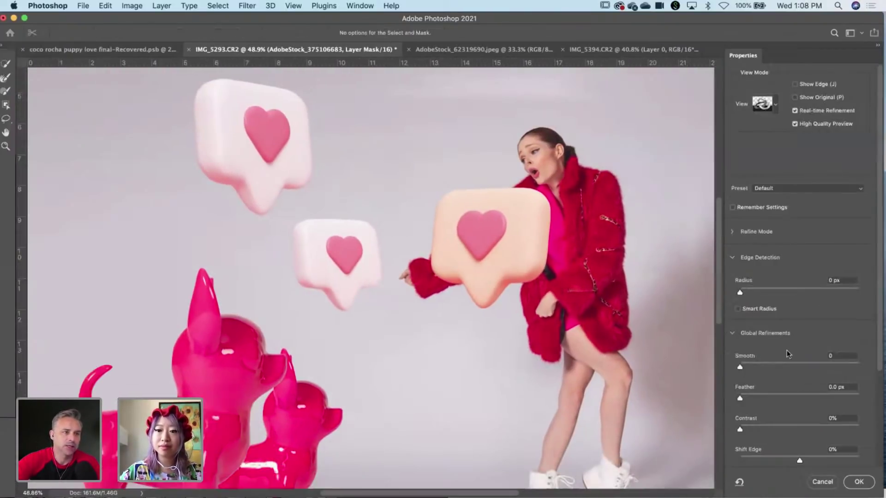
left_click_drag(786, 366, 790, 368)
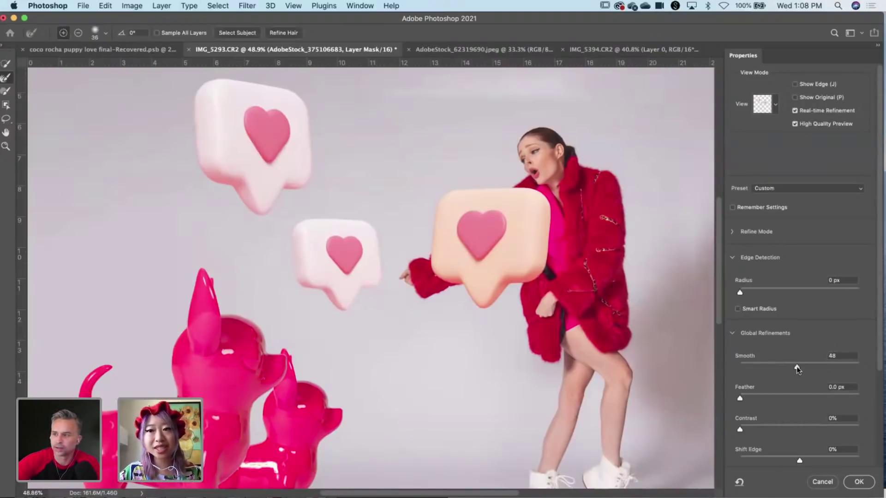
left_click(797, 368)
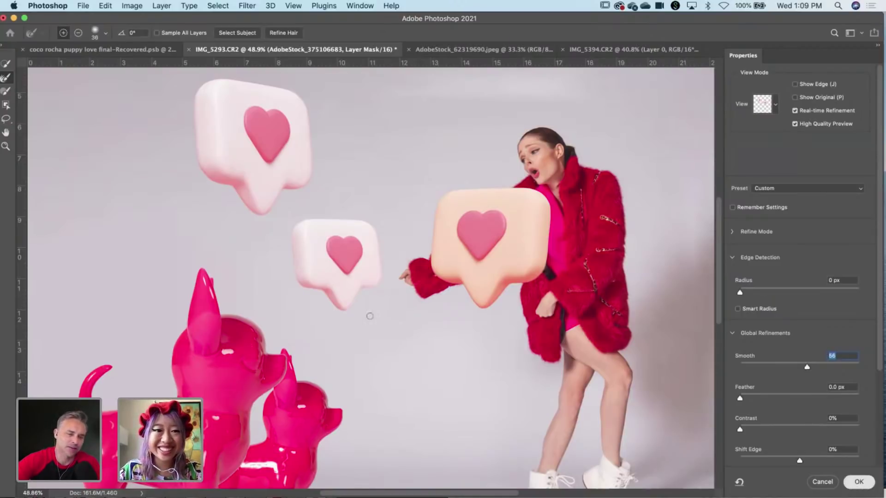
key("Return")
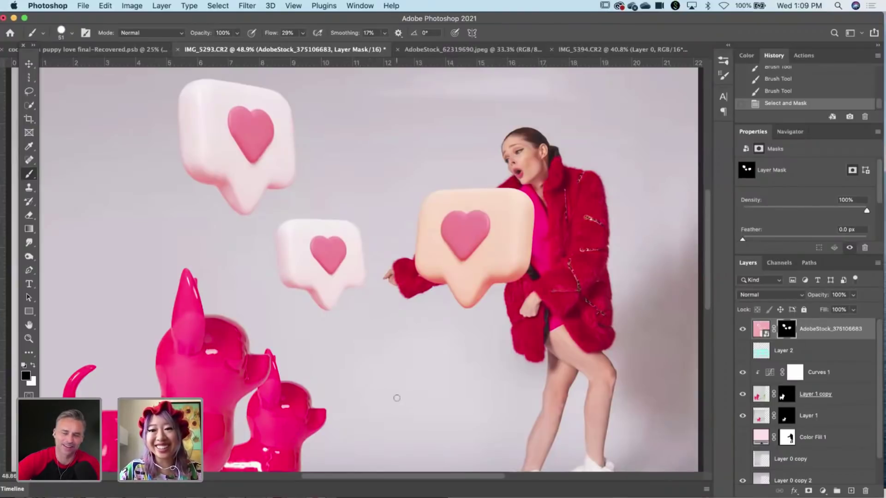
Rotate the three masked bubbles about 14° counterclockwise and position them between the dogs and the woman's hand.
left_click_drag(364, 254, 347, 261)
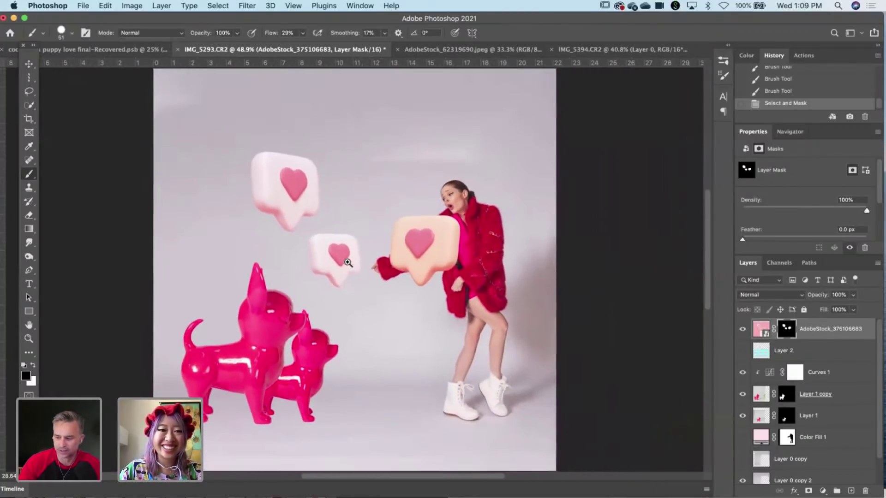
left_click(28, 65)
left_click_drag(286, 187, 278, 215)
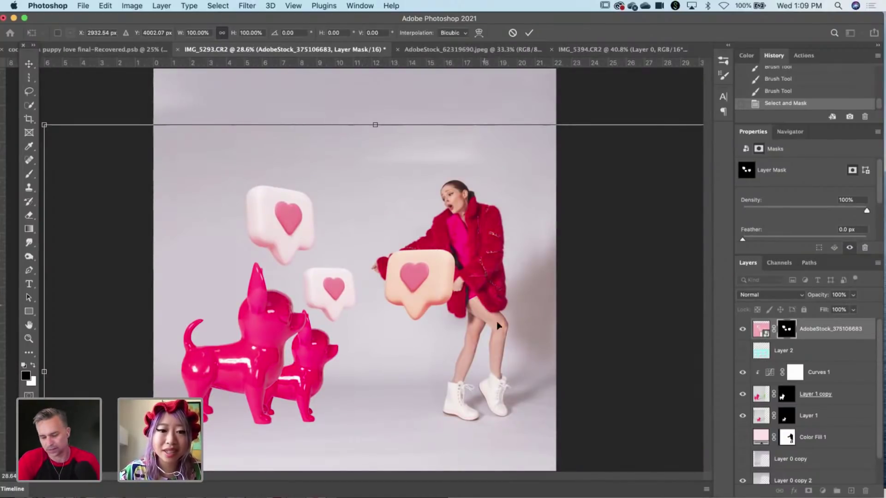
left_click_drag(436, 319, 405, 293)
left_click_drag(323, 86, 277, 74)
left_click_drag(308, 184, 349, 172)
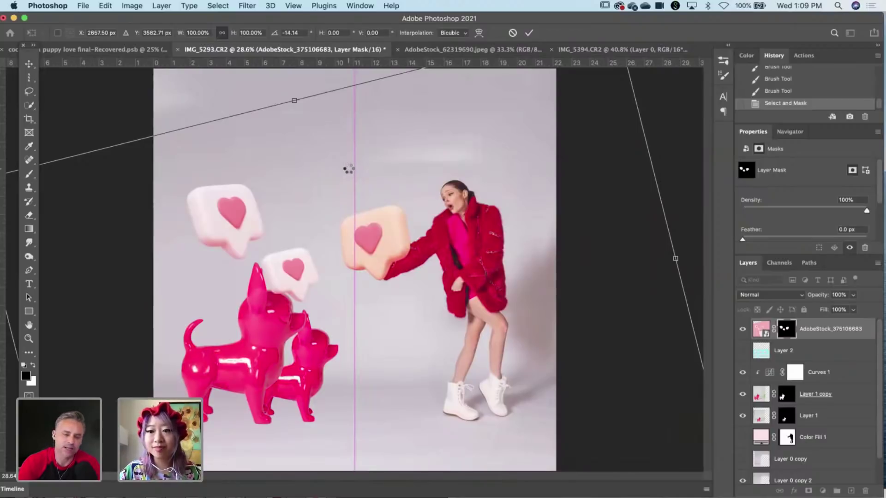
key("Return")
key("super+t")
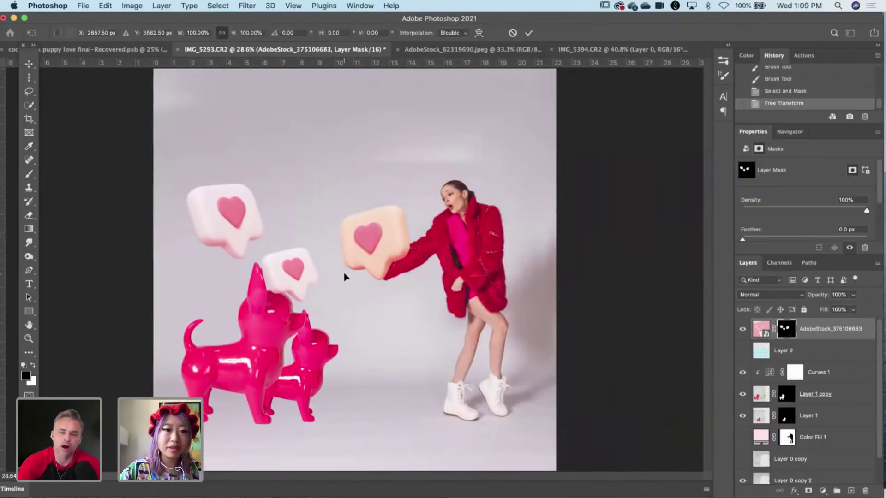
mouse_move(335, 256)
left_mouse_down()
mouse_move(336, 242)
mouse_move(337, 250)
left_mouse_up()
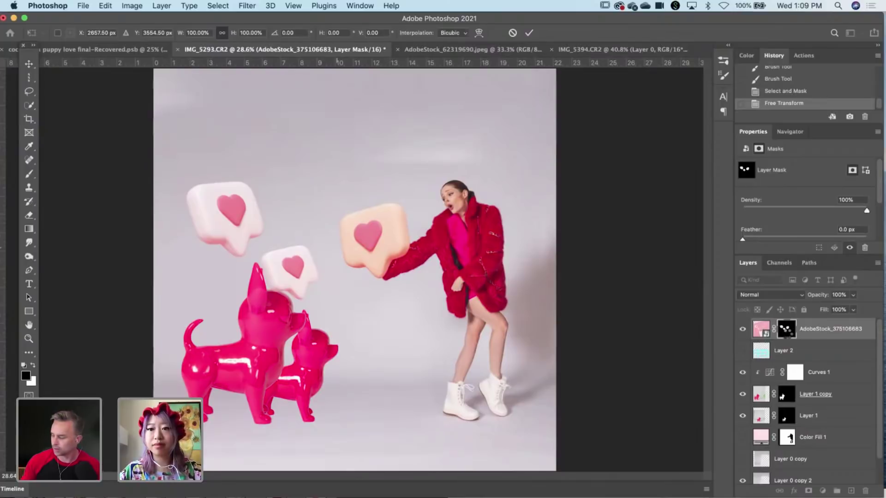
left_click(789, 336)
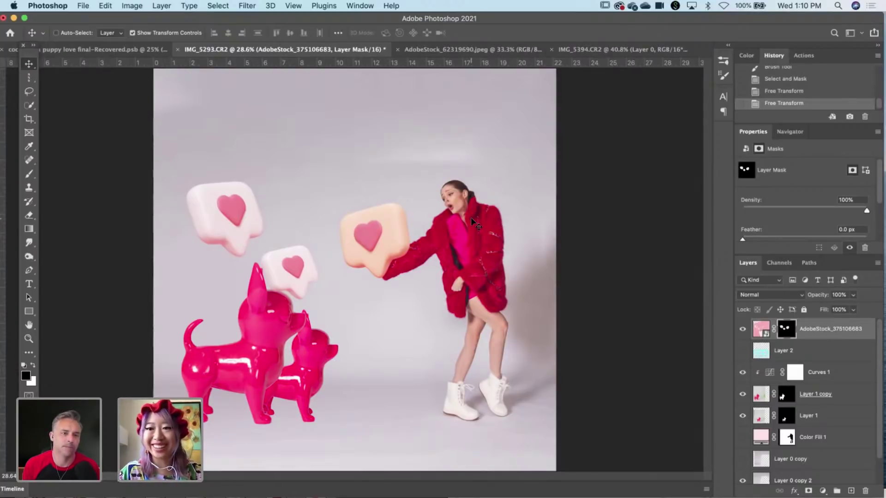
Convert the masked AdobeStock_375106683 bubble layer to a smart object.
right_click(783, 336)
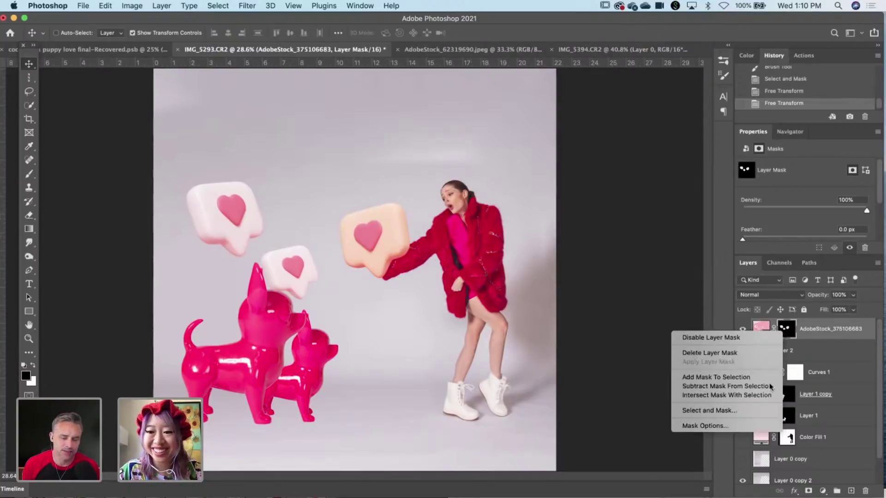
left_click(835, 328)
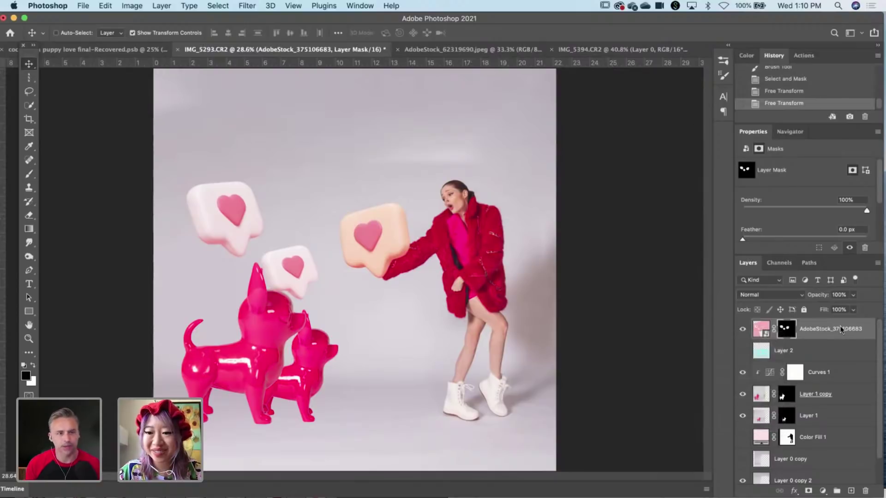
right_click(840, 326)
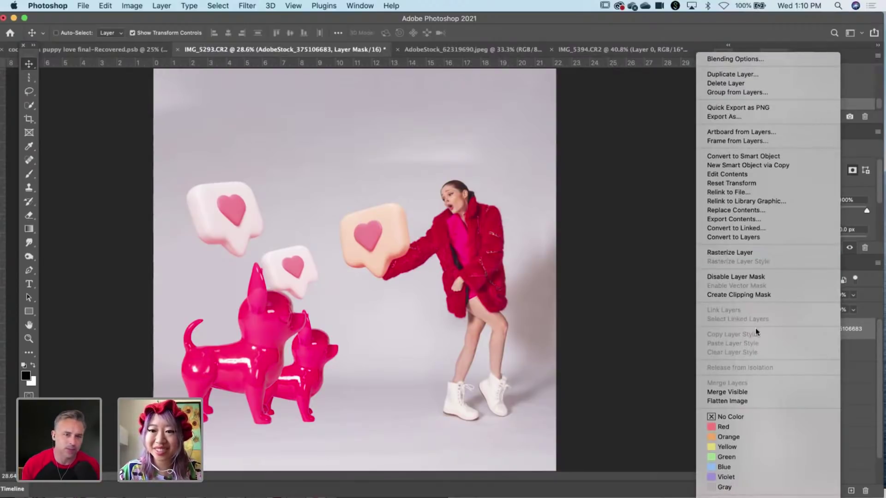
left_click(723, 156)
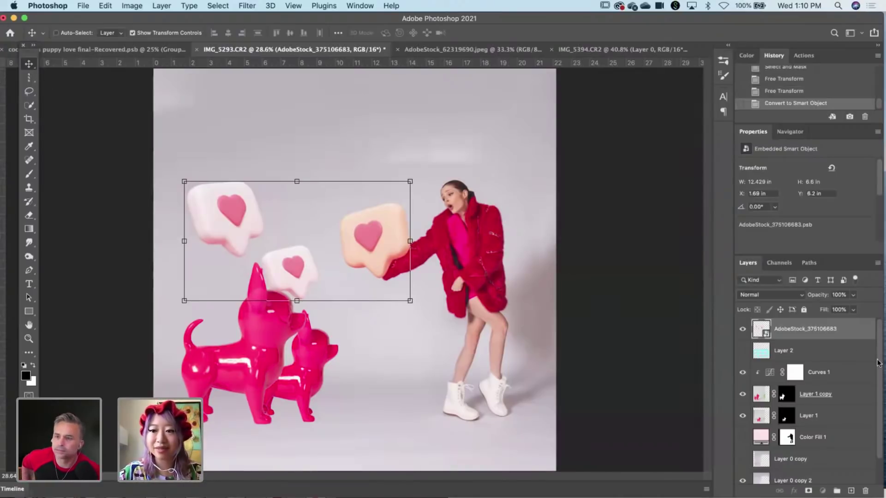
Rasterize the AdobeStock_375106683 smart object into a pixel layer.
right_click(843, 334)
left_click(618, 337)
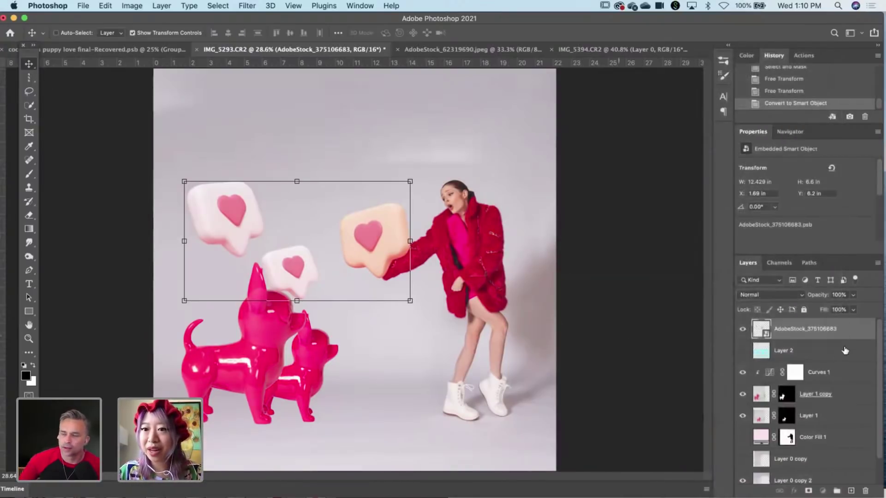
right_click(845, 350)
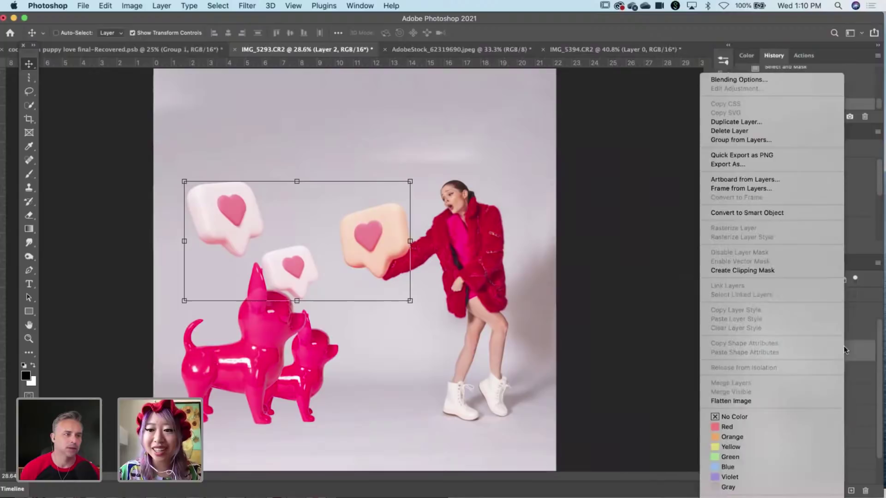
left_click(871, 338)
left_click(855, 326)
right_click(855, 326)
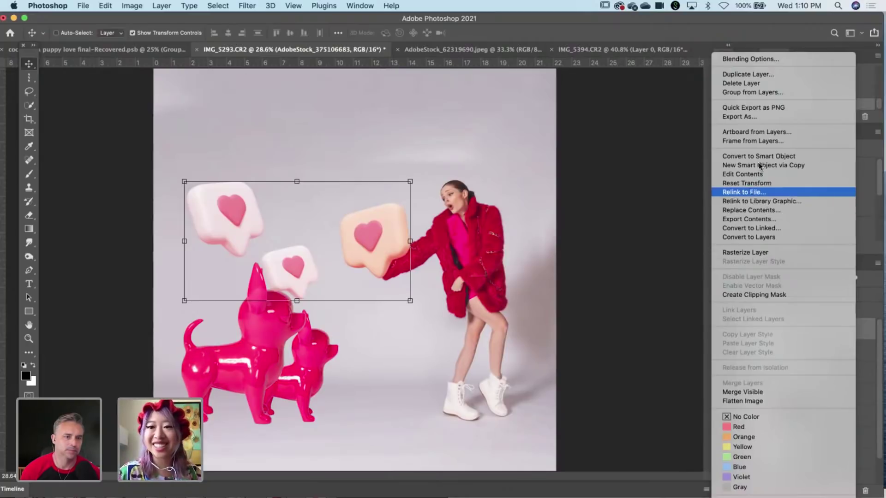
left_click(769, 253)
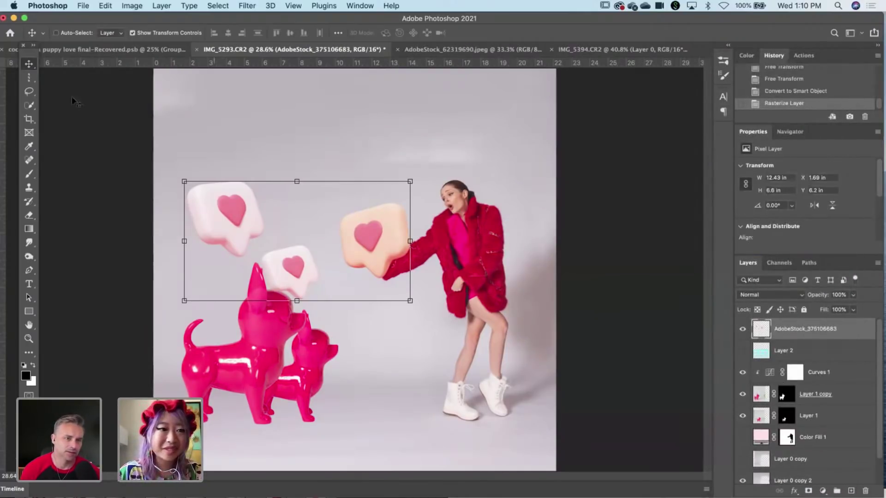
Draw a freehand lasso selection around the peach bubble near the woman's hand.
left_click(29, 91)
mouse_move(445, 197)
left_mouse_down()
mouse_move(320, 201)
mouse_move(347, 290)
mouse_move(455, 265)
left_mouse_up()
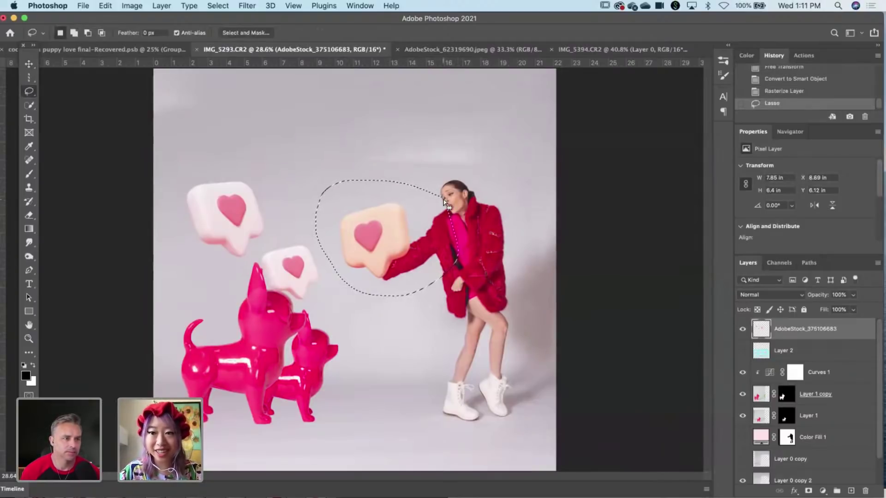
key("super+g")
key("super+t")
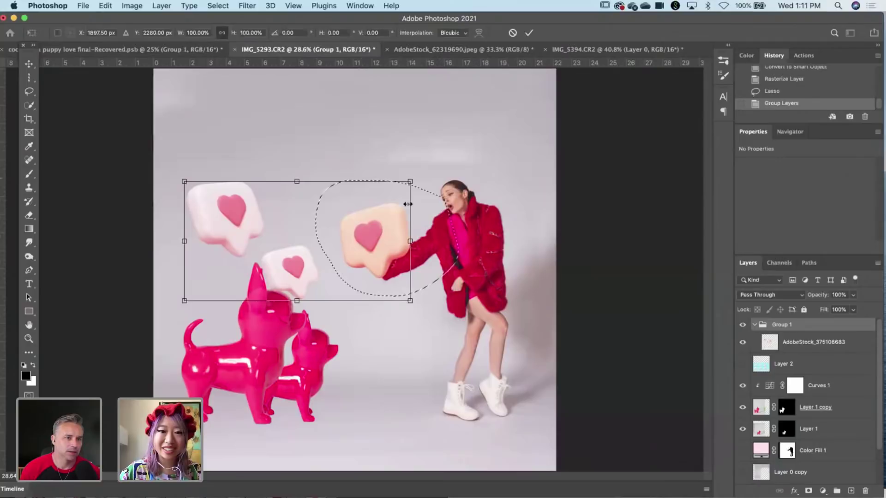
left_click(513, 34)
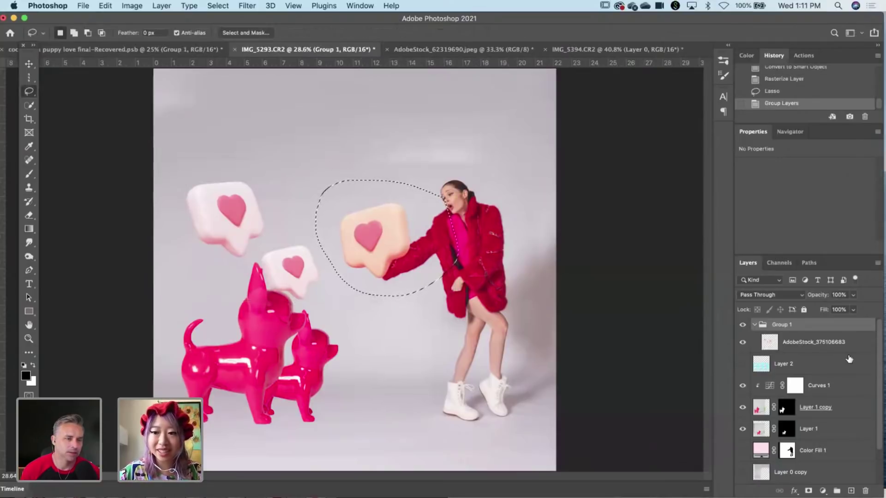
key("super+z")
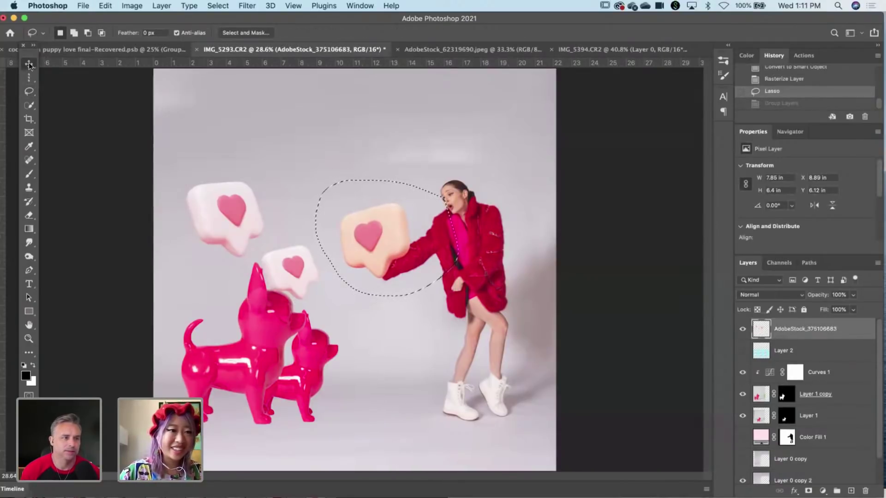
Move the peach bubble just above the woman's head, scale it to about 85.5%, and tilt it further counterclockwise.
key("v")
mouse_move(391, 255)
left_mouse_down()
mouse_move(402, 180)
mouse_move(440, 165)
mouse_move(434, 157)
left_mouse_up()
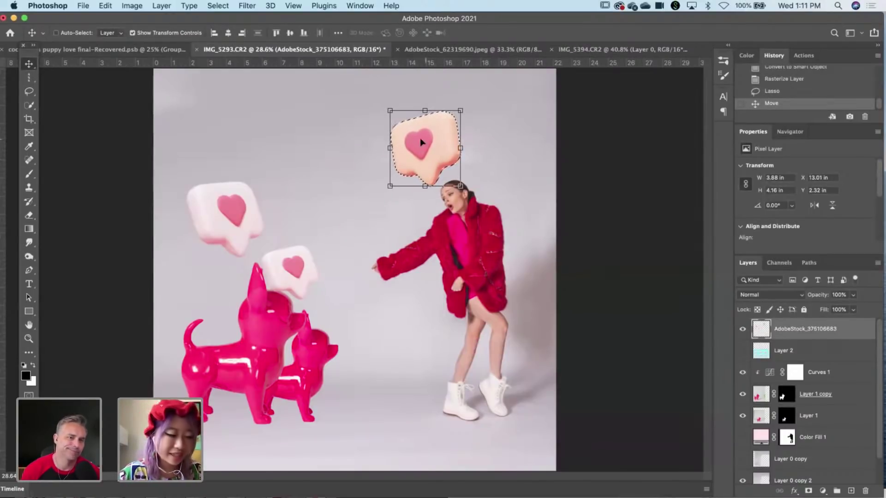
left_click_drag(465, 177, 416, 165)
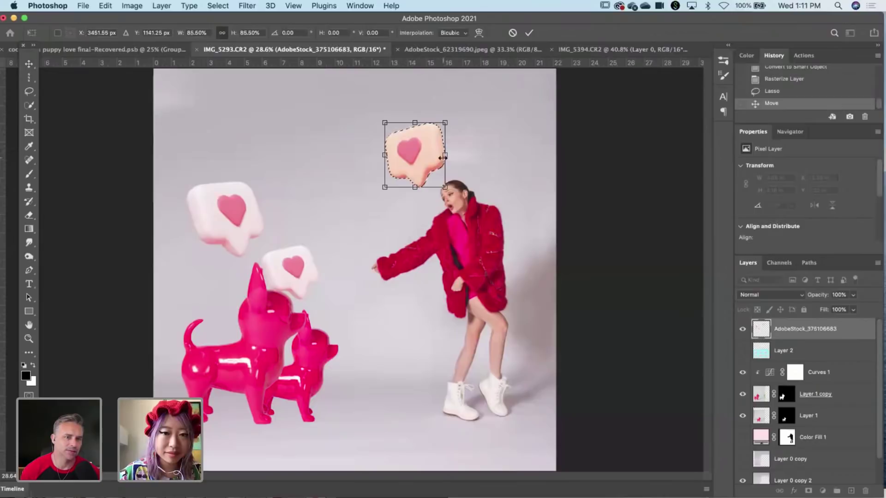
left_click_drag(470, 143, 469, 131)
left_click_drag(419, 152, 413, 154)
key("Return")
left_click_drag(409, 191, 415, 158)
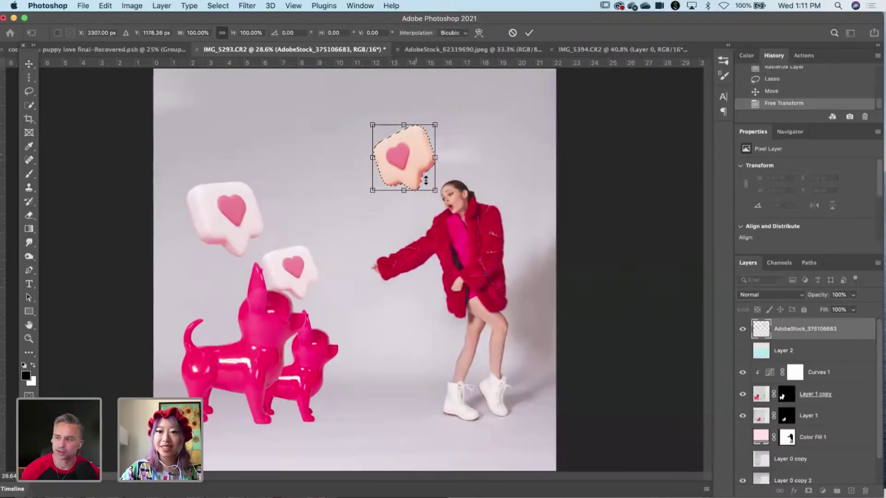
left_click_drag(433, 186, 432, 186)
left_click(31, 67)
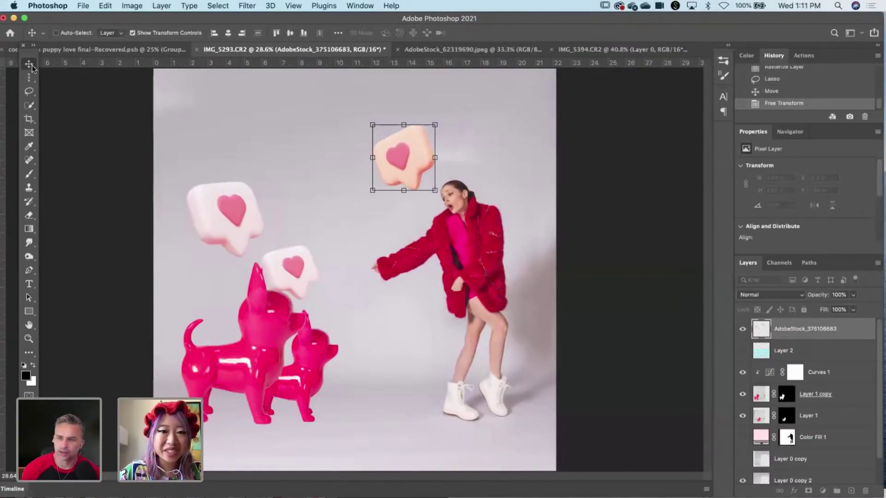
Lasso the small white bubble, rotate it about 34° clockwise, and move it away from the large dog's ear toward the woman.
left_click(29, 94)
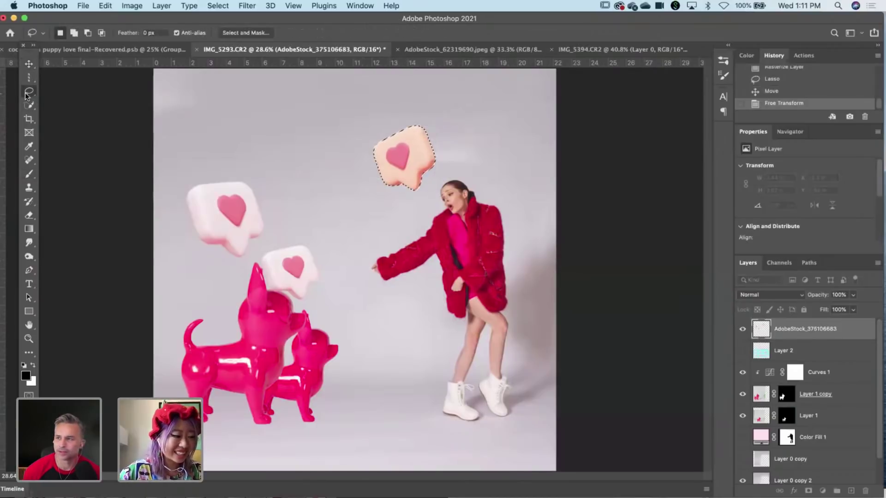
mouse_move(322, 226)
left_mouse_down()
mouse_move(271, 242)
mouse_move(251, 261)
left_mouse_up()
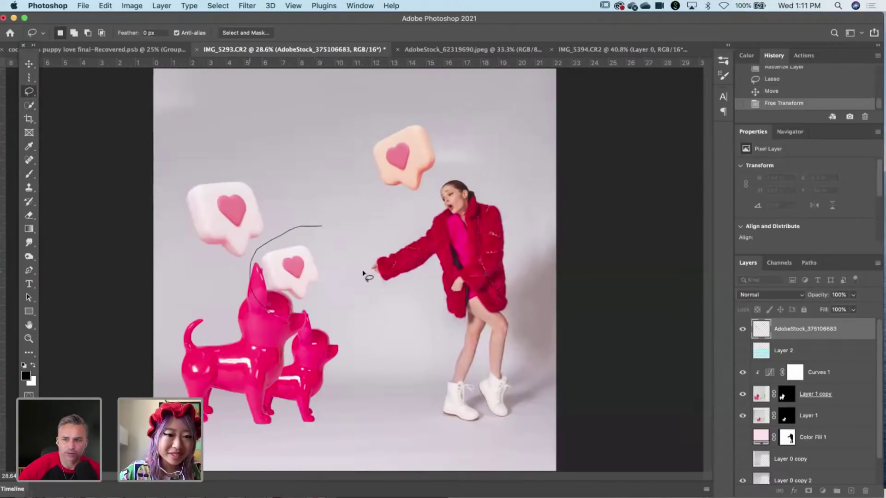
mouse_move(364, 276)
left_mouse_down()
mouse_move(322, 231)
mouse_move(330, 194)
mouse_move(366, 225)
left_mouse_up()
key("ctrl+t")
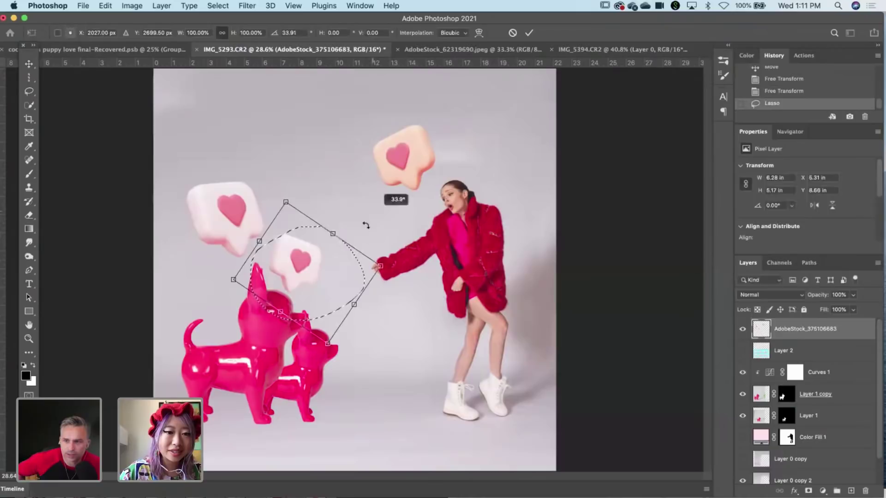
left_click_drag(341, 260, 368, 253)
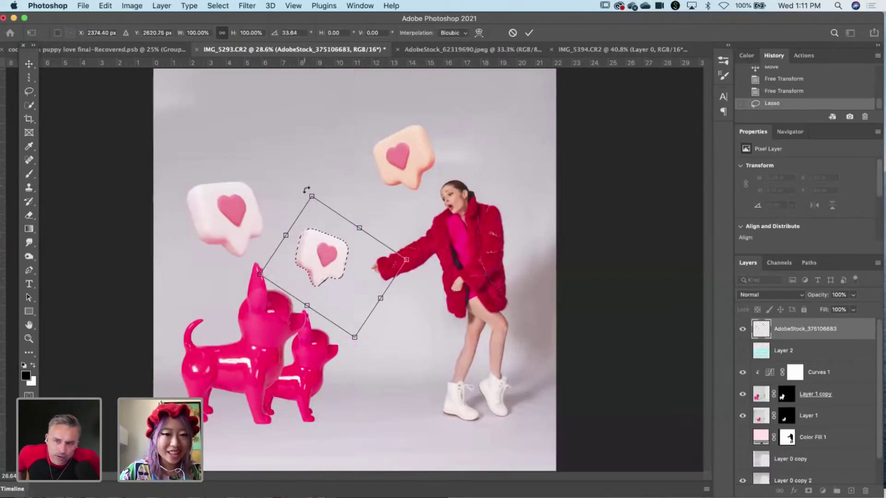
Shrink the small white bubble to about 1.87 by 2.2 in, adjust its tilt, and place it above the smaller dog's head.
left_click_drag(312, 197, 320, 222)
left_click_drag(341, 293, 326, 276)
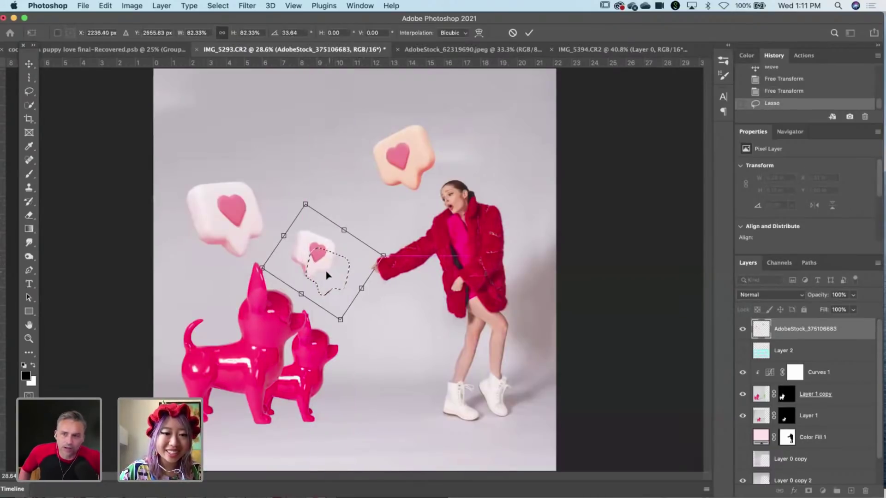
left_click_drag(415, 291, 430, 292)
left_click_drag(340, 275, 341, 286)
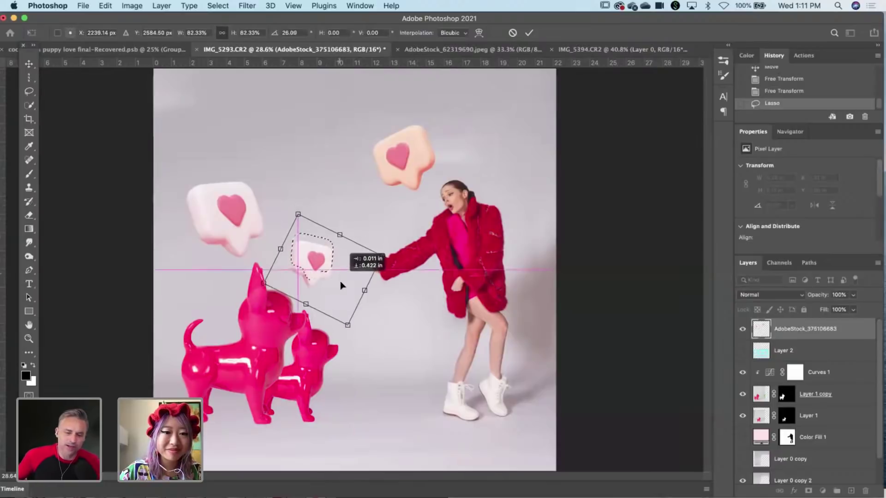
left_click_drag(356, 192, 359, 187)
mouse_move(340, 235)
left_mouse_down()
mouse_move(338, 245)
mouse_move(332, 237)
left_mouse_up()
left_click_drag(332, 271, 333, 288)
key("Return")
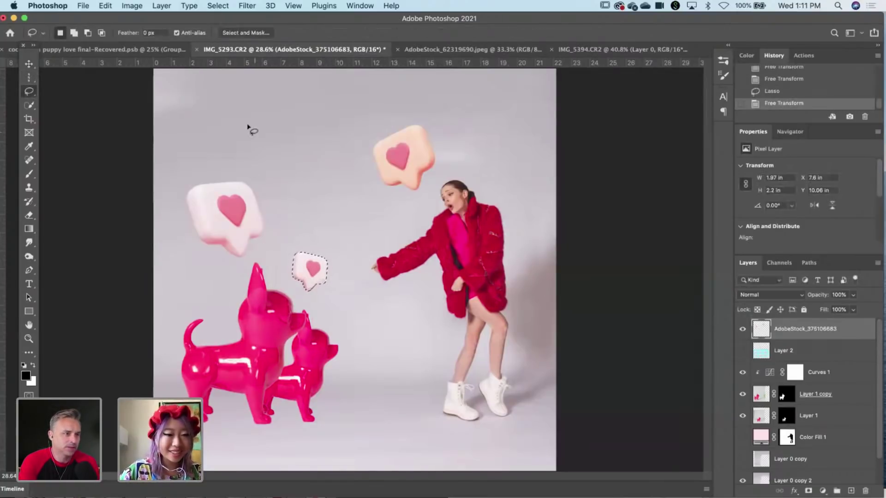
Lasso the large white bubble and move it slightly down and left, just above the large dog's ear.
mouse_move(269, 170)
left_mouse_down()
mouse_move(169, 221)
mouse_move(251, 277)
mouse_move(269, 170)
mouse_move(246, 167)
left_mouse_up()
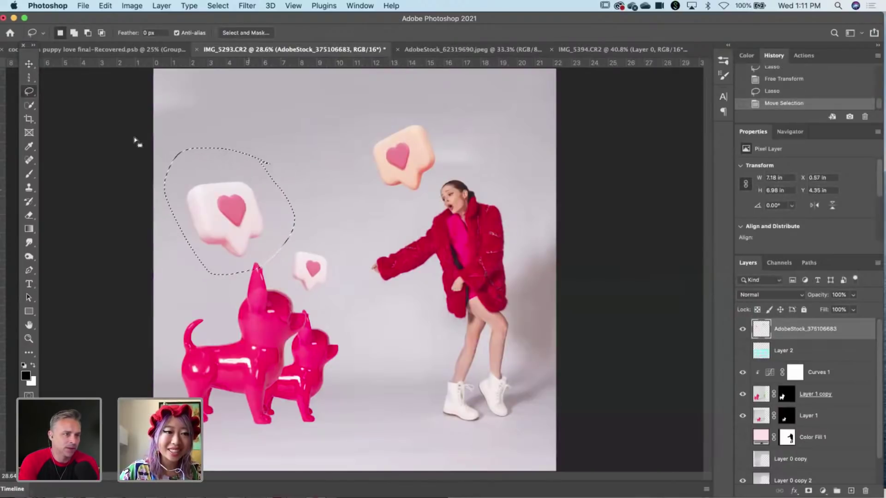
left_click(29, 66)
left_click_drag(254, 200, 252, 207)
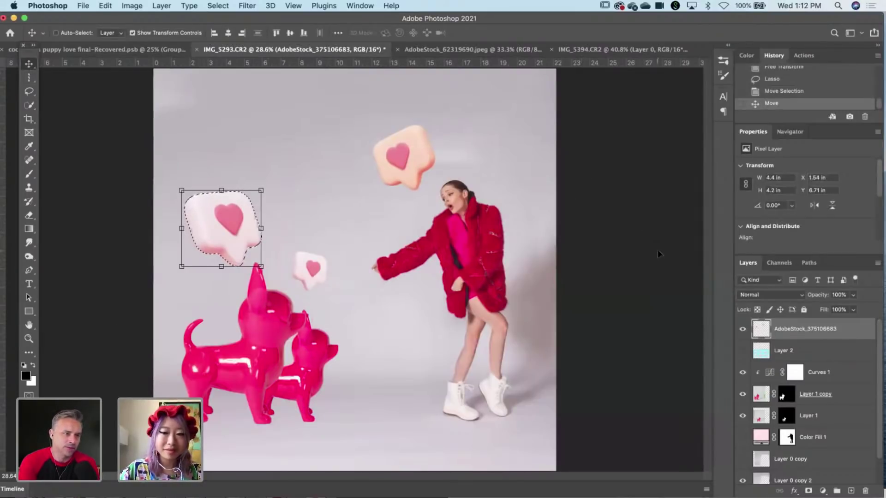
Clear the selection and duplicate the AdobeStock_375106683 heart bubble layer.
left_click(813, 351)
left_click(813, 336)
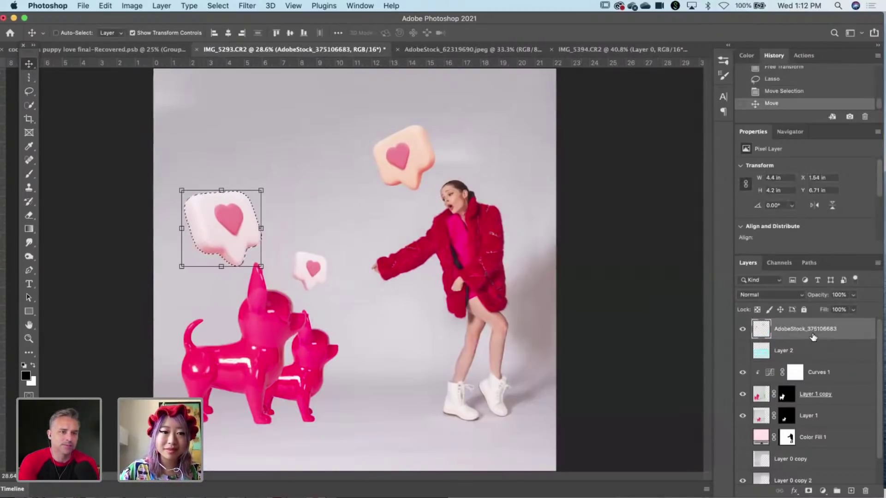
key("super+d")
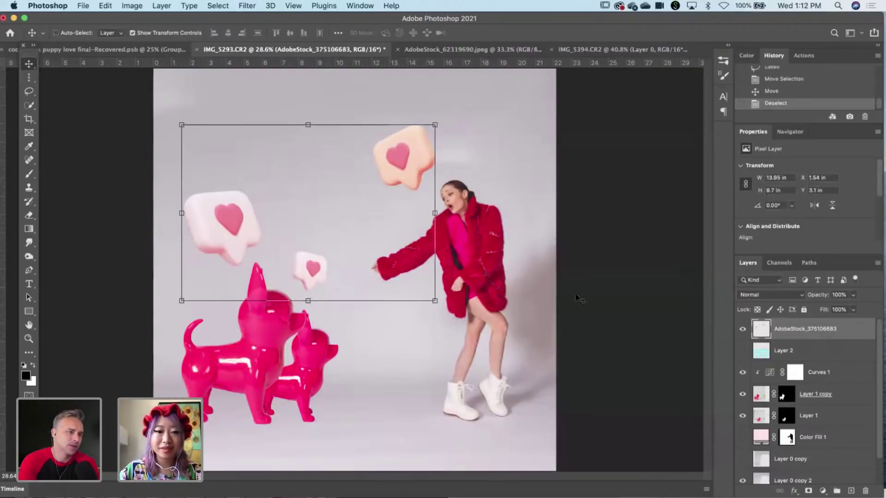
left_click_drag(827, 342, 851, 491)
Lasso the large white bubble on the duplicate layer, rotate it about 68° counterclockwise, and move it below the dogs' feet.
left_click(29, 91)
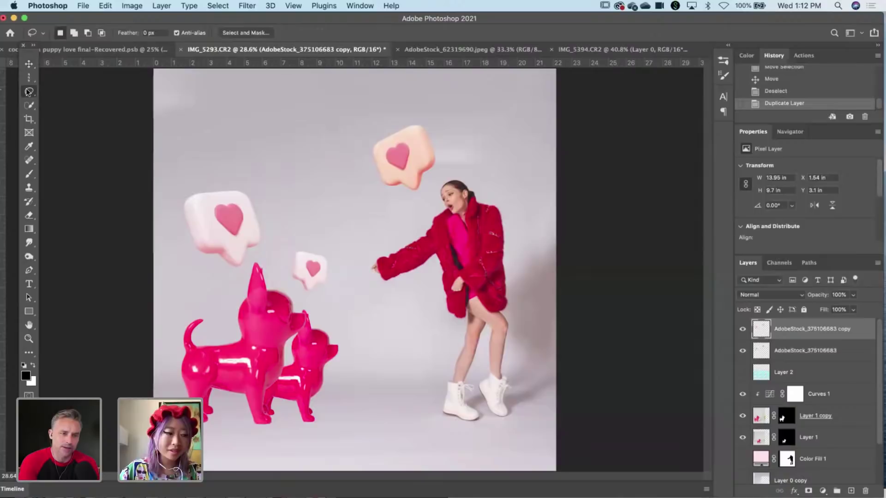
mouse_move(263, 178)
left_mouse_down()
mouse_move(193, 166)
mouse_move(161, 257)
mouse_move(259, 269)
mouse_move(281, 228)
mouse_move(258, 178)
left_mouse_up()
key("super+t")
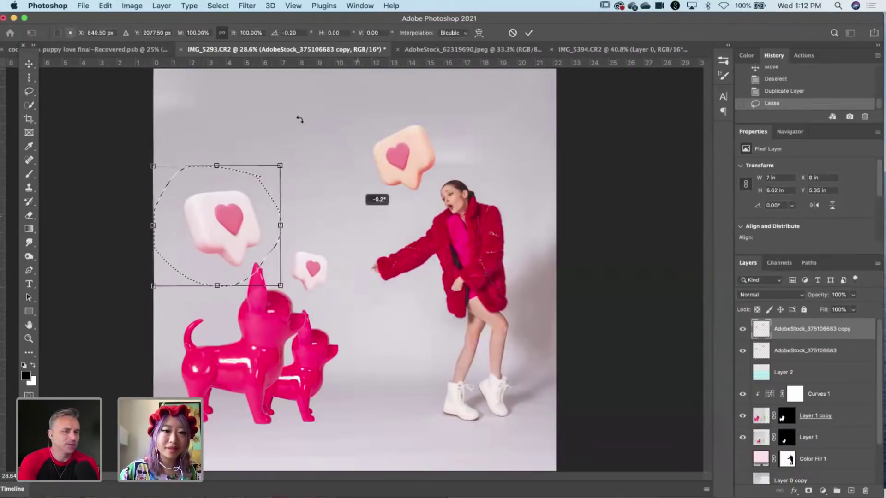
left_click_drag(297, 118, 286, 113)
mouse_move(264, 169)
left_mouse_down()
mouse_move(286, 345)
mouse_move(331, 372)
left_mouse_up()
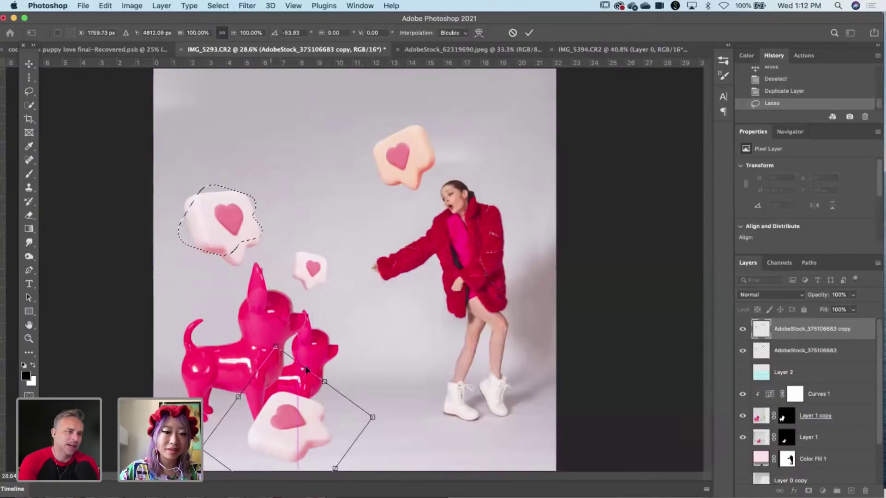
left_click_drag(383, 339, 345, 334)
left_click_drag(372, 170, 362, 173)
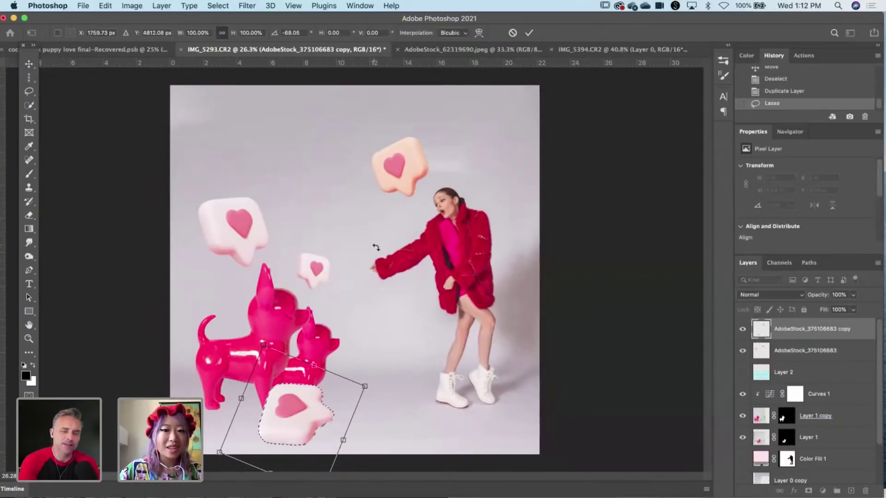
Shrink the copied bubble to about 56% by 63%, set its tilt to about -60°, and place it beneath the large dog's feet.
left_click_drag(313, 376, 262, 422)
left_click_drag(266, 364, 277, 367)
mouse_move(257, 397)
left_mouse_down()
mouse_move(267, 392)
mouse_move(265, 403)
left_mouse_up()
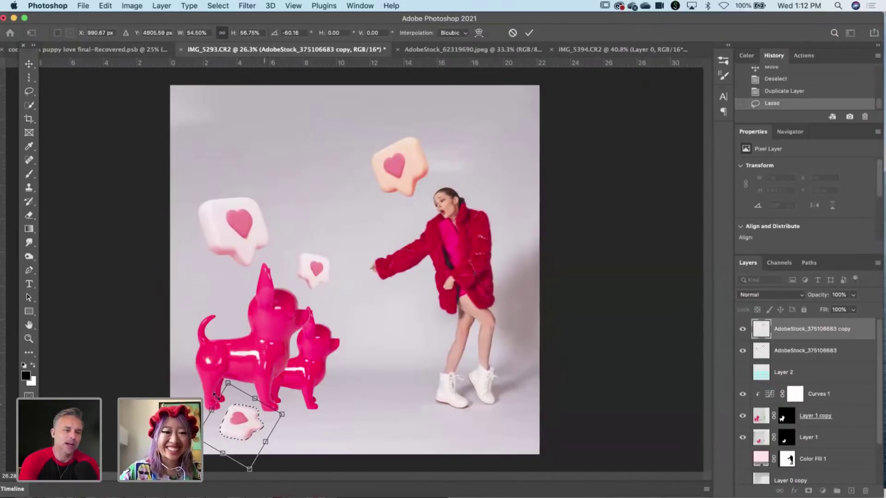
left_click_drag(211, 407, 209, 411)
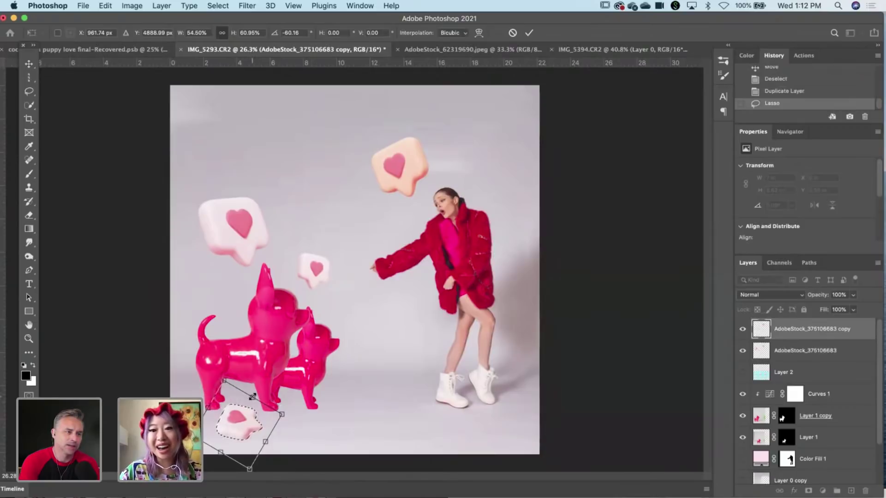
left_click_drag(252, 397, 254, 395)
left_click_drag(256, 396, 255, 396)
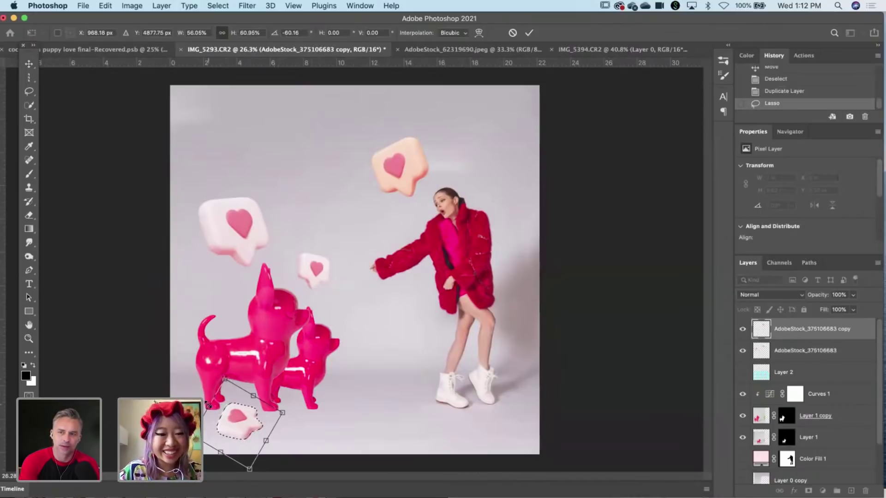
left_click_drag(208, 405, 204, 406)
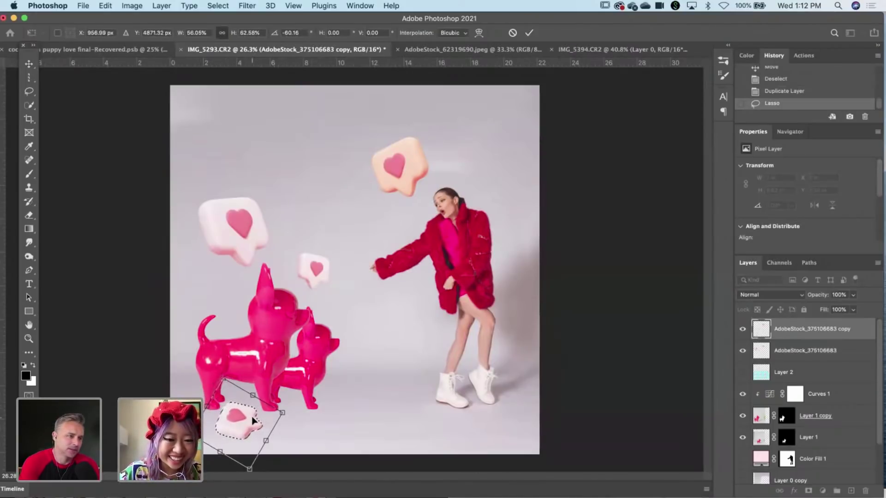
key("Return")
key("ctrl+t")
left_click_drag(290, 418, 290, 405)
key("Return")
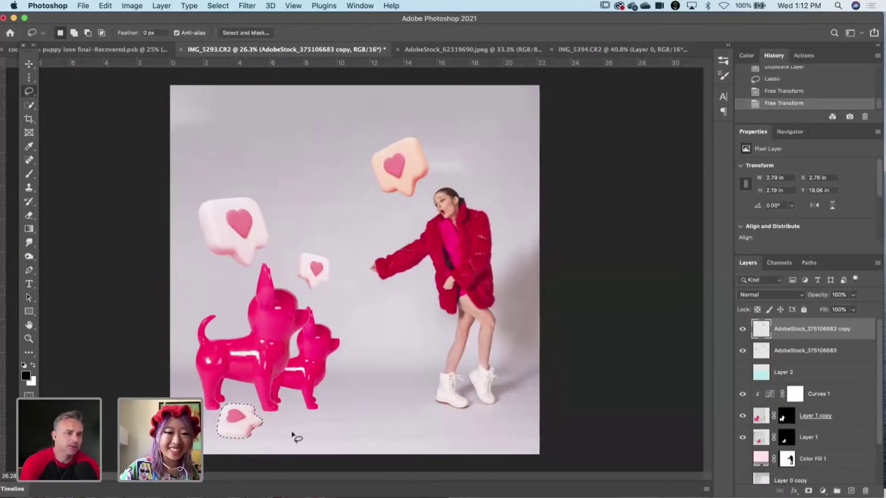
key("ctrl+d")
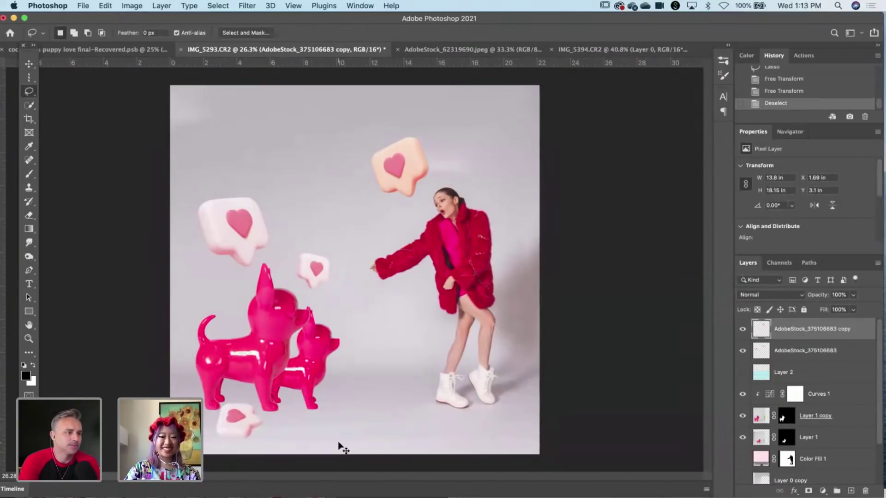
key("ctrl+t")
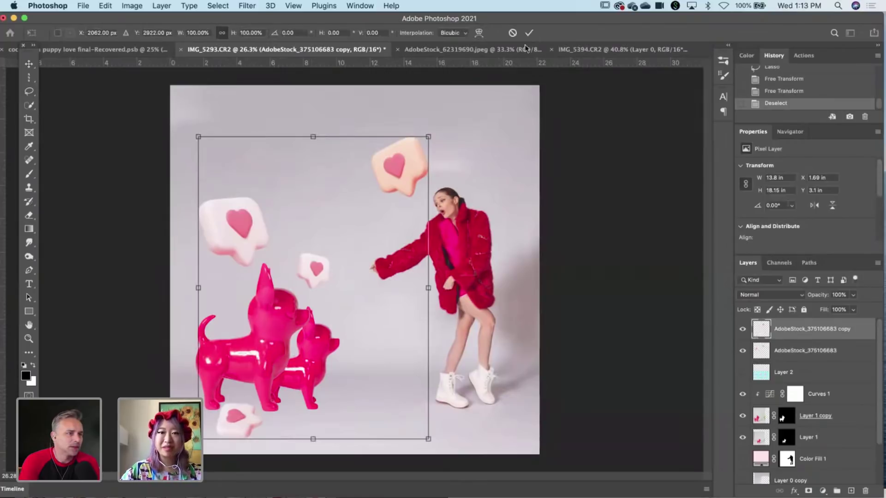
left_click(513, 33)
key("ctrl+z")
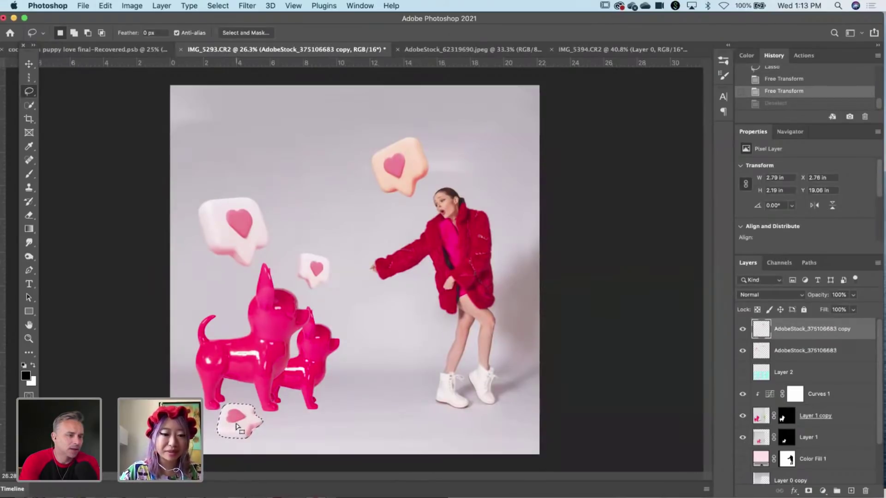
Try to distort the copied bubble under the large dog by pulling its lower corner.
key("ctrl+t")
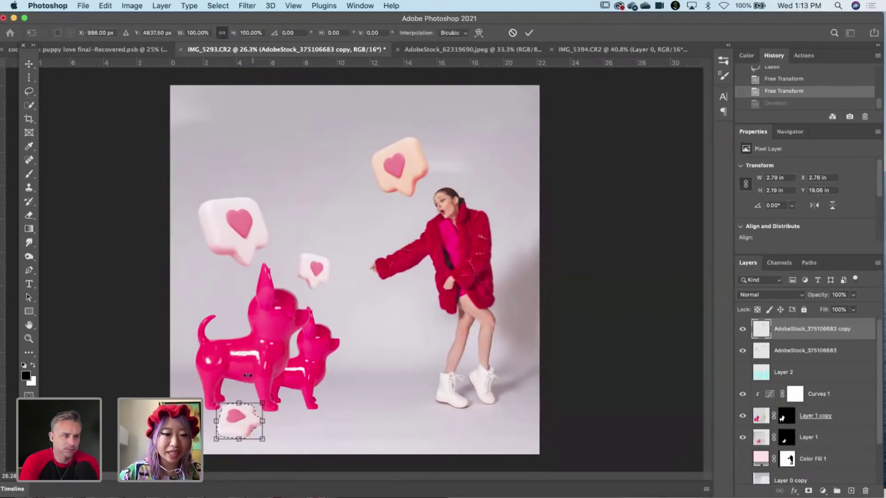
right_click(249, 420)
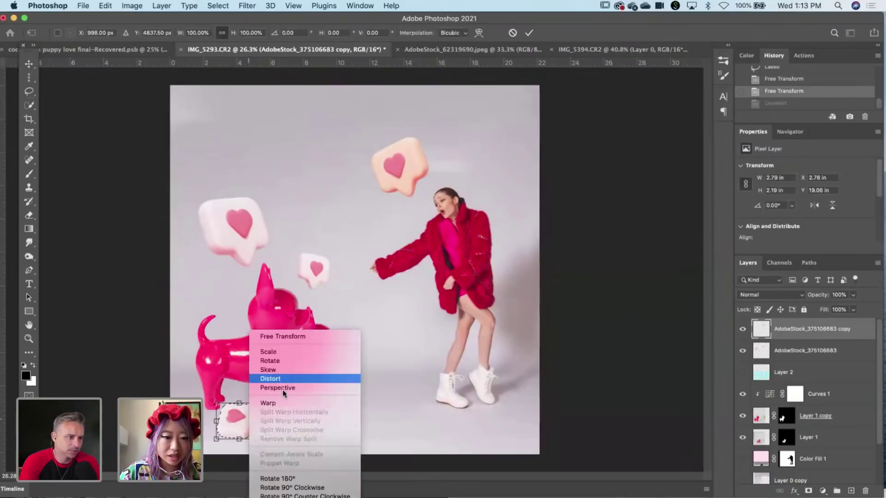
left_click(271, 379)
left_click_drag(262, 440, 257, 438)
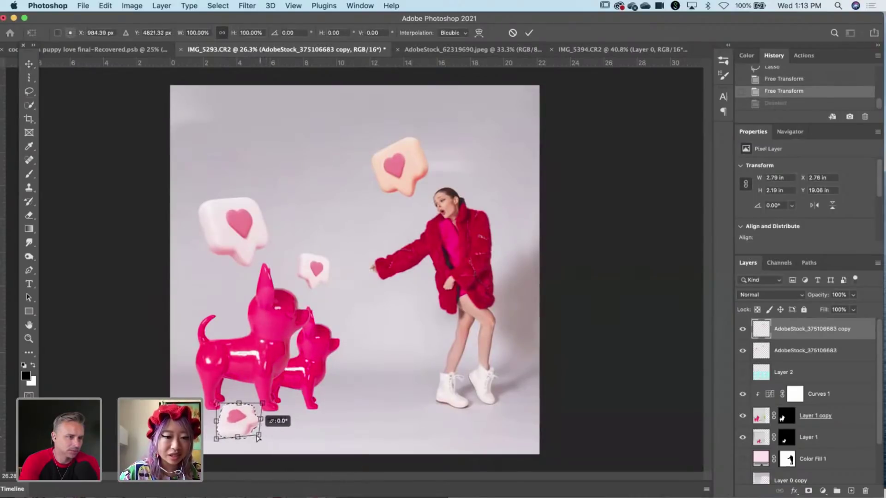
right_click(248, 421)
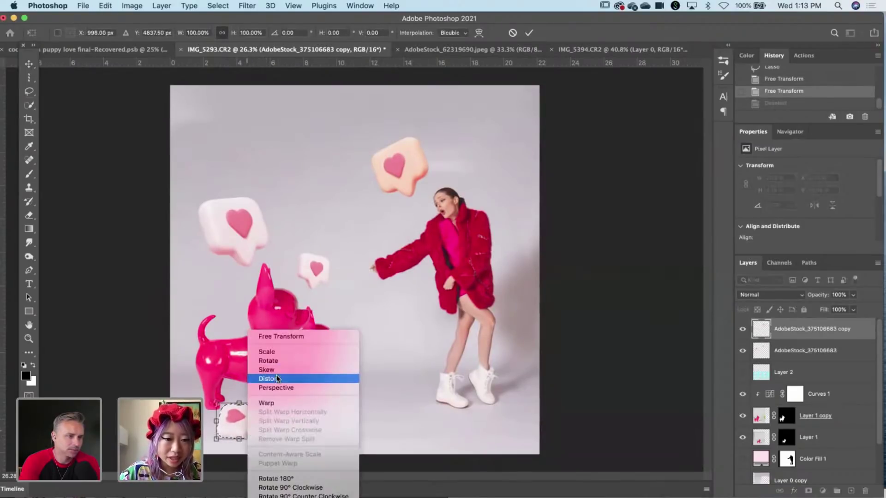
left_click(277, 379)
left_click_drag(262, 440, 270, 440)
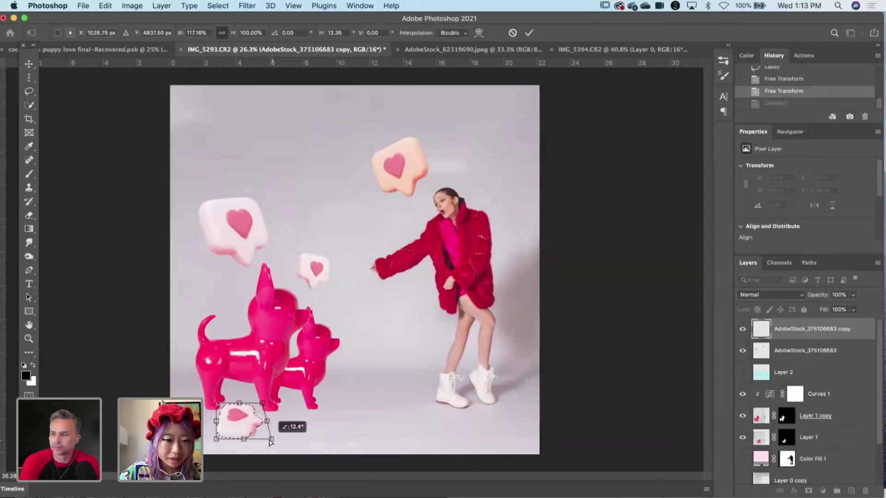
key("super+z")
key("super+z")
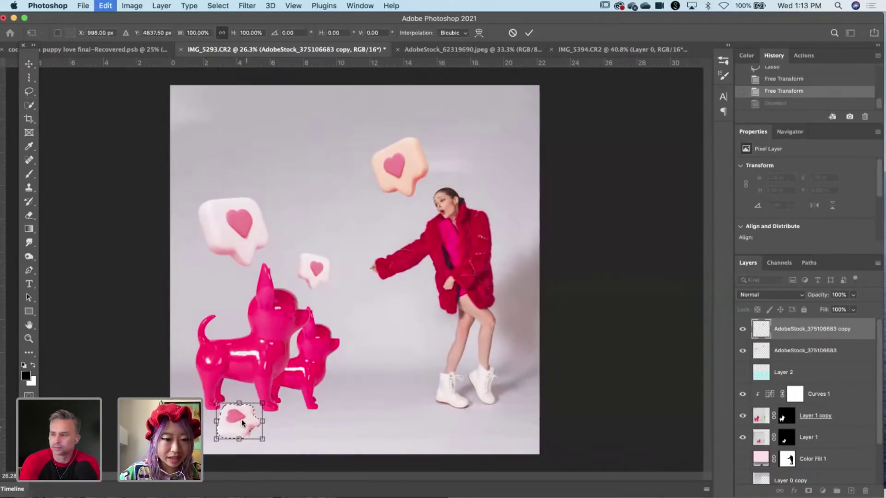
Apply a Perspective transform that widens the lower edge of the bubble under the large dog to about 112%, then deselect.
right_click(242, 423)
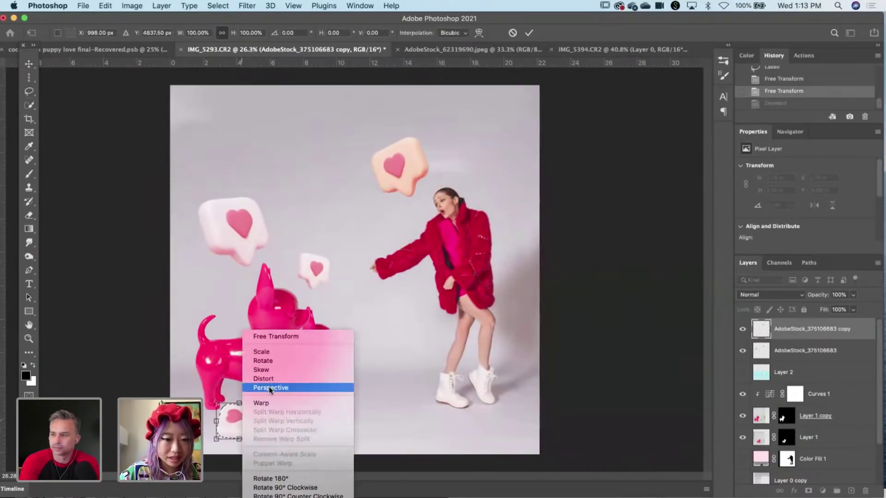
left_click(270, 388)
left_click_drag(239, 438, 266, 440)
left_click_drag(342, 236, 331, 236)
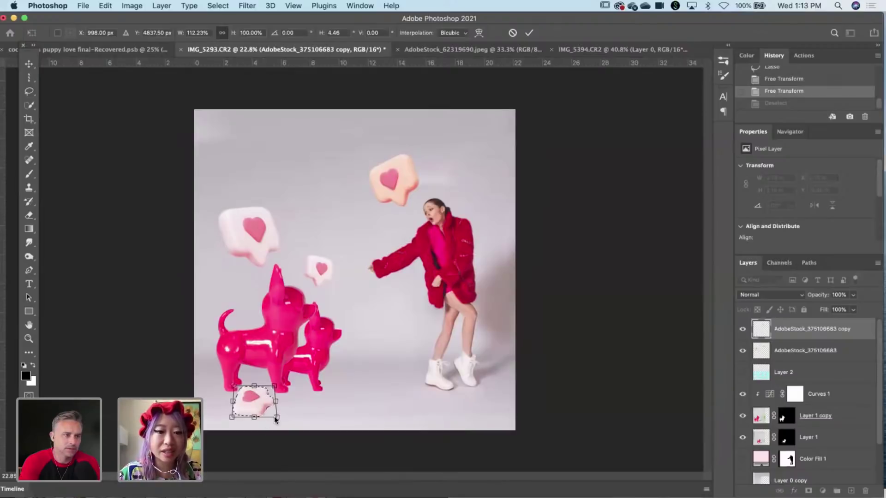
scroll(238, 438, "up", 3)
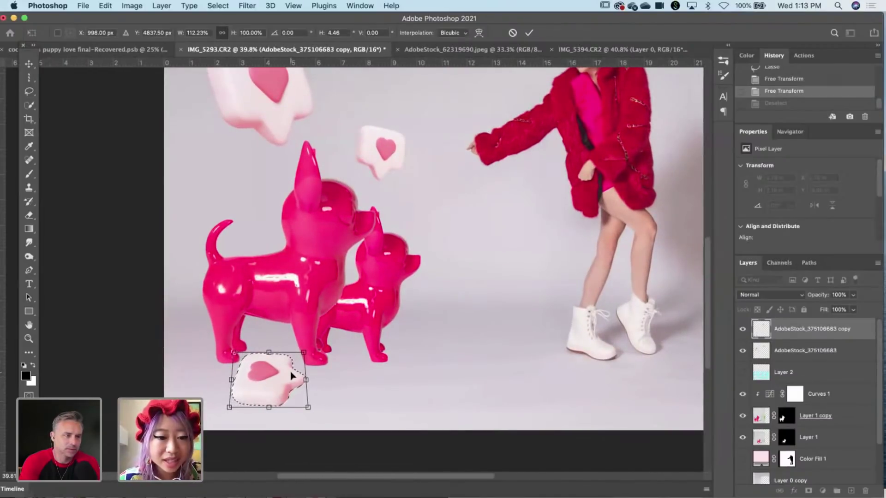
left_click(29, 67)
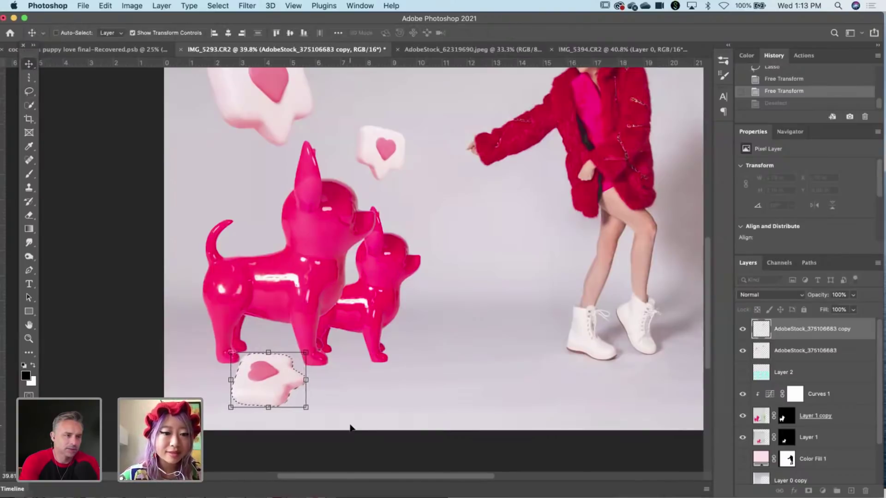
key("ctrl+d")
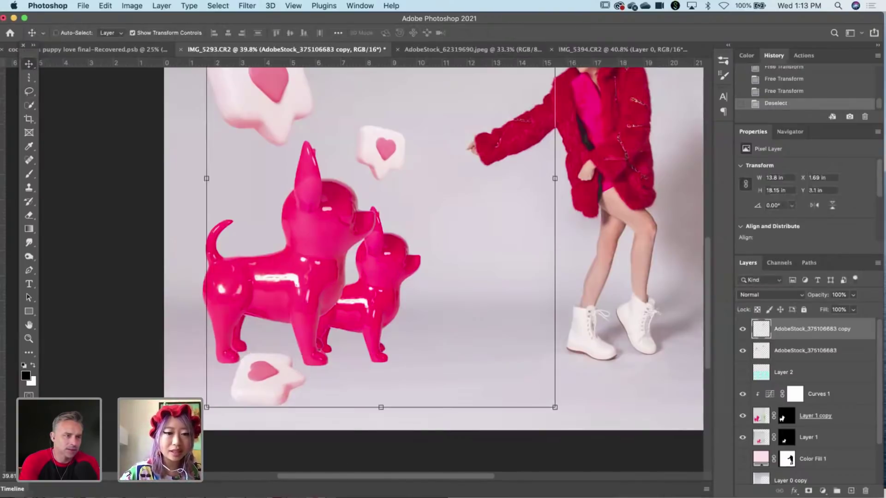
left_click_drag(308, 334, 327, 319)
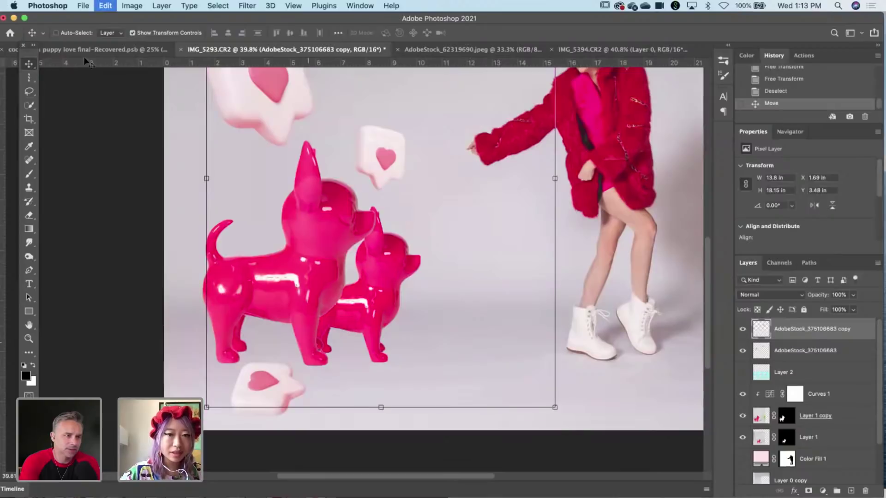
key("ctrl+z")
left_click(29, 92)
mouse_move(361, 126)
left_mouse_down()
mouse_move(477, 144)
mouse_move(420, 123)
left_mouse_up()
key("ctrl+d")
Lasso the small white bubble on the duplicate layer and move it down in front of the smaller dog's chest.
mouse_move(327, 205)
left_mouse_down()
mouse_move(418, 153)
mouse_move(392, 209)
left_mouse_up()
left_click(29, 63)
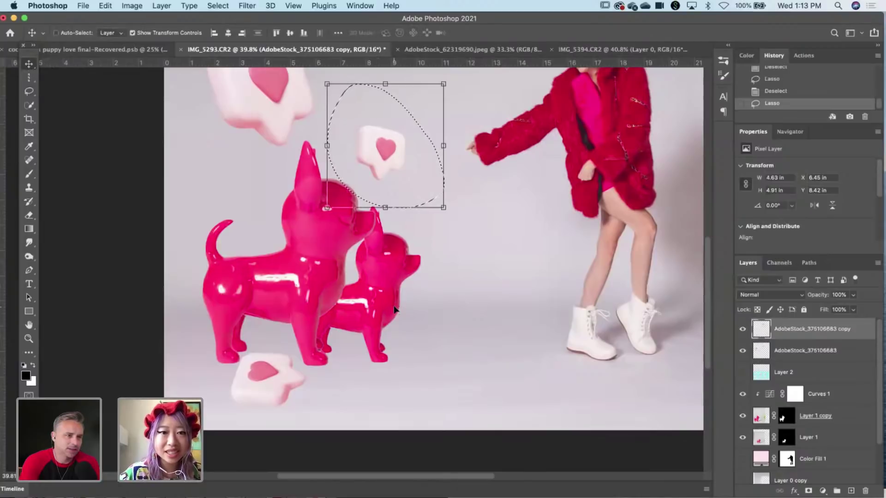
mouse_move(393, 166)
left_mouse_down()
mouse_move(405, 367)
mouse_move(444, 314)
left_mouse_up()
Rotate the small bubble copy about 60° counterclockwise, scale it to about 94%, and place it beside the bubble under the dogs.
key("ctrl+t")
left_click_drag(427, 272, 403, 225)
left_click_drag(397, 298, 362, 358)
left_click_drag(310, 404, 327, 390)
left_click_drag(312, 353, 313, 357)
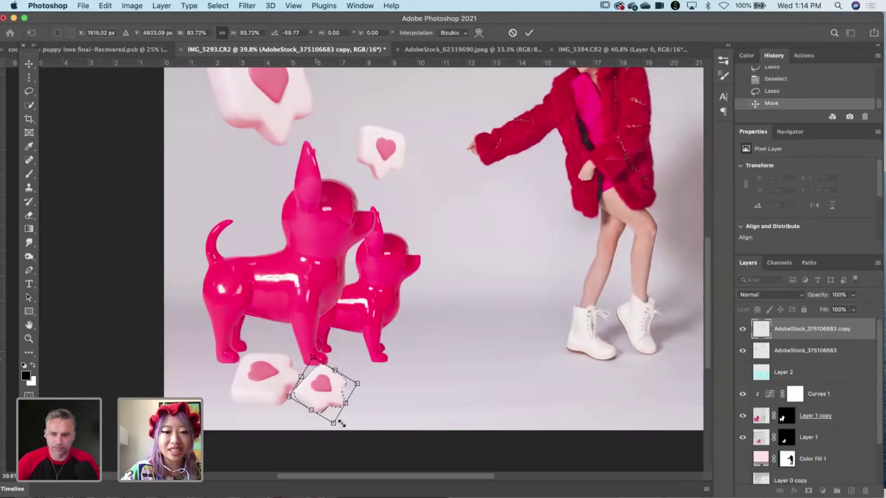
mouse_move(320, 402)
left_mouse_down()
mouse_move(409, 403)
mouse_move(320, 408)
left_mouse_up()
key("Return")
key("super+d")
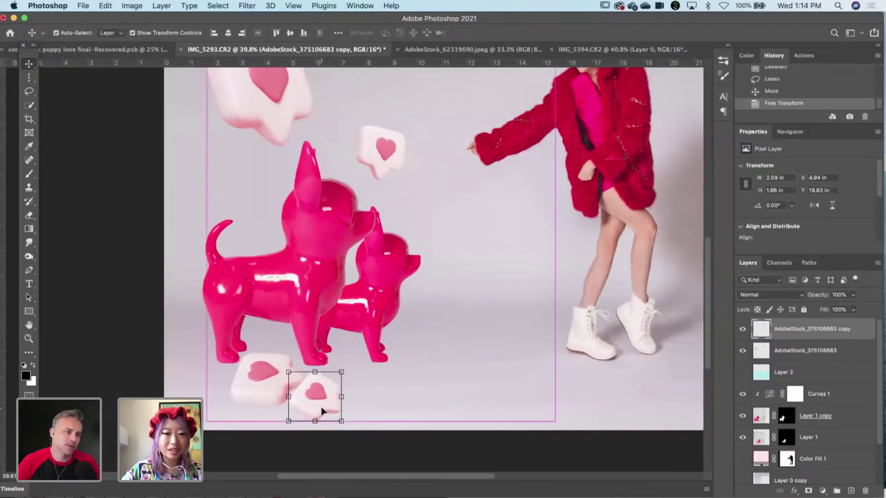
Activate the original AdobeStock_375106683 layer and undo the last deselection and transform of the small bubble copy.
scroll(251, 275, "down", 5)
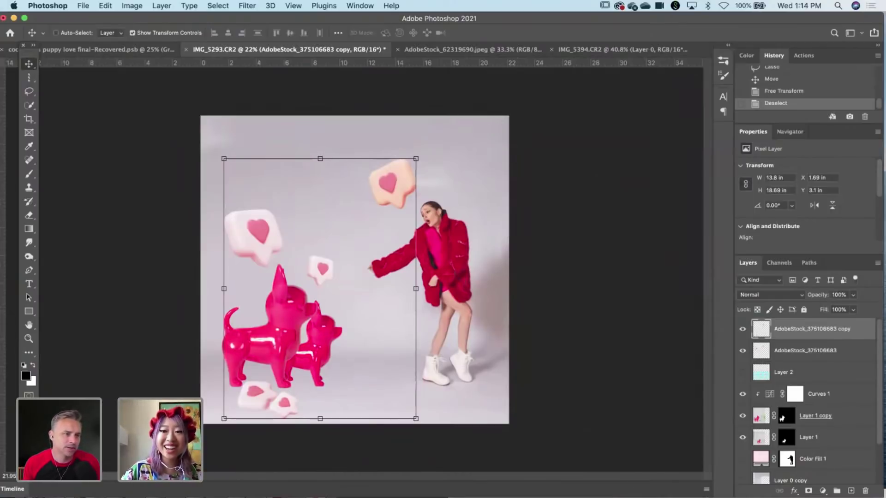
left_click(806, 355)
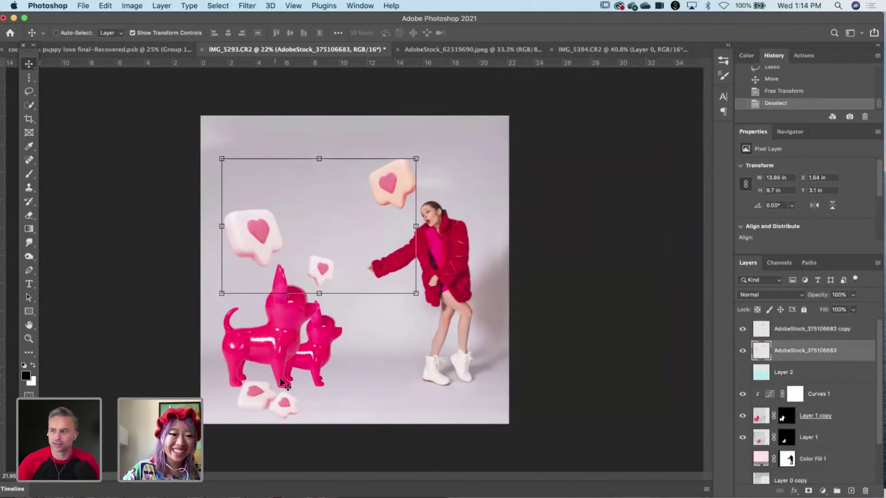
key("super+z")
key("super+z")
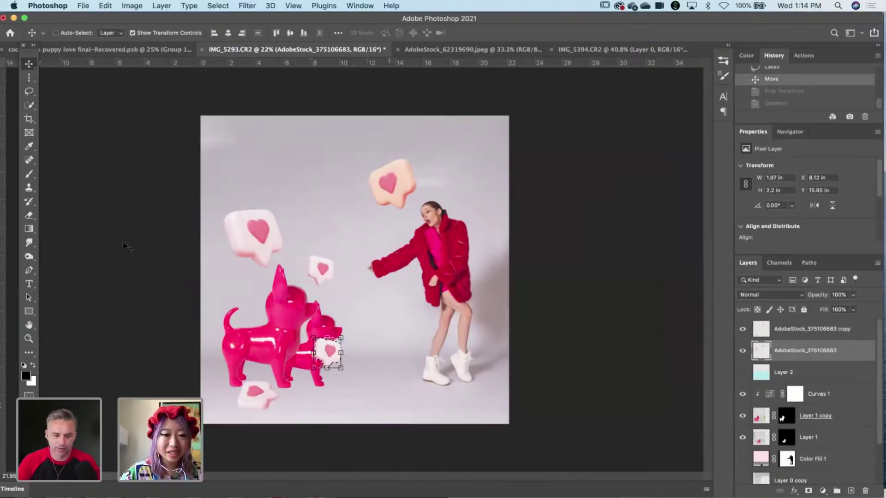
Try masking out the small bubble in front of the smaller dog using an inverted lasso mask on the original AdobeStock_375106683 layer.
key("m")
key("v")
key("super+d")
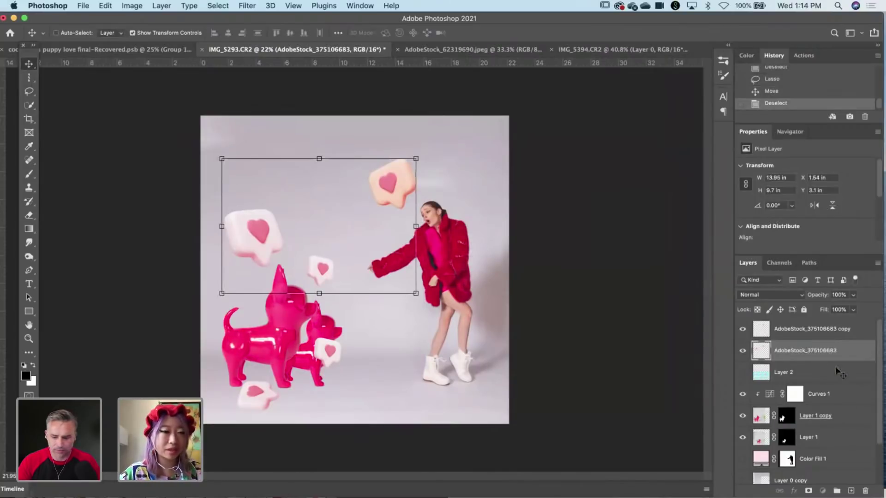
key("l")
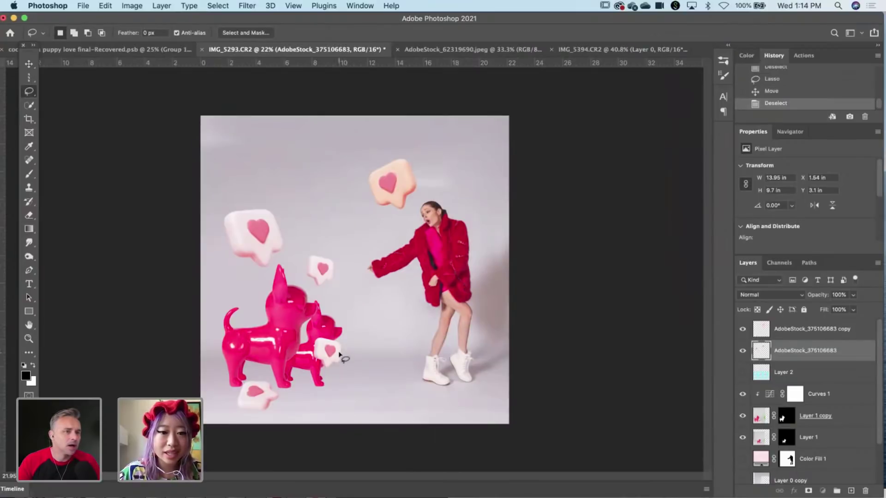
mouse_move(456, 168)
left_mouse_down()
mouse_move(364, 206)
mouse_move(357, 327)
left_mouse_up()
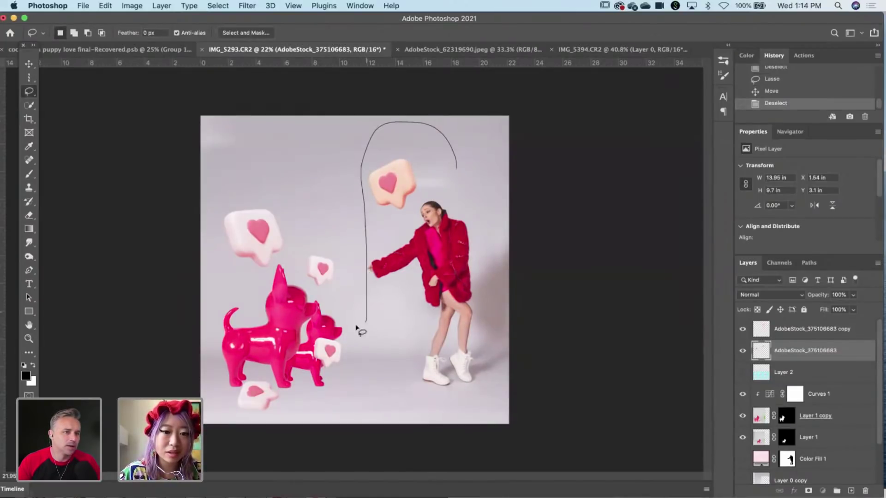
mouse_move(367, 381)
left_mouse_down()
mouse_move(490, 206)
mouse_move(457, 147)
left_mouse_up()
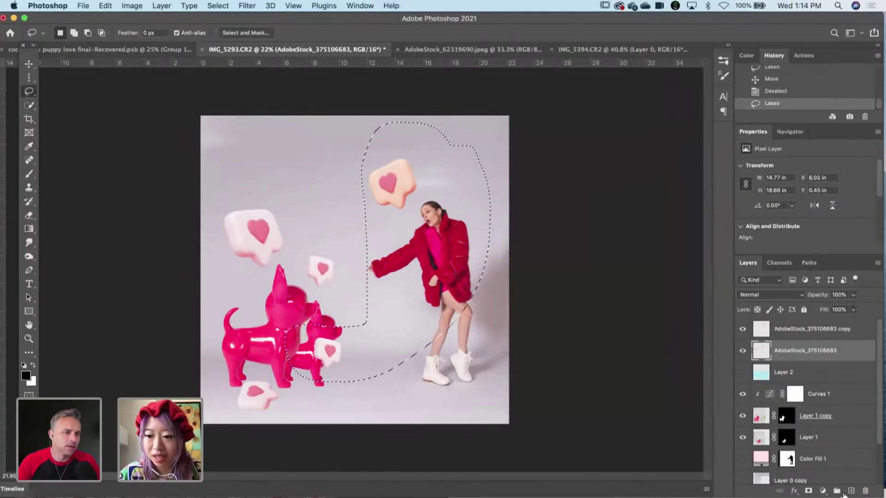
left_click(809, 491)
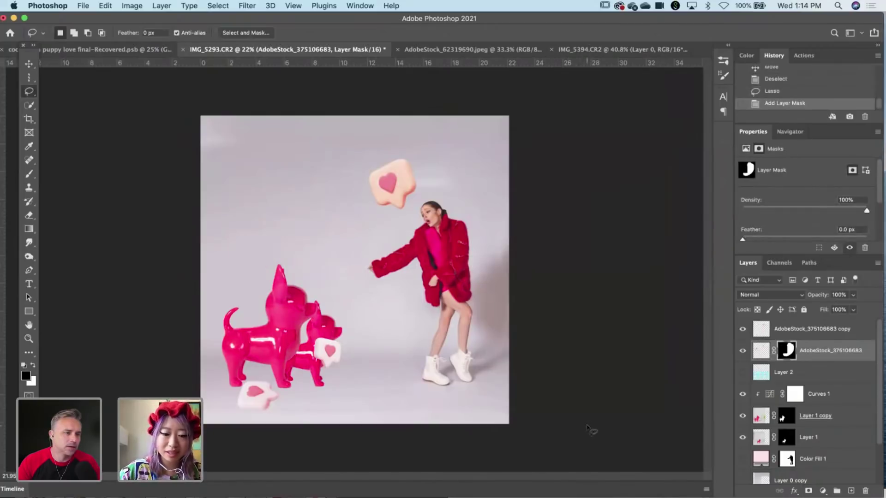
key("ctrl+i")
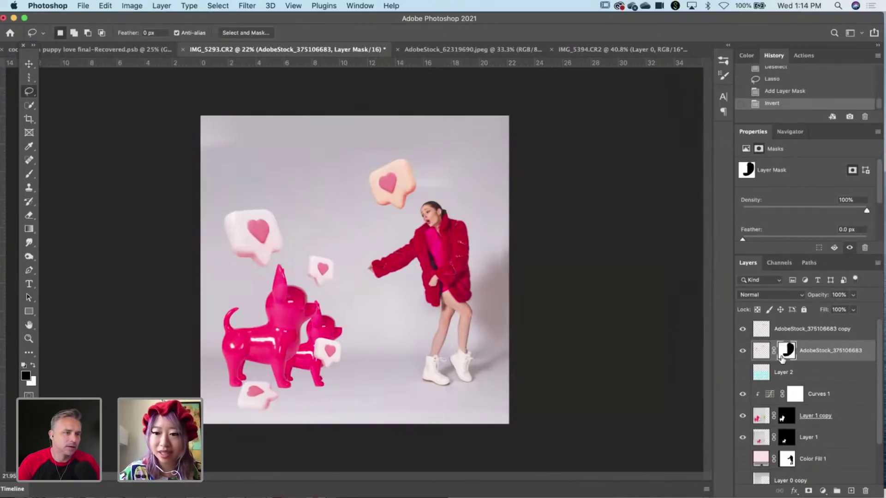
key("ctrl+z")
key("ctrl+z")
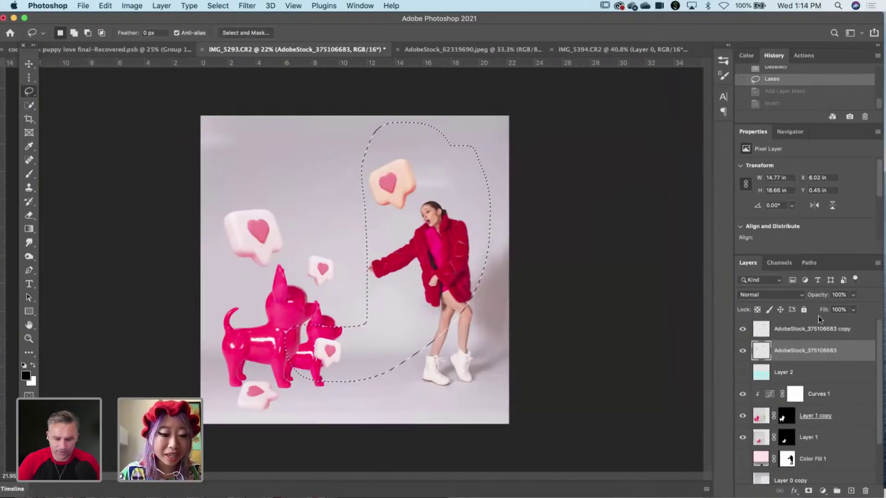
Hide the small bubble in front of the smaller dog with an inverted lasso-shaped layer mask on the AdobeStock_375106683 copy layer.
key("ctrl+h")
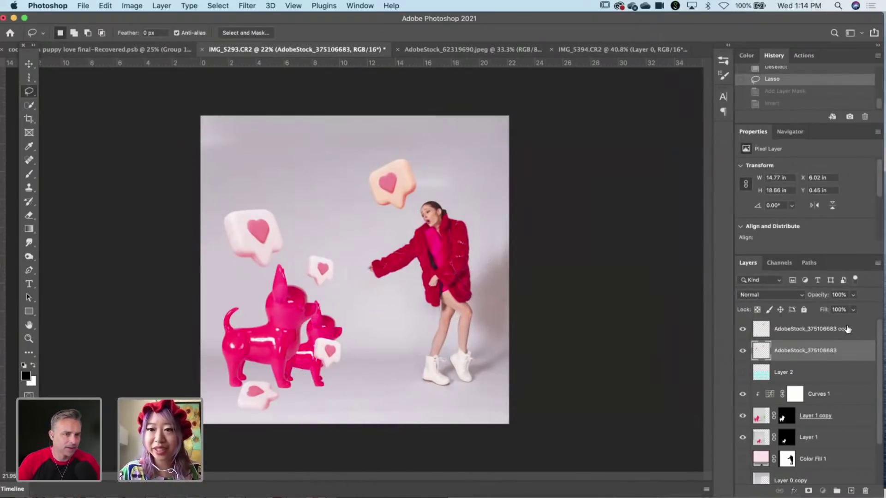
left_click(848, 328)
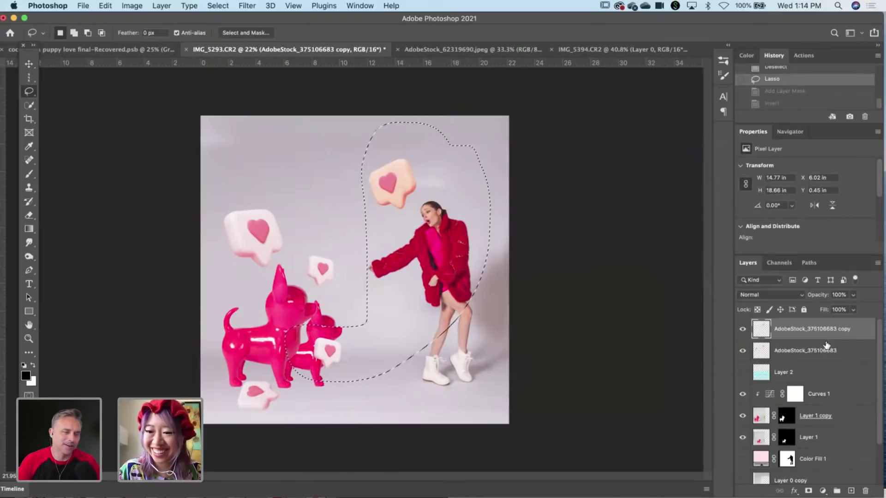
key("ctrl+d")
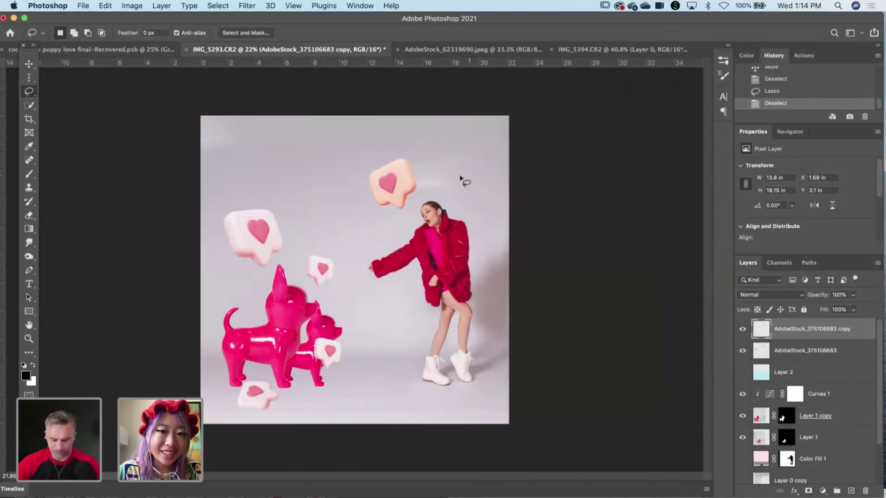
mouse_move(439, 175)
left_mouse_down()
mouse_move(314, 165)
mouse_move(338, 215)
mouse_move(354, 316)
left_mouse_up()
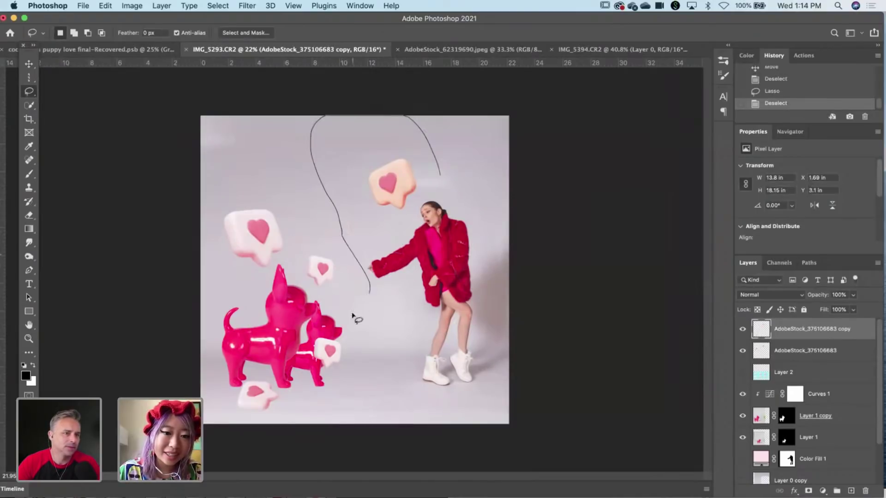
mouse_move(290, 343)
left_mouse_down()
mouse_move(394, 387)
mouse_move(438, 155)
left_mouse_up()
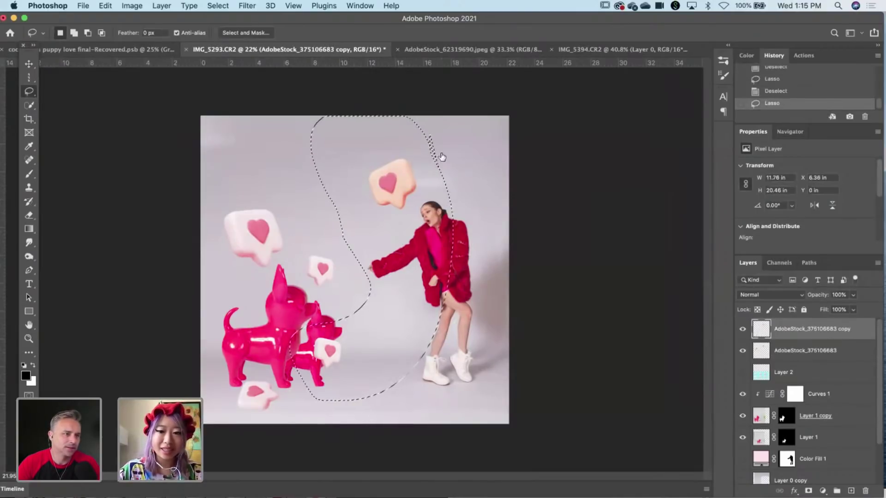
left_click(807, 491)
key("super+i")
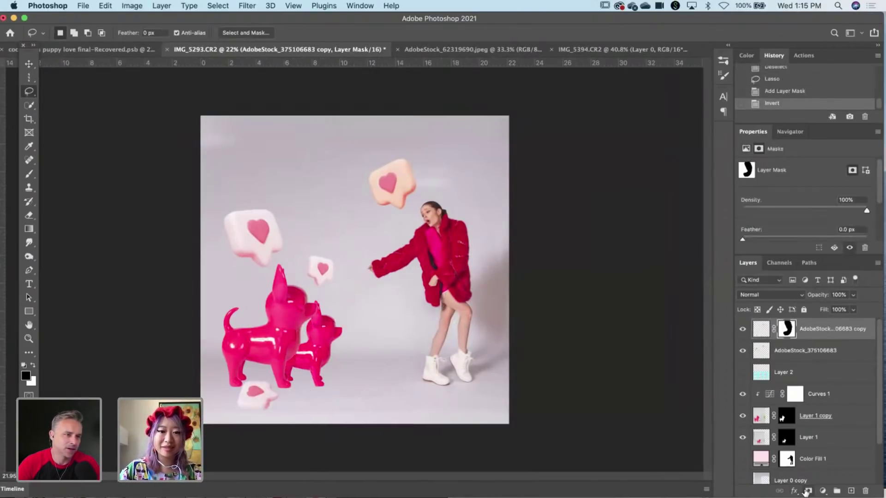
Paint black on the copy layer's mask with a size 51 brush at 29% flow to thin the floor bubble's lower edge.
left_click(30, 65)
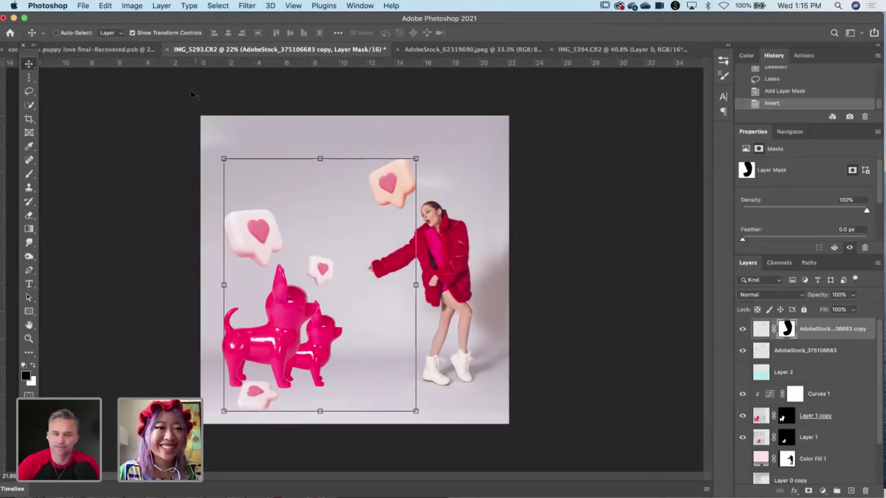
left_click(29, 91)
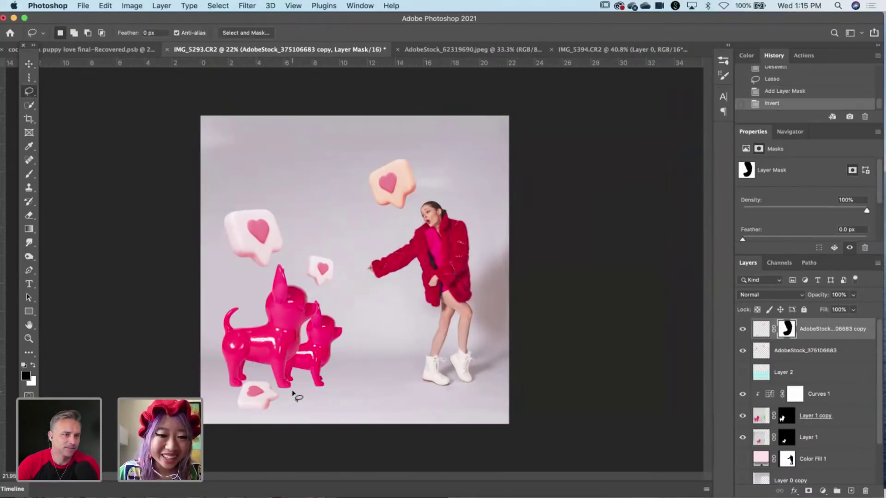
left_click_drag(241, 418, 283, 421)
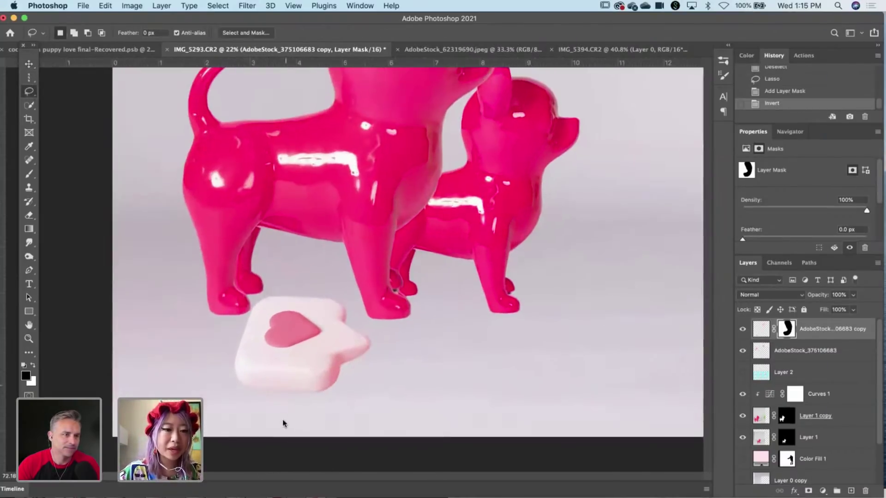
left_click(30, 160)
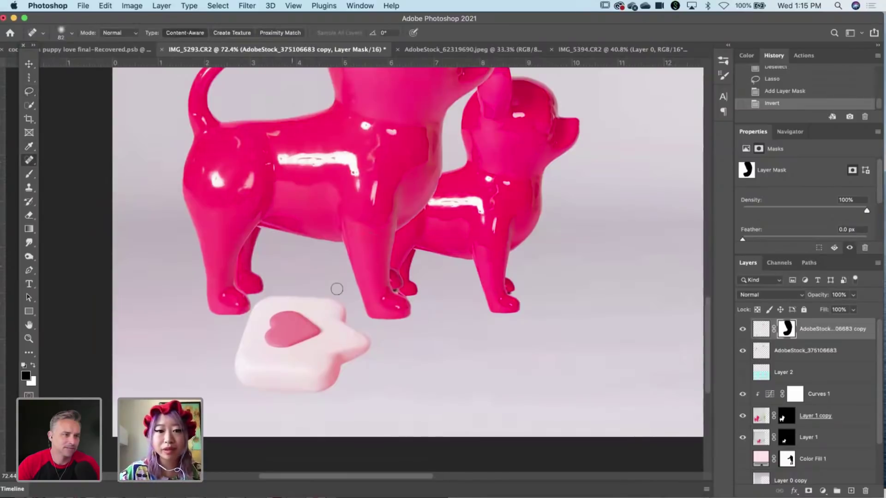
left_click(24, 65)
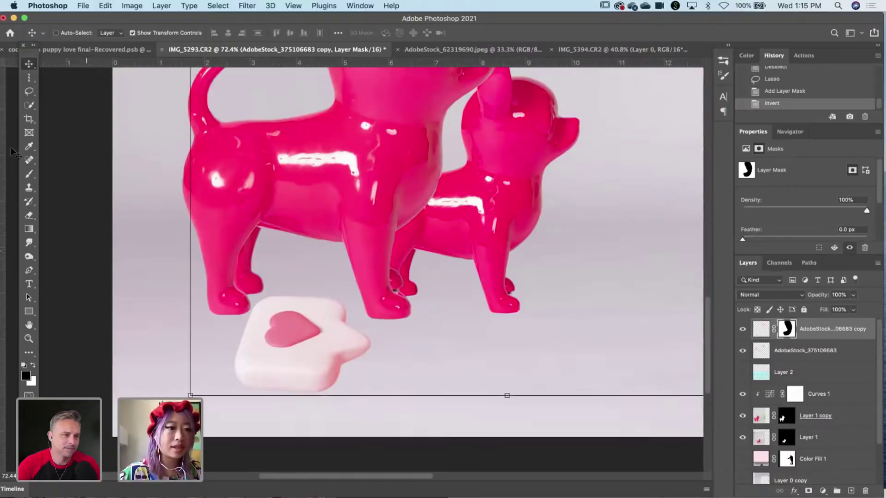
left_click(29, 175)
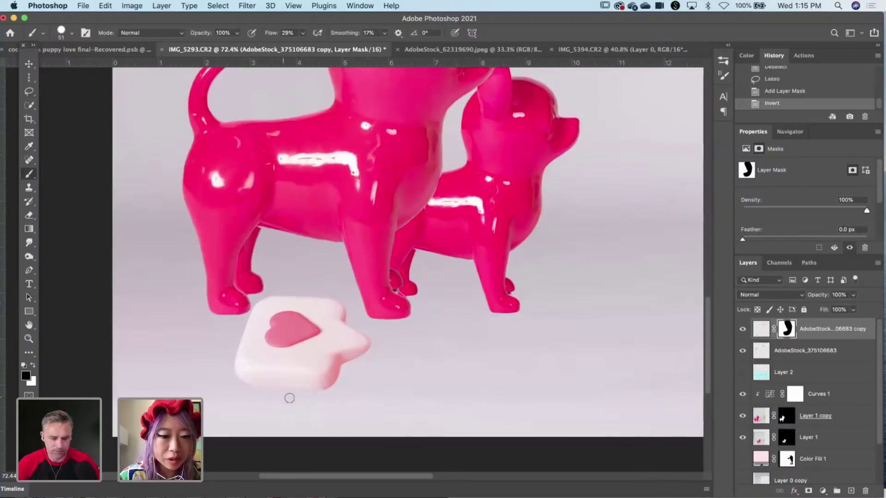
left_click_drag(289, 398, 572, 395)
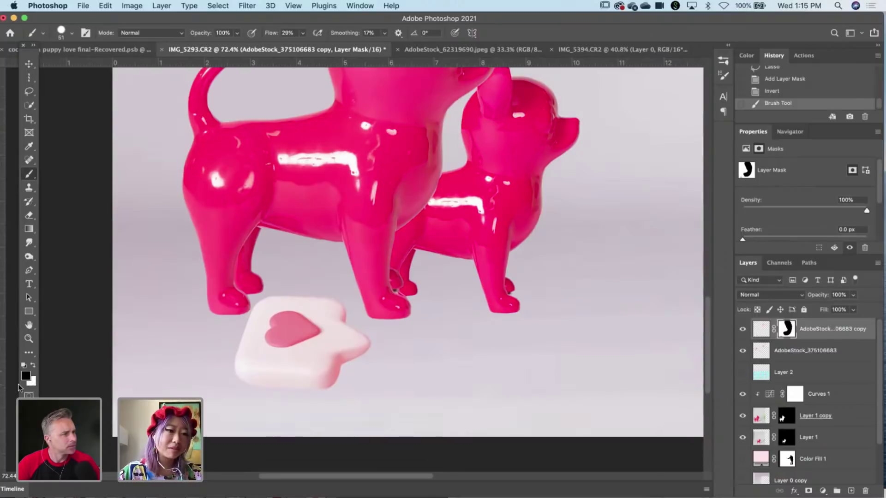
left_click_drag(251, 382, 293, 379)
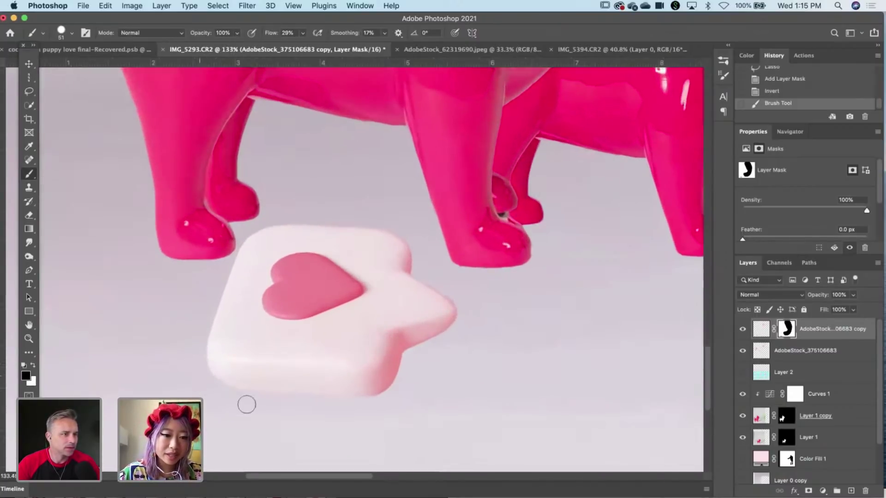
mouse_move(261, 398)
left_mouse_down()
mouse_move(408, 385)
mouse_move(370, 392)
mouse_move(458, 330)
left_mouse_up()
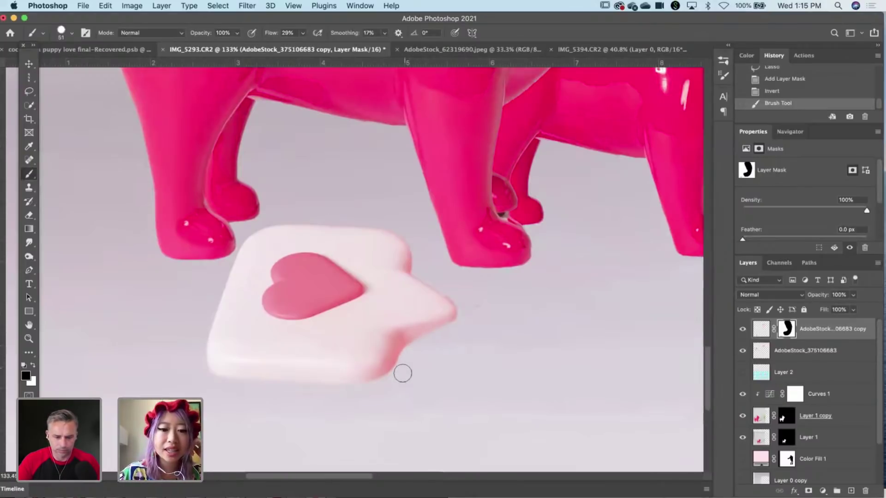
left_click_drag(402, 374, 391, 374)
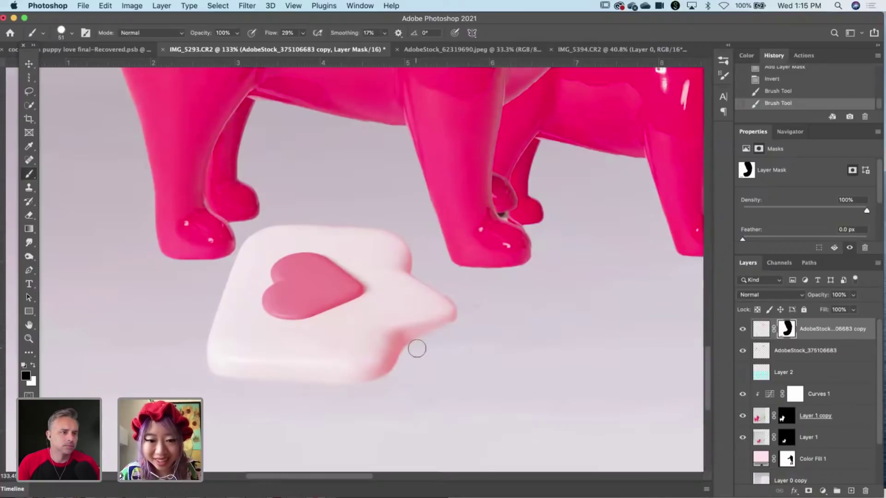
mouse_move(417, 348)
left_mouse_down()
mouse_move(463, 320)
mouse_move(442, 340)
left_mouse_up()
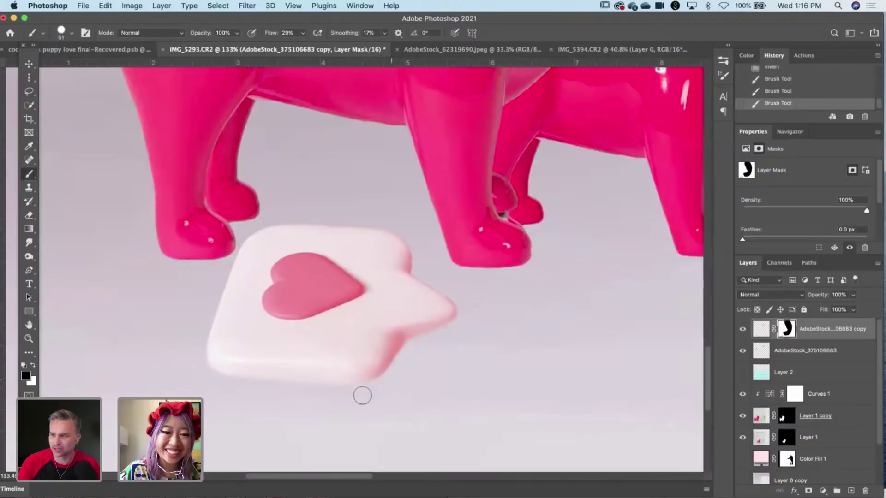
Duplicate the masked bubble layer, rotate the duplicate 18.27°, scale it to 67.43%, and place its bubble beside the one under the dogs.
left_click_drag(249, 296, 179, 301)
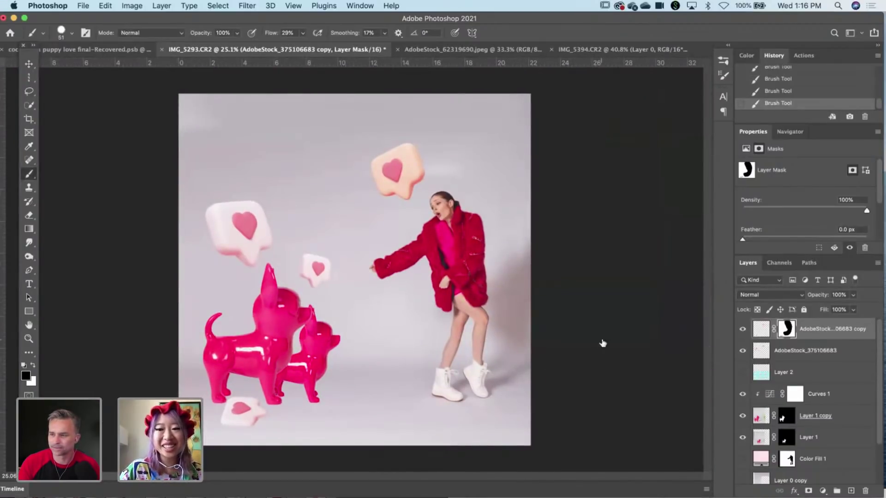
left_click_drag(840, 334, 853, 493)
key("super+t")
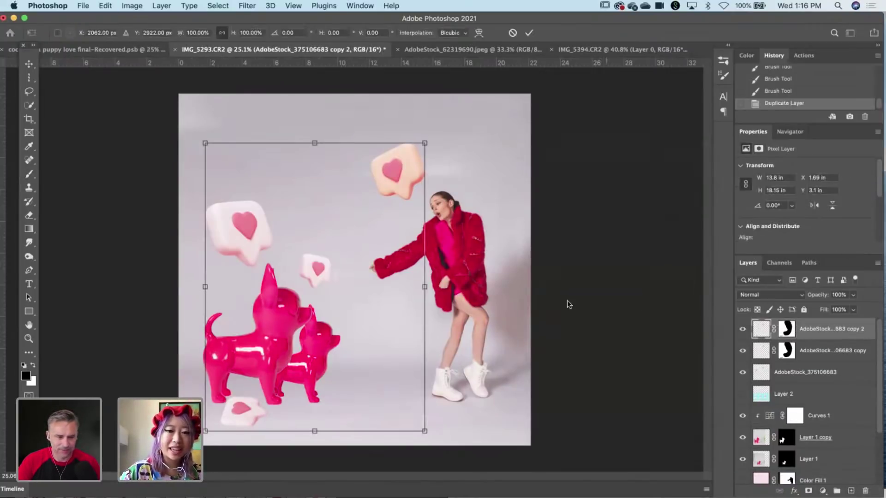
left_click_drag(499, 302, 496, 319)
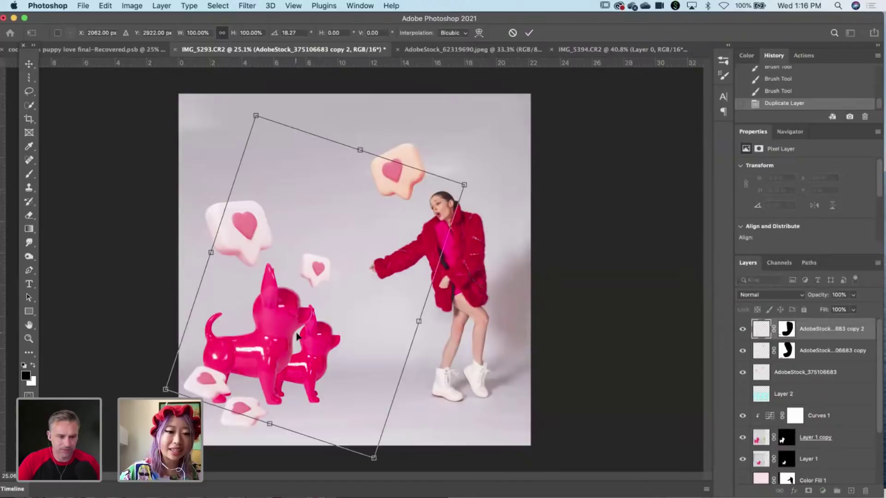
left_click_drag(255, 308, 306, 331)
left_click_drag(307, 144, 342, 217)
left_click_drag(352, 358, 324, 337)
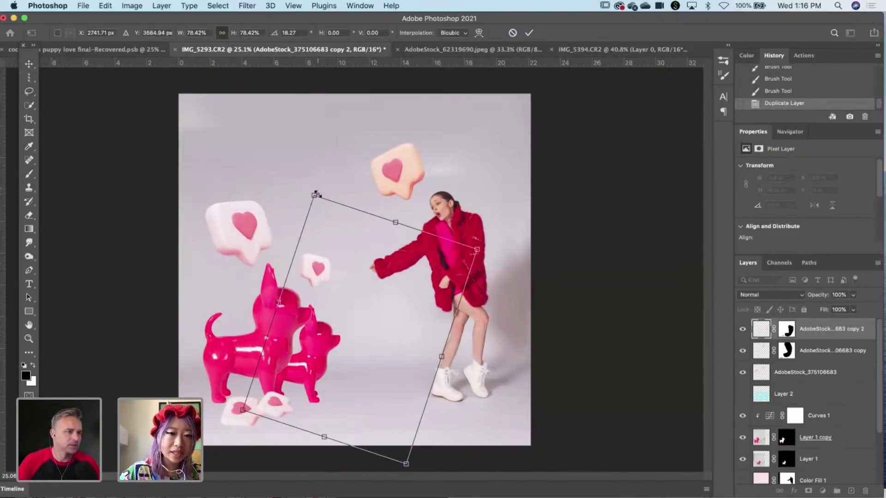
left_click_drag(322, 216, 329, 234)
mouse_move(336, 319)
left_mouse_down()
mouse_move(306, 323)
mouse_move(323, 323)
left_mouse_up()
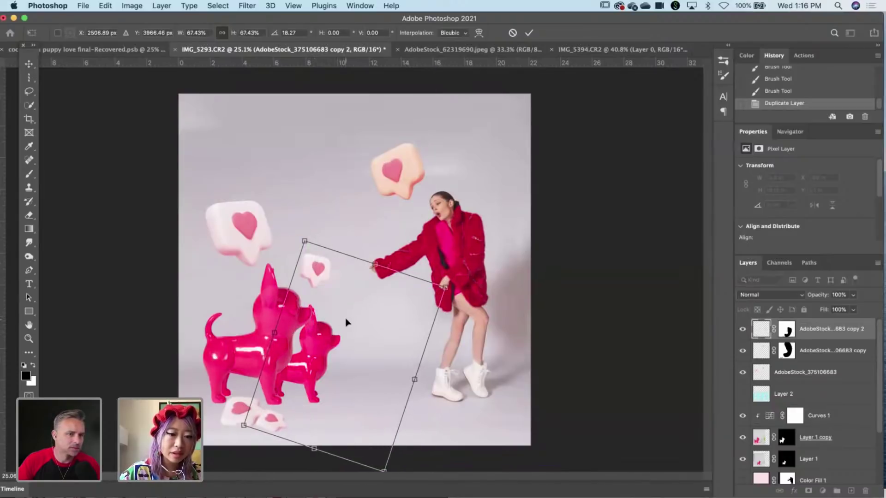
key("Return")
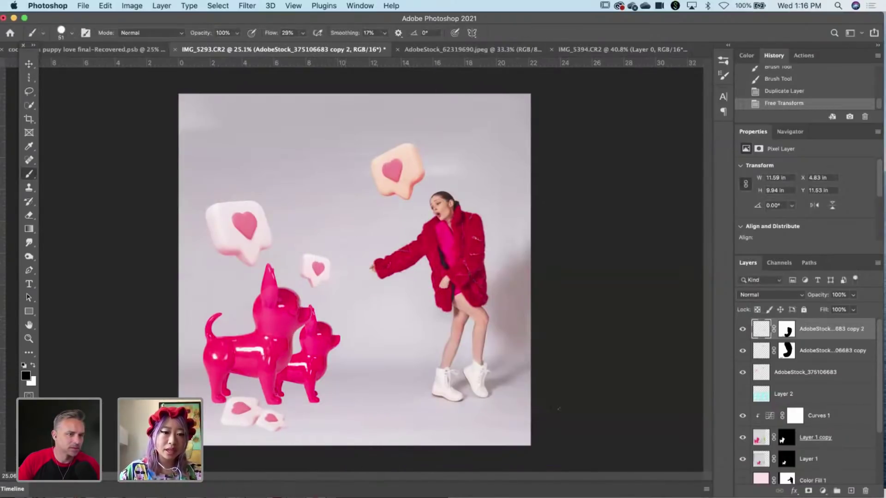
Scale the smaller floor bubble's layer to 92.72% and nudge it slightly away from the larger floor bubble.
key("v")
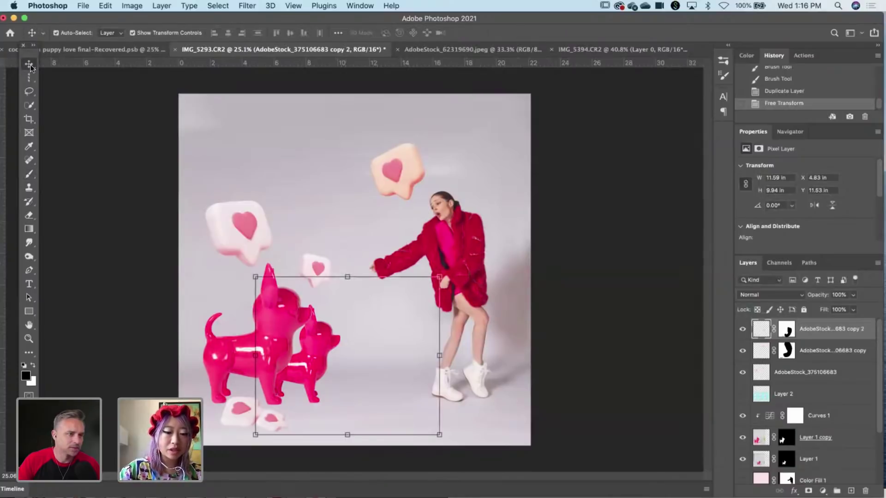
key("ctrl+t")
left_click_drag(255, 277, 269, 289)
left_click_drag(335, 401, 327, 401)
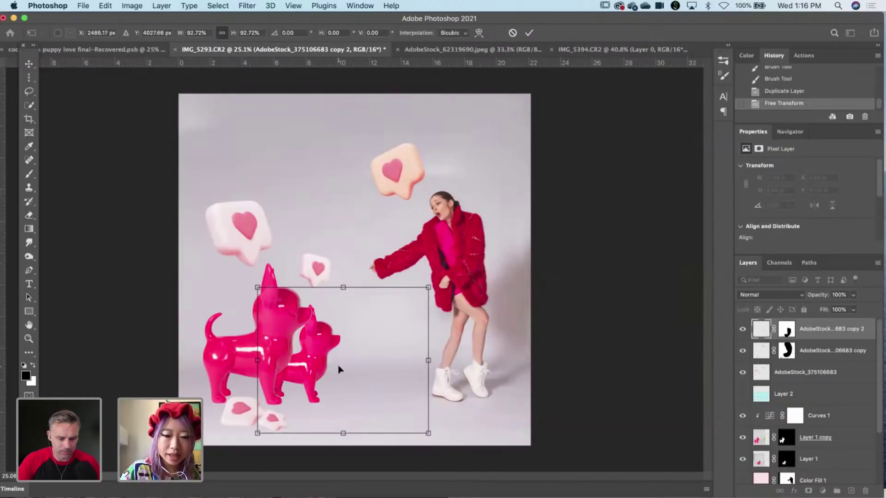
left_click_drag(340, 369, 340, 369)
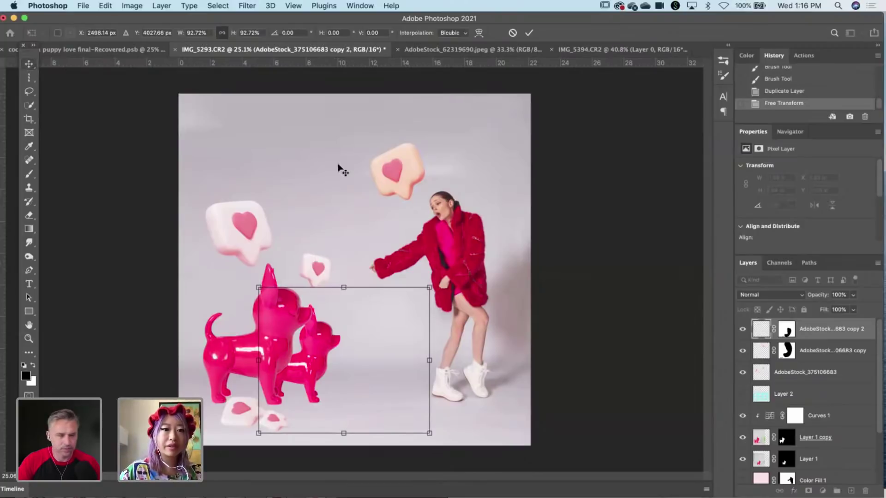
key("Return")
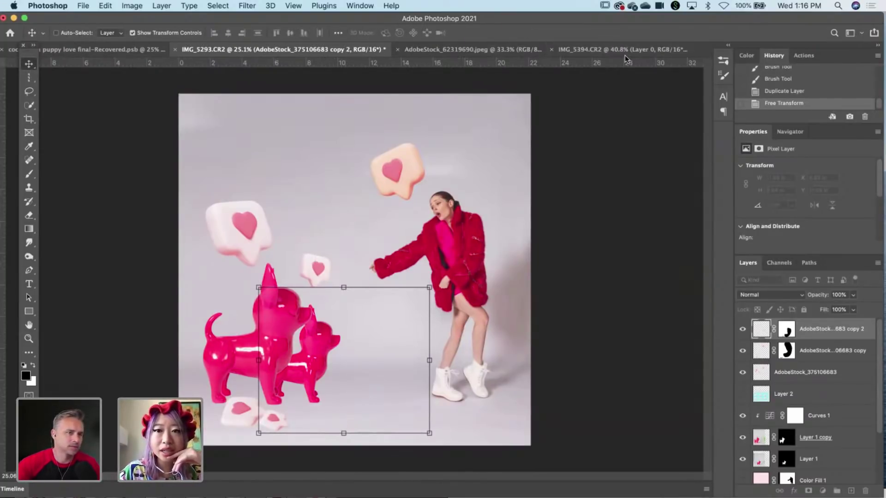
Undock the bone image AdobeStock_62319690.jpeg into its own floating window and bring the IMG_5293.CR2 composite to the front.
mouse_move(620, 51)
left_mouse_down()
mouse_move(549, 198)
mouse_move(558, 50)
left_mouse_up()
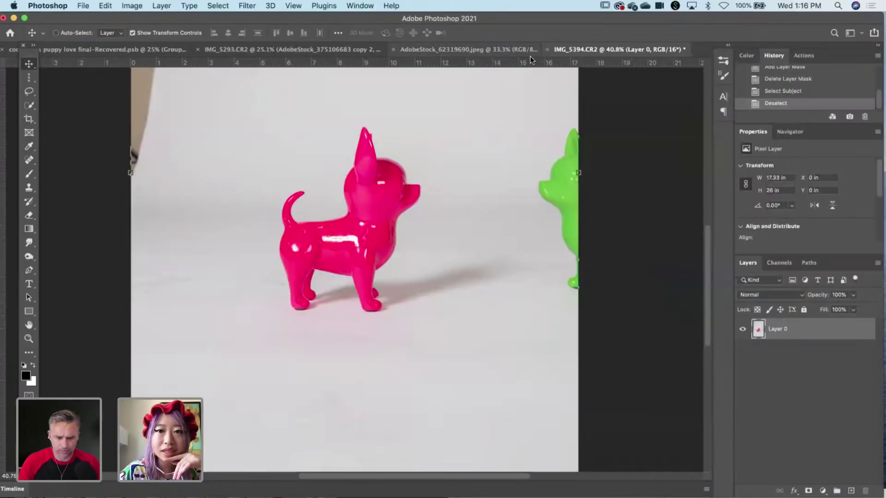
left_click_drag(527, 52, 560, 418)
left_click(296, 50)
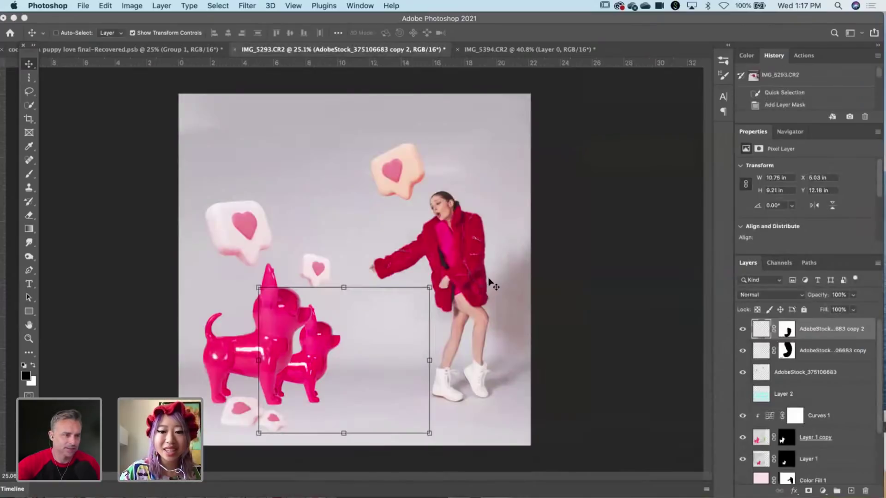
left_click(575, 445)
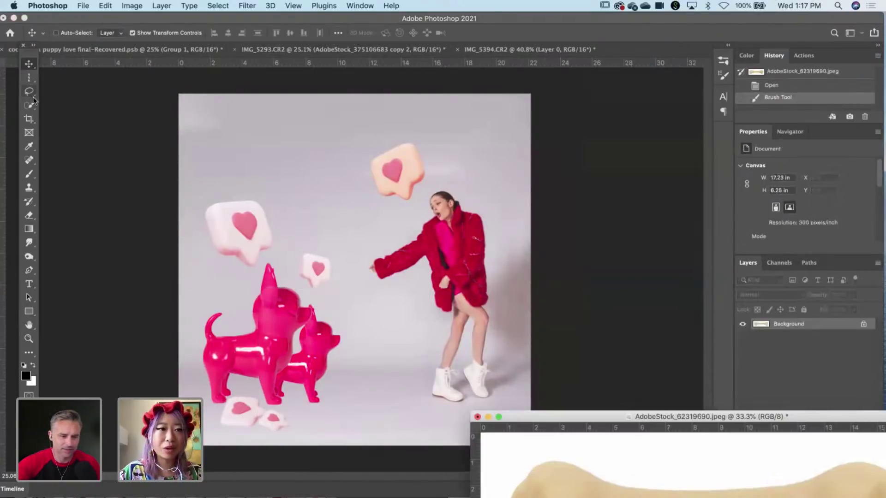
left_click_drag(576, 444, 416, 252)
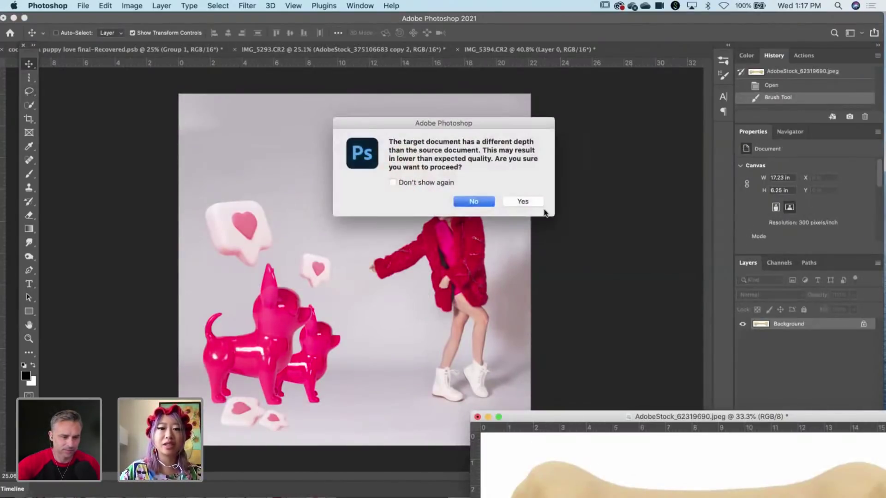
left_click(479, 199)
Save the bone image to the Desktop as the JPEG file AdobeStock_62319690.jpg.
left_click_drag(553, 417, 211, 126)
left_click(83, 6)
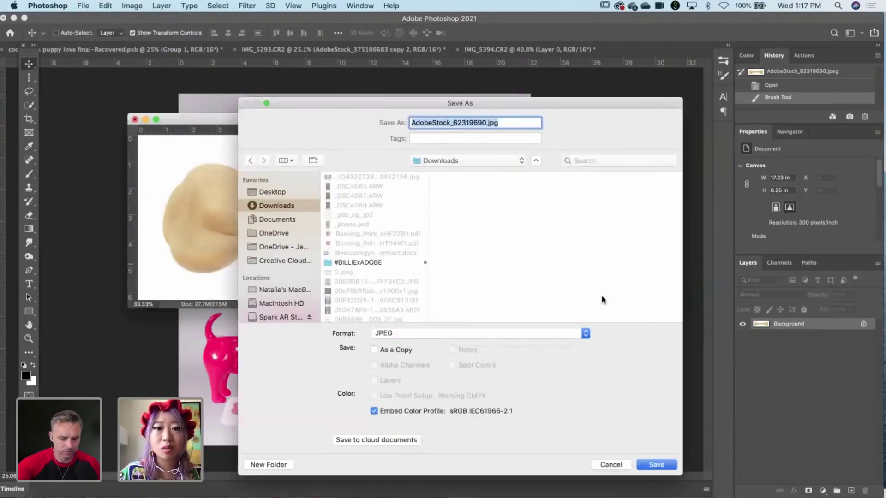
left_click(280, 193)
left_click(663, 465)
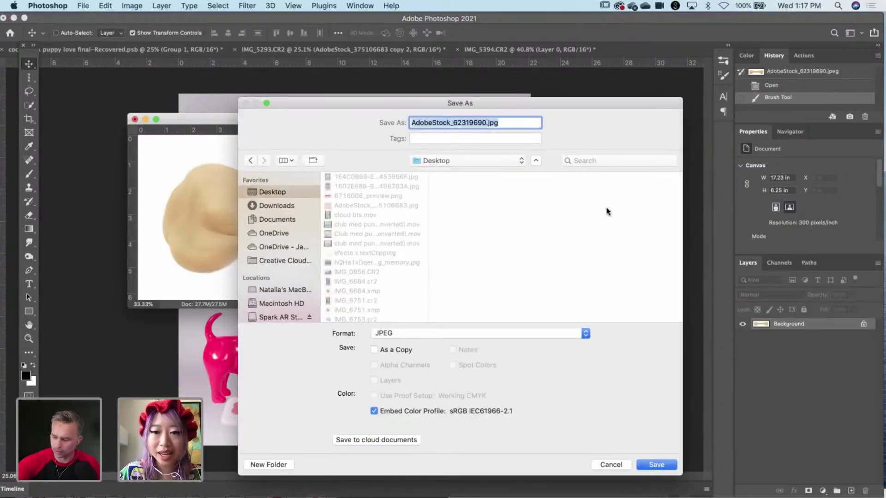
left_click(512, 143)
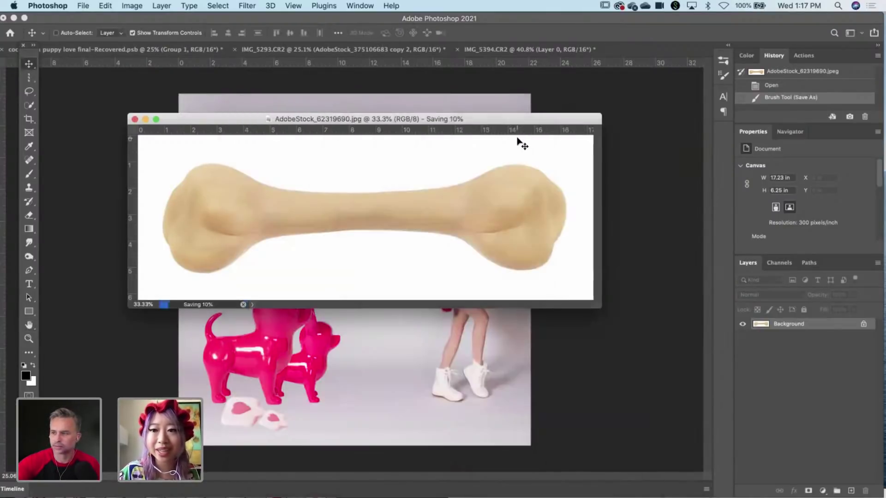
Bring up the pink clouds document and save it to the Desktop as the JPEG file AdobeStock_431129196.jpg.
left_click(521, 71)
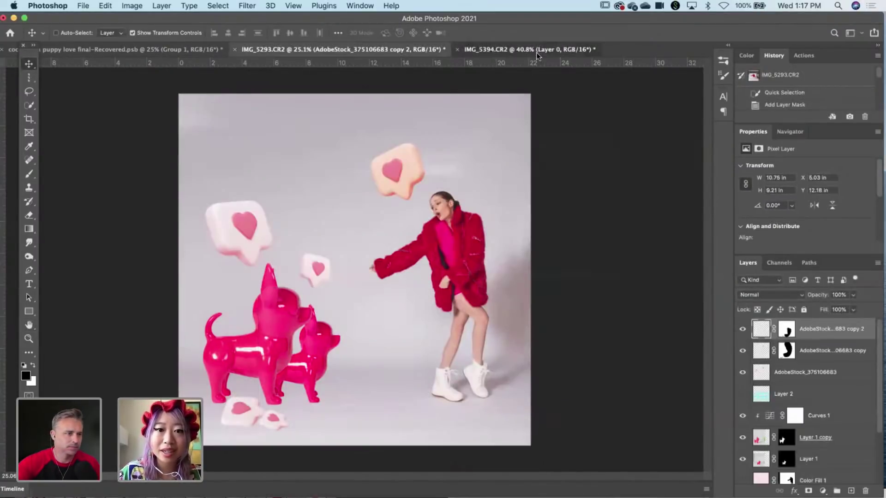
left_click(537, 52)
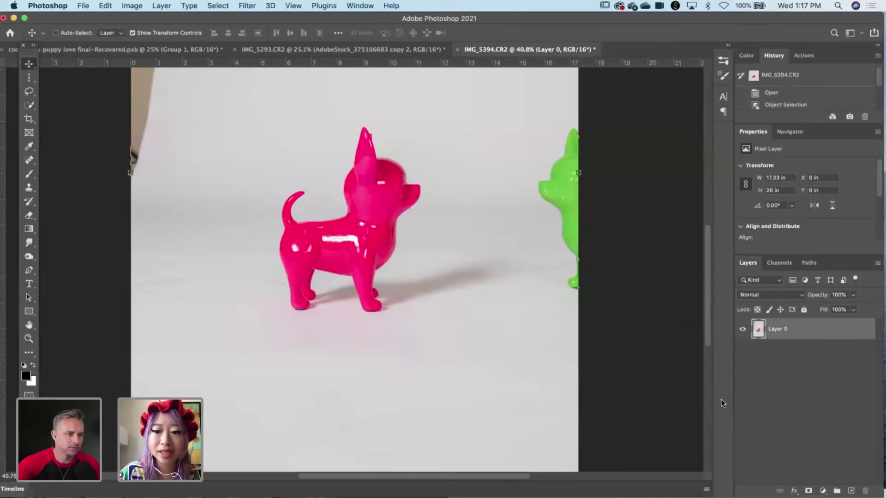
key("ctrl+Up")
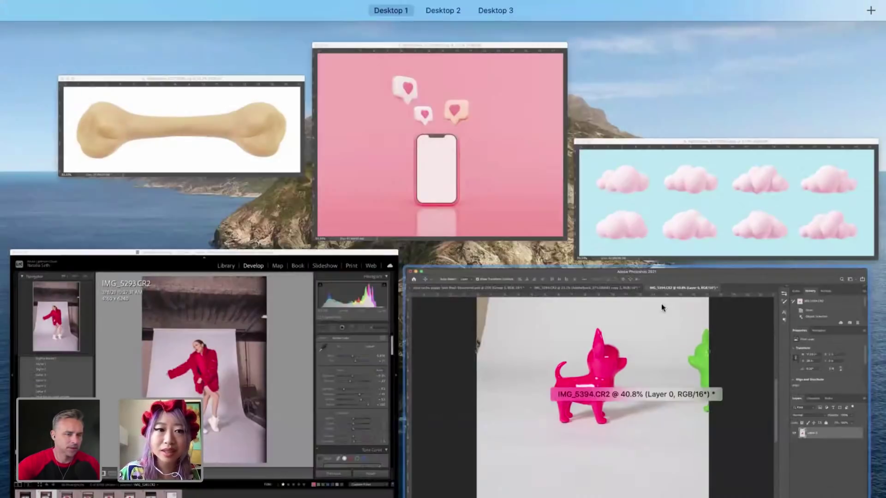
left_click(662, 304)
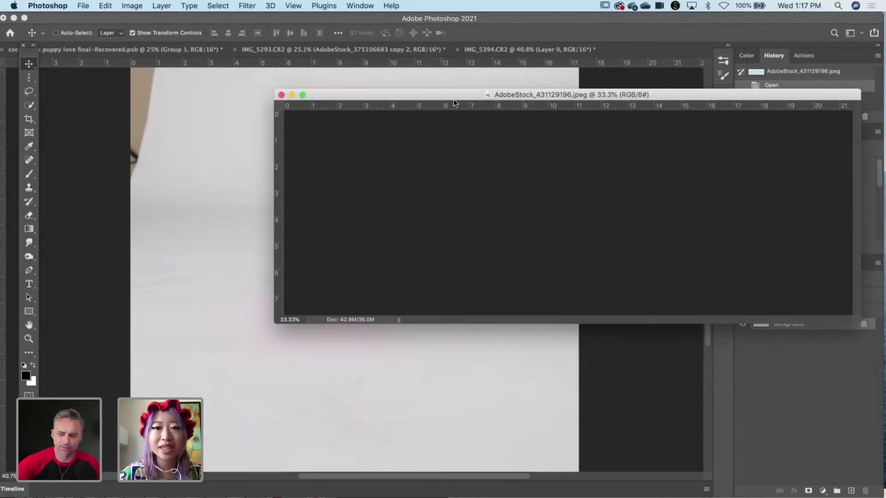
left_click_drag(455, 99, 418, 127)
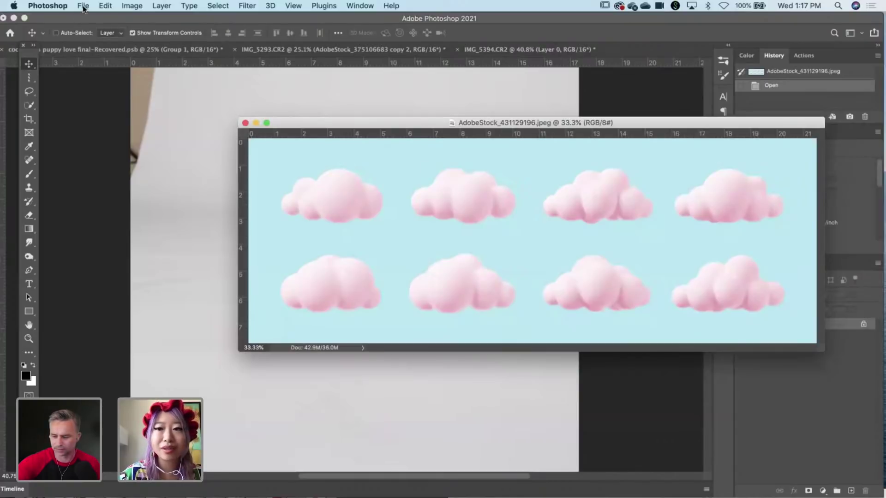
left_click(84, 7)
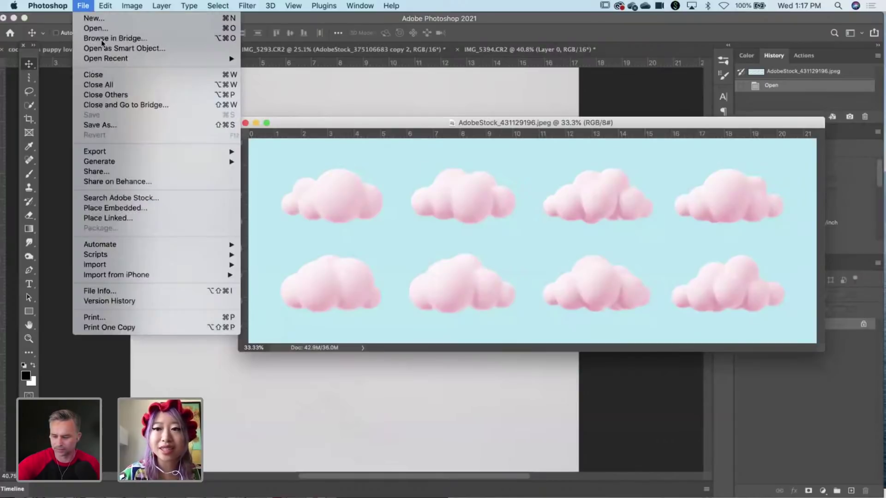
left_click(140, 126)
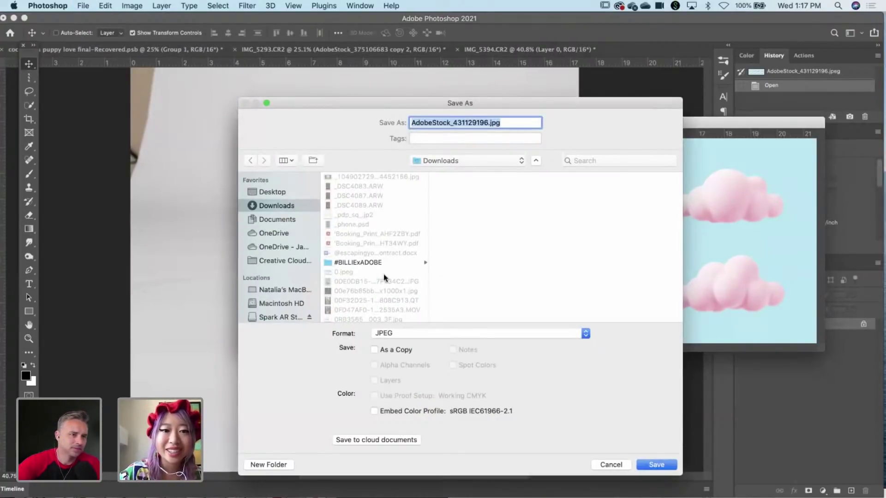
left_click(270, 192)
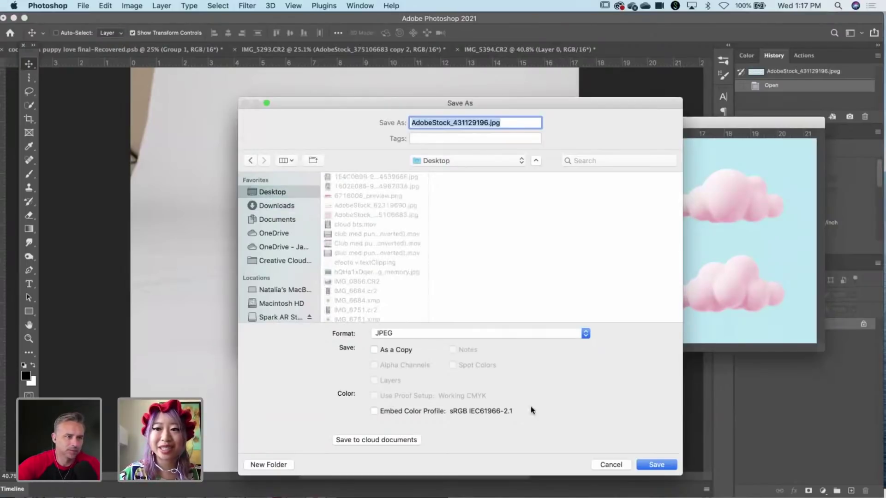
left_click(656, 464)
left_click(507, 145)
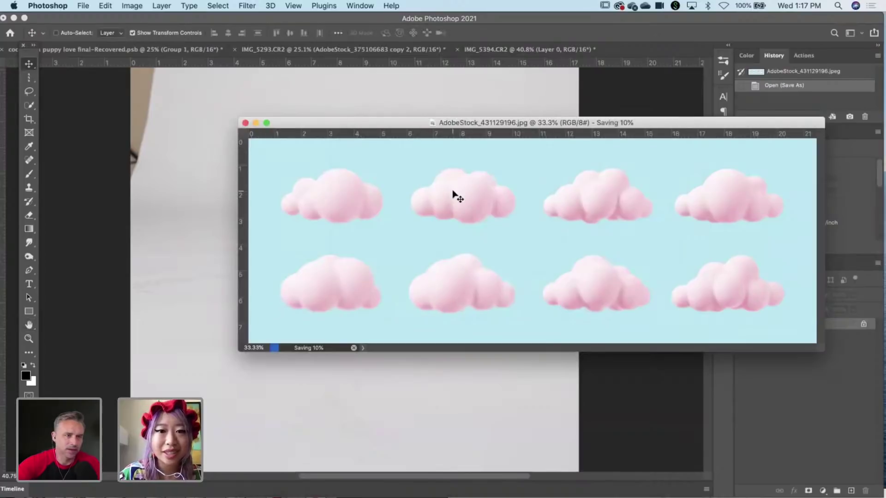
Place AdobeStock_62319690.jpg from the desktop into the IMG_5293.CR2 composite as an embedded image.
key("ctrl+Up")
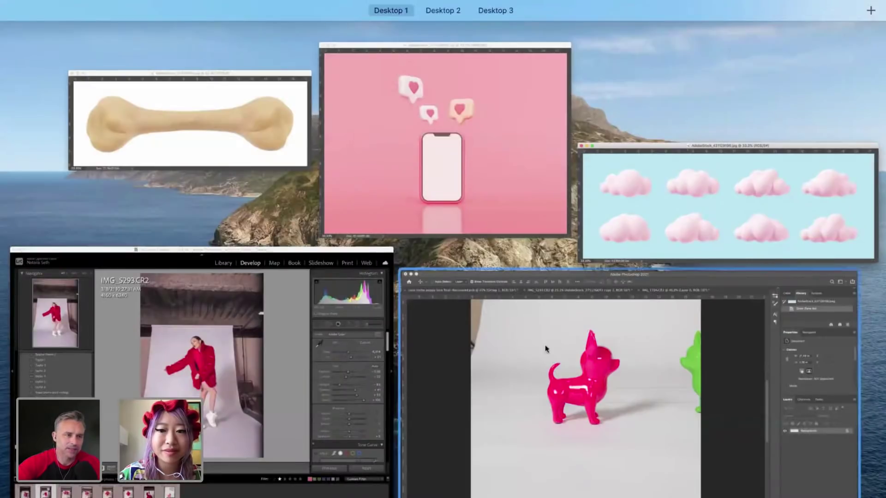
left_click(635, 346)
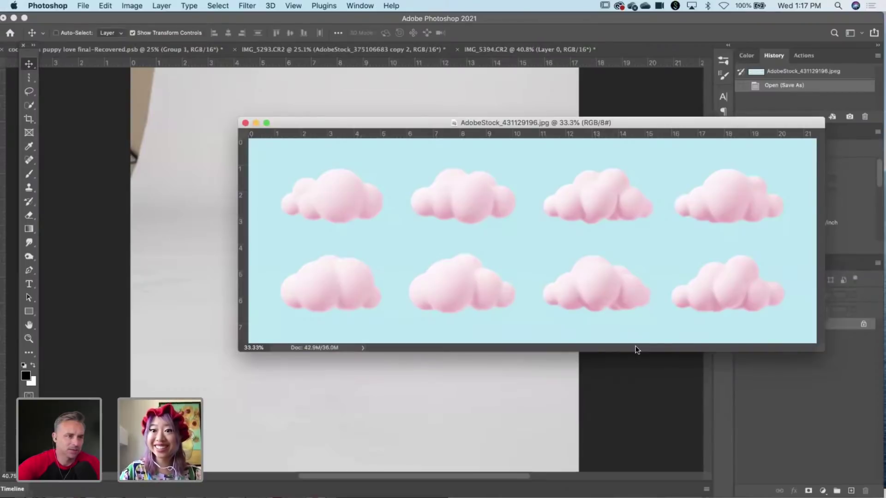
left_click(311, 50)
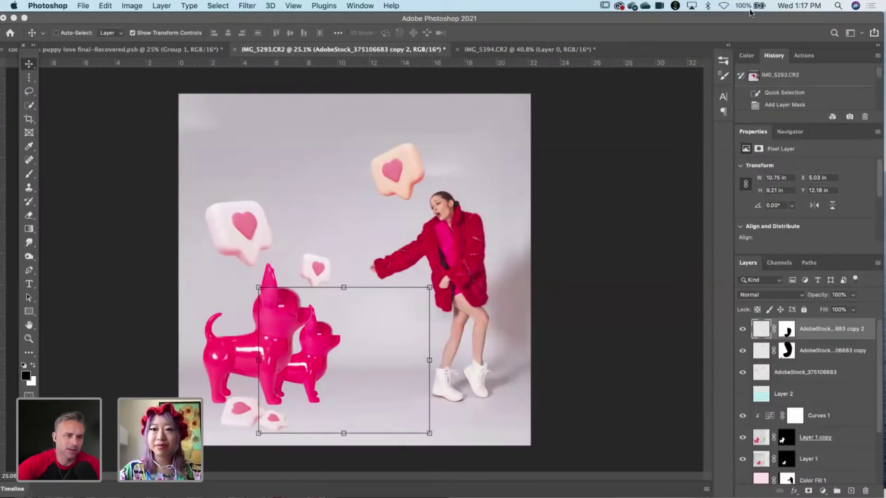
left_click_drag(752, 15, 668, 17)
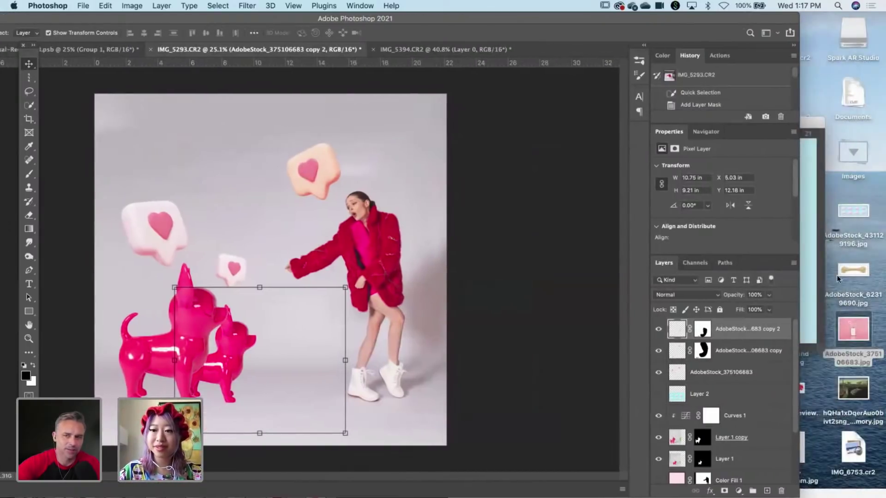
left_click_drag(859, 278, 305, 319)
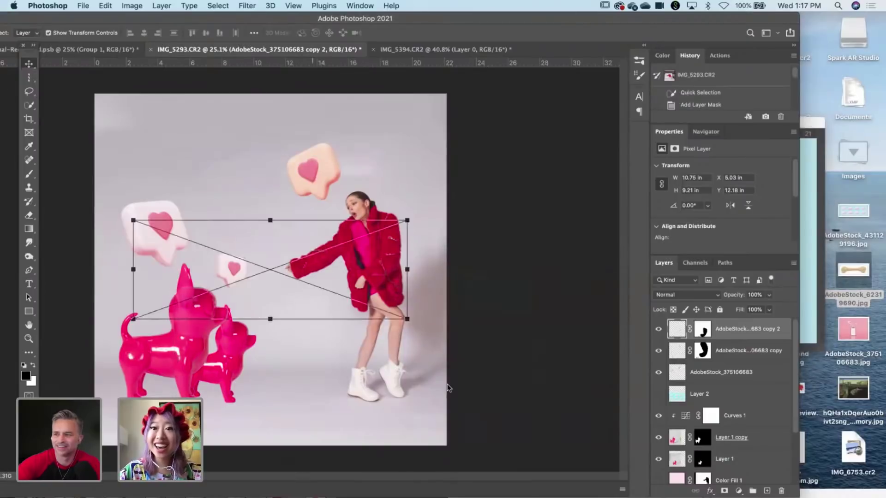
left_click_drag(627, 19, 699, 19)
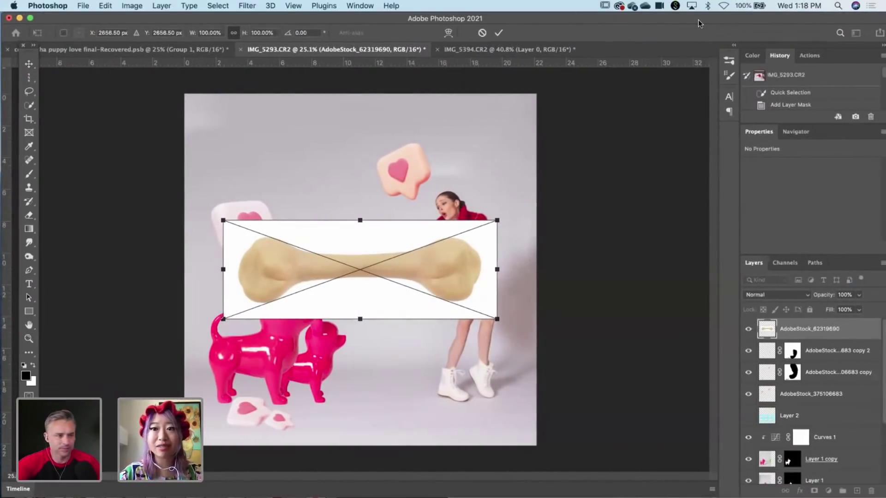
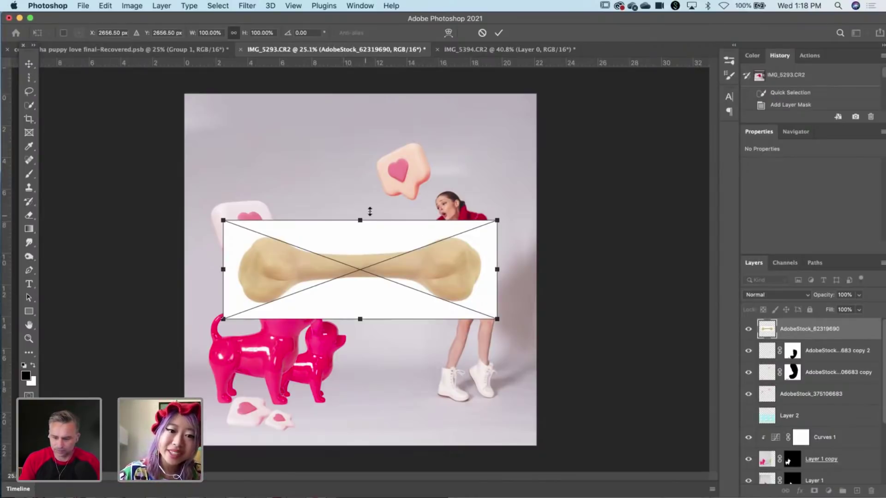
Scale the bone to 31.64%, rotate it -4.30°, place it on the floor between the dogs and boots, and finish with its layer at 100% opacity.
left_click_drag(369, 212, 372, 265)
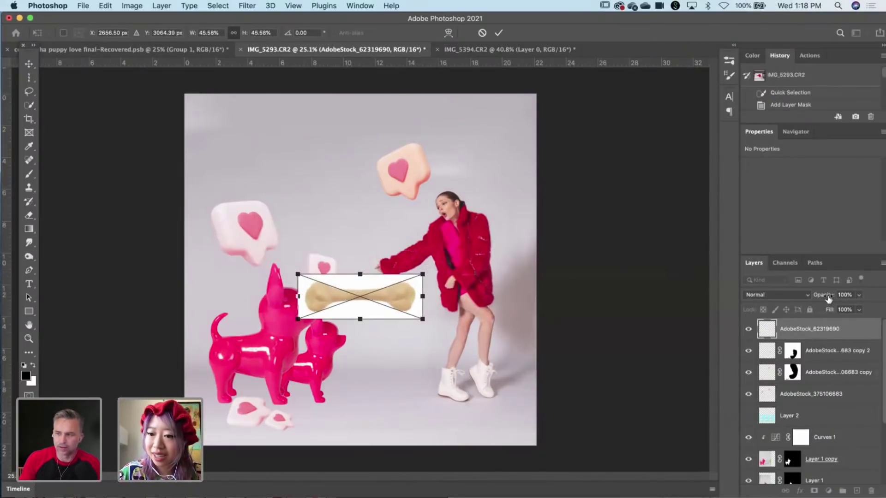
left_click_drag(830, 299, 803, 306)
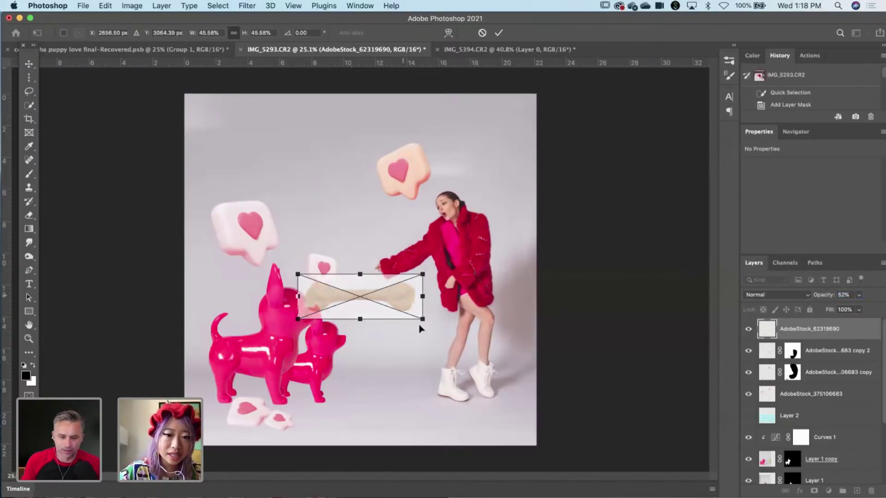
left_click_drag(403, 297, 429, 384)
left_click_drag(385, 361, 394, 409)
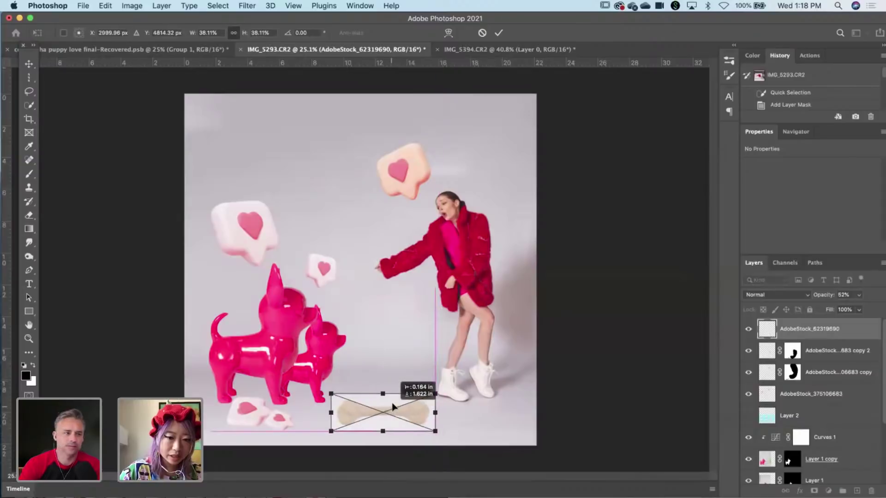
left_click_drag(419, 372, 390, 417)
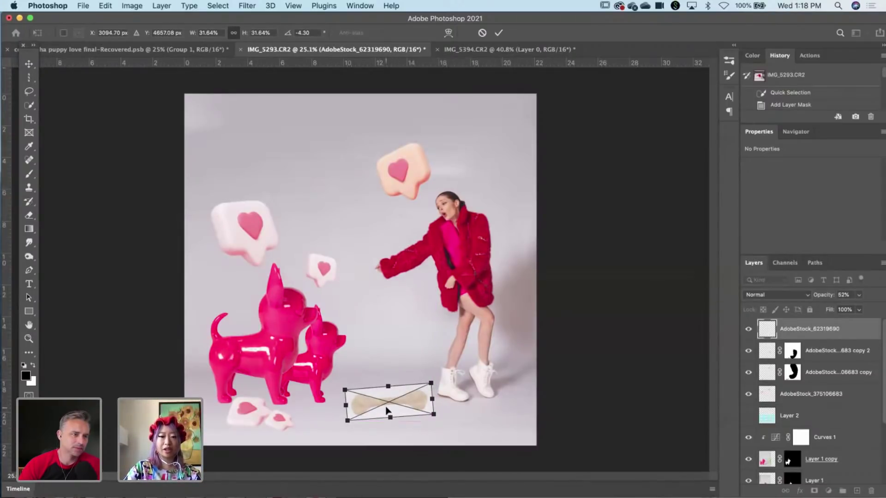
key("Return")
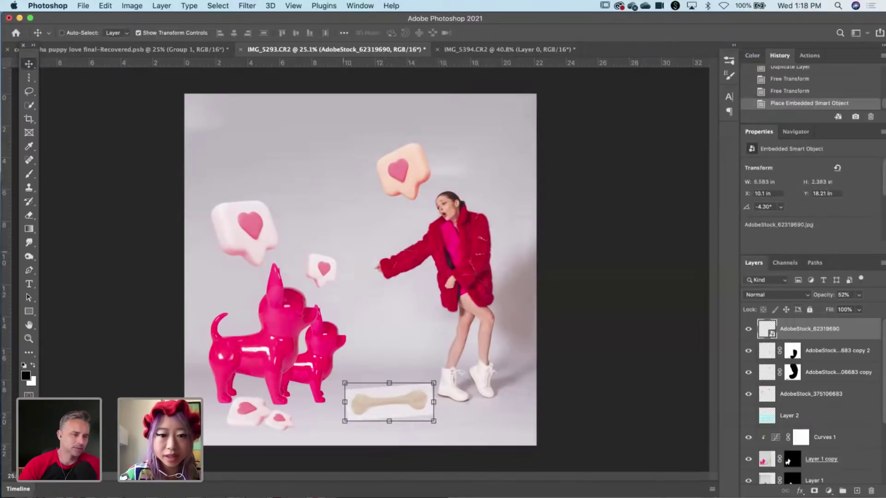
key("0")
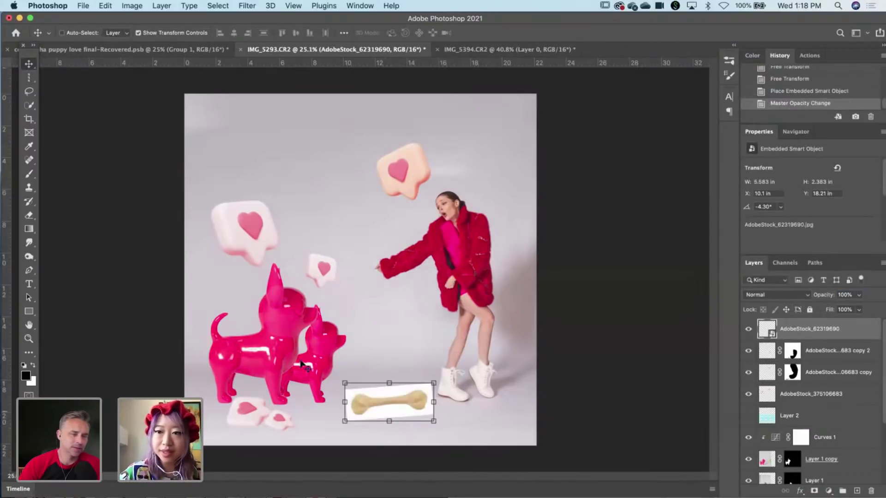
Try to select the bone on its white background with the Object Selection tool, and clear the selection.
left_click_drag(392, 426, 464, 428)
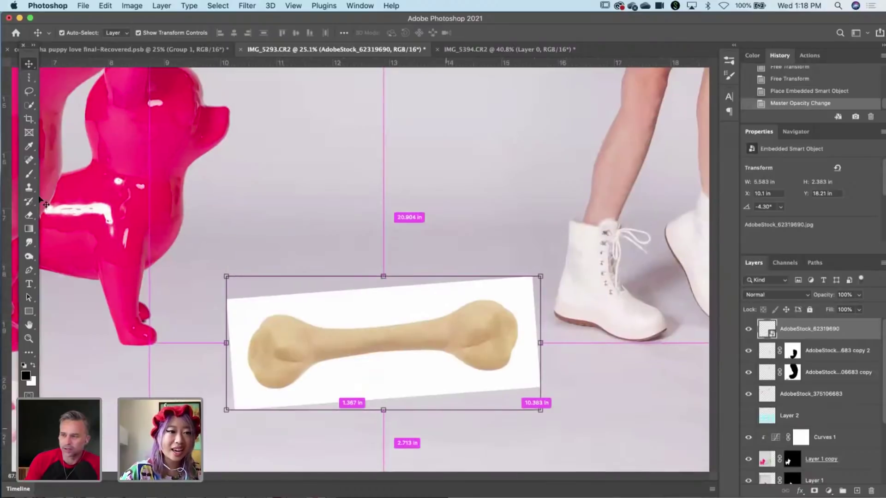
left_click(30, 106)
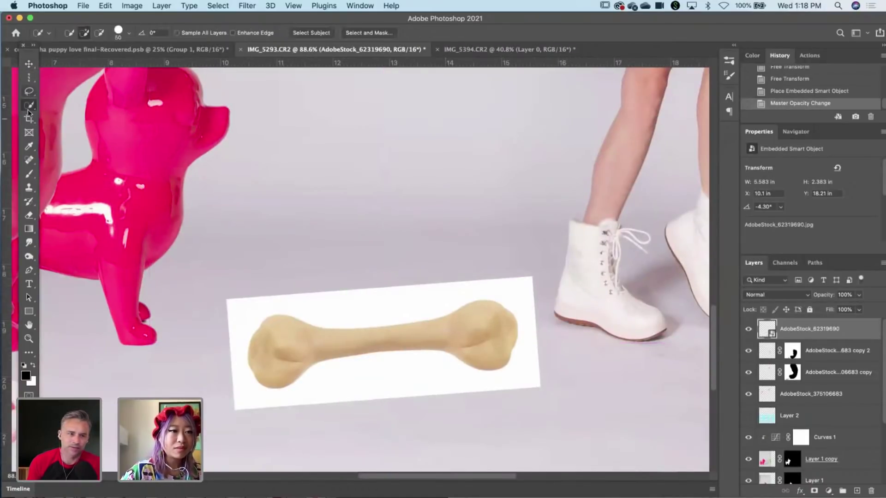
left_click_drag(29, 105, 70, 100)
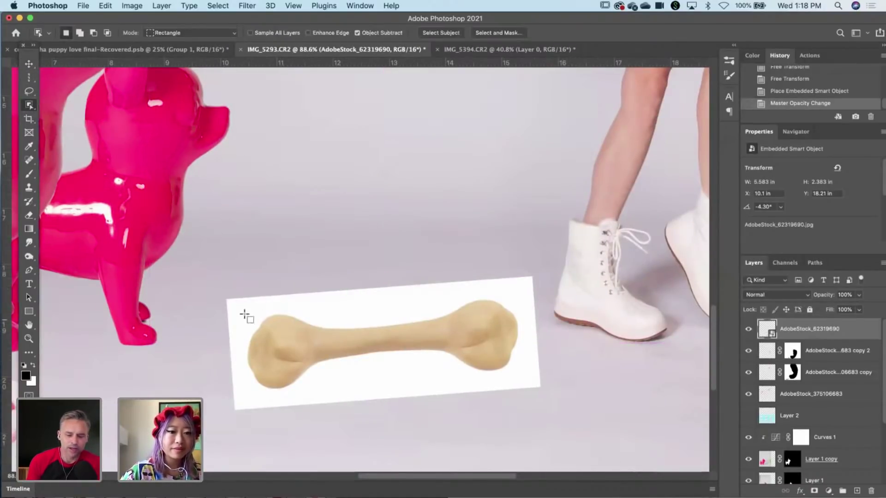
left_click_drag(244, 315, 532, 365)
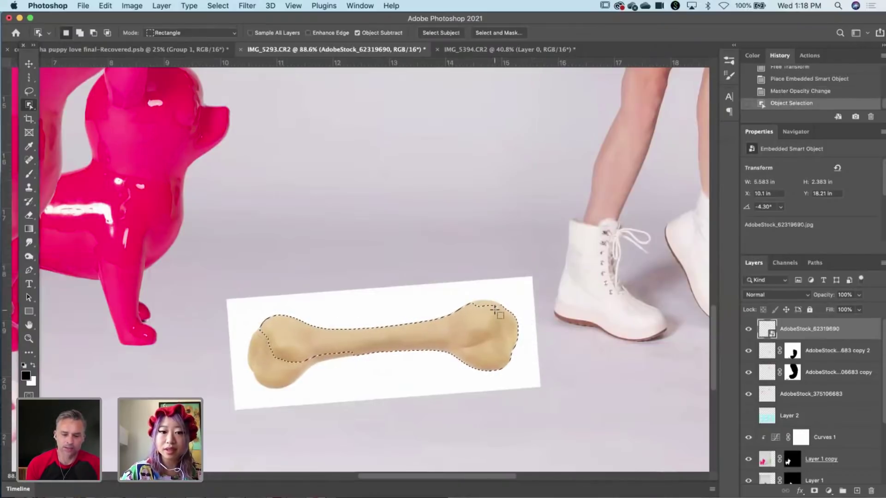
key("super+d")
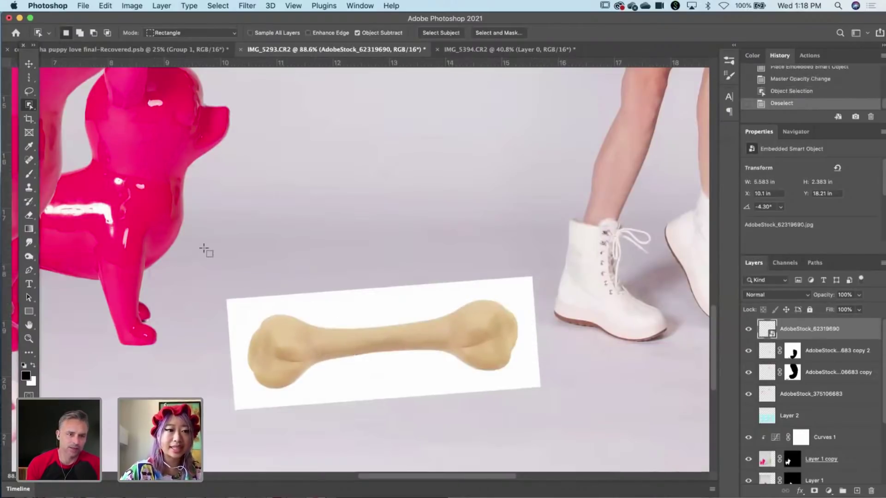
Cut out the bone by selecting its white background with the Magic Wand at tolerance 20, adding a layer mask and inverting the mask.
right_click(29, 105)
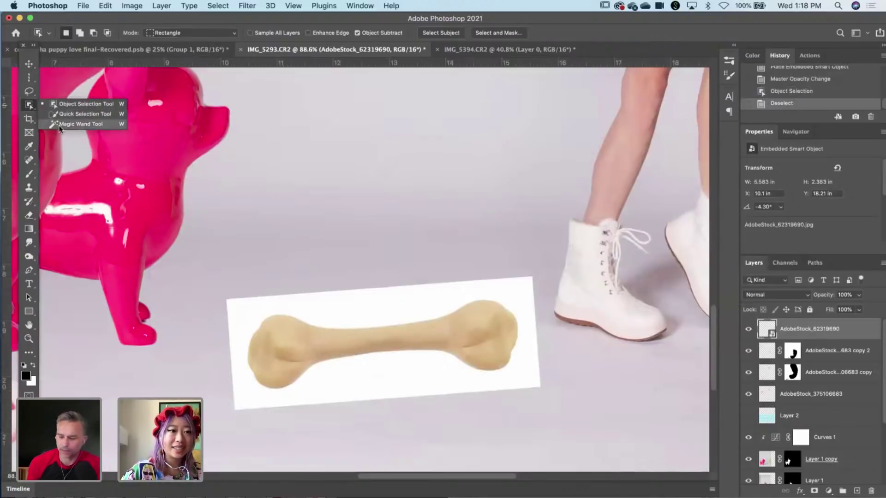
left_click(78, 121)
left_click(252, 322)
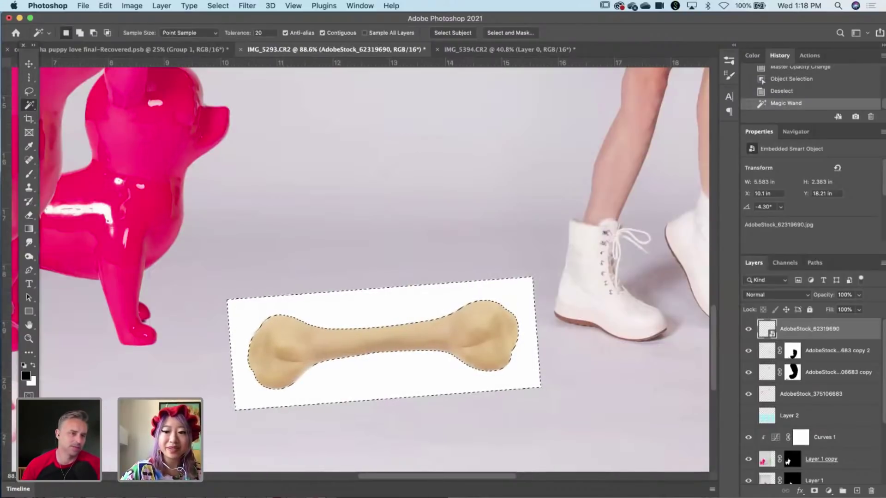
left_click(815, 491)
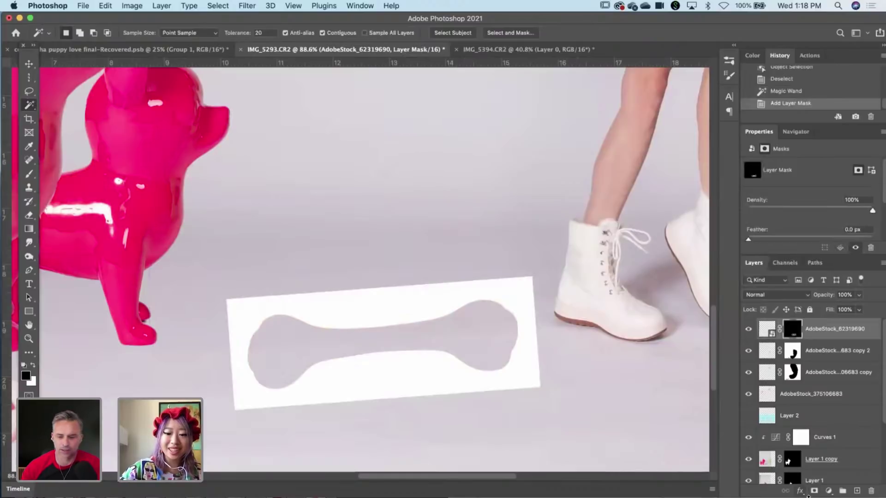
key("super+i")
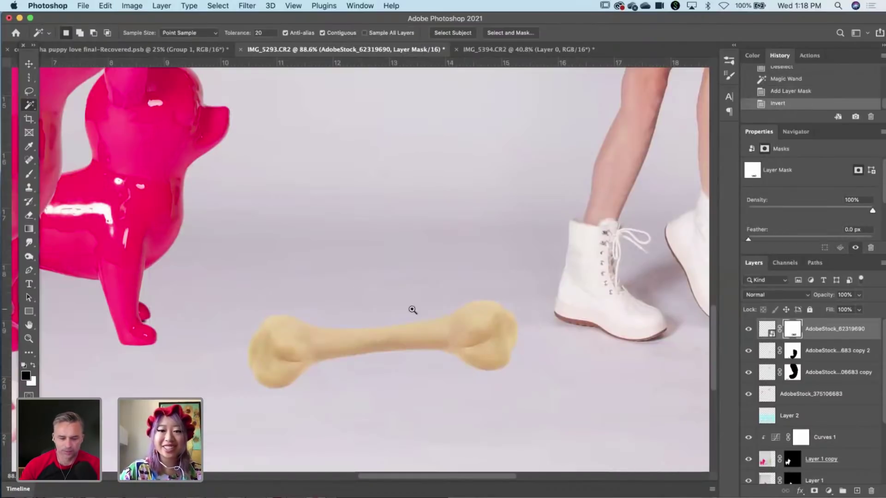
scroll(363, 331, "down", 5)
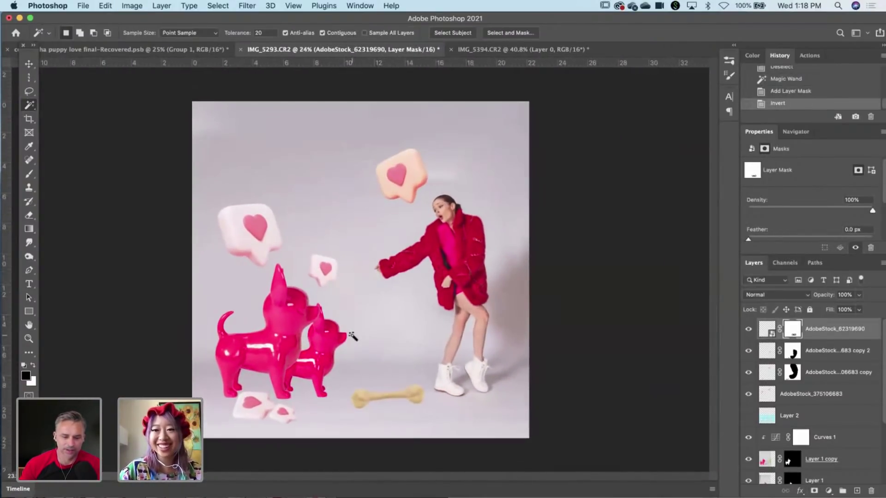
Move the cut-out bone slightly down and toward the dogs on the floor.
left_click(29, 64)
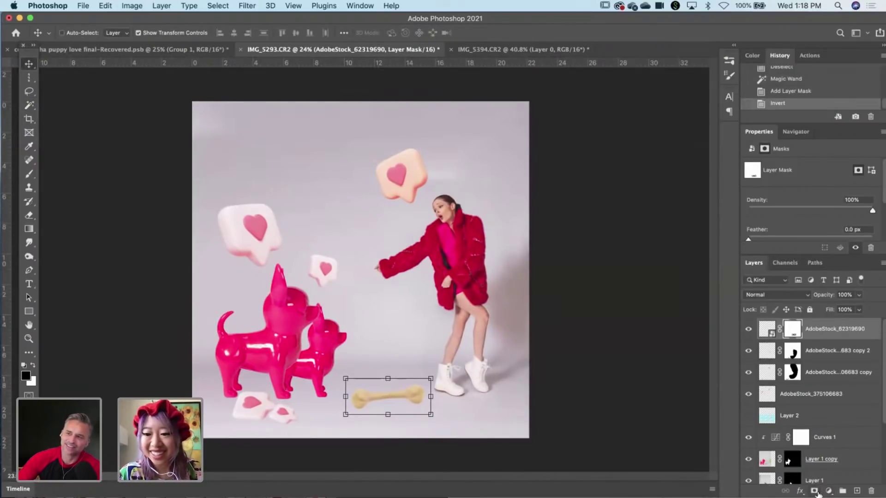
left_click(406, 403)
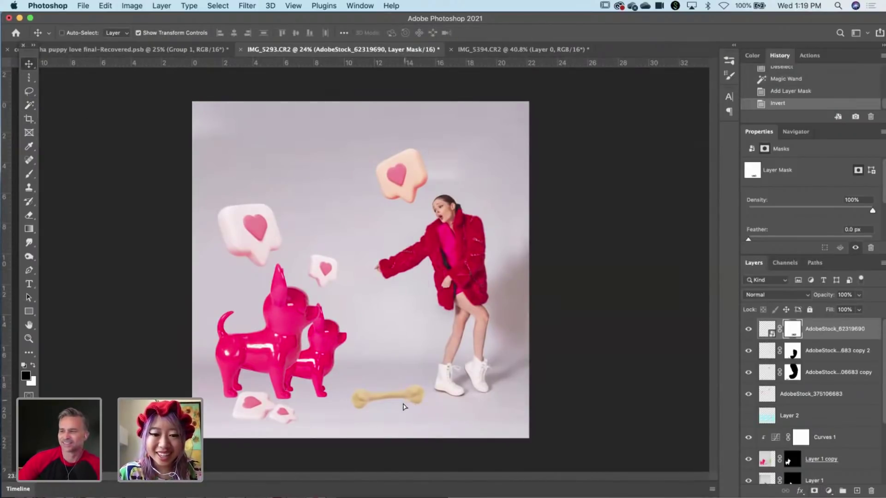
left_click_drag(405, 407, 401, 409)
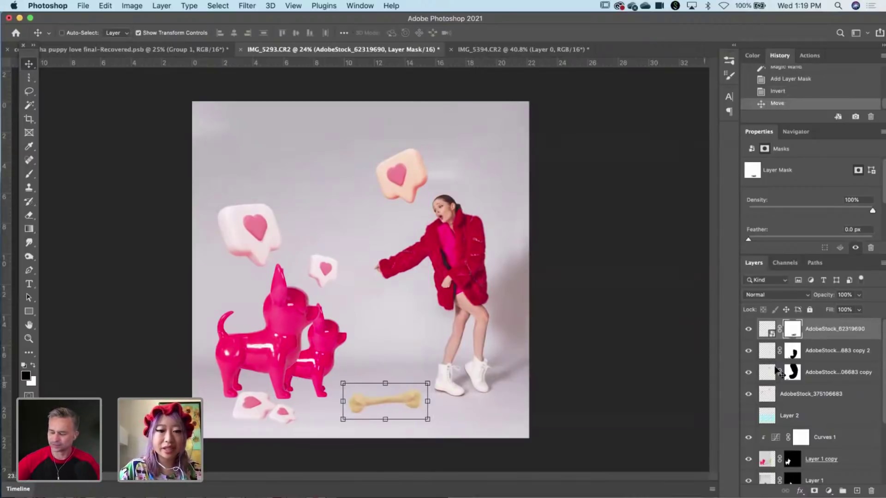
Duplicate the bone layer, rotate the copy by about -133.67°, scale it to about 44.84% and move it to the woman's lowered hand.
left_click_drag(848, 341, 857, 492)
key("super+t")
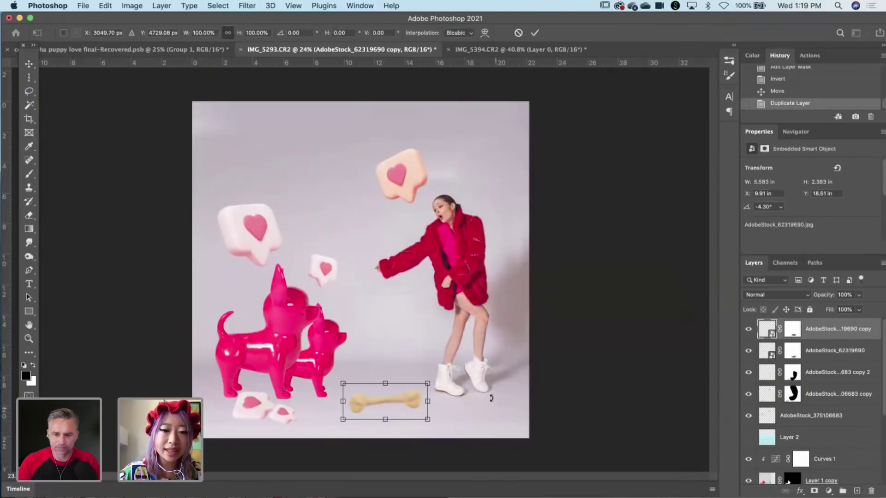
left_click_drag(491, 398, 320, 288)
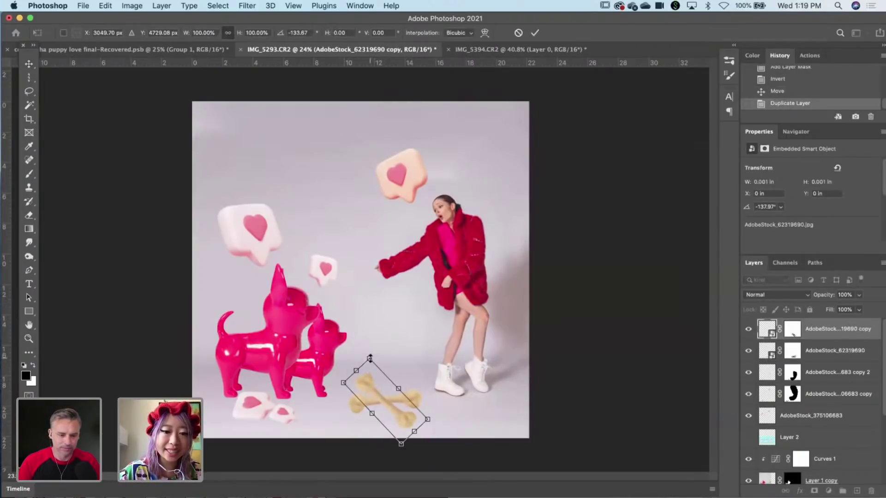
left_click_drag(370, 358, 451, 272)
left_click(515, 272, "super")
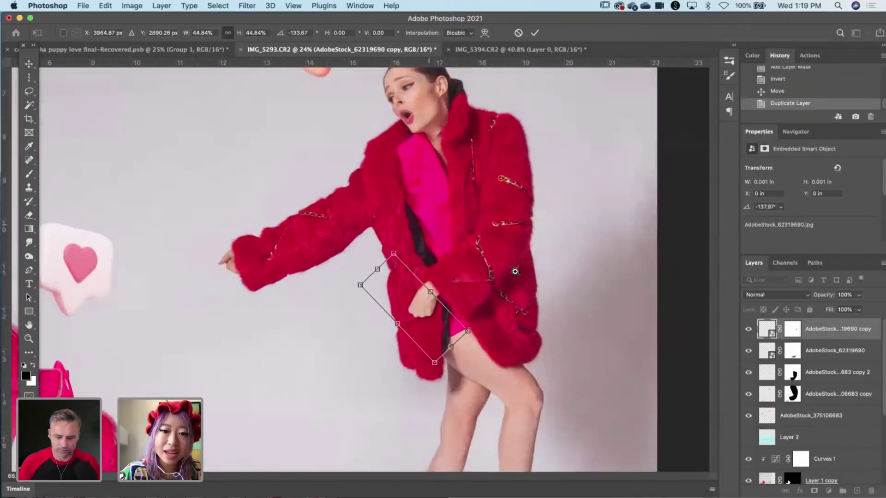
Fit the bone copy over the woman's lowered hand at 41.02% scale and about -144.35° rotation, and apply the transform.
left_click_drag(423, 298, 438, 287)
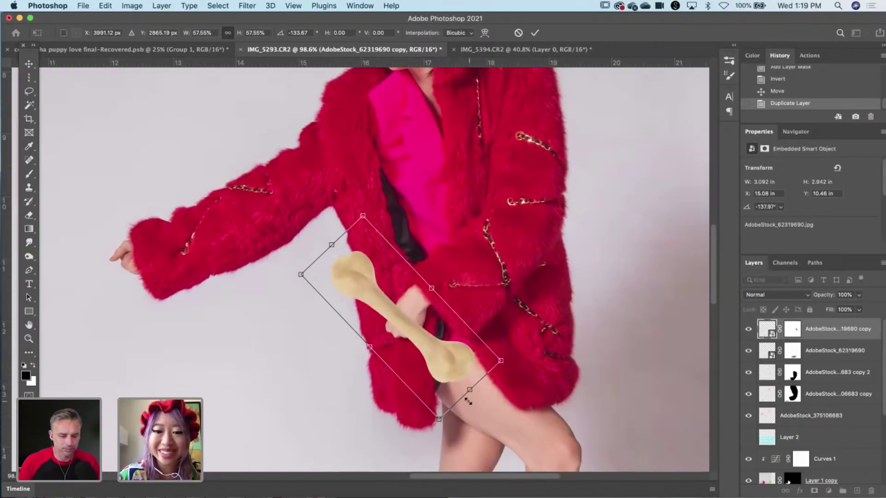
left_click_drag(469, 392, 453, 383)
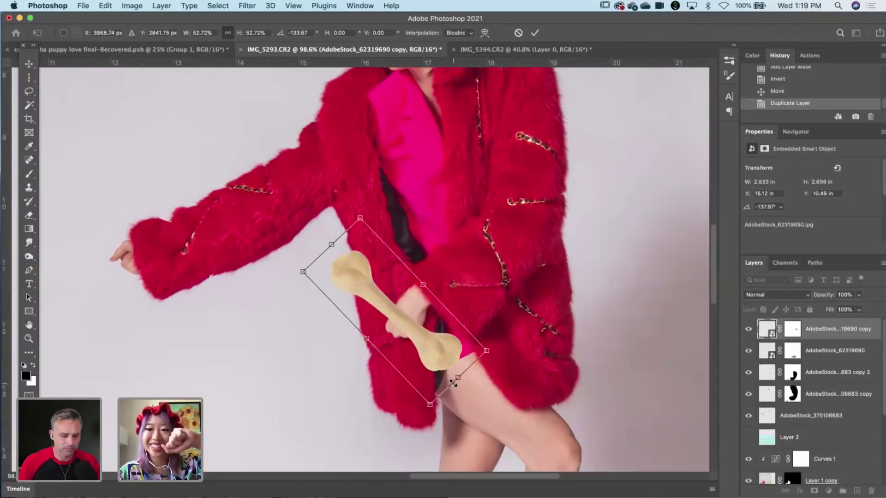
left_click_drag(332, 252, 355, 263)
left_click_drag(401, 285, 402, 295)
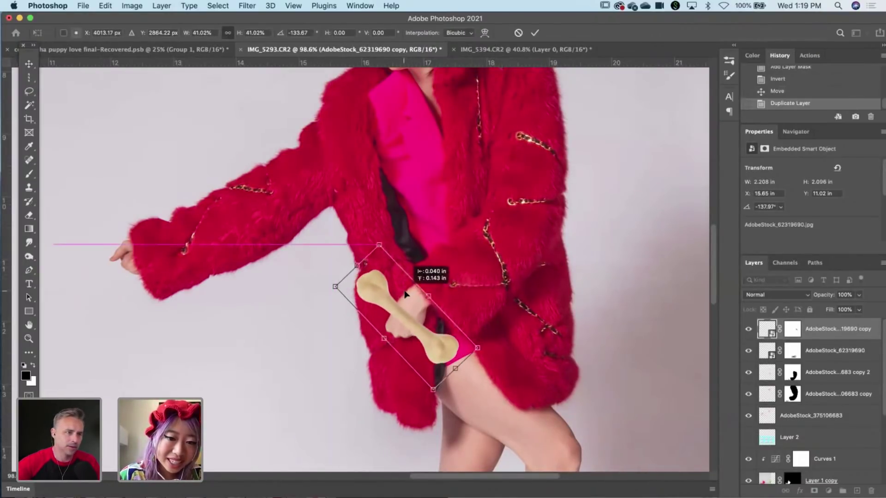
left_click_drag(480, 292, 473, 277)
left_click_drag(475, 280, 472, 283)
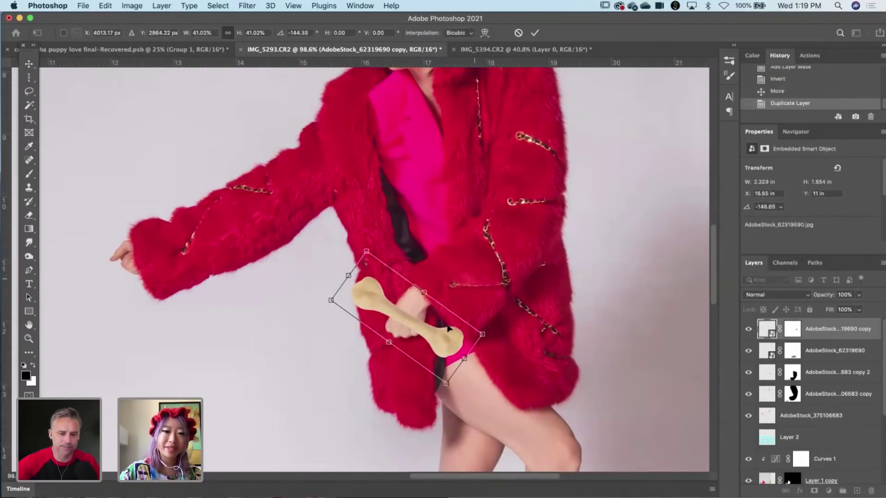
key("Return")
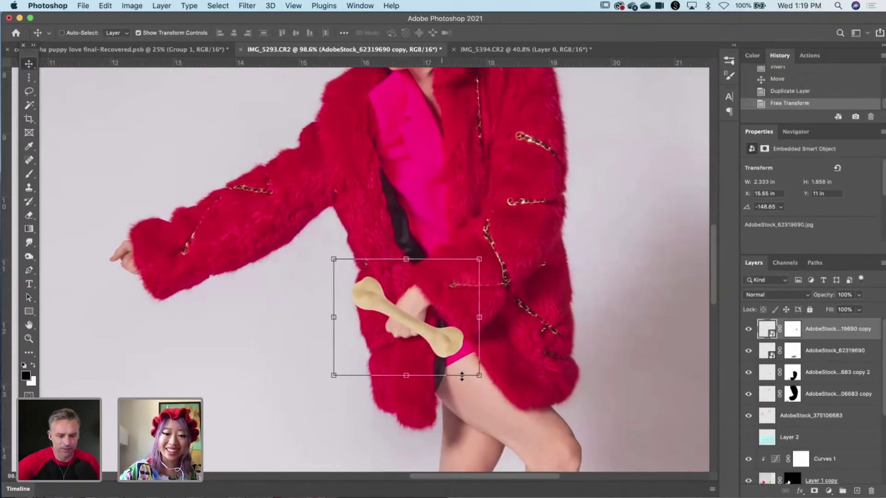
Enlarge the bone copy to 140.50%, reposition it across the woman's hand, and apply the transform.
key("ctrl+t")
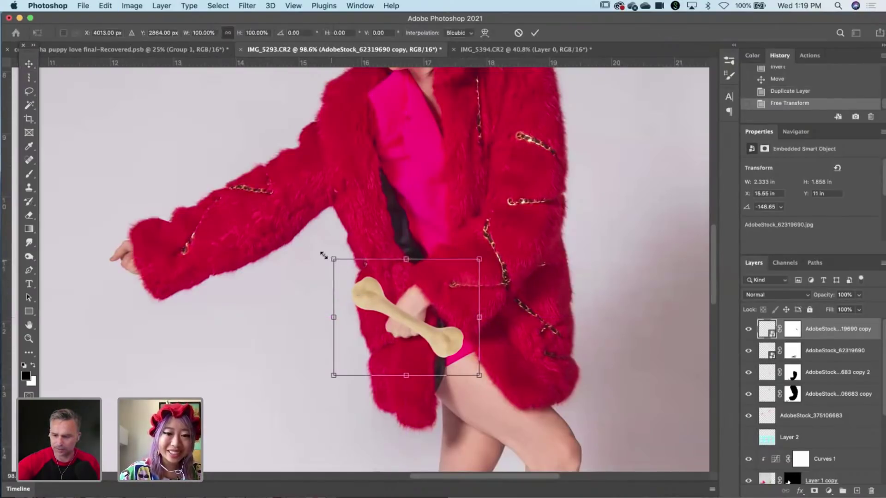
left_click_drag(323, 255, 310, 219)
left_click_drag(427, 308, 420, 317)
left_click_drag(299, 221, 293, 216)
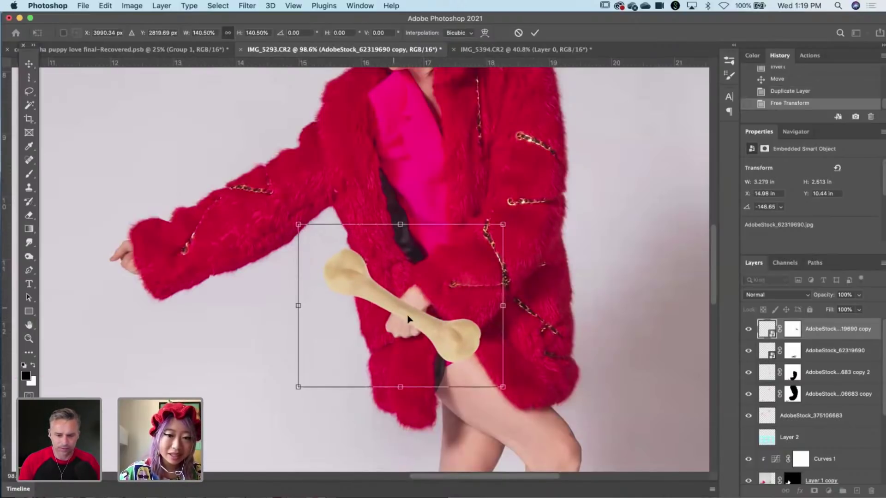
left_click_drag(408, 319, 414, 324)
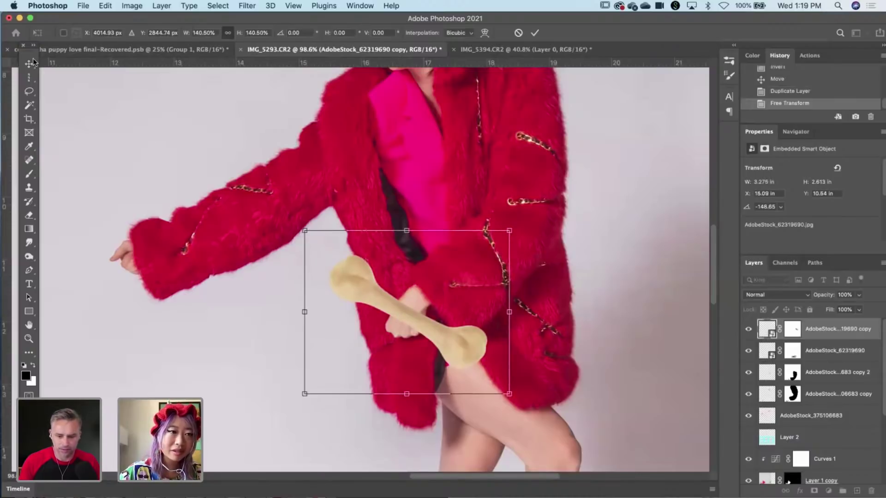
key("Return")
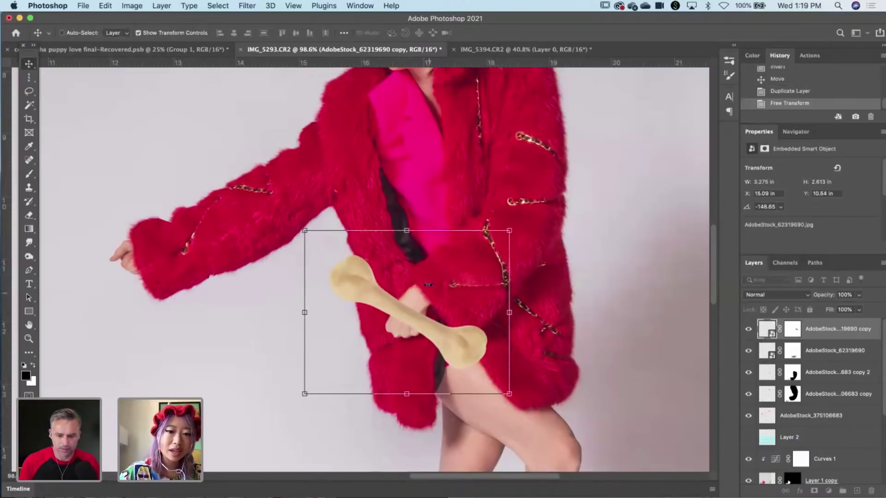
Place AdobeStock_431129196.jpg from the desktop into the IMG_5293.CR2 composite as an embedded image at 100% scale.
left_click(29, 78)
left_click_drag(324, 208, 283, 206)
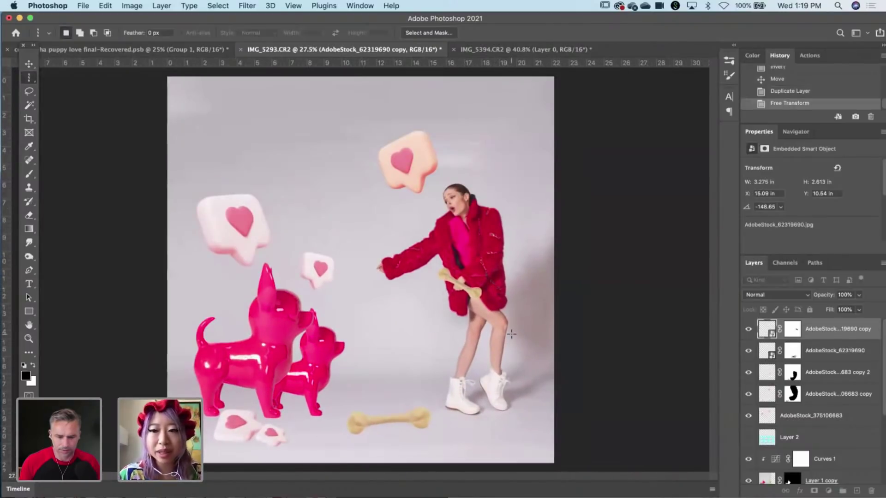
key("ctrl+Up")
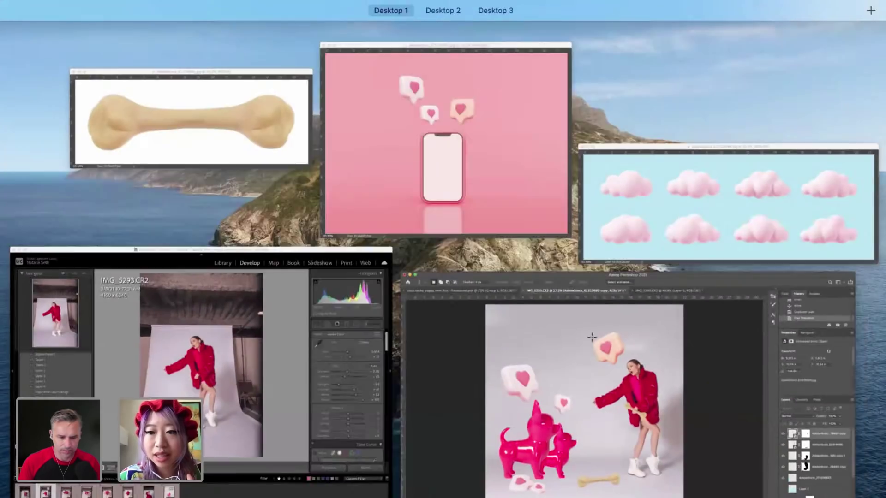
left_click(592, 337)
left_click_drag(748, 22, 556, 19)
left_click_drag(845, 234, 283, 290)
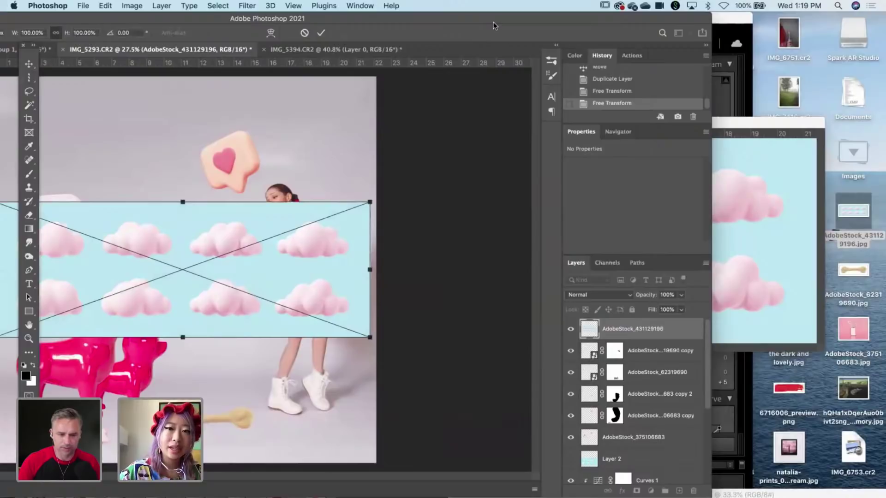
double_click(499, 22)
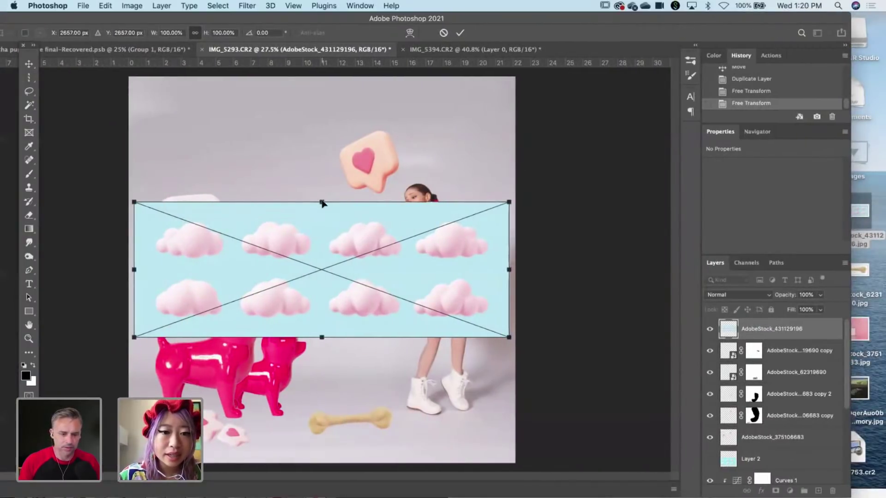
key("Return")
Cut out the pink clouds by selecting their blue background with the Magic Wand, adding a layer mask and inverting it.
key("w")
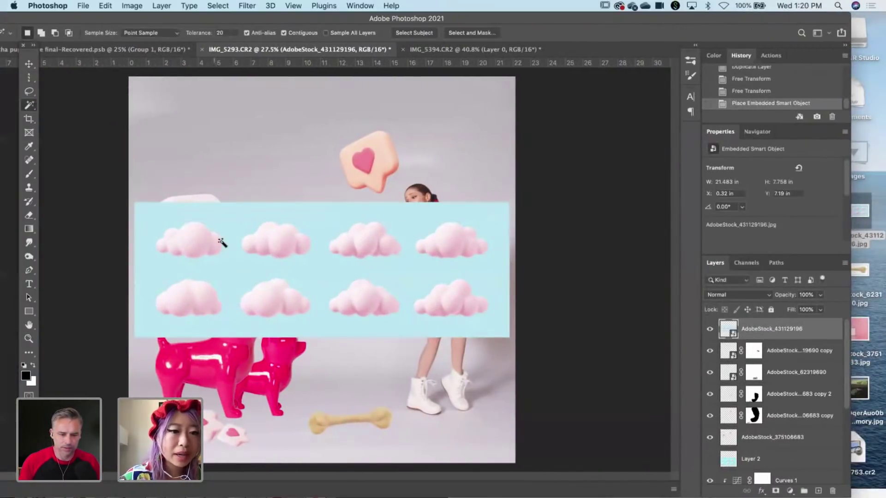
left_click(237, 220)
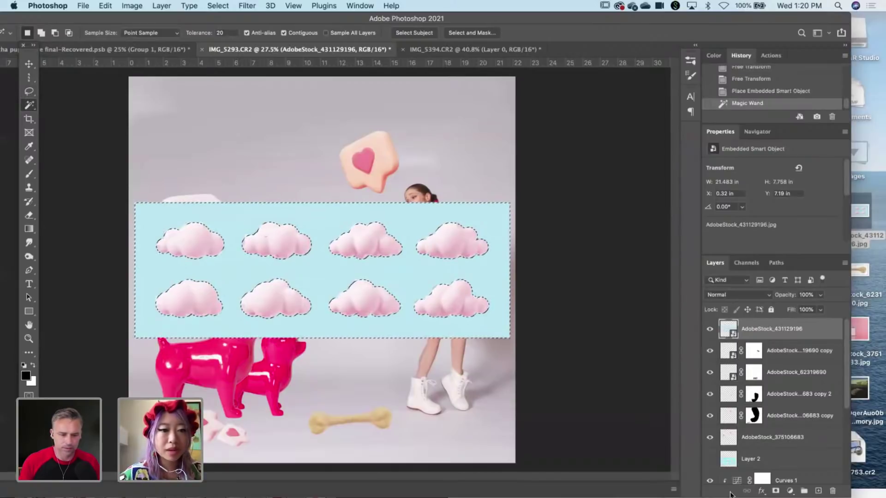
left_click(776, 491)
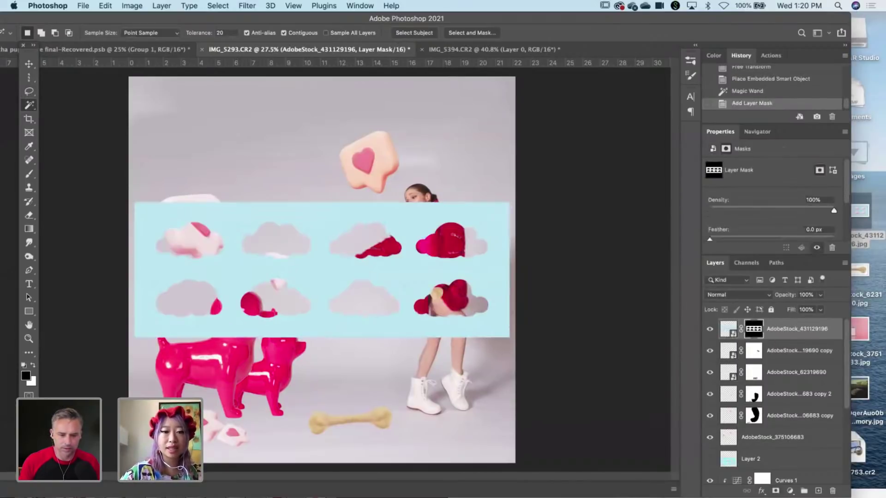
key("super+i")
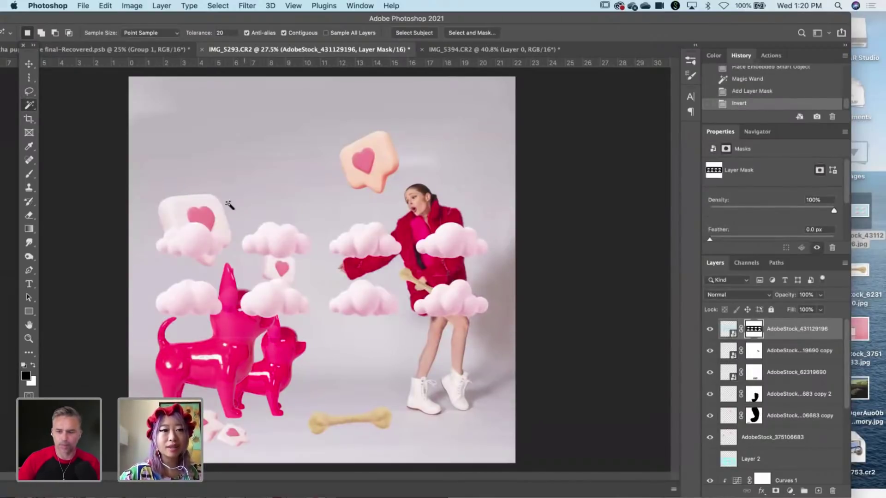
Move the two rows of pink clouds up into the upper part of the composite and apply the transform.
left_click(28, 64)
left_click_drag(300, 286, 287, 169)
mouse_move(301, 215)
left_mouse_down()
mouse_move(304, 300)
mouse_move(302, 215)
left_mouse_up()
left_click_drag(313, 150, 325, 169)
key("Return")
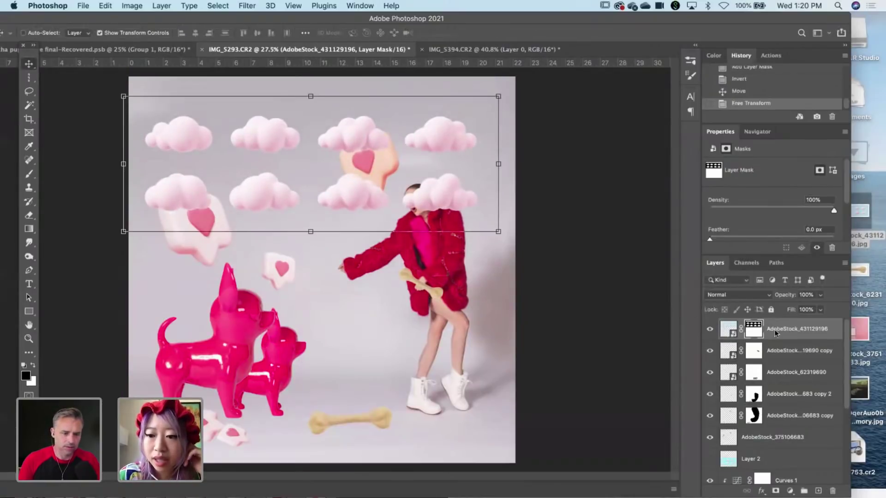
Rasterize the AdobeStock_431129196 cloud layer and apply its layer mask permanently.
right_click(795, 329)
left_click(741, 252)
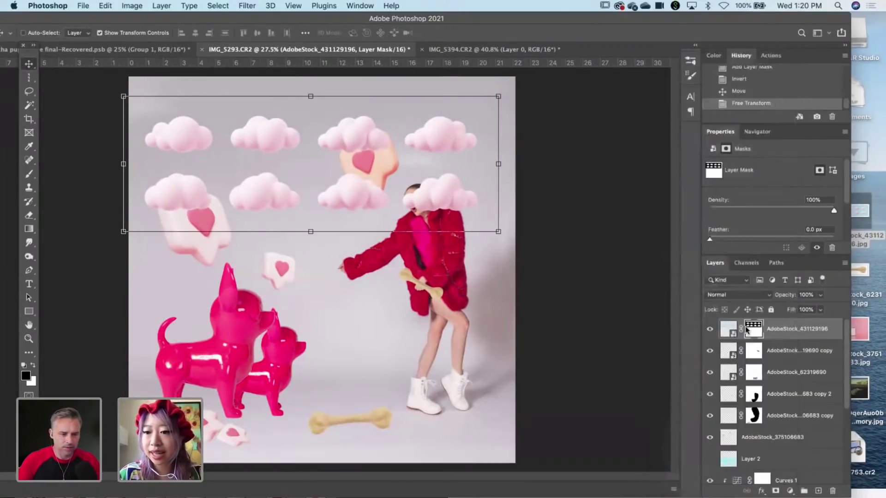
right_click(756, 341)
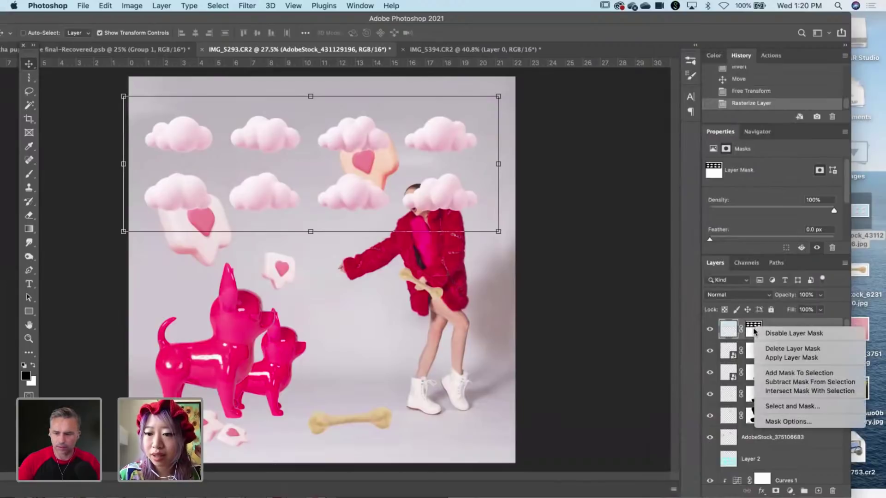
left_click(779, 358)
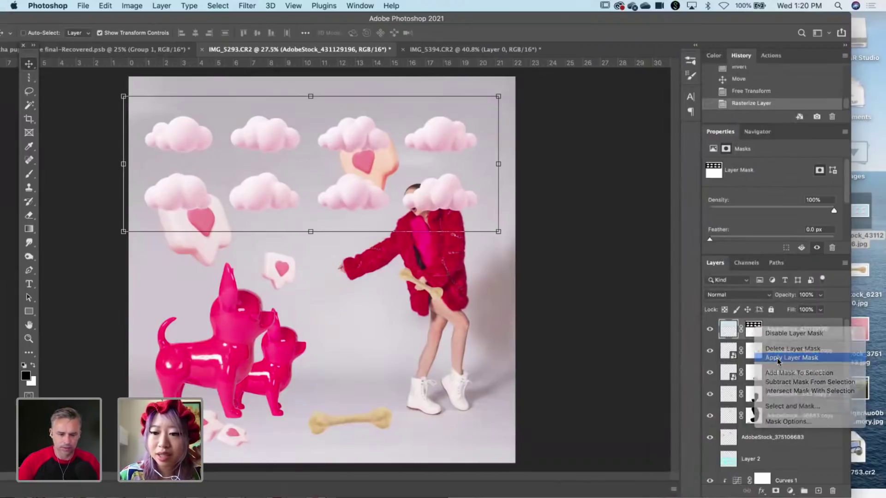
left_click_drag(529, 20, 562, 21)
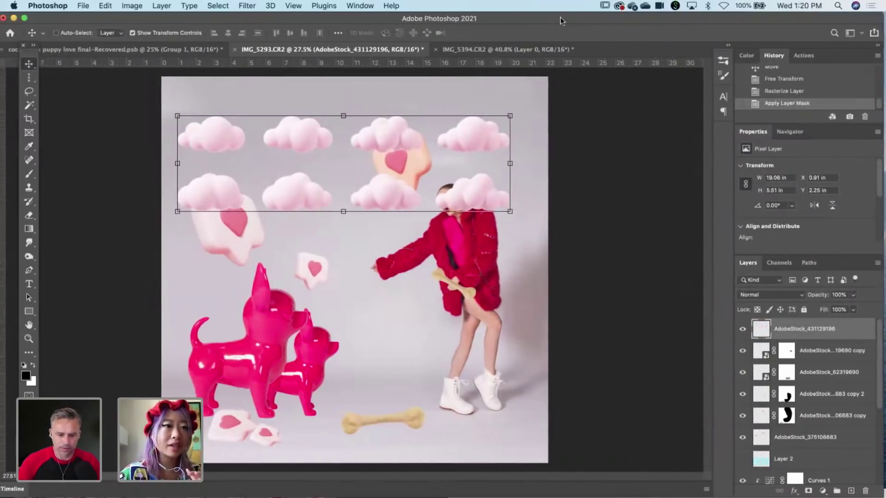
left_click(30, 92)
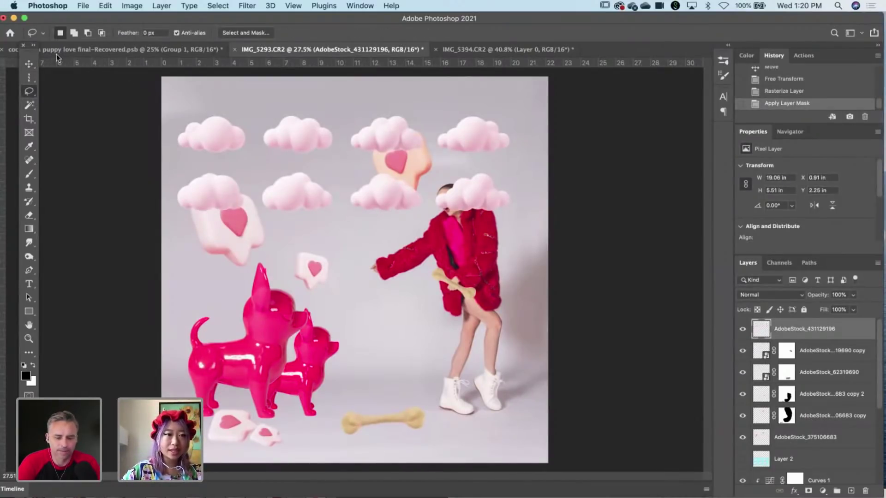
left_click(28, 65)
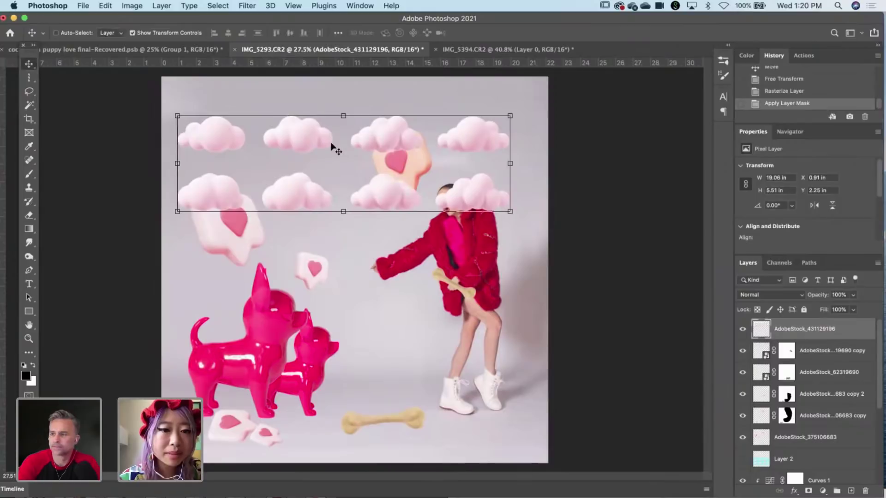
Move the cloud rows down, enlarge the lasso-selected lower-right cloud to 195.99%, and place it in the photo's upper-left corner.
left_click_drag(332, 211, 332, 283)
left_click(29, 91)
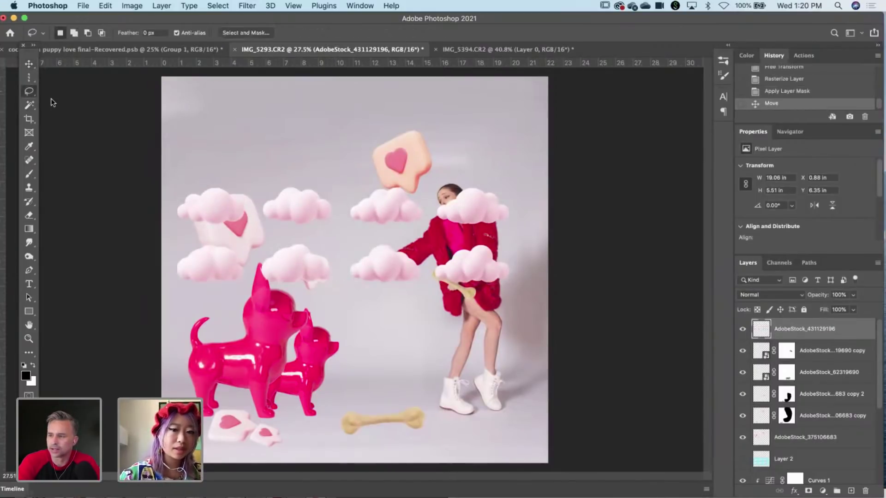
mouse_move(526, 272)
left_mouse_down()
mouse_move(516, 254)
mouse_move(457, 237)
mouse_move(455, 295)
mouse_move(527, 273)
mouse_move(234, 140)
mouse_move(343, 130)
left_mouse_up()
key("super+t")
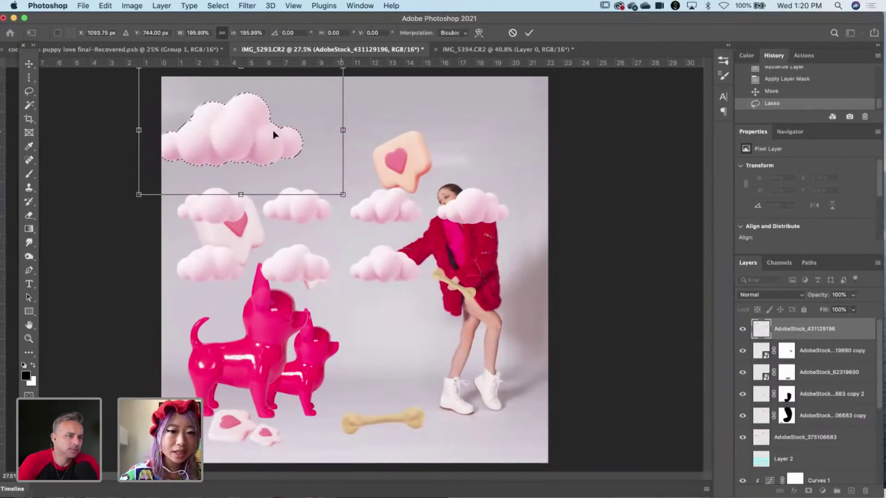
left_click_drag(277, 135, 264, 138)
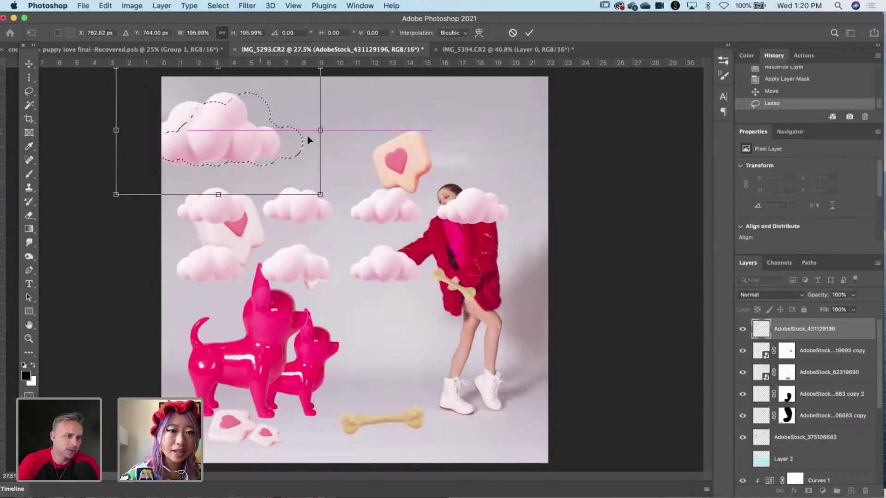
key("Return")
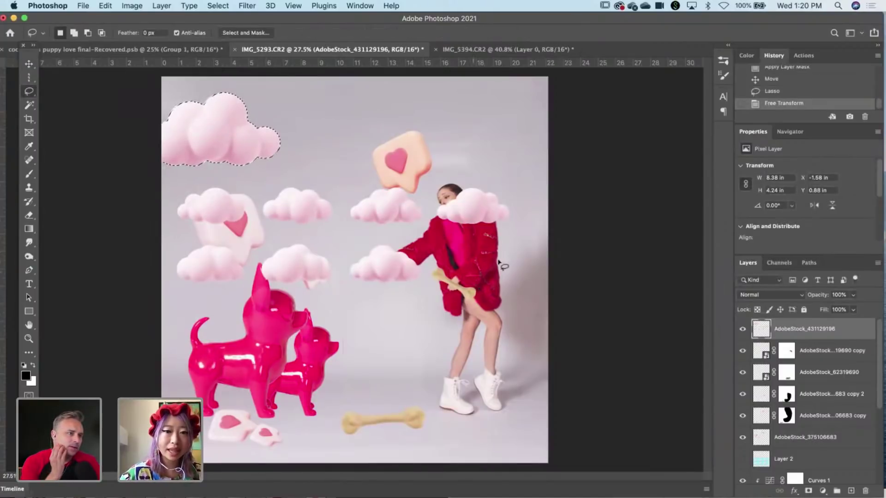
key("super+d")
mouse_move(521, 190)
left_mouse_down()
mouse_move(490, 184)
mouse_move(467, 198)
mouse_move(510, 218)
mouse_move(494, 166)
mouse_move(505, 199)
left_mouse_up()
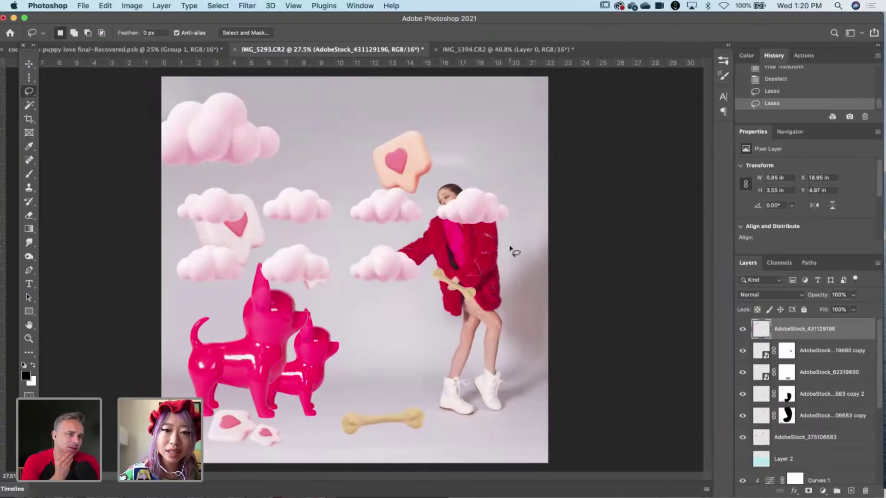
left_click_drag(510, 249, 511, 198)
left_click(29, 61)
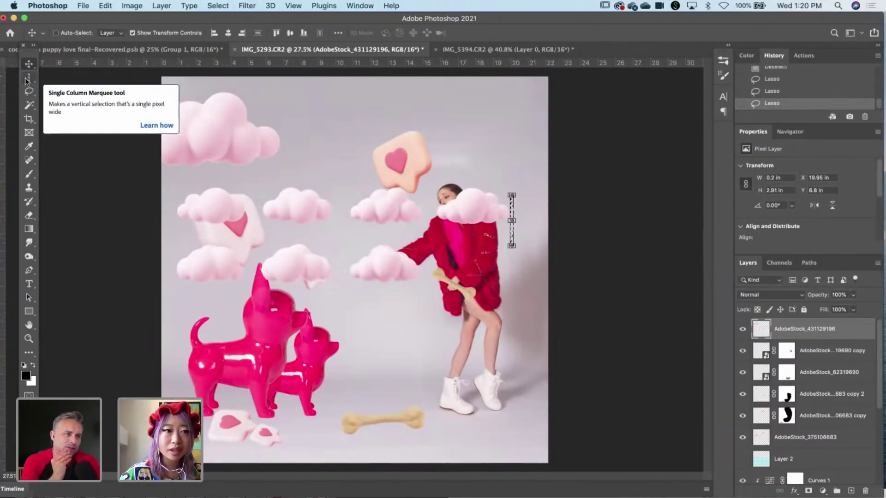
left_click(29, 92)
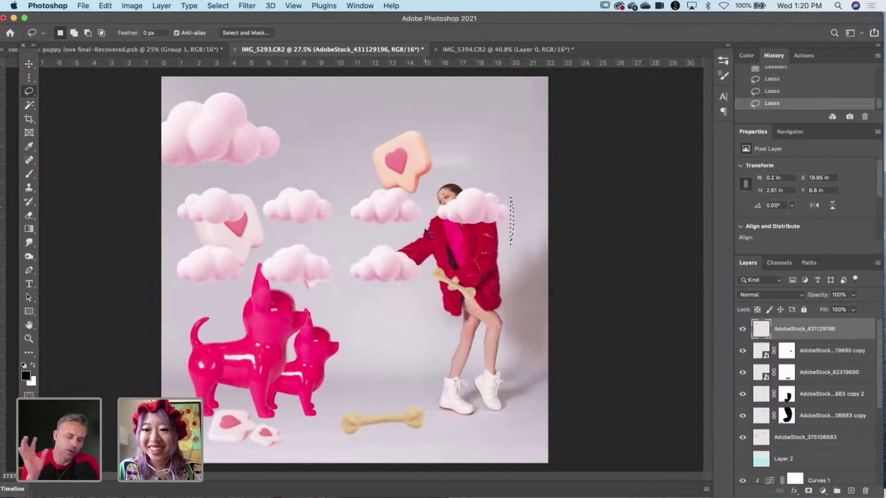
Lasso the cloud covering the woman's face, enlarge it to about 4.61 in wide, and move it above her head.
mouse_move(519, 213)
left_mouse_down()
mouse_move(499, 177)
mouse_move(451, 185)
mouse_move(434, 203)
mouse_move(434, 224)
mouse_move(527, 230)
mouse_move(531, 206)
left_mouse_up()
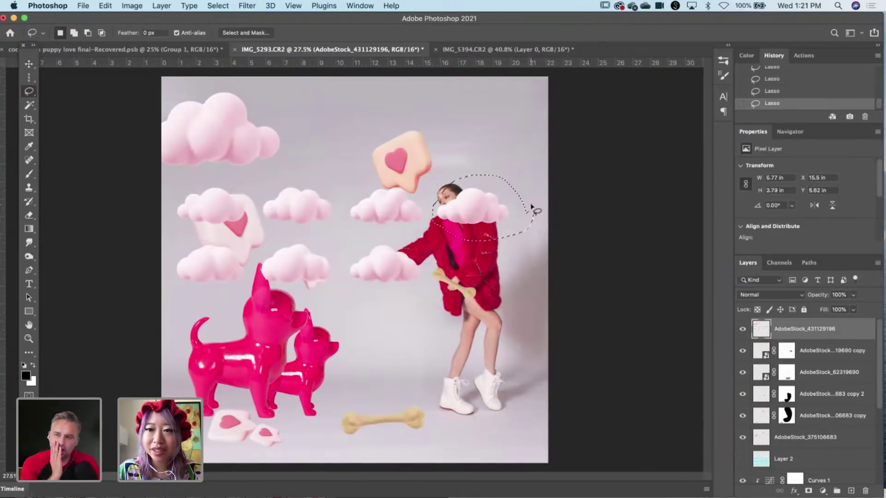
key("super+t")
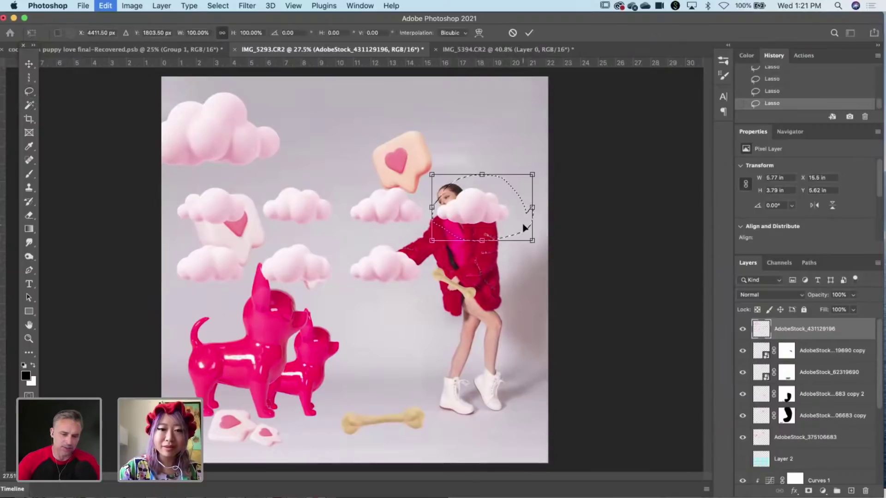
mouse_move(524, 228)
left_mouse_down()
mouse_move(478, 162)
mouse_move(494, 132)
mouse_move(499, 143)
mouse_move(465, 172)
mouse_move(476, 133)
left_mouse_up()
left_click_drag(481, 150, 483, 162)
key("Return")
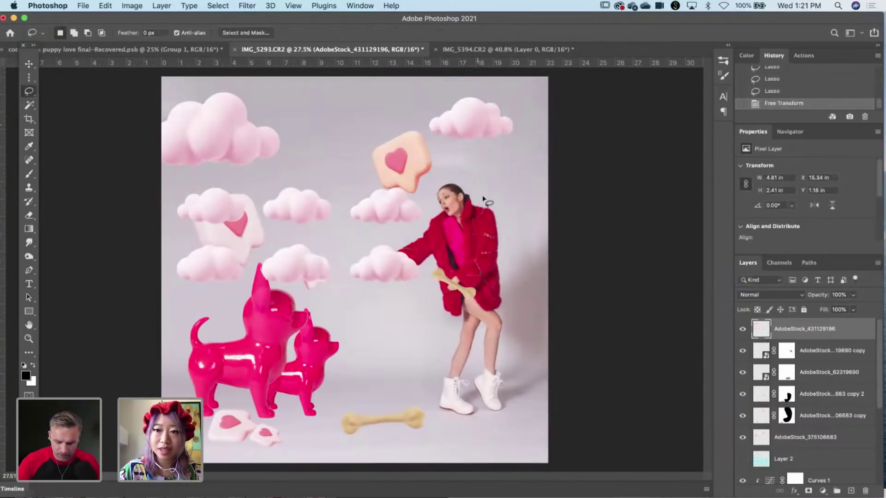
key("super+d")
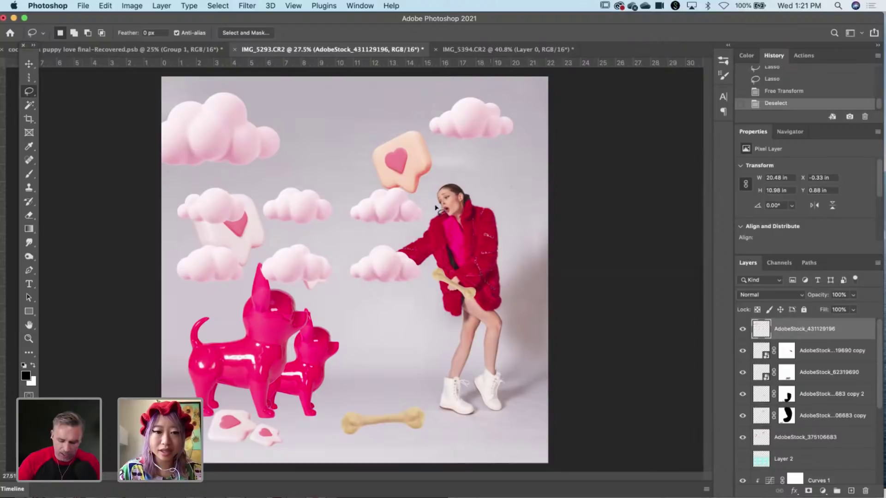
Lasso the cloud beneath the peach heart bubble, cut it, and paste it in place on a new layer.
mouse_move(424, 187)
left_mouse_down()
mouse_move(374, 188)
mouse_move(346, 212)
mouse_move(365, 230)
mouse_move(411, 234)
mouse_move(451, 193)
mouse_move(423, 180)
left_mouse_up()
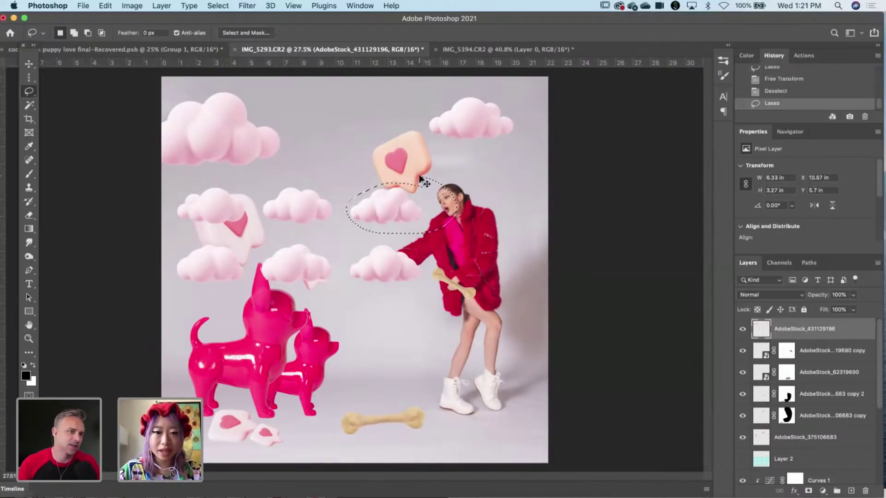
key("super+x")
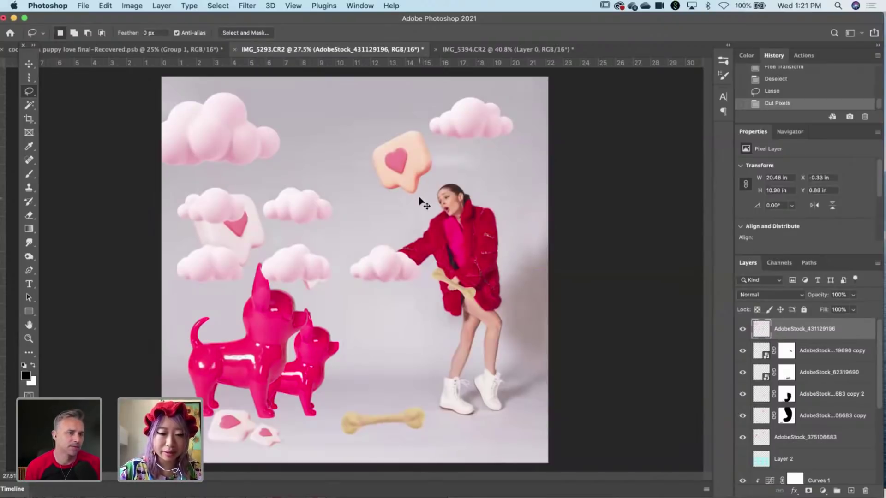
key("super+shift+v")
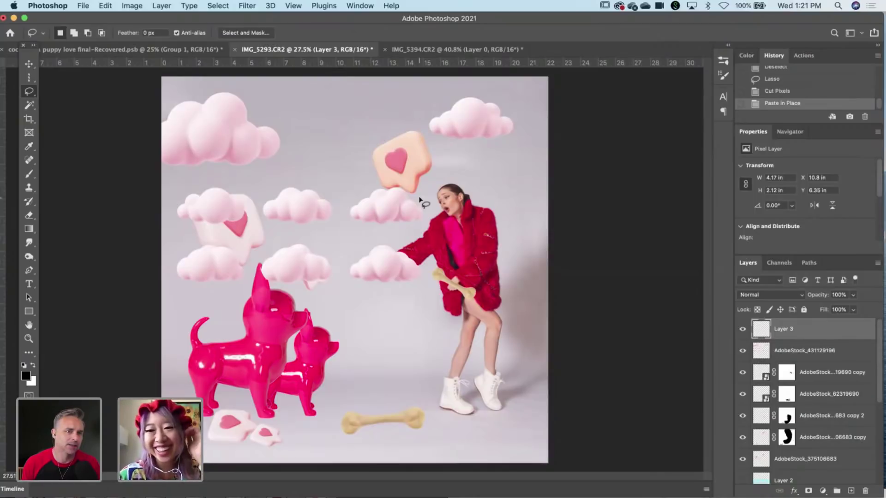
Scale the separated cloud to 134.08%, place it behind the woman's head overlapping the photo's right edge, and return to the Lasso tool.
key("v")
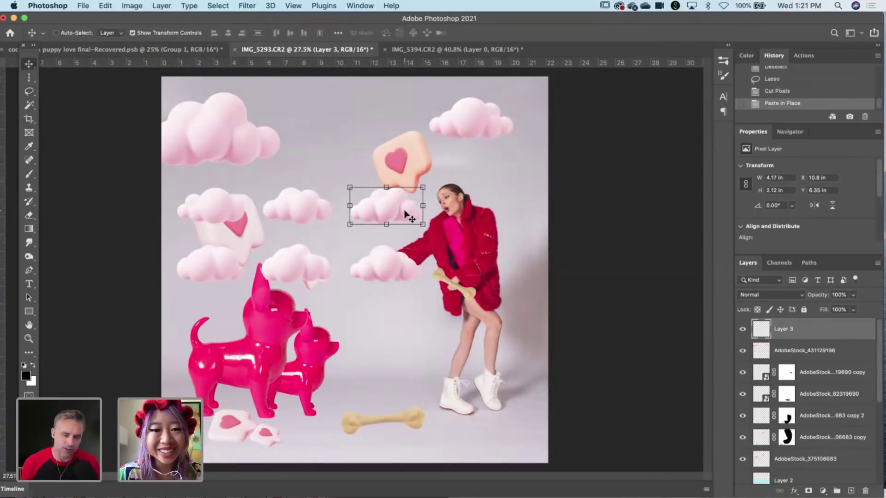
left_click_drag(406, 215, 429, 197)
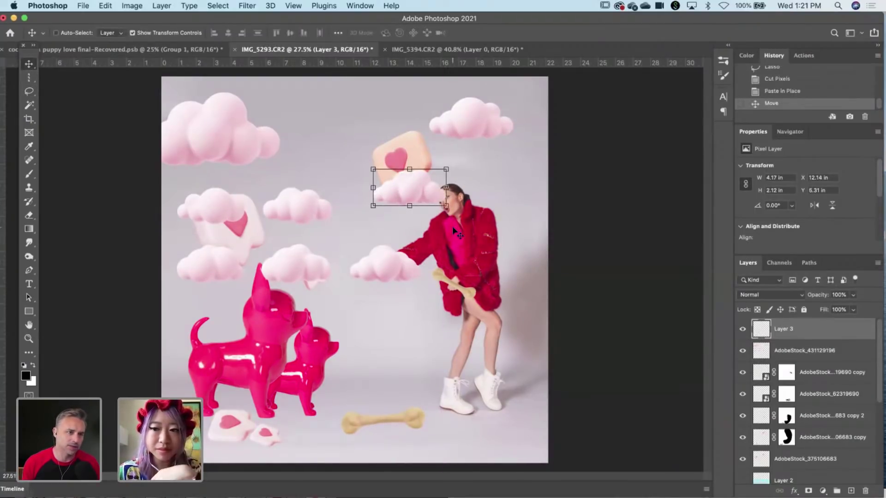
left_click_drag(446, 206, 501, 148)
left_click_drag(497, 179, 521, 199)
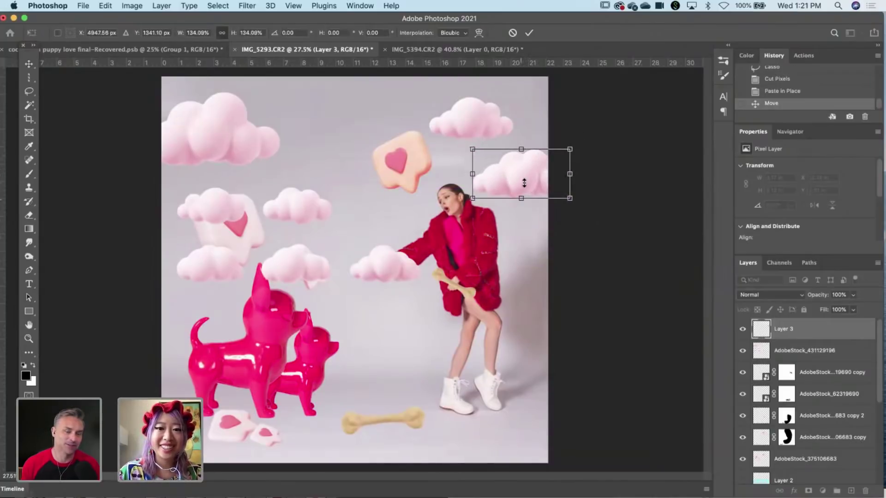
key("Return")
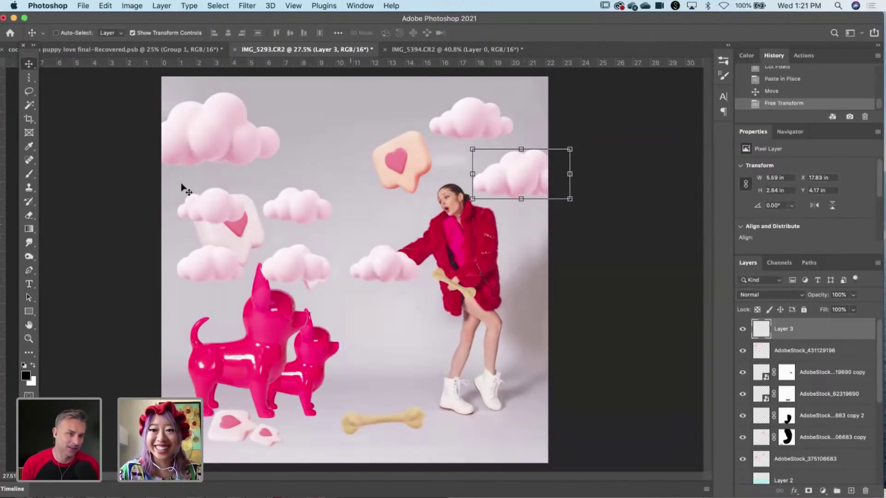
left_click(28, 78)
left_click(26, 93)
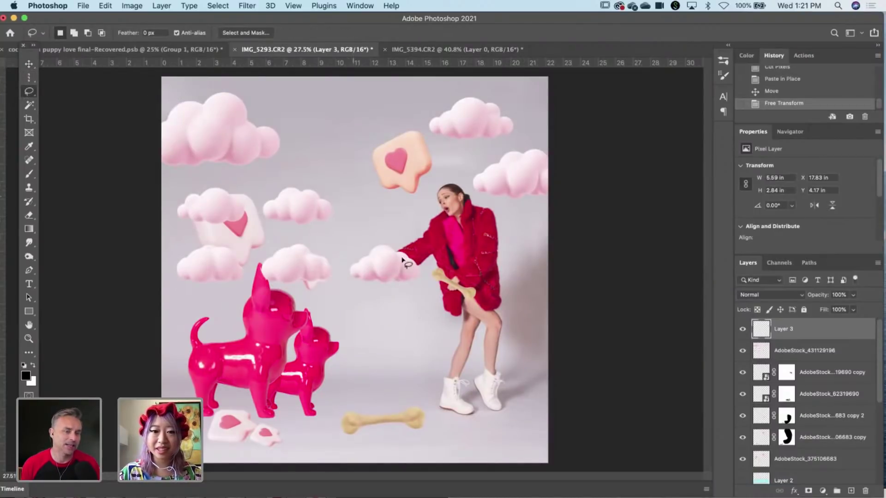
right_click(758, 329)
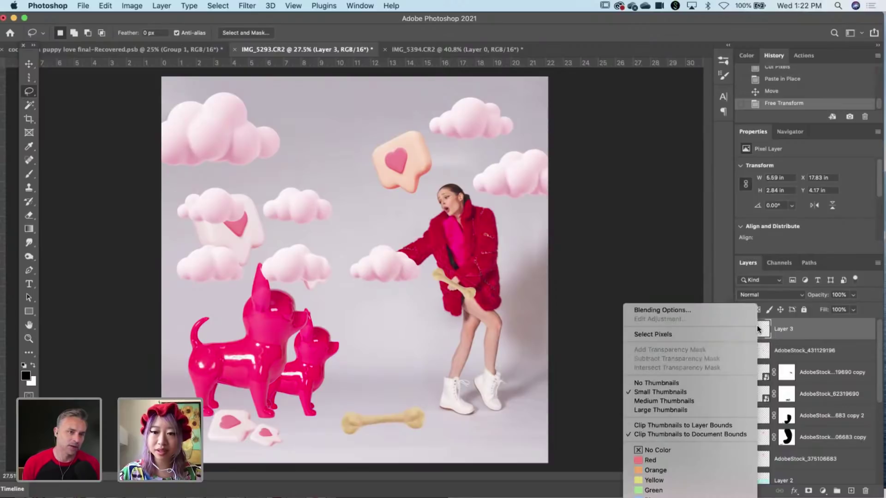
left_click(780, 331)
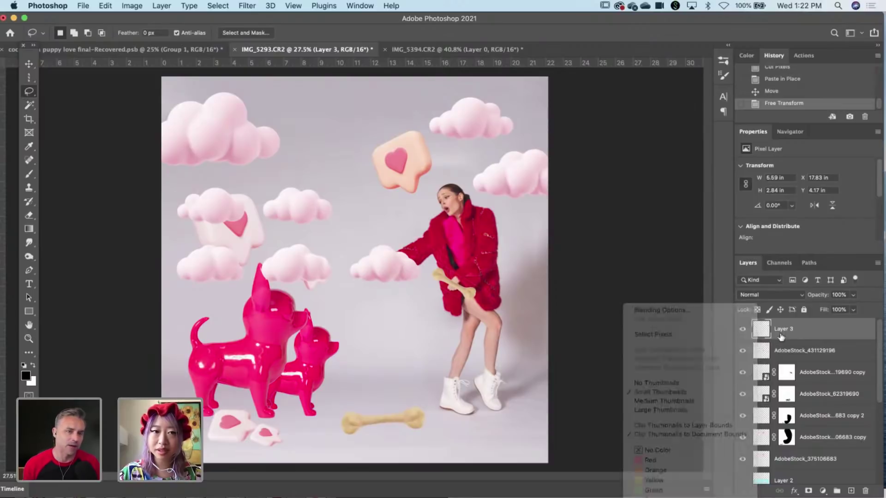
left_click(161, 6)
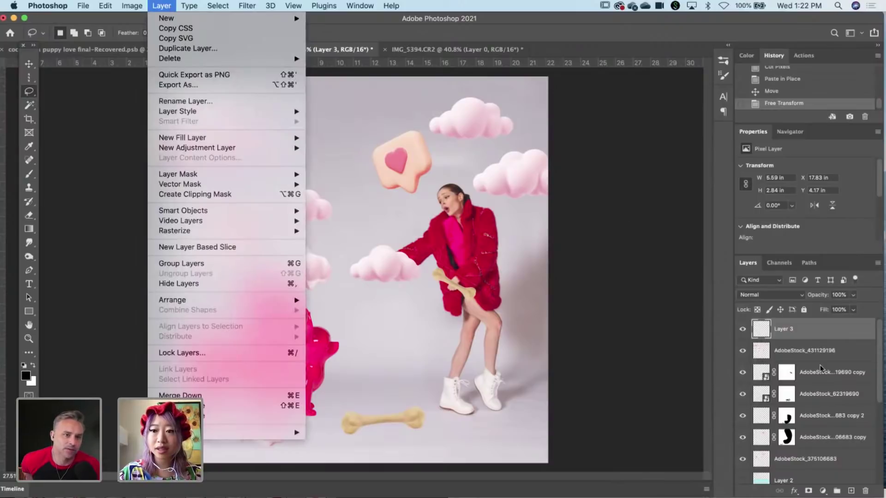
left_click(799, 329)
right_click(799, 329)
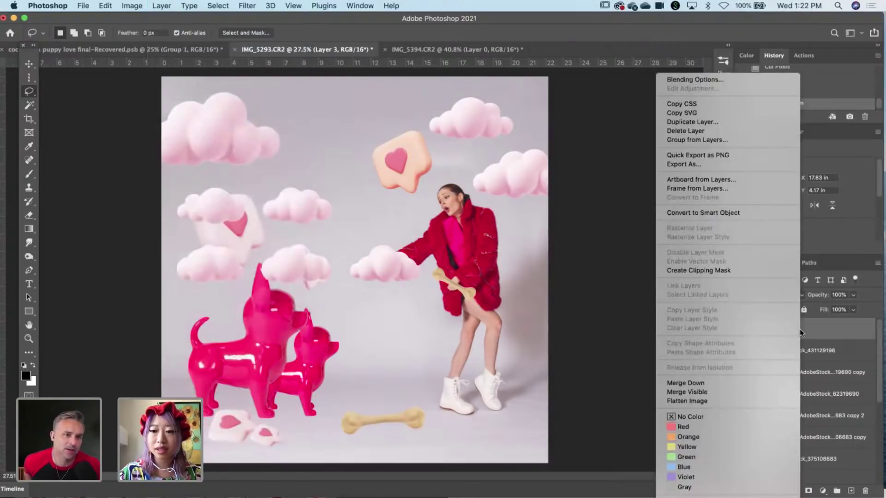
key("Escape")
right_click(780, 333)
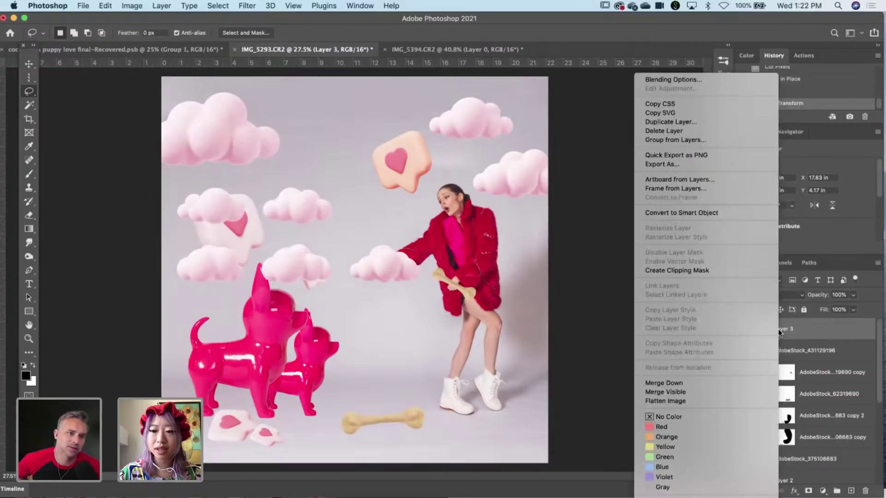
key("Escape")
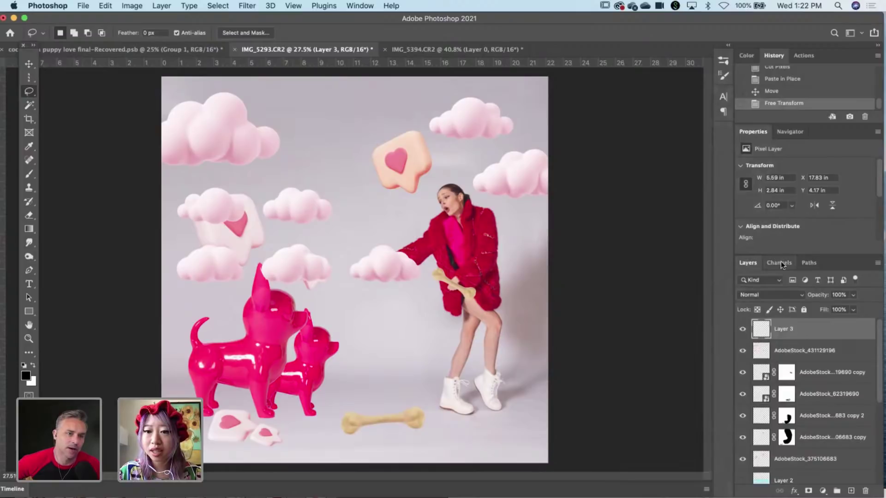
Set the layer thumbnails to the smallest size and their contents to Layer Bounds.
left_click(877, 264)
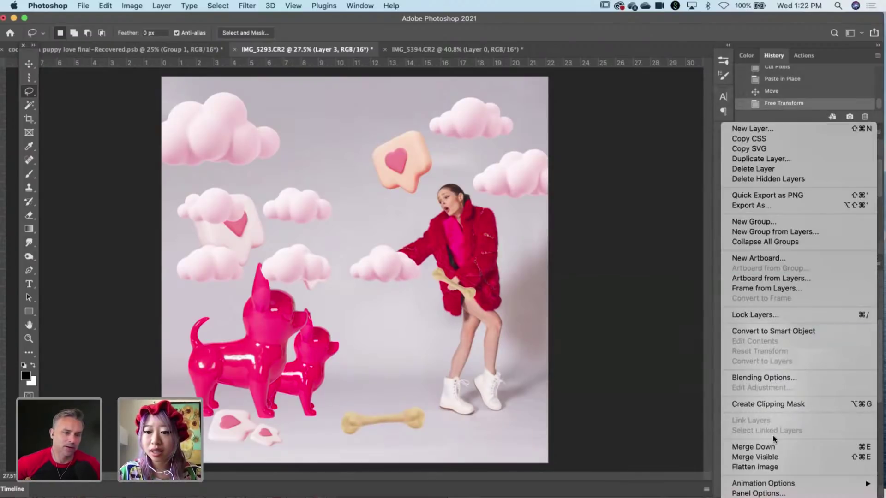
left_click(774, 494)
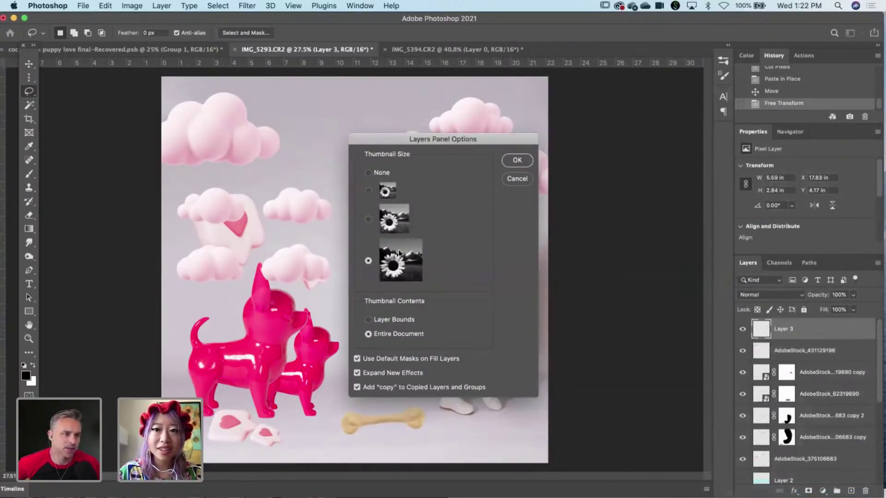
left_click(388, 189)
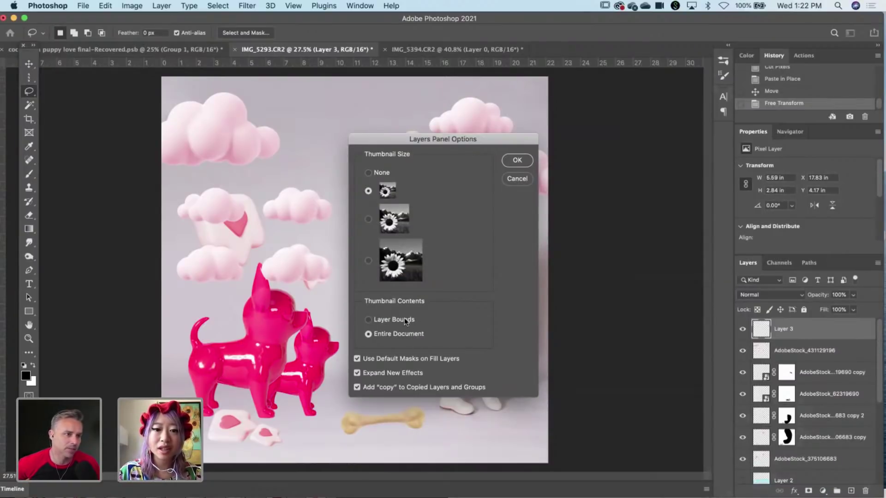
left_click(512, 161)
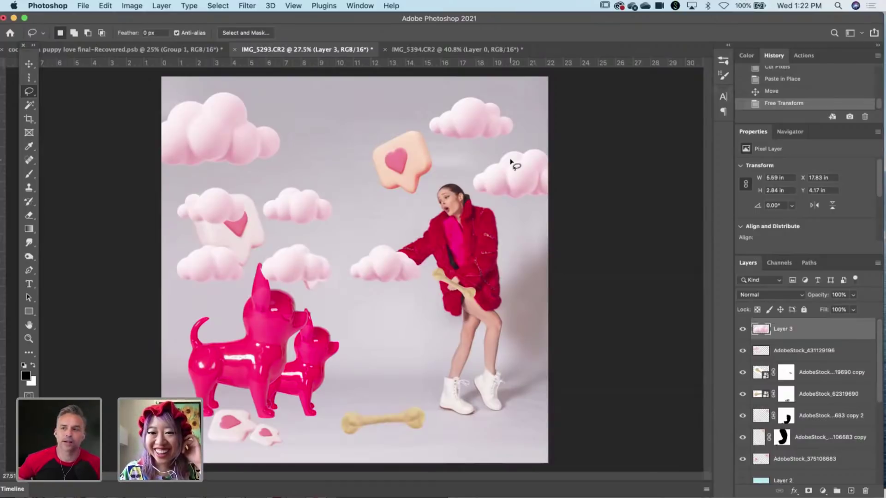
Lasso the cloud beside the white heart bubble on the AdobeStock_431129196 layer, cut it, and paste it in place on a new layer.
left_click(829, 351)
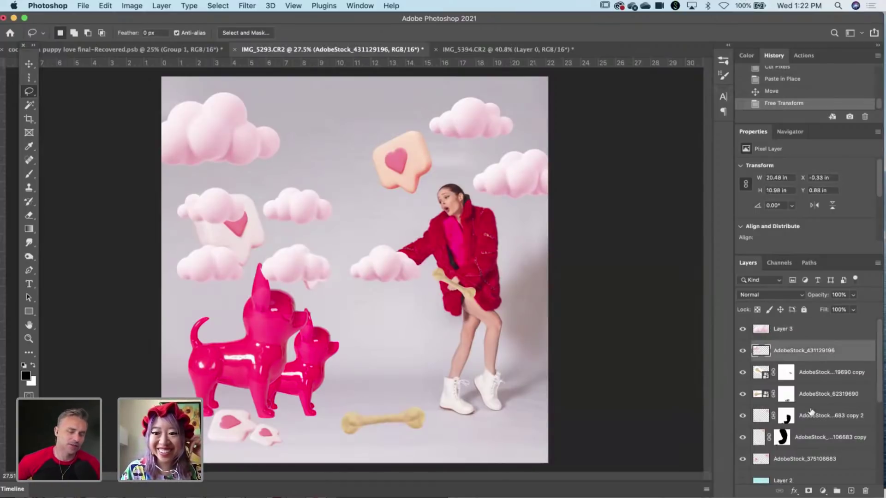
scroll(811, 416, "down", 5)
scroll(807, 459, "down", 1)
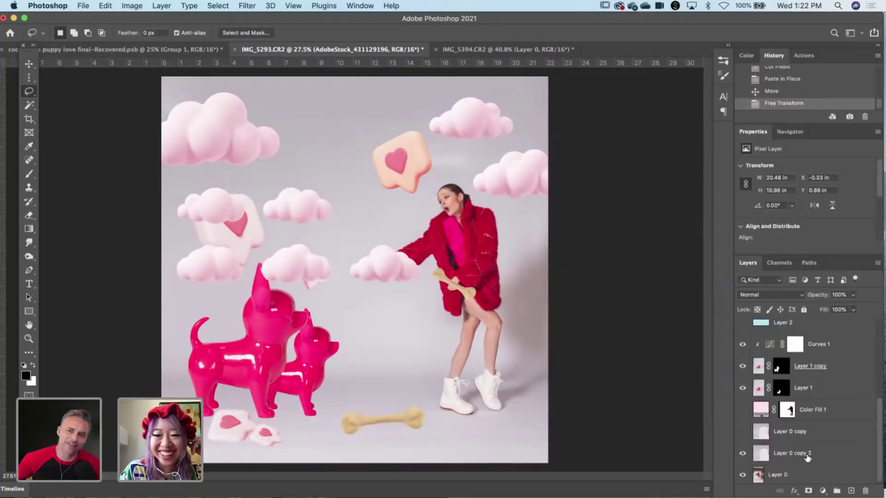
scroll(808, 457, "up", 7)
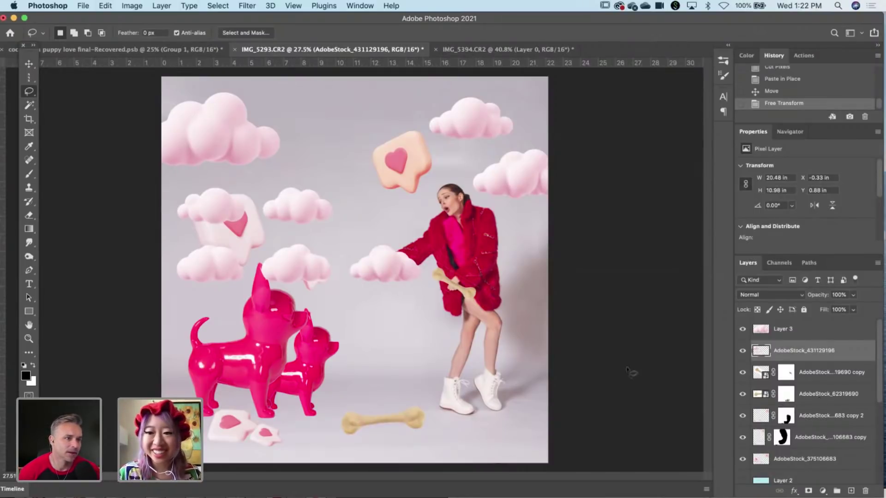
mouse_move(359, 201)
left_mouse_down()
mouse_move(290, 167)
mouse_move(264, 189)
left_mouse_up()
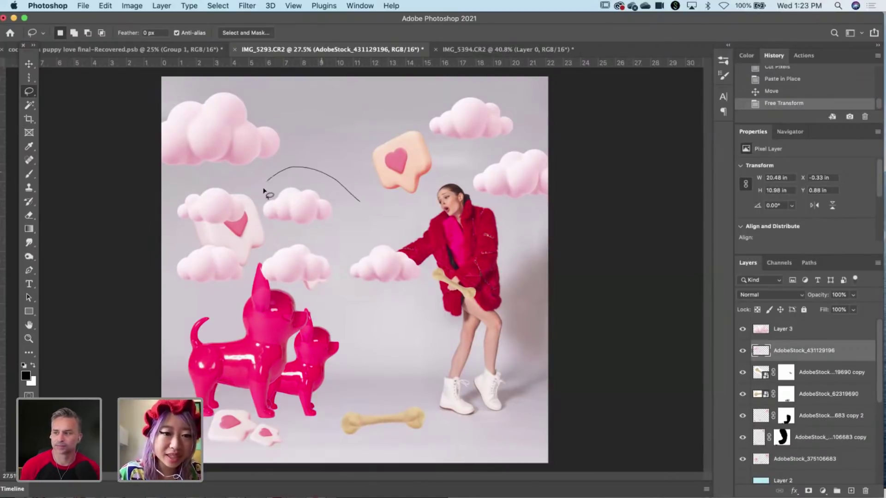
mouse_move(282, 237)
left_mouse_down()
mouse_move(349, 229)
mouse_move(364, 203)
left_mouse_up()
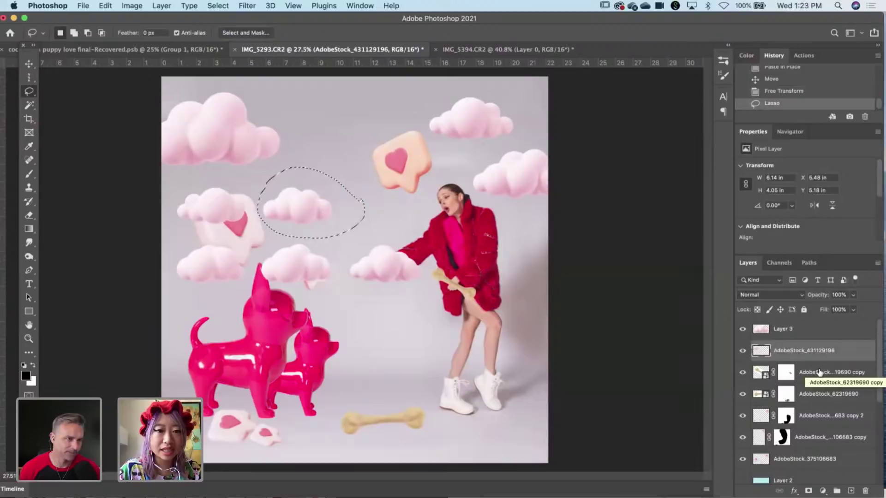
key("super+x")
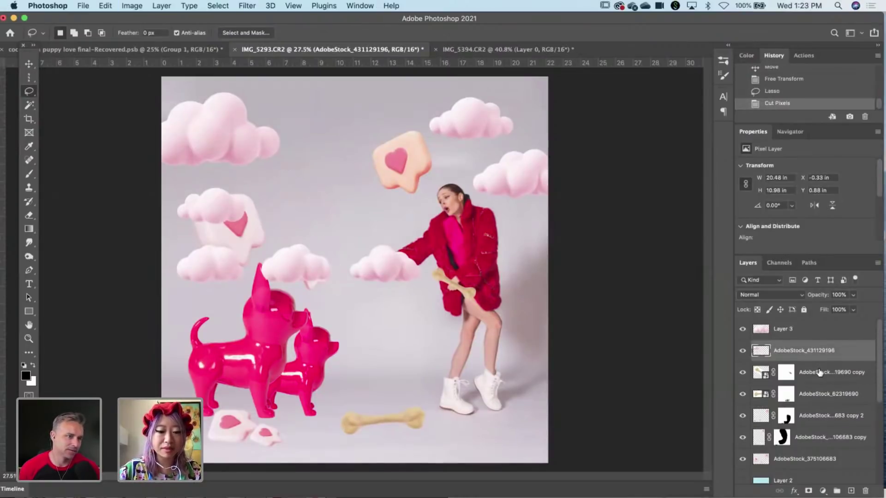
key("shift+super+v")
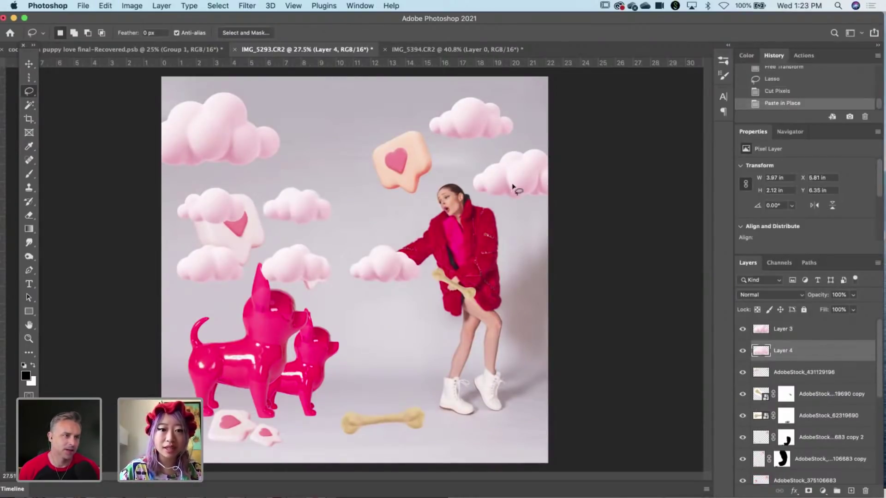
Scale the separated cloud to about 3.94 in wide, move it between the white heart bubble and the woman, and return to the Lasso tool.
key("super+t")
left_click_drag(303, 203, 371, 130)
left_click_drag(368, 162, 362, 217)
key("Return")
key("l")
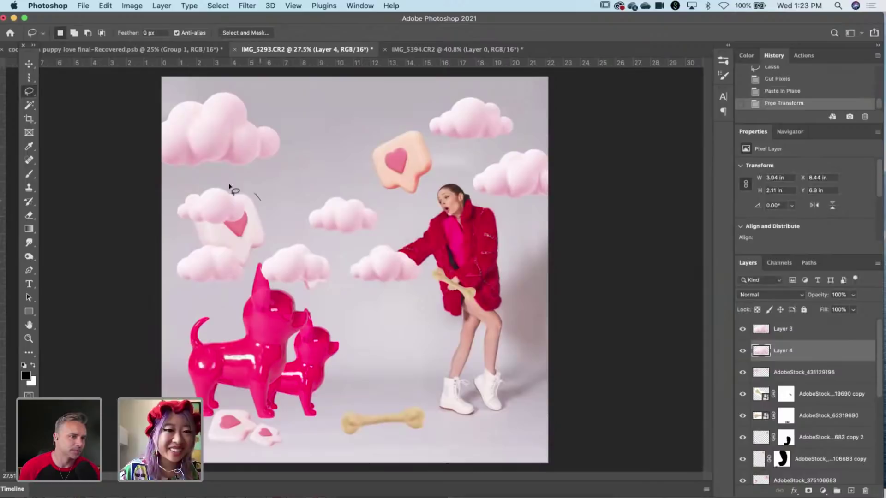
Lasso the cloud overlapping the upper part of the white heart bubble, cut it from AdobeStock_431129196, and paste it in place on a new layer.
mouse_move(230, 187)
left_mouse_down()
mouse_move(165, 207)
mouse_move(179, 232)
mouse_move(249, 227)
mouse_move(263, 198)
left_mouse_up()
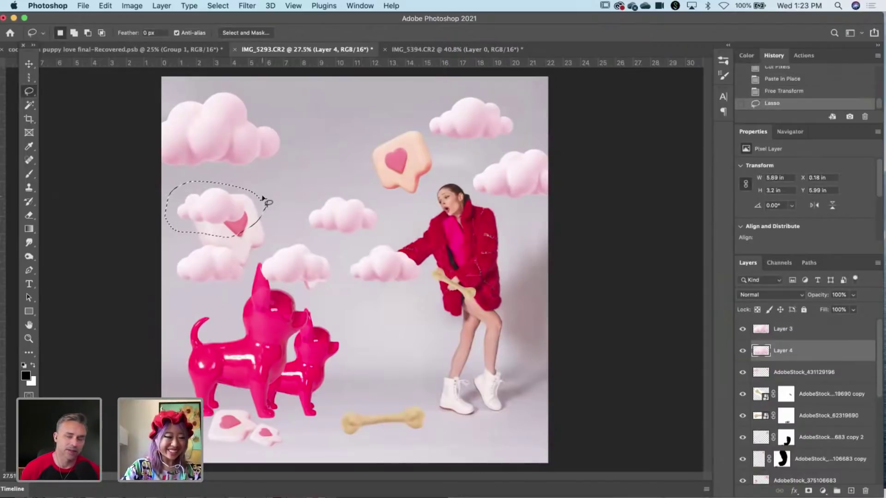
key("super+t")
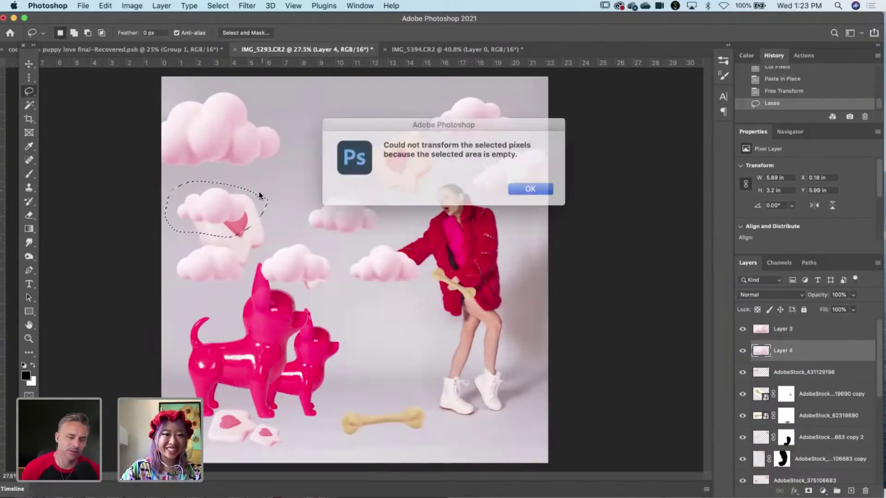
left_click(520, 187)
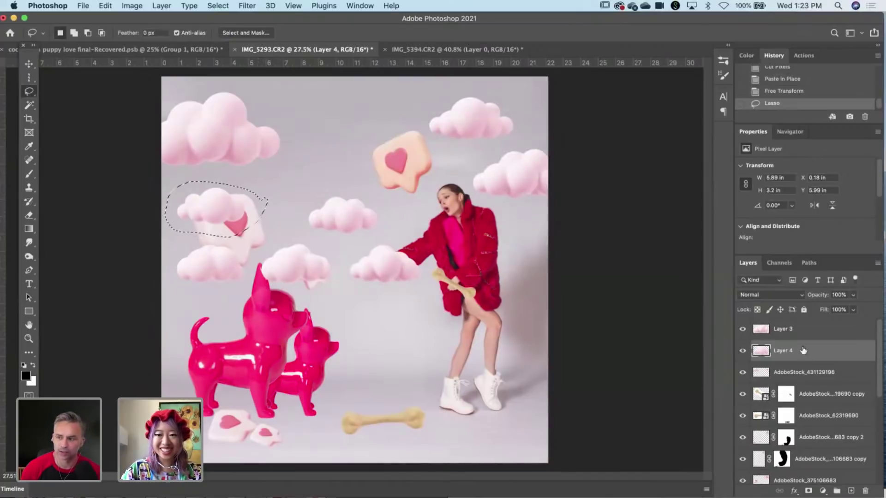
left_click(824, 376)
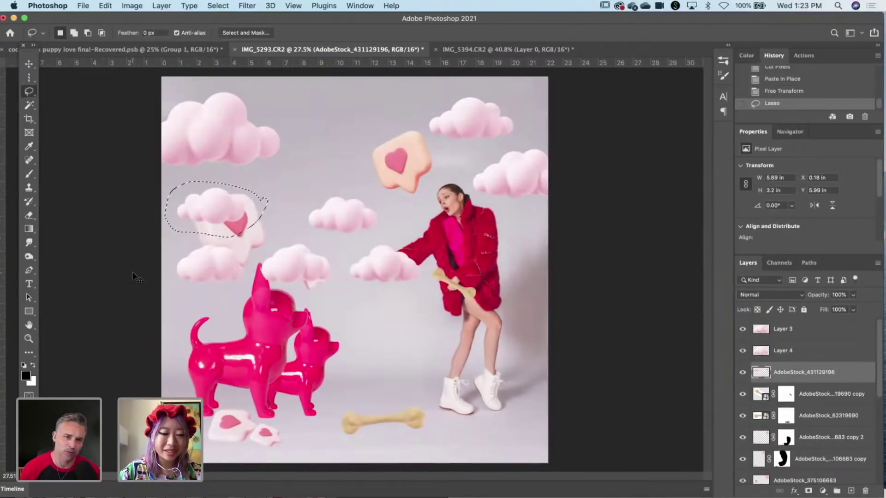
key("super+x")
key("shift+super+v")
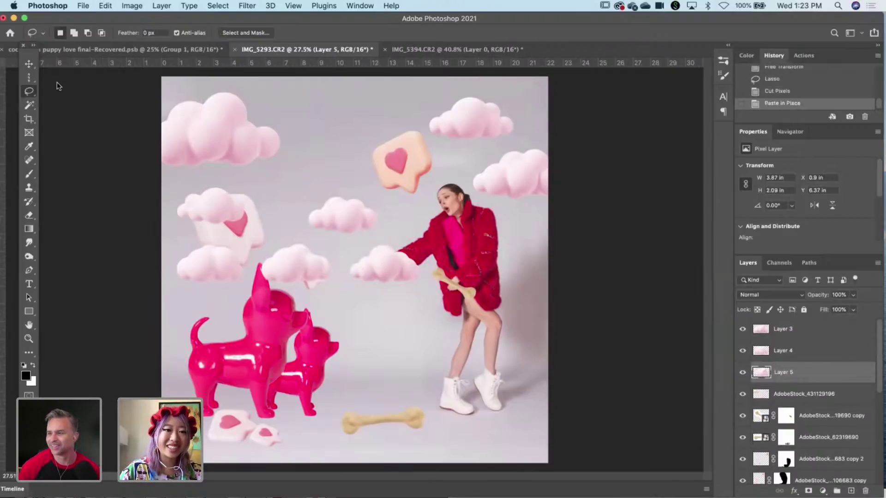
Shrink the cloud to about 3.53 in wide, place it under the largest cloud, and reorder its layer below AdobeStock_431129196.
left_click(31, 63)
key("super+t")
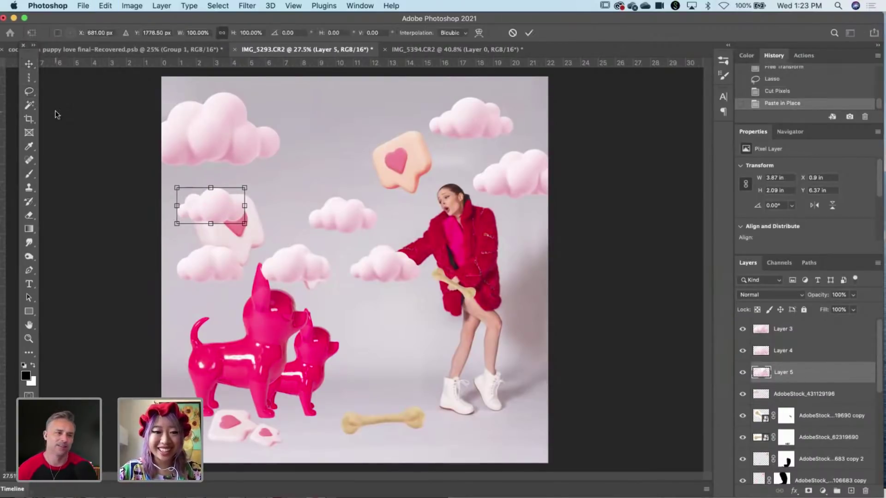
left_click_drag(230, 207, 273, 176)
key("Return")
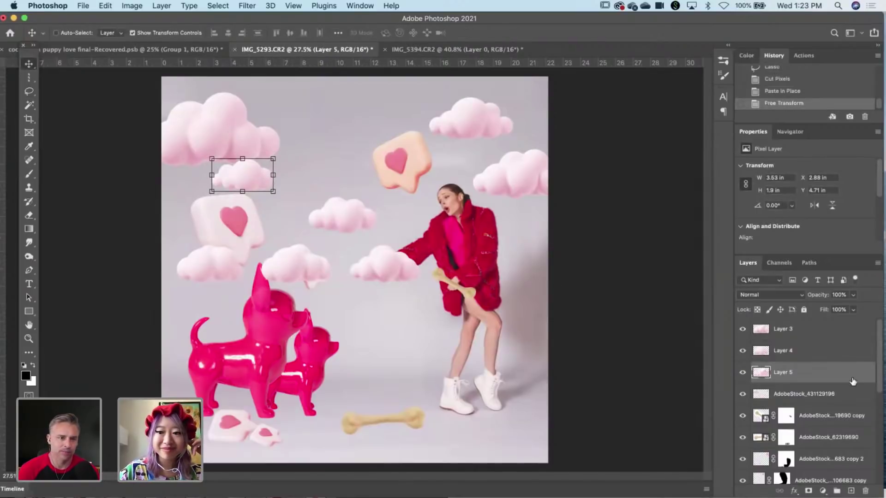
left_click_drag(853, 381, 852, 399)
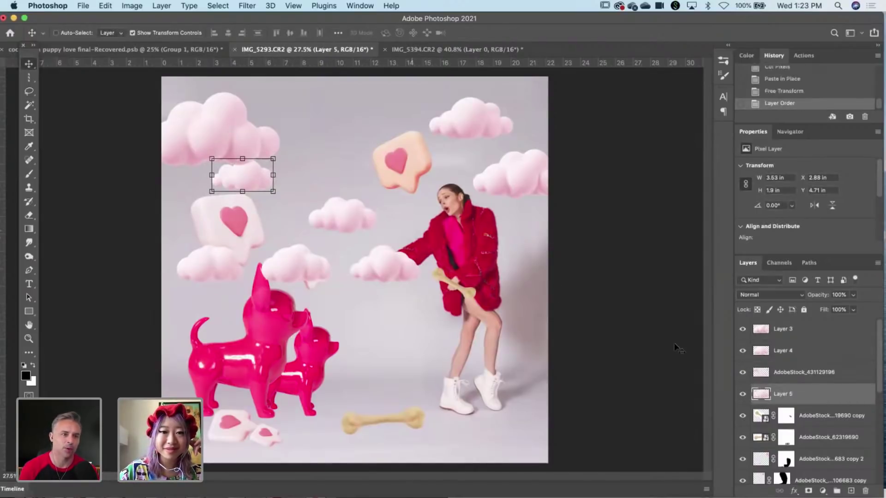
Lasso the cloud covering the woman's outstretched hand, cut it from AdobeStock_431129196, and paste it in place on a new layer.
left_click(28, 91)
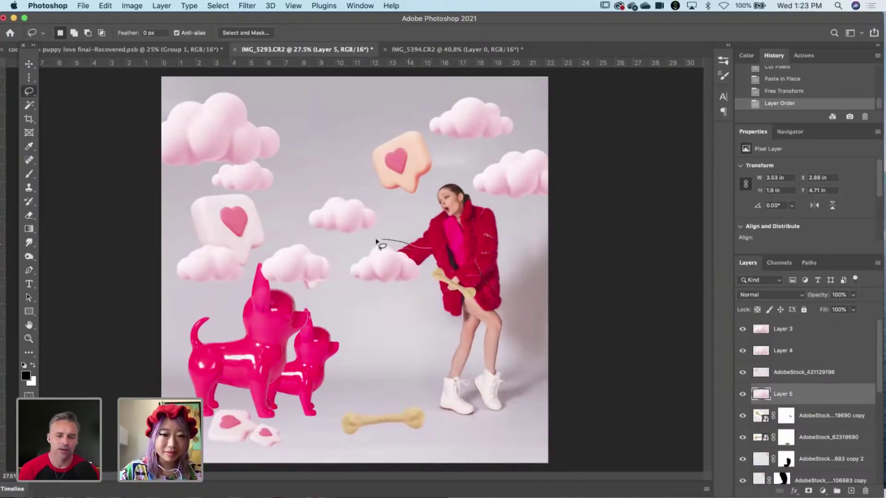
mouse_move(379, 241)
left_mouse_down()
mouse_move(344, 269)
mouse_move(405, 298)
mouse_move(448, 254)
left_mouse_up()
key("super+c")
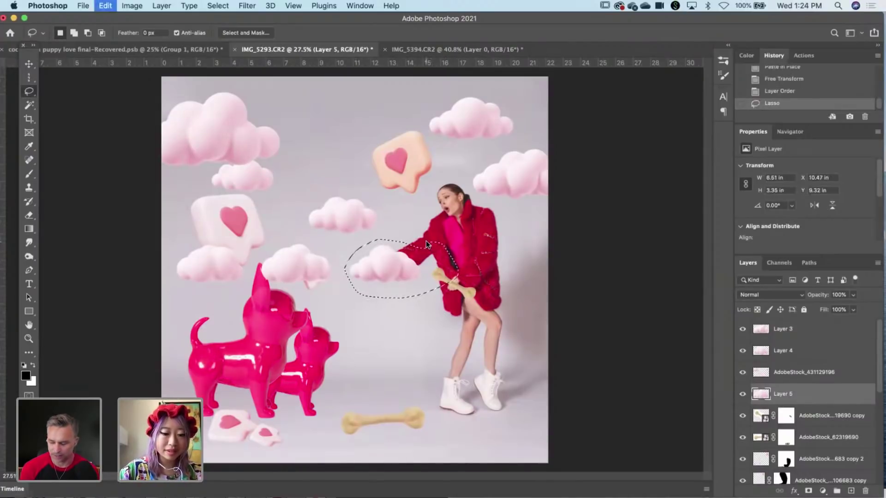
key("super+x")
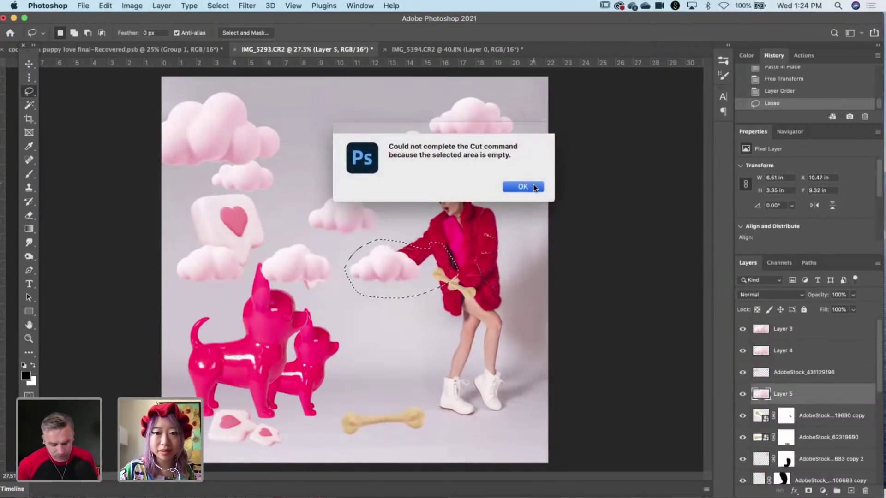
left_click(533, 185)
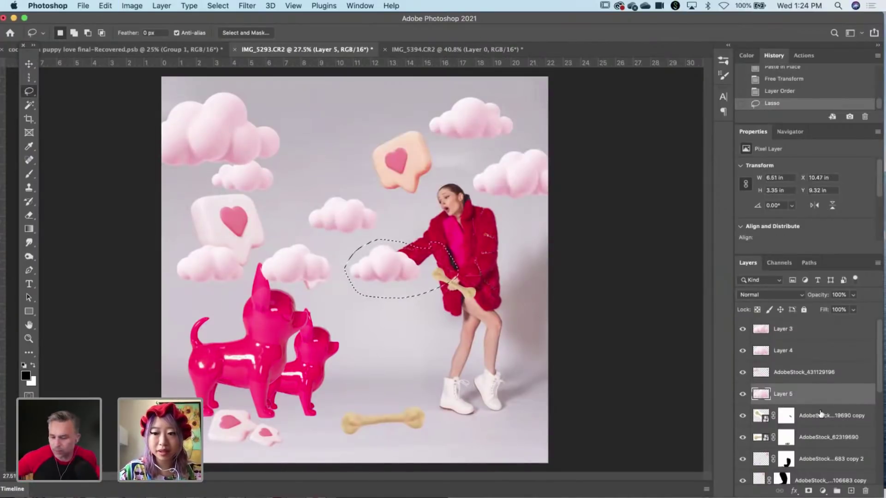
left_click(793, 375)
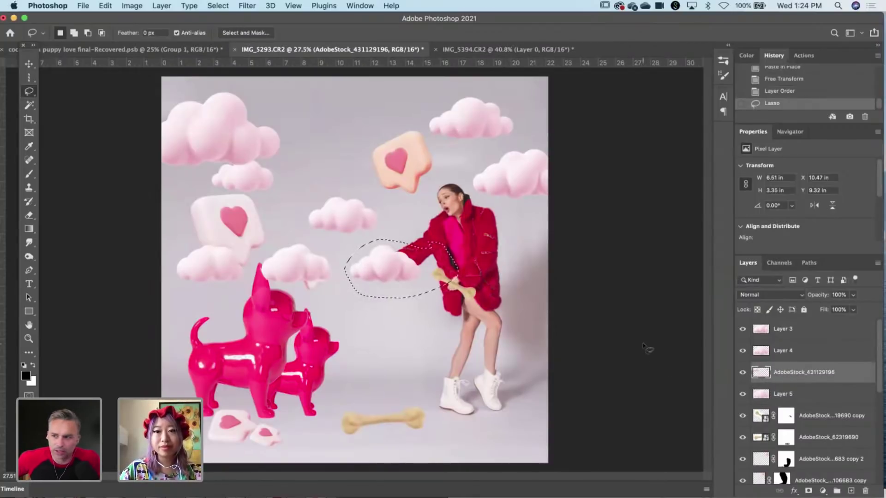
key("super+x")
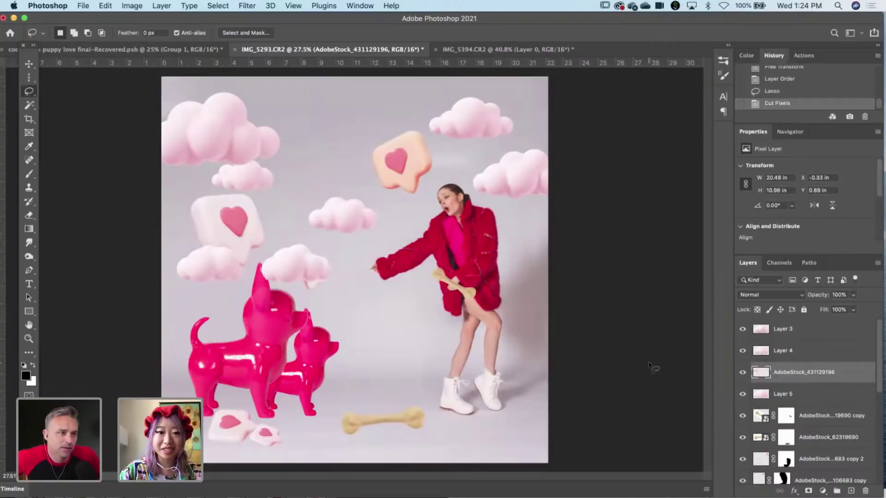
key("super+shift+v")
Scale the separated cloud to 83.04% width and 69.57% height, tuck it under the cloud behind the woman's head, and return to the Lasso tool.
key("super+t")
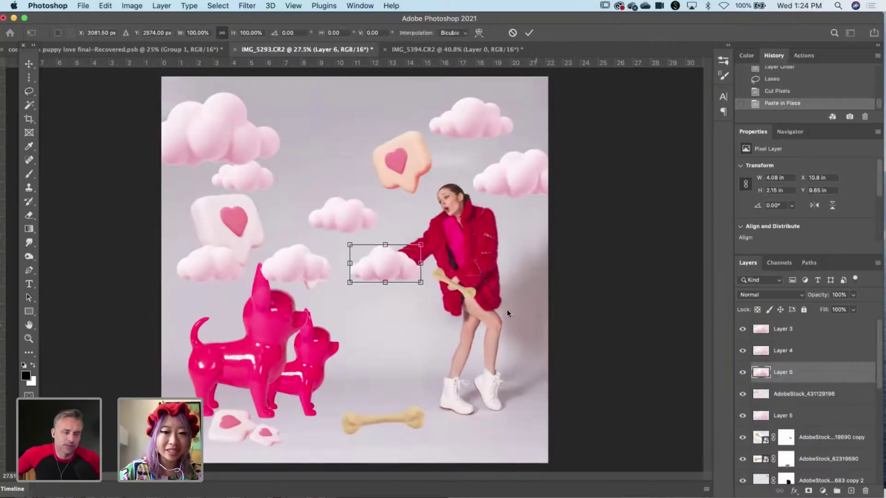
left_click_drag(401, 270, 541, 196)
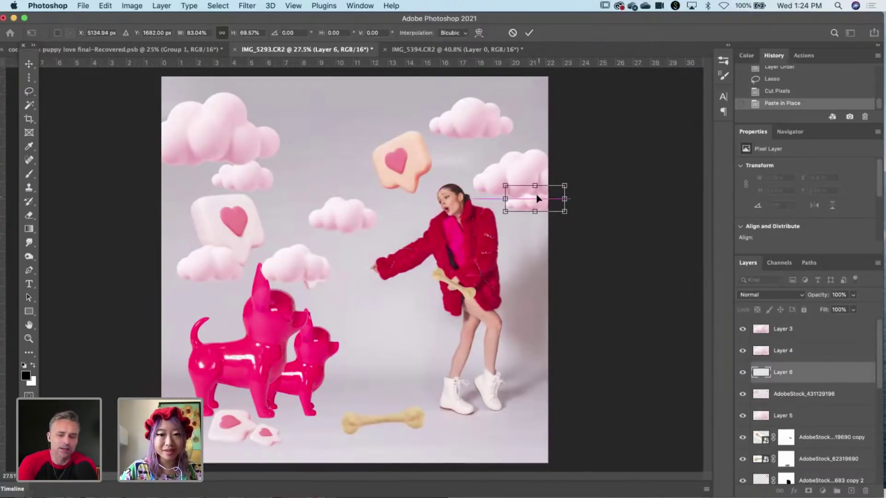
key("Return")
key("l")
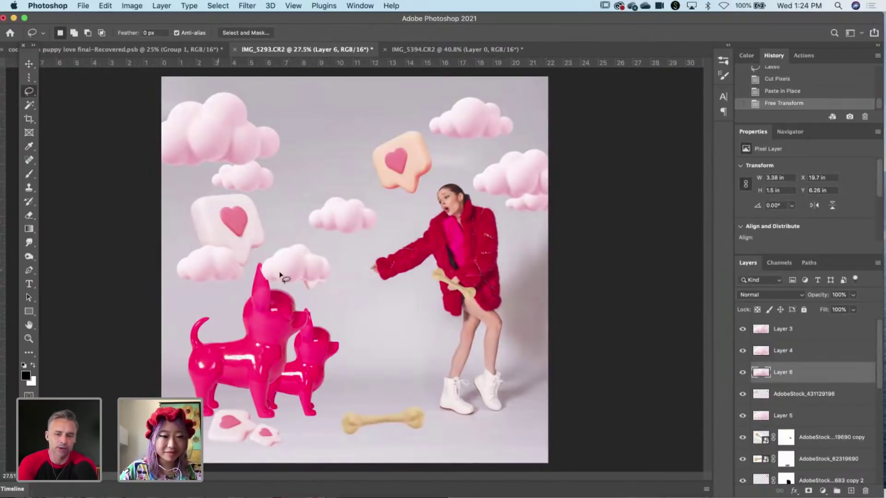
Lasso the cloud beneath the white heart bubble, cut it from AdobeStock_431129196, and paste it in place on a new layer.
mouse_move(234, 237)
left_mouse_down()
mouse_move(211, 311)
mouse_move(252, 284)
mouse_move(252, 243)
left_mouse_up()
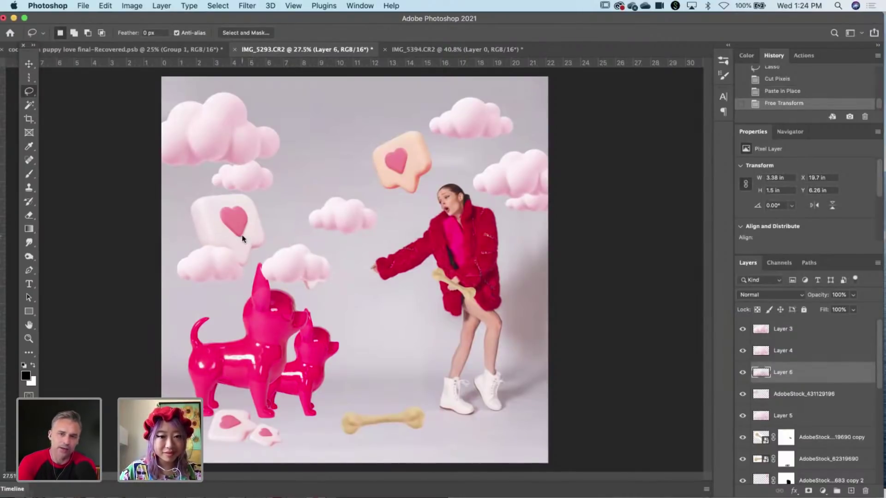
left_click(800, 412)
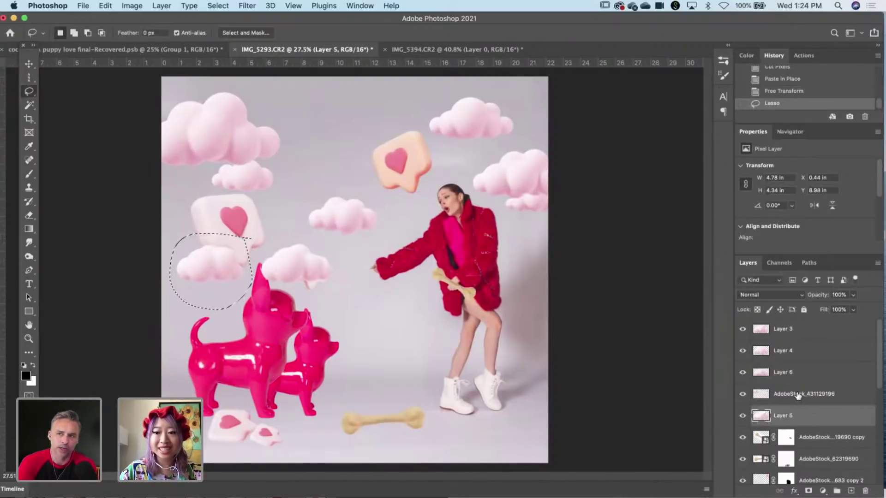
left_click(801, 404)
key("super+x")
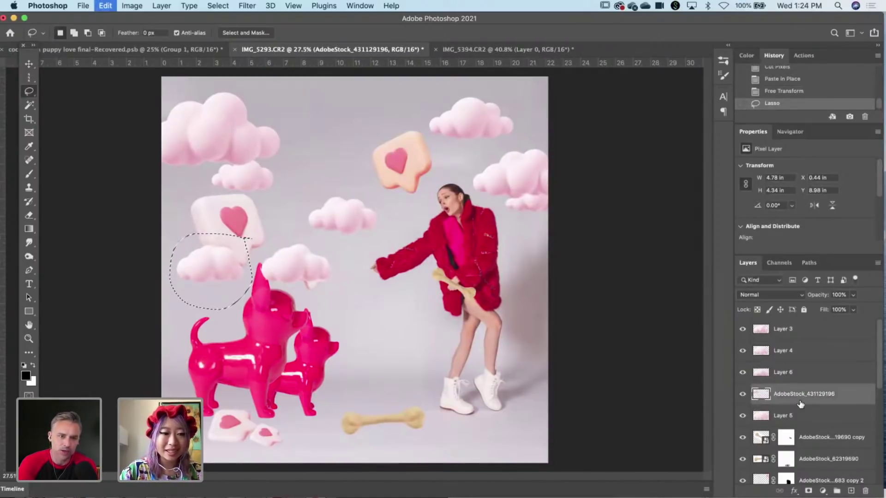
key("shift+super+v")
Scale the separated cloud to 102.07% and move it beside the white heart bubble, extending past the photo's left edge.
key("super+t")
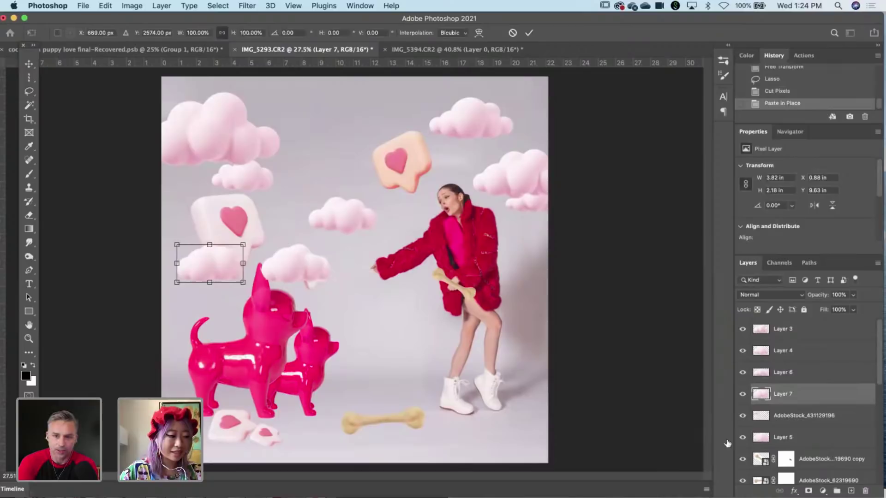
left_click_drag(224, 270, 167, 251)
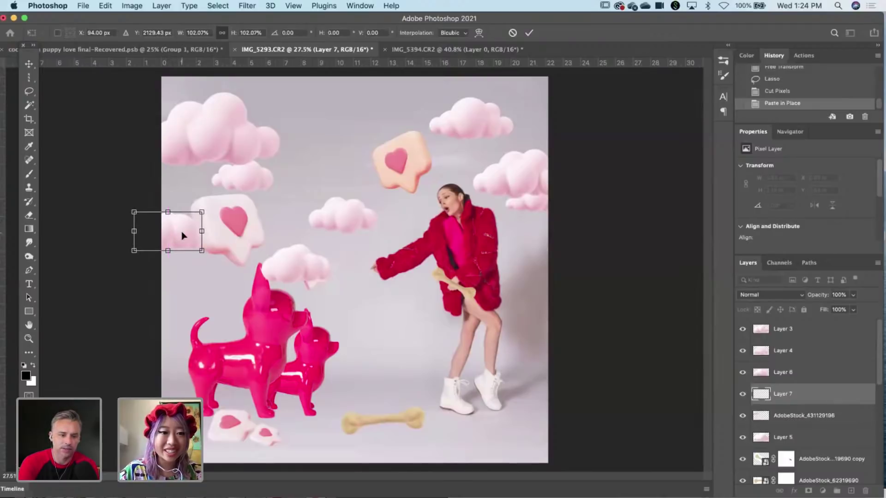
key("Return")
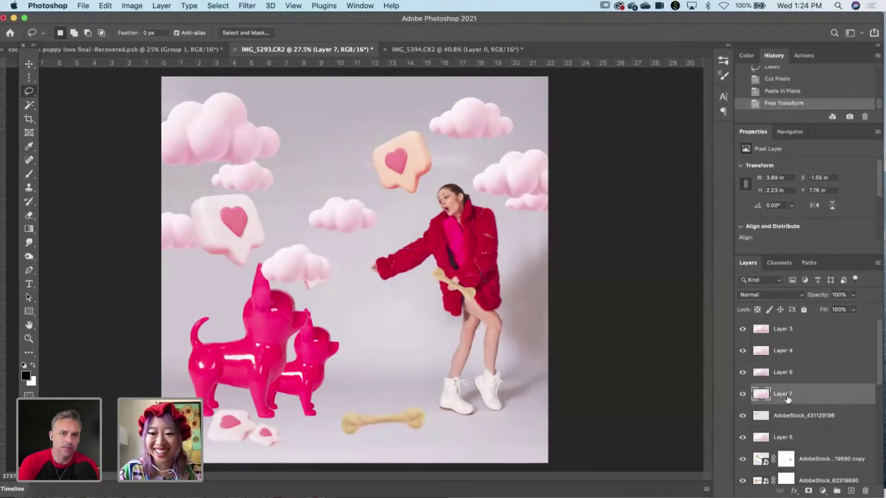
Lasso the cloud above the dogs on the AdobeStock_431129196 layer, cut it, and paste it in place on a new layer.
left_click(794, 419)
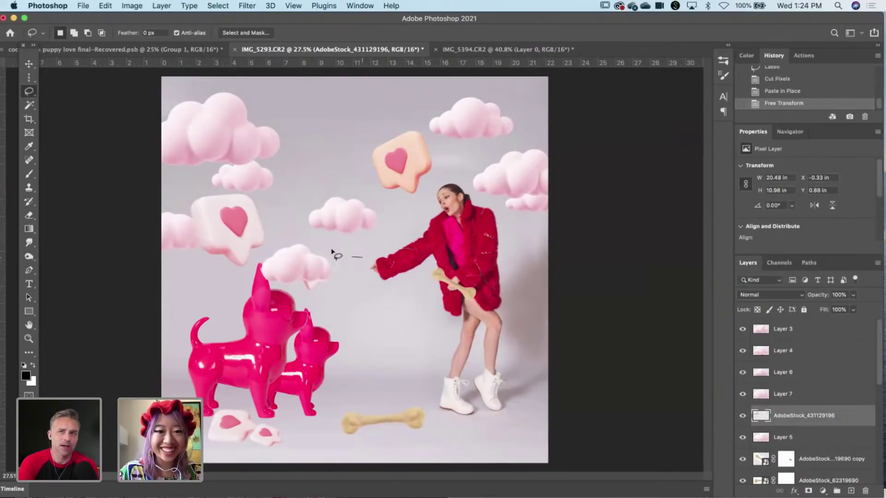
mouse_move(333, 251)
left_mouse_down()
mouse_move(264, 240)
mouse_move(248, 282)
mouse_move(312, 297)
mouse_move(330, 267)
mouse_move(329, 237)
mouse_move(277, 238)
mouse_move(300, 320)
mouse_move(367, 290)
left_mouse_up()
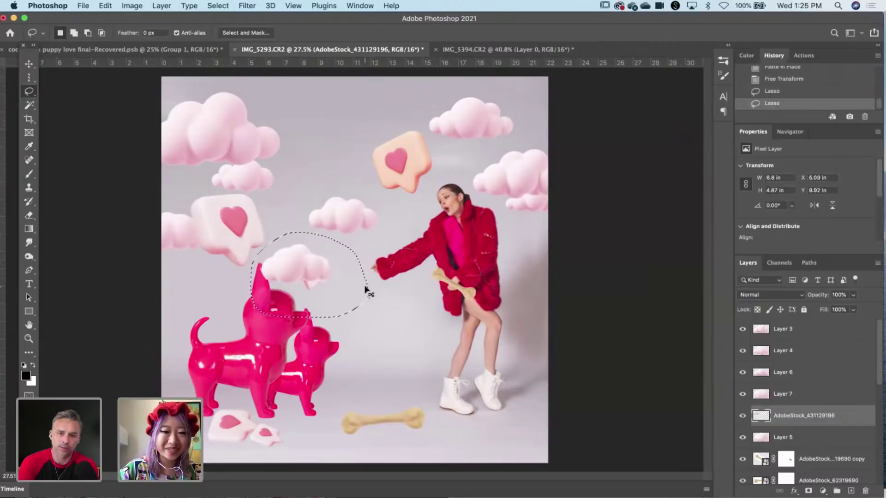
key("super+x")
key("super+shift+v")
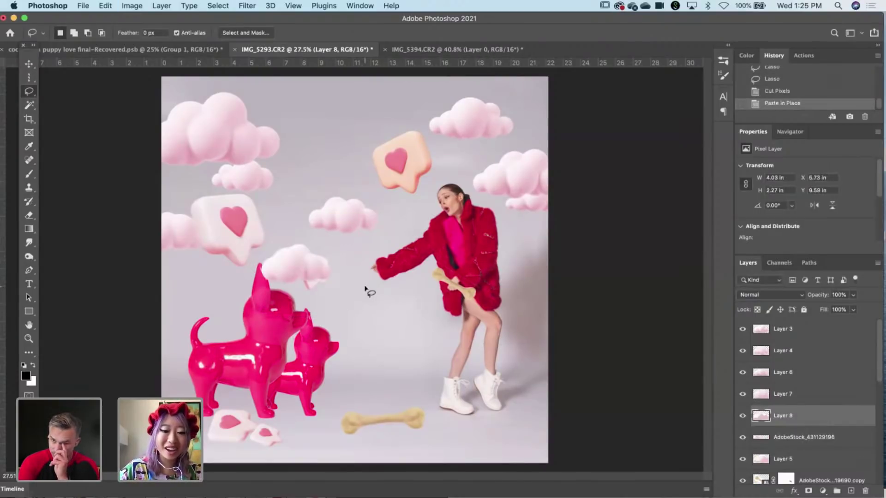
Move the separated cloud from above the dogs onto the woman's coat and hide Layer 8.
key("super+t")
mouse_move(290, 272)
left_mouse_down()
mouse_move(339, 104)
mouse_move(413, 176)
mouse_move(411, 300)
mouse_move(459, 270)
mouse_move(449, 346)
mouse_move(478, 267)
mouse_move(392, 191)
mouse_move(450, 262)
mouse_move(474, 275)
left_mouse_up()
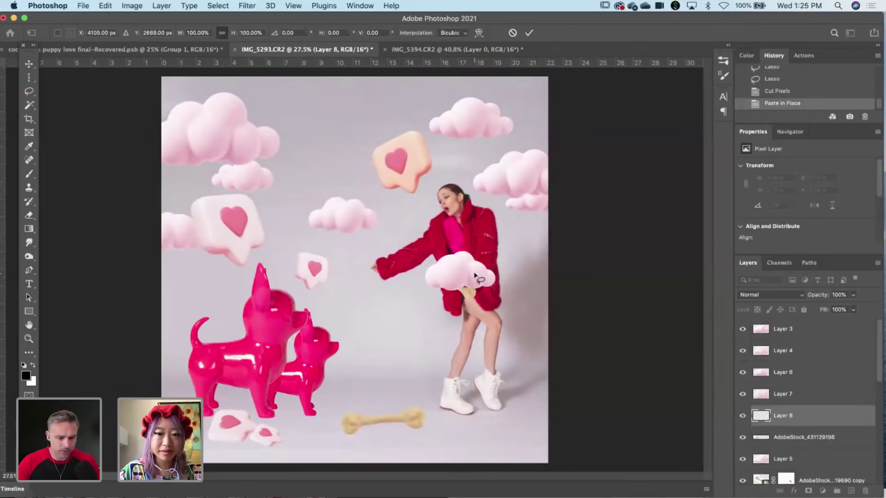
key("Return")
left_click(743, 417)
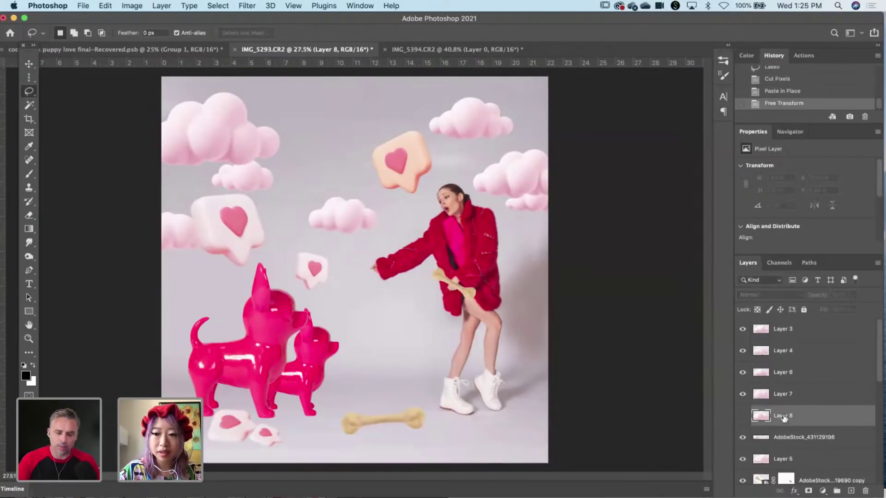
Lasso the large cloud in the photo's upper-left corner on AdobeStock_431129196 and move it up about 0.54 in.
left_click(766, 439)
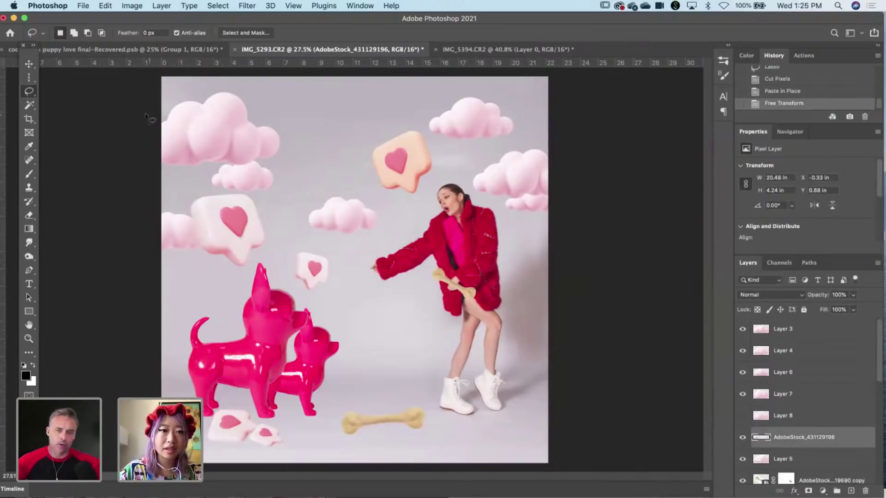
mouse_move(146, 115)
left_mouse_down()
mouse_move(252, 76)
mouse_move(305, 125)
mouse_move(304, 169)
mouse_move(168, 199)
mouse_move(122, 149)
mouse_move(120, 88)
left_mouse_up()
left_click(28, 63)
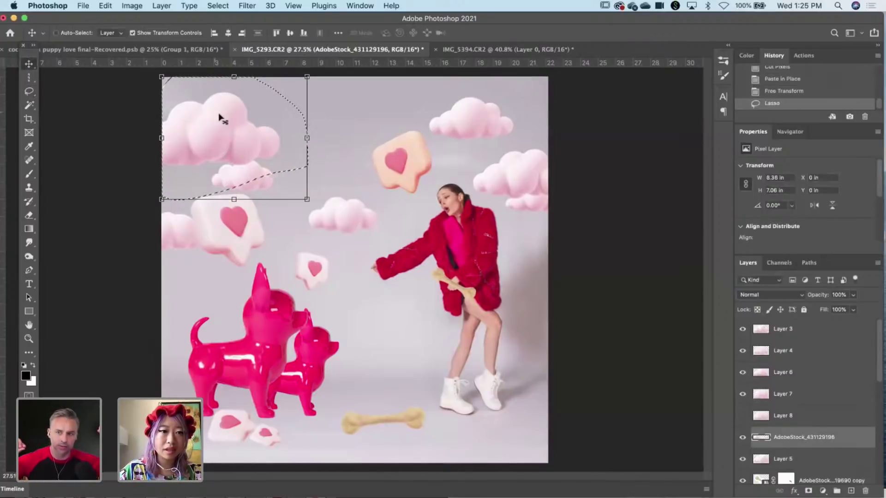
key("shift+Up")
key("shift+Up")
key("shift+Up")
key("shift+Up")
key("shift+Up")
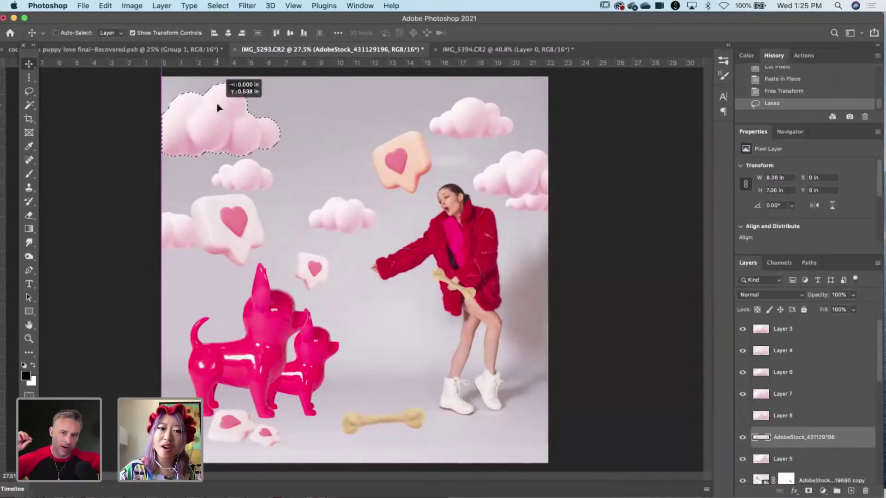
Try a Gaussian Blur with a 9.7-pixel radius on the selected large cloud, and undo it.
left_click(247, 6)
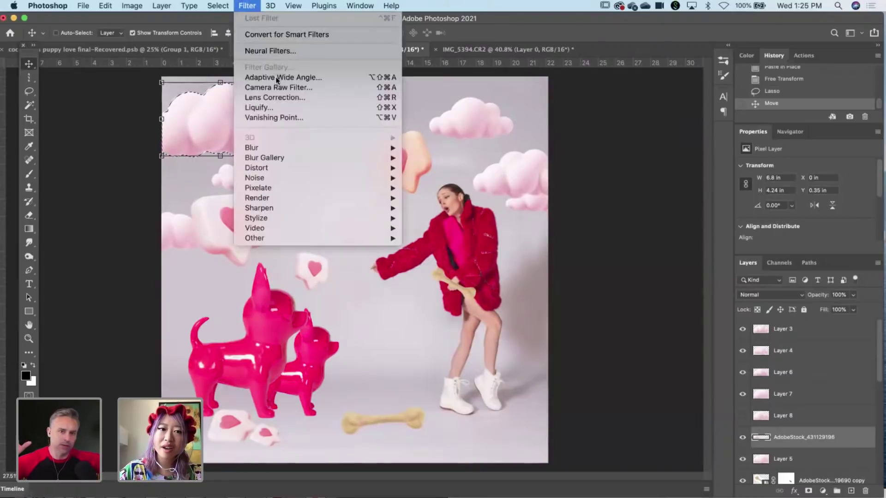
mouse_move(296, 149)
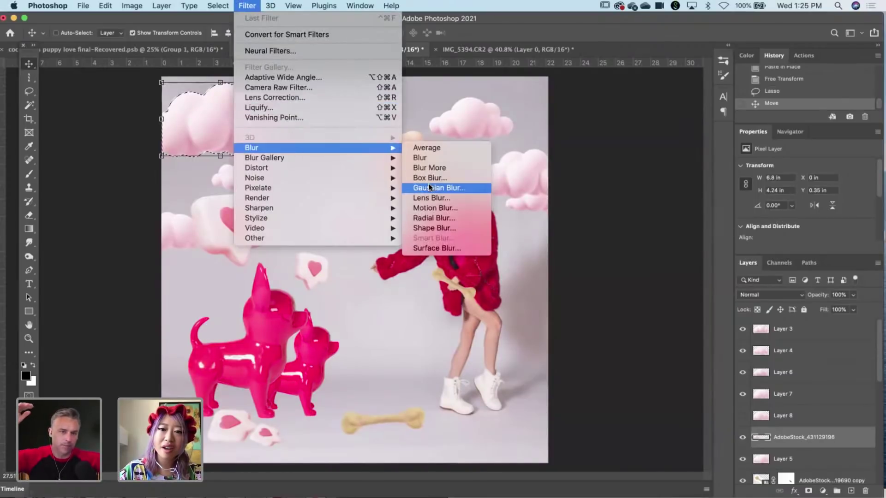
left_click(429, 187)
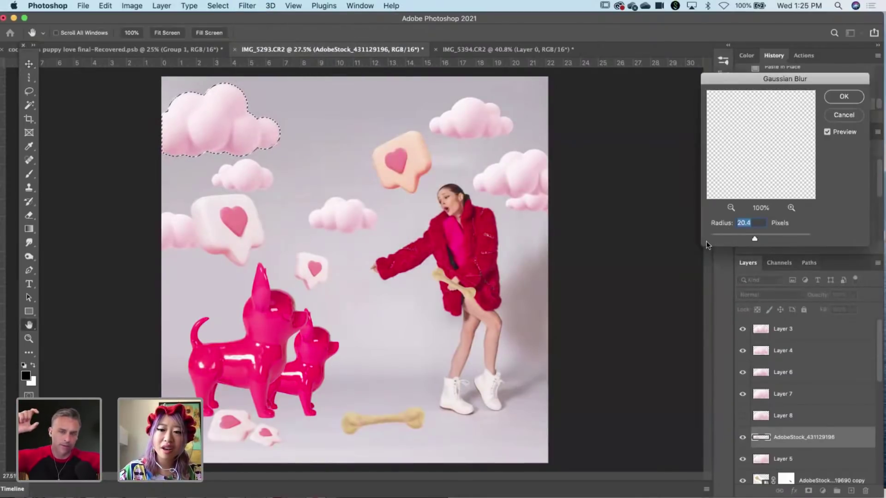
left_click_drag(755, 238, 750, 238)
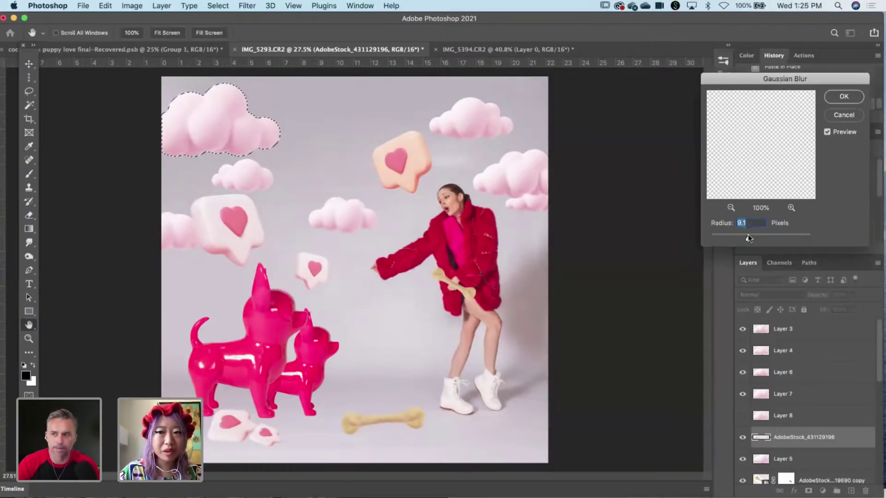
left_click_drag(749, 235, 749, 235)
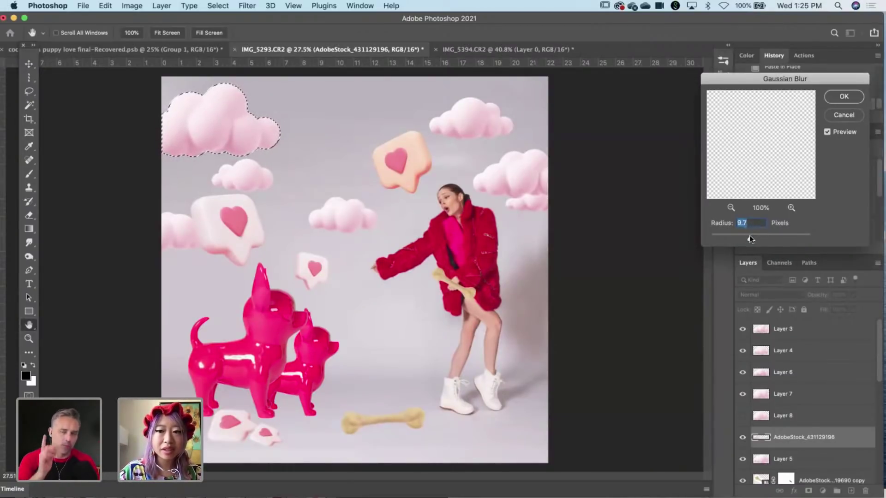
left_click(831, 94)
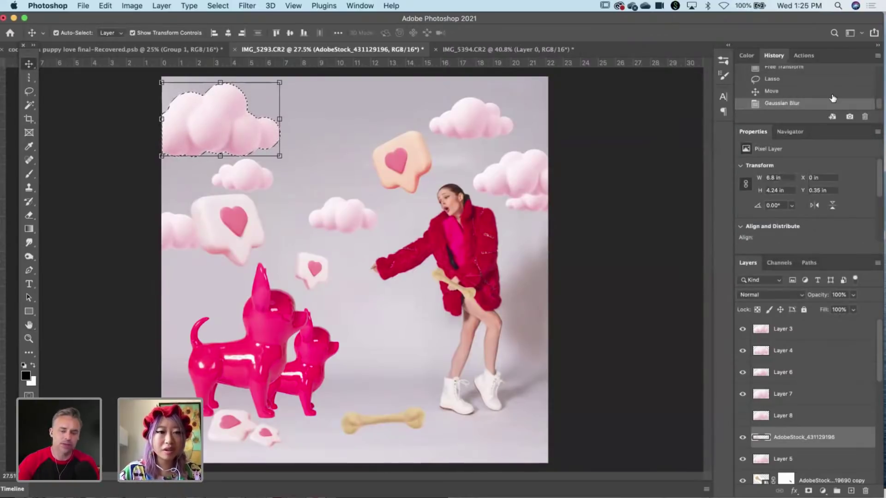
key("super+d")
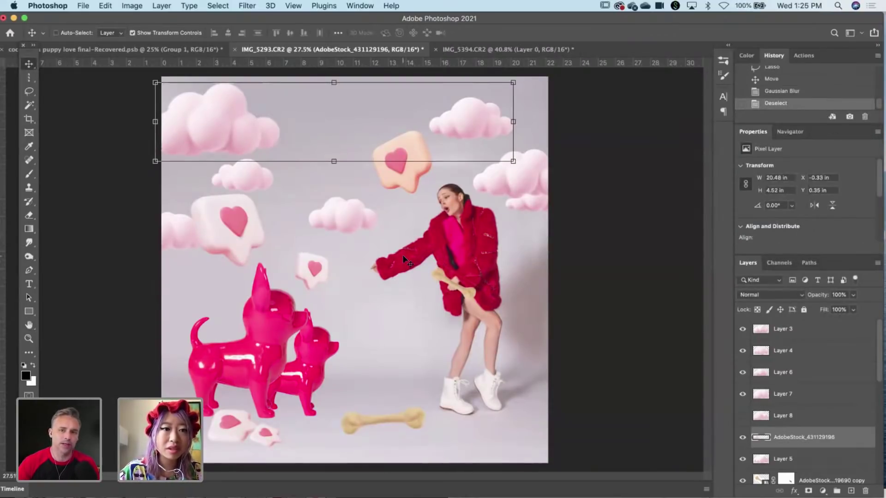
left_click(28, 93)
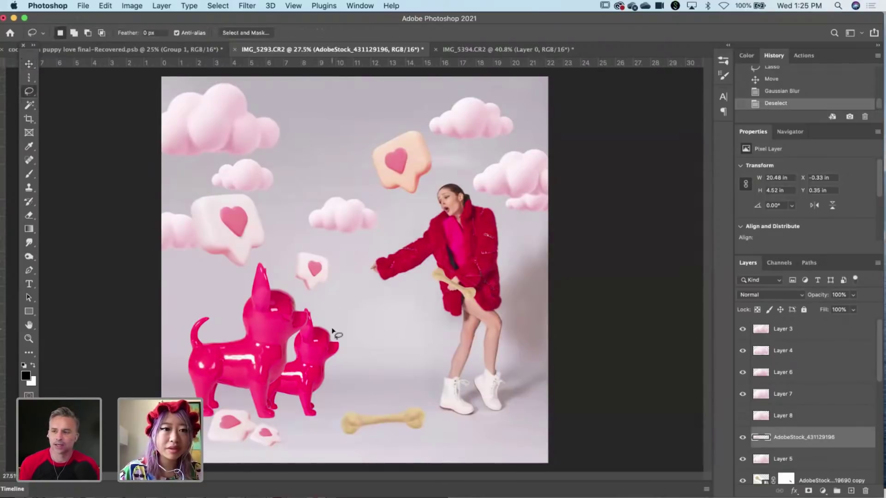
left_click_drag(284, 140, 301, 150)
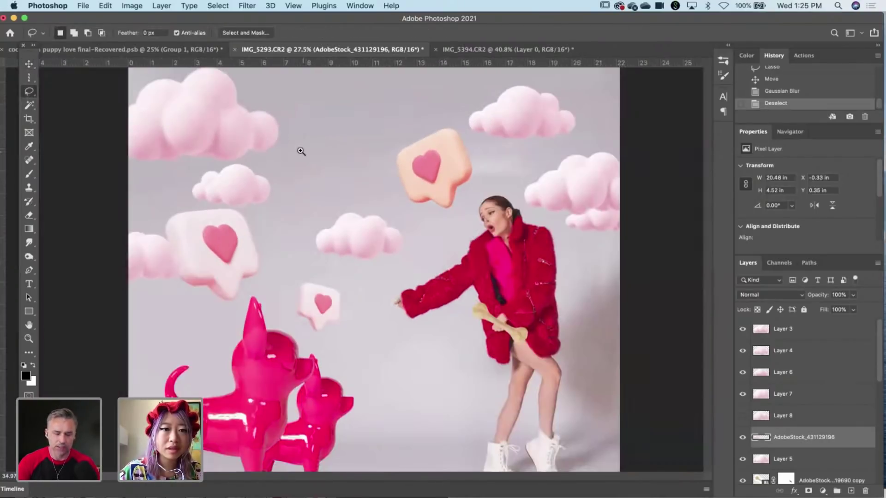
key("super+z")
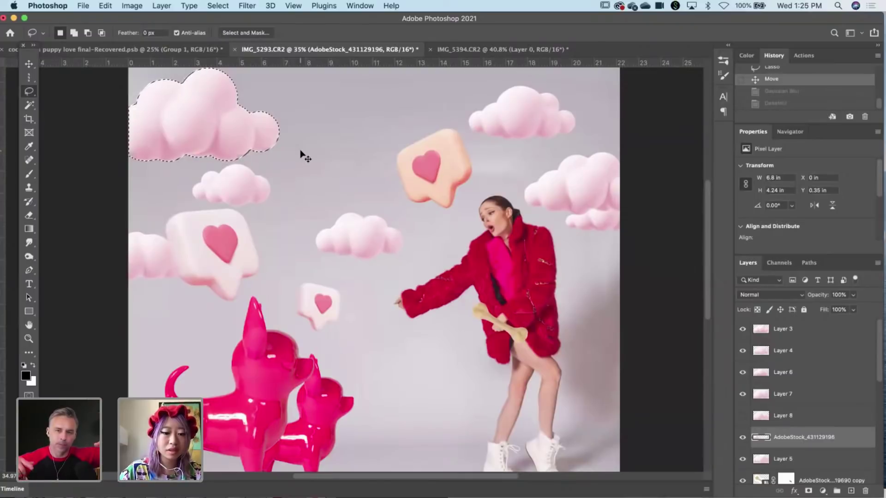
Clear the selection, then lasso the cloud above the woman on AdobeStock_431129196, cut it, and paste it in place on a new layer.
key("super+d")
left_click_drag(337, 193, 317, 192)
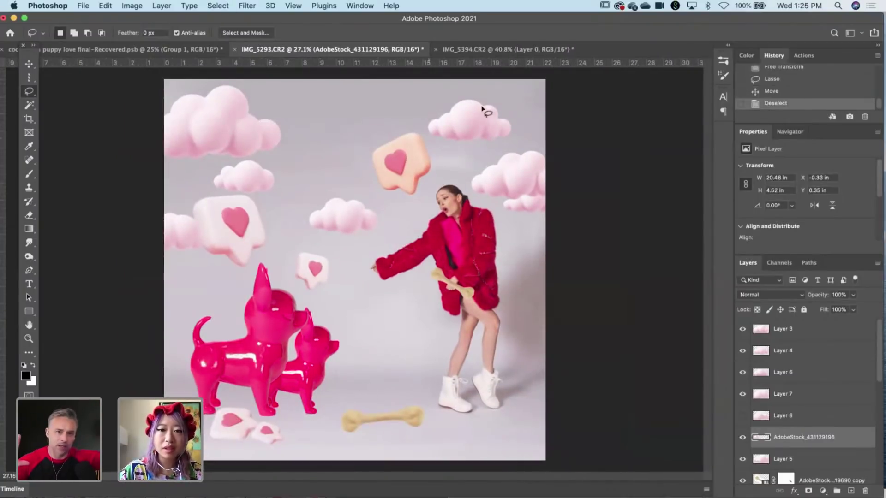
left_click(743, 438)
left_click(743, 439)
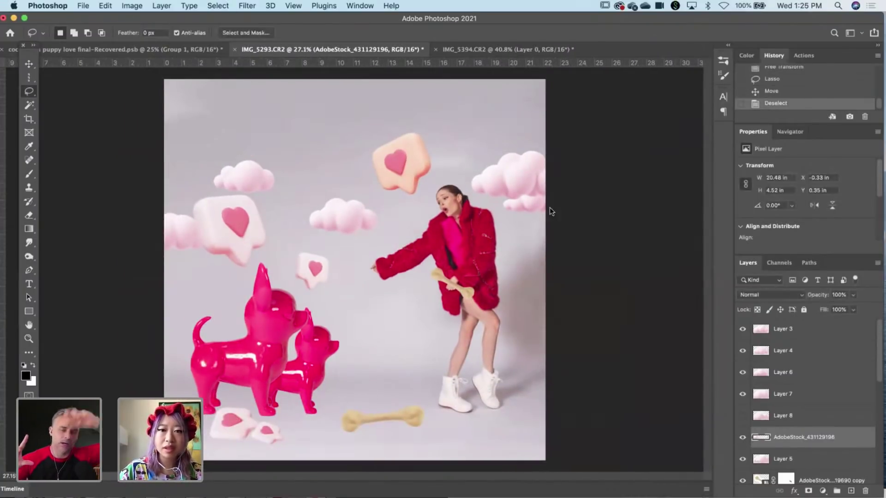
mouse_move(519, 110)
left_mouse_down()
mouse_move(442, 102)
mouse_move(420, 112)
mouse_move(437, 156)
mouse_move(478, 155)
mouse_move(520, 118)
left_mouse_up()
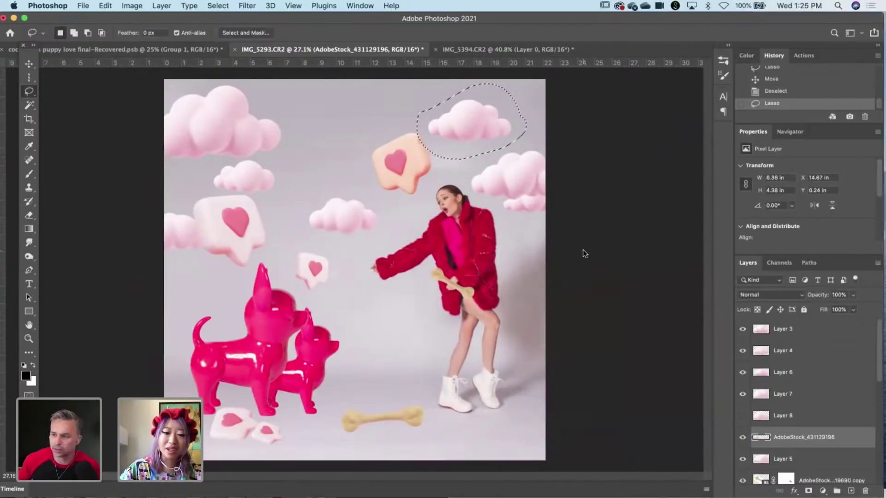
key("super+c")
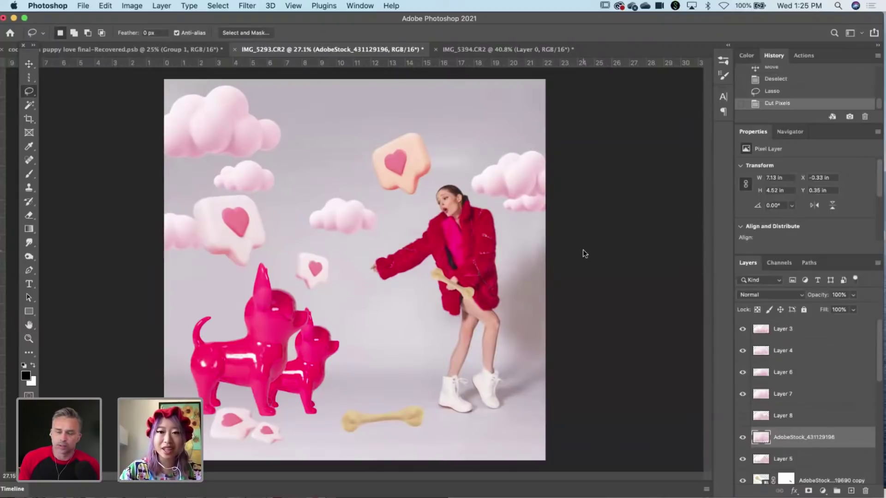
key("shift+super+v")
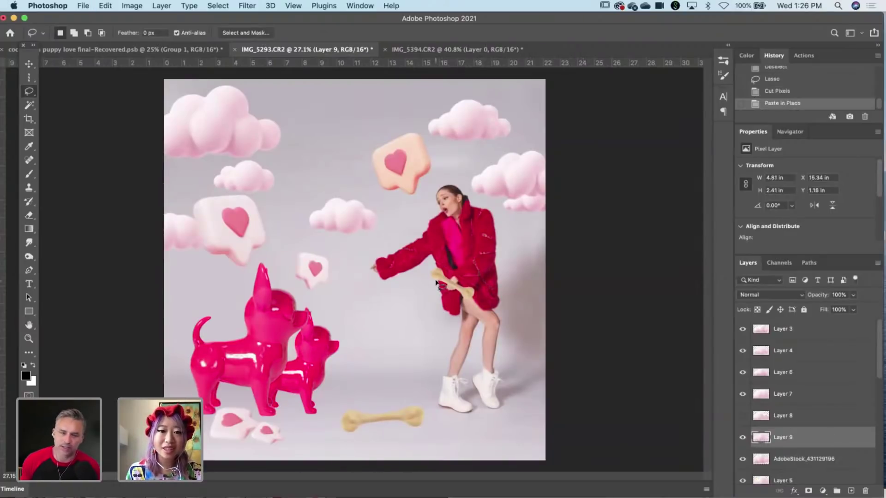
Apply a Gaussian Blur with a 20.4-pixel radius to the large cloud on the AdobeStock_431129196 layer.
scroll(386, 251, "down", 1)
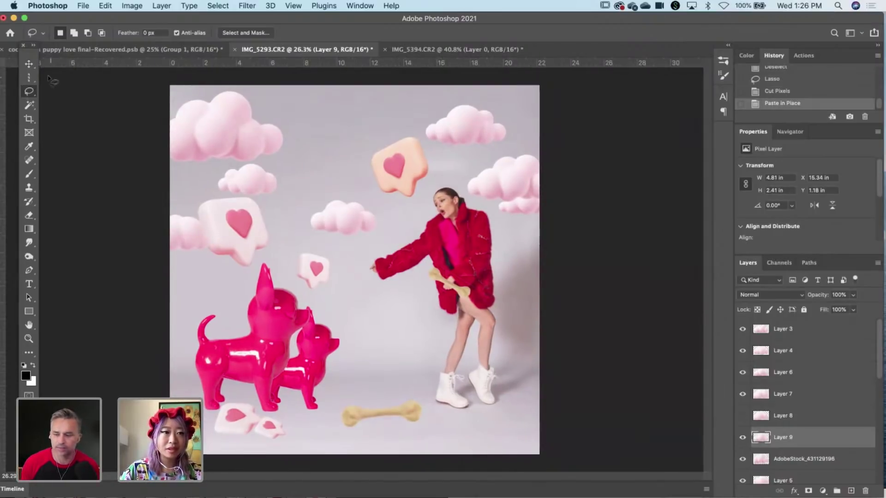
left_click(28, 65)
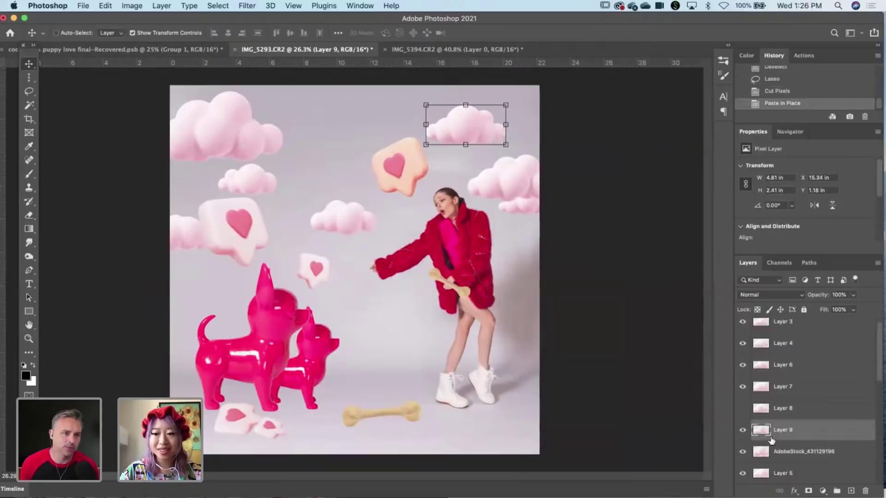
scroll(755, 423, "down", 1)
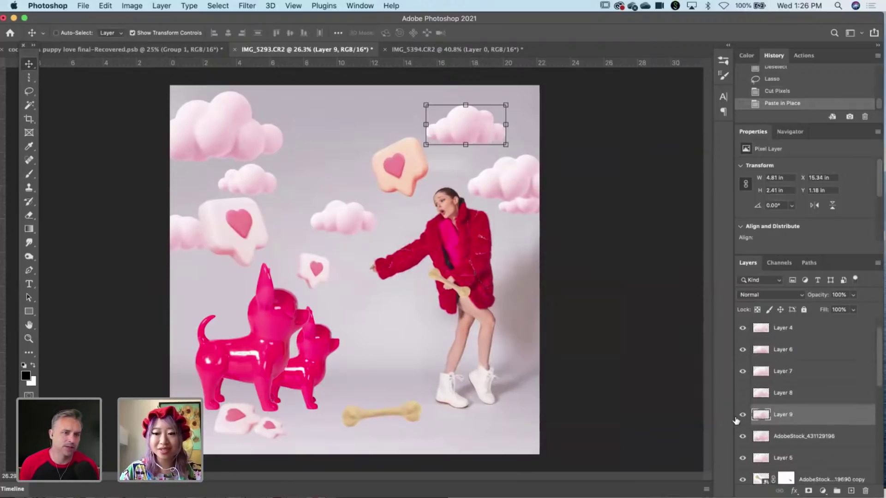
right_click(223, 132)
left_click(253, 136)
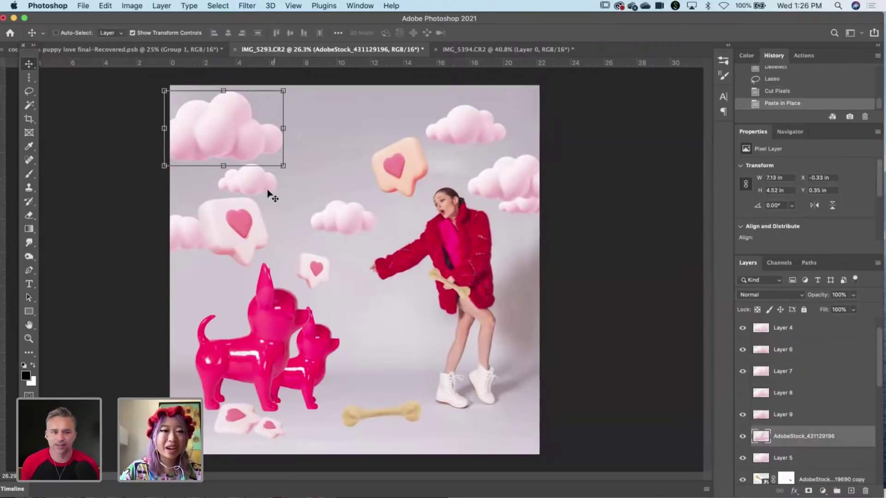
left_click(248, 6)
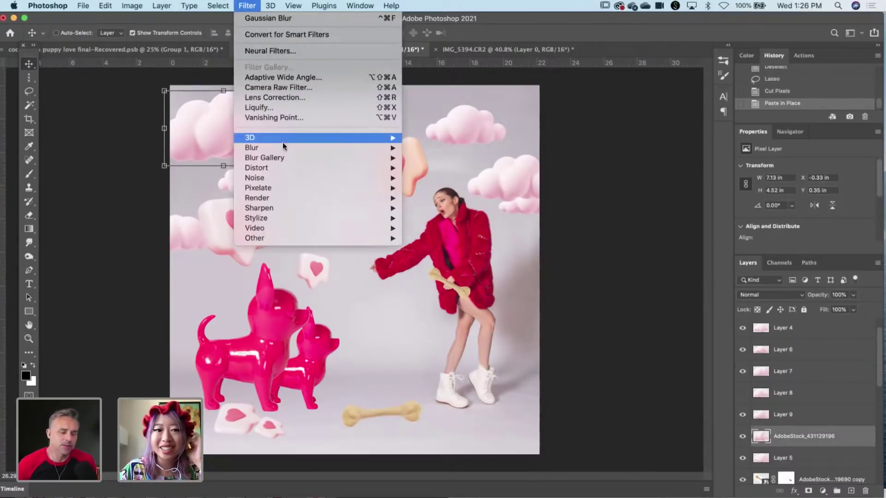
mouse_move(287, 147)
left_click(441, 188)
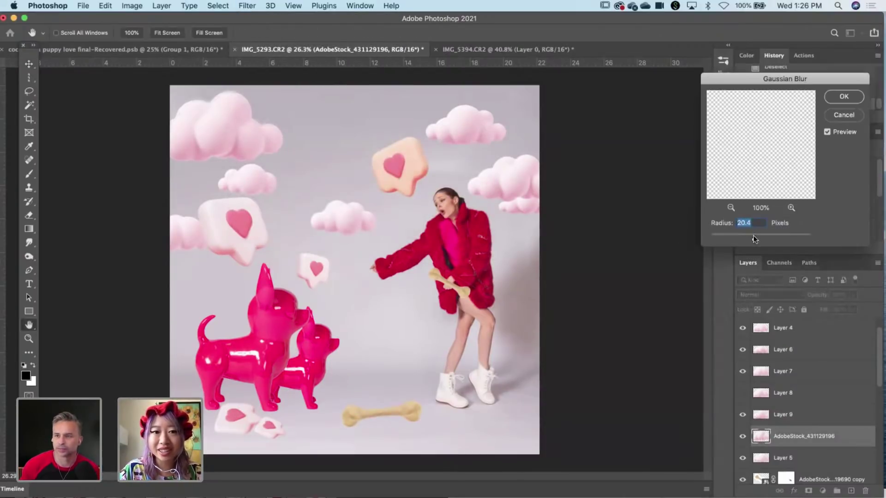
left_click(847, 98)
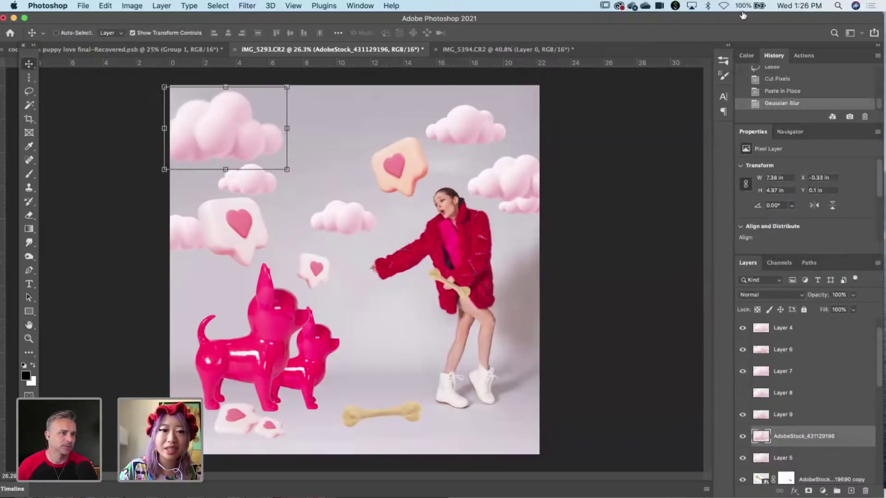
Lasso the orange heart bubble on the AdobeStock_375106683 layer, cut it, and paste it in place on a new layer.
left_click(29, 78)
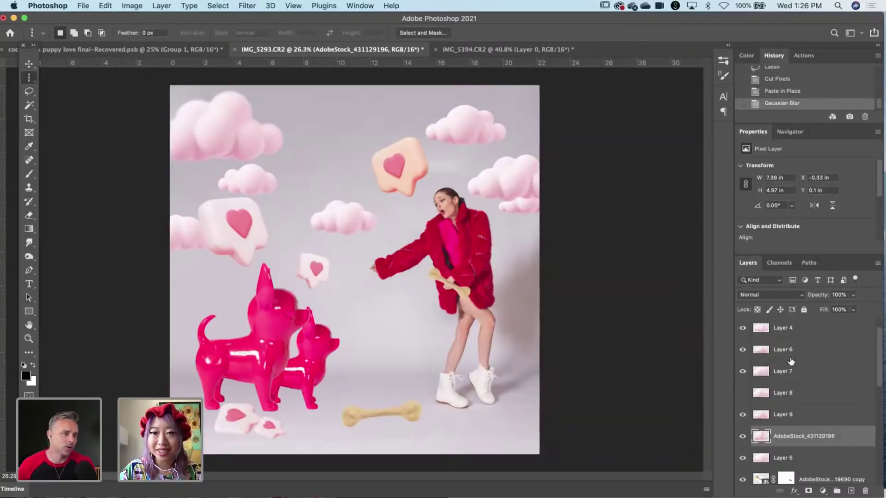
scroll(791, 361, "down", 4)
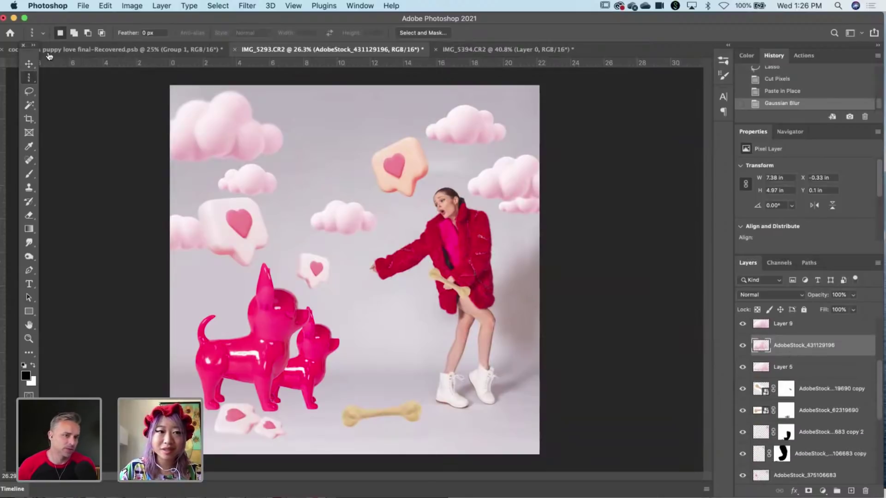
left_click(29, 64)
right_click(400, 166)
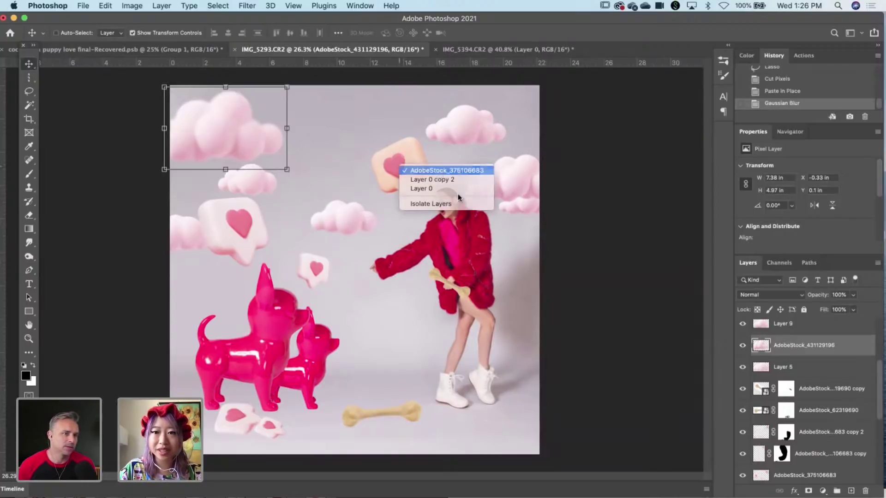
left_click(441, 171)
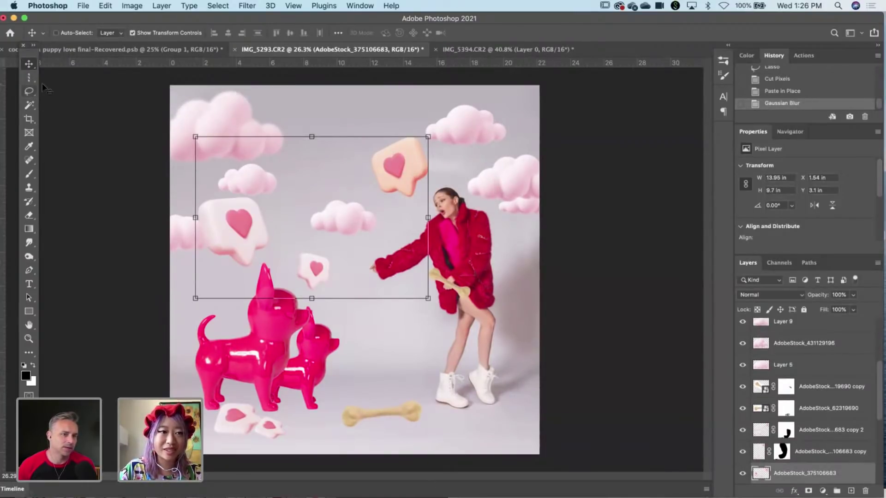
left_click(30, 91)
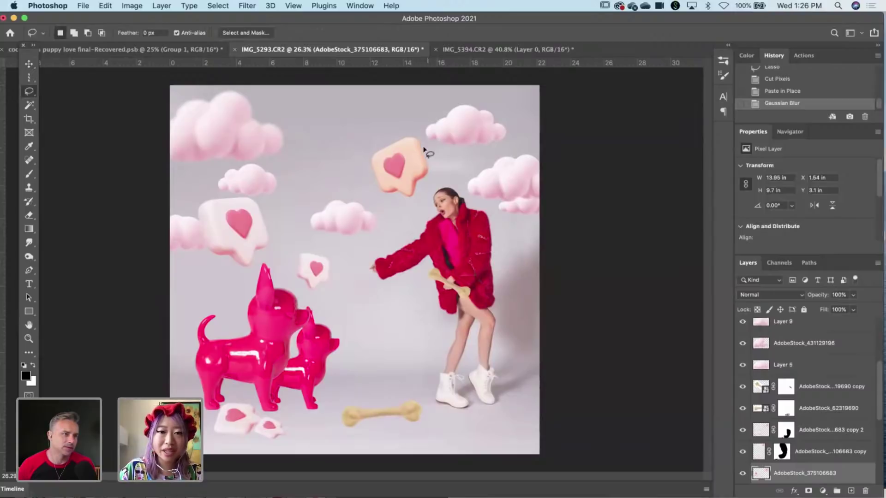
mouse_move(439, 144)
left_mouse_down()
mouse_move(408, 130)
mouse_move(369, 137)
mouse_move(365, 184)
mouse_move(404, 209)
mouse_move(435, 202)
mouse_move(444, 180)
mouse_move(435, 145)
left_mouse_up()
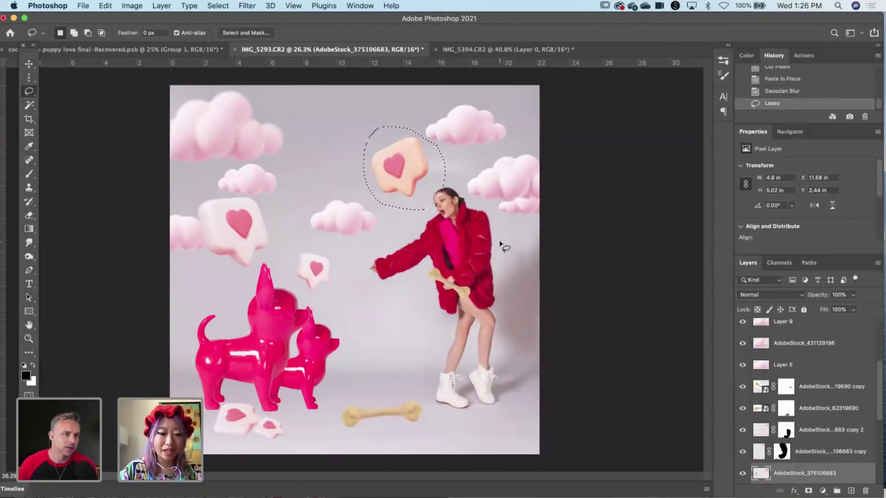
key("cmd+x")
key("cmd+shift+v")
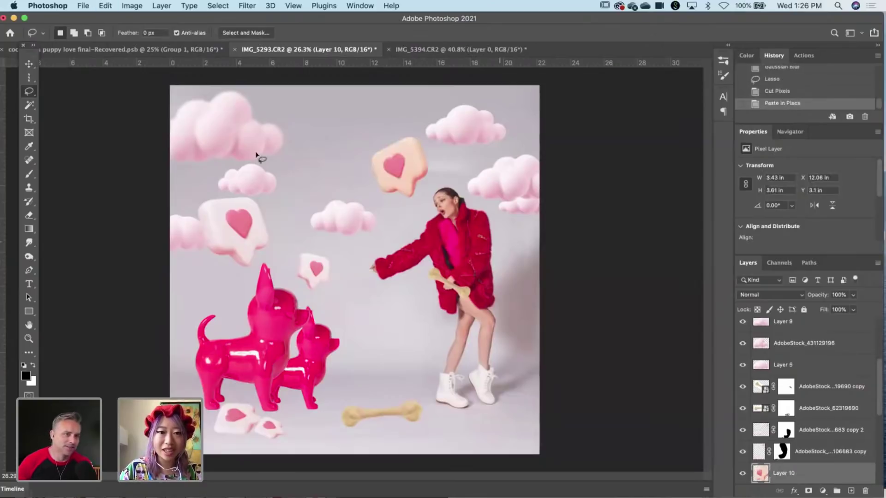
left_click(115, 6)
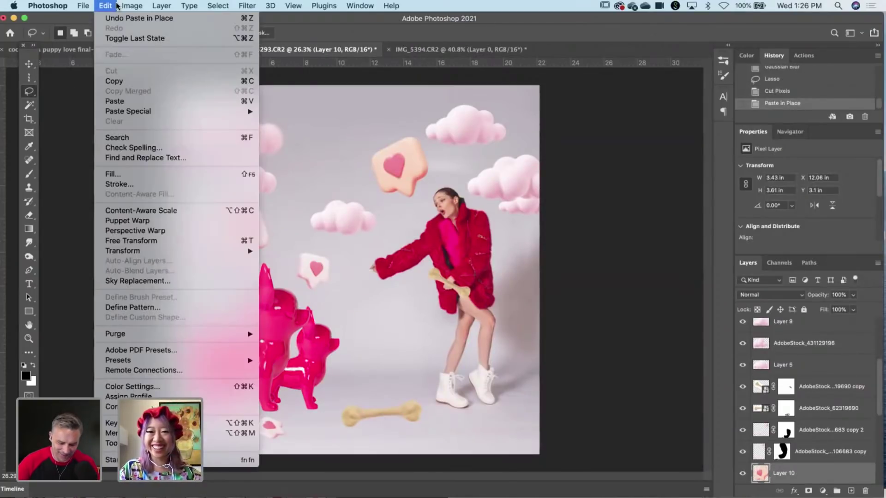
mouse_move(105, 5)
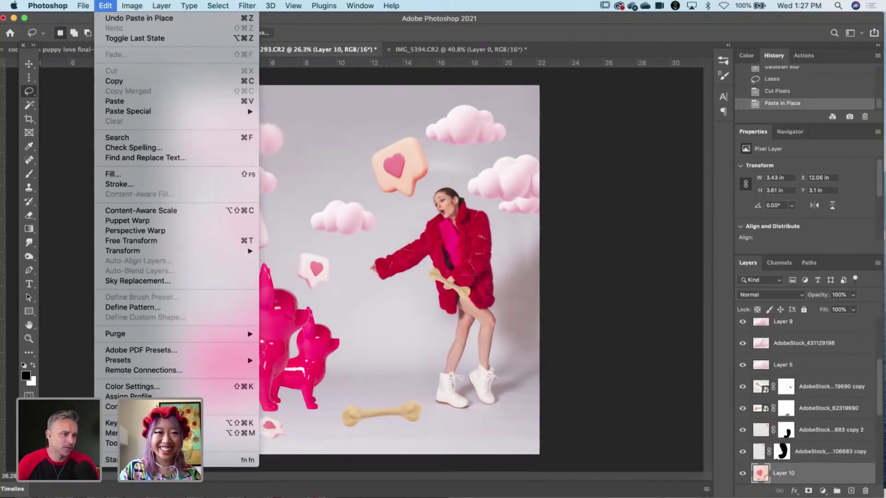
mouse_move(171, 252)
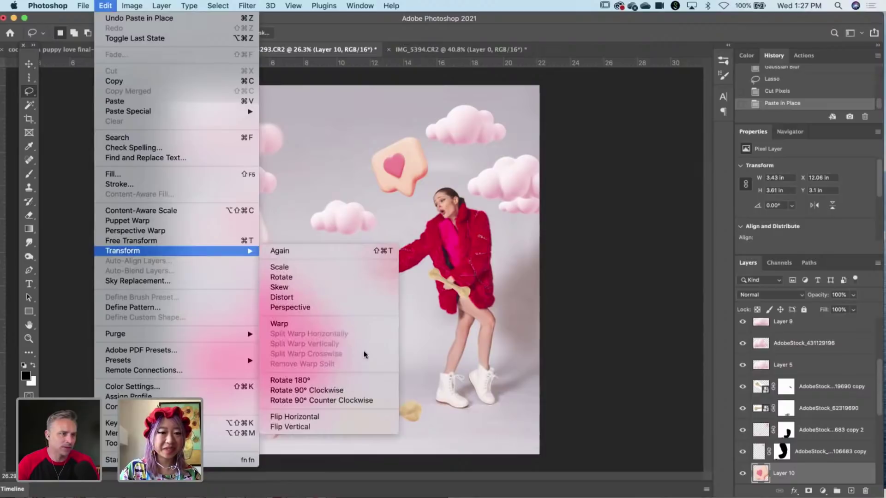
left_click(330, 325)
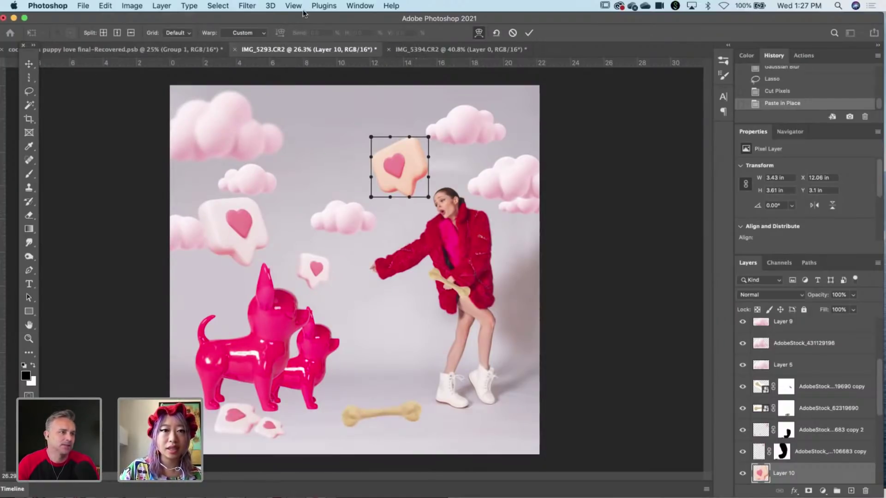
left_click(131, 33)
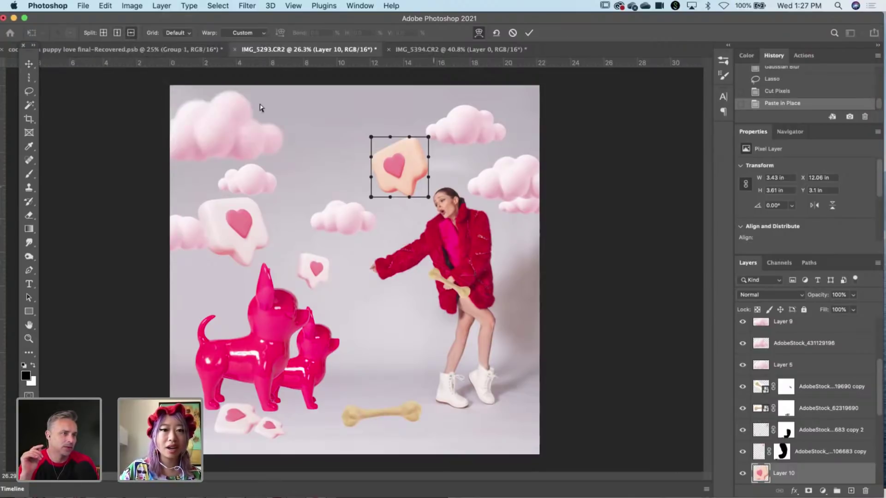
left_click(409, 171)
mouse_move(393, 172)
left_mouse_down()
mouse_move(402, 205)
mouse_move(386, 156)
mouse_move(413, 189)
mouse_move(381, 190)
mouse_move(454, 162)
mouse_move(380, 180)
left_mouse_up()
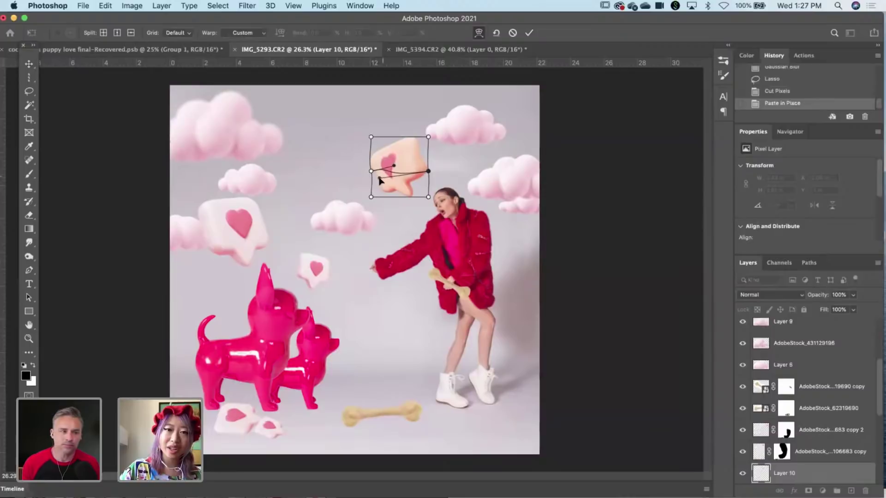
left_click(512, 33)
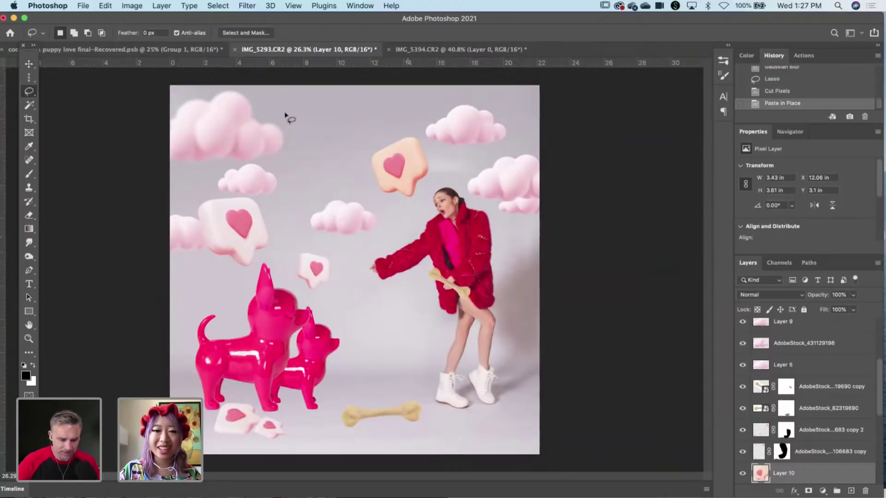
Convert the orange heart bubble's Layer 10 to a smart object and open it in the Liquify filter.
right_click(795, 475)
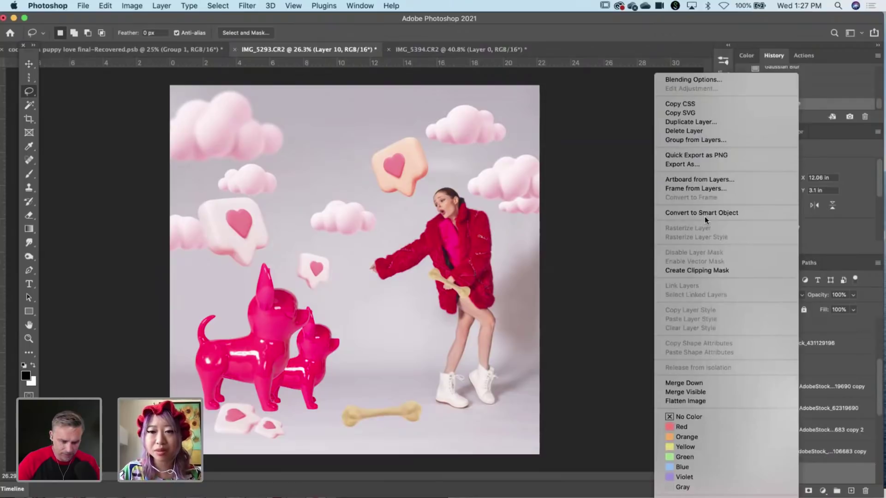
left_click(704, 215)
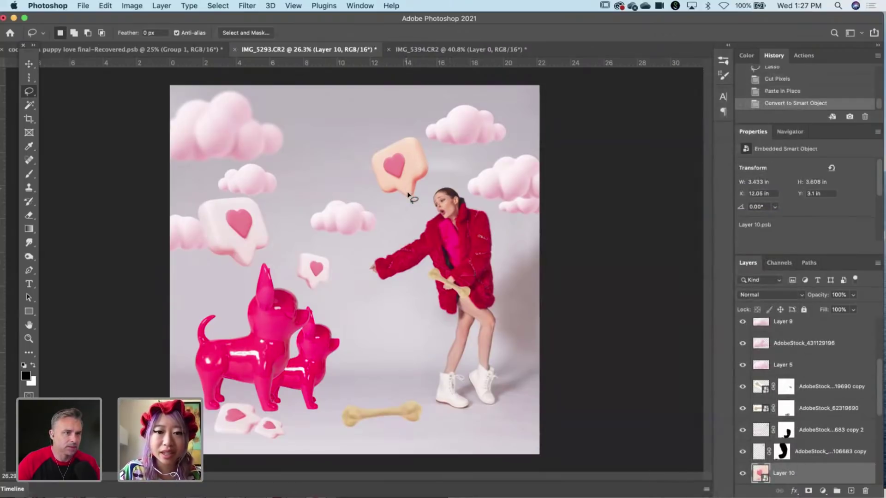
left_click(247, 5)
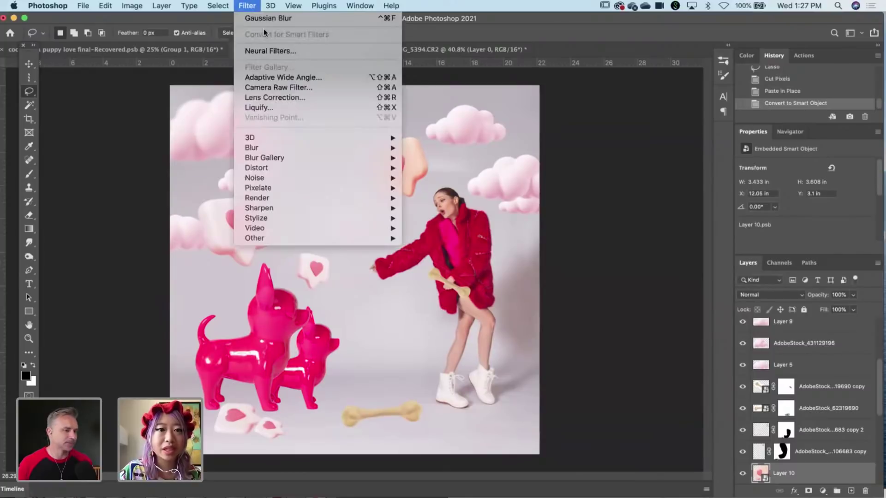
left_click(291, 108)
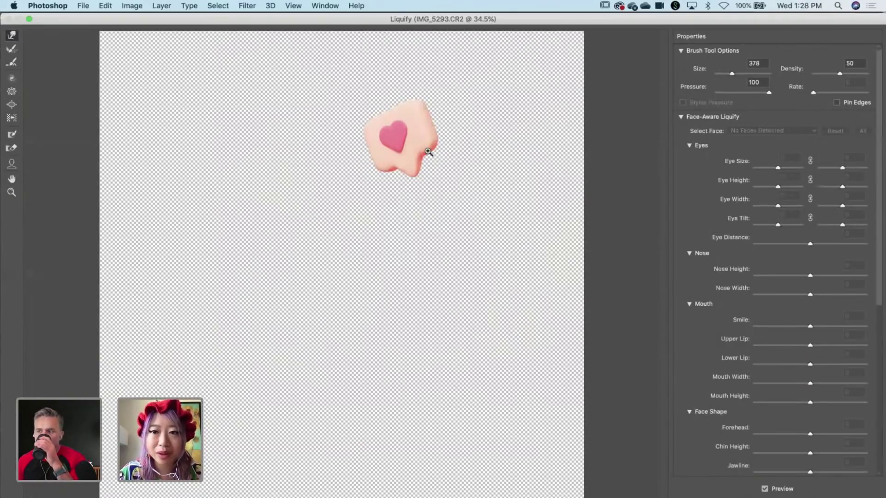
Display the all-layers backdrop in front of the bubble in Liquify, with its opacity set to 38.
key("super+plus")
key("super+plus")
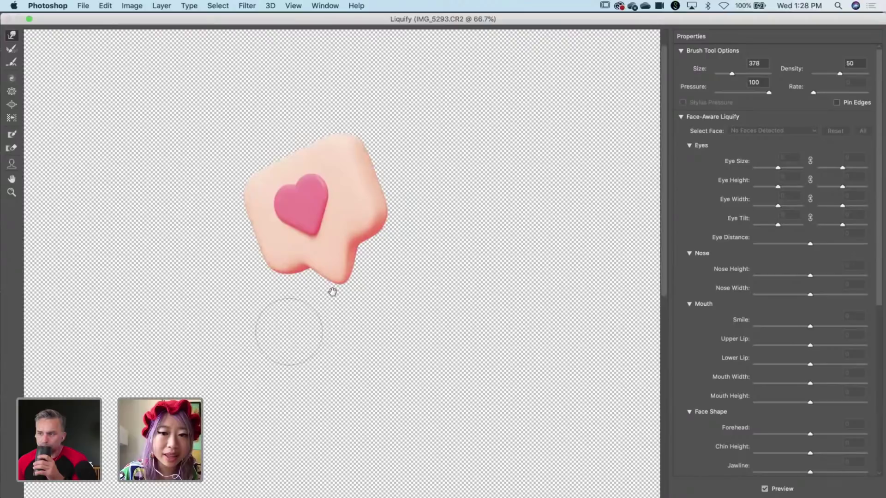
key("super+plus")
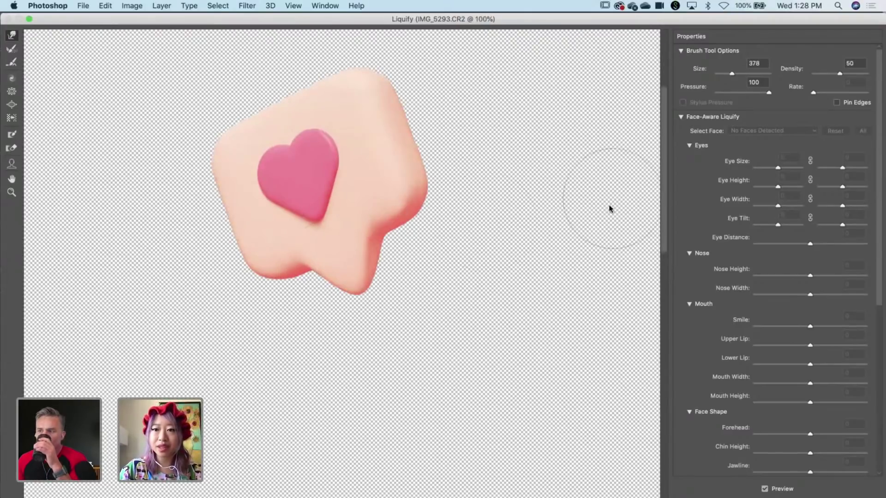
left_click(682, 117)
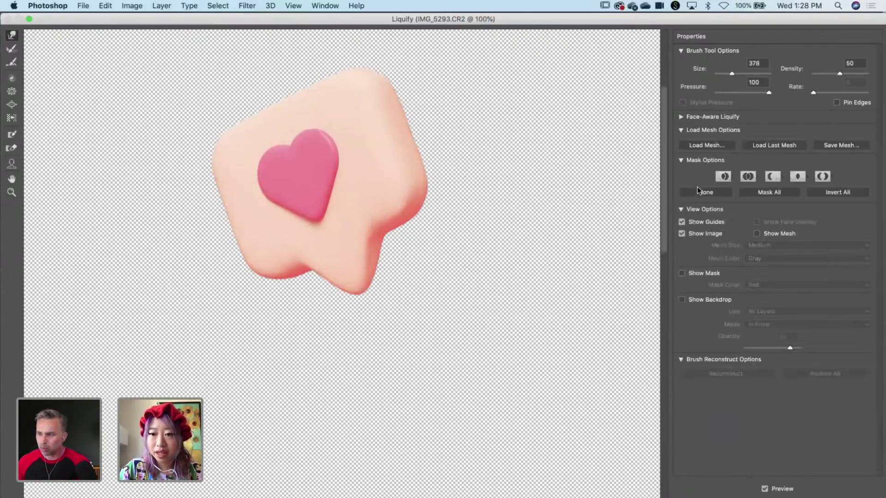
left_click(682, 300)
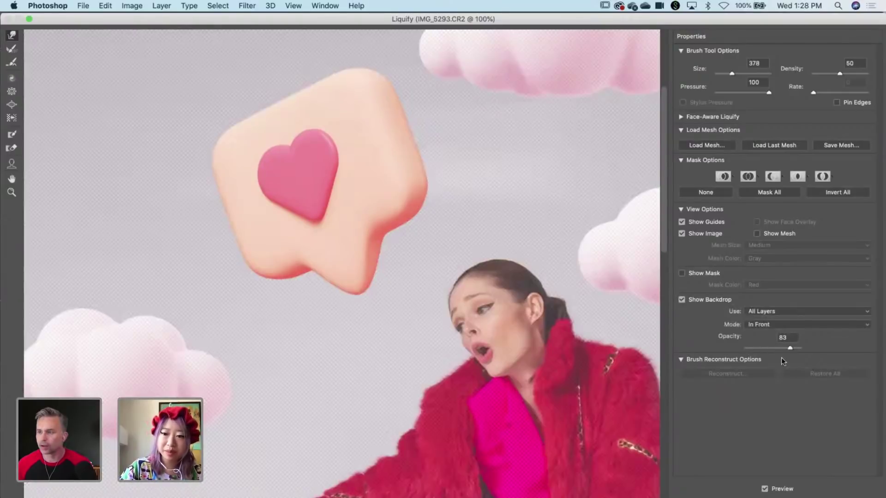
left_click_drag(780, 348, 767, 352)
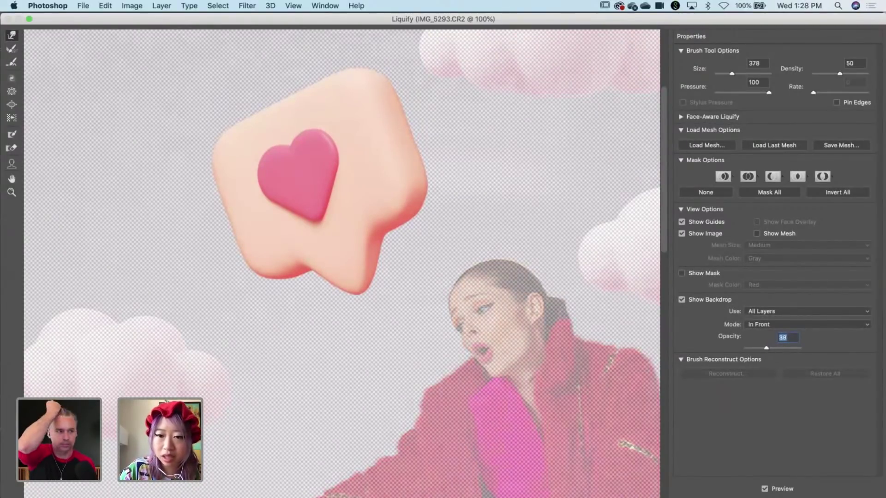
Stretch the bubble's tail toward the woman's mouth, hide the backdrop, refine the tail's inner curve with a size 215 brush, and apply Liquify.
mouse_move(352, 306)
left_mouse_down()
mouse_move(385, 306)
mouse_move(397, 318)
left_mouse_up()
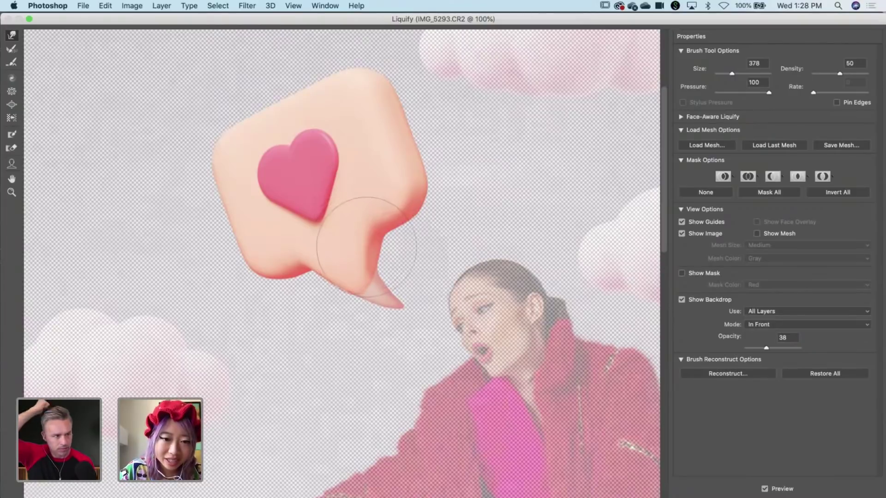
left_click(681, 300)
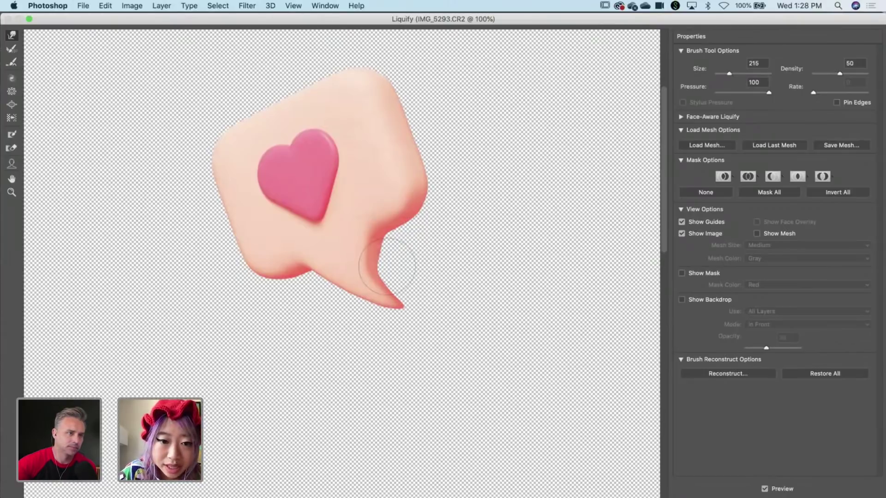
mouse_move(400, 261)
left_mouse_down()
mouse_move(390, 257)
mouse_move(395, 267)
mouse_move(389, 261)
mouse_move(380, 272)
left_mouse_up()
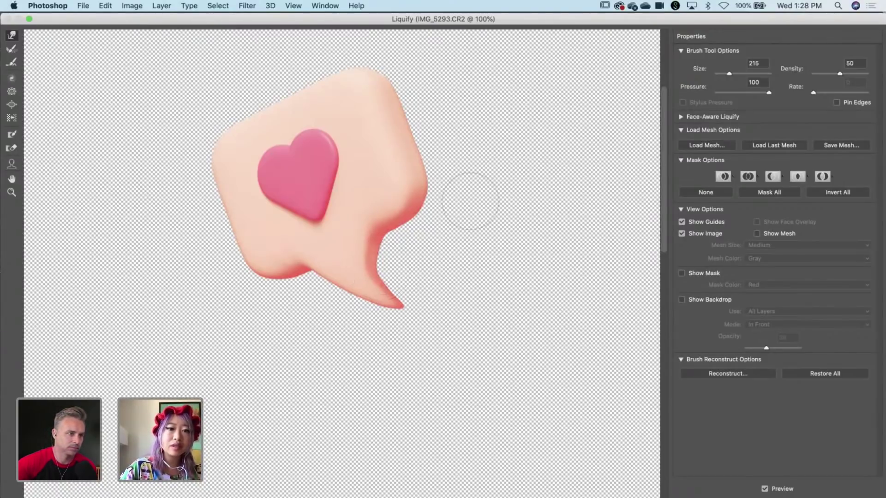
mouse_move(381, 251)
left_mouse_down()
mouse_move(398, 251)
mouse_move(389, 255)
left_mouse_up()
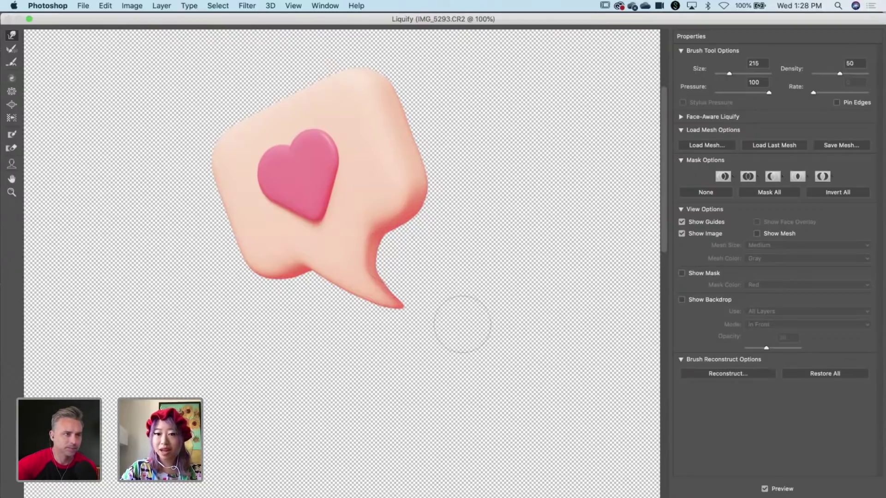
key("Return")
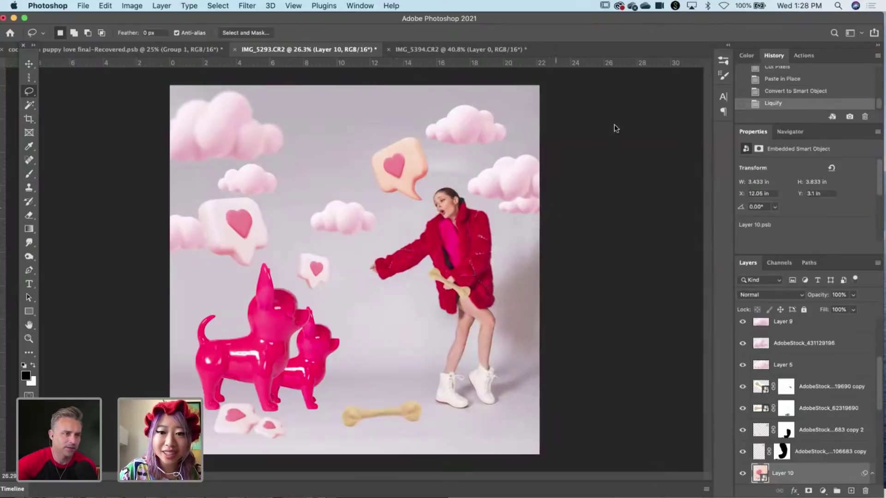
Find and select Layer 3, the large cloud just behind the woman's head near the canvas edge.
scroll(817, 403, "up", 5)
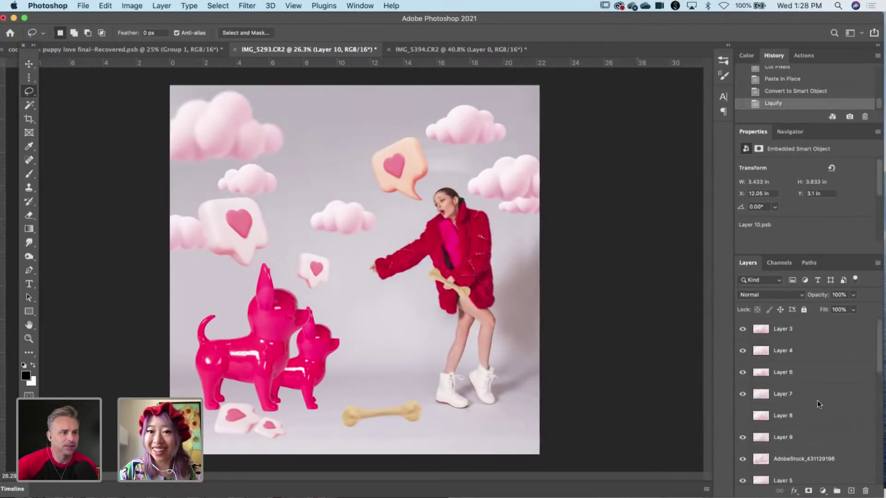
scroll(818, 400, "down", 8)
scroll(818, 400, "up", 8)
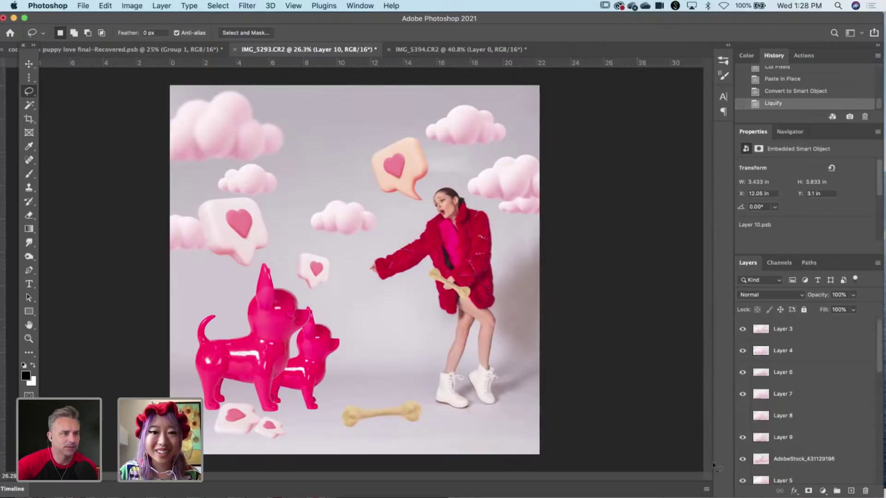
scroll(798, 360, "down", 8)
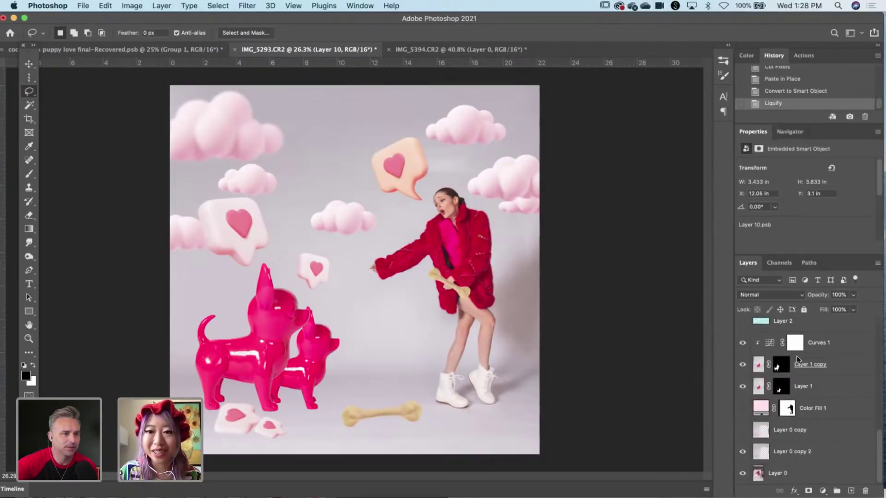
scroll(808, 371, "up", 8)
left_click(841, 393)
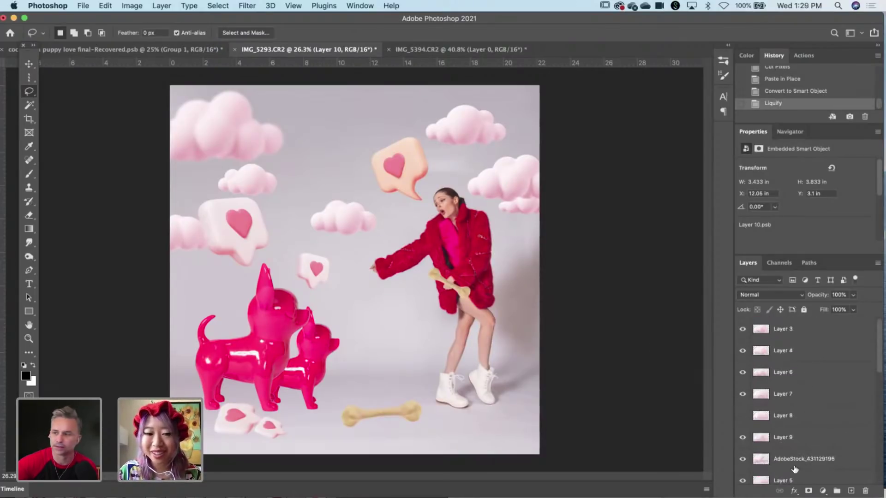
left_click(30, 340)
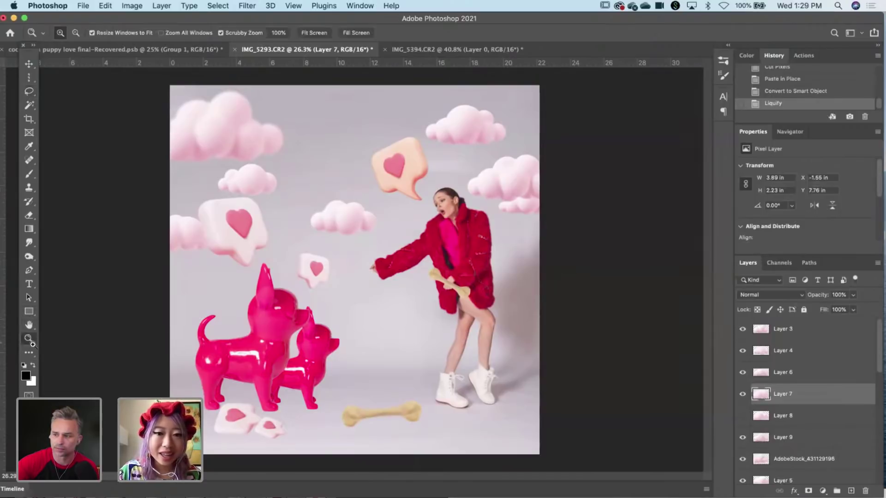
left_click(28, 65)
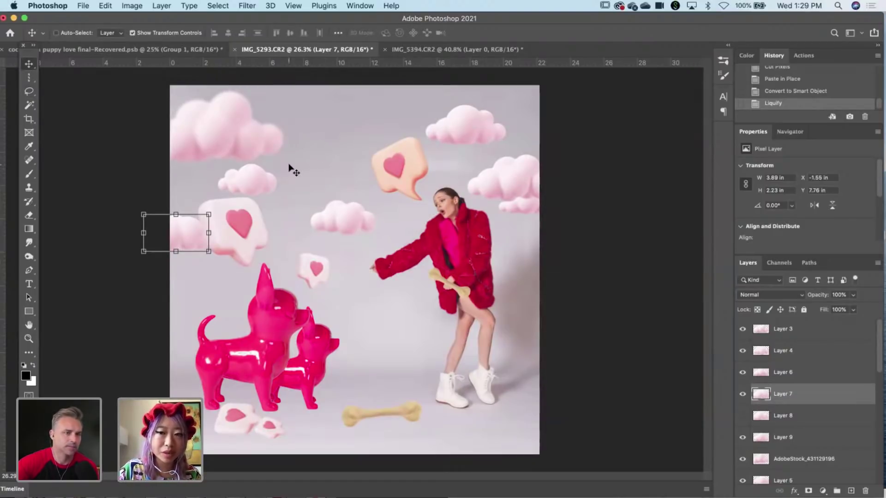
right_click(521, 180)
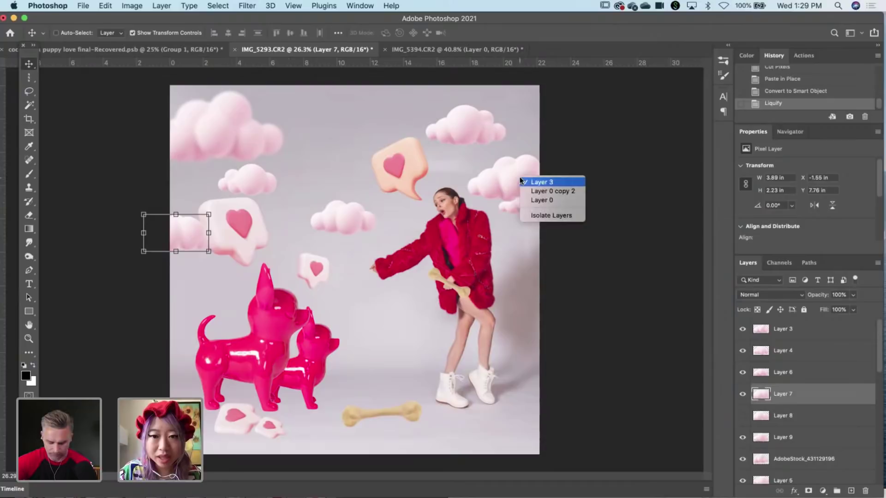
left_click(538, 190)
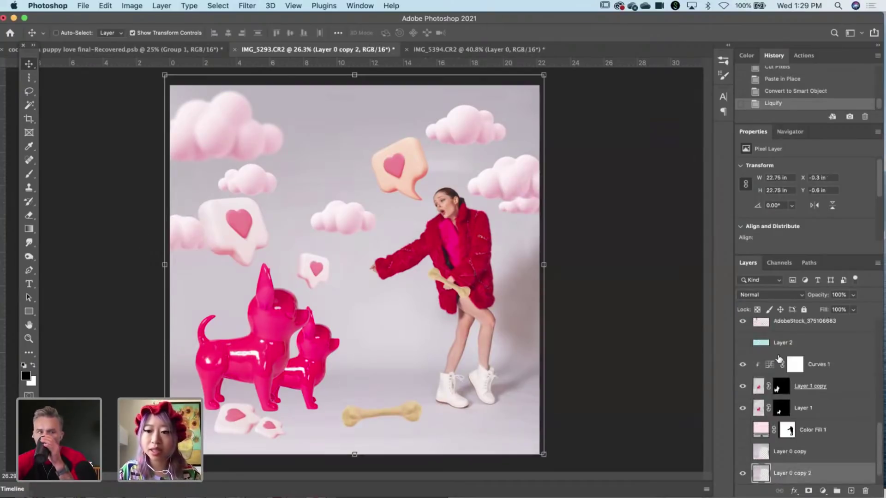
right_click(512, 184)
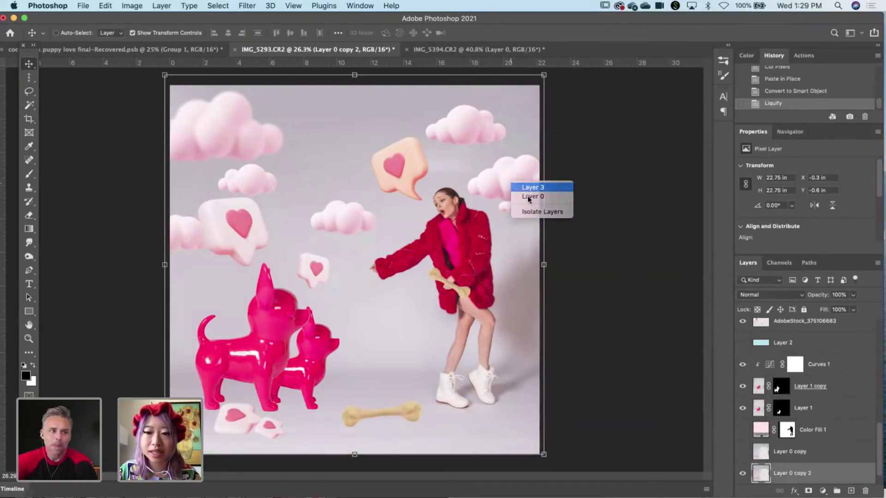
left_click(531, 188)
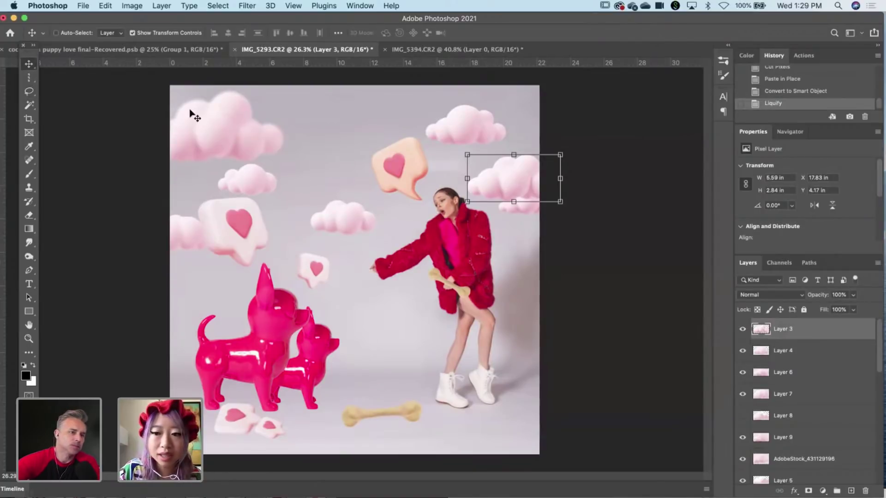
Convert Layer 3 to a smart object and apply a Gaussian Blur with an 8.7-pixel radius to its cloud.
right_click(793, 331)
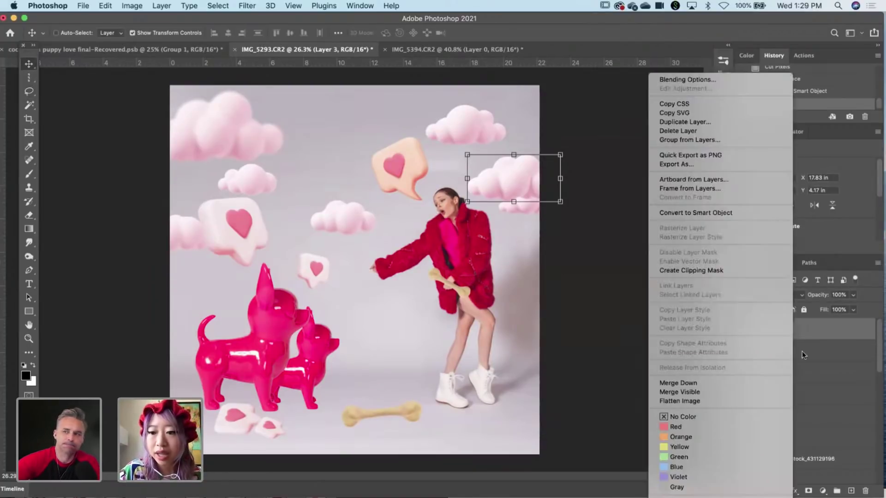
left_click(708, 215)
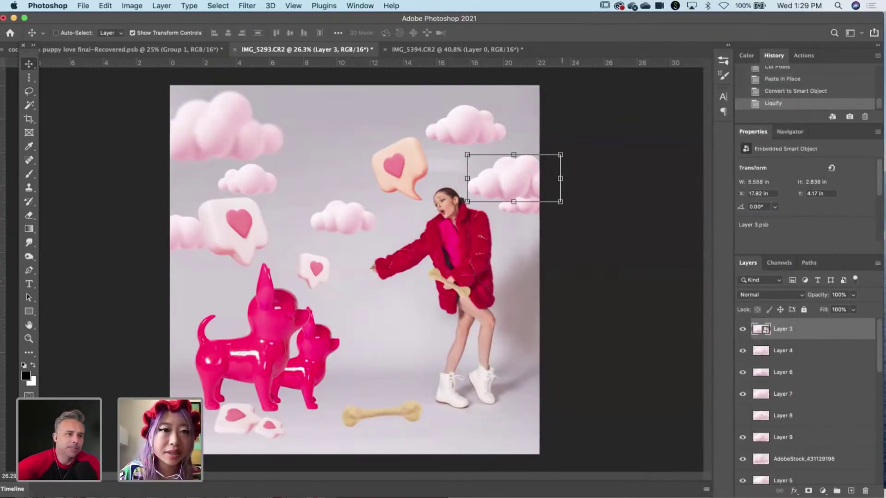
left_click(247, 6)
mouse_move(325, 146)
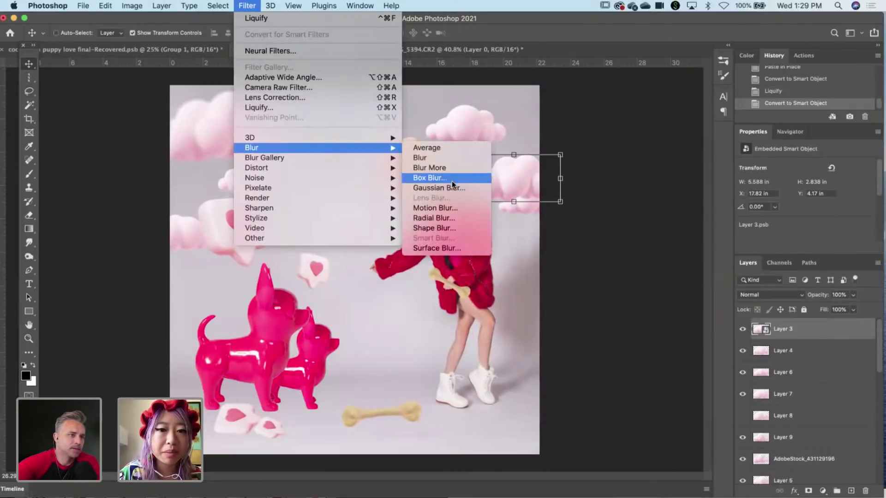
left_click(452, 189)
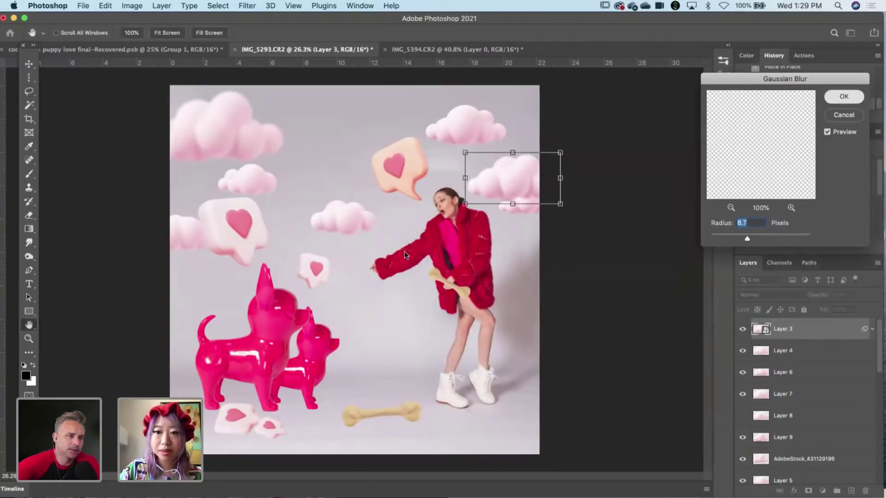
key("Return")
left_click(28, 92)
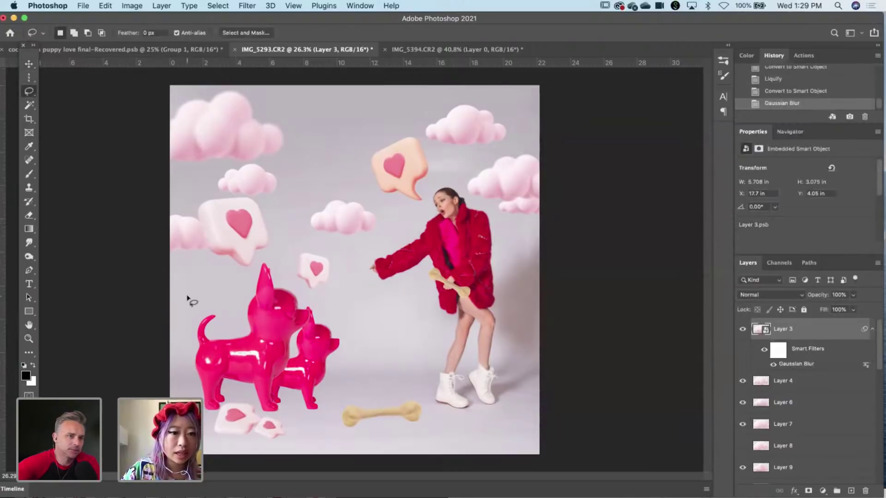
Lasso the cloud at the canvas edge behind the large heart bubble, reapply the last Gaussian Blur to its Layer 7, and deselect.
mouse_move(150, 202)
left_mouse_down()
mouse_move(233, 249)
mouse_move(172, 275)
mouse_move(141, 197)
left_mouse_up()
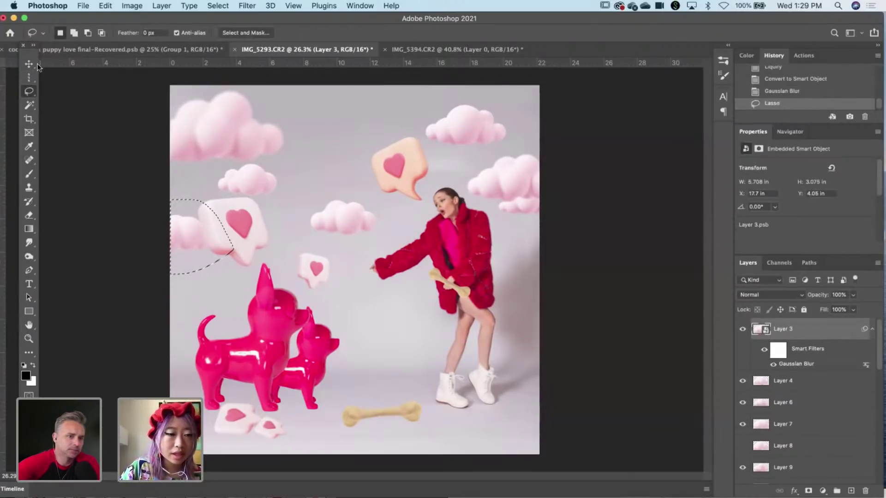
key("v")
right_click(194, 235)
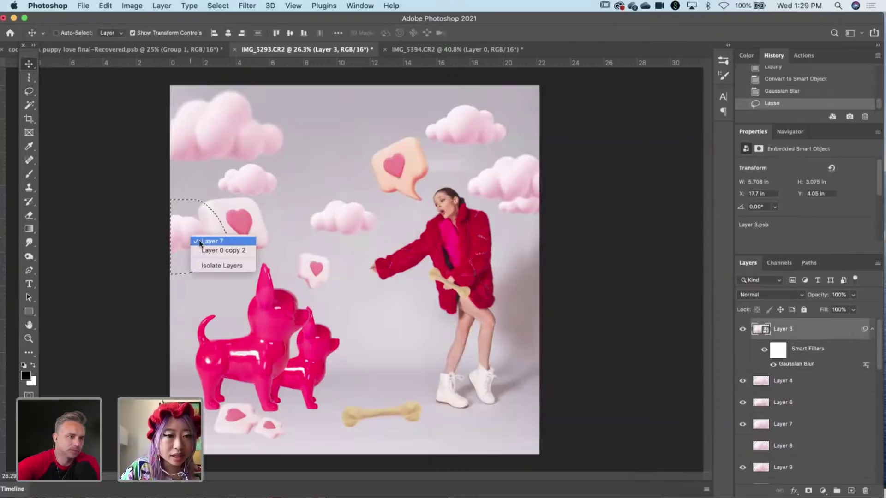
left_click(199, 241)
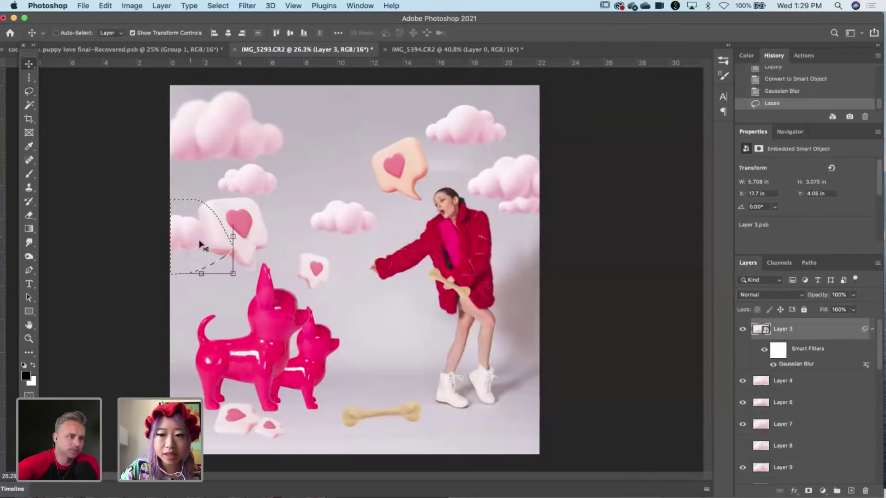
left_click(247, 6)
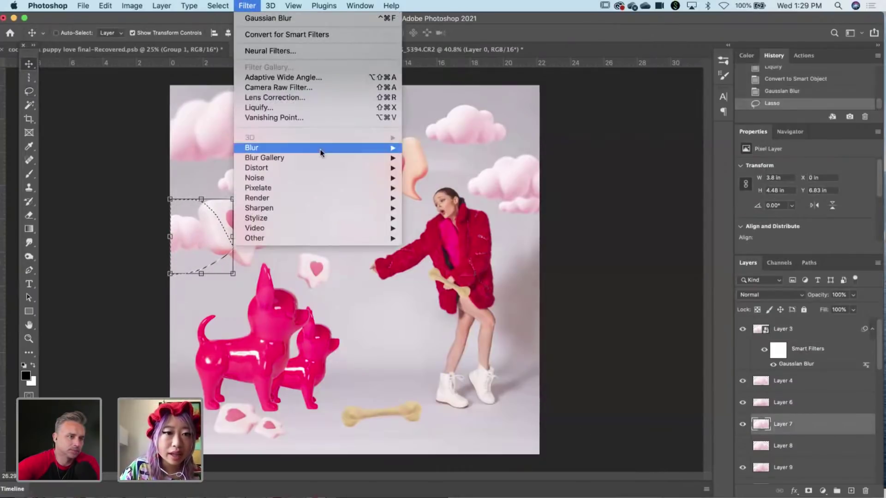
left_click(332, 18)
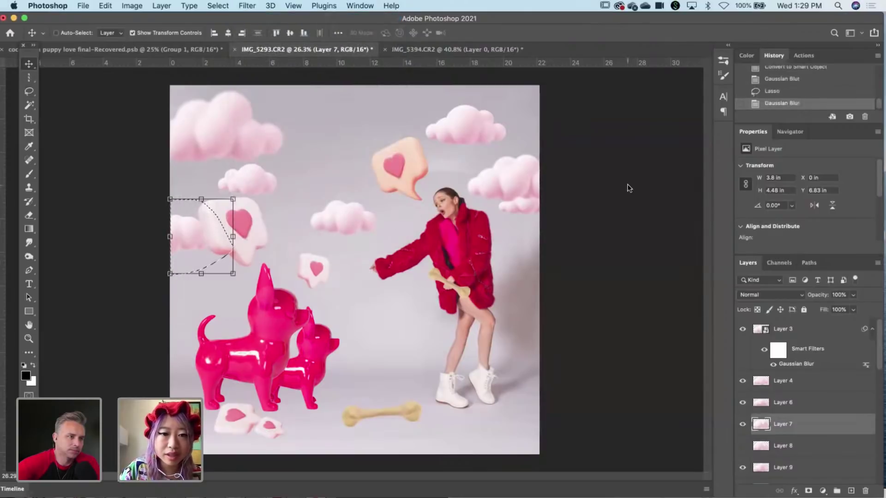
key("super+d")
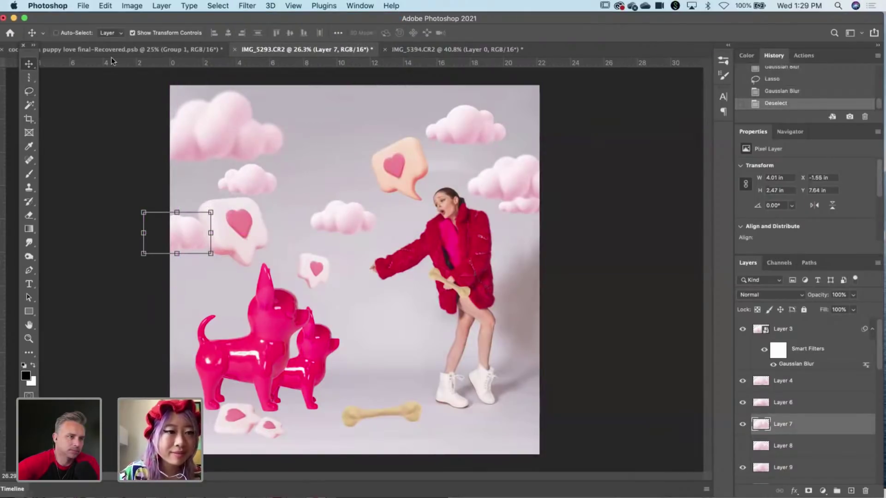
Select Layer 5, the small cloud directly above the large white heart bubble, and apply a Gaussian Blur with a 3.7-pixel radius.
left_click(31, 80)
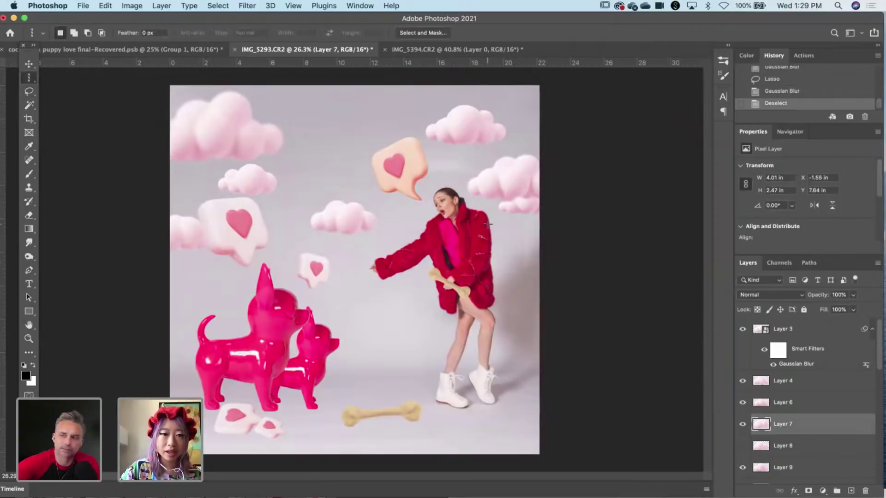
left_click(31, 93)
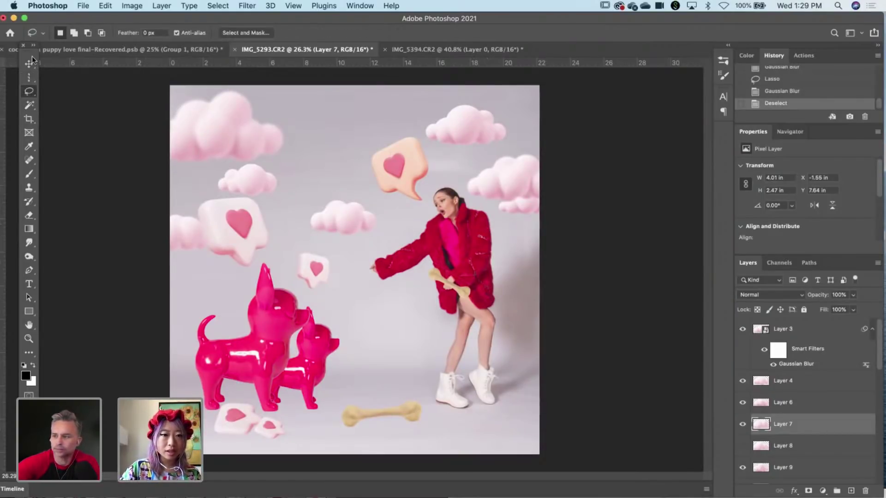
left_click(30, 65)
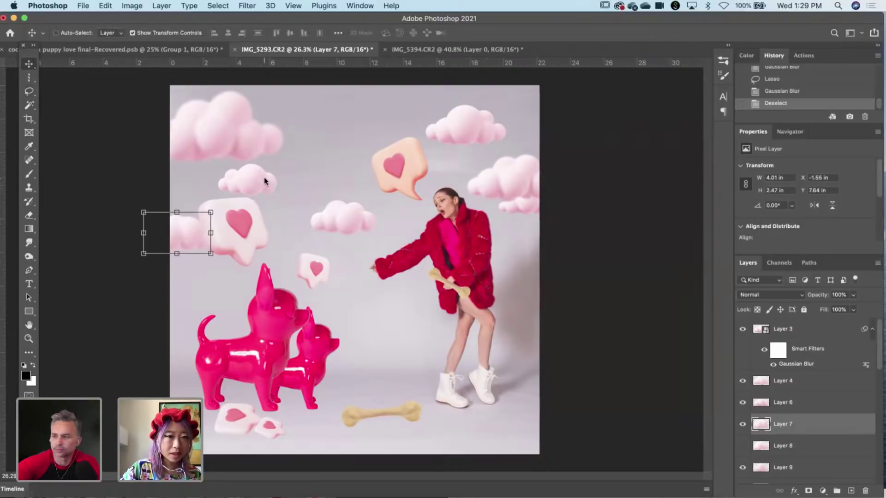
right_click(264, 177)
left_click(300, 191)
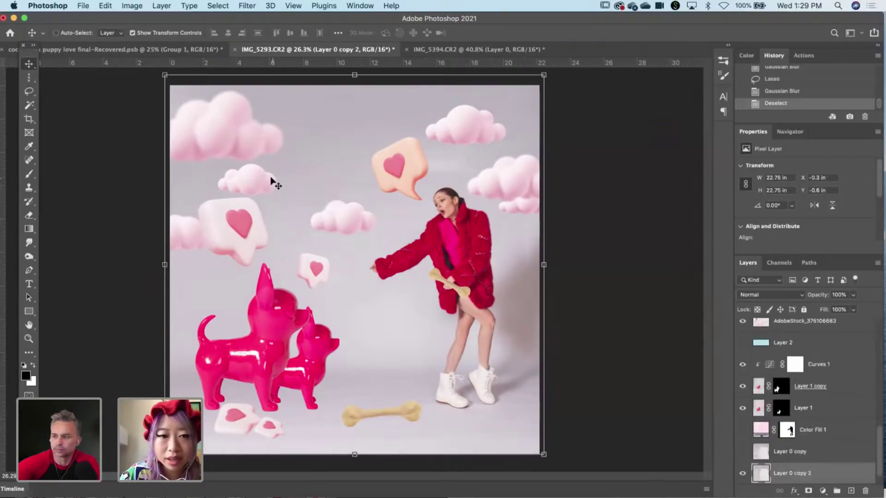
right_click(252, 180)
left_click(276, 181)
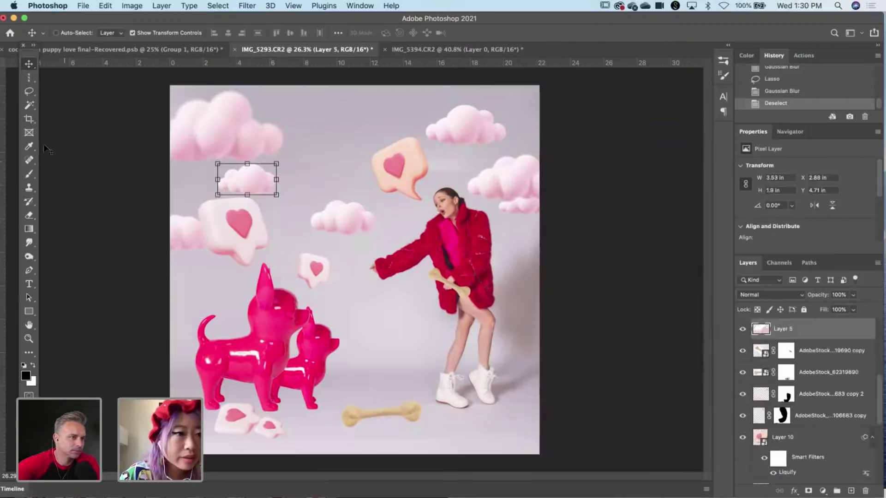
left_click(25, 90)
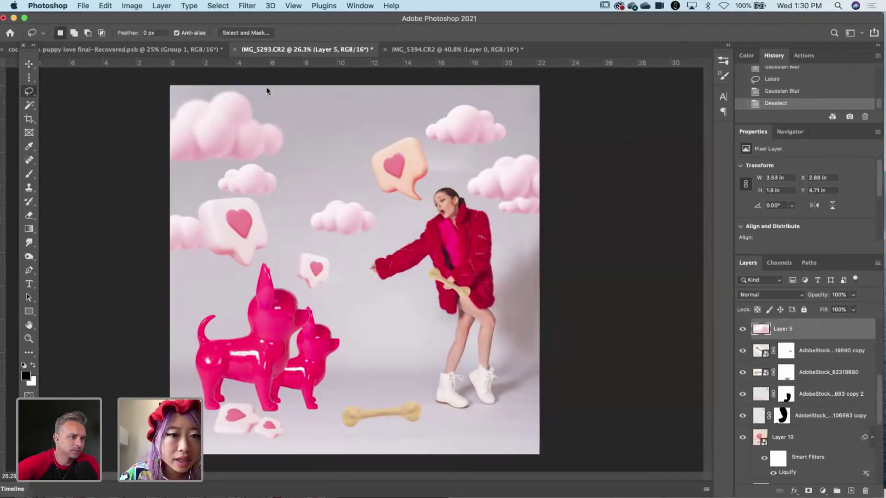
left_click(247, 6)
mouse_move(277, 148)
left_click(436, 190)
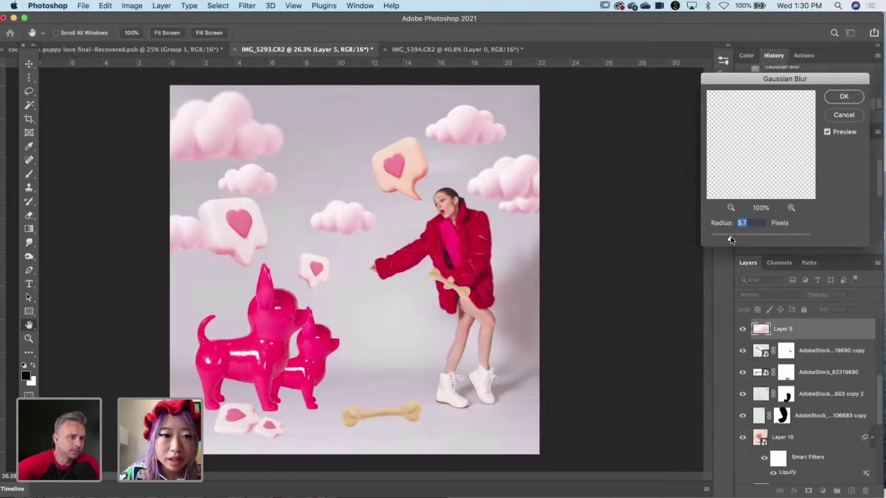
left_click_drag(727, 236, 732, 236)
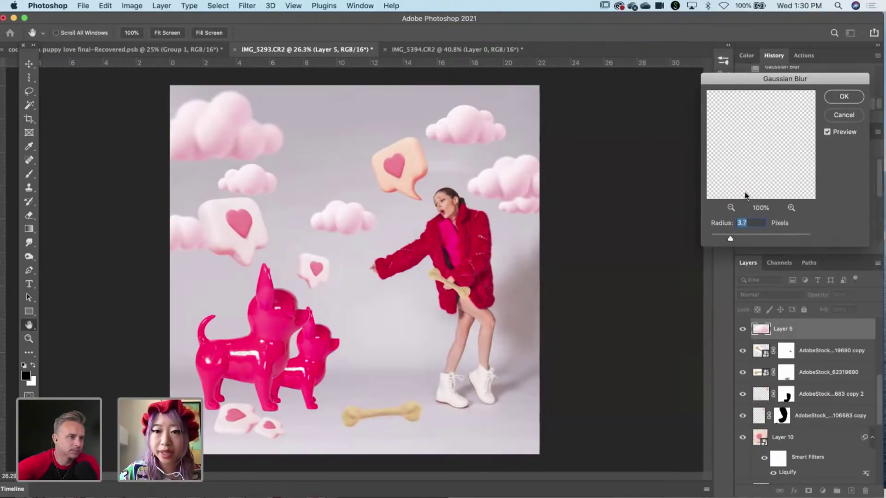
left_click(844, 97)
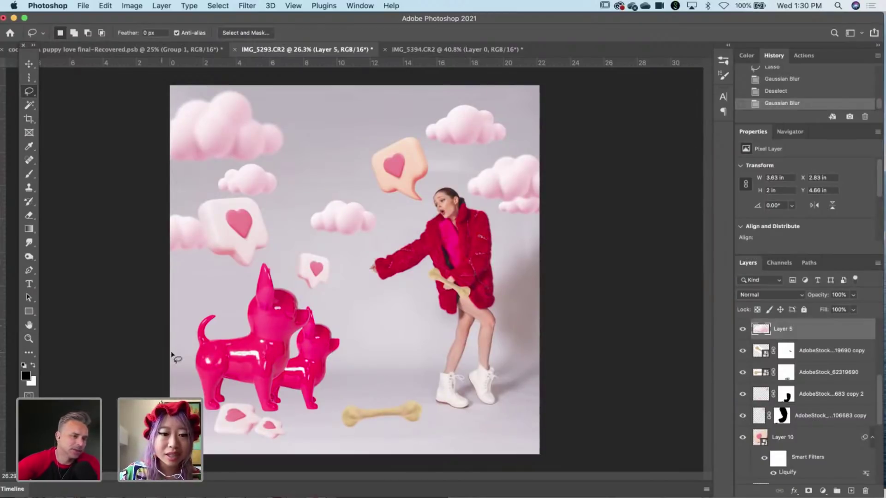
left_click(29, 64)
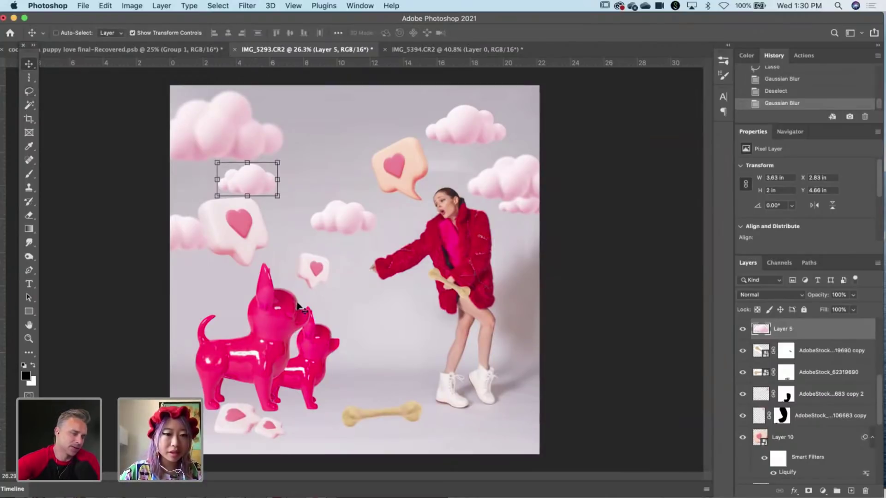
right_click(311, 267)
right_click(237, 417)
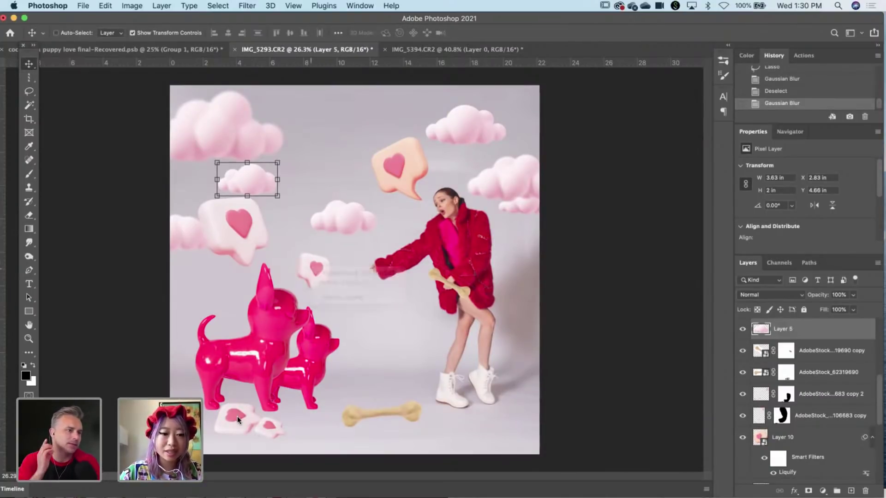
right_click(237, 420)
left_click(254, 423)
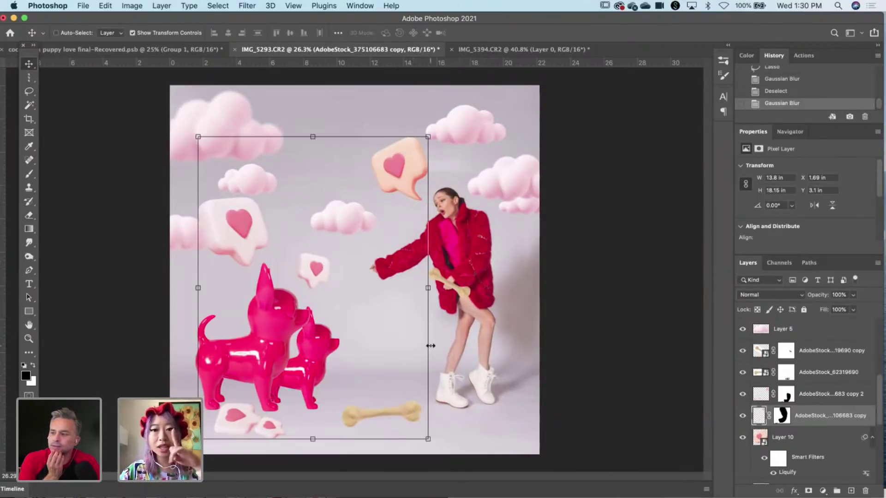
Select the layer of the bone lying on the floor and add a Solid Color fill layer above it in pink #ff9696.
right_click(415, 416)
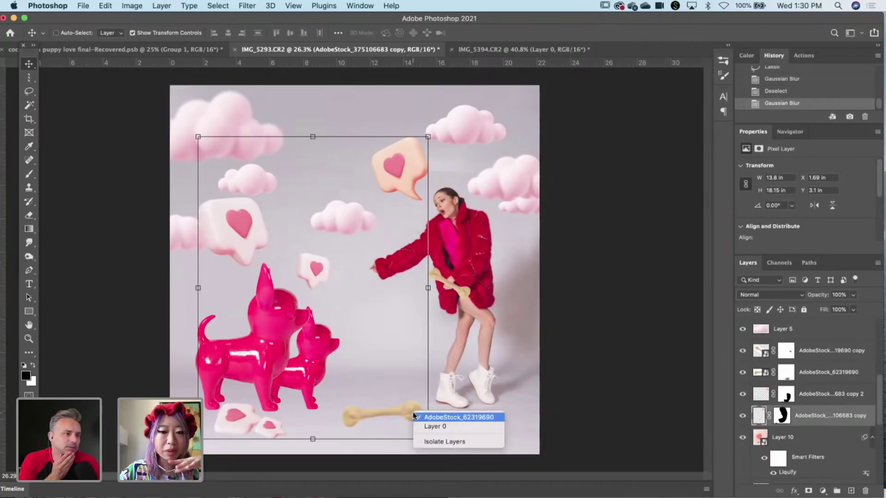
left_click(419, 418)
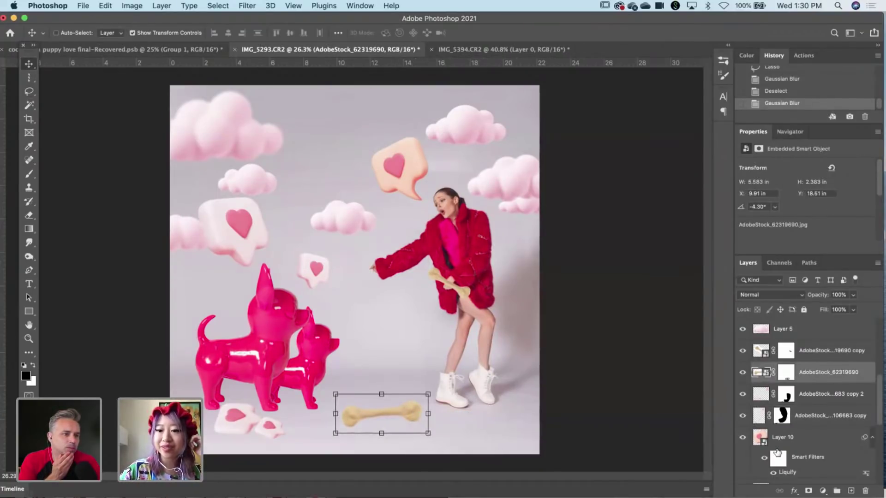
left_click(825, 491)
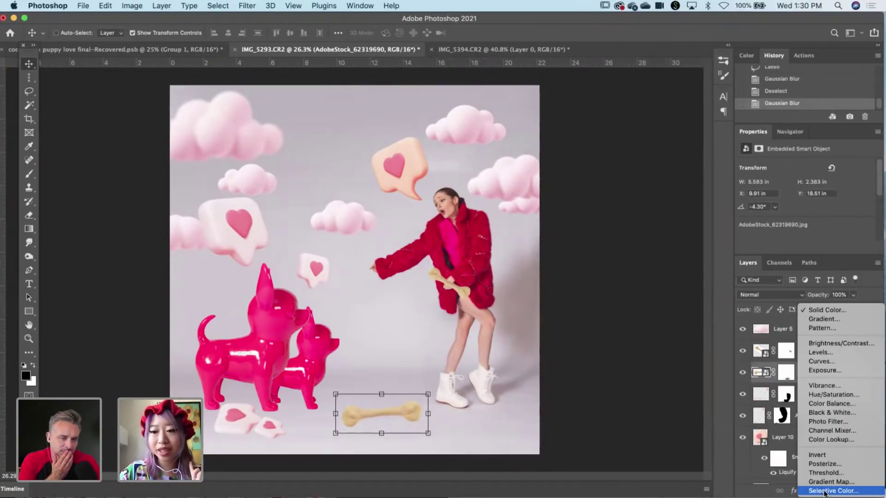
left_click(827, 310)
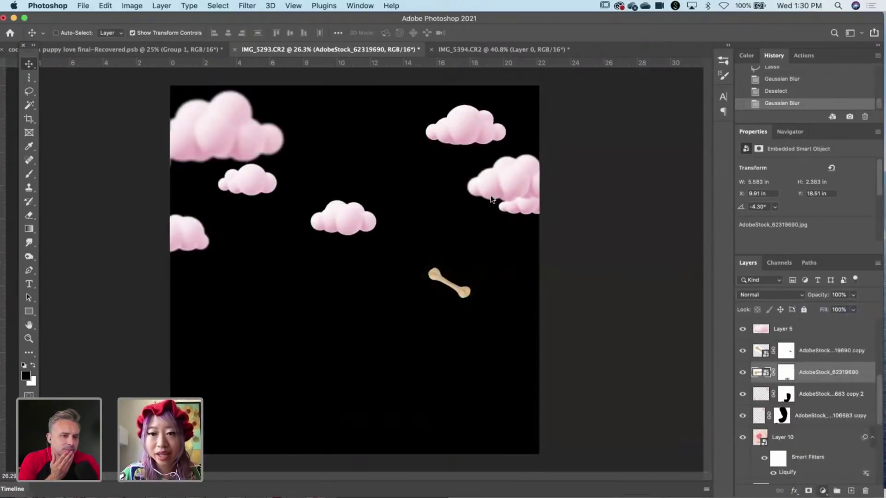
left_click(495, 99)
left_click_drag(492, 87, 483, 86)
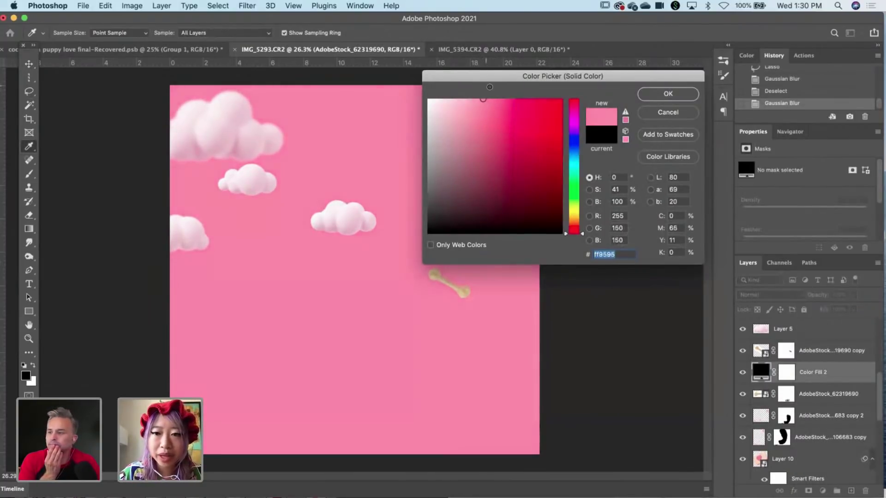
left_click(668, 94)
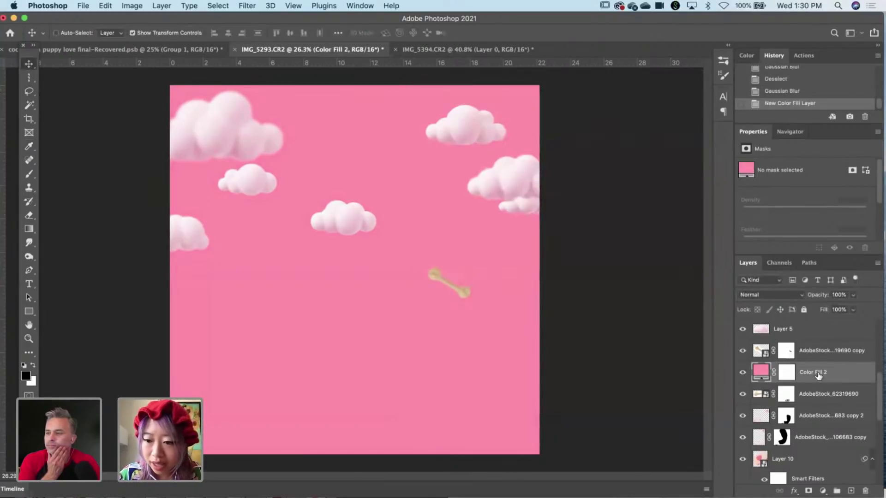
Clip the pink color fill to the floor bone's layer and set its blend mode to Multiply.
right_click(818, 376)
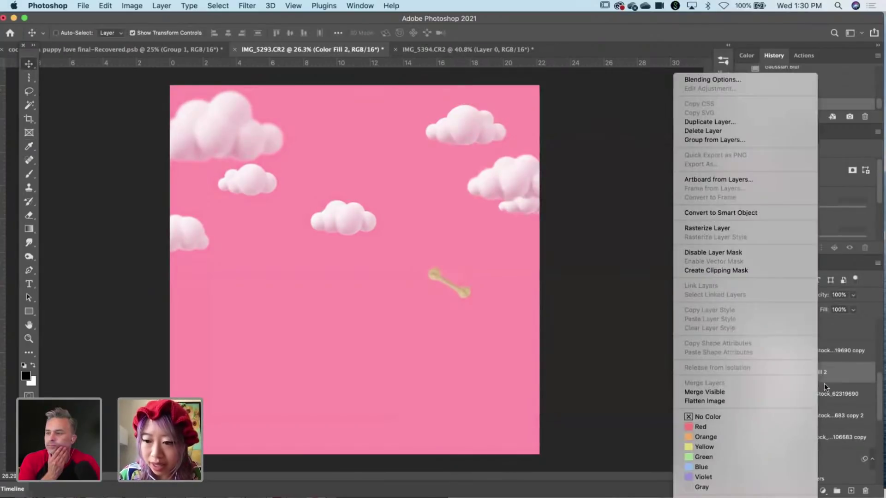
left_click(726, 270)
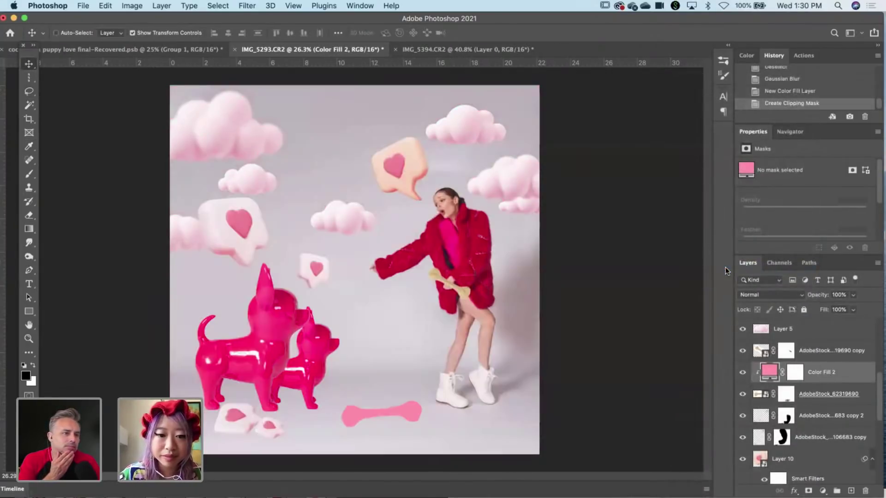
left_click(760, 295)
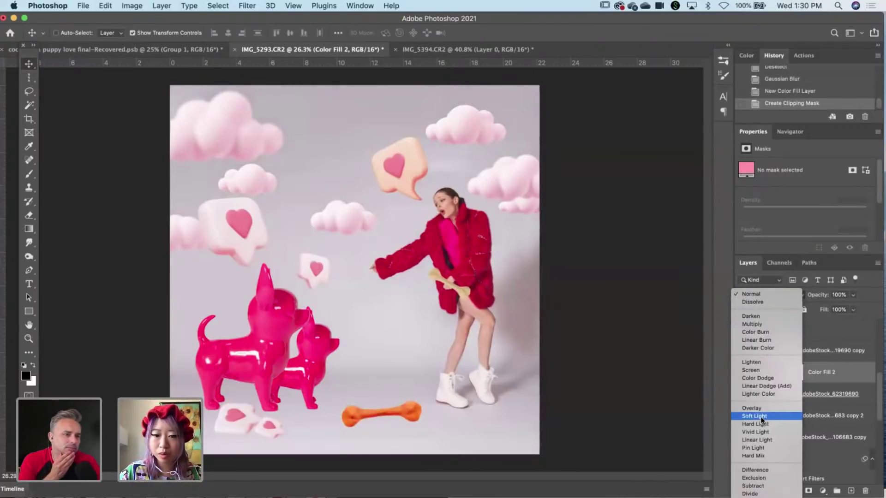
left_click(754, 326)
Reopen the clipped fill's color and shift it to a lighter pink, #ffbdcd, with hue 346 and saturation 26%.
double_click(775, 378)
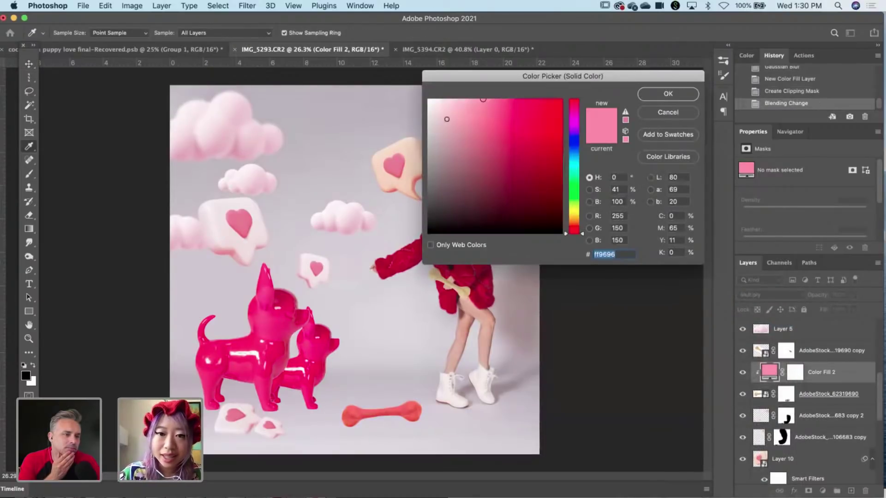
left_click_drag(570, 112, 571, 107)
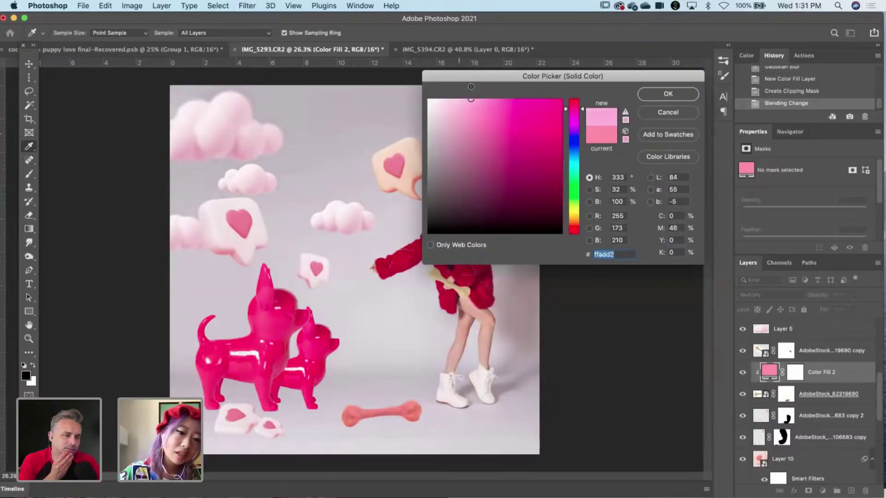
left_click_drag(465, 87, 462, 86)
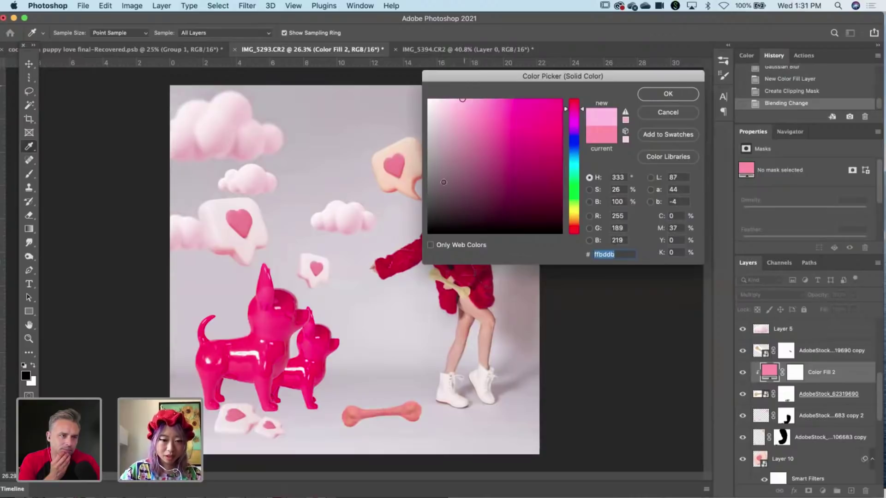
left_click(573, 111)
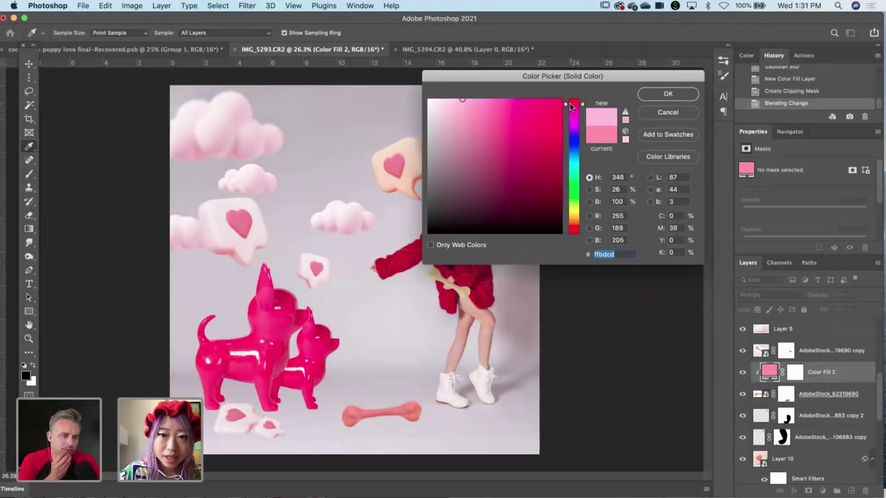
Change the colour of the Color Fill 2 layer clipped to the floor bone to light pink #ffbdd6.
left_click_drag(570, 103, 569, 106)
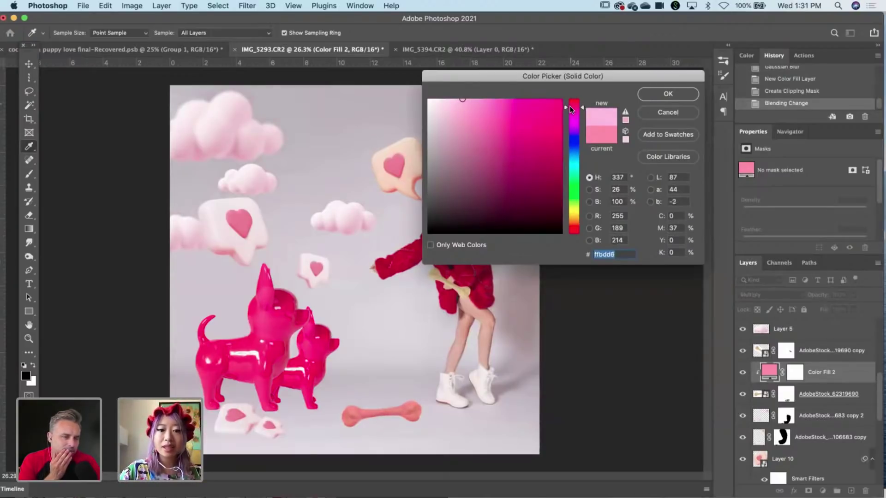
left_click(663, 93)
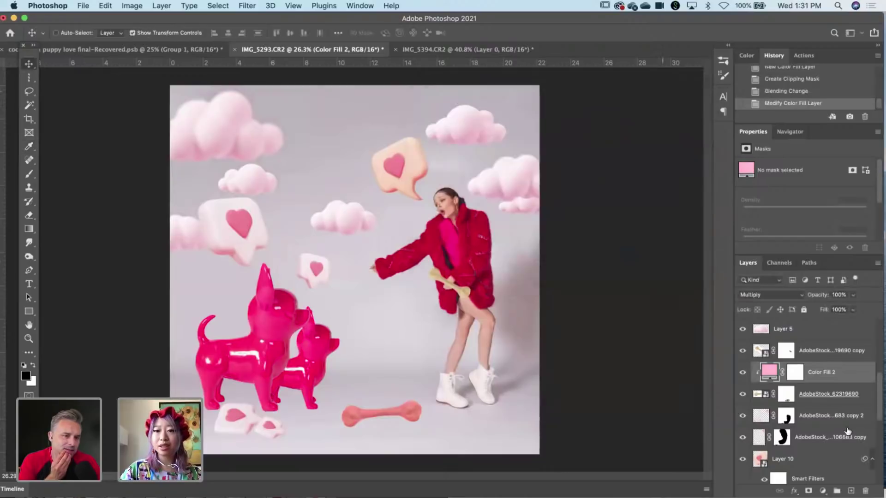
Add a Curves adjustment clipped to the floor bone layer AdobeStock_62319690 and raise its midtones slightly.
left_click(823, 403)
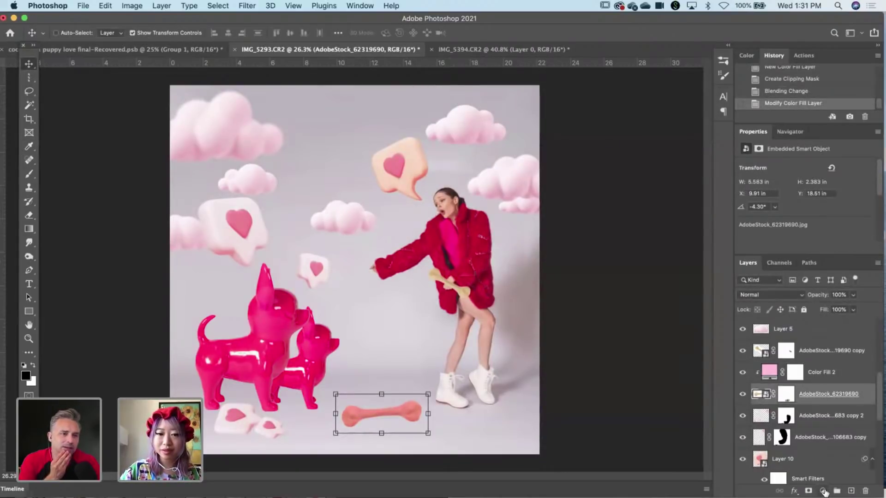
left_click(823, 491)
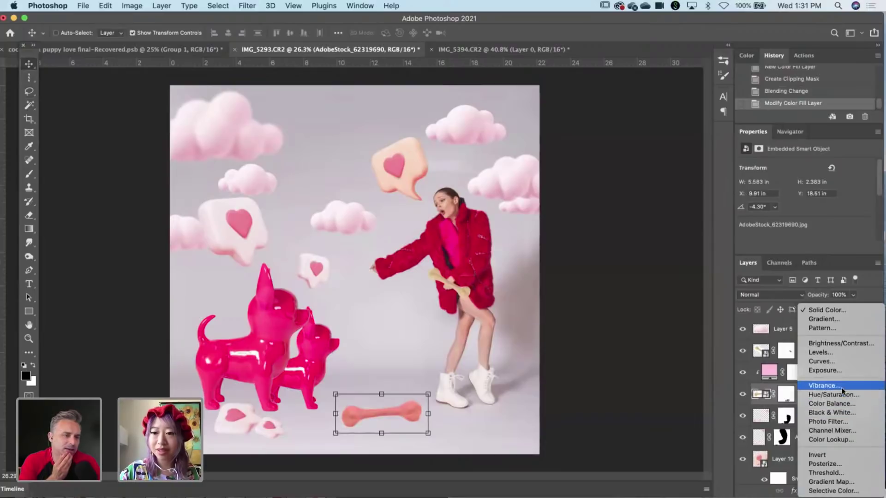
left_click(832, 362)
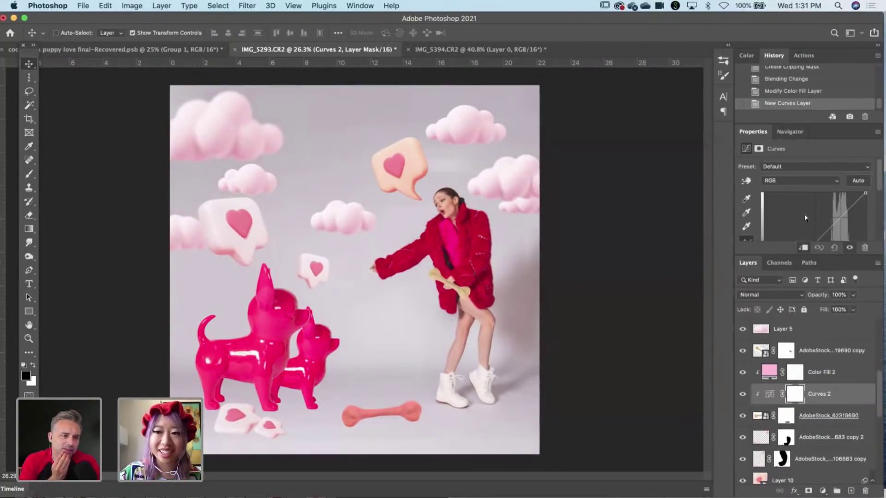
mouse_move(821, 236)
left_mouse_down()
mouse_move(821, 221)
mouse_move(817, 235)
left_mouse_up()
scroll(815, 432, "down", 1)
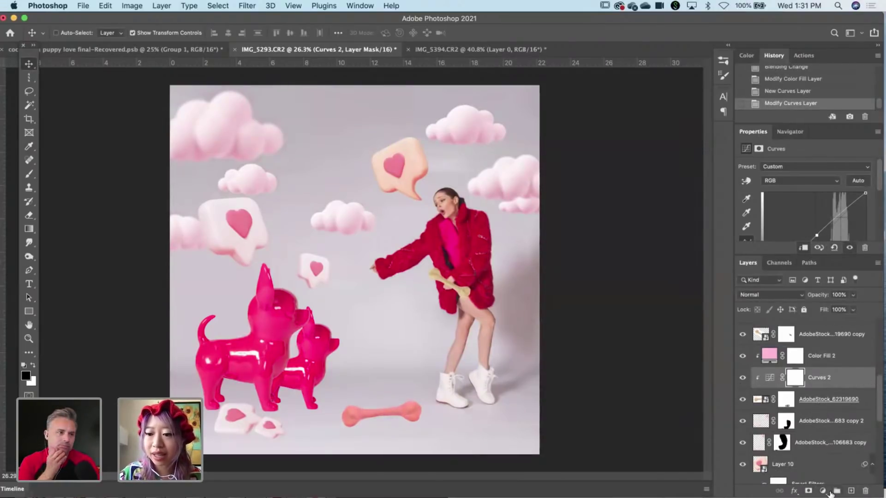
left_click_drag(817, 236, 817, 231)
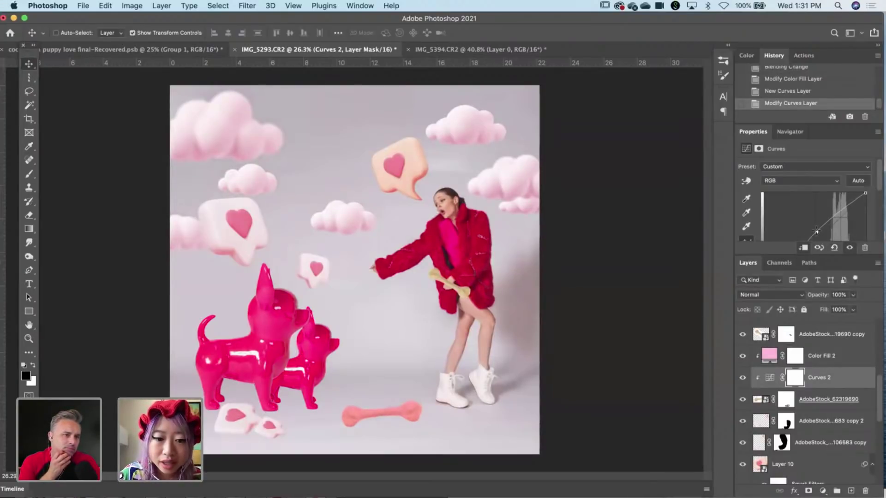
Shape the shadows of the bone's Curves 2 adjustment with two more curve points and compare the image with and without it.
scroll(817, 230, "down", 3)
left_click(787, 199)
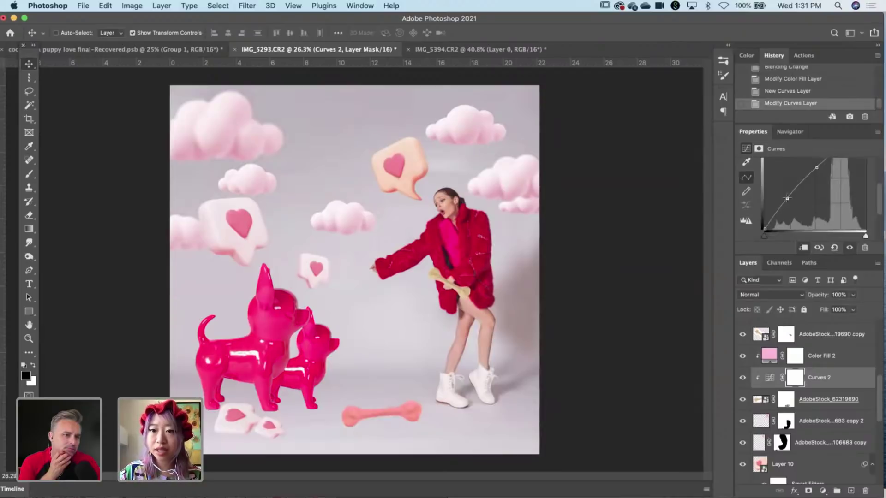
left_click_drag(787, 199, 787, 199)
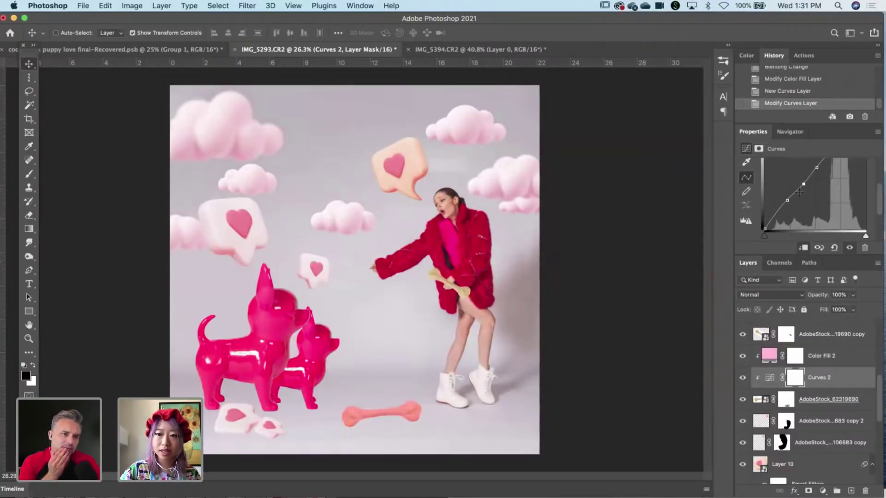
left_click_drag(804, 183, 801, 184)
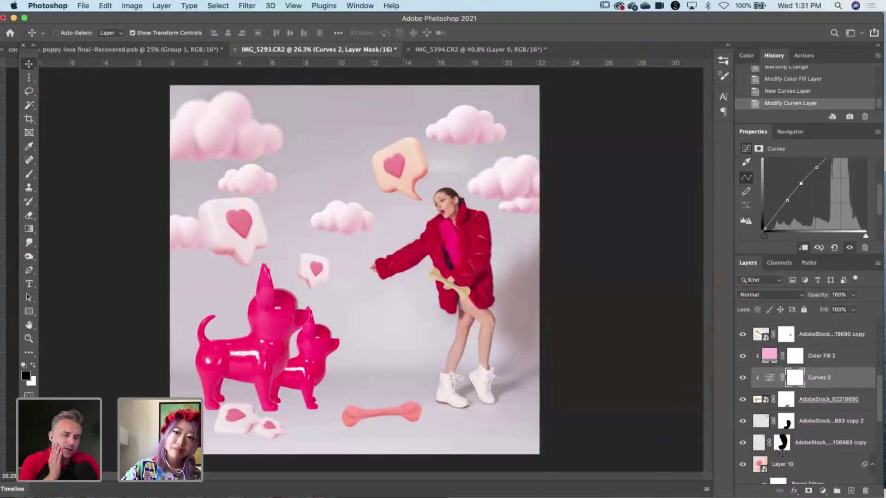
left_click(743, 378)
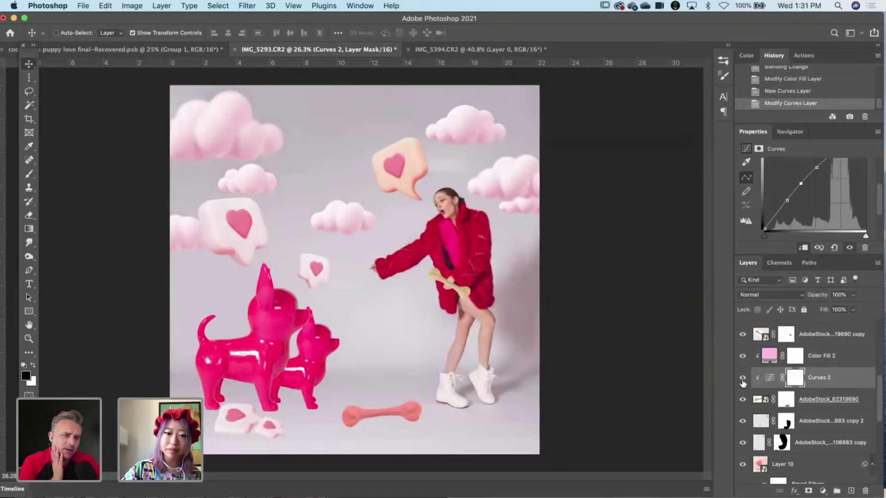
left_click(743, 379)
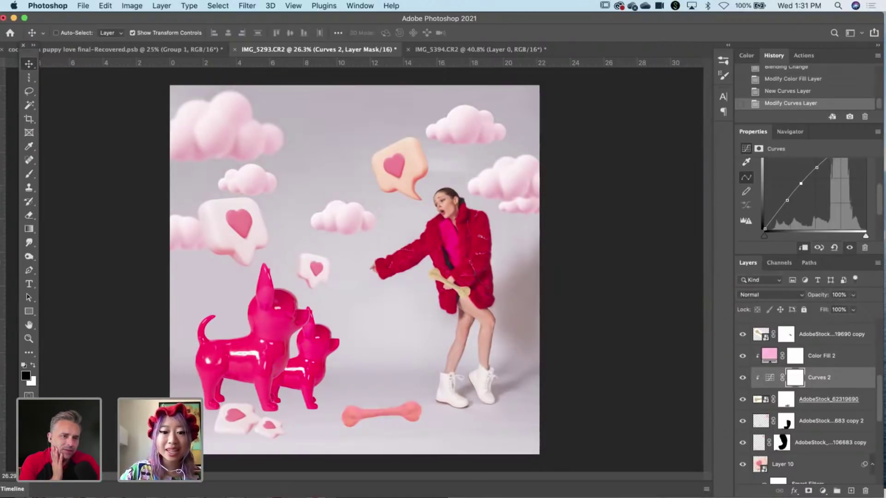
Switch to Lightroom Classic and examine the red, green and blue tone curves of IMG_5293.CR2.
key("super+Tab")
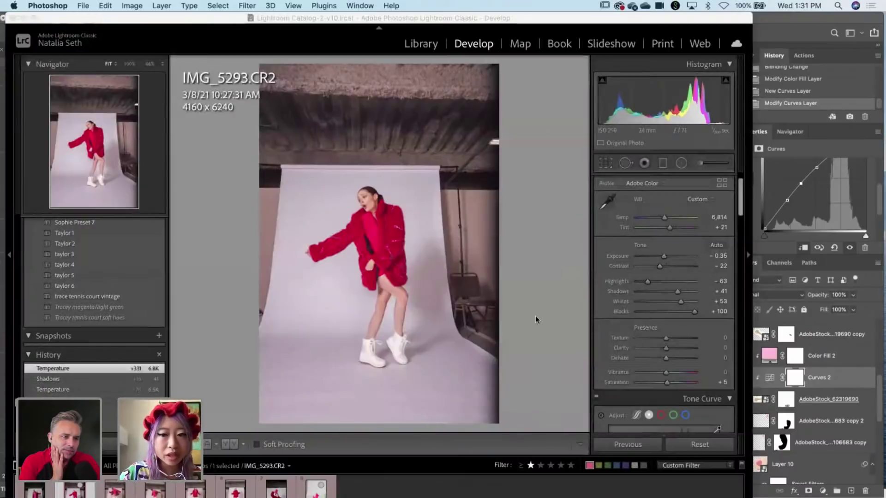
left_click(624, 55)
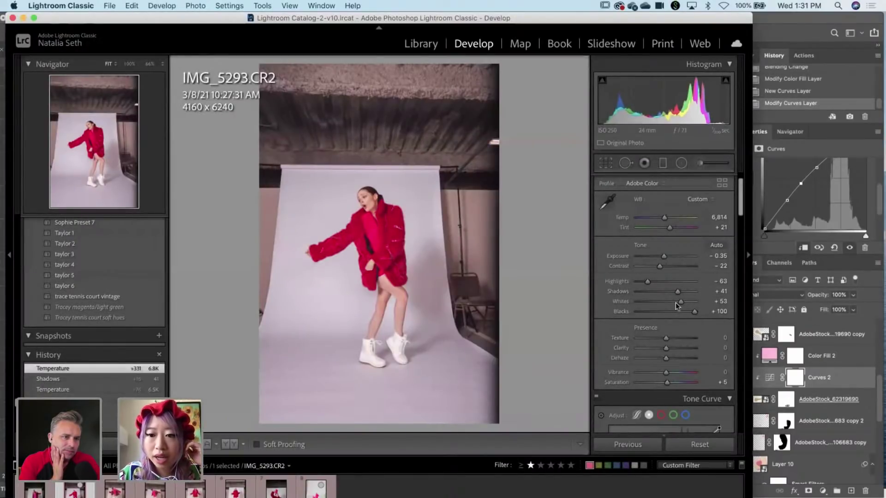
scroll(676, 306, "down", 5)
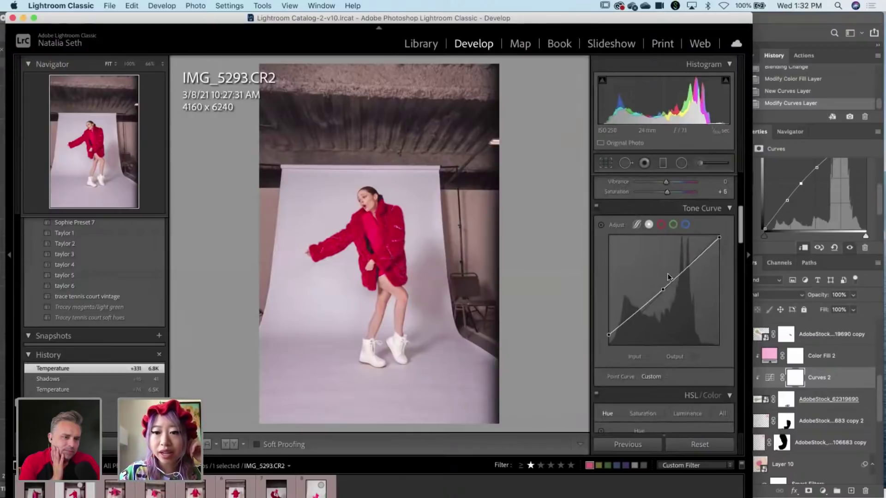
left_click(661, 225)
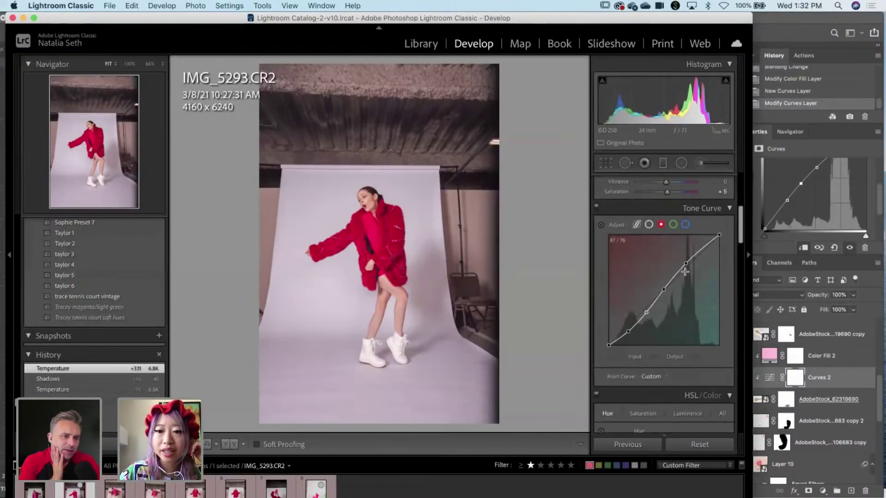
left_click(673, 225)
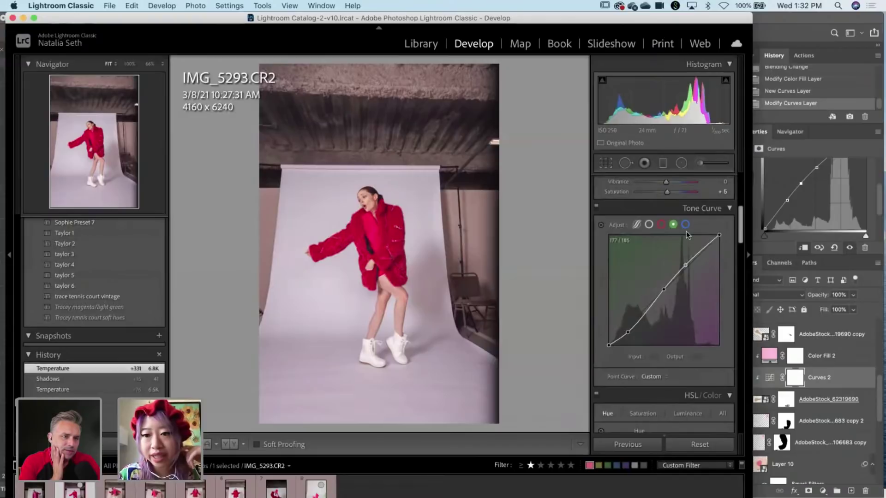
left_click(686, 224)
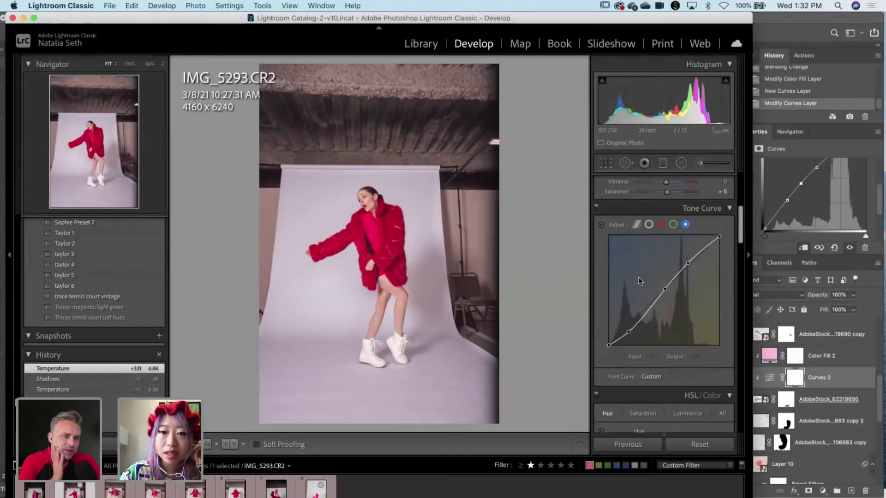
left_click(661, 226)
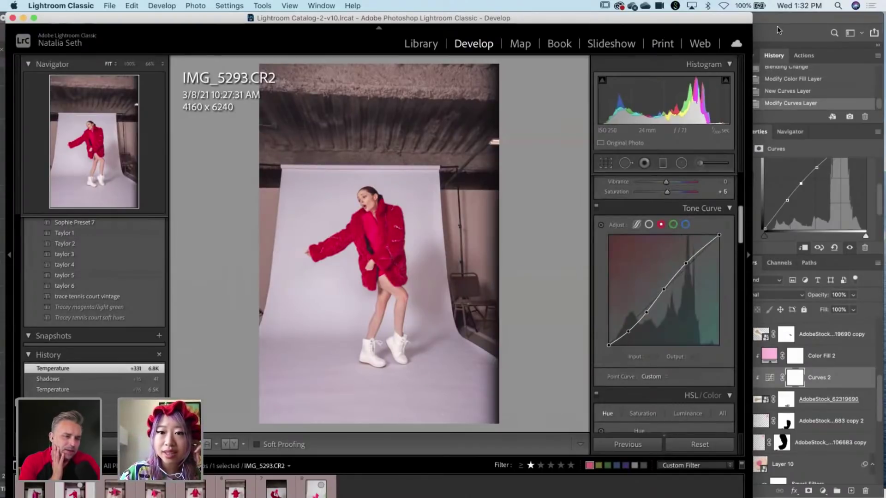
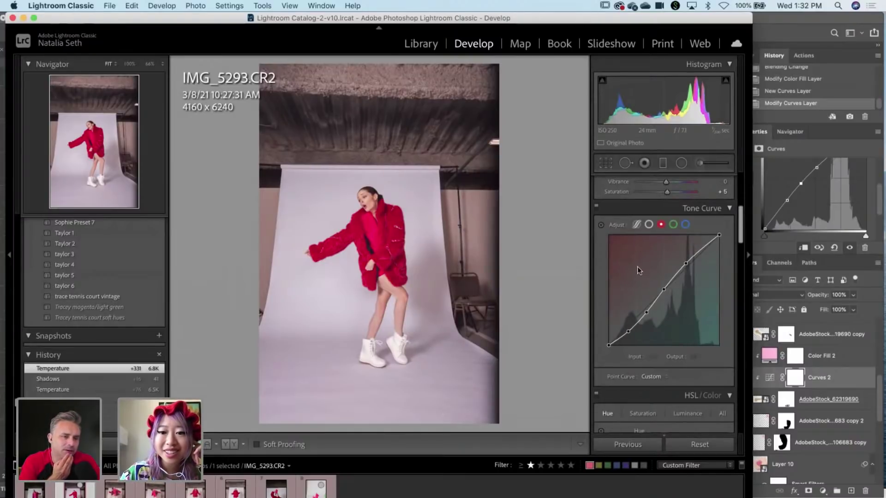
left_click(673, 225)
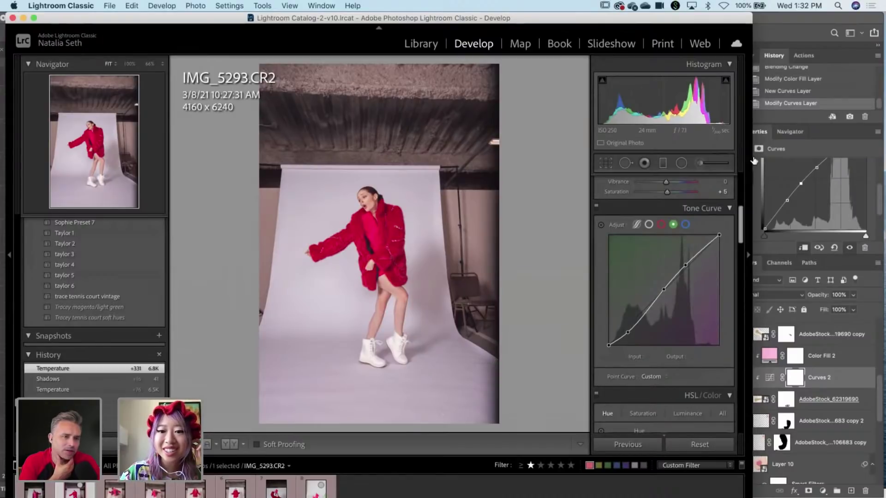
Switch back to Photoshop and add a Curves adjustment layer above Layer 3, at the very top of the layer stack.
left_click(777, 31)
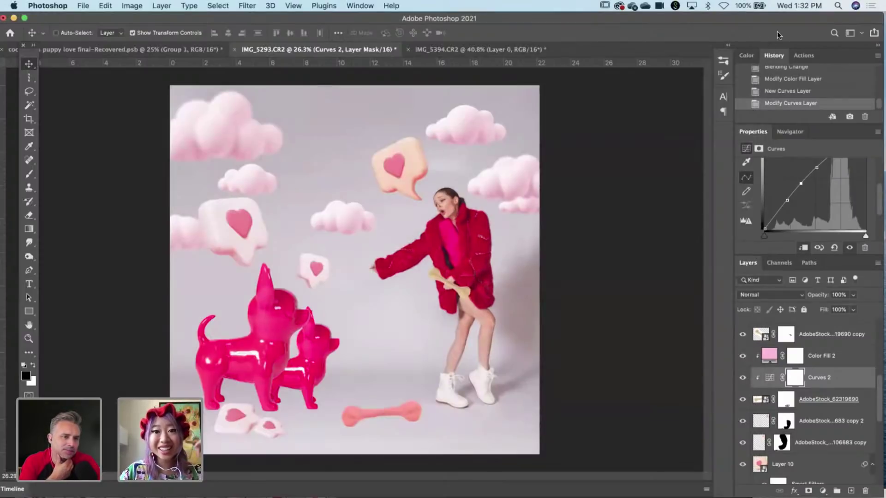
left_click(823, 491)
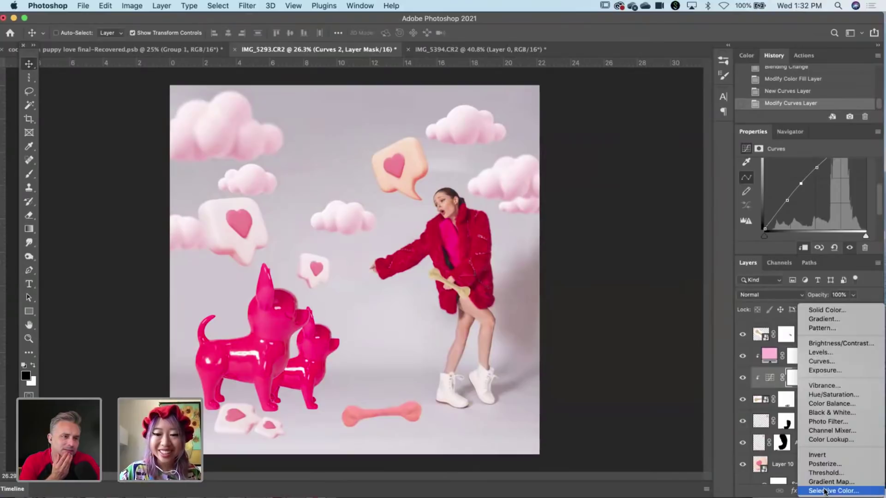
left_click(779, 380)
scroll(784, 383, "down", 5)
left_click(821, 330)
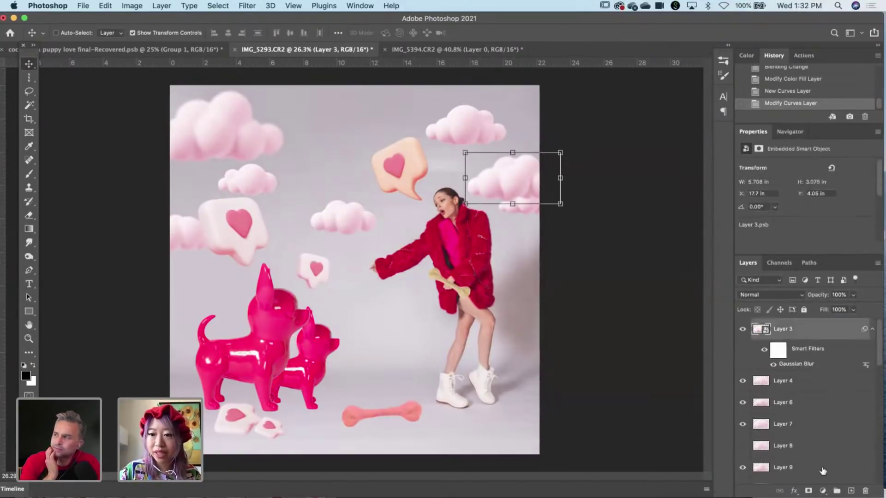
left_click(823, 491)
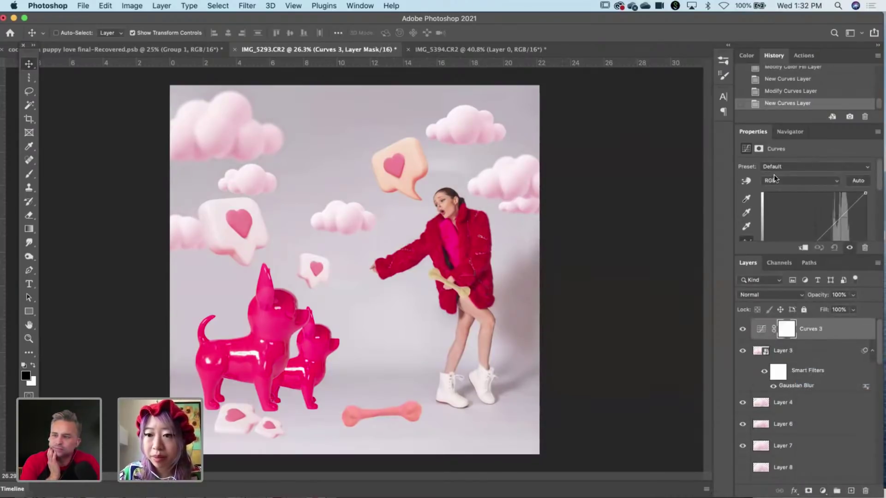
Raise the highlights of the Blue channel in Curves 3 and refine its midtones to give the image a cooler tint.
left_click(776, 179)
left_click(783, 202)
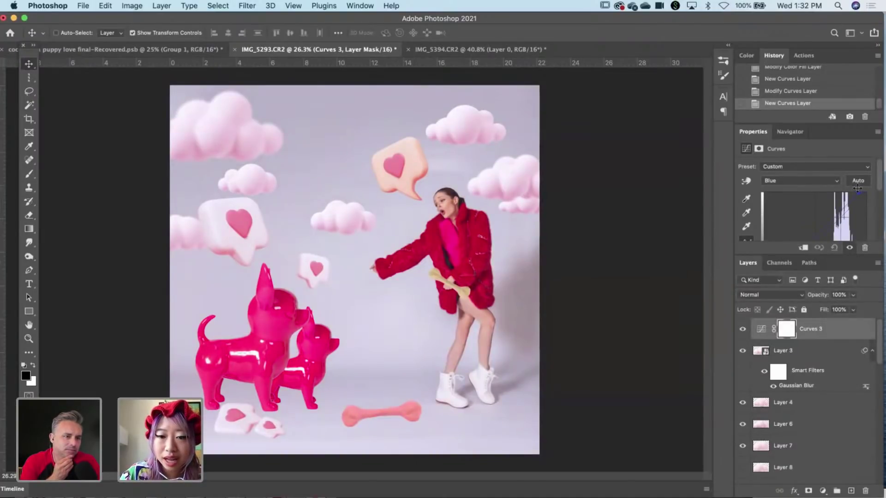
left_click(857, 188)
scroll(810, 356, "down", 10)
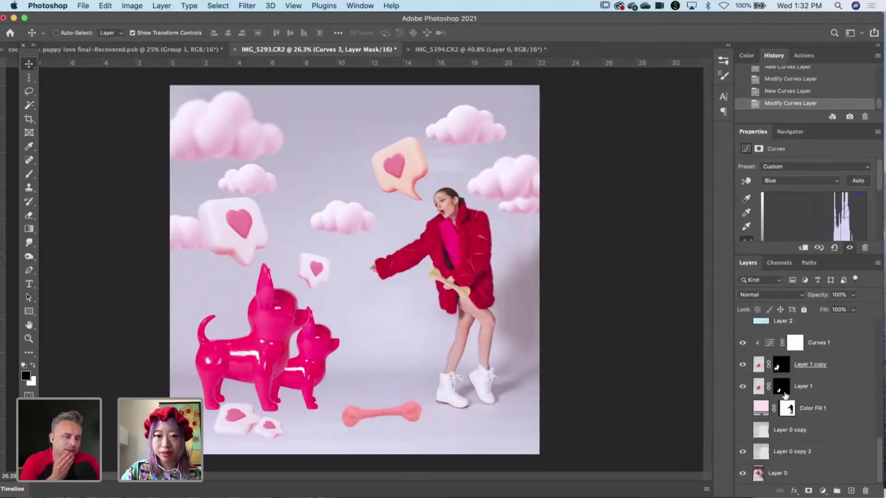
scroll(785, 394, "up", 5)
scroll(786, 395, "up", 5)
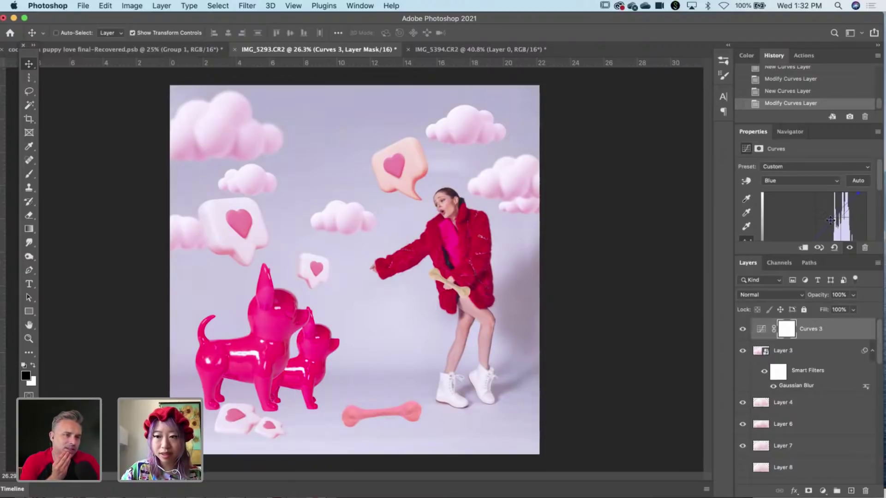
left_click_drag(830, 221, 851, 199)
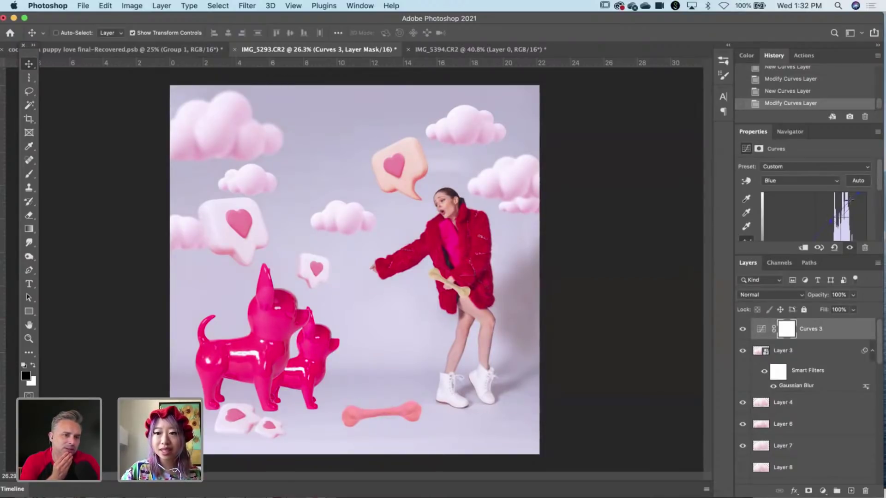
Fine-tune the RGB highlights in Curves 3 with a curve point and compare the image with and without the adjustment.
left_click(799, 181)
left_click(799, 156)
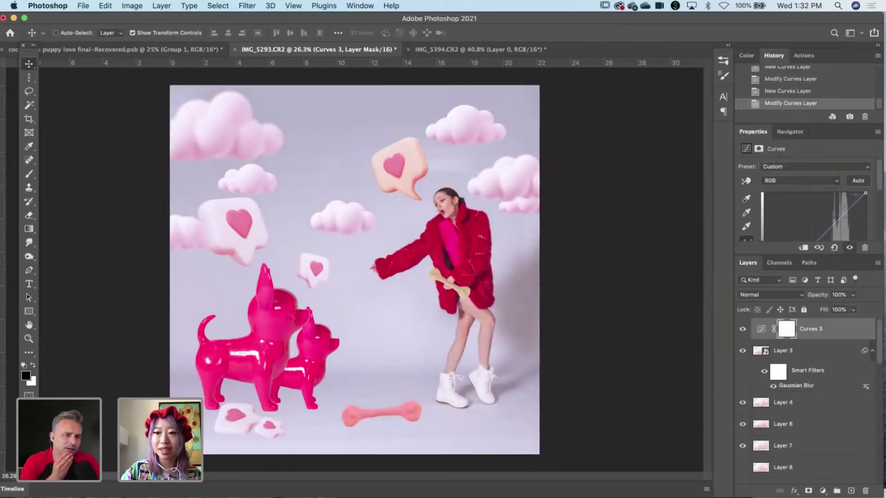
left_click_drag(853, 202, 853, 204)
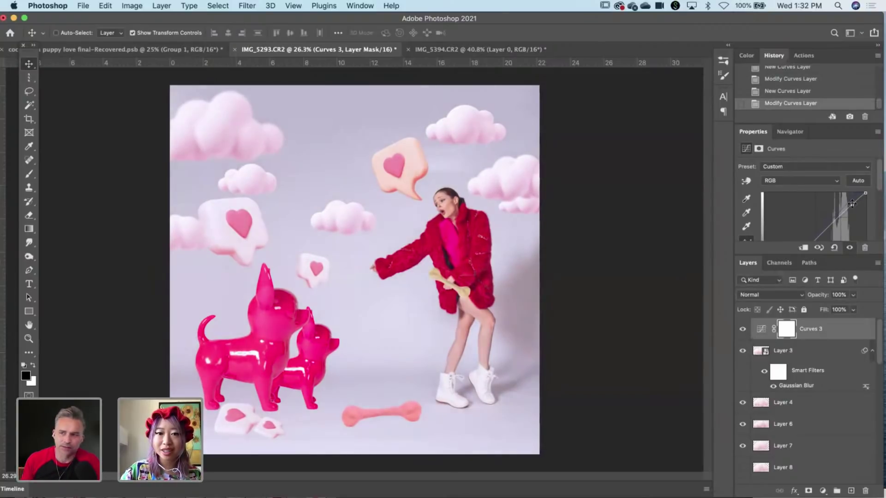
left_click(742, 329)
left_click(742, 330)
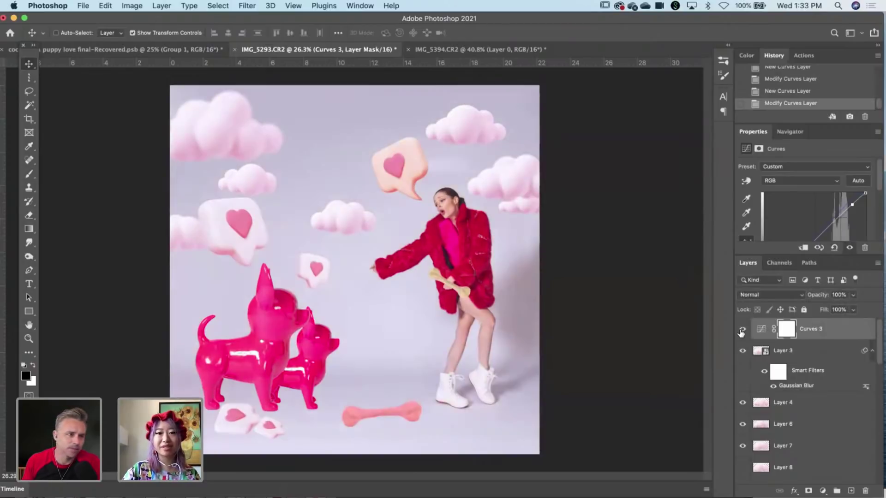
left_click(742, 330)
left_click(742, 330)
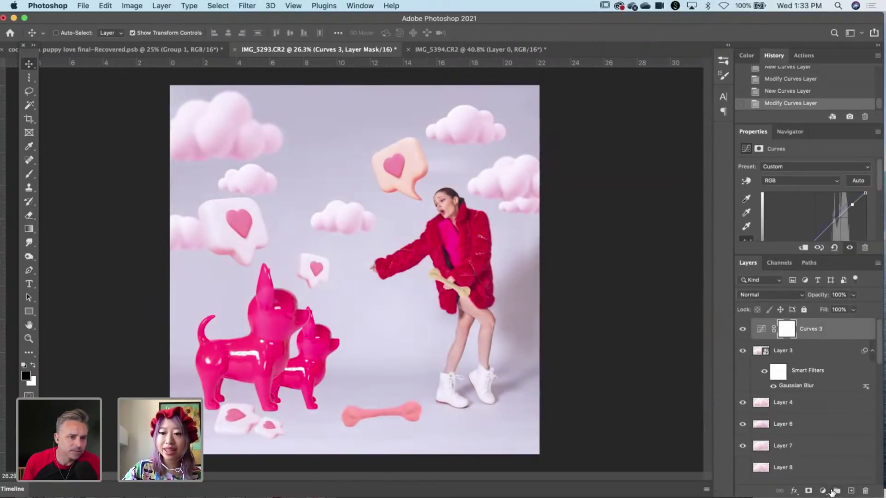
Add a Color Lookup adjustment layer above Curves 3, load the FallColors.look 3D LUT and lower the layer's opacity to 18%.
left_click(823, 491)
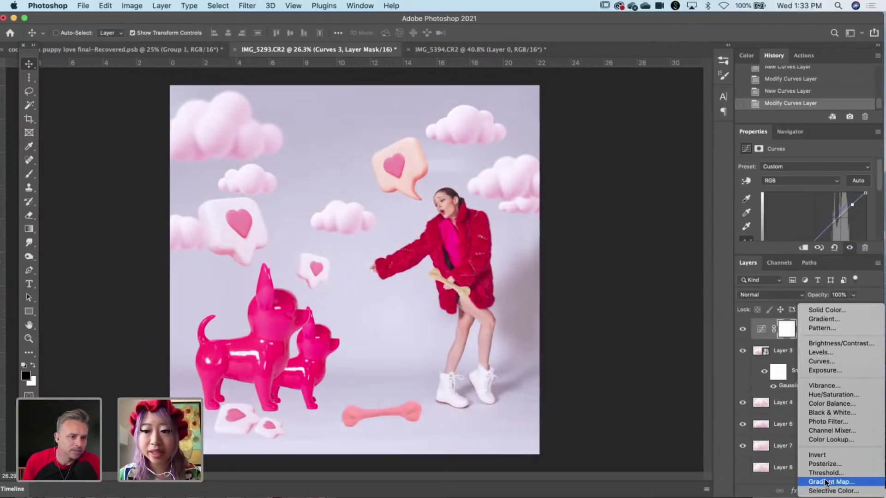
left_click(827, 439)
left_click(805, 169)
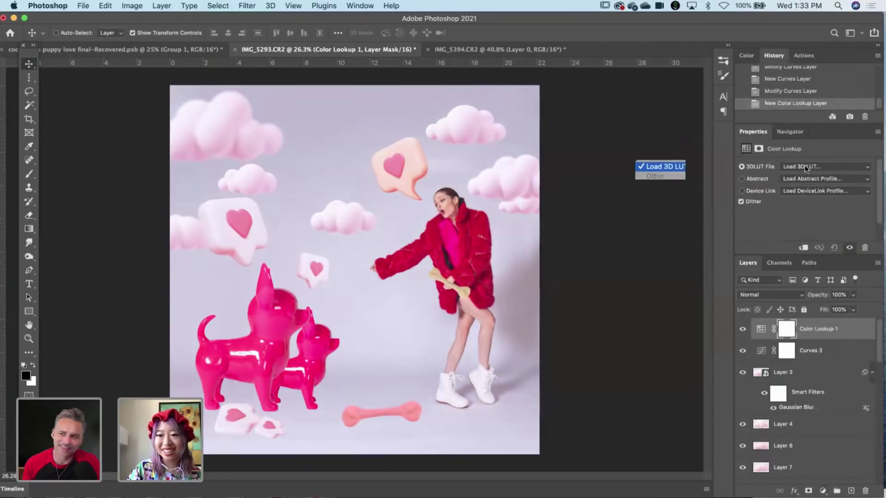
scroll(766, 456, "down", 10)
scroll(752, 408, "down", 10)
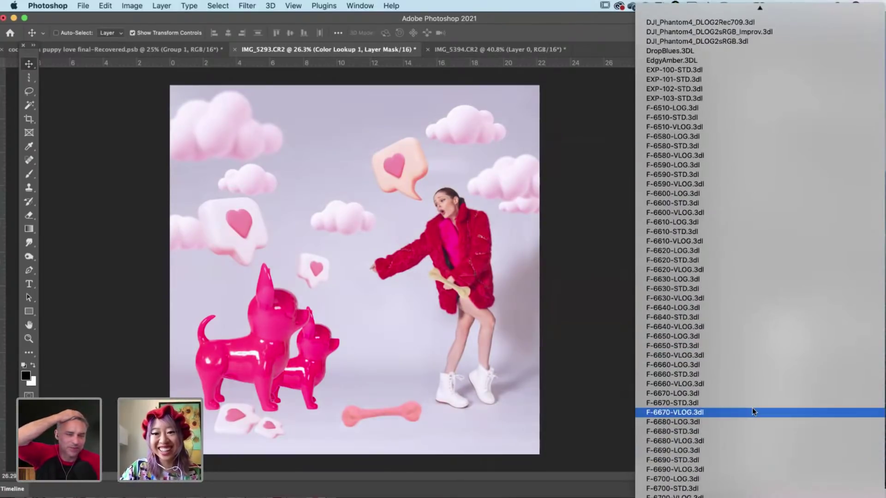
scroll(753, 410, "down", 10)
scroll(752, 410, "down", 15)
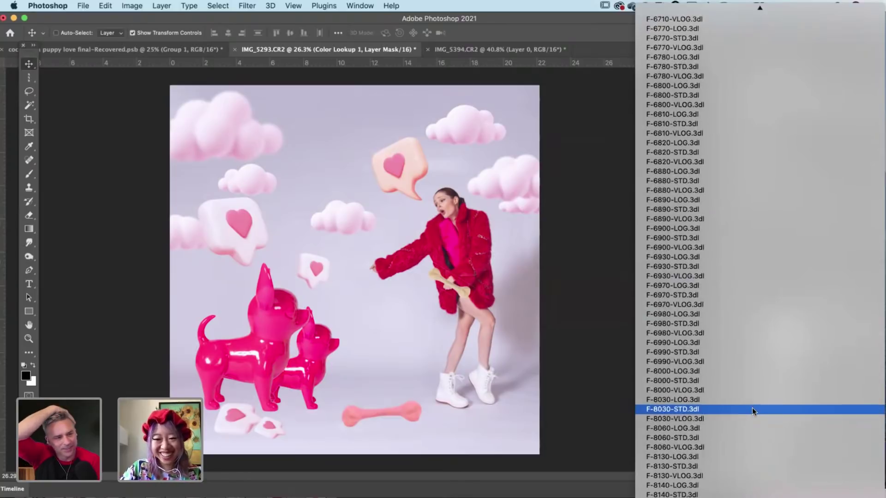
scroll(752, 408, "down", 15)
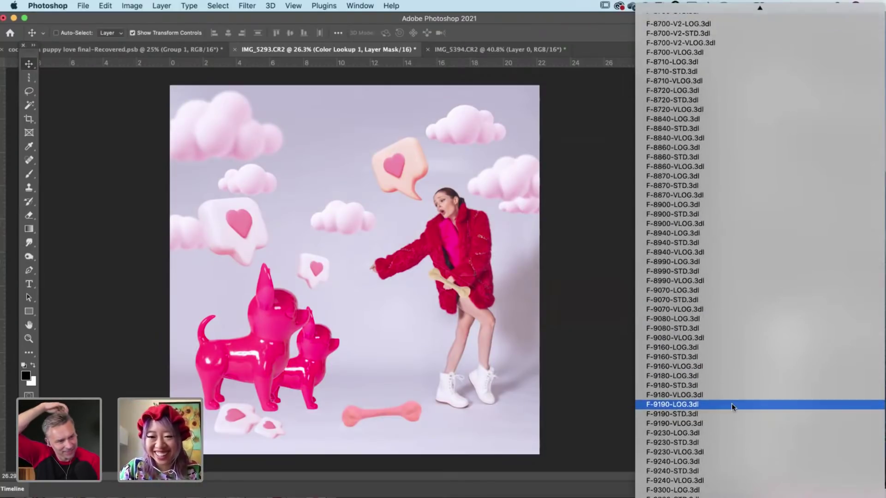
scroll(744, 459, "down", 20)
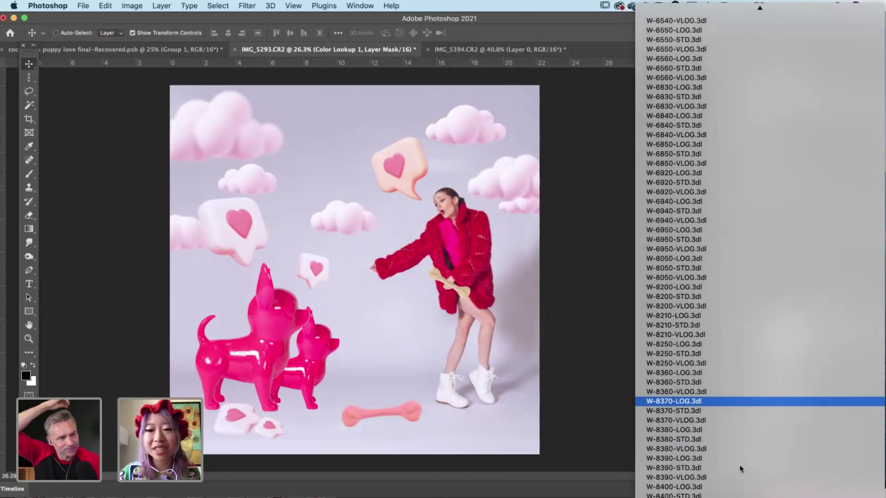
scroll(740, 466, "down", 15)
scroll(683, 171, "up", 20)
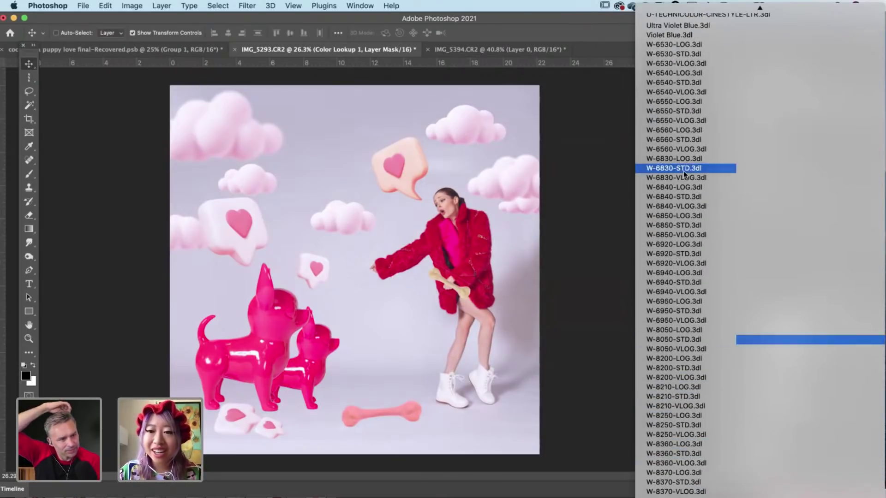
scroll(683, 171, "up", 18)
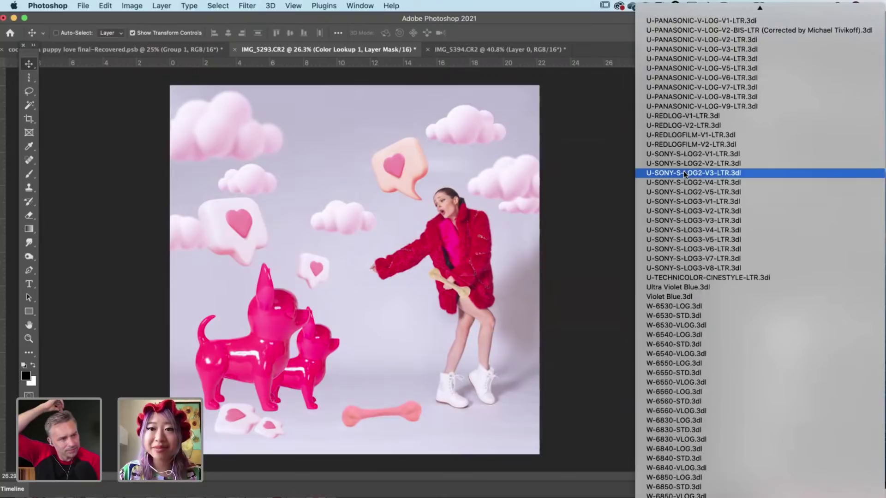
scroll(684, 171, "up", 20)
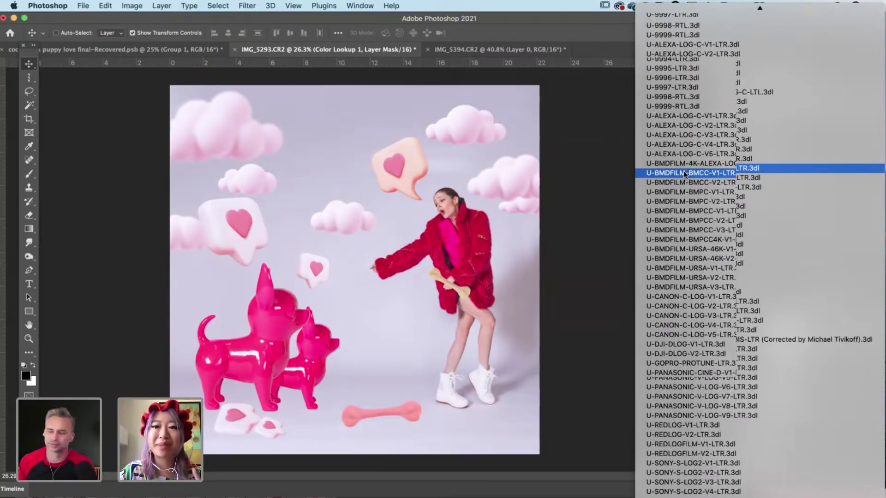
scroll(683, 171, "up", 20)
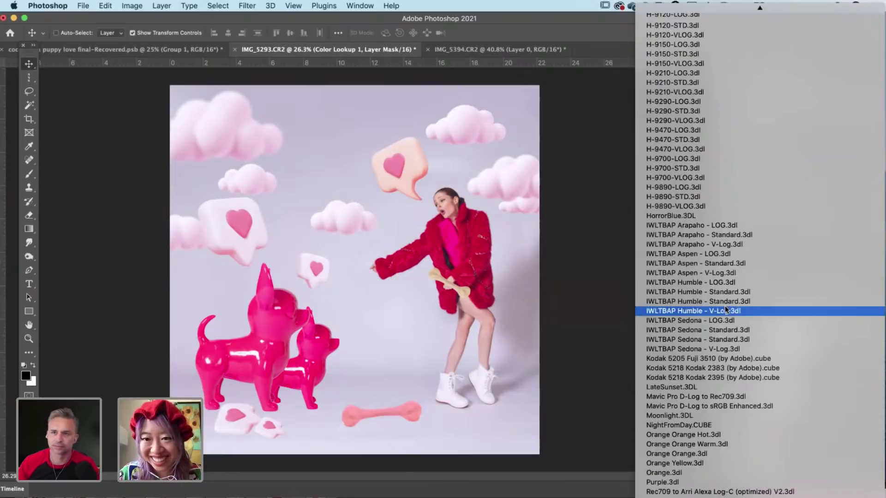
scroll(726, 310, "up", 20)
scroll(725, 308, "up", 18)
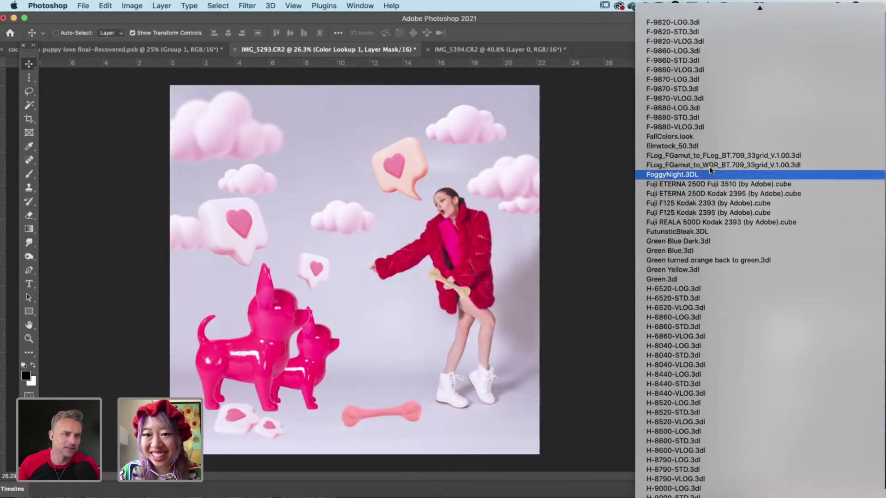
left_click(700, 137)
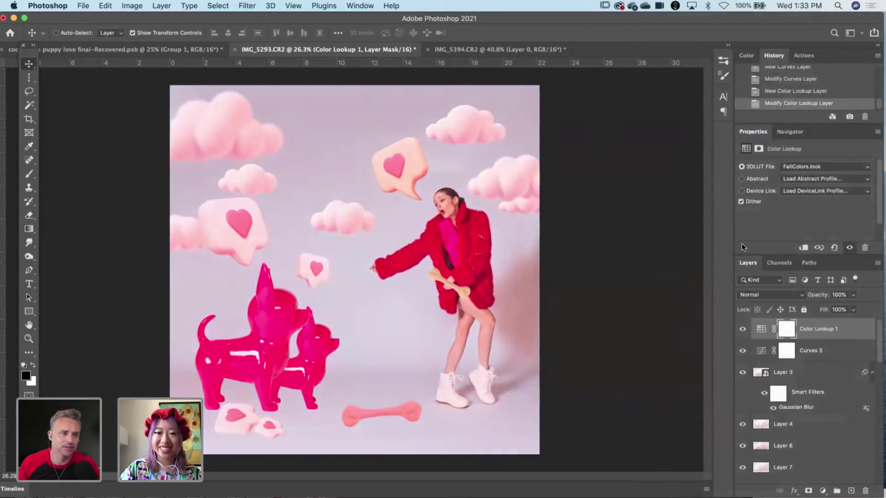
left_click_drag(822, 294, 777, 308)
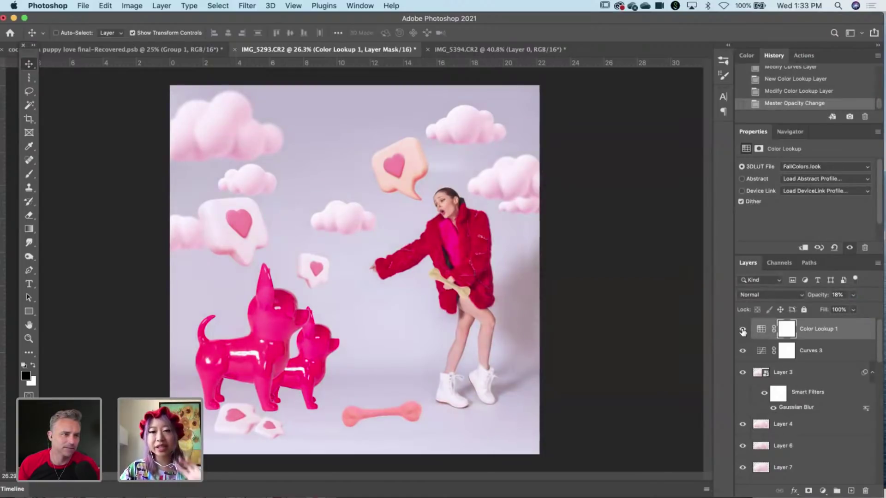
Examine the Blue channel curve of the Curves 3 adjustment layer.
left_click(835, 353)
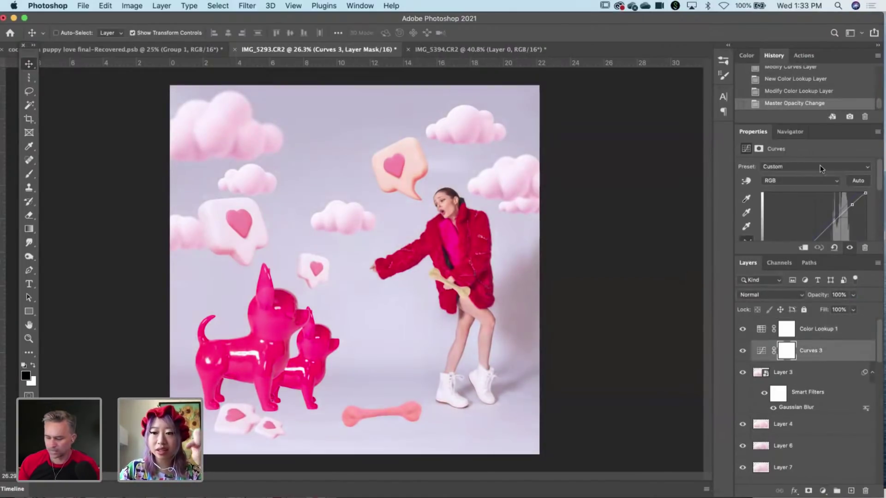
left_click(813, 180)
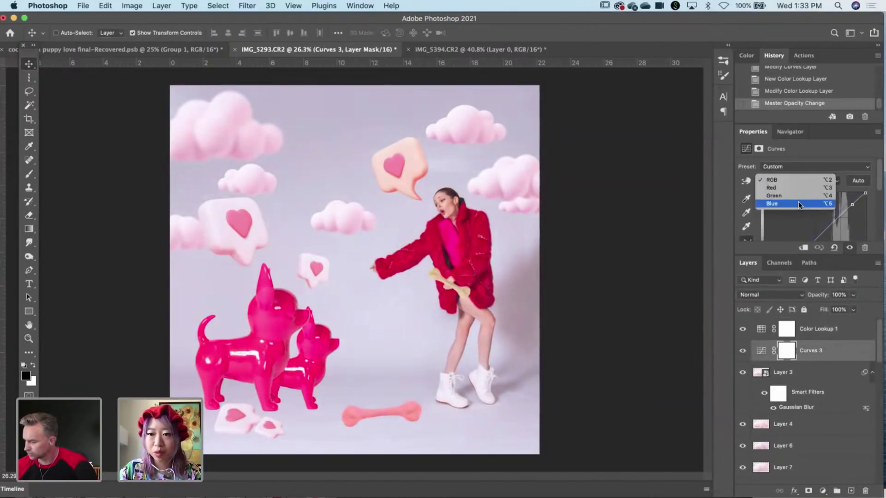
left_click(823, 206)
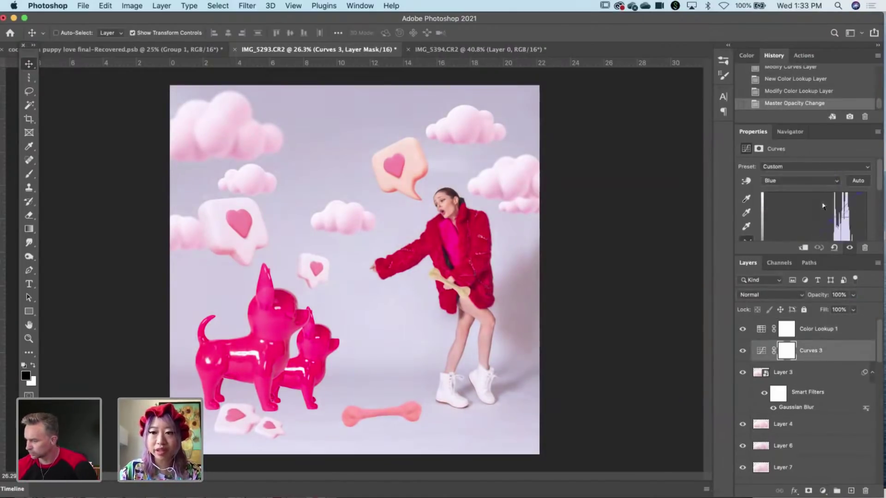
Raise the opacity of Color Lookup 1 to 23% and compare the image with and without Curves 3.
double_click(834, 328)
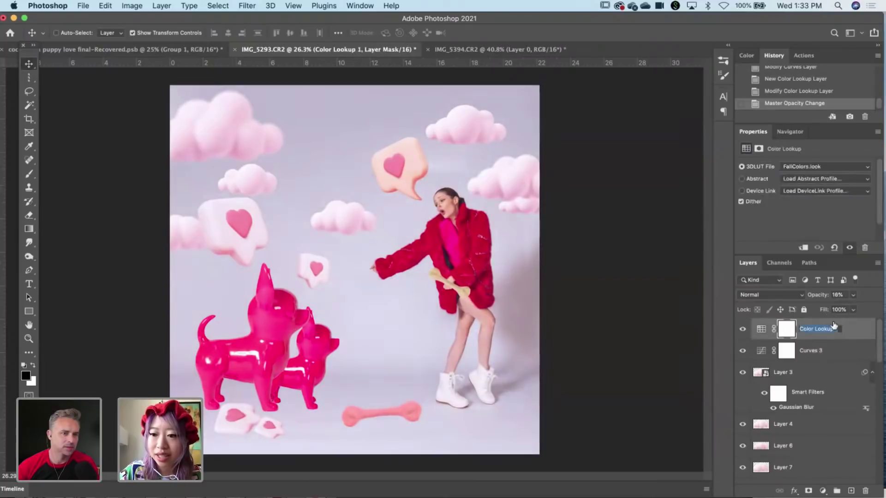
left_click(821, 296)
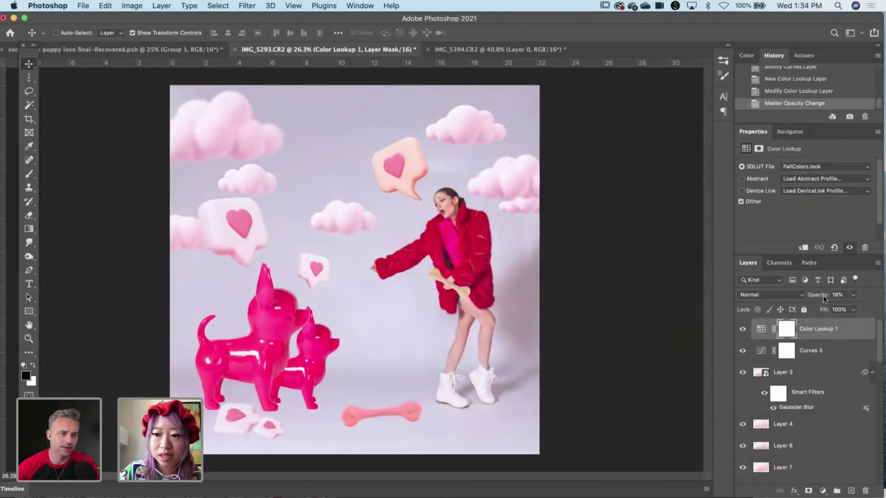
left_click_drag(819, 298, 821, 297)
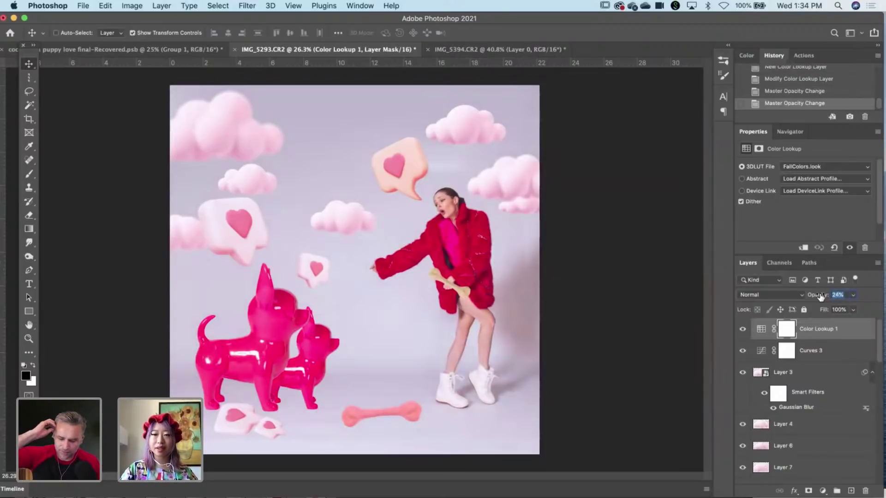
left_click(742, 351)
left_click(743, 352)
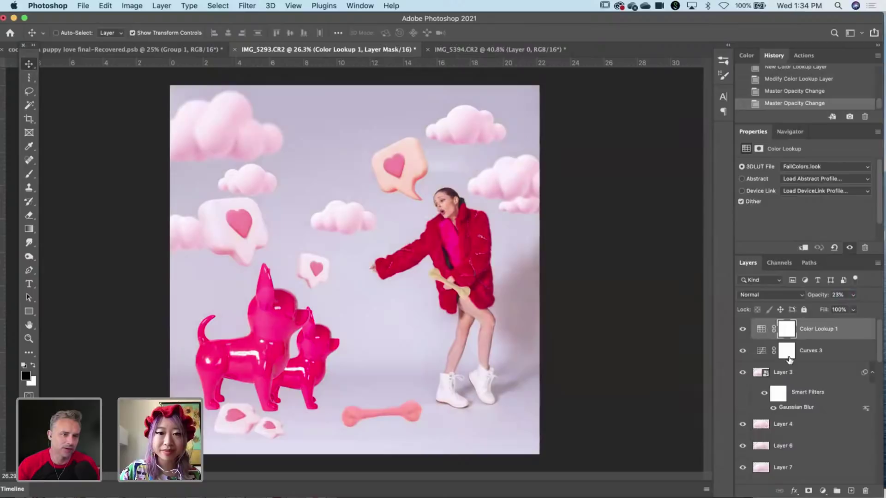
Adjust the highlight point of the Blue channel curve in Curves 3 slightly.
left_click(803, 352)
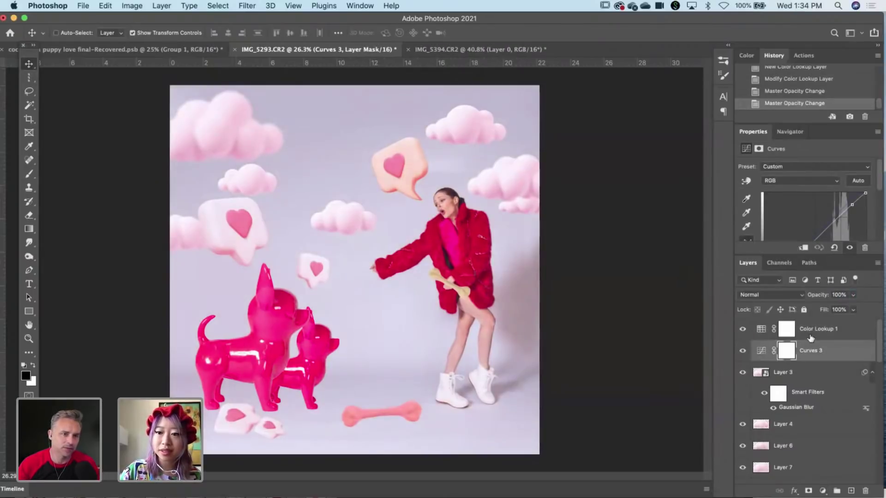
left_click(782, 181)
left_click(782, 204)
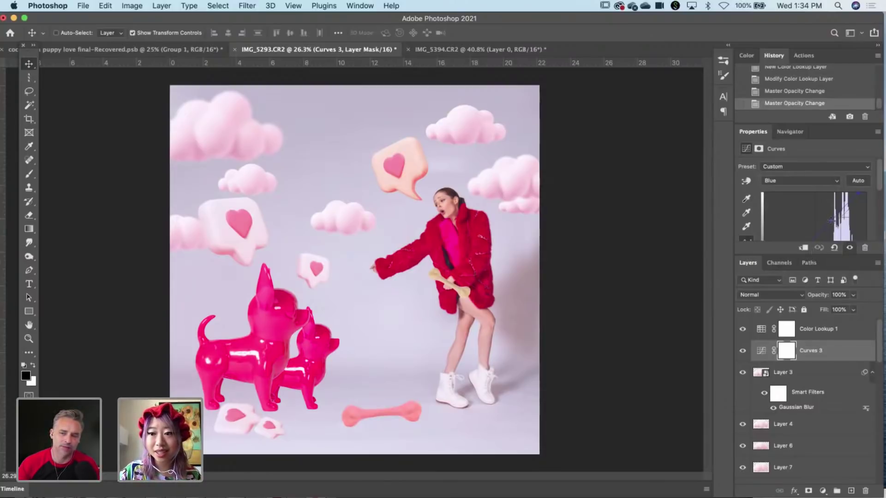
left_click_drag(855, 192, 854, 189)
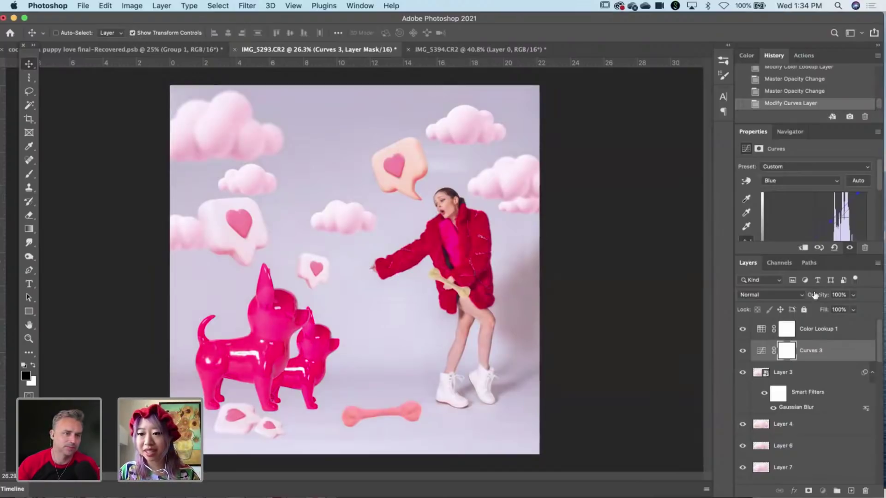
Replace the 3D LUT of the Color Lookup 1 layer with 2Strip.look.
left_click(833, 330)
left_click(791, 167)
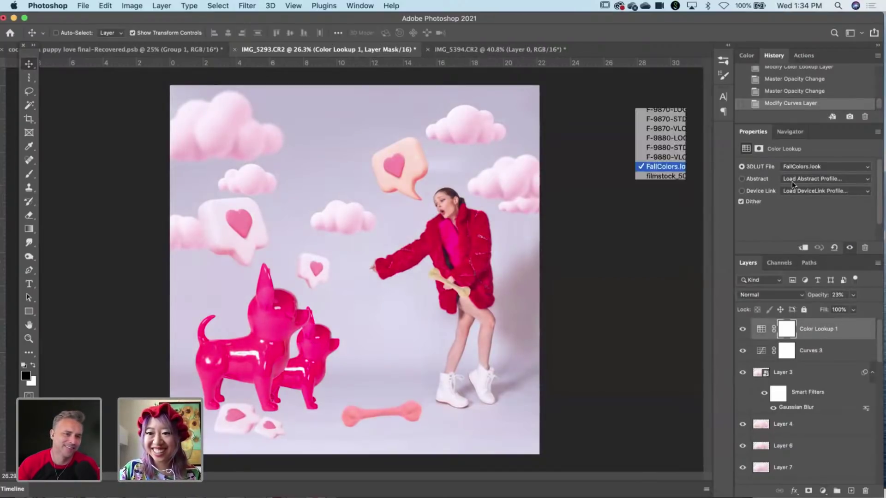
scroll(743, 133, "up", 5)
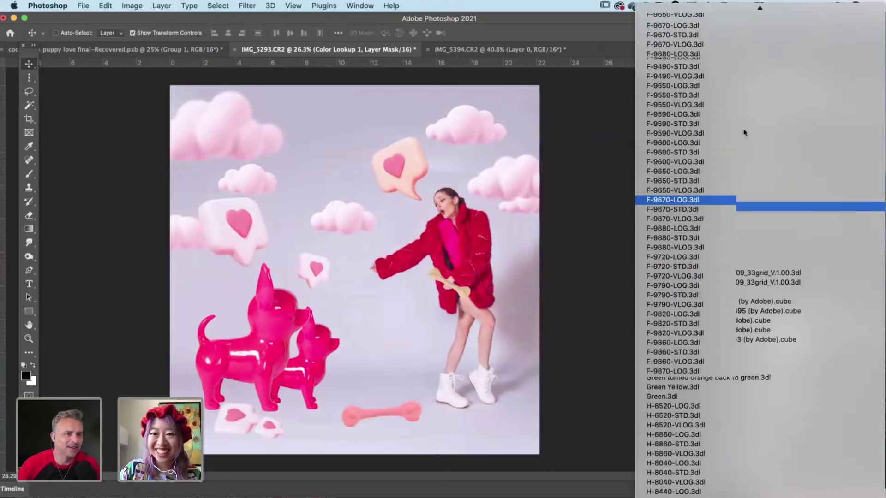
scroll(743, 132, "up", 15)
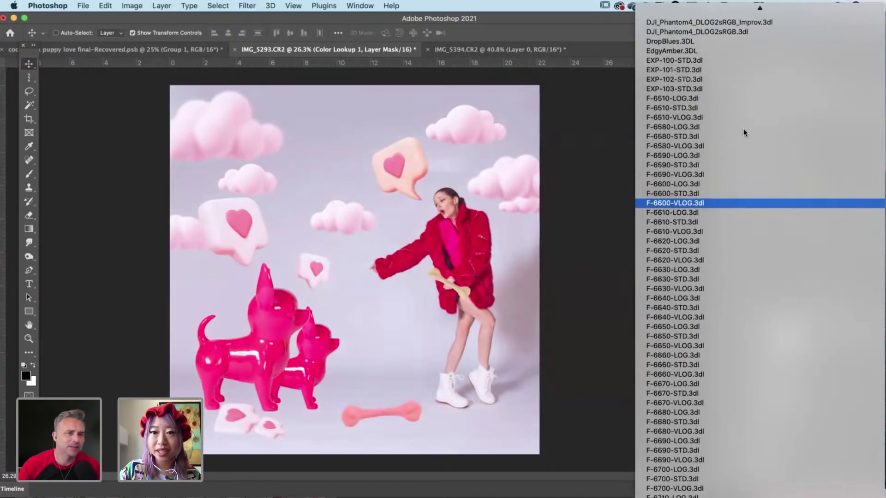
scroll(744, 133, "up", 10)
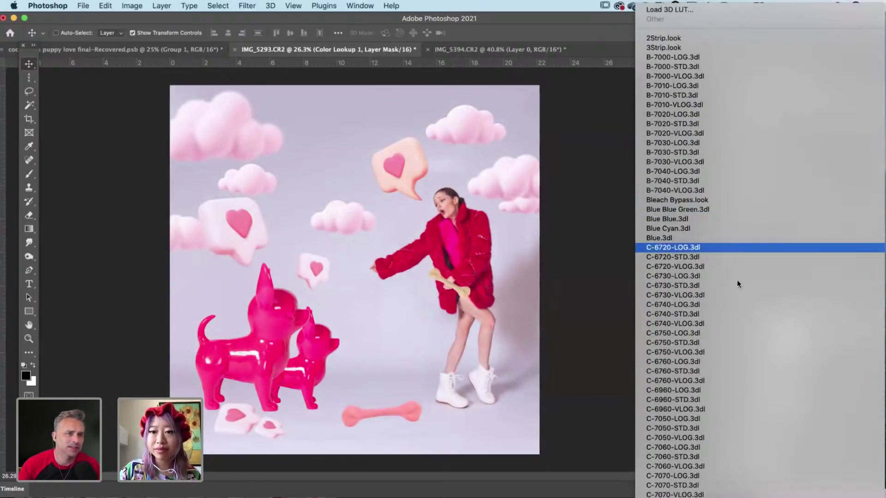
left_click(677, 41)
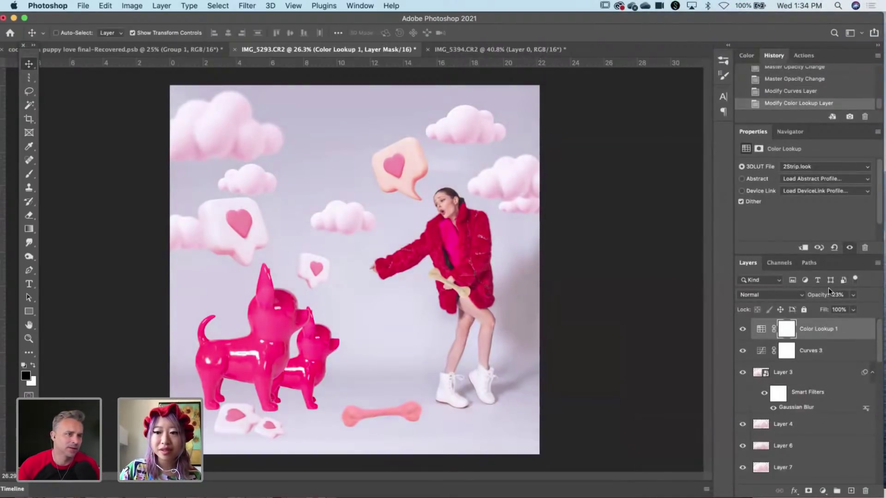
Try Color Lookup 1 at 100% opacity and compare it with the preceding history state.
left_click(817, 298)
type("100")
key("Return")
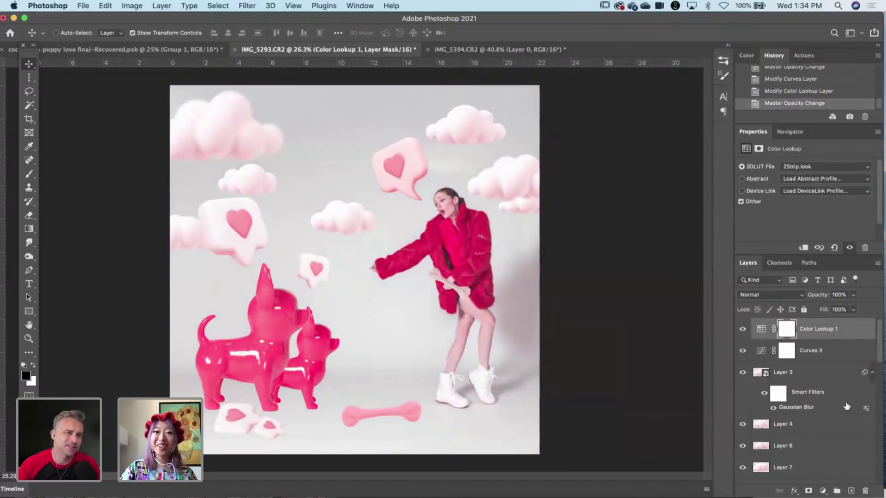
left_click(775, 92)
left_click(786, 106)
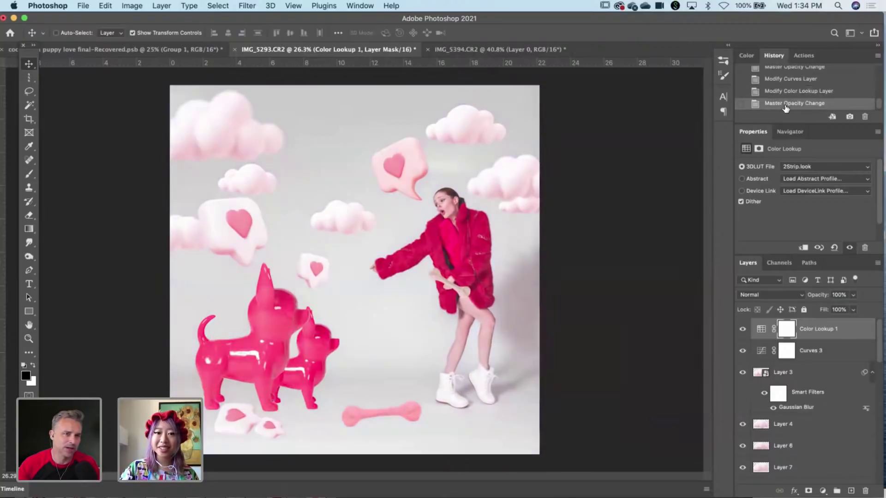
Step back to the state before the full-opacity change and set Color Lookup 1 to 28% opacity.
left_click(778, 94)
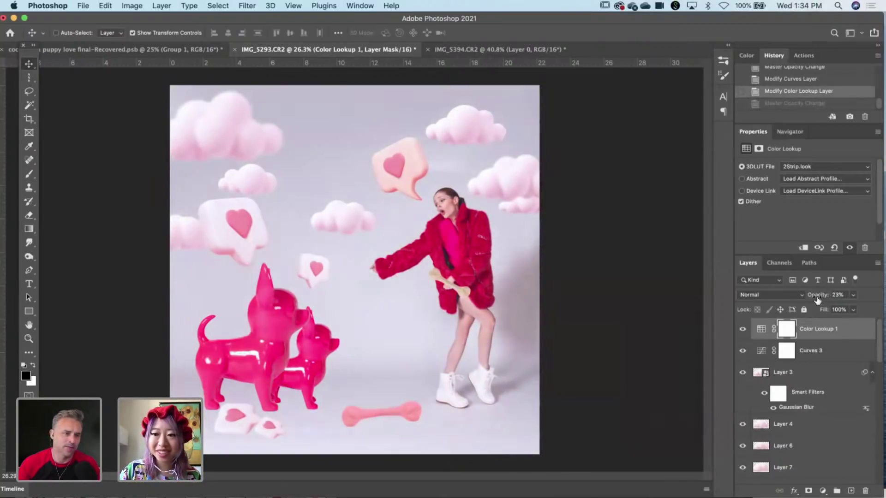
left_click_drag(818, 300, 820, 300)
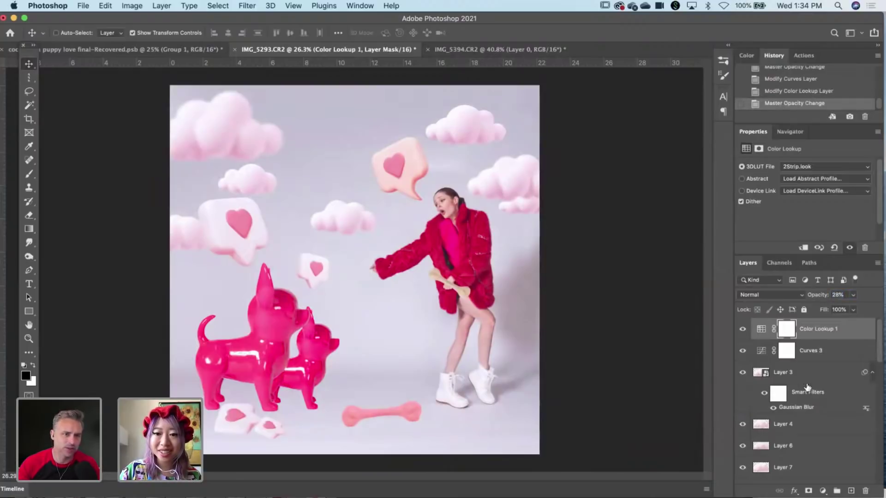
scroll(808, 387, "down", 1)
left_click(812, 345)
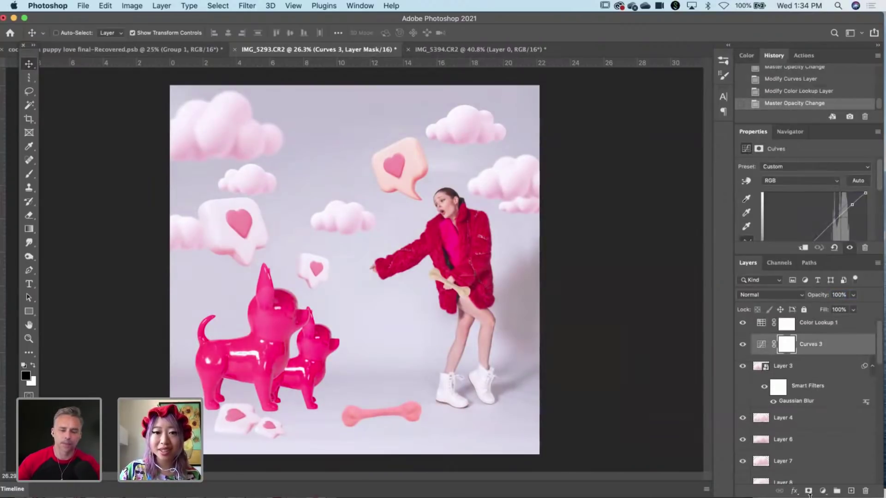
scroll(824, 440, "down", 3)
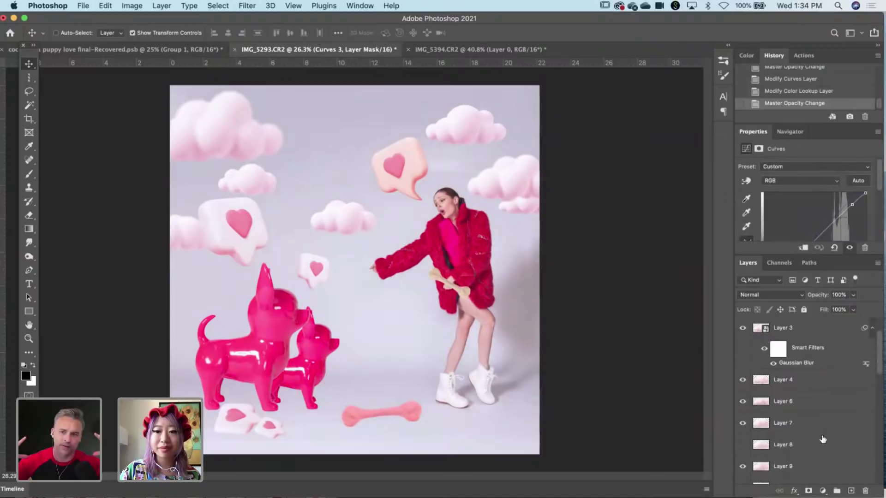
scroll(824, 443, "down", 5)
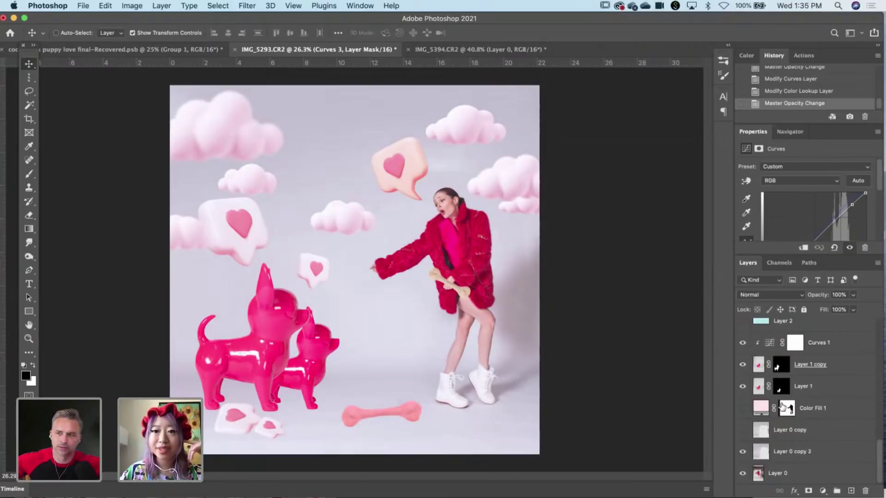
scroll(793, 399, "up", 8)
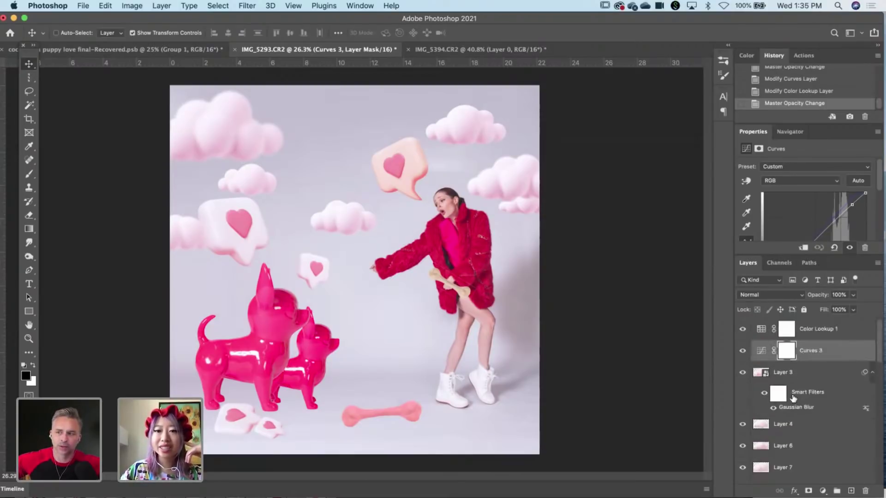
Change the 3D LUT of the Color Lookup 1 layer to 3Strip.look and raise the layer's opacity to 100%.
left_click(848, 337)
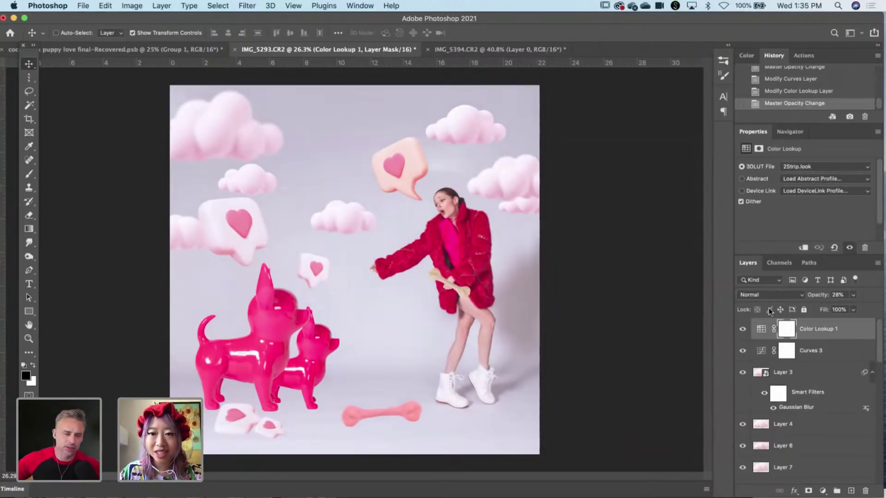
left_click(788, 167)
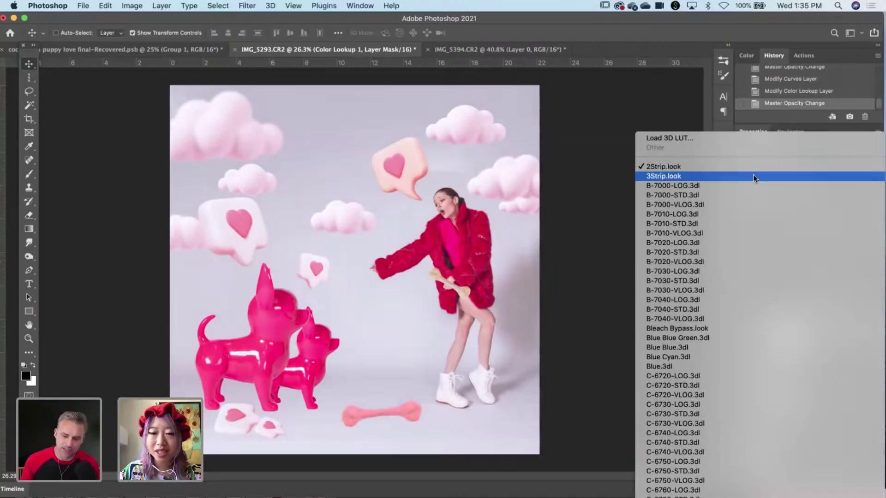
left_click(753, 174)
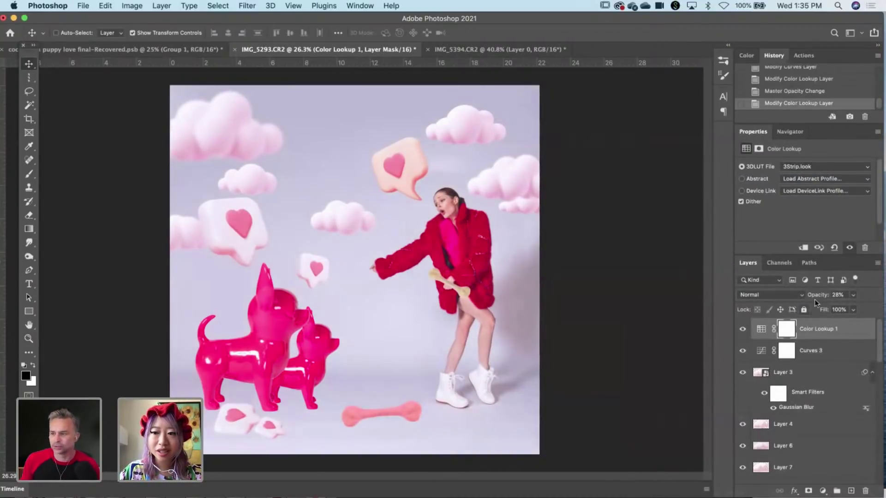
left_click_drag(816, 298, 885, 298)
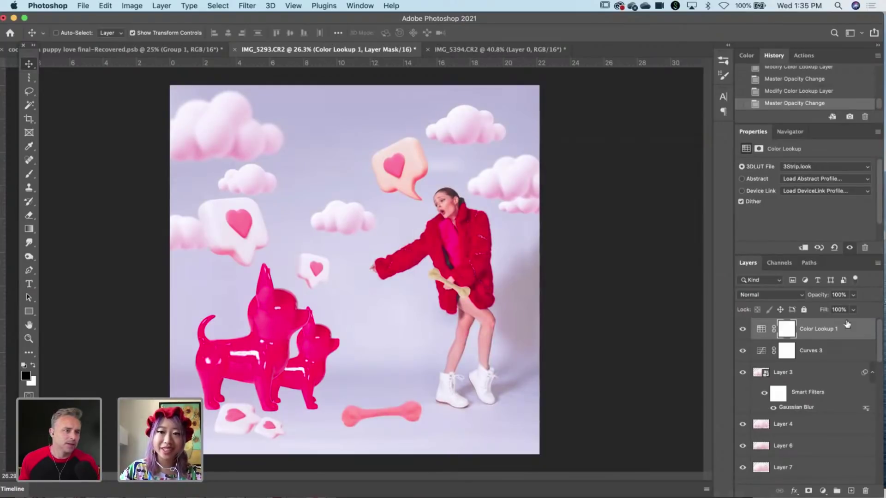
Try the 2Strip.look and Blue Blue.3dl LUTs on the Color Lookup 1 layer.
left_click(813, 166)
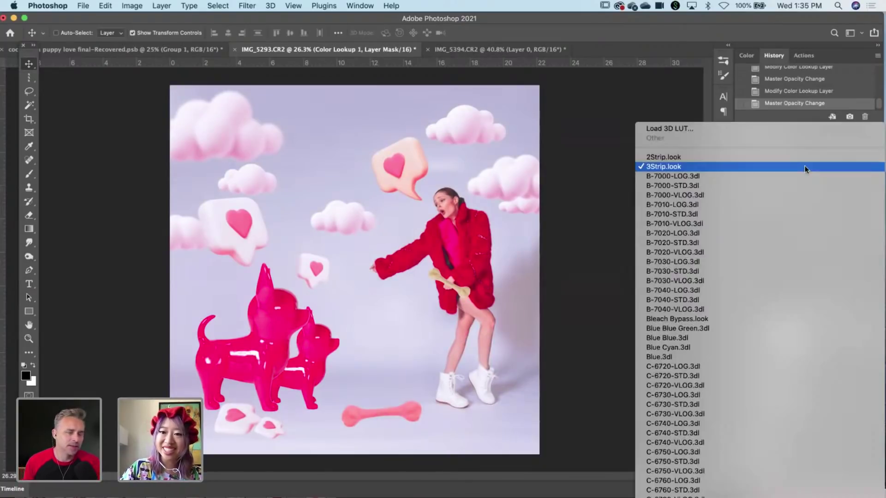
left_click(788, 159)
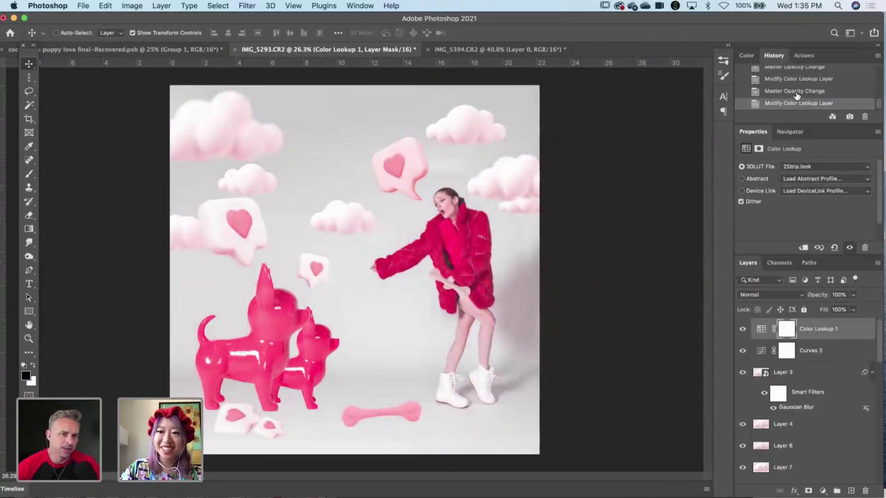
left_click(799, 165)
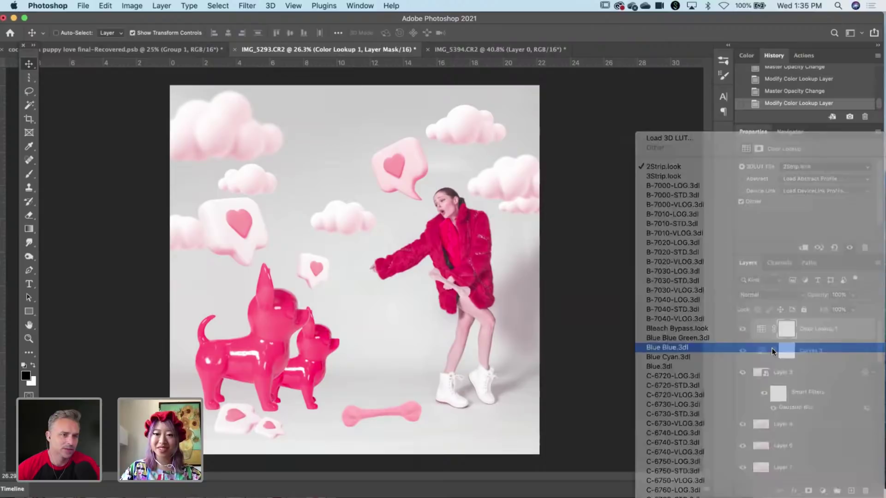
left_click(772, 348)
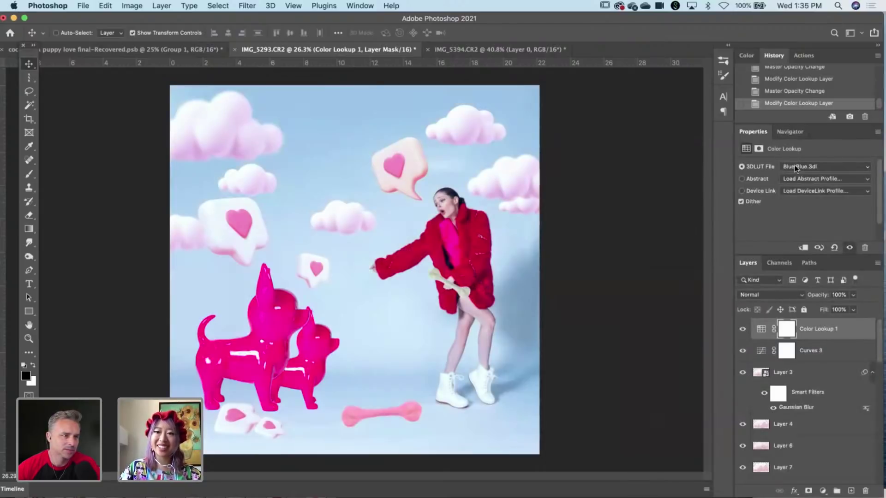
Try the Blue Blue Green.3dl LUT and Bleach Bypass.look on Color Lookup 1, reducing the layer's opacity to 17% for Bleach Bypass.
left_click(795, 165)
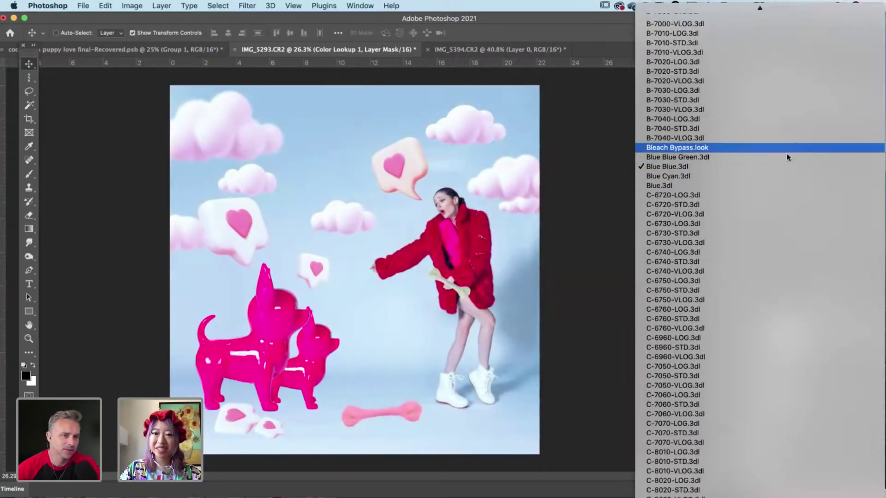
left_click(787, 157)
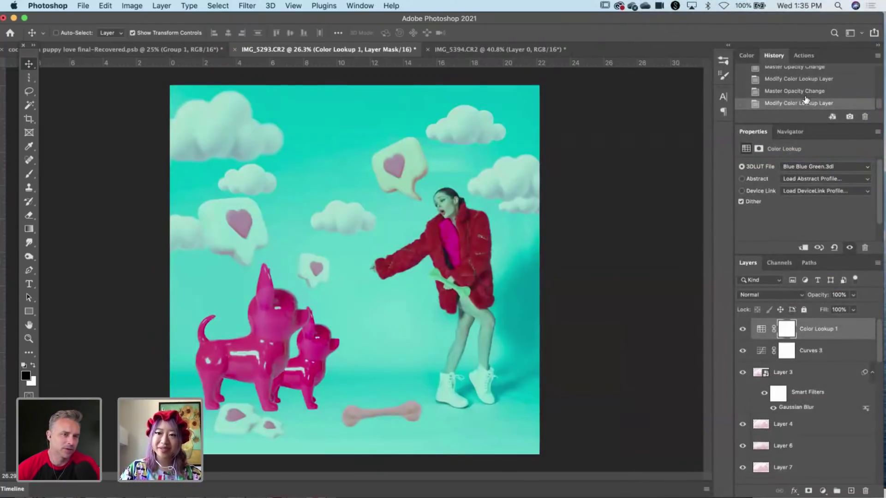
left_click(809, 167)
left_click(777, 159)
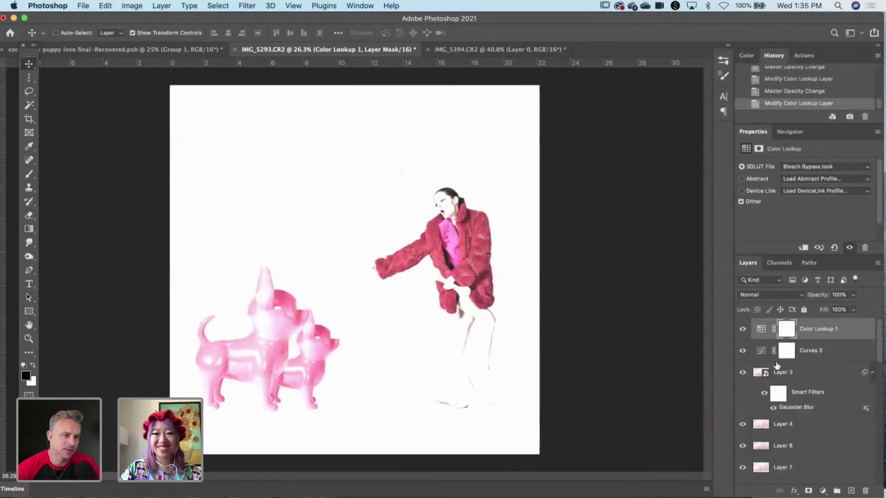
mouse_move(818, 290)
left_mouse_down()
mouse_move(796, 293)
mouse_move(817, 299)
mouse_move(808, 302)
left_mouse_up()
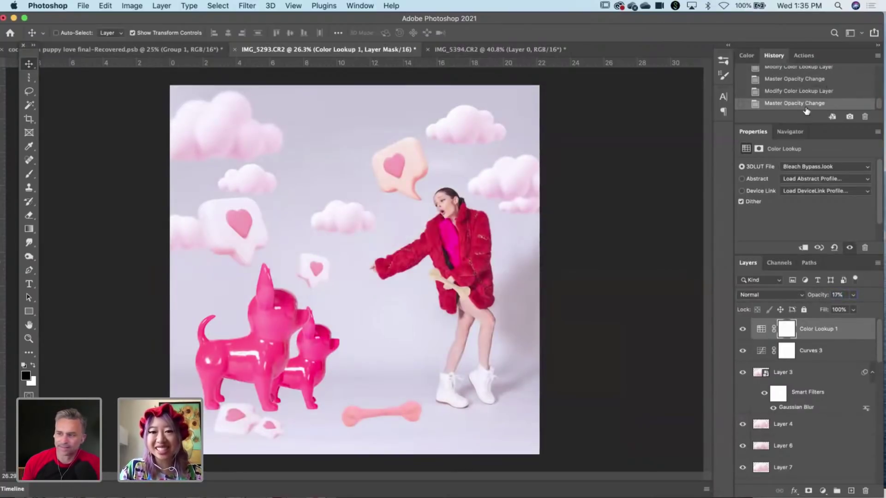
Step back in the history to the state with 3Strip.look at 100% opacity on Color Lookup 1.
left_click(800, 92)
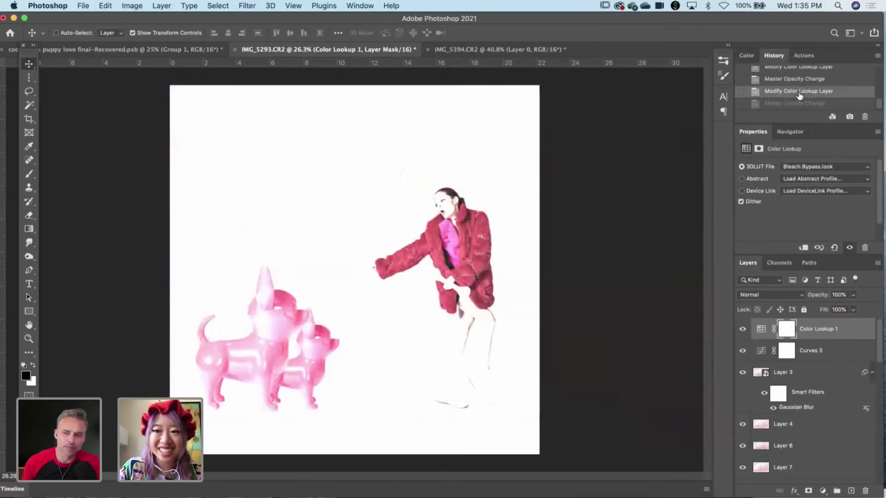
left_click(795, 80)
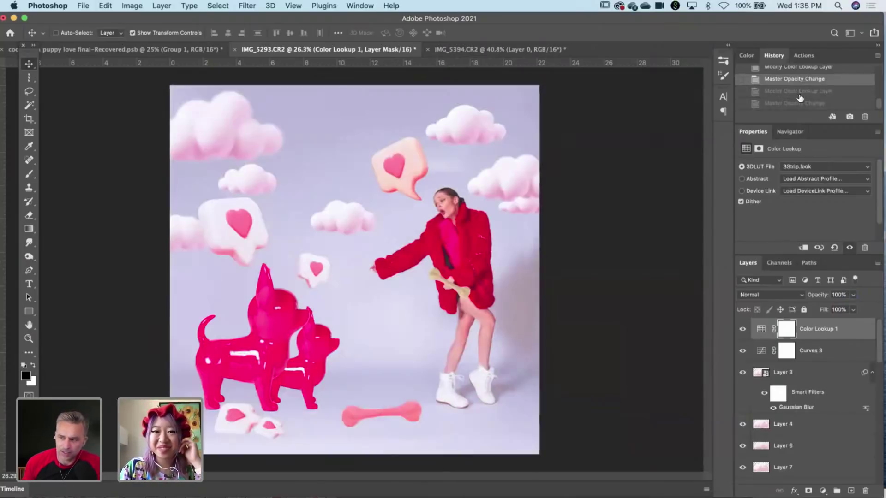
scroll(796, 82, "up", 1)
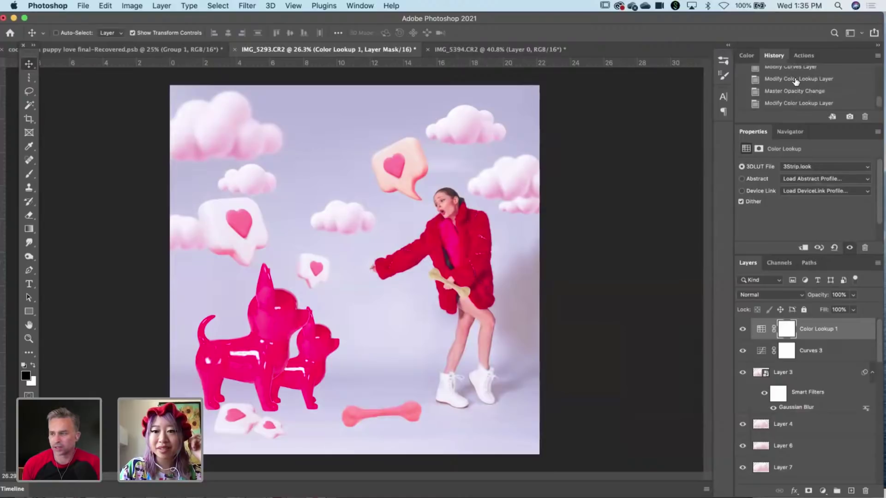
scroll(796, 81, "down", 1)
Browse the 3D LUT presets for Color Lookup 1 and apply Kodak 5218 Kodak 2395 (by Adobe).cube.
left_click(806, 170)
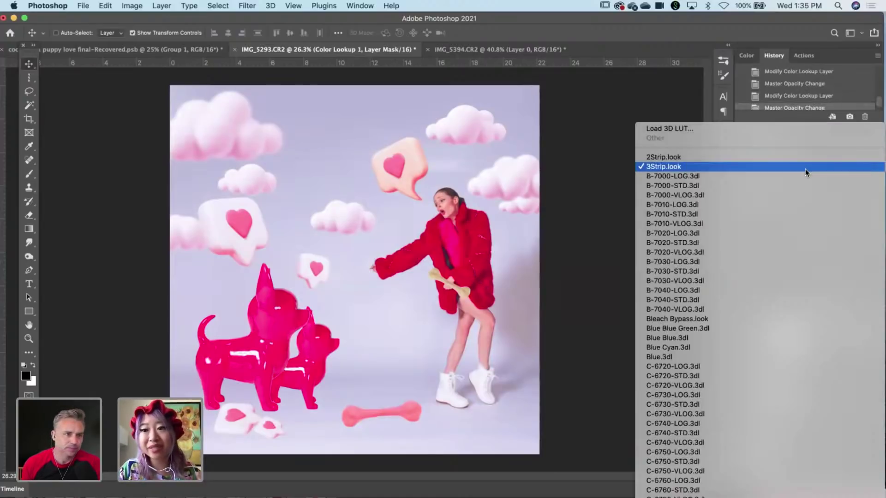
scroll(805, 170, "down", 10)
scroll(809, 239, "down", 15)
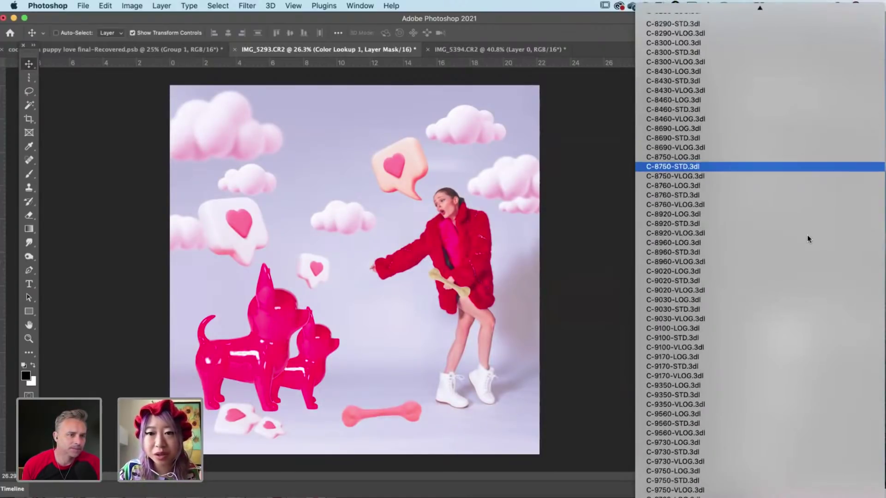
scroll(799, 395, "down", 15)
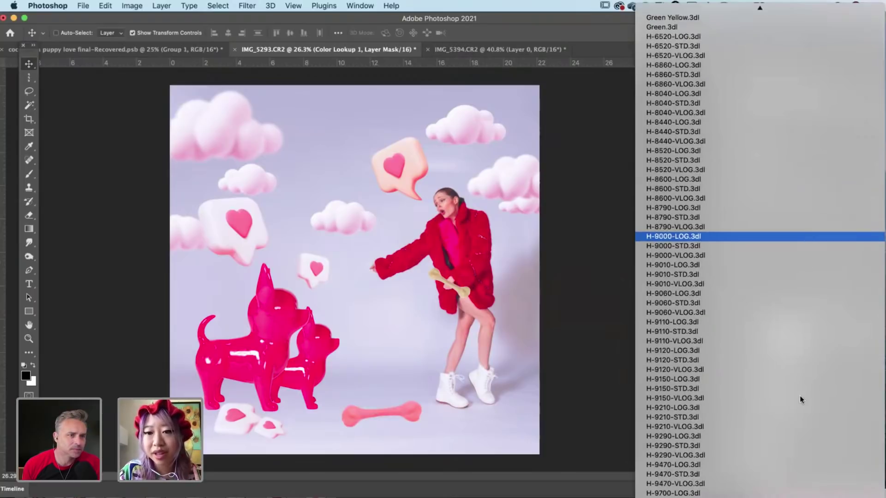
scroll(799, 395, "down", 3)
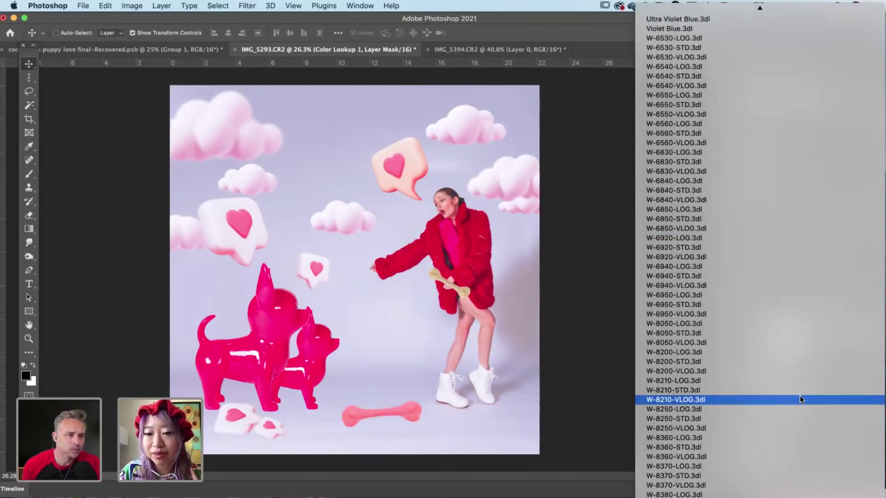
scroll(800, 400, "up", 14)
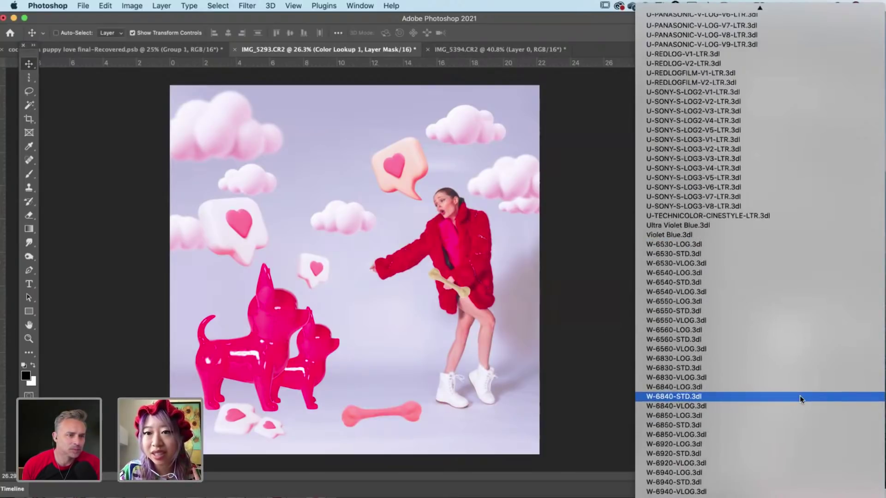
scroll(800, 398, "up", 10)
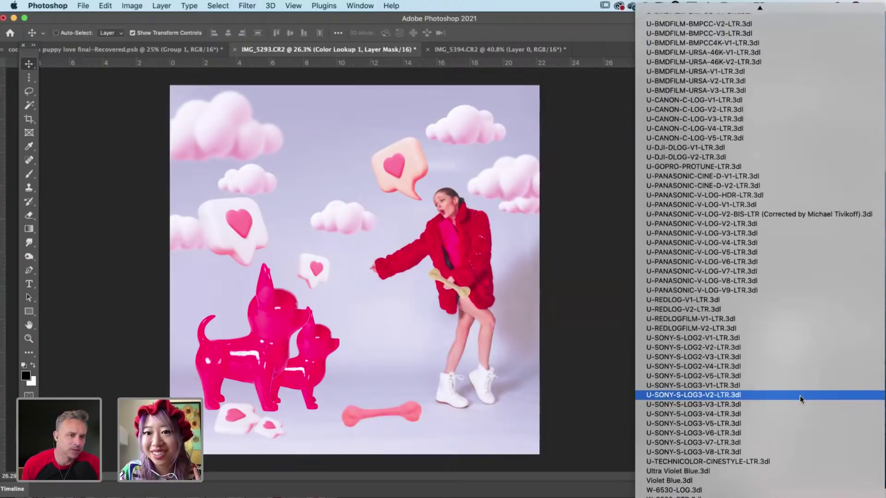
scroll(799, 399, "up", 5)
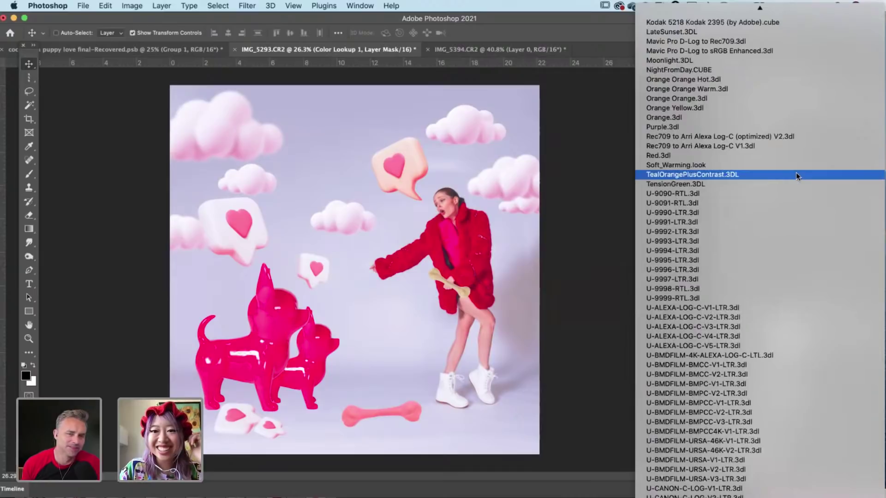
scroll(796, 173, "up", 1)
scroll(797, 173, "up", 4)
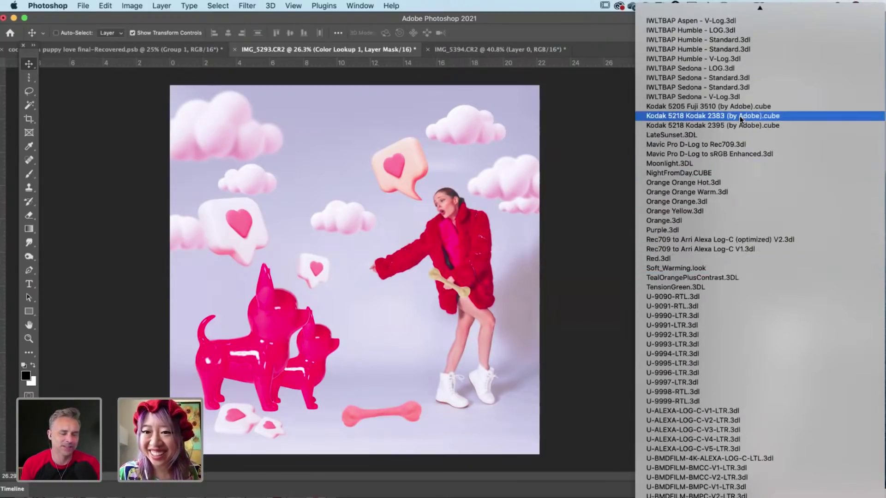
scroll(740, 123, "up", 6)
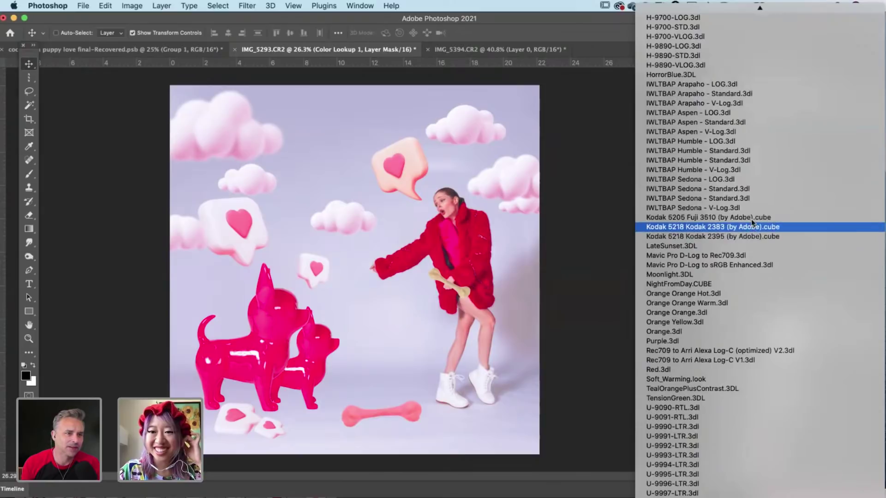
left_click(754, 235)
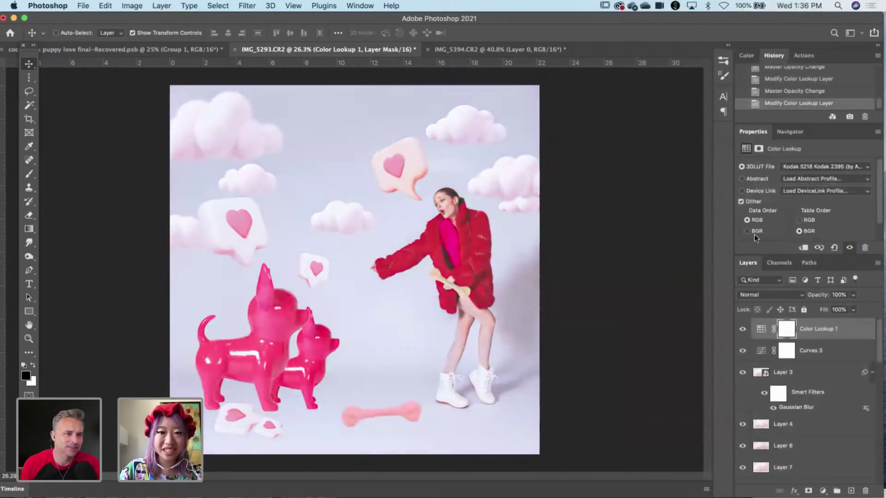
Lower Color Lookup 1 to 51% opacity, compare the image with the layer hidden and shown, and reduce its opacity to 30%.
left_click_drag(822, 298, 805, 300)
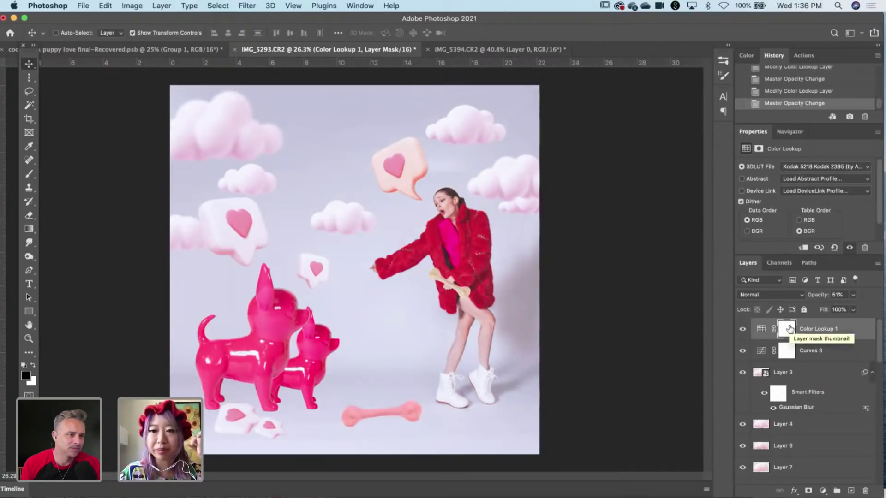
left_click(744, 330)
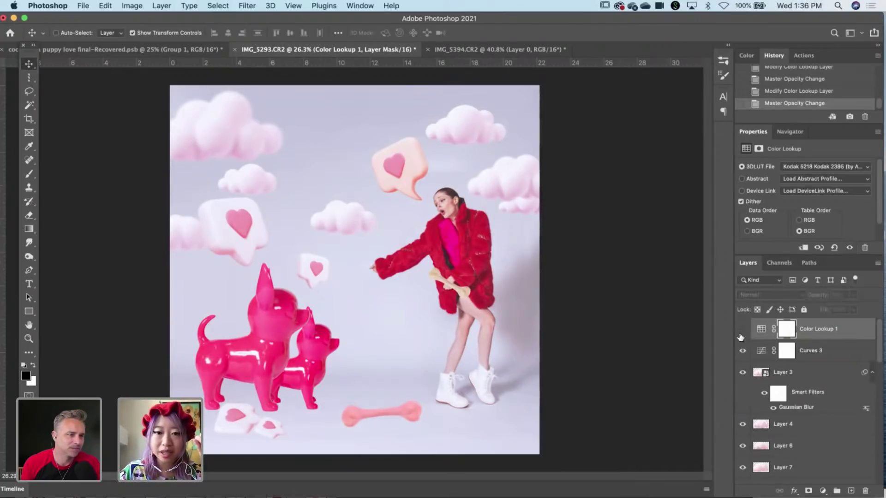
left_click(742, 331)
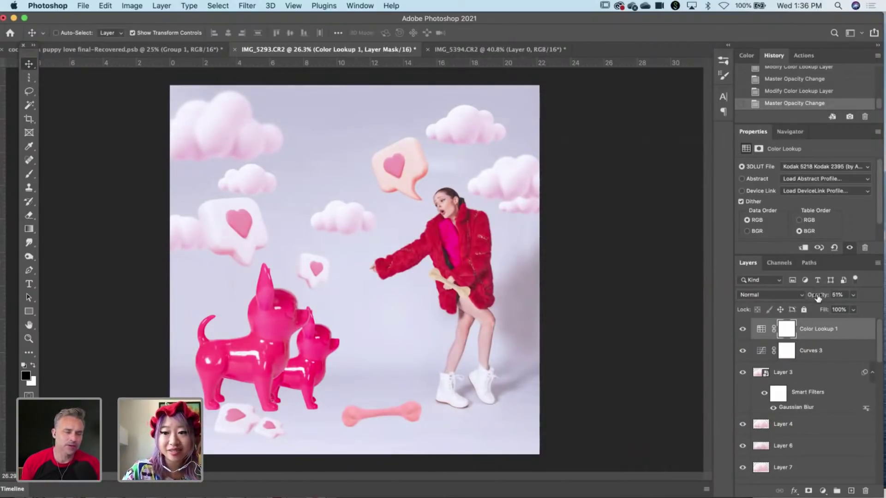
left_click_drag(817, 298, 809, 300)
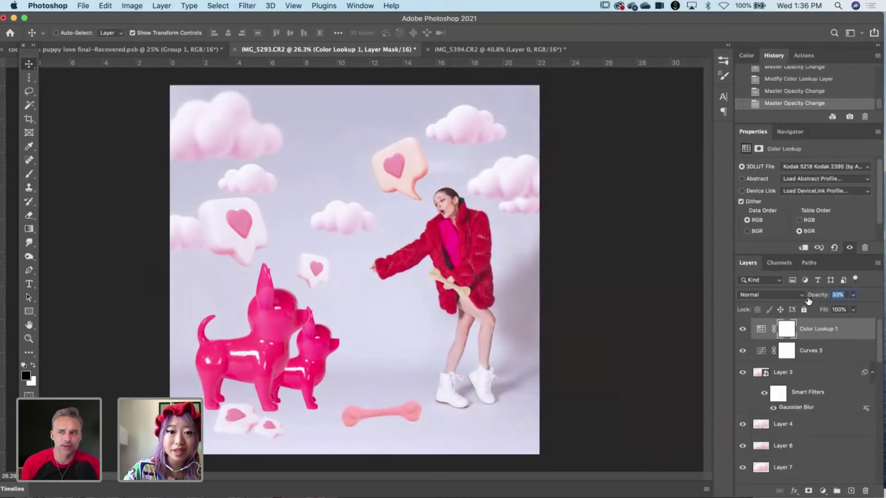
Turn on the visibility of the Color Fill 1 layer.
scroll(794, 445, "down", 10)
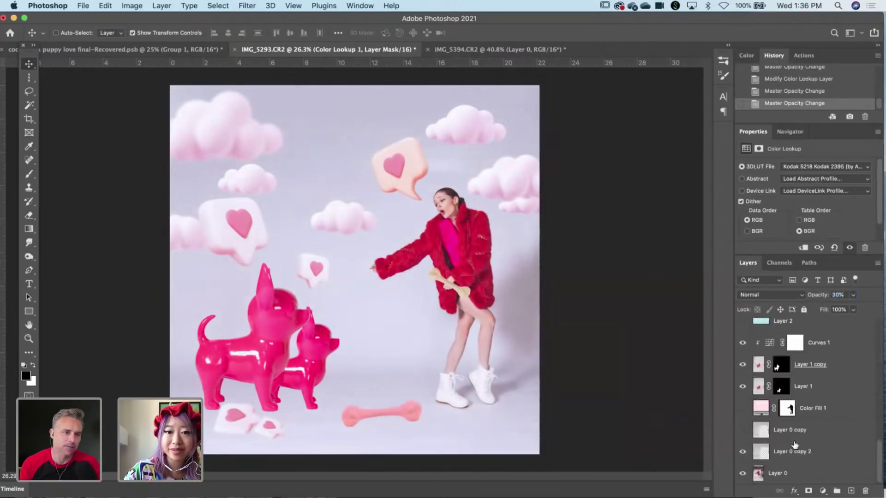
left_click(742, 409)
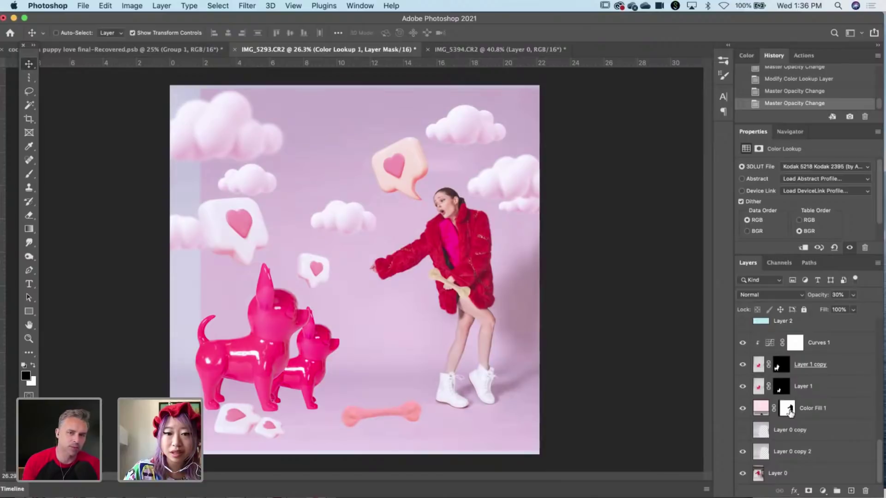
left_click(29, 77)
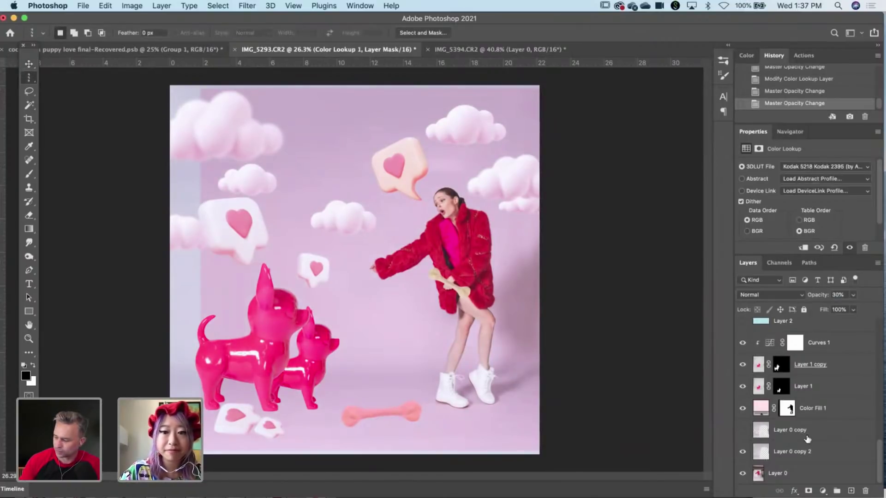
right_click(786, 418)
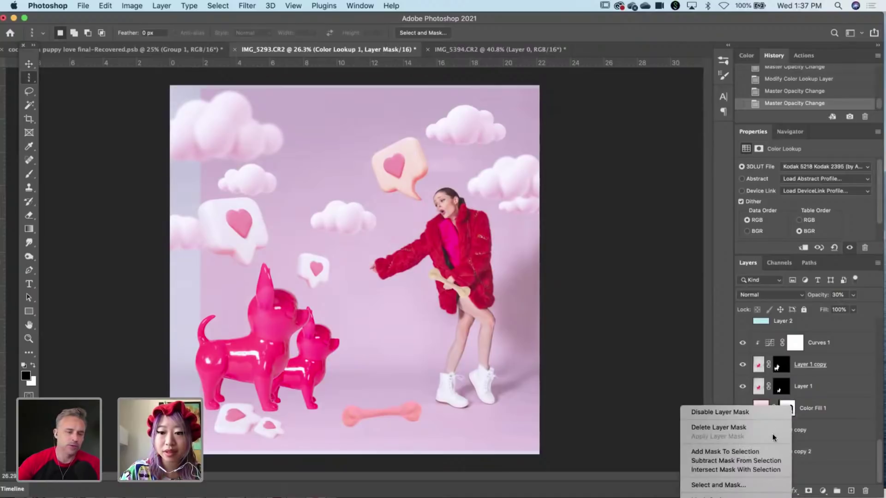
left_click(789, 406)
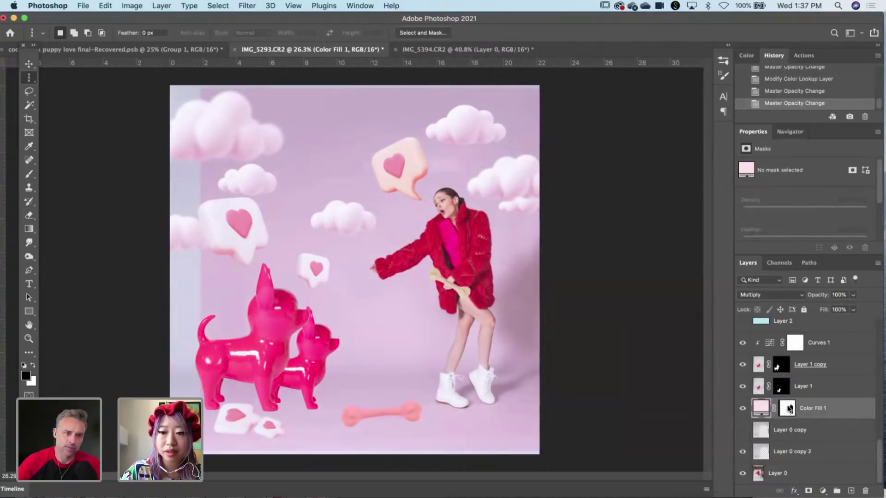
double_click(790, 408)
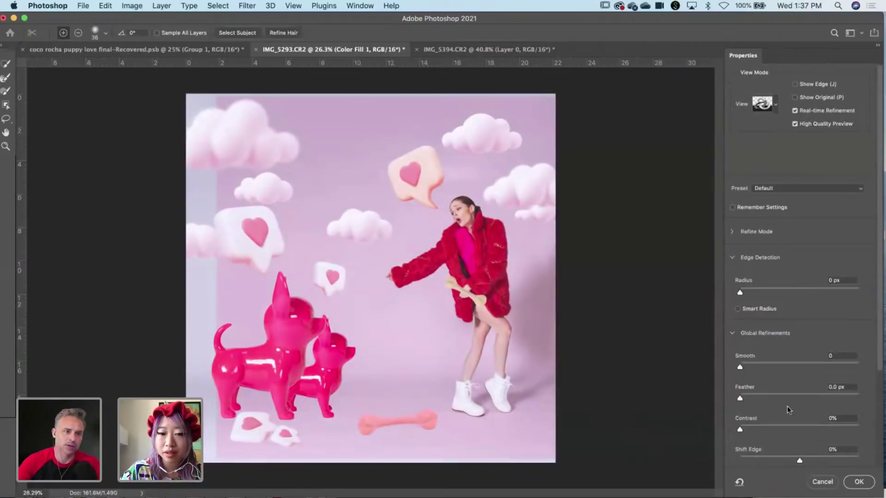
left_click(823, 483)
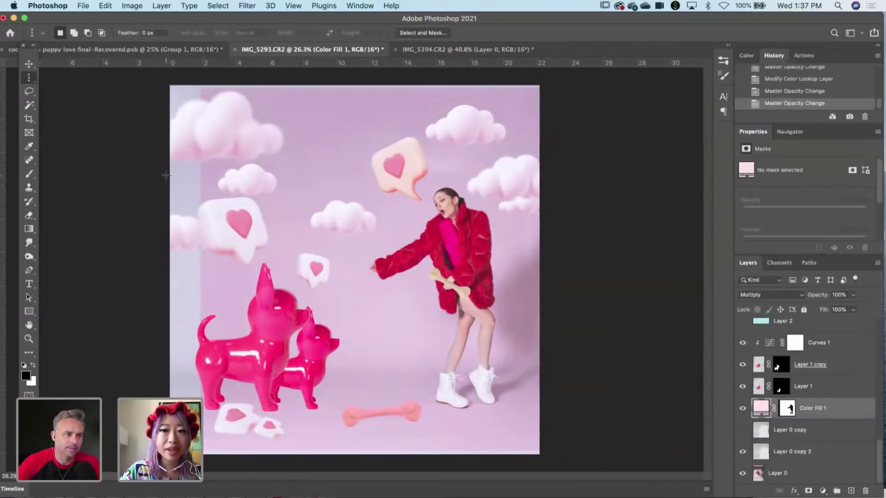
Review the export options and try sharing the image at the small 1200 x 1200 px size through AirDrop.
left_click(82, 6)
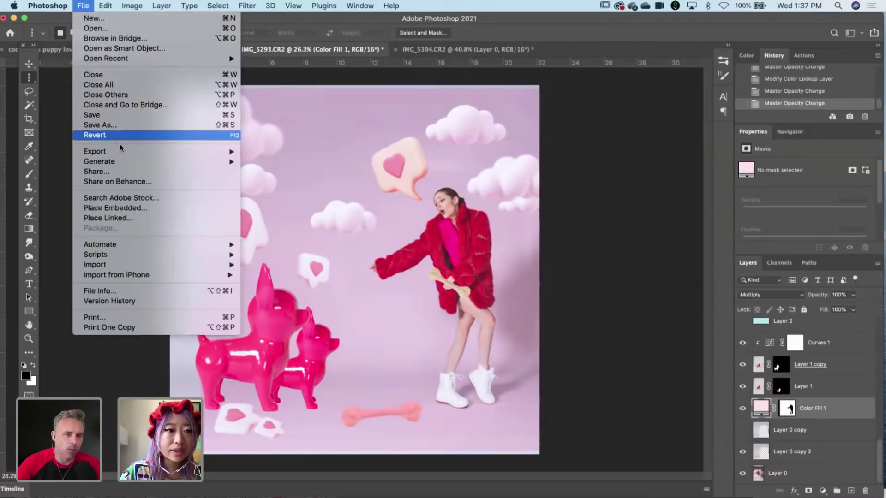
mouse_move(123, 153)
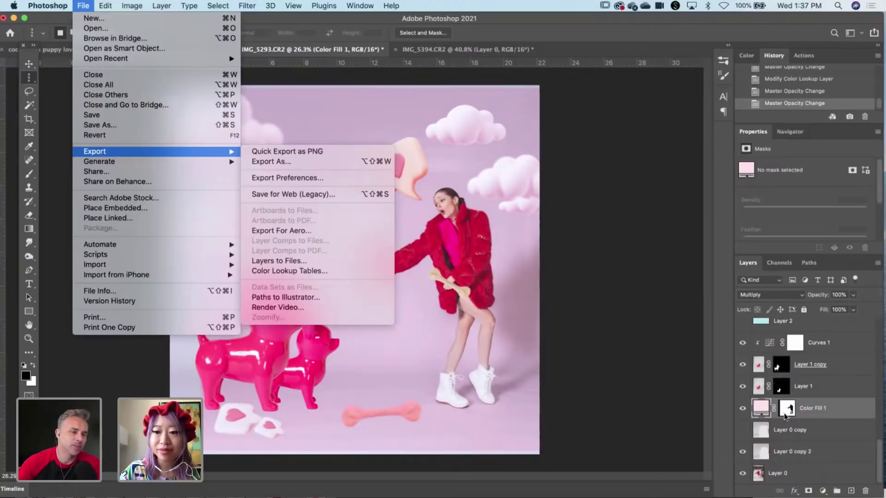
left_click(854, 406)
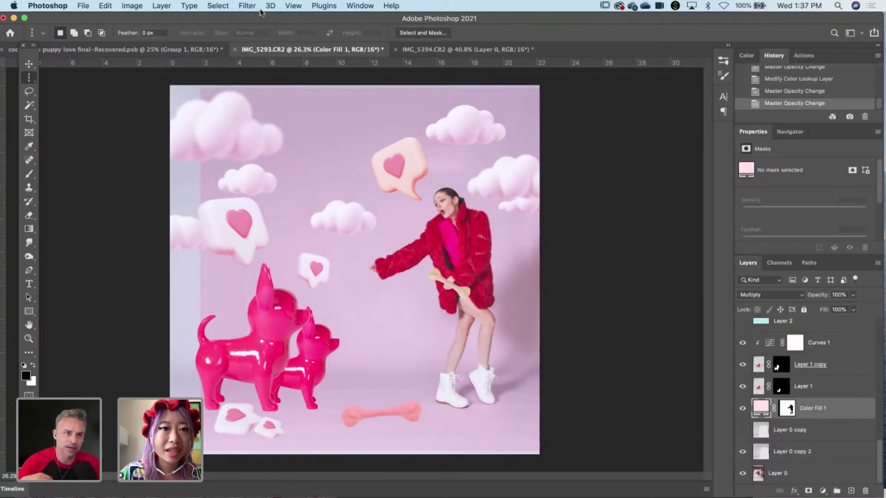
left_click(874, 32)
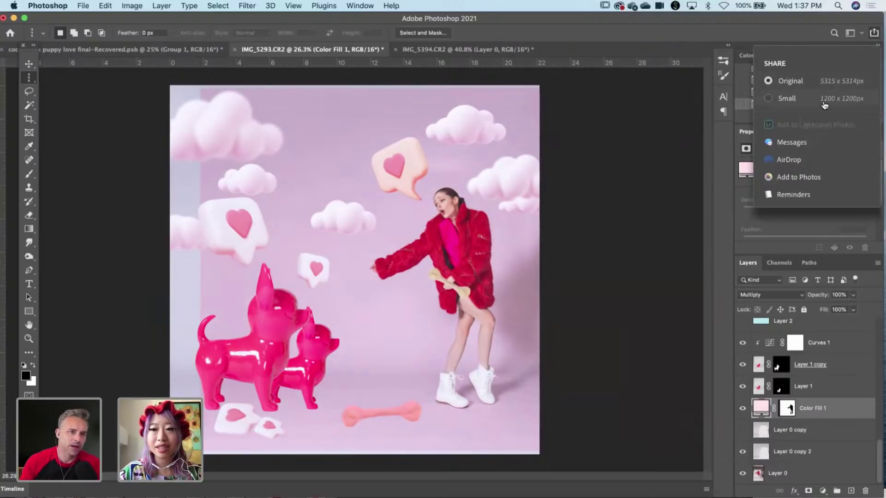
left_click(782, 103)
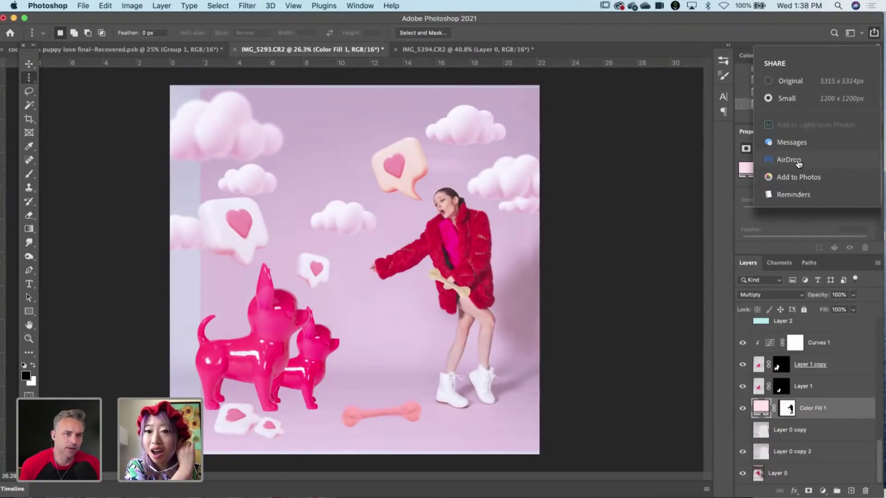
left_click(719, 216)
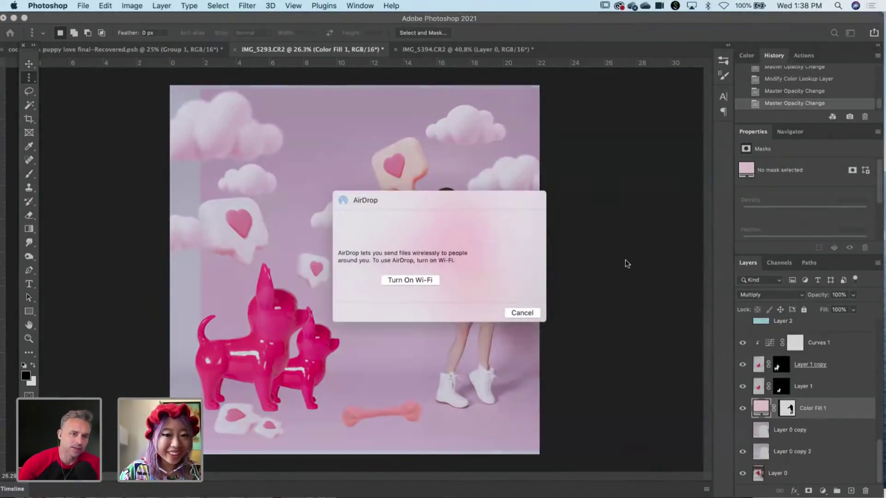
left_click(524, 312)
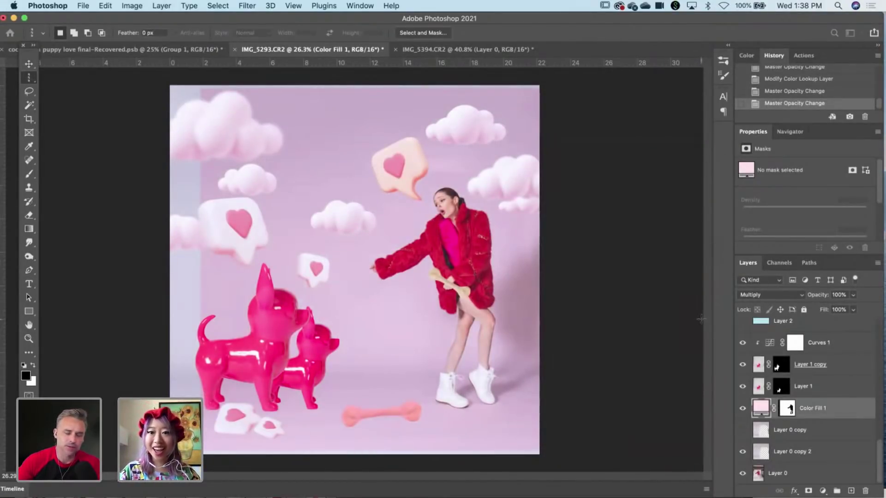
Look over the composite and Color Lookup 1's 3D LUT list, and lower that layer's opacity to 18%.
scroll(797, 417, "up", 10)
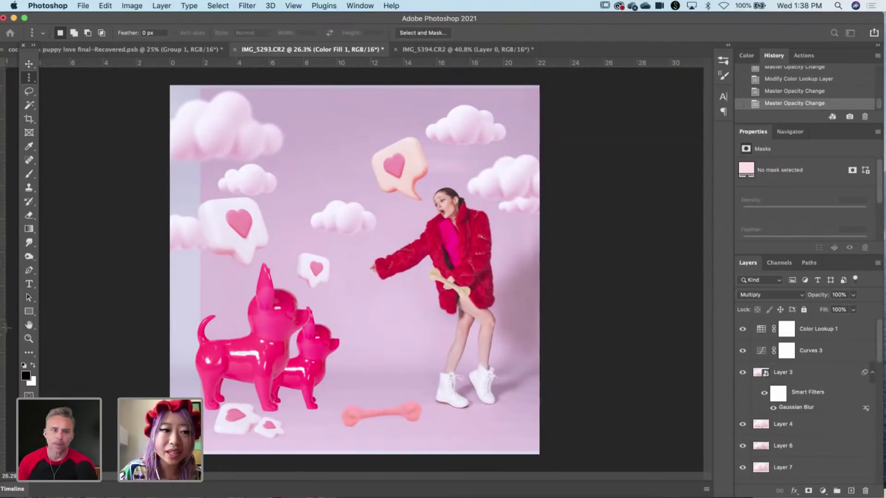
left_click(27, 341)
left_click_drag(297, 262, 274, 275)
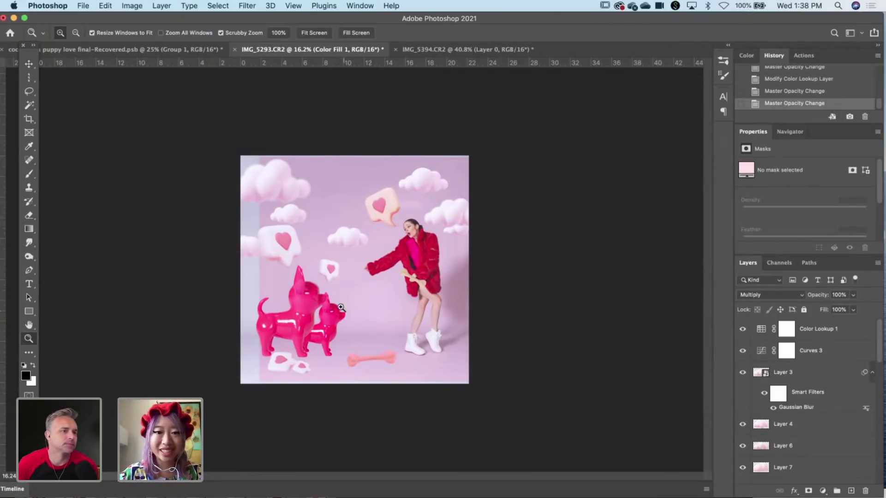
left_click_drag(342, 306, 391, 236)
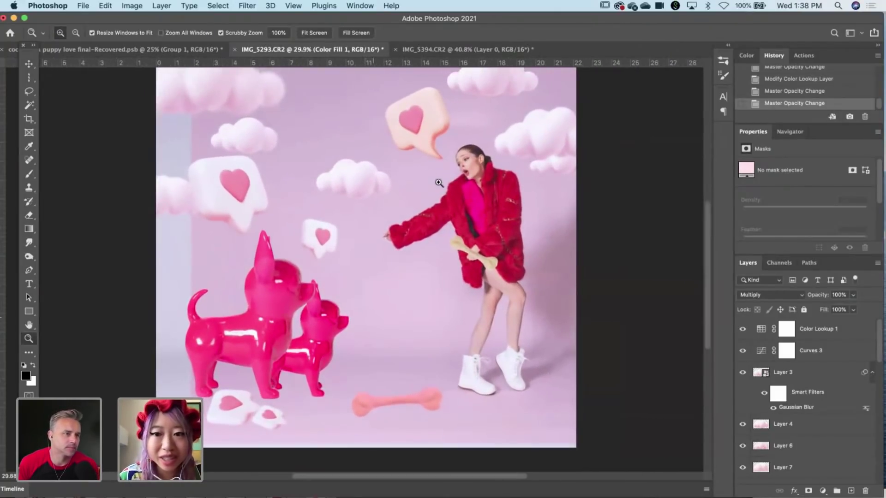
left_click_drag(437, 183, 388, 196)
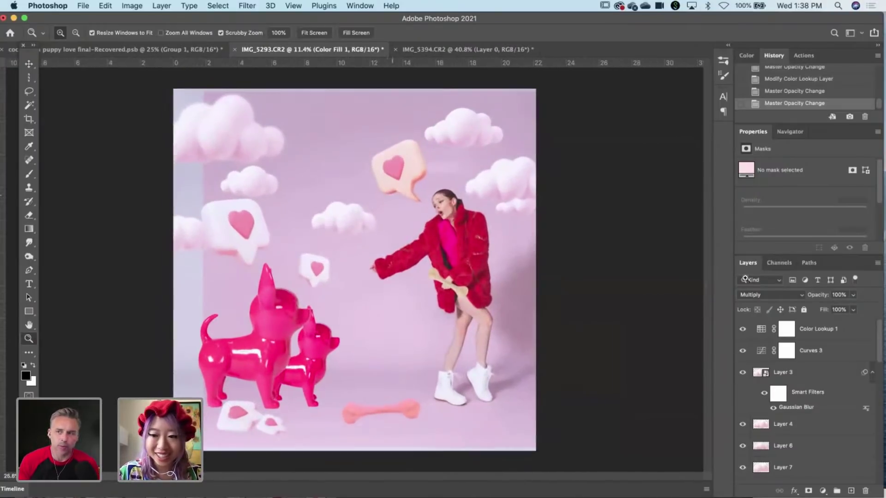
left_click(762, 330)
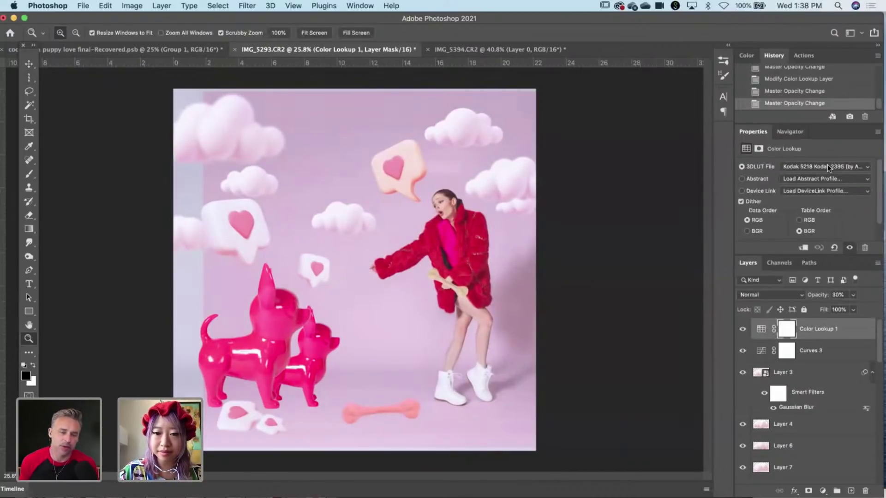
left_click(827, 167)
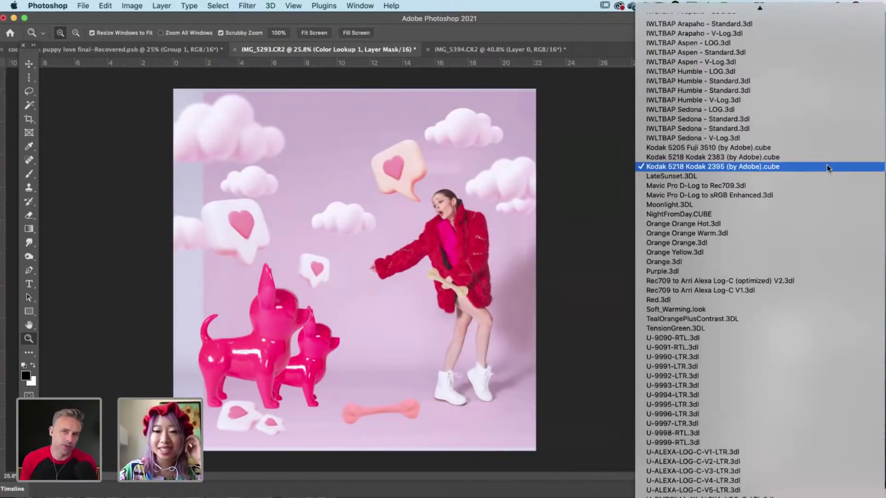
left_click(586, 357)
left_click_drag(820, 294, 811, 298)
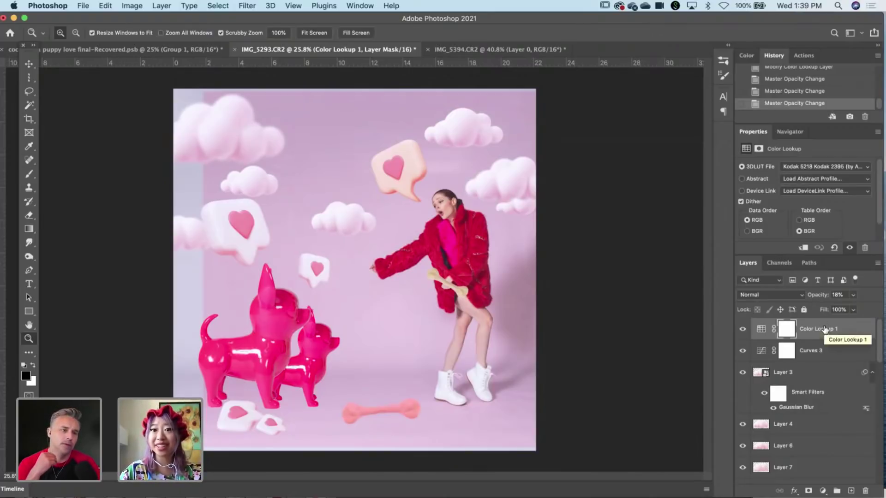
Select the woman on Layer 0 with the Object Selection tool.
scroll(820, 443, "down", 5)
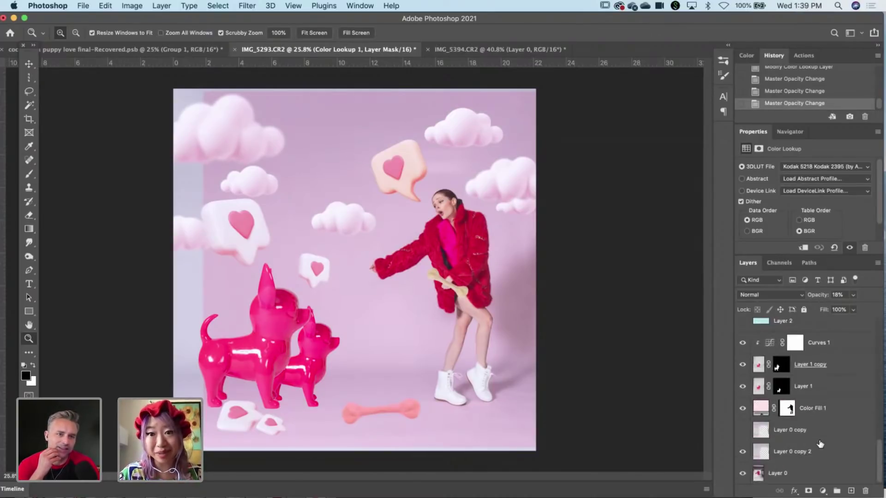
scroll(820, 444, "up", 2)
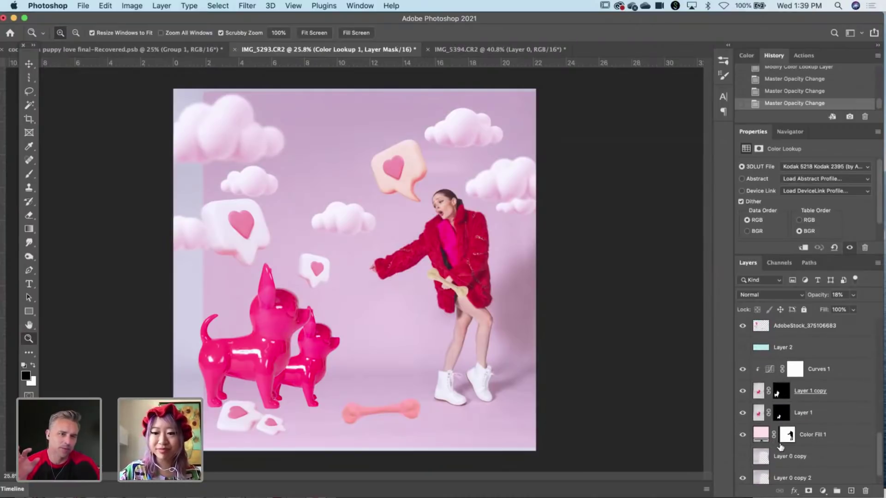
scroll(787, 443, "down", 2)
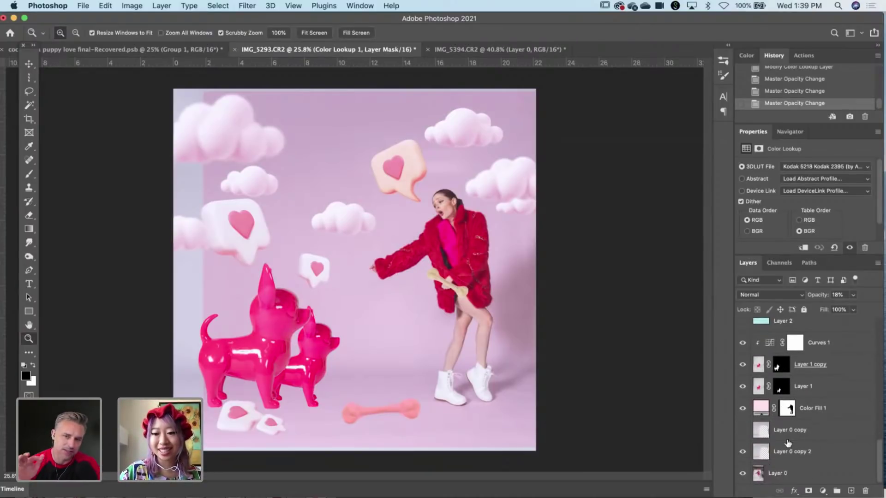
left_click(783, 480)
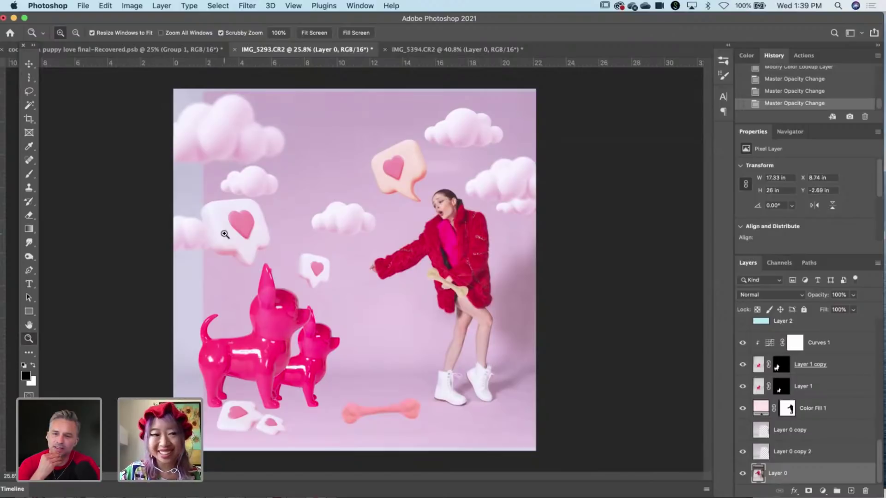
left_click(31, 107)
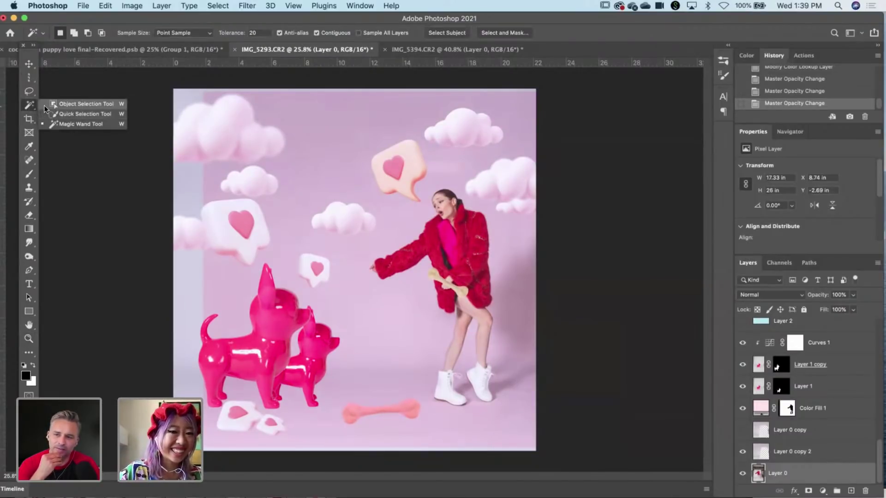
left_click(43, 106)
left_click_drag(379, 170, 516, 410)
Replace the Color Fill 1 layer mask with a new one from the woman's selection, inverted so the fill leaves her out.
right_click(787, 408)
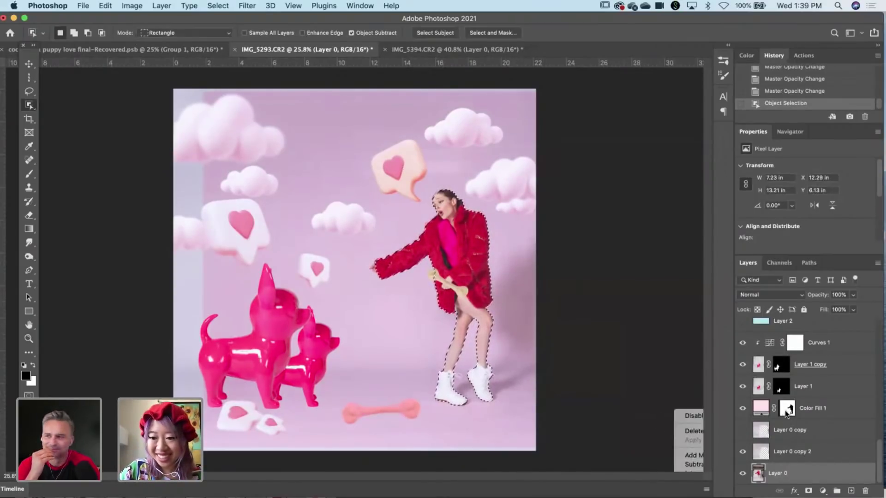
left_click(748, 433)
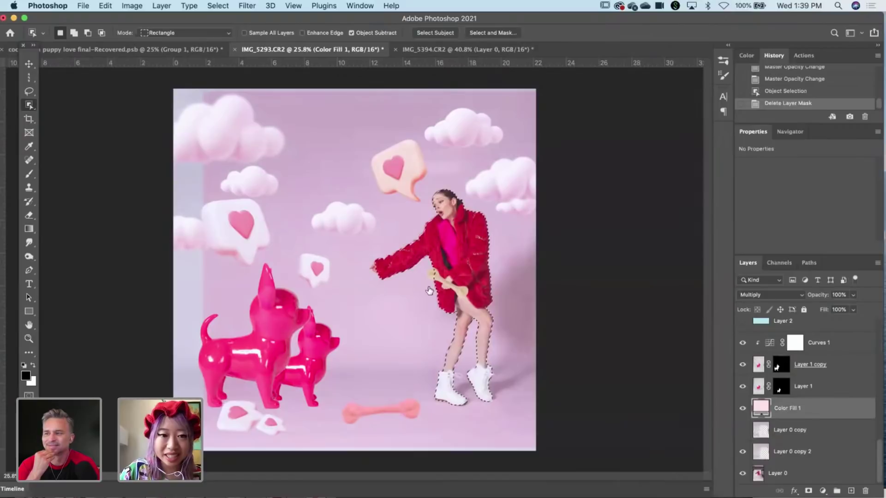
left_click(808, 491)
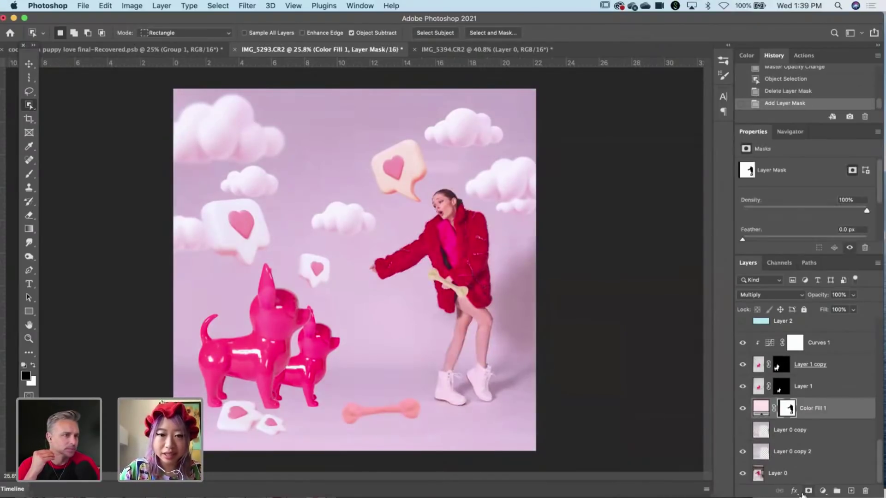
key("super+i")
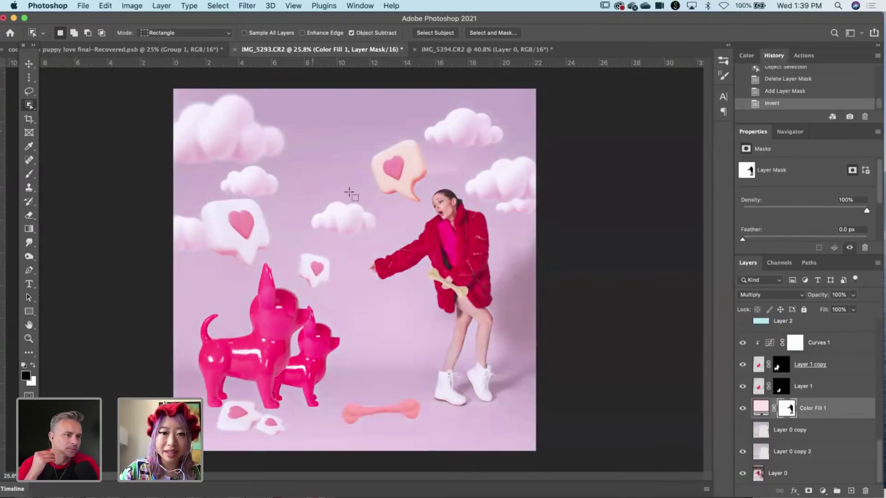
Change the Color Fill 1 colour to a more saturated light pink with a hue of 0°.
left_click(762, 408)
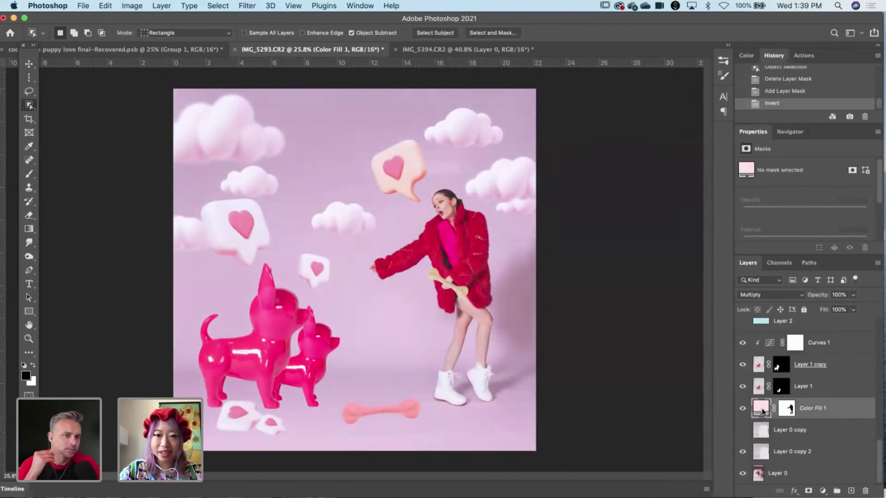
double_click(761, 408)
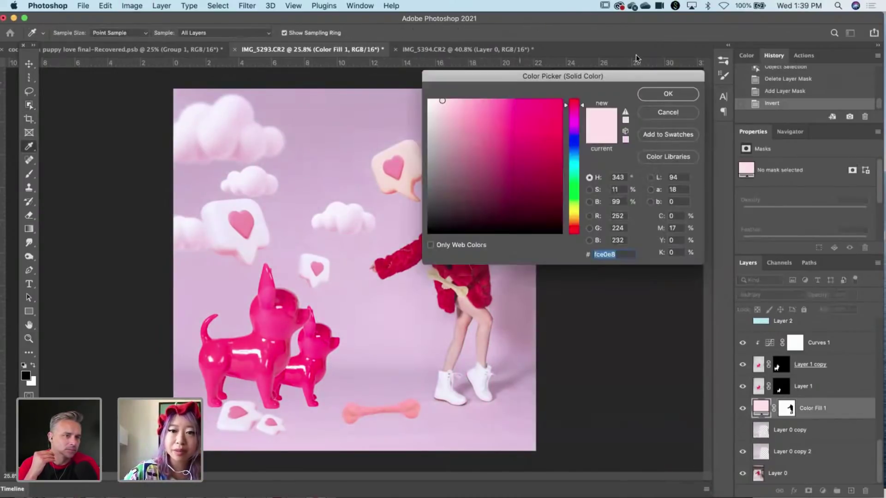
left_click_drag(640, 76, 752, 32)
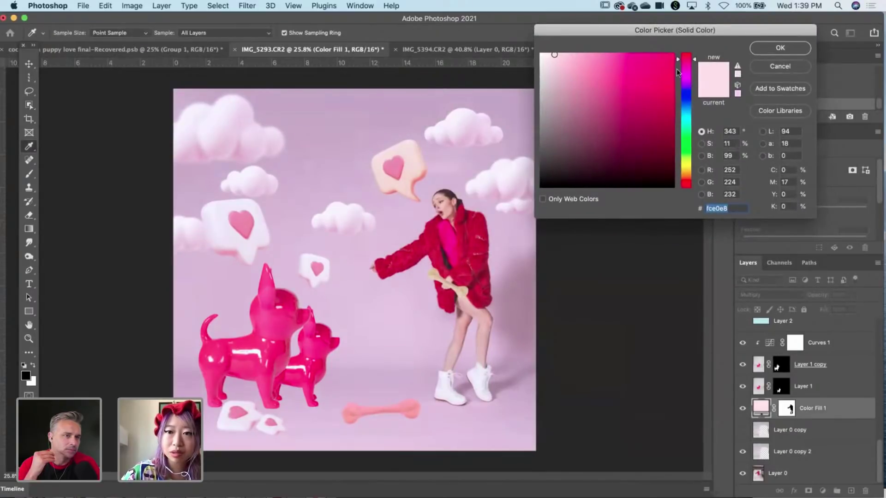
left_click_drag(690, 62, 683, 31)
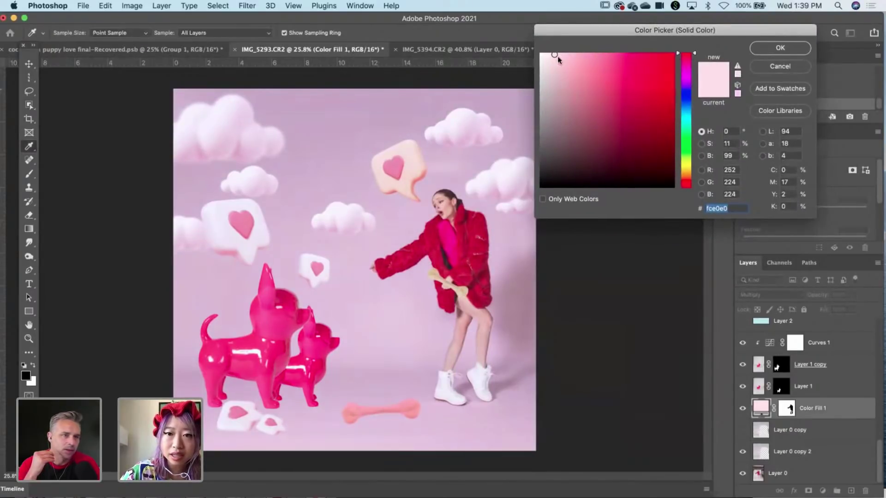
left_click_drag(559, 63, 560, 45)
left_click(780, 47)
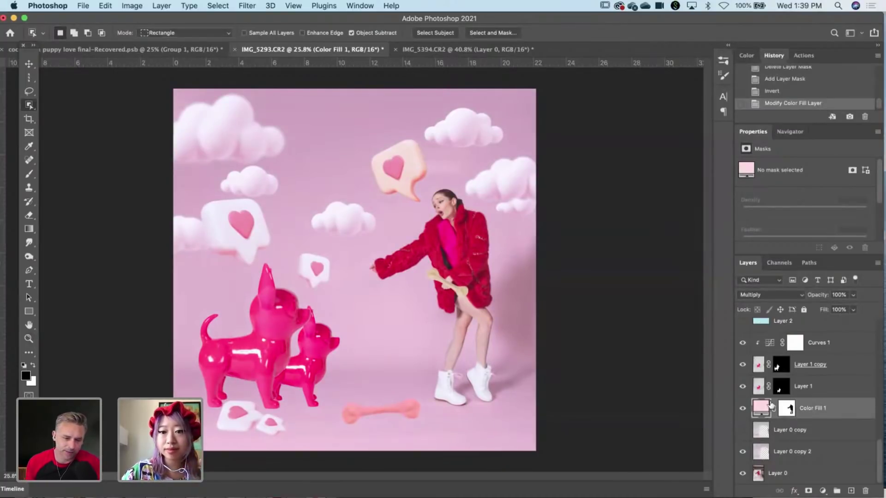
Lower the opacity of the Color Lookup 1 layer to 13%.
scroll(780, 397, "up", 10)
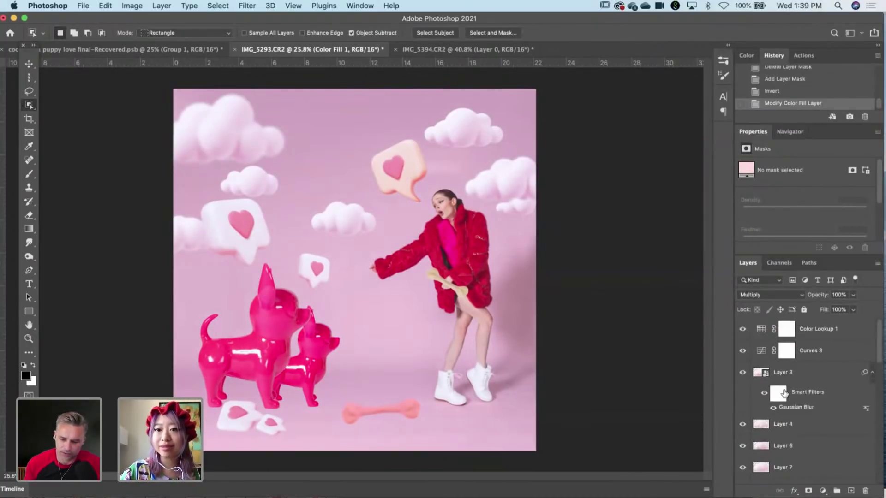
left_click(812, 358)
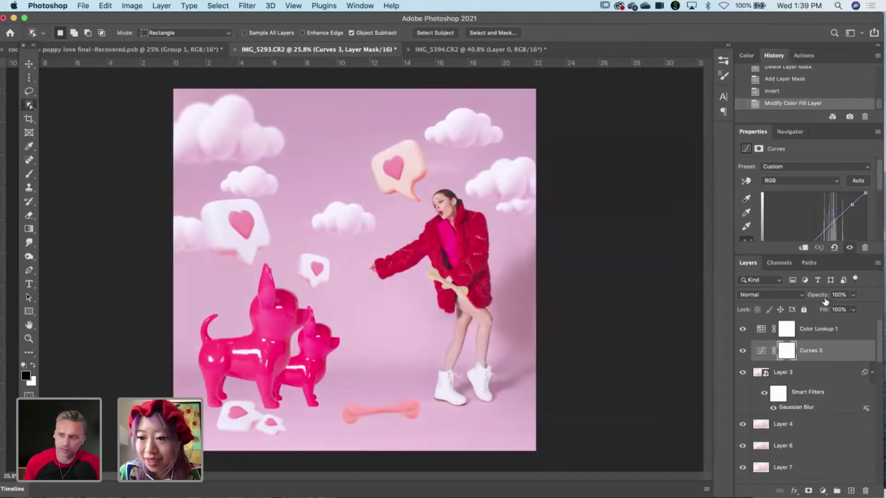
left_click(824, 327)
left_click_drag(819, 300, 803, 301)
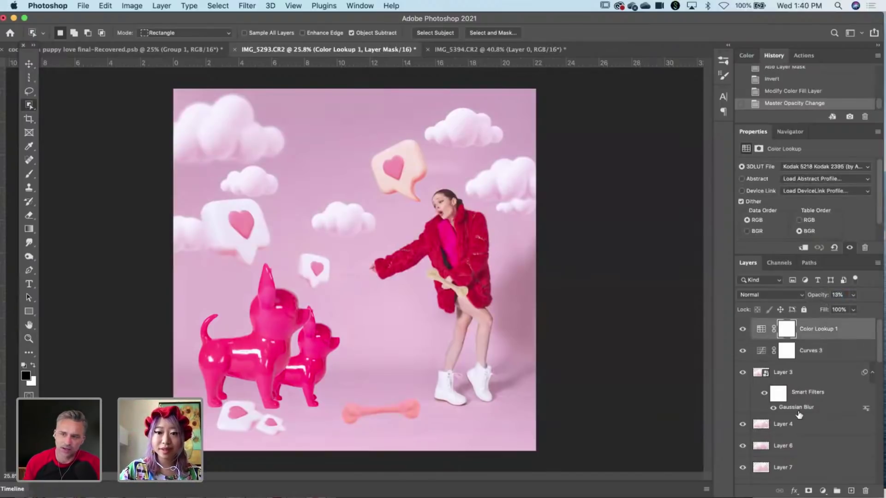
Nudge the highlight end of the Curves 3 Green channel slightly and switch the curve to the Blue channel.
scroll(799, 415, "down", 5)
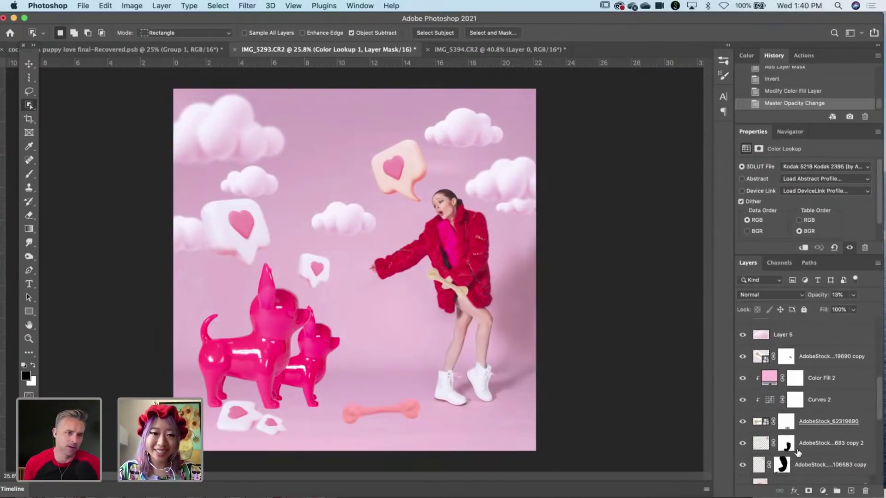
scroll(798, 454, "up", 5)
left_click(811, 356)
left_click(803, 180)
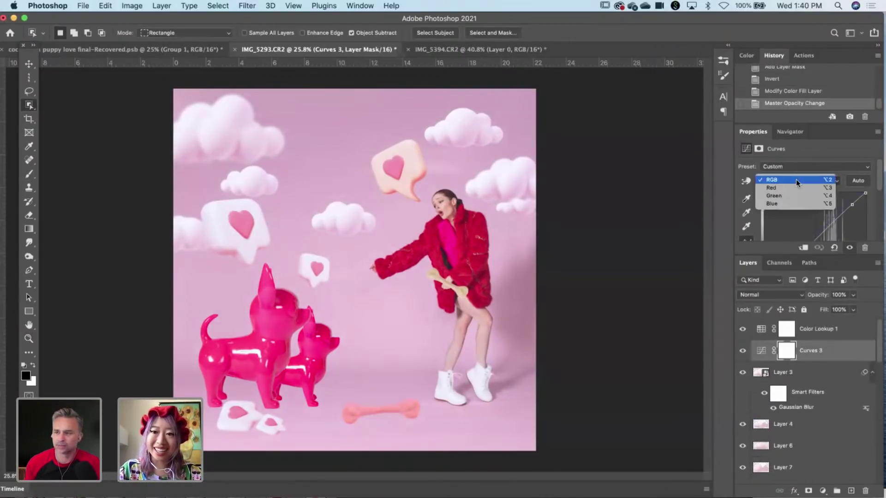
left_click(791, 196)
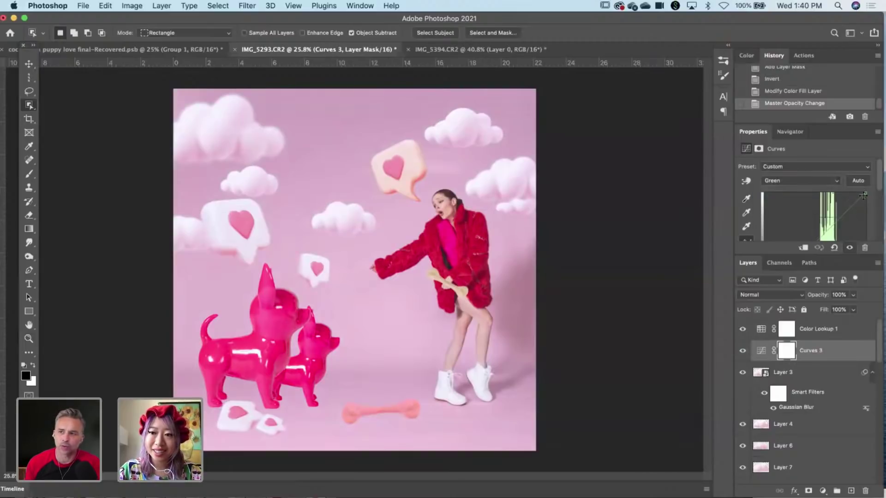
left_click_drag(870, 201, 870, 200)
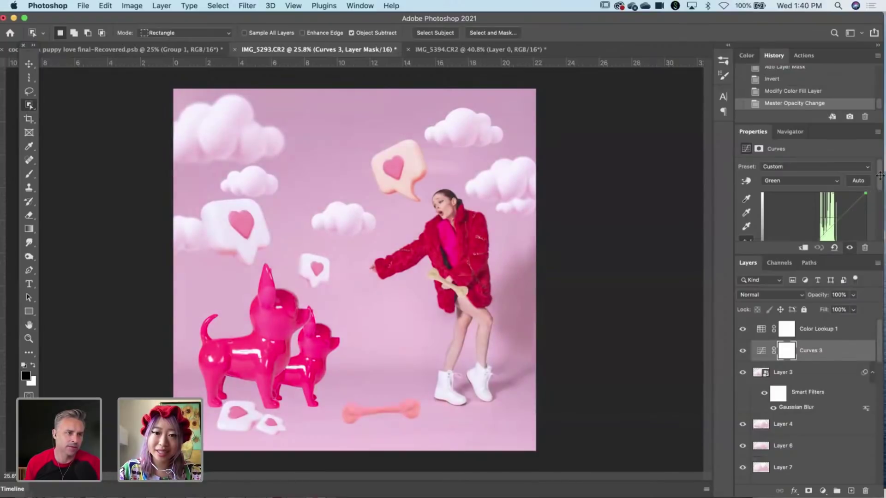
left_click(778, 180)
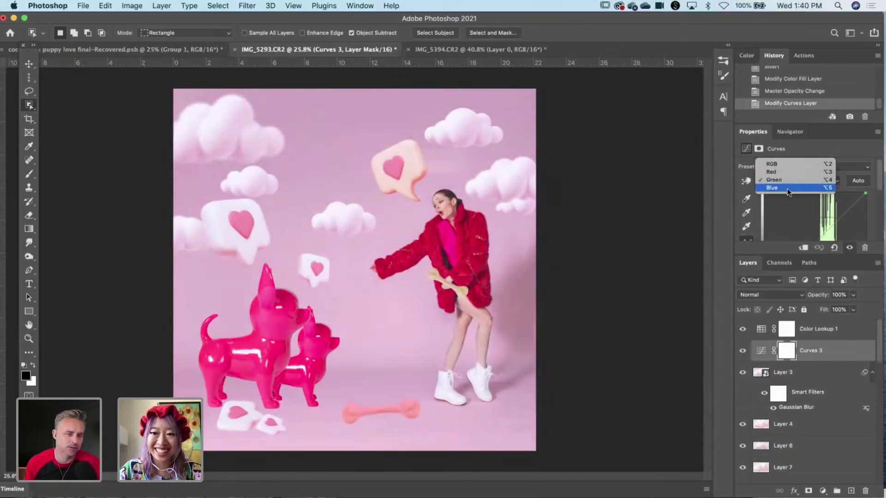
left_click(780, 188)
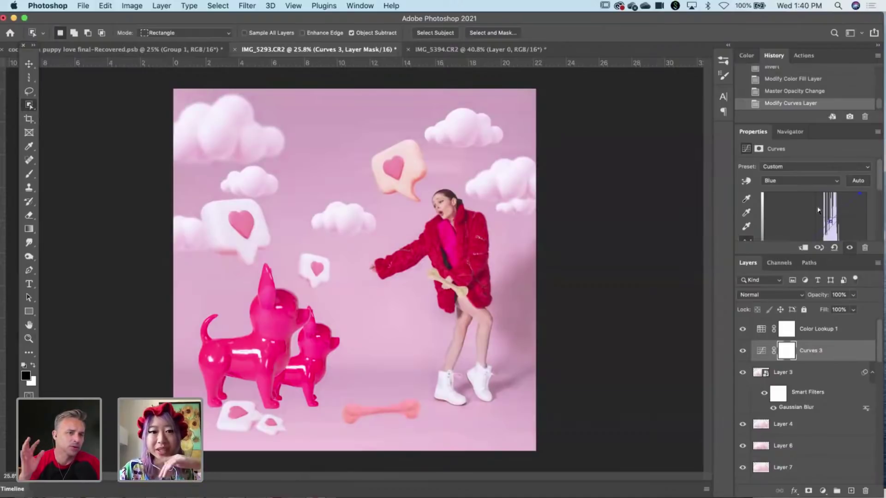
Duplicate the Color Fill 1 layer with its mask and set the copy's blend mode to Soft Light.
scroll(843, 412, "down", 10)
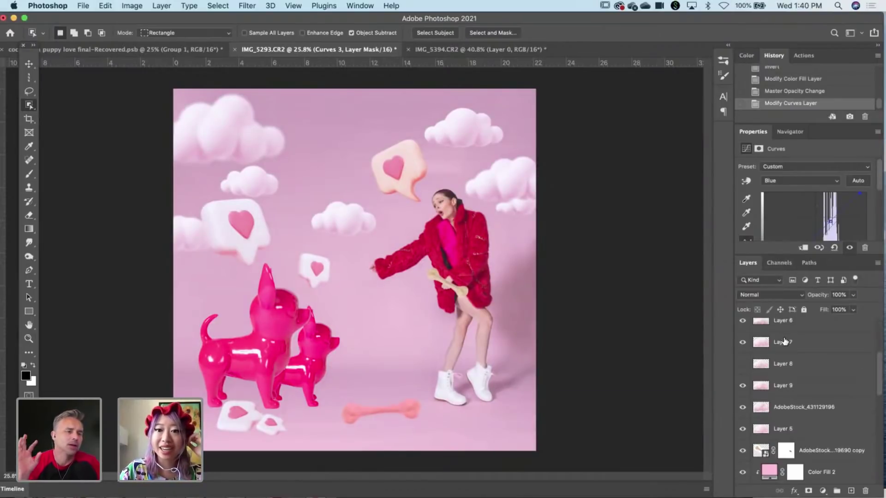
left_click(843, 412)
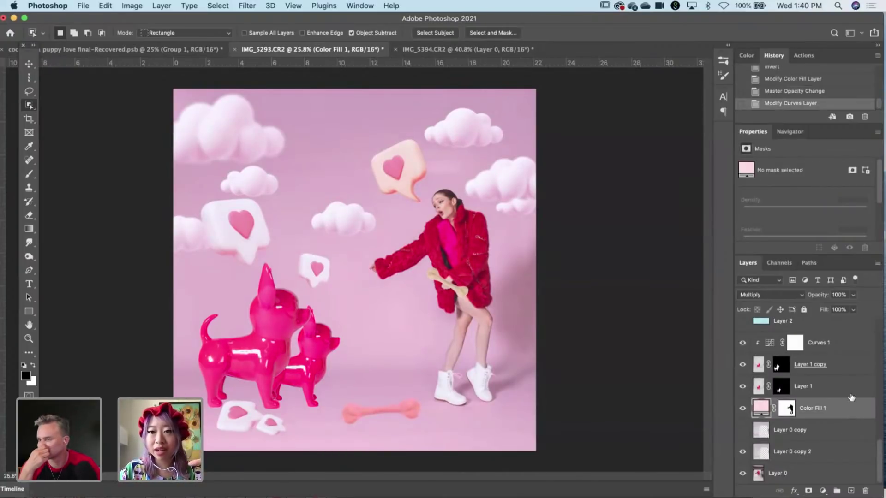
left_click_drag(857, 413, 851, 490)
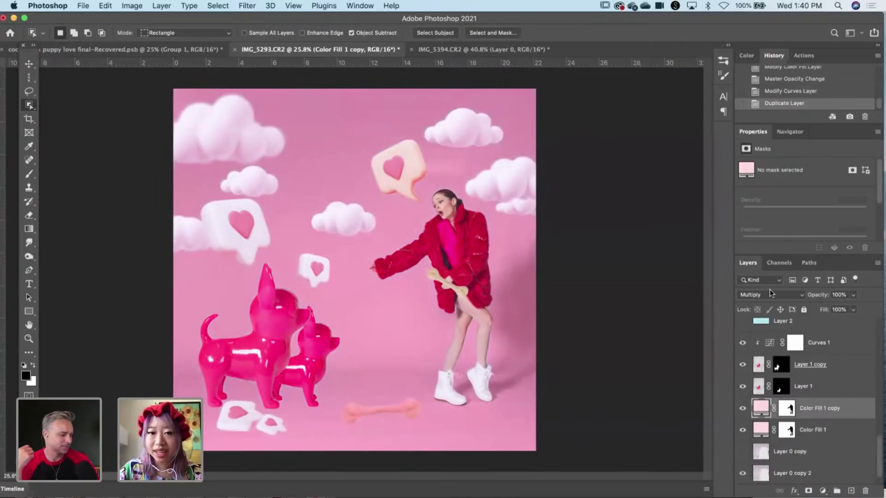
left_click(770, 294)
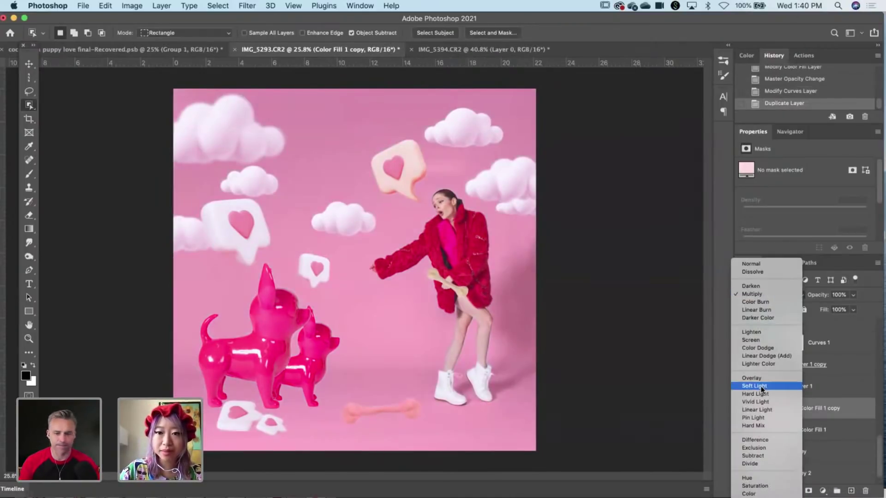
left_click(762, 390)
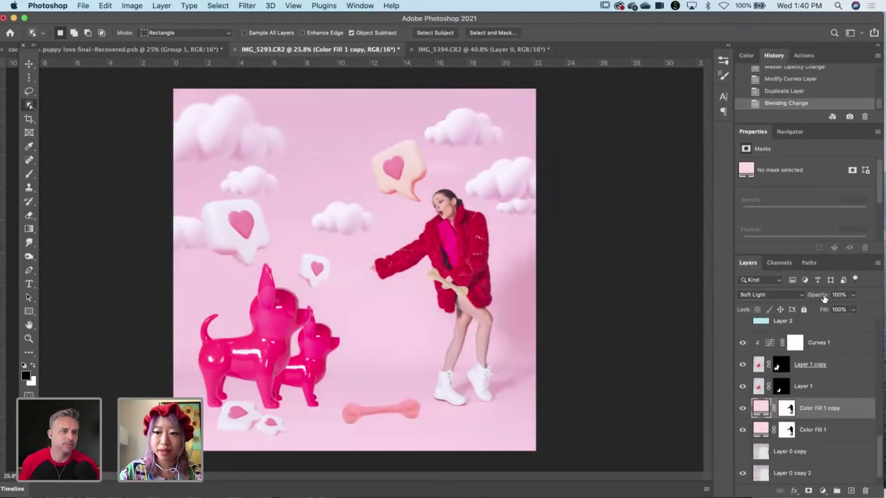
Reduce the opacity of Color Fill 1 copy to 36% and check the effect of the two pink fills.
left_click_drag(822, 298, 818, 299)
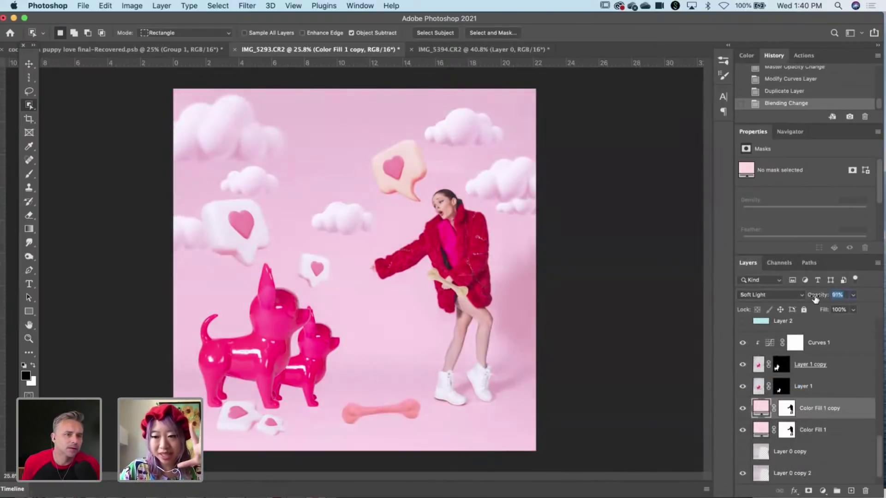
left_click_drag(815, 299, 814, 299)
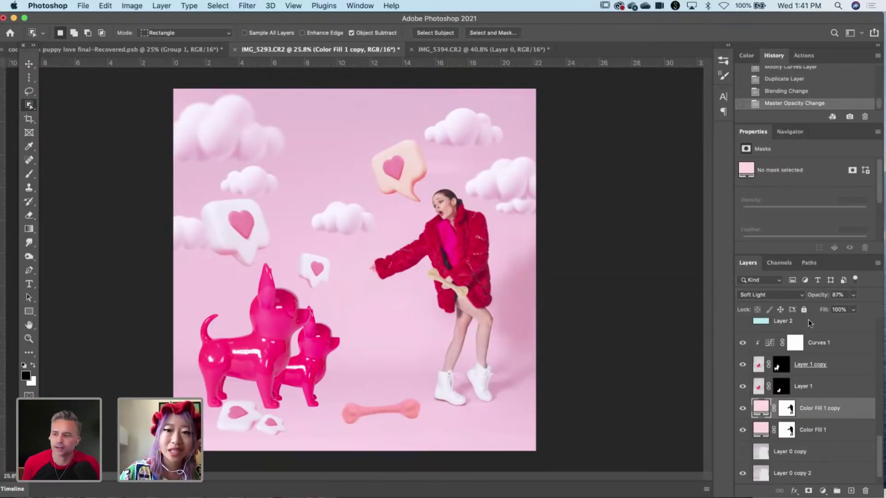
left_click_drag(814, 296, 806, 299)
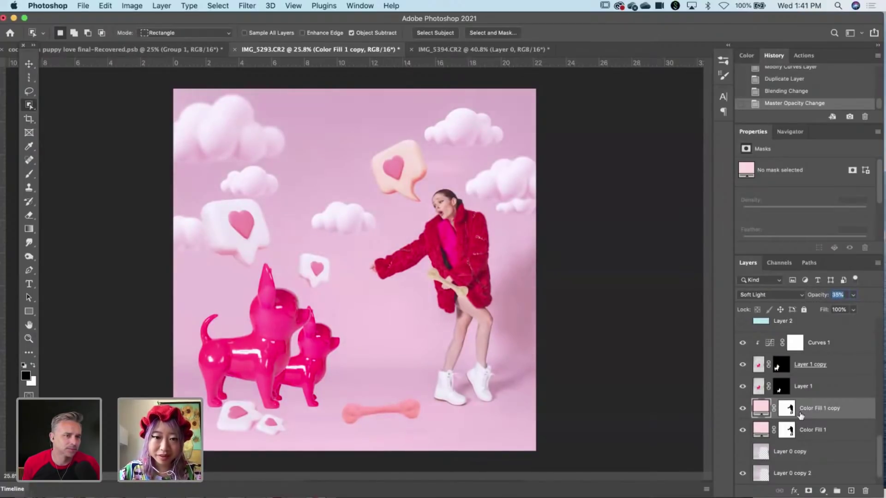
left_click(743, 430)
left_click(743, 408)
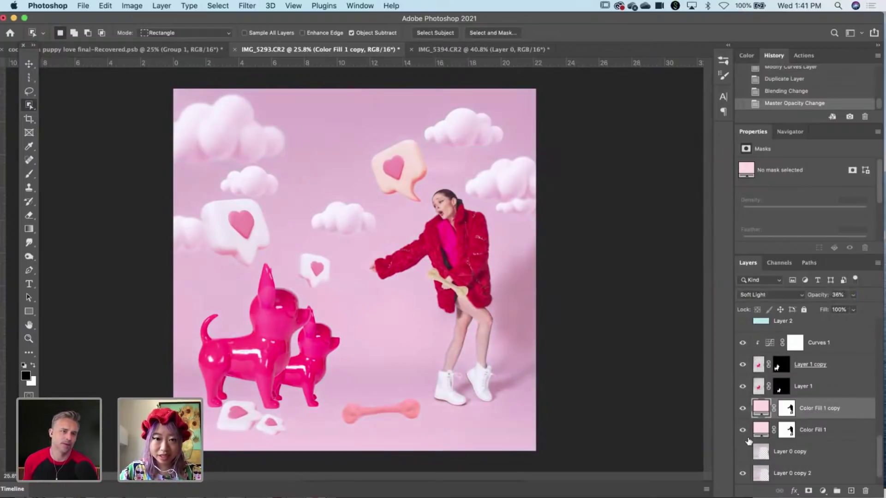
Locate the layer holding the two heart bubbles below the dogs and select Layer 10, directly beneath it.
scroll(789, 419, "up", 10)
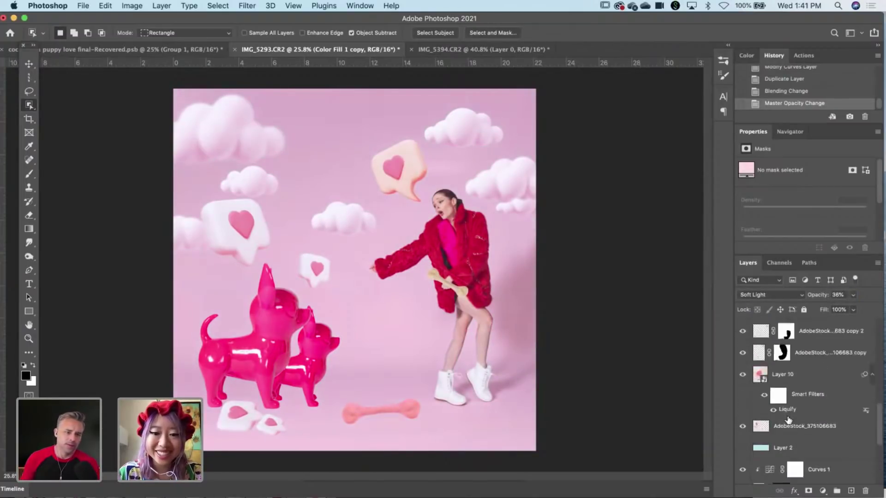
scroll(753, 416, "down", 3)
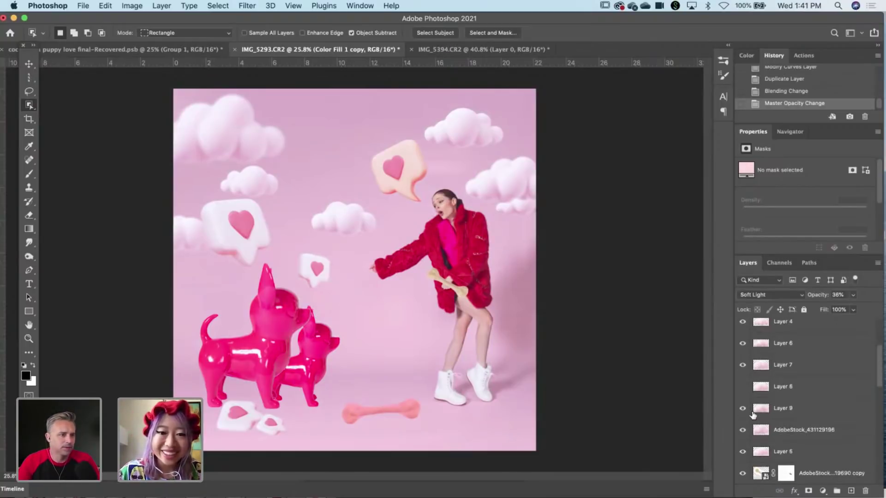
scroll(753, 416, "up", 2)
left_click(29, 64)
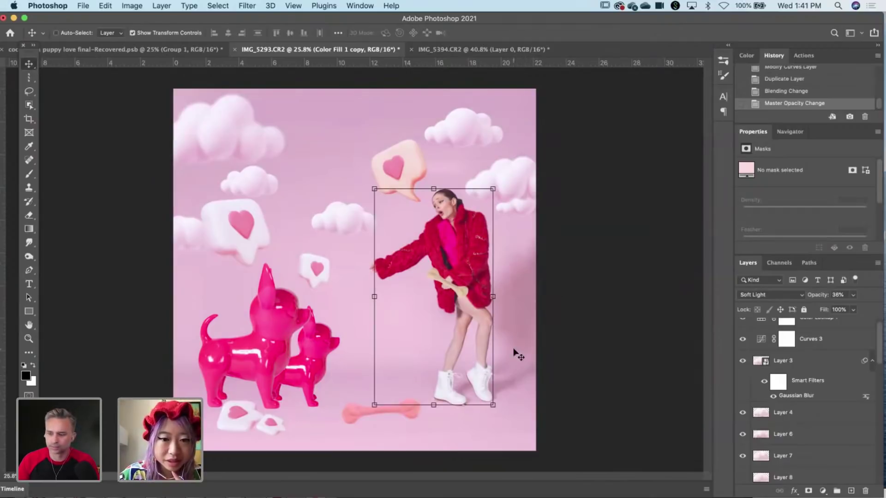
left_click(29, 78)
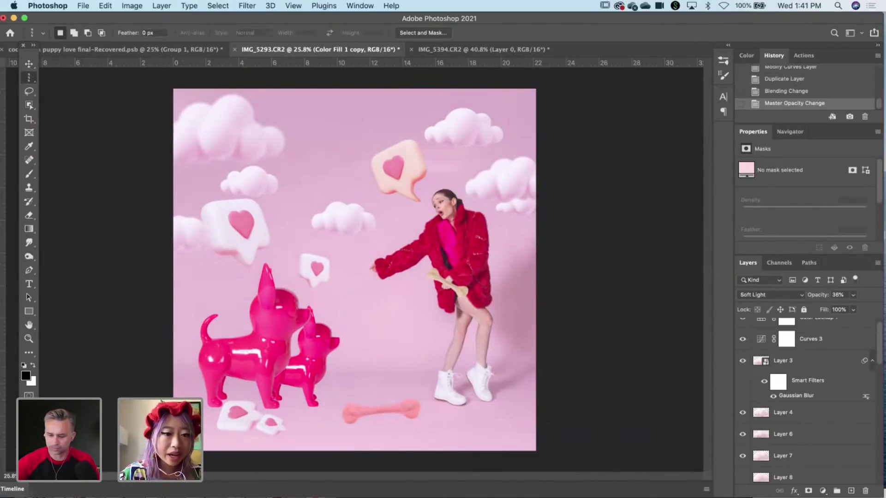
scroll(250, 449, "up", 6)
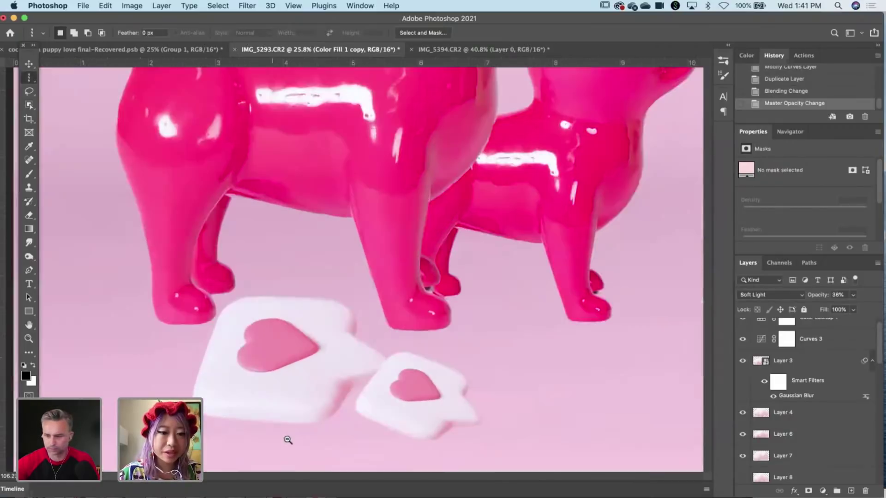
left_click(28, 65)
right_click(288, 369)
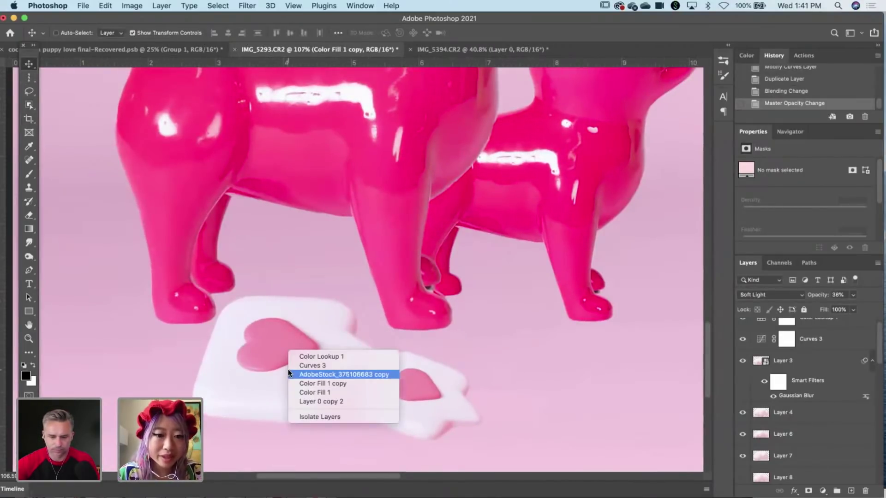
left_click(353, 376)
scroll(823, 458, "down", 4)
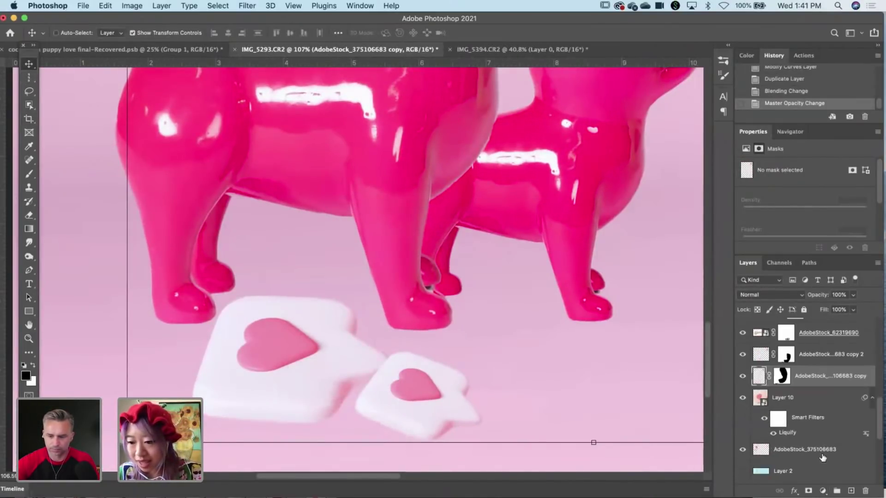
left_click(814, 408)
Add a Solid Color fill layer above Layer 10 in a dark greyish pink, 5b5252.
left_click(809, 491)
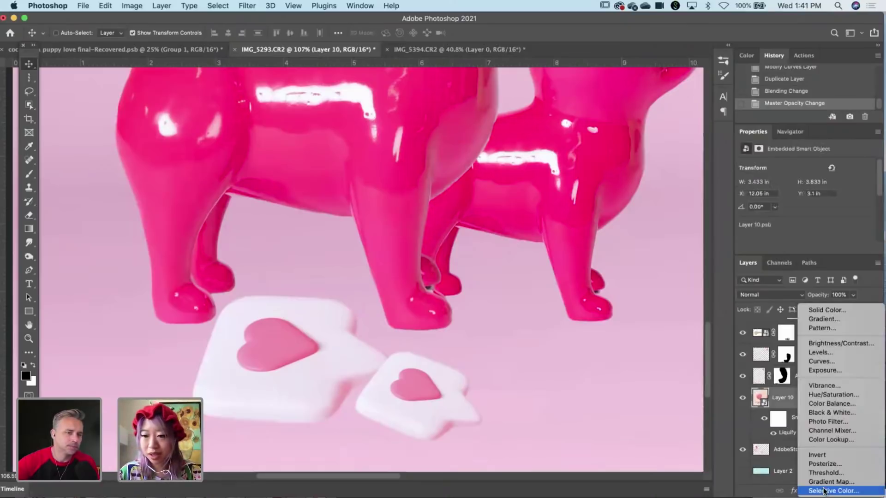
left_click(835, 311)
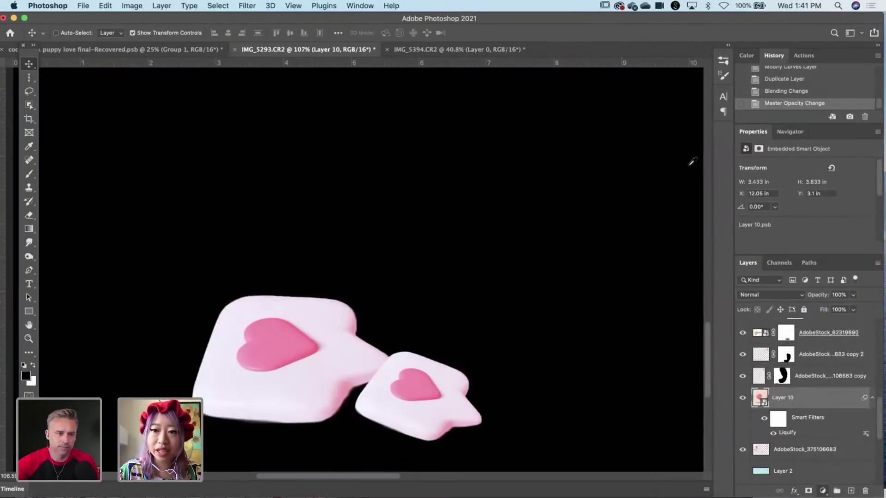
left_click_drag(756, 32, 783, 46)
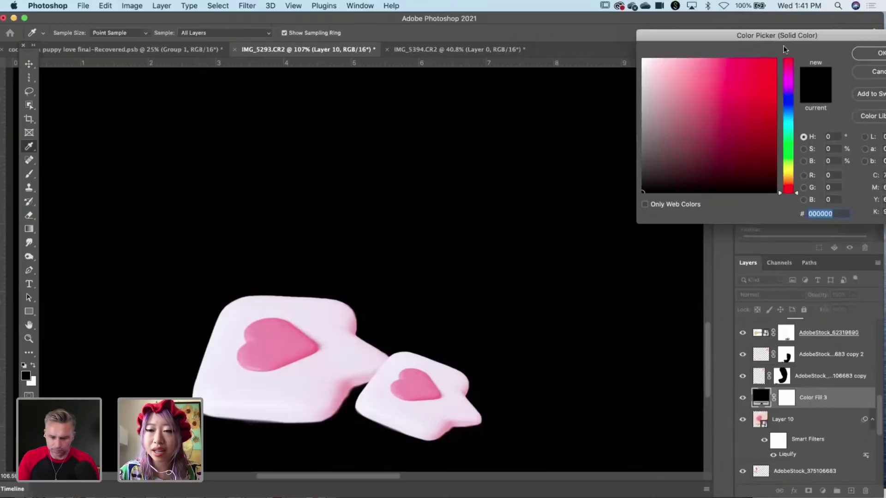
mouse_move(650, 64)
left_mouse_down()
mouse_move(633, 44)
mouse_move(663, 34)
mouse_move(672, 95)
mouse_move(661, 53)
left_mouse_up()
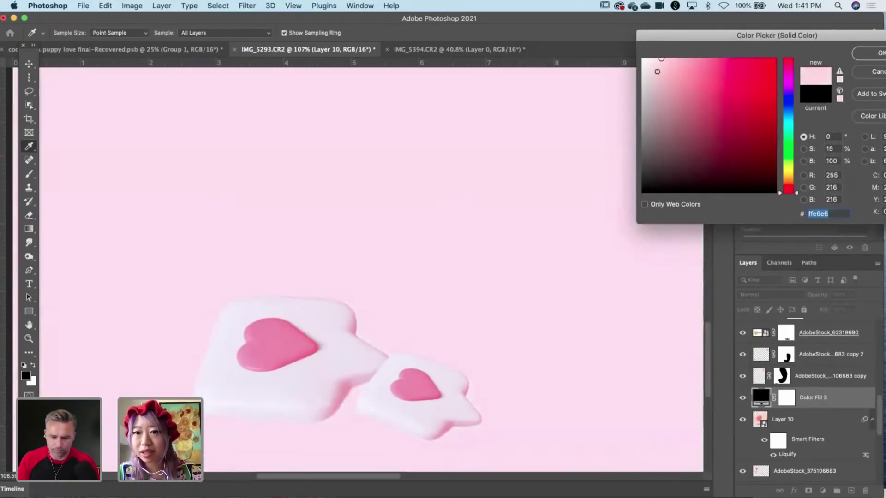
mouse_move(656, 113)
left_mouse_down()
mouse_move(663, 127)
mouse_move(651, 130)
mouse_move(656, 144)
left_mouse_up()
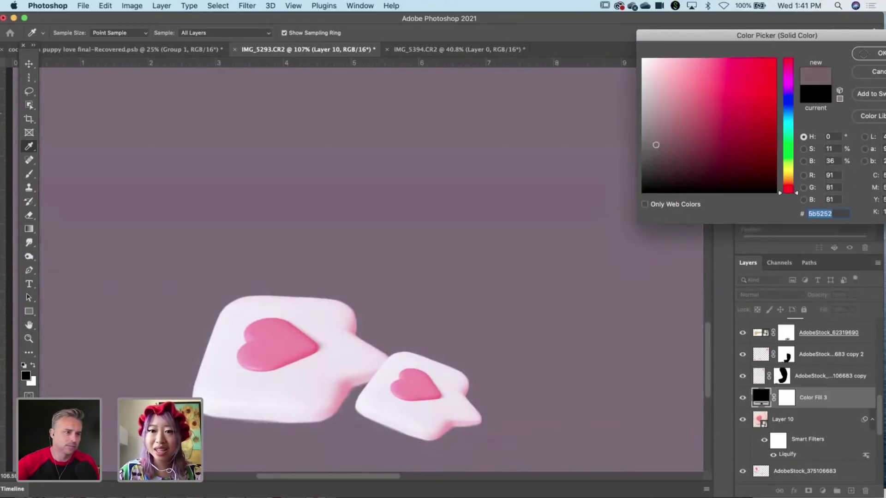
left_click(868, 53)
Set Color Fill 3 to Multiply, invert its layer mask to black and activate the Brush tool for painting on it.
left_click(759, 292)
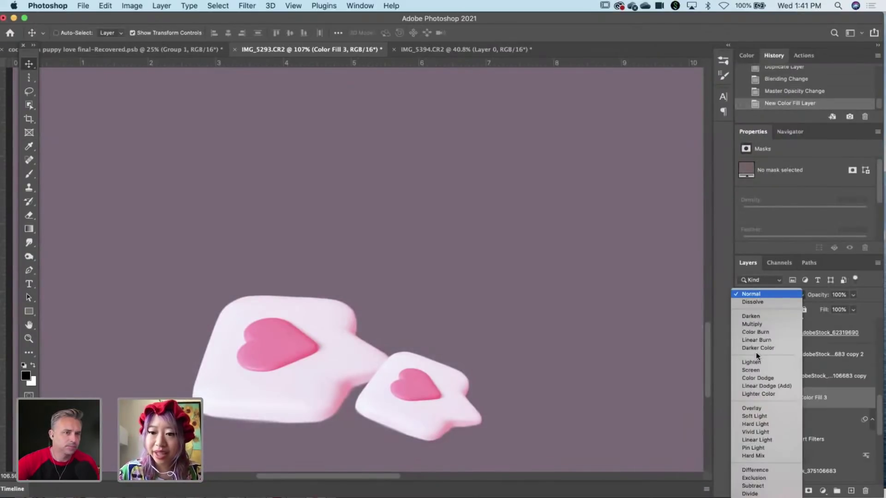
left_click(753, 325)
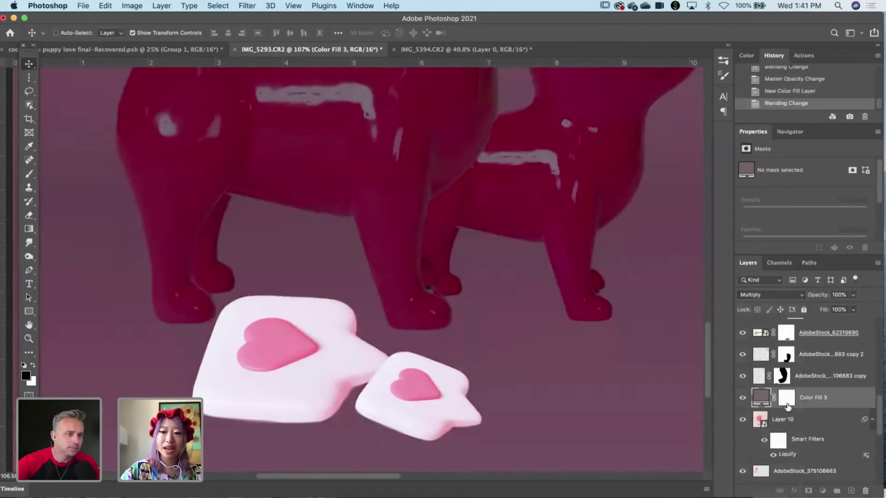
left_click(787, 400)
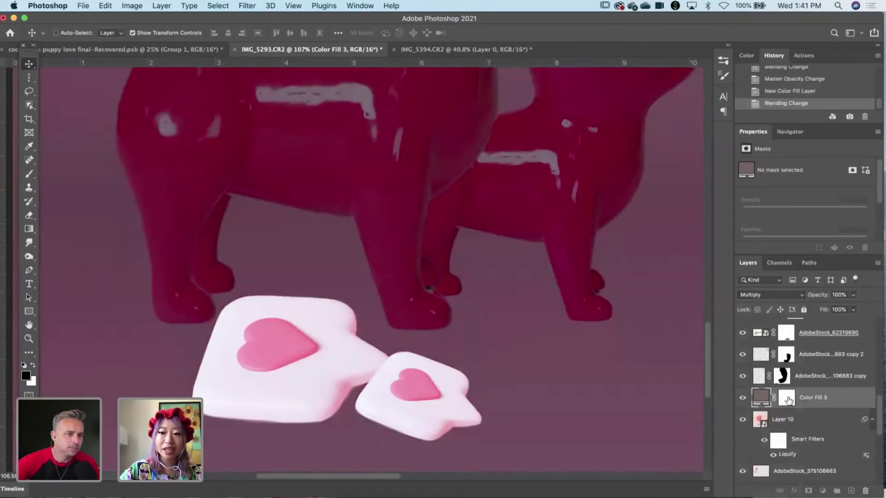
key("super+i")
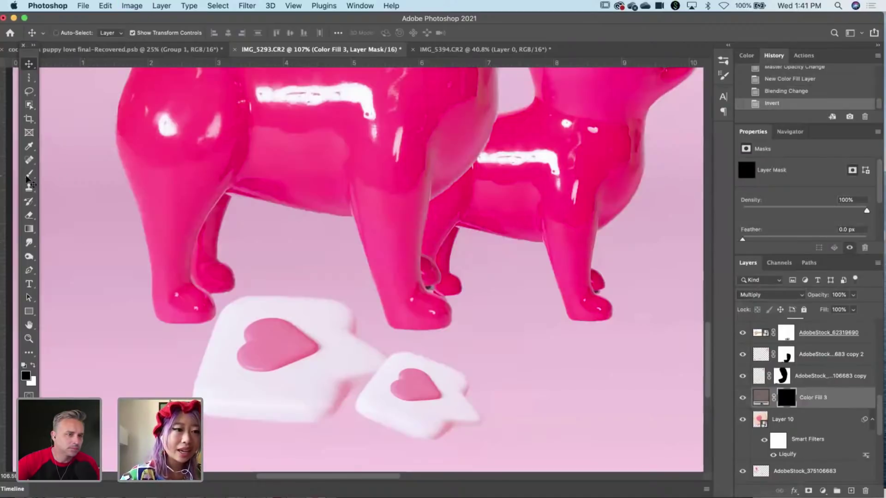
left_click(28, 175)
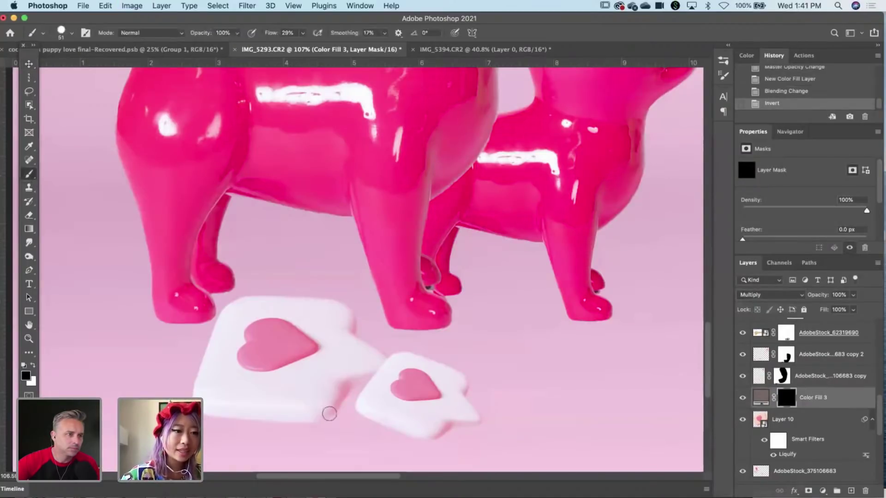
Paint a soft shadow beneath the large heart bubble on the Color Fill 3 mask, using a white 172 px brush at 21% flow.
scroll(337, 272, "down", 5)
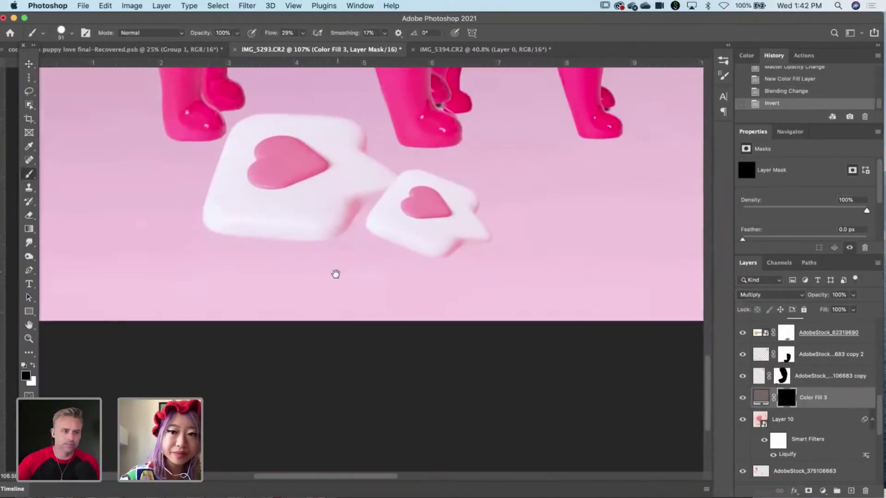
key("x")
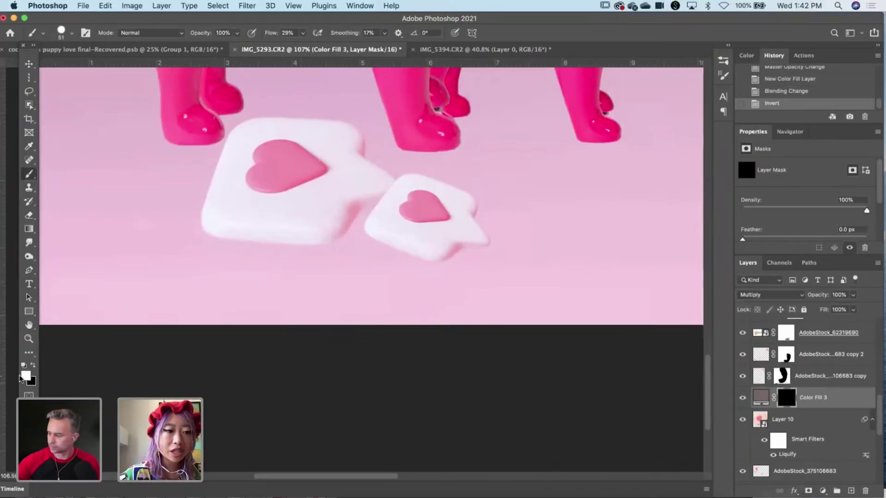
right_click(276, 167)
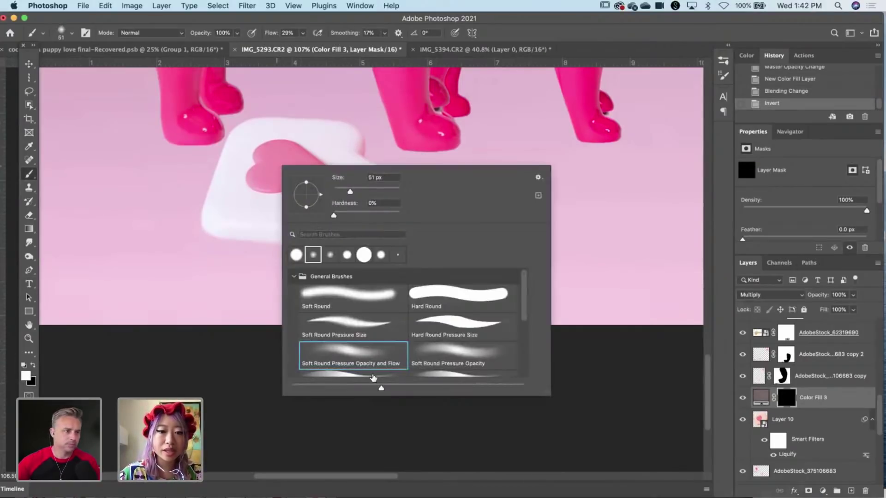
left_click_drag(354, 192, 364, 192)
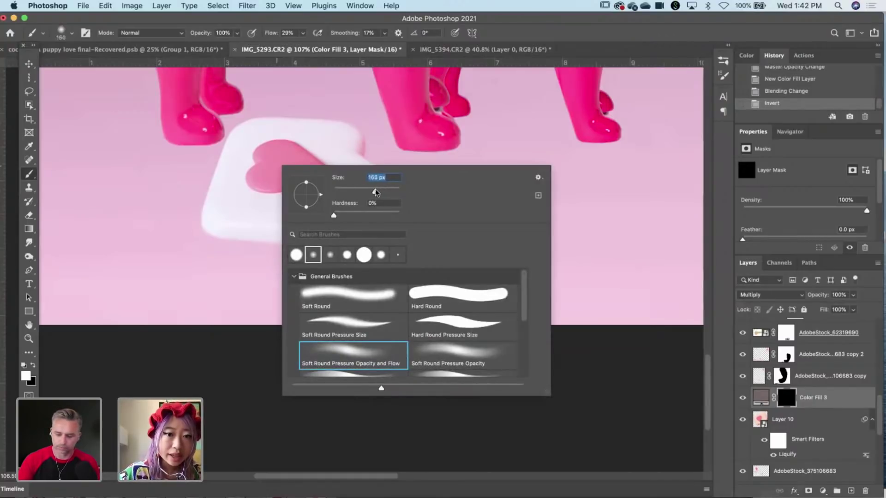
left_click(270, 37)
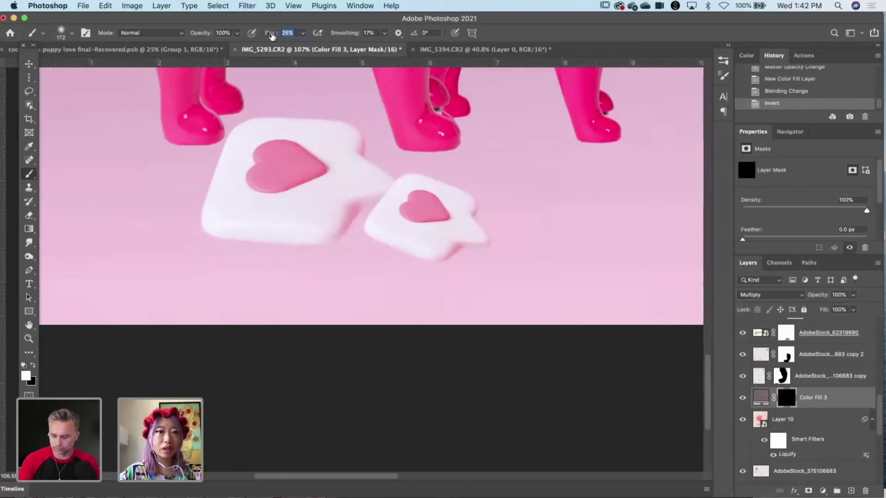
left_click_drag(271, 36, 269, 37)
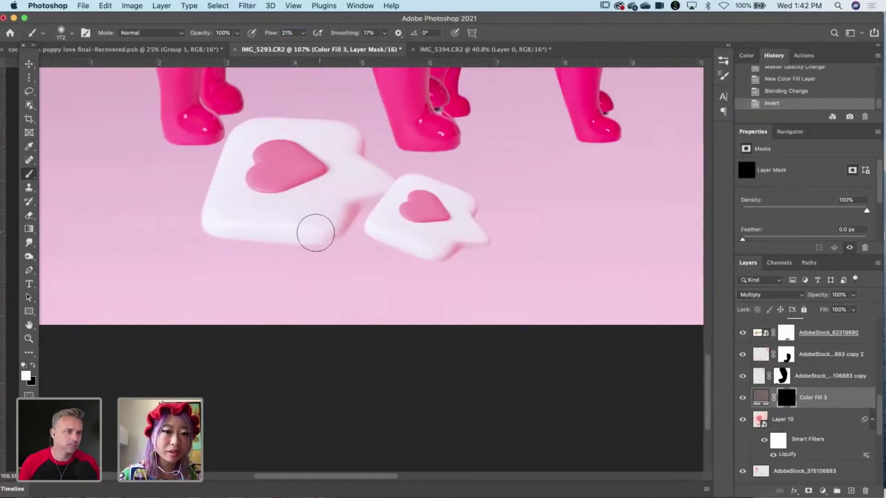
mouse_move(277, 229)
left_mouse_down()
mouse_move(318, 228)
mouse_move(252, 228)
mouse_move(333, 214)
mouse_move(298, 218)
left_mouse_up()
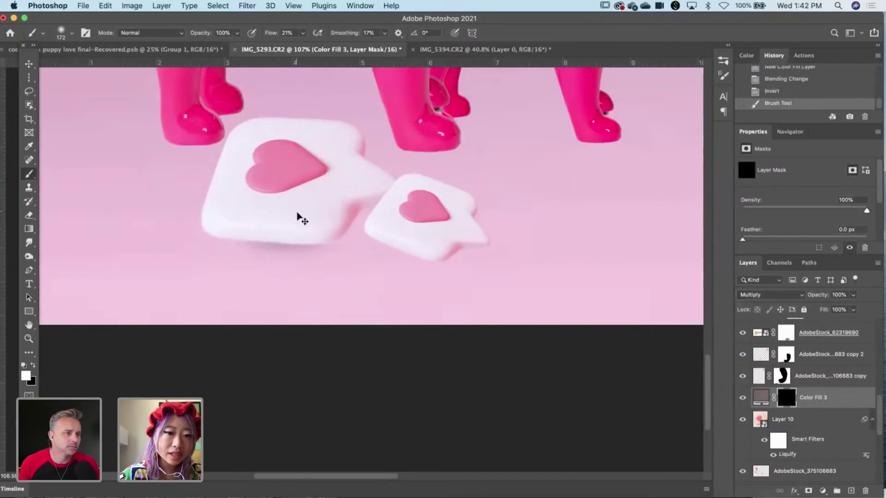
key("super+z")
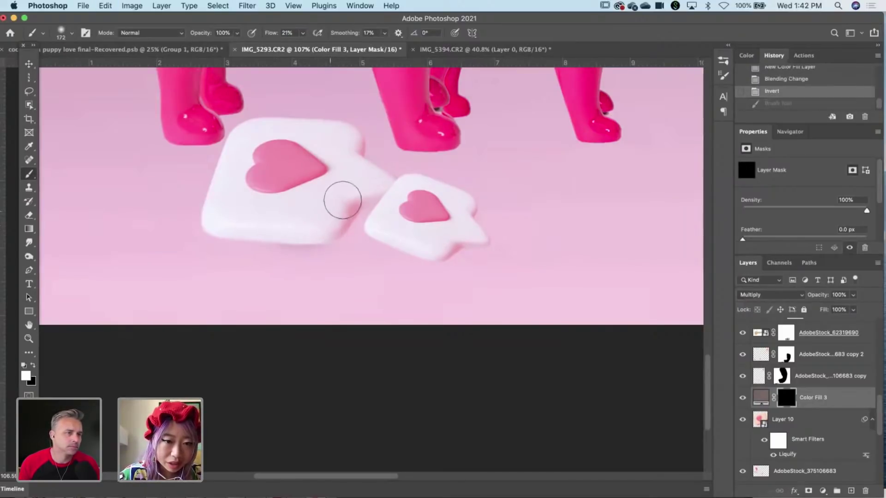
mouse_move(348, 208)
left_mouse_down()
mouse_move(348, 195)
mouse_move(374, 195)
left_mouse_up()
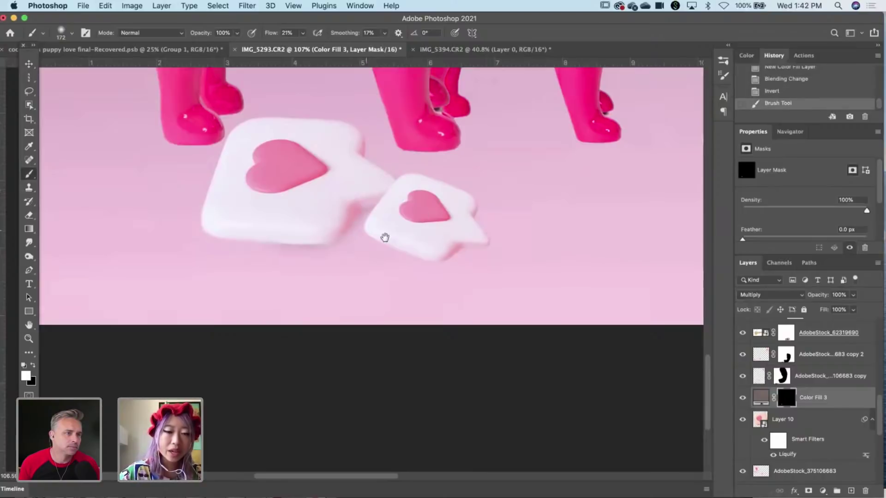
Examine the shadows around the model's white boots as a reference for the bubble shadows.
left_click_drag(213, 305, 175, 312)
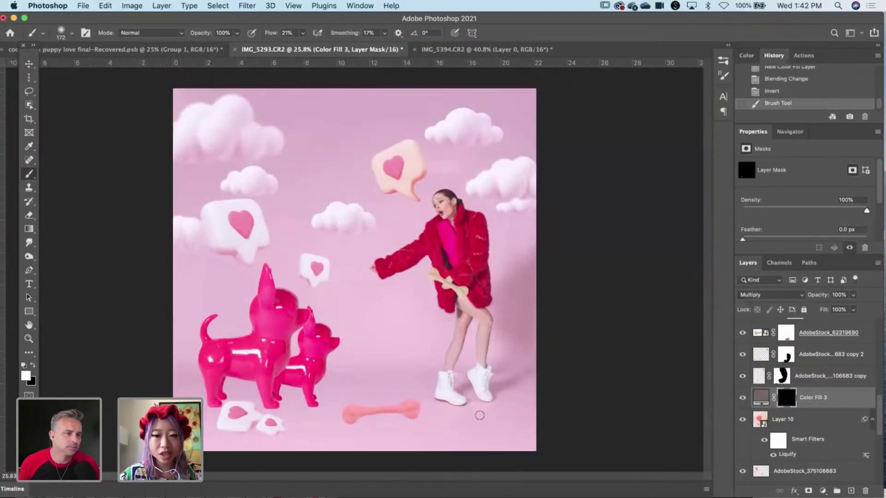
left_click_drag(460, 413, 530, 417)
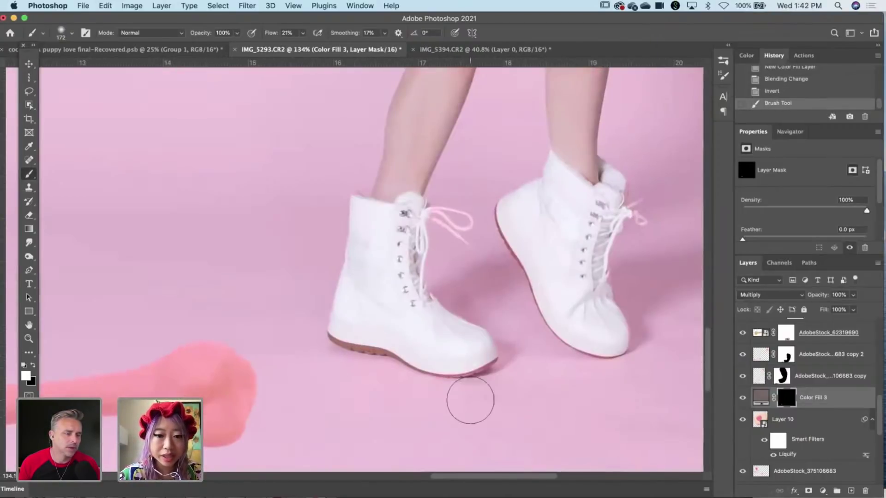
left_click_drag(476, 380, 435, 380)
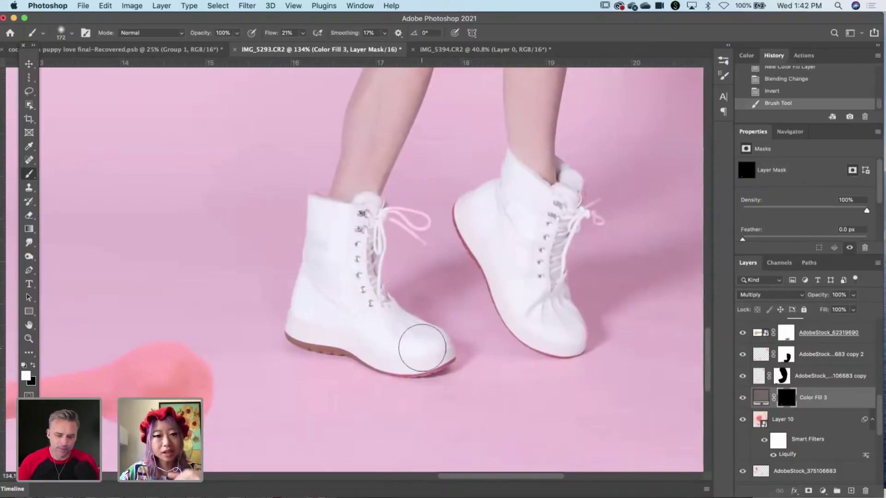
mouse_move(327, 336)
left_mouse_down()
mouse_move(313, 356)
mouse_move(449, 363)
left_mouse_up()
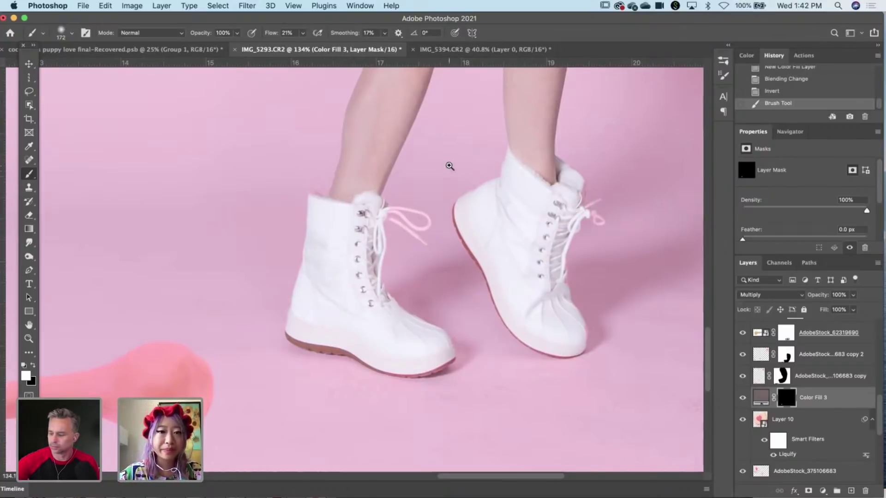
left_click_drag(450, 166, 399, 186)
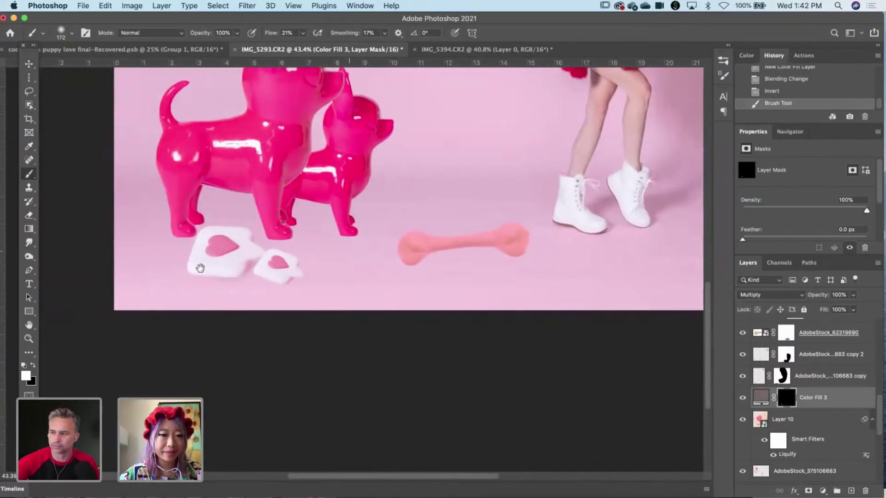
Build up the shadow along the large bubble's lower edge and around its tail with a 220 px white brush.
mouse_move(203, 267)
left_mouse_down()
mouse_move(266, 267)
mouse_move(259, 263)
left_mouse_up()
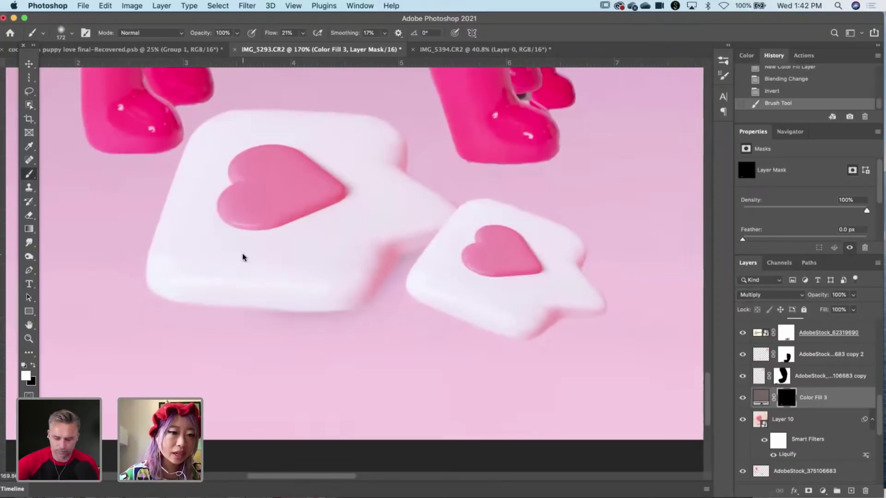
right_click(245, 256)
left_click_drag(350, 284, 353, 284)
left_click(274, 224)
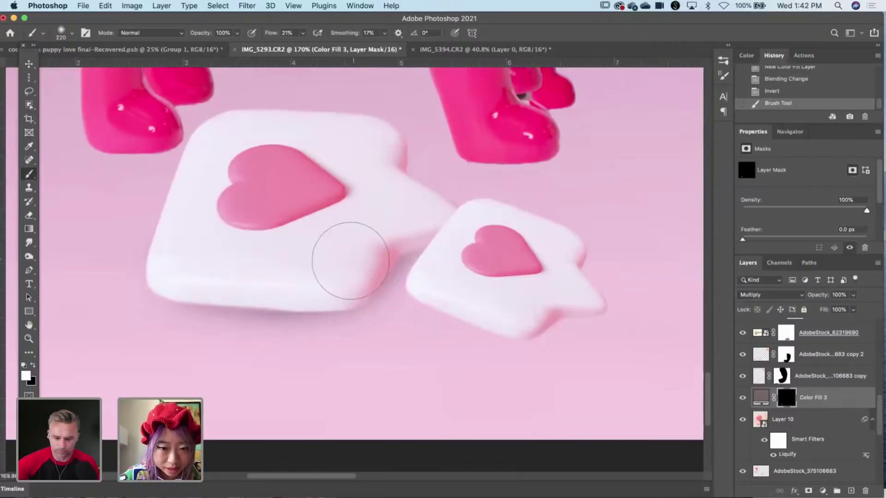
mouse_move(404, 209)
left_mouse_down()
mouse_move(383, 227)
mouse_move(425, 224)
mouse_move(370, 217)
mouse_move(365, 250)
left_mouse_up()
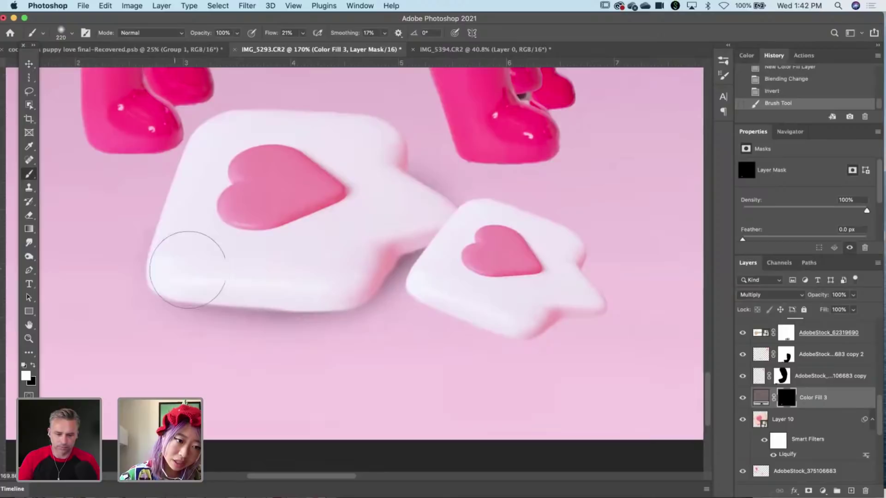
left_click_drag(184, 253, 187, 257)
Paint black on the mask to trim stray shadow beside the large bubble and below the small one.
key("x")
mouse_move(131, 173)
left_mouse_down()
mouse_move(122, 168)
mouse_move(103, 267)
left_mouse_up()
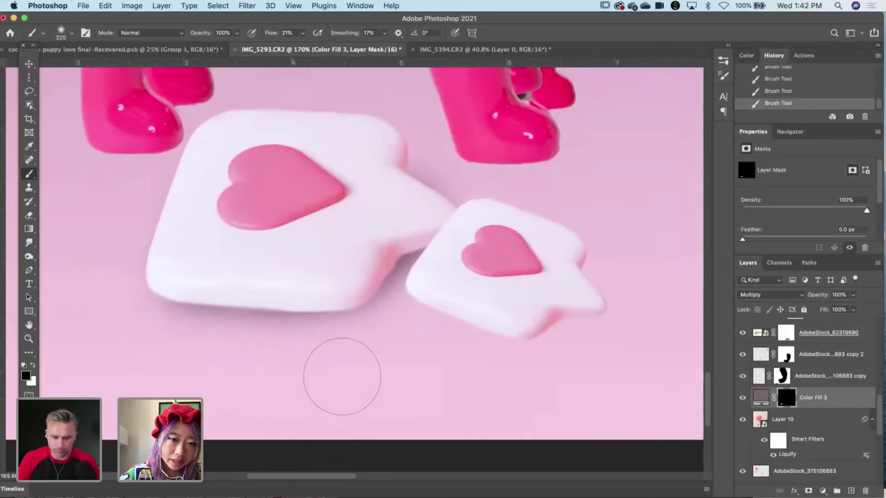
mouse_move(463, 345)
left_mouse_down()
mouse_move(437, 289)
mouse_move(429, 310)
mouse_move(446, 322)
mouse_move(439, 326)
left_mouse_up()
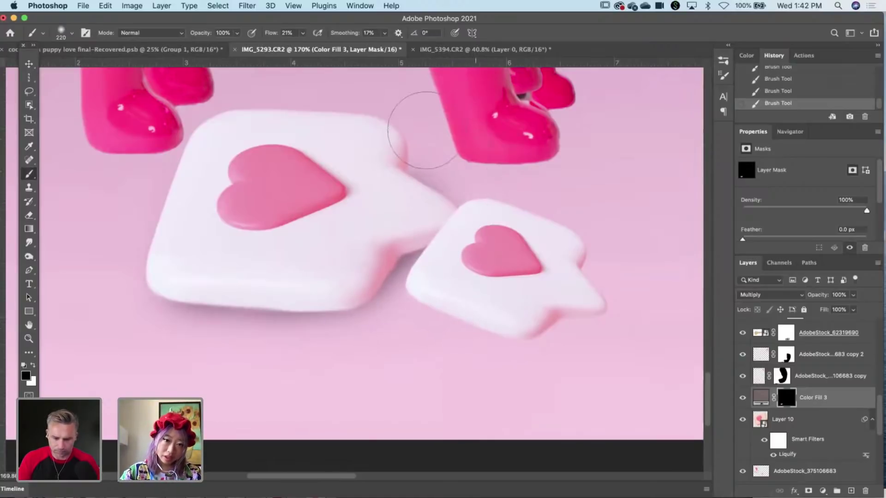
Paint a broader, softer shadow under the large bubble with a white 412 px brush.
key("x")
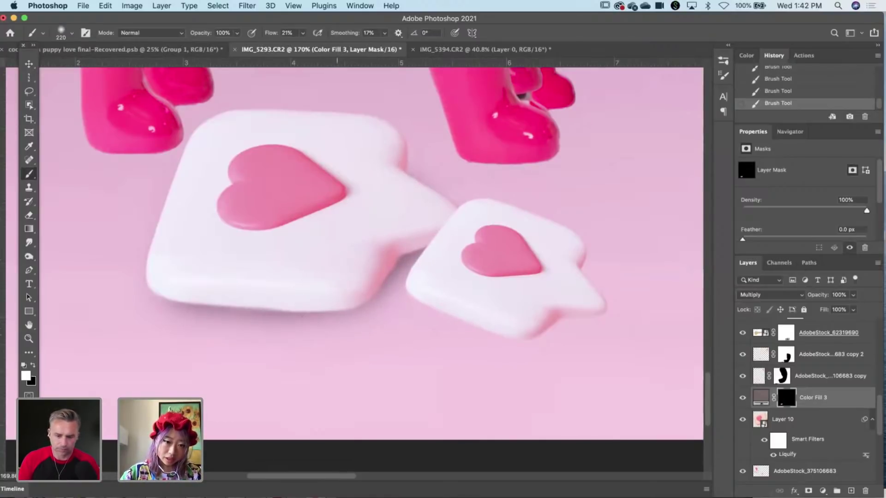
right_click(344, 301)
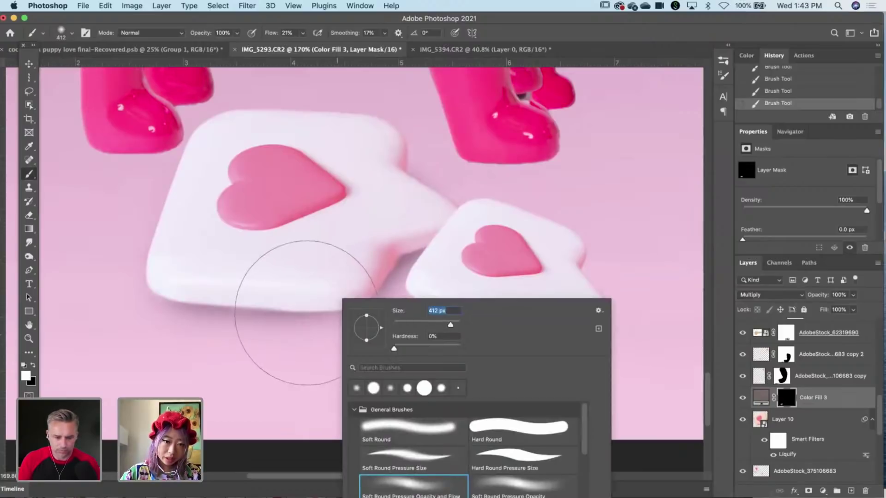
left_click(289, 286)
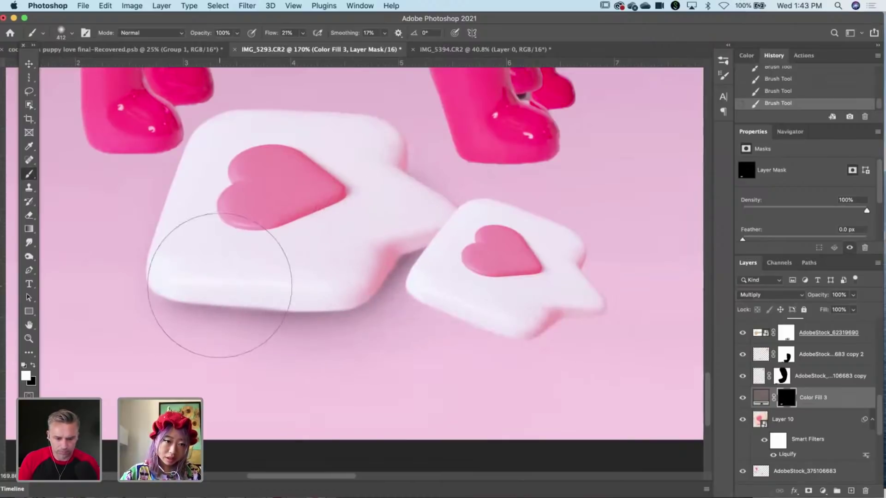
Change the Color Fill 3 shadow color to dusty pink, b38787.
left_click(758, 399)
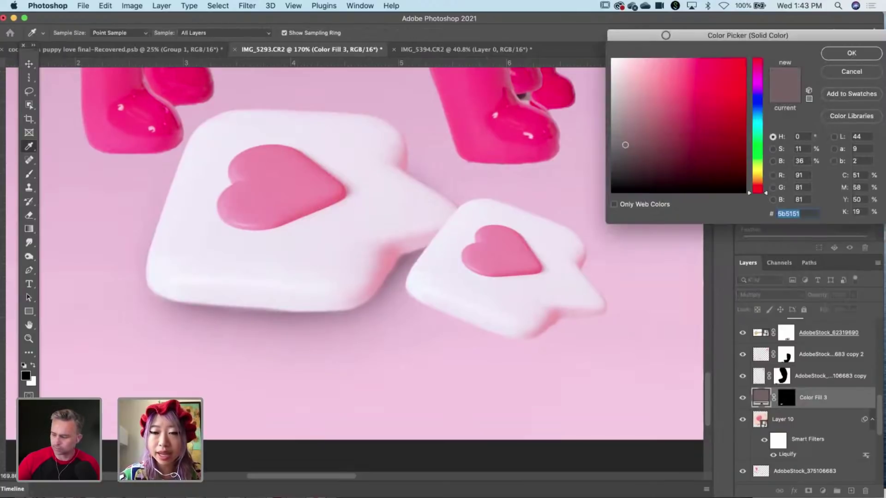
left_click_drag(665, 33, 767, 30)
left_click(754, 142)
mouse_move(754, 141)
left_mouse_down()
mouse_move(751, 92)
mouse_move(762, 81)
mouse_move(746, 93)
left_mouse_up()
left_click_drag(761, 32, 569, 32)
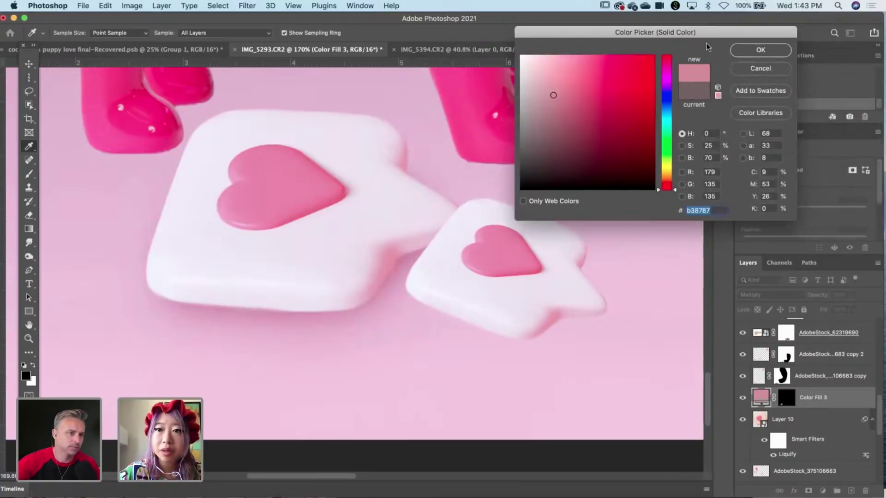
left_click(757, 50)
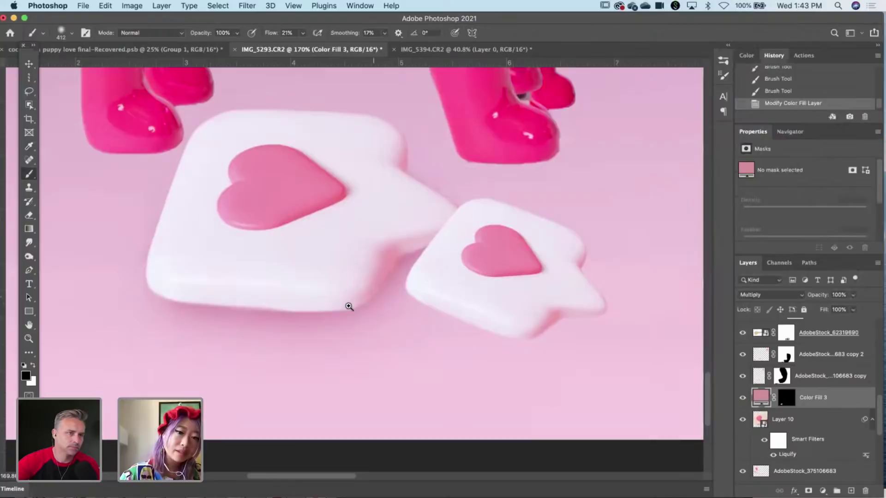
left_click_drag(350, 307, 350, 331)
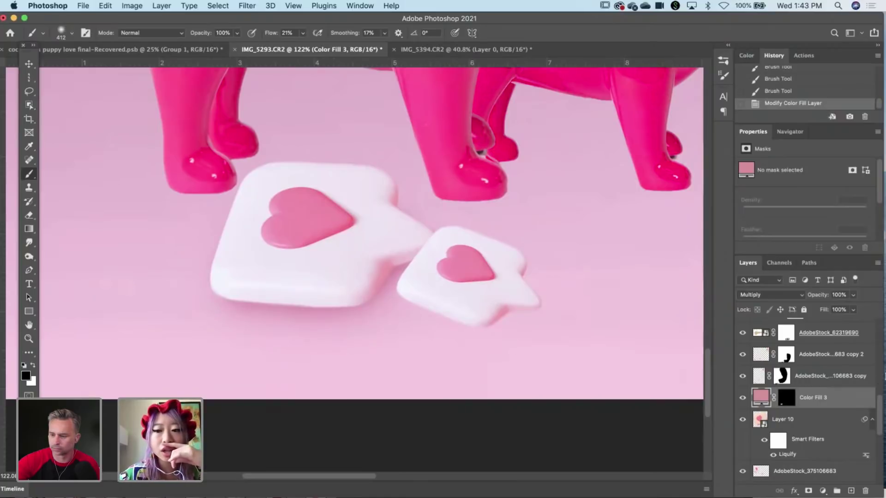
left_click(826, 383)
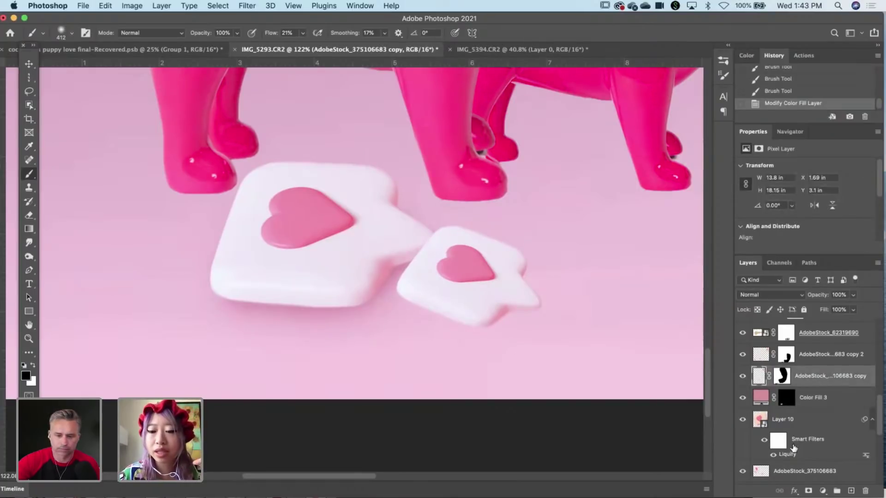
scroll(830, 395, "down", 1)
scroll(830, 394, "down", 1)
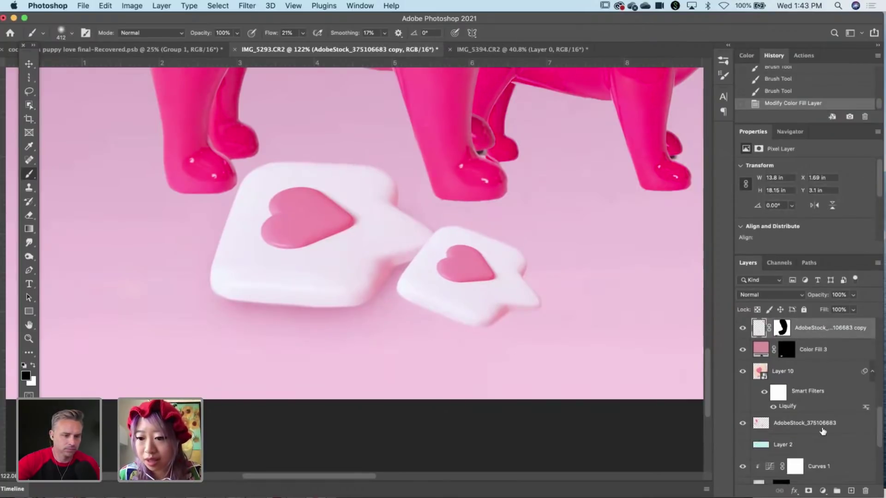
scroll(823, 431, "down", 5)
scroll(773, 366, "down", 1)
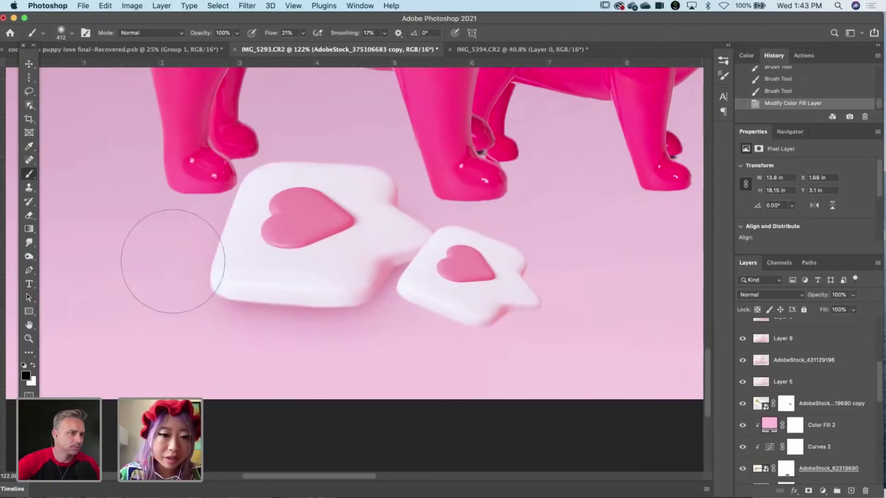
key("v")
scroll(813, 406, "down", 1)
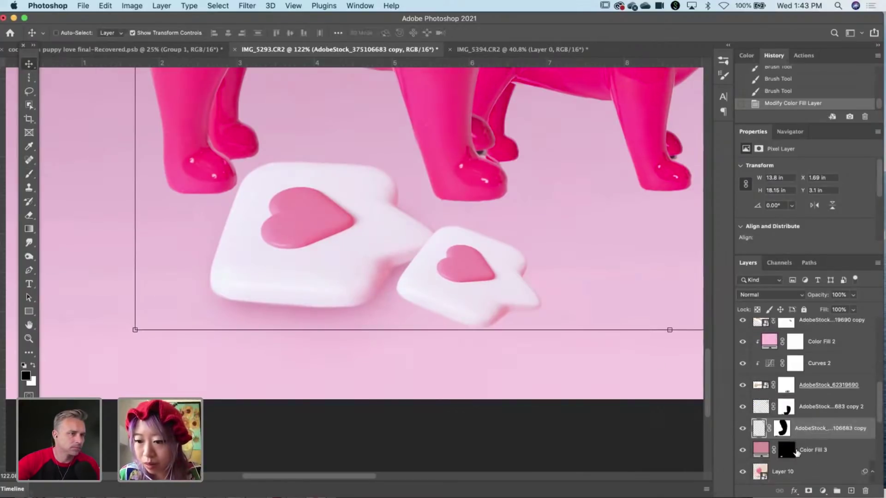
Select the Color Fill 3 layer mask and fade the shadow below the large bubble with a black 412 px brush.
left_click(786, 450)
left_click(30, 174)
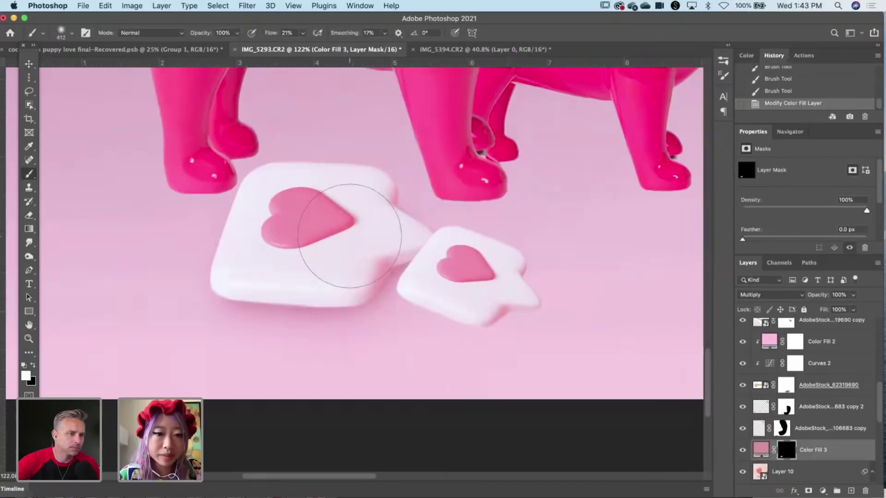
key("x")
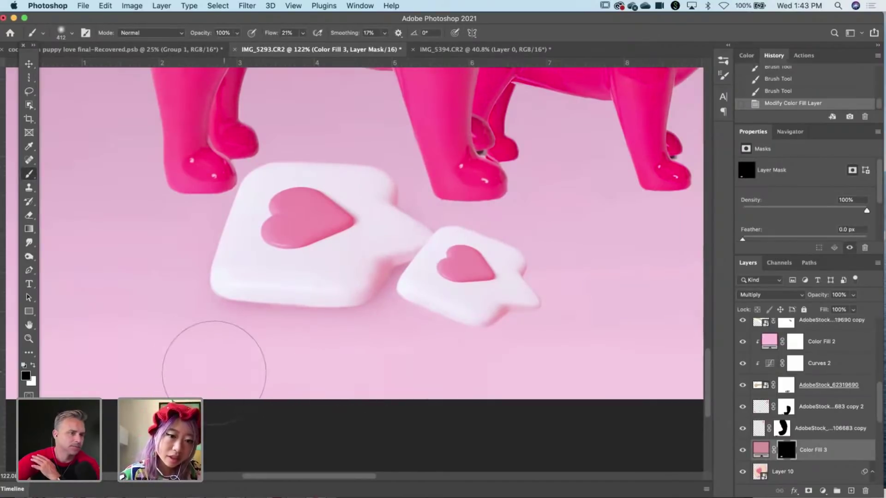
Set the brush size to 236 px and paint white on the Color Fill 3 mask along the large bubble's lower edge and inner corner.
key("x")
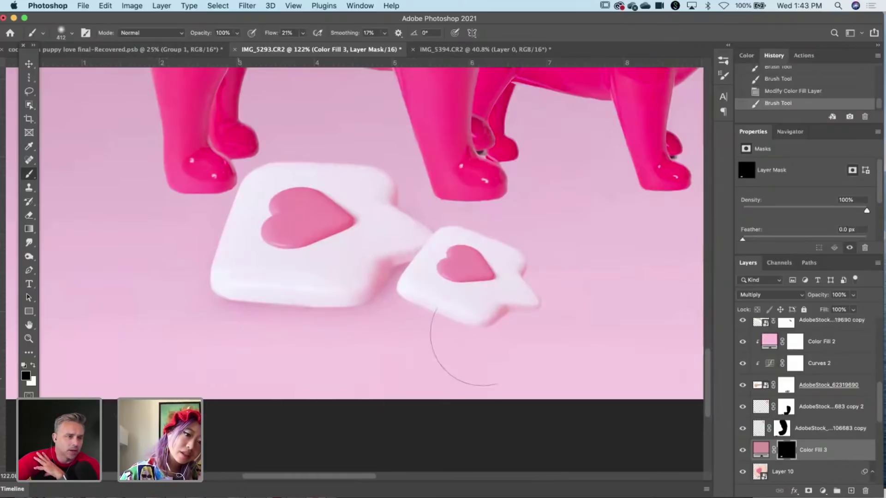
left_click_drag(468, 311, 483, 331)
right_click(487, 333)
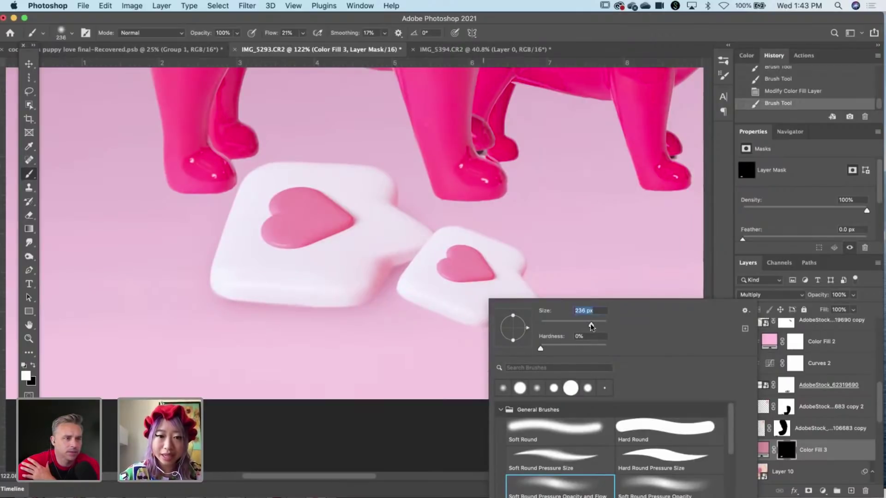
key("Escape")
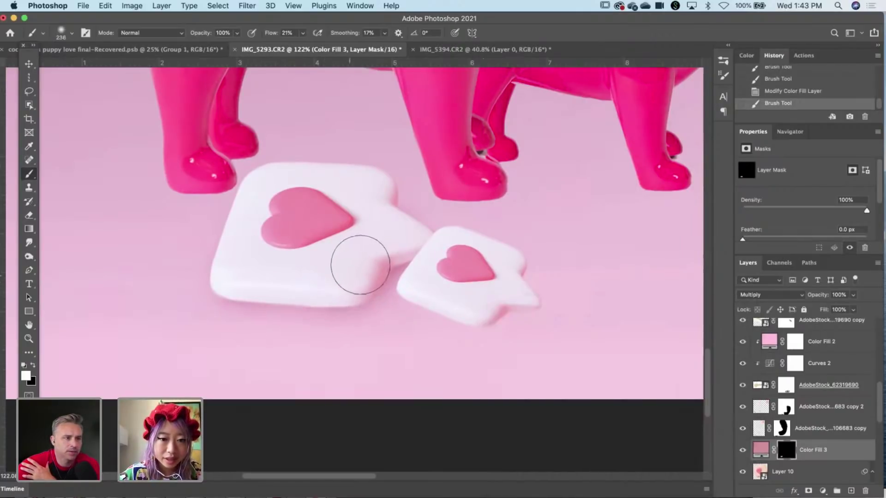
left_click_drag(360, 265, 378, 258)
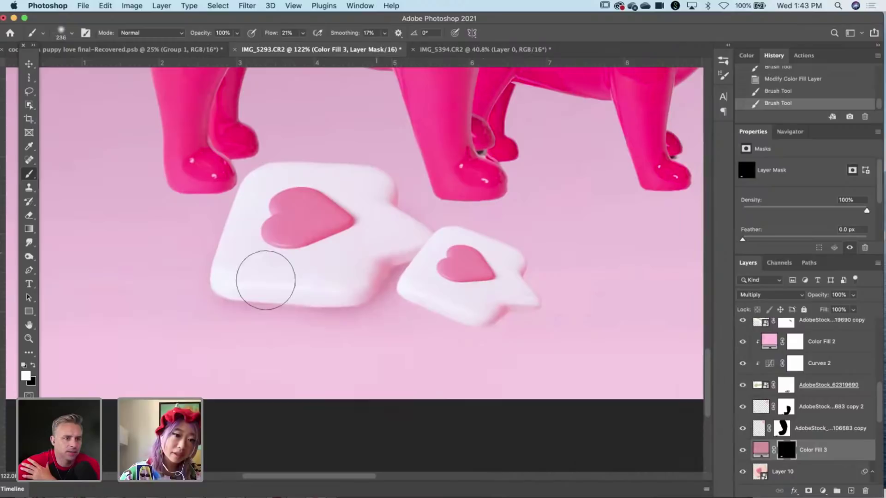
left_click_drag(266, 280, 337, 277)
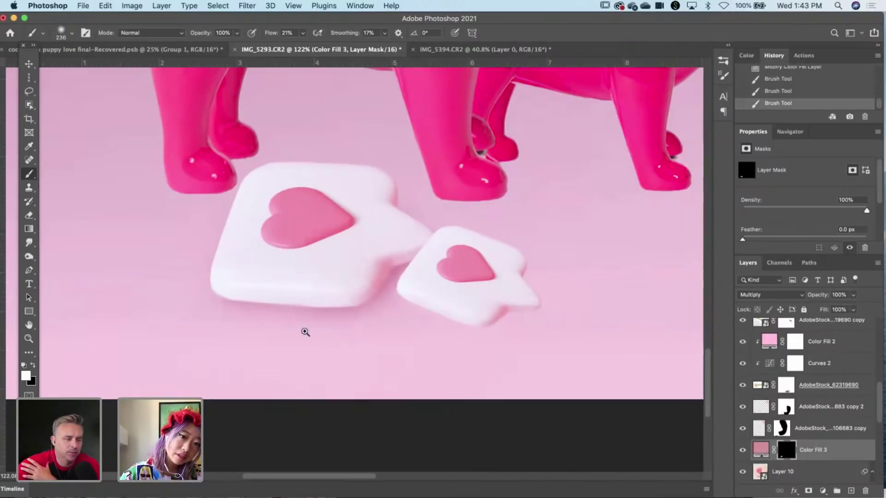
Try painting a white shadow stroke around the large bubble near the dogs' feet, and undo it.
left_click_drag(342, 358, 282, 367)
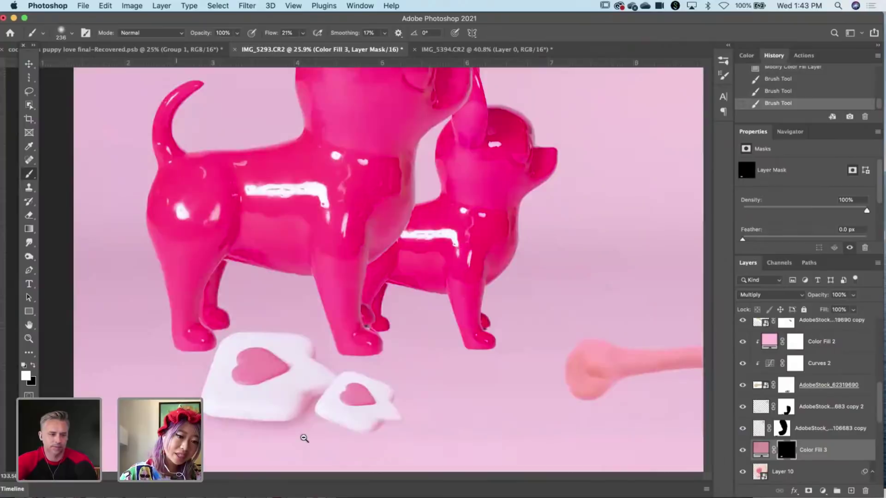
mouse_move(224, 439)
left_mouse_down()
mouse_move(303, 439)
mouse_move(218, 376)
mouse_move(376, 323)
mouse_move(288, 328)
left_mouse_up()
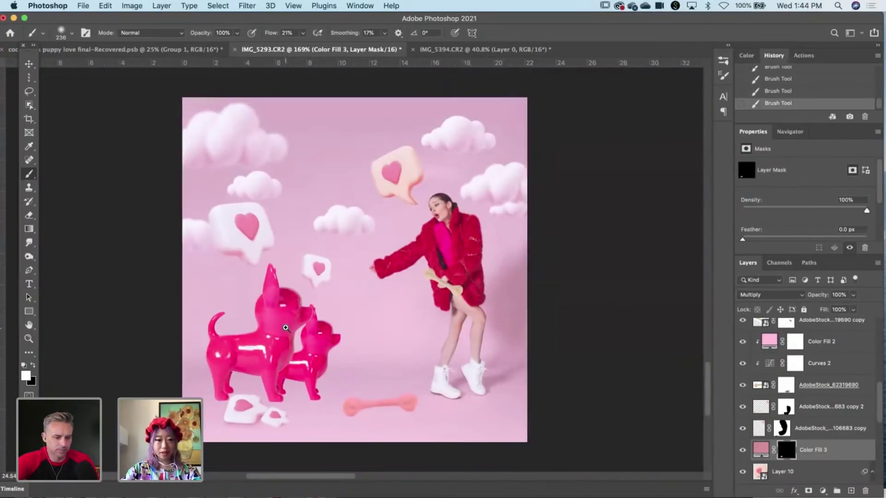
left_click_drag(234, 418, 277, 415)
key("x")
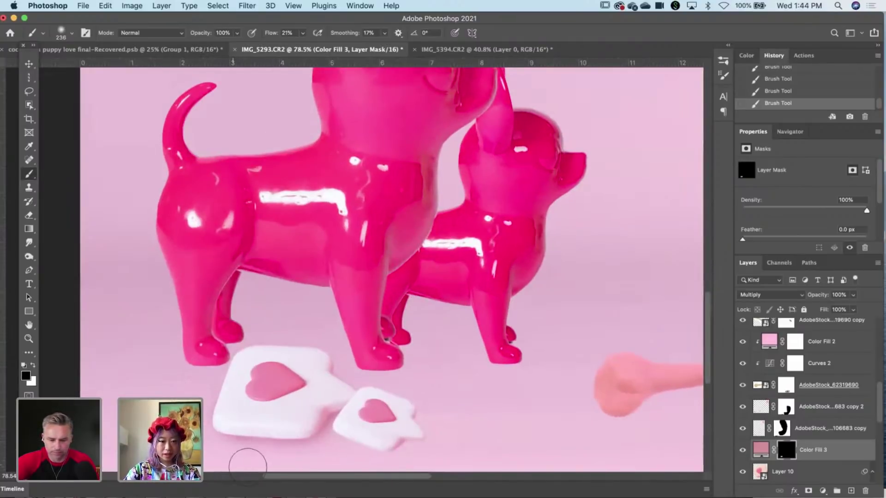
left_click_drag(275, 321, 247, 329)
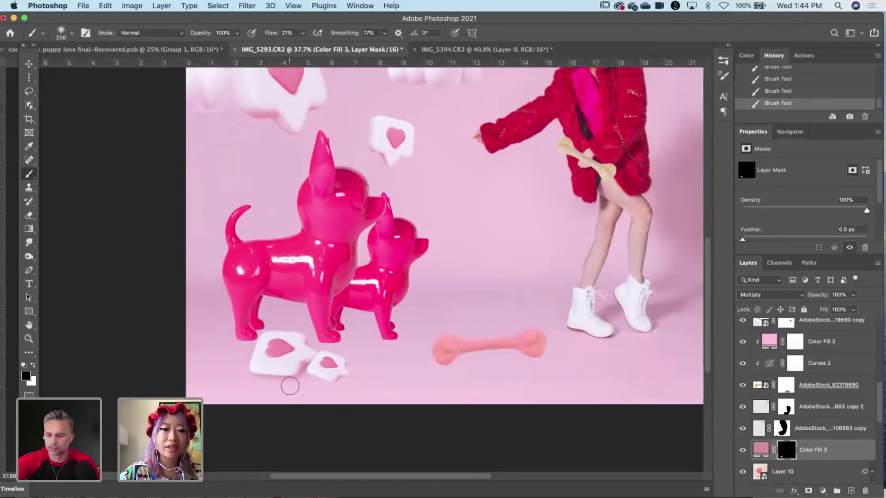
key("x")
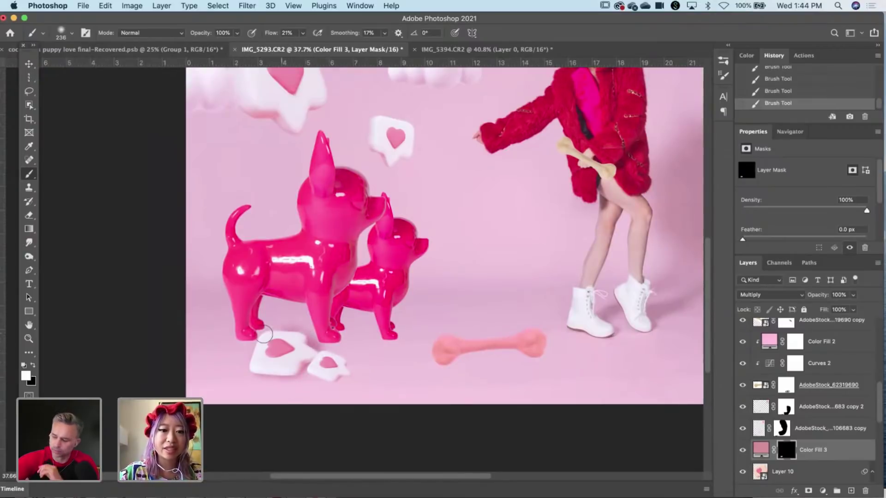
left_click_drag(307, 333, 323, 352)
left_click_drag(261, 337, 241, 366)
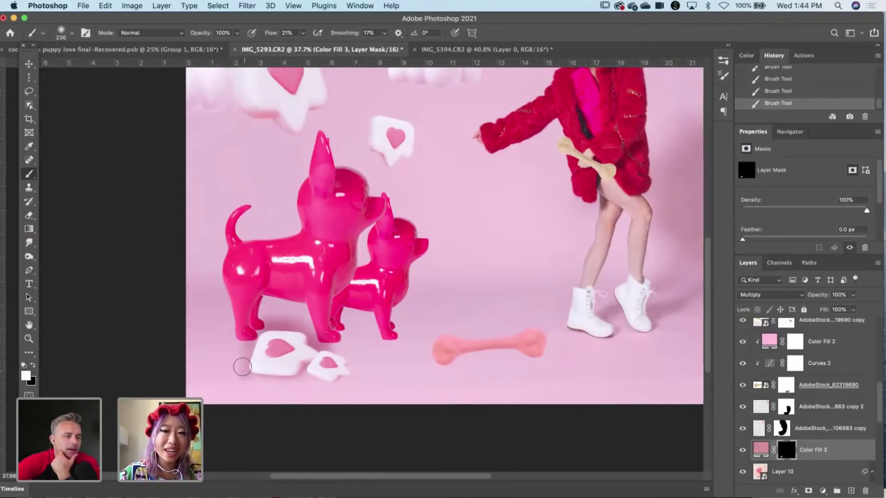
key("super+z")
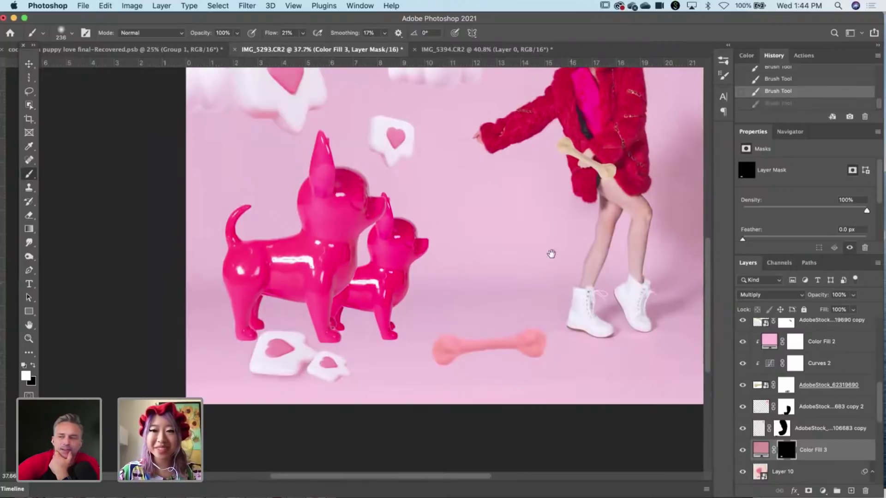
Try painting black on the mask where the two floor bubbles meet, and undo the stroke.
scroll(469, 268, "right", 5)
scroll(469, 267, "up", 2)
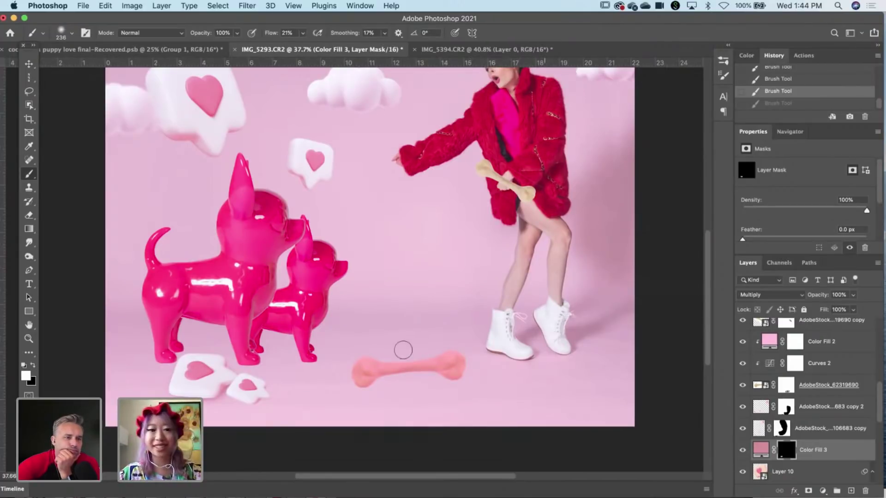
key("x")
mouse_move(231, 367)
left_mouse_down()
mouse_move(262, 365)
mouse_move(229, 366)
left_mouse_up()
key("x")
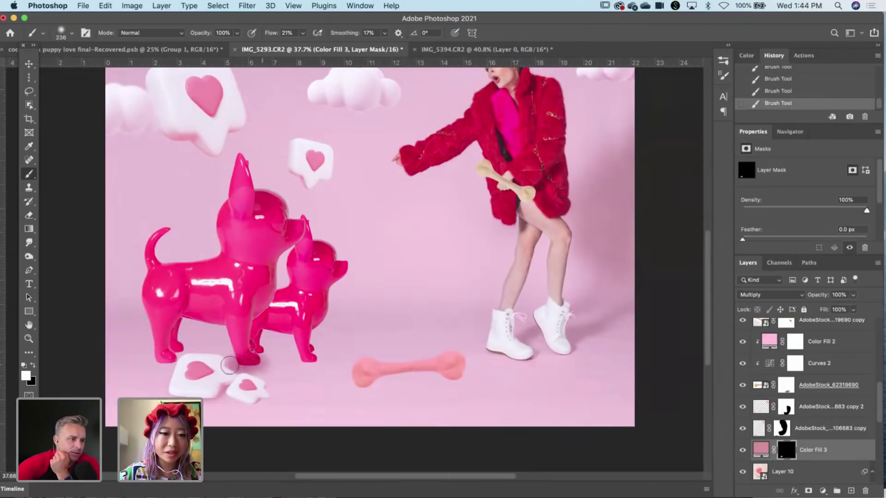
key("super+z")
key("x")
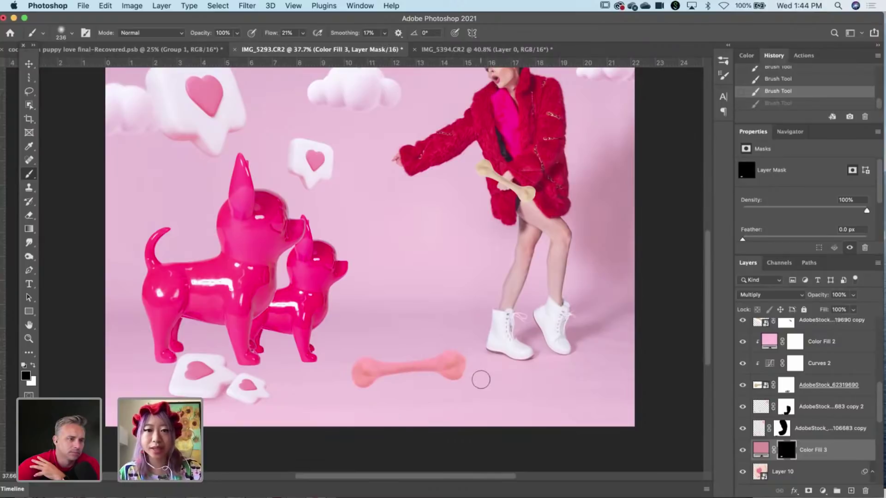
Fade the outer shadow below the large floor bubble with a black 236 px brush on the mask.
scroll(183, 409, "up", 5)
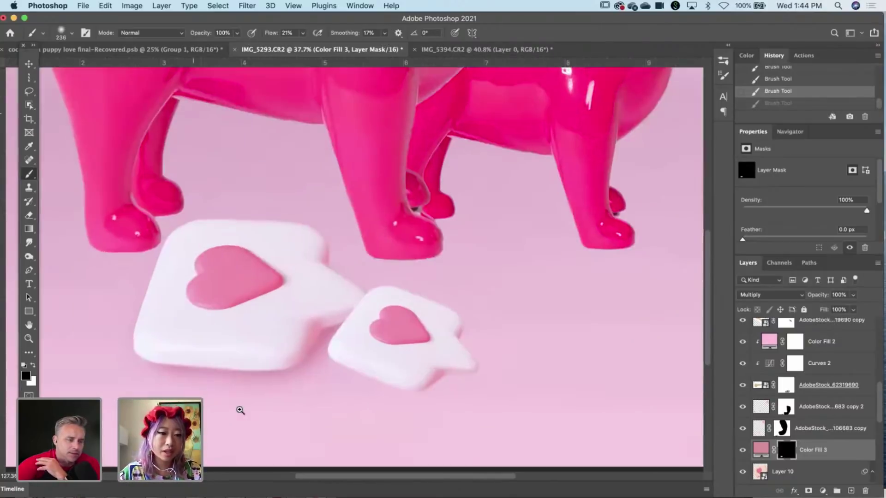
key("x")
key("x")
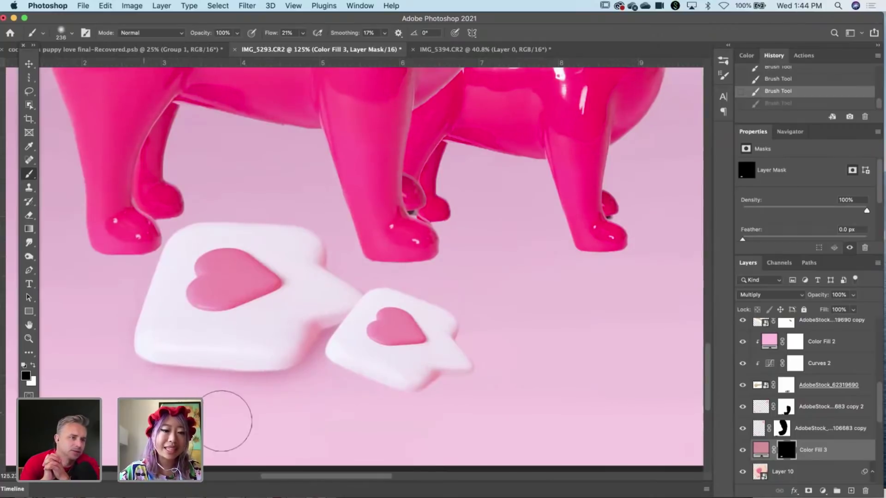
left_click(228, 420)
key("super+0")
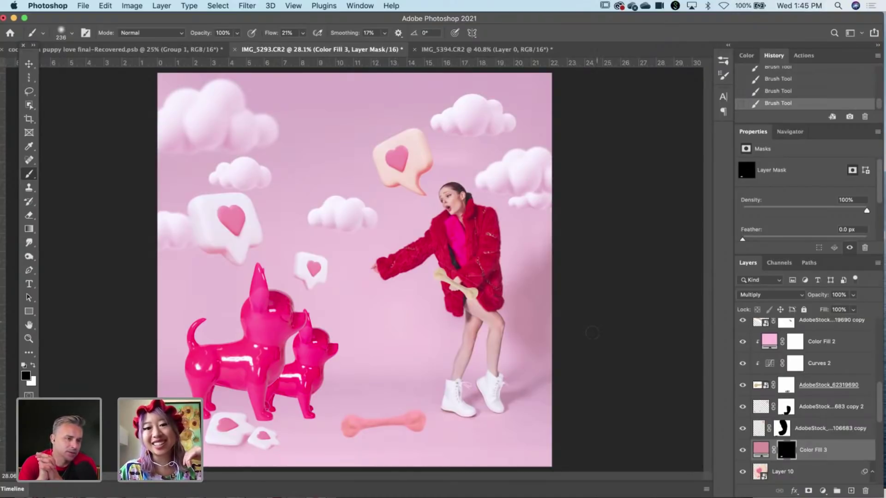
Select the small floor bubble's layer, AdobeStock_375106683 copy 2, and duplicate it.
left_click(28, 65)
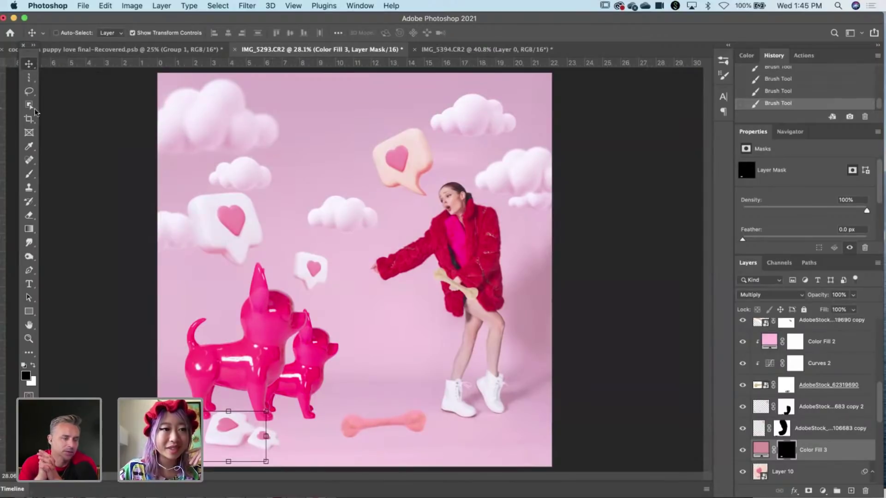
right_click(257, 444)
left_click(277, 447)
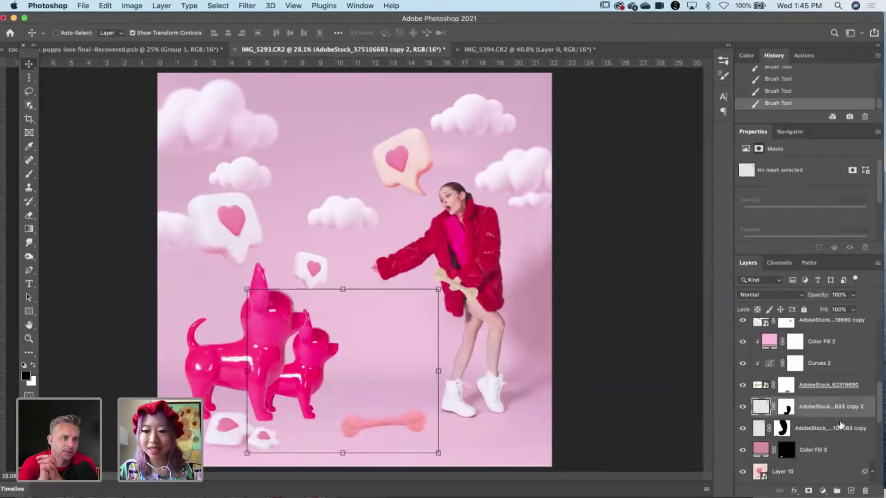
left_click_drag(845, 453, 852, 491)
Free-transform the duplicated bubble, placing it beside the model's boots above the bone, scaled to 90.37% and rotated -12.84°.
key("ctrl+t")
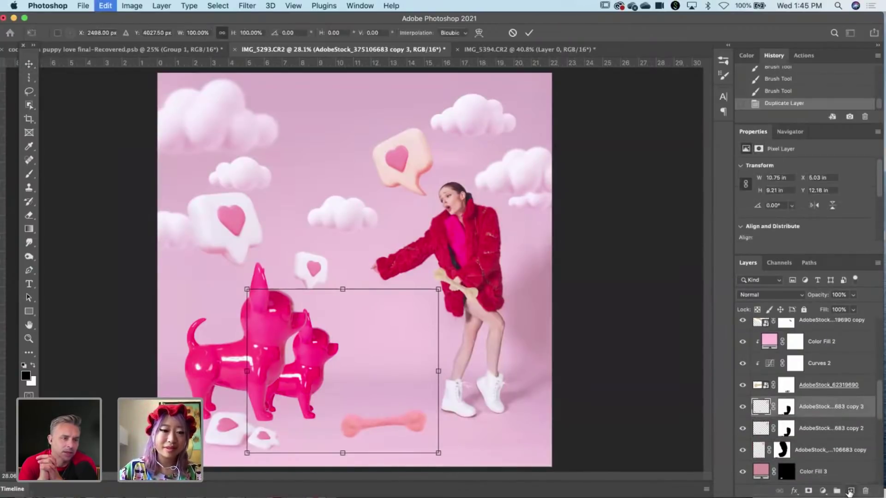
left_click_drag(414, 381, 474, 382)
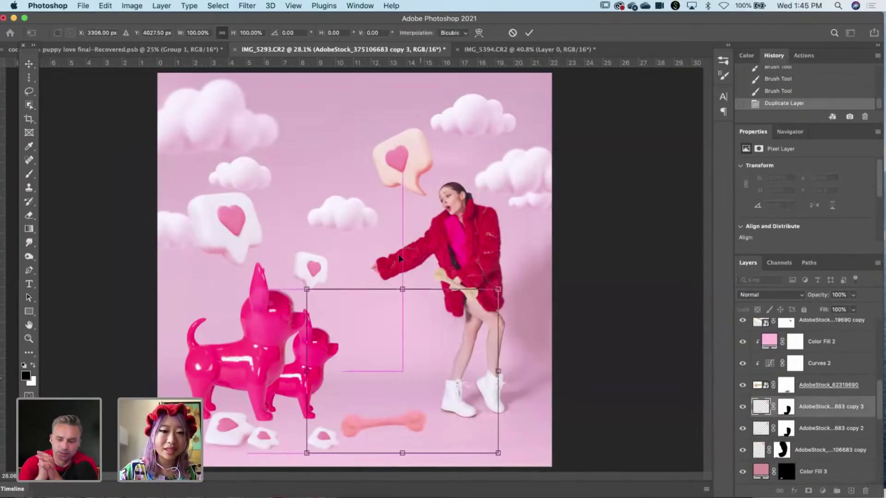
left_click_drag(403, 288, 402, 255)
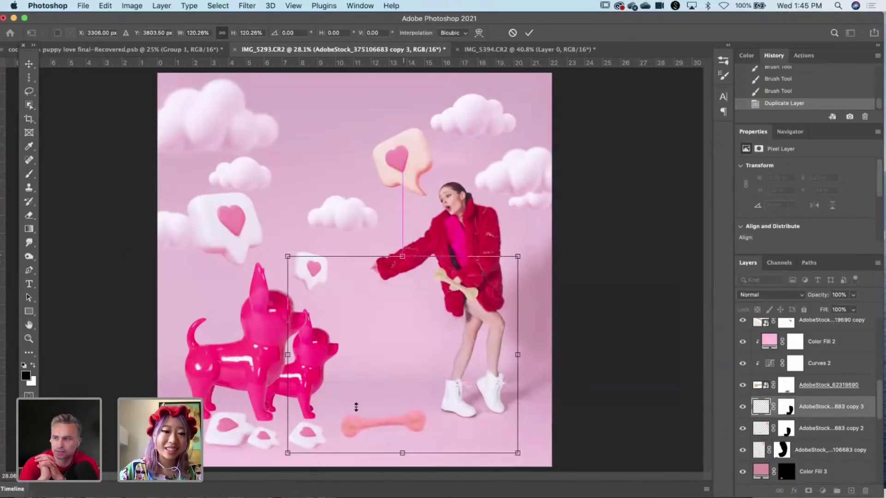
left_click_drag(400, 375, 446, 339)
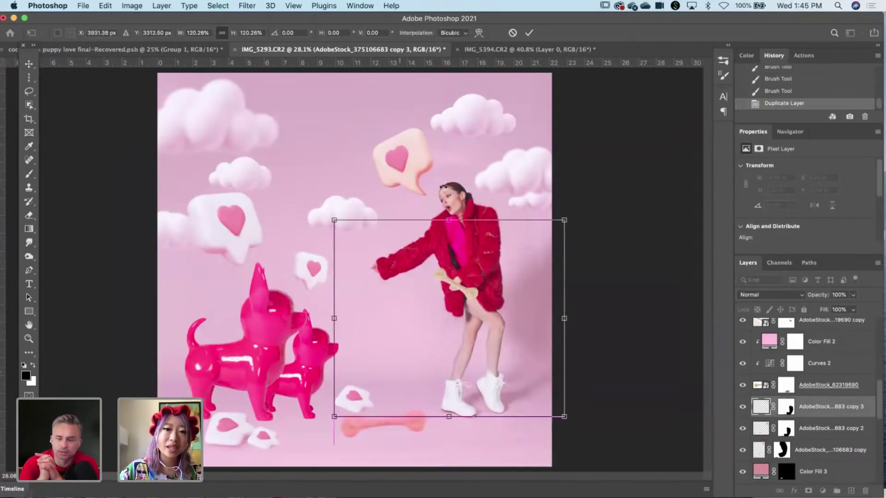
mouse_move(444, 187)
left_mouse_down()
mouse_move(452, 181)
mouse_move(424, 185)
mouse_move(433, 185)
left_mouse_up()
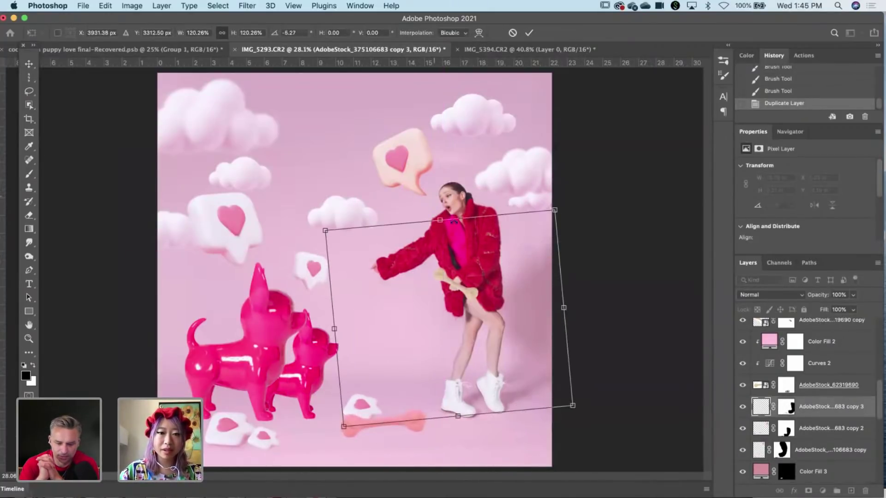
left_click_drag(441, 220, 442, 245)
left_click_drag(441, 323, 443, 287)
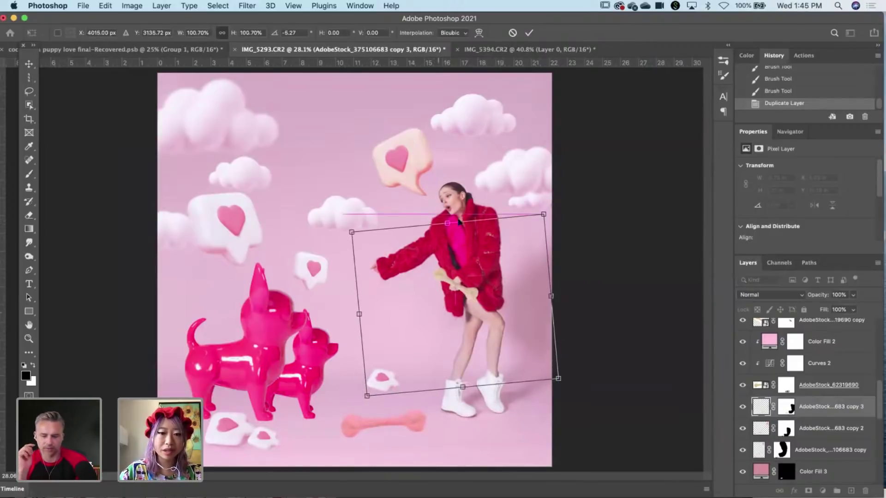
left_click_drag(444, 200, 439, 240)
left_click_drag(441, 306, 435, 307)
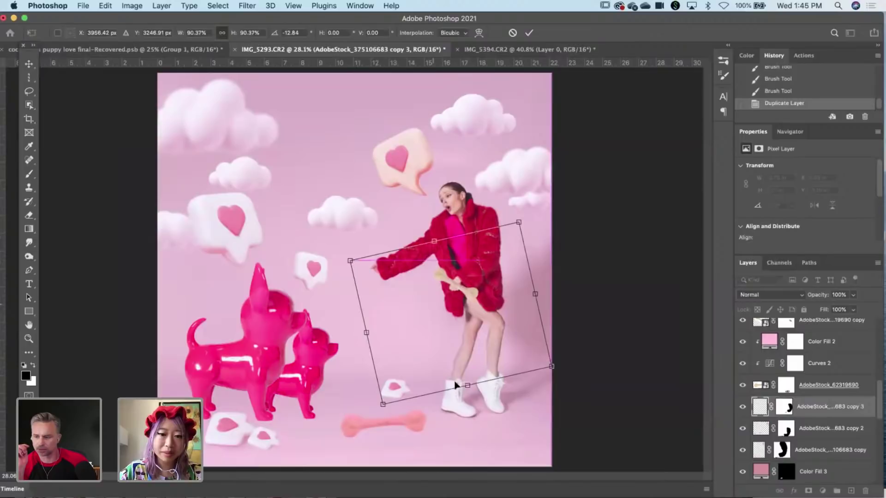
Flatten the duplicated bubble to 64.47% height, rotate it to -5.03° beside the boots, and apply the transform.
left_click_drag(466, 385, 461, 351)
left_click_drag(367, 371, 359, 355)
left_click_drag(397, 310, 403, 356)
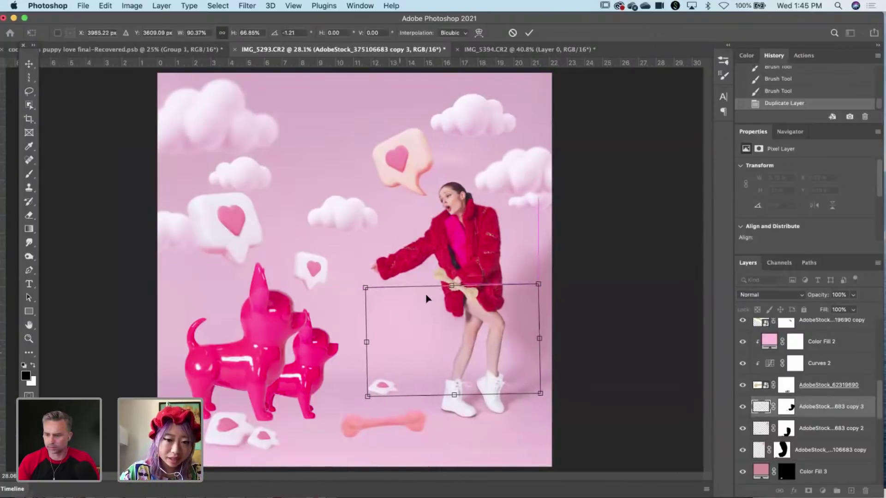
left_click_drag(453, 284, 449, 290)
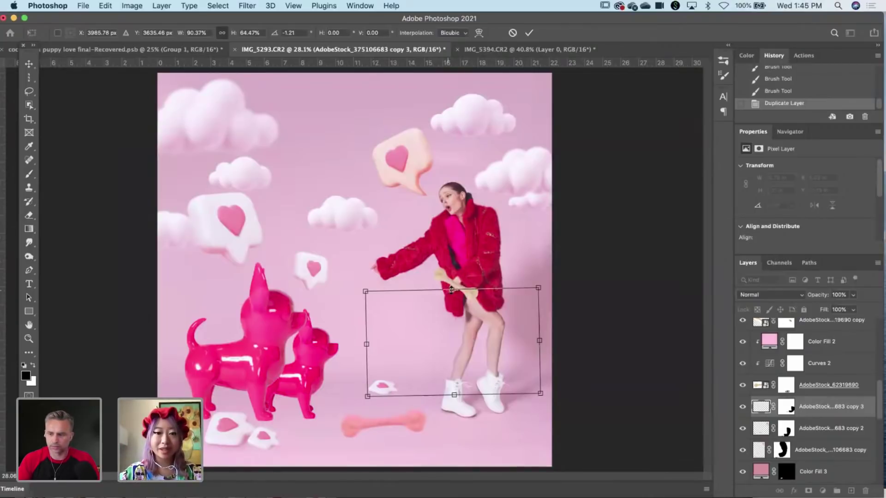
left_click_drag(439, 261, 431, 261)
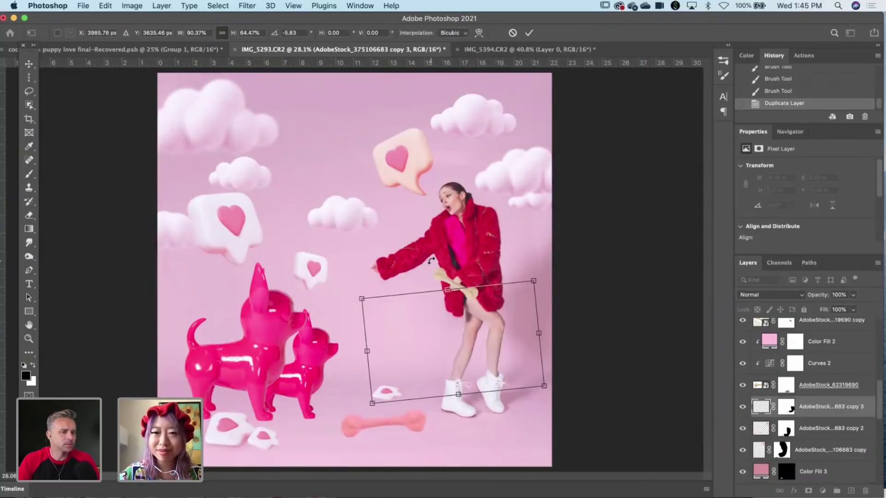
left_click_drag(421, 273, 430, 312)
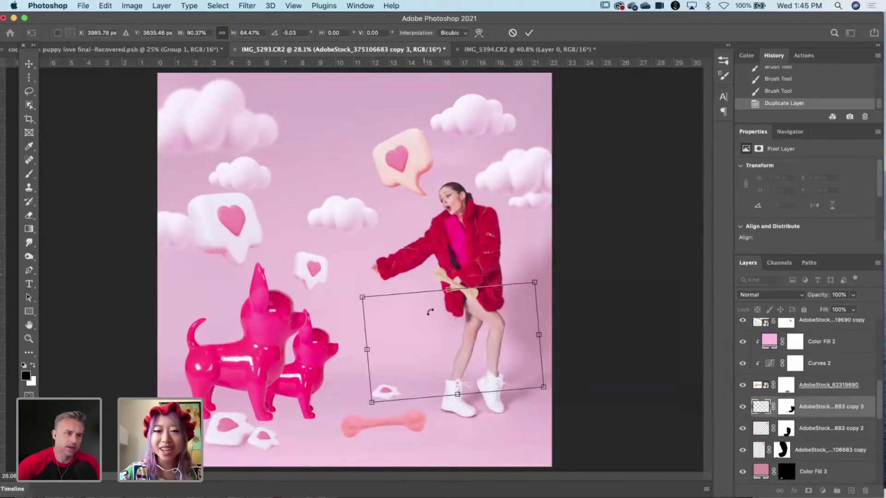
left_click_drag(445, 345, 450, 414)
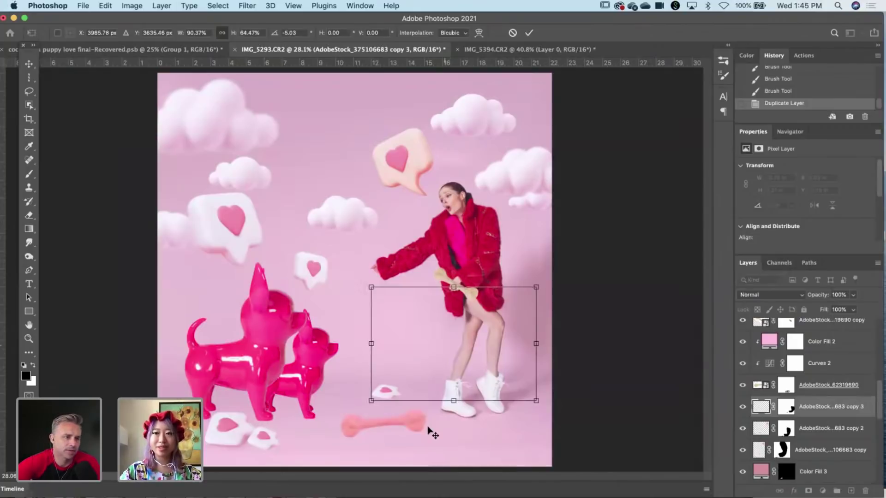
key("Return")
Duplicate the AdobeStock_375106683 copy 3 layer and free-transform the copy, enlarging it to 189.82% and rotating it 4.22°.
left_click(29, 76)
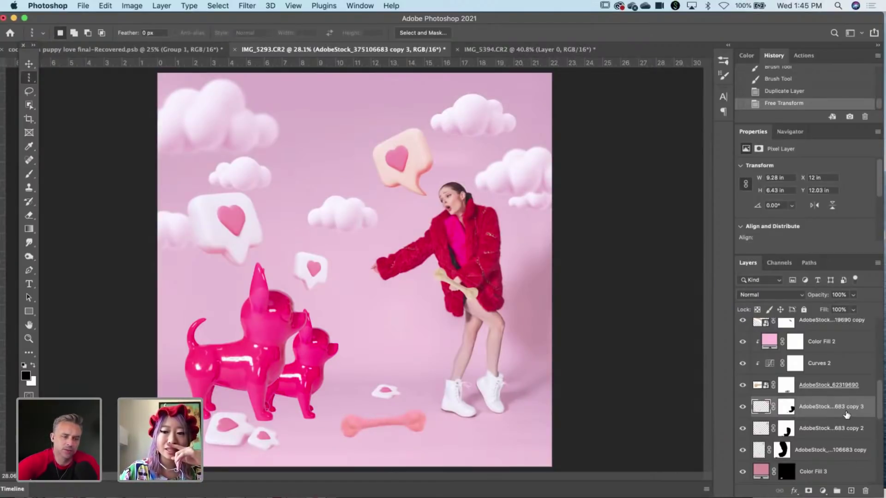
left_click_drag(846, 414, 851, 493)
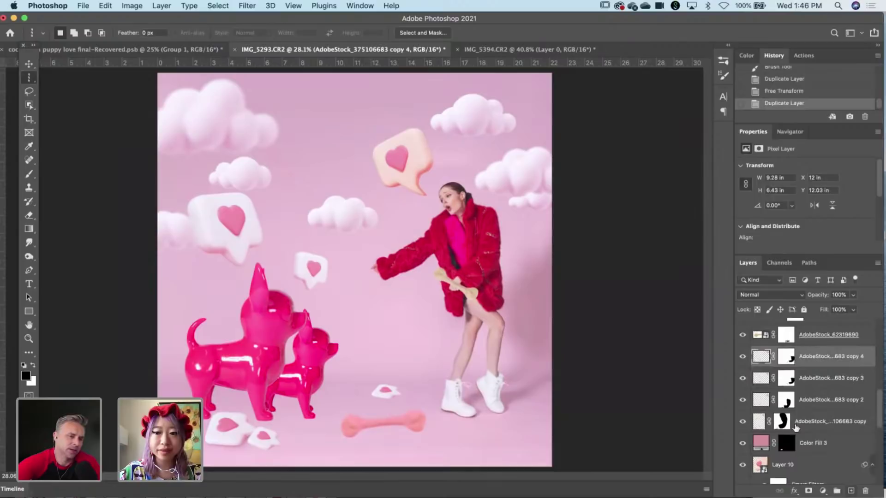
key("super+t")
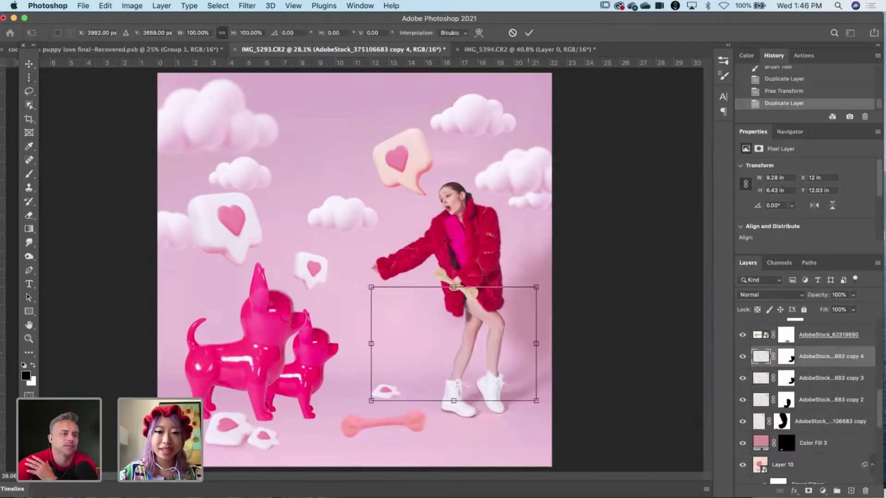
left_click_drag(453, 286, 454, 184)
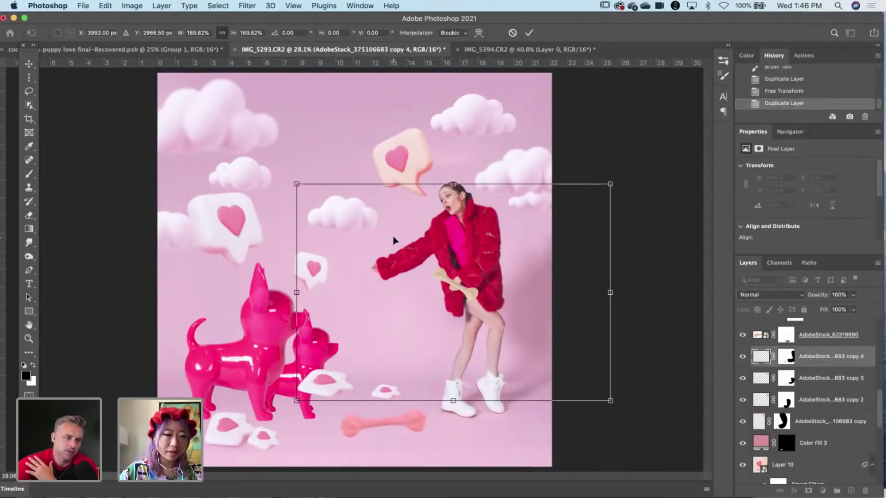
left_click_drag(417, 158, 428, 156)
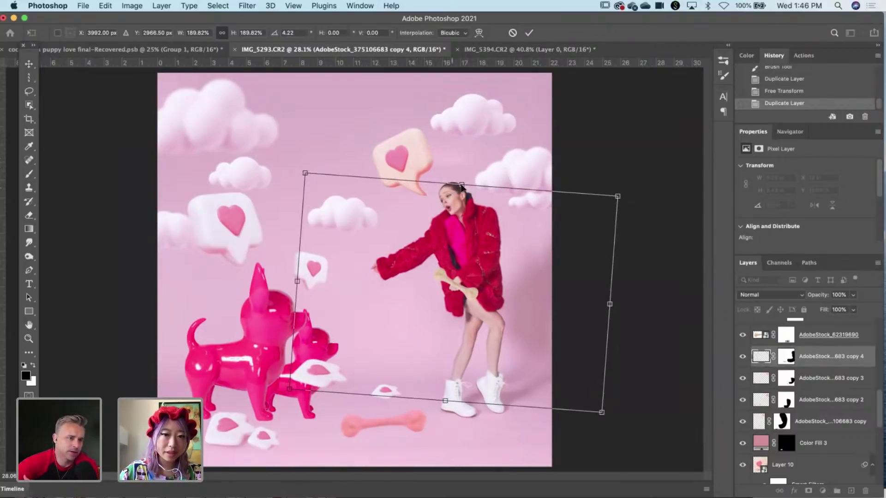
Shrink the duplicated bubble to 136.56% width and place it on the floor below the small dog, left of the bone.
mouse_move(462, 187)
left_mouse_down()
mouse_move(466, 154)
mouse_move(463, 174)
left_mouse_up()
left_click_drag(307, 154, 482, 269)
left_click_drag(535, 320, 377, 274)
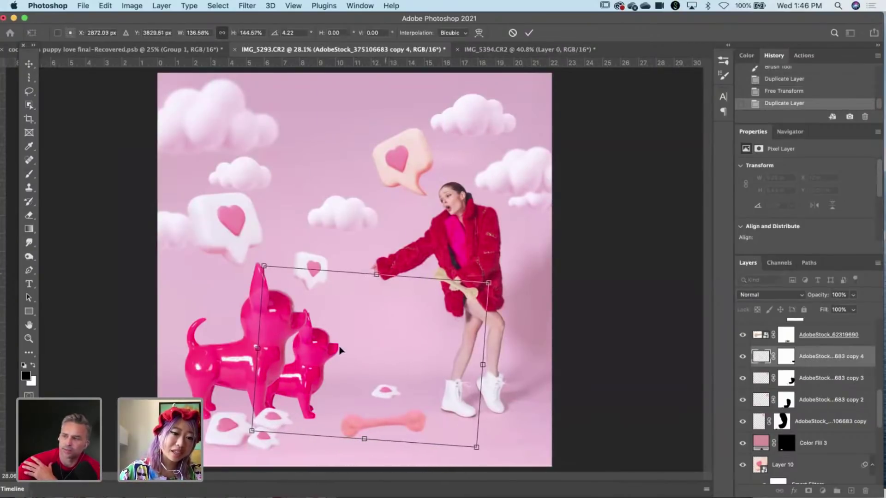
left_click_drag(340, 351, 374, 362)
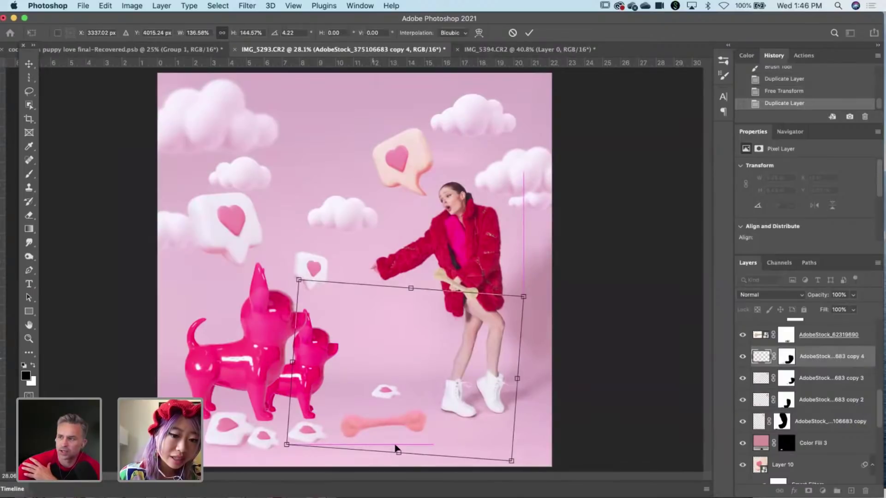
Scale the bubble below the small dog to 120.13% width and 127.16% height, reposition it slightly, and apply the transform.
left_click_drag(397, 450, 400, 437)
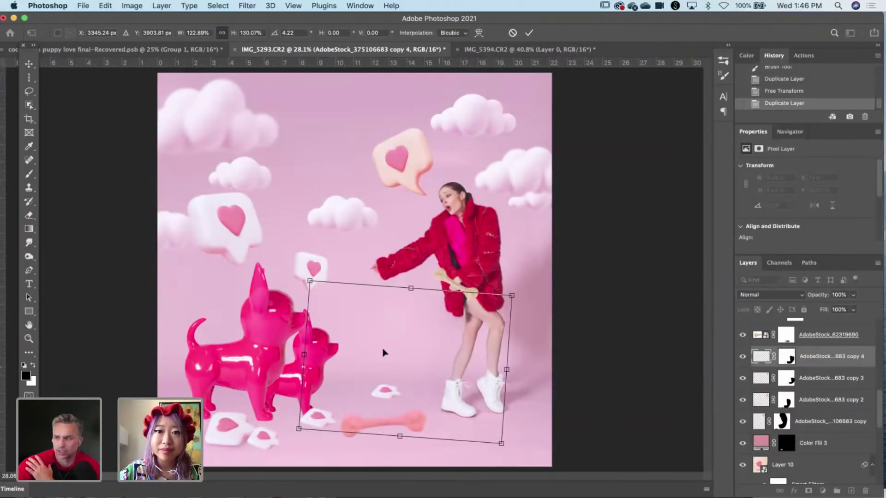
mouse_move(375, 351)
left_mouse_down()
mouse_move(355, 363)
mouse_move(363, 359)
left_mouse_up()
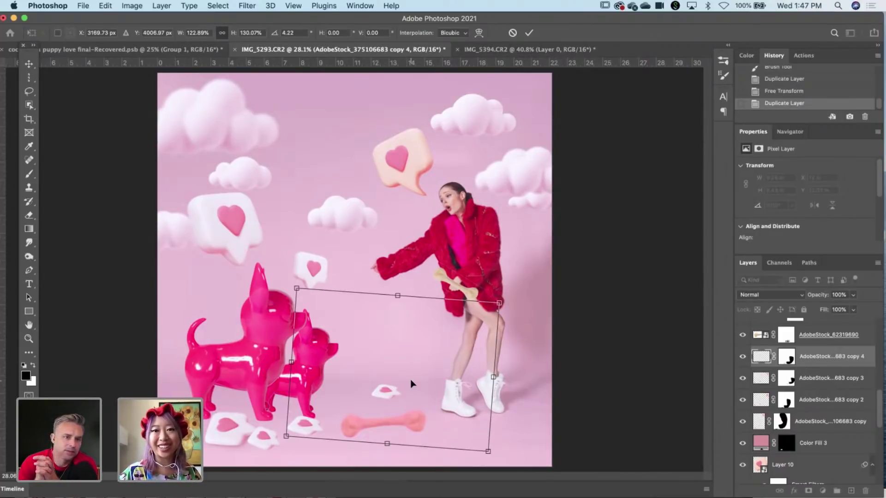
left_click_drag(398, 296, 397, 298)
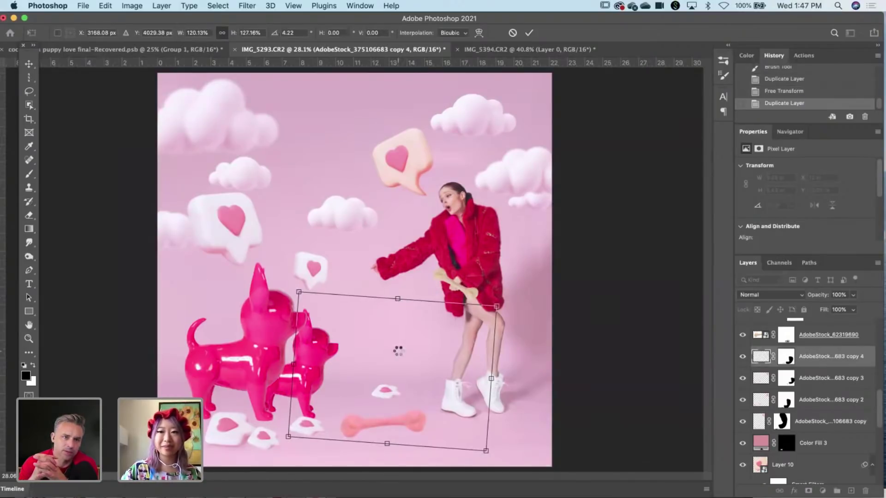
key("Return")
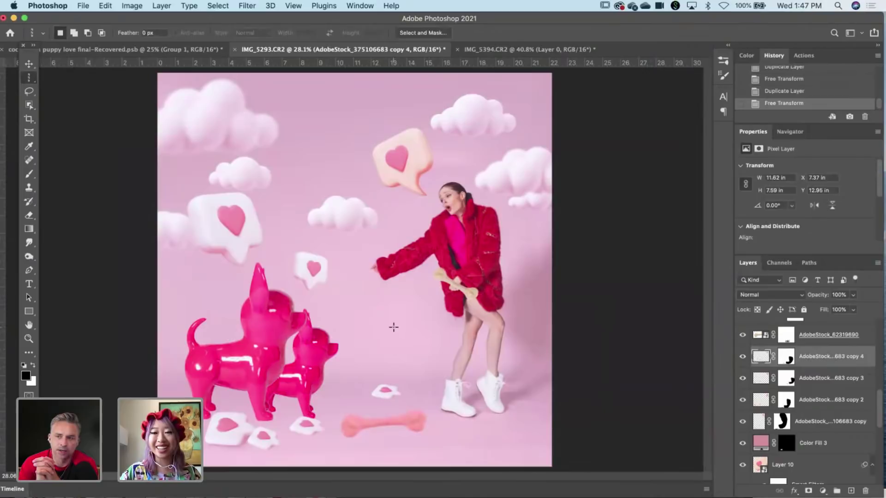
Select the small floating bubble's layer, AdobeStock_375106683, and duplicate it.
left_click(28, 66)
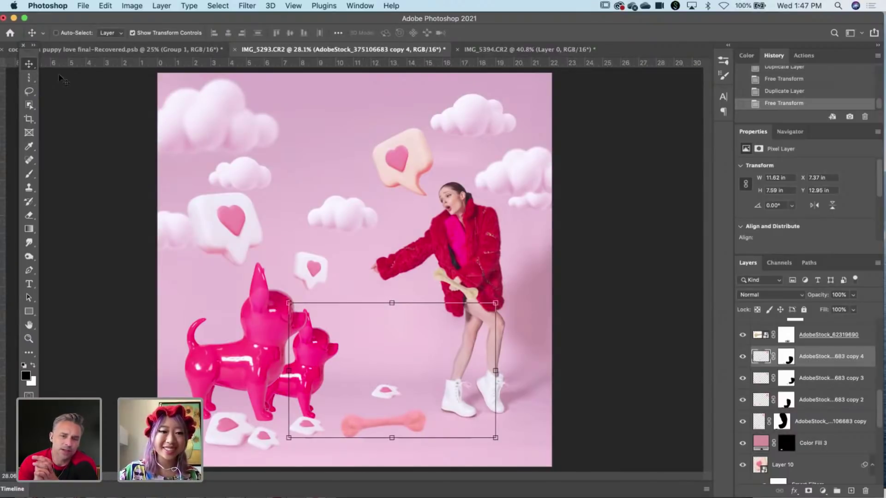
left_click(29, 77)
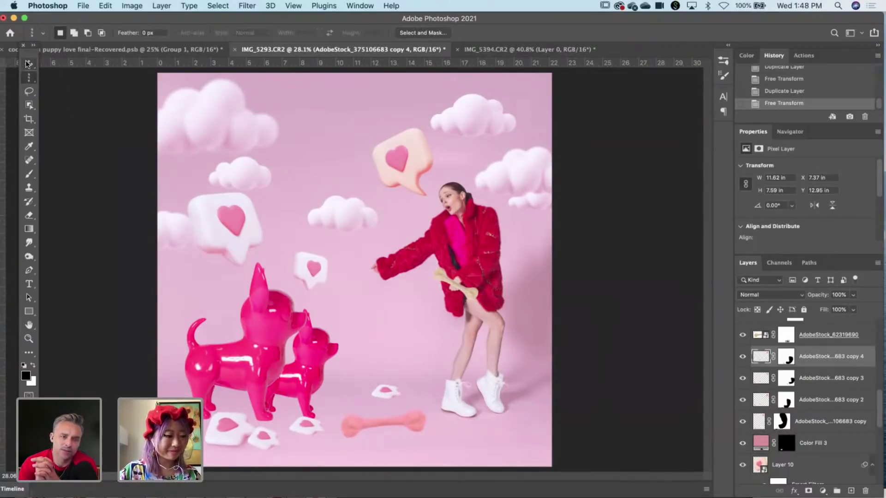
left_click(29, 66)
right_click(321, 270)
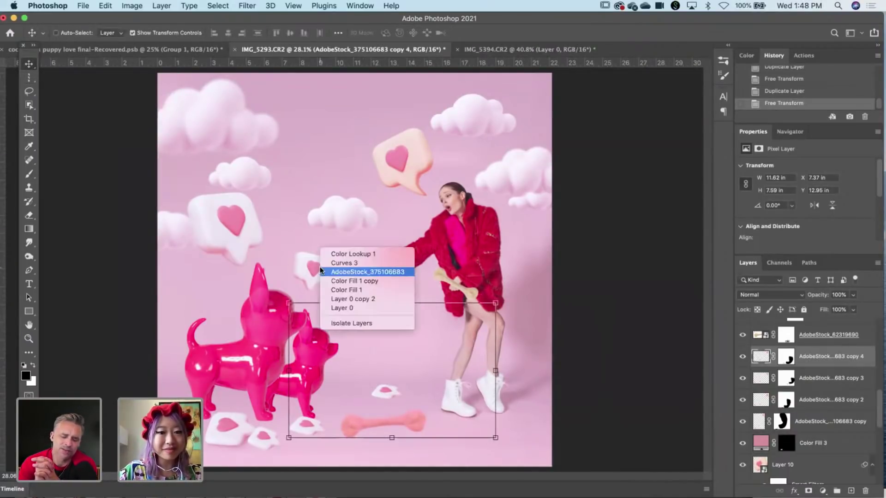
left_click(363, 273)
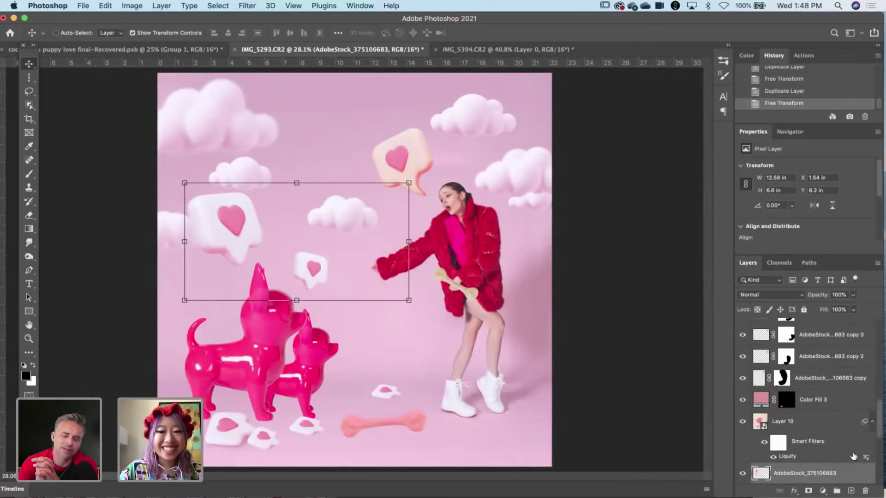
left_click_drag(848, 481, 852, 491)
Lasso the small floating heart bubble on the duplicated layer and move it down onto the floor bone.
left_click(28, 91)
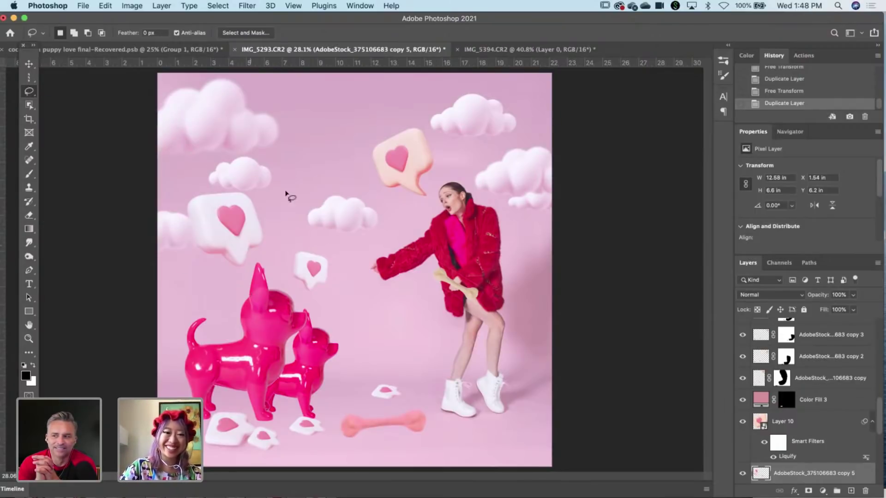
mouse_move(339, 255)
left_mouse_down()
mouse_move(292, 247)
mouse_move(287, 286)
mouse_move(346, 295)
mouse_move(339, 254)
left_mouse_up()
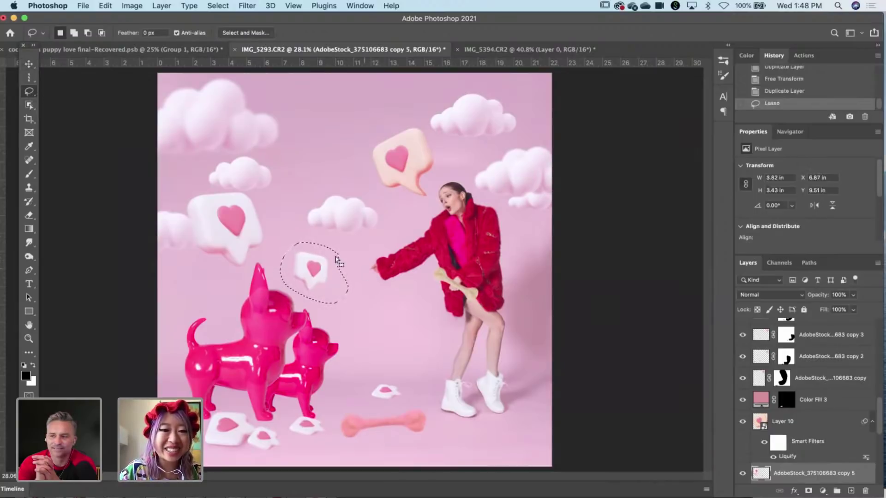
left_click(359, 262)
mouse_move(344, 261)
left_mouse_down()
mouse_move(312, 230)
mouse_move(276, 287)
mouse_move(365, 290)
mouse_move(345, 262)
left_mouse_up()
key("v")
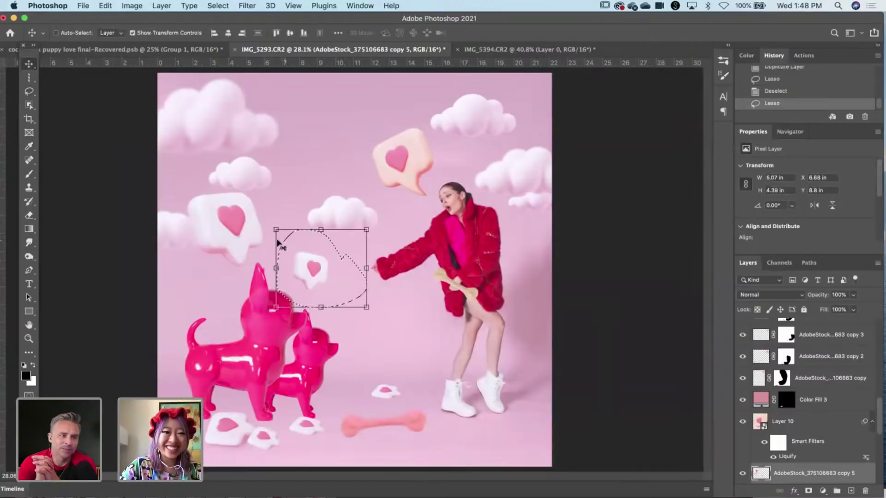
mouse_move(364, 348)
left_mouse_down()
mouse_move(369, 412)
mouse_move(385, 421)
left_mouse_up()
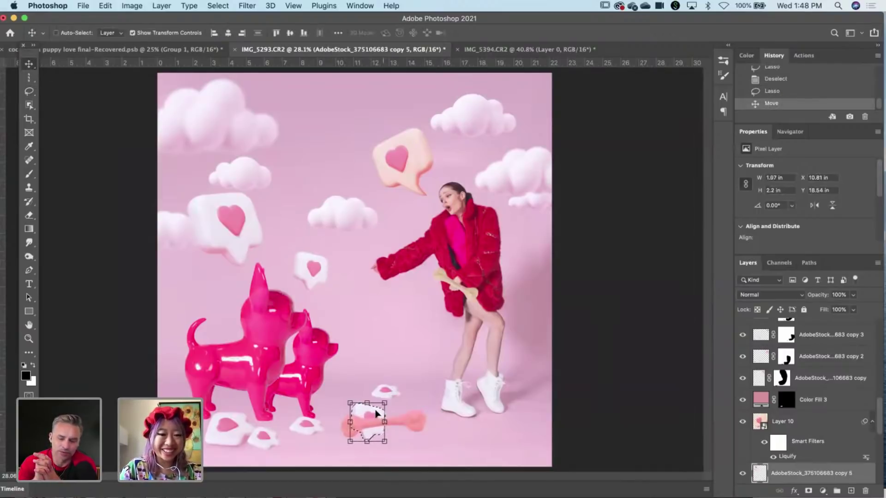
Free-transform the moved bubble to about 1.82 × 1.71 in, apply it, and position the bubble over the middle of the bone.
key("super+t")
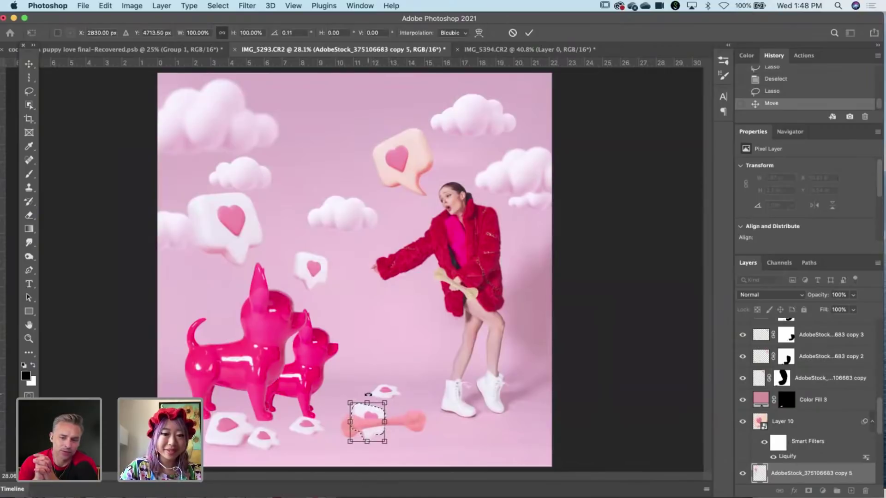
left_click_drag(360, 395, 374, 422)
key("Return")
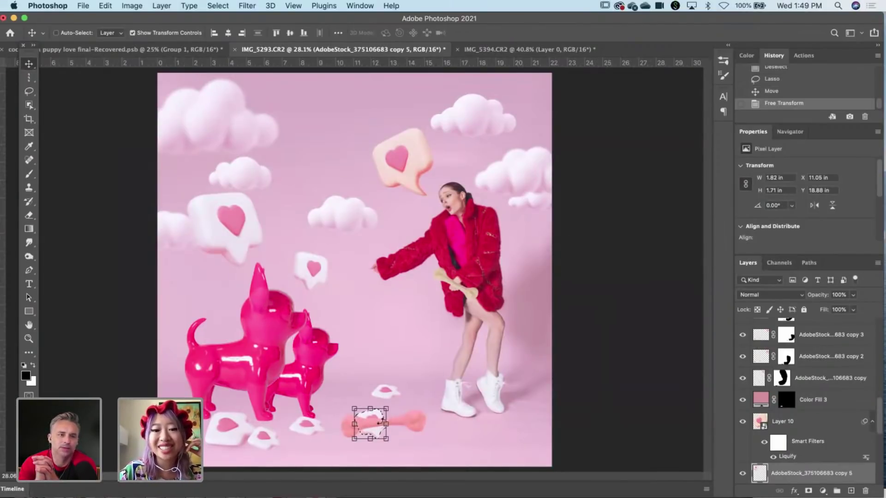
left_click_drag(374, 427, 379, 433)
Reorder the AdobeStock_375106683 copy 5 layer to sit directly below Curves 3, in front of the bone, and deselect the bubble.
left_click_drag(819, 476, 794, 408)
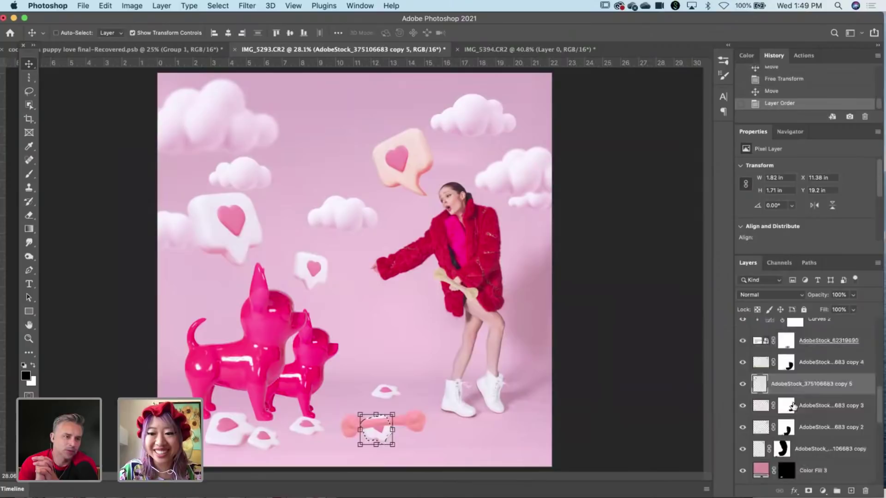
left_click_drag(830, 458, 816, 361)
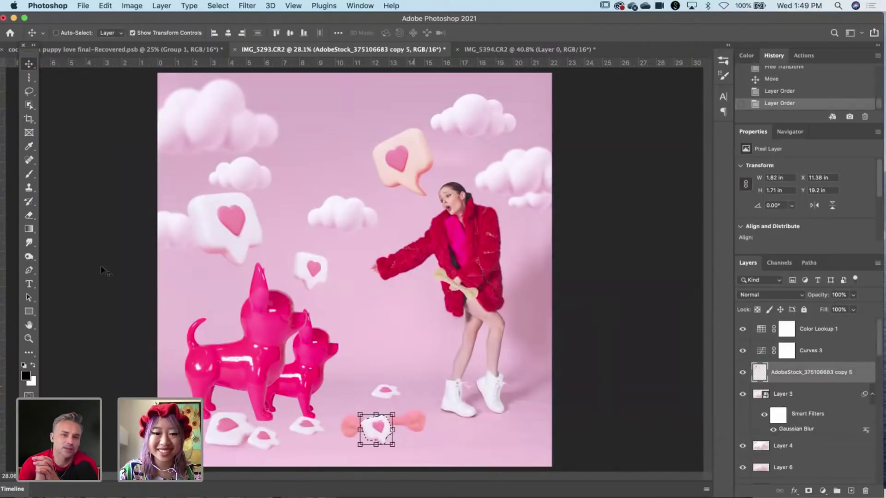
left_click(29, 77)
left_click(27, 65)
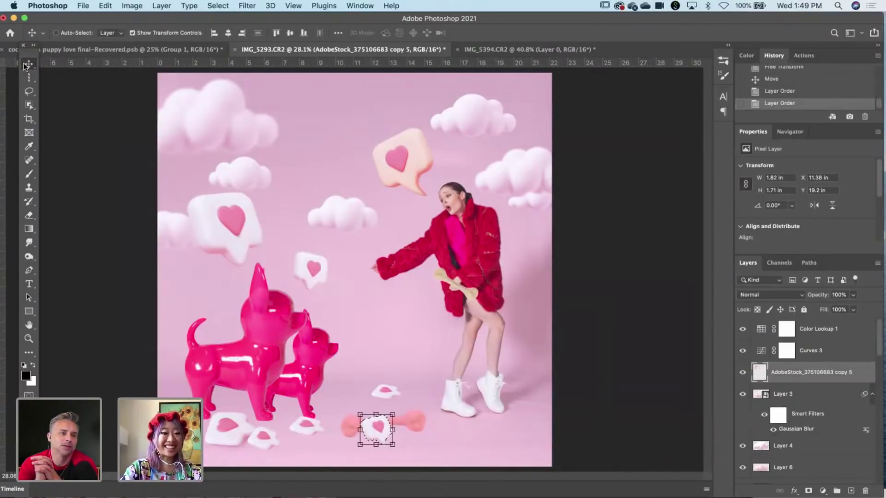
key("super+d")
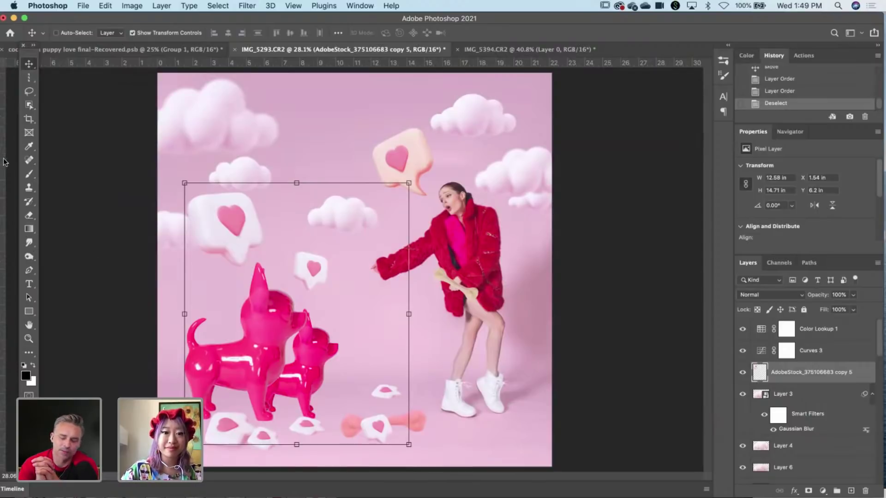
Select the AdobeStock_375106683 copy 4 layer from the bubble below the small dog and check it by toggling its visibility.
left_click(28, 77)
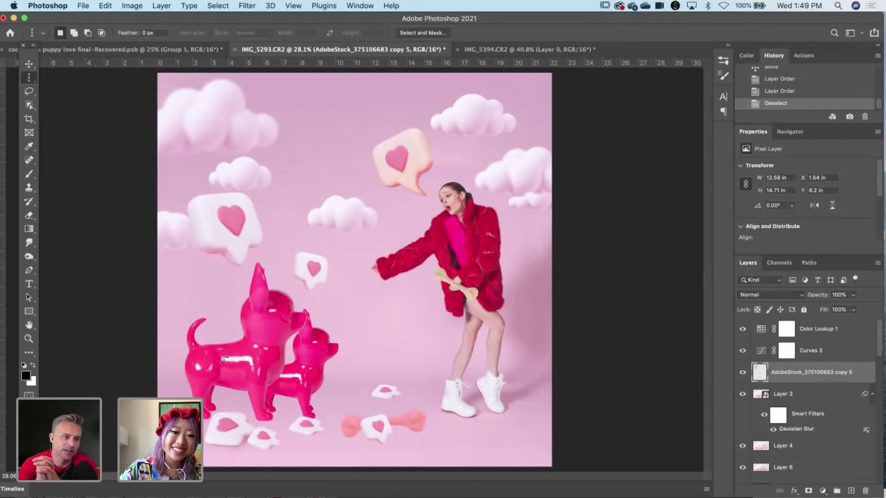
left_click(28, 64)
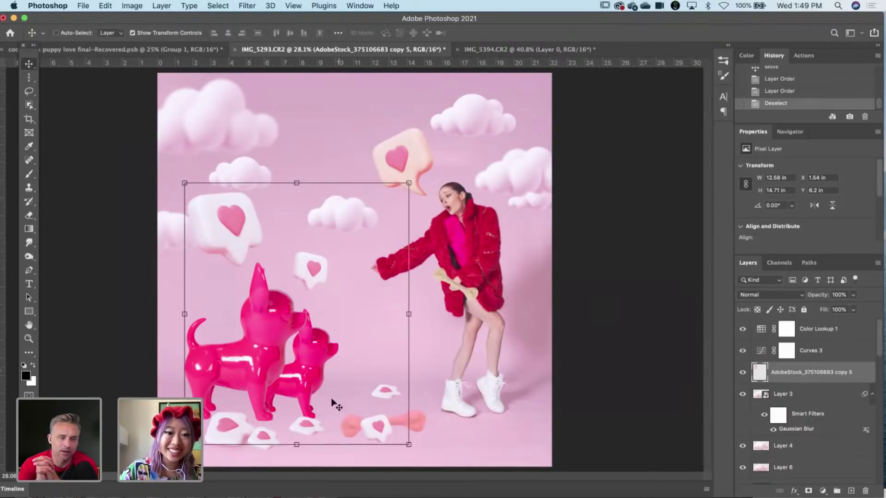
right_click(311, 428)
left_click(311, 430)
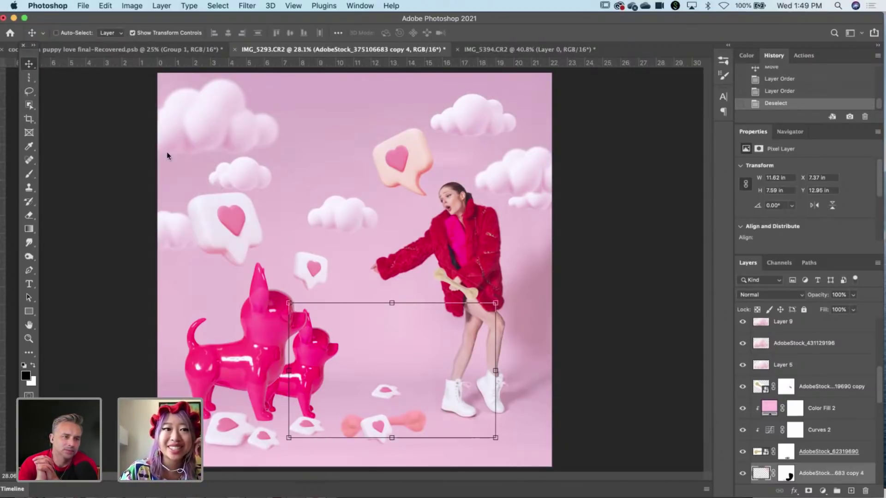
left_click(29, 92)
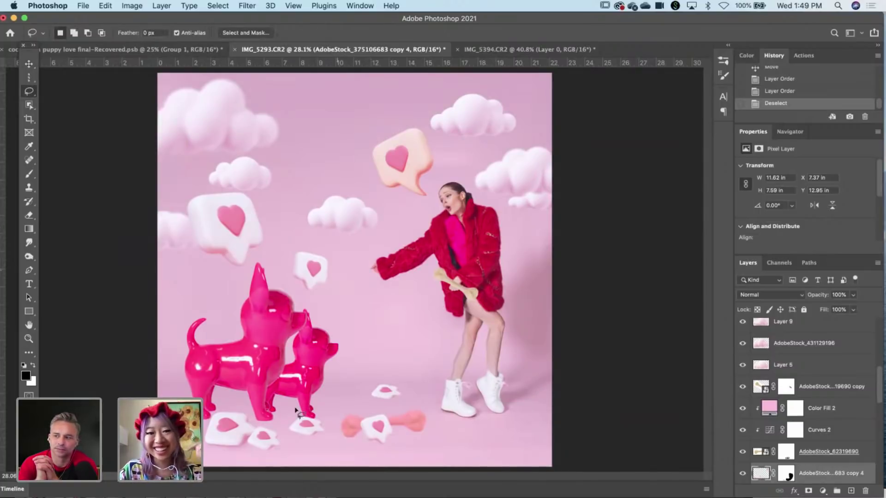
left_click(29, 64)
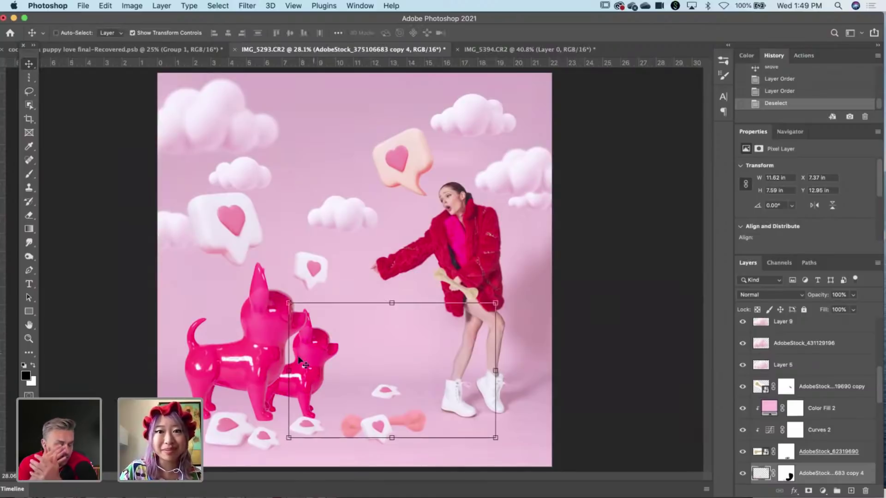
right_click(309, 407)
left_click(319, 425)
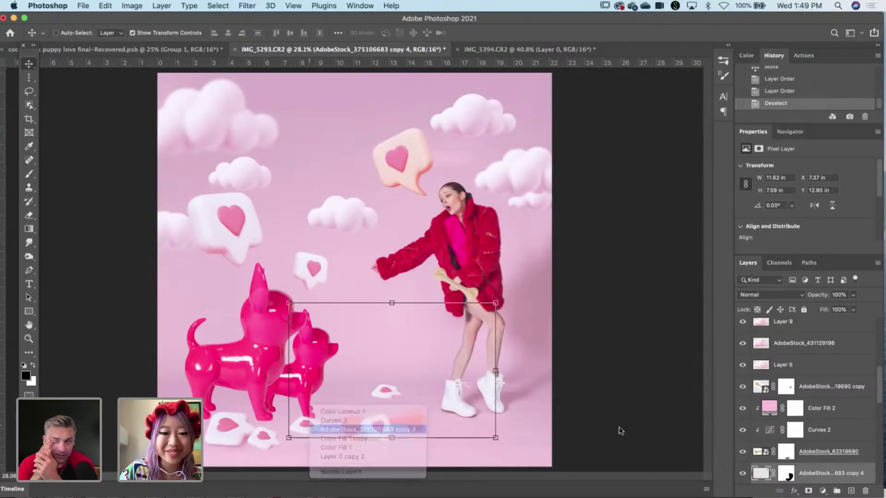
left_click(743, 474)
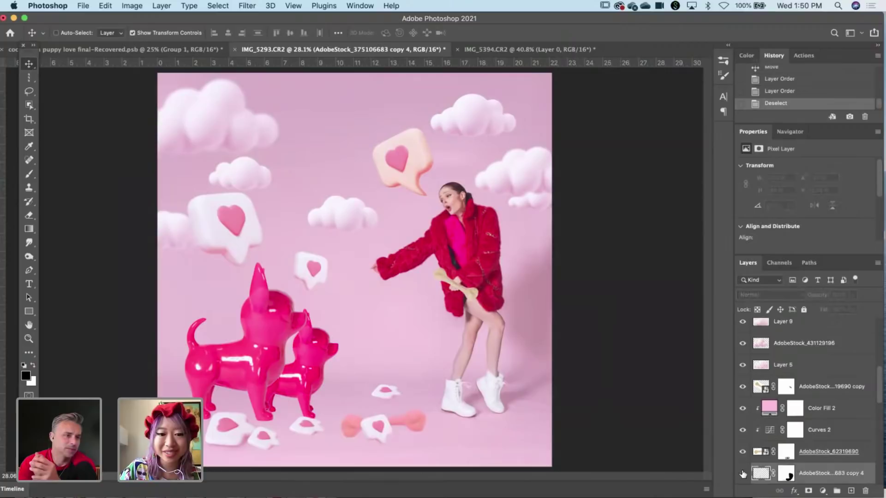
left_click(743, 474)
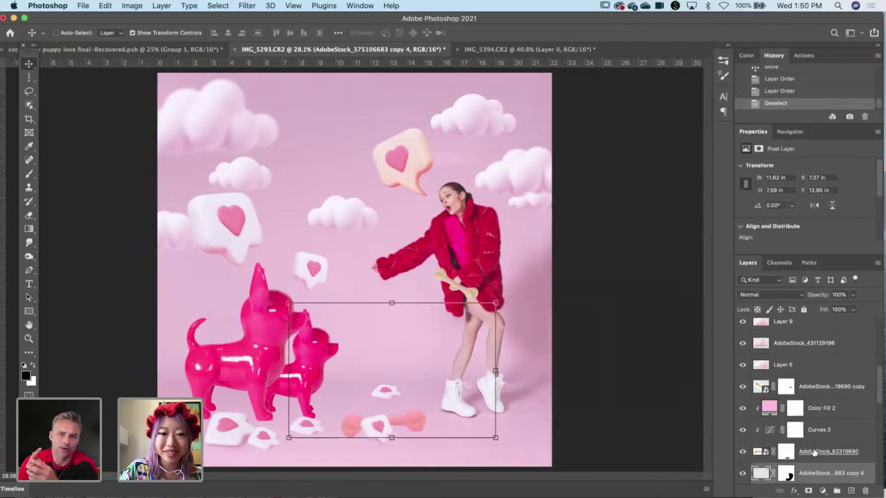
Select the AdobeStock_375106683 copy 3 layer from the bubble above the floor bone and duplicate it.
right_click(387, 390)
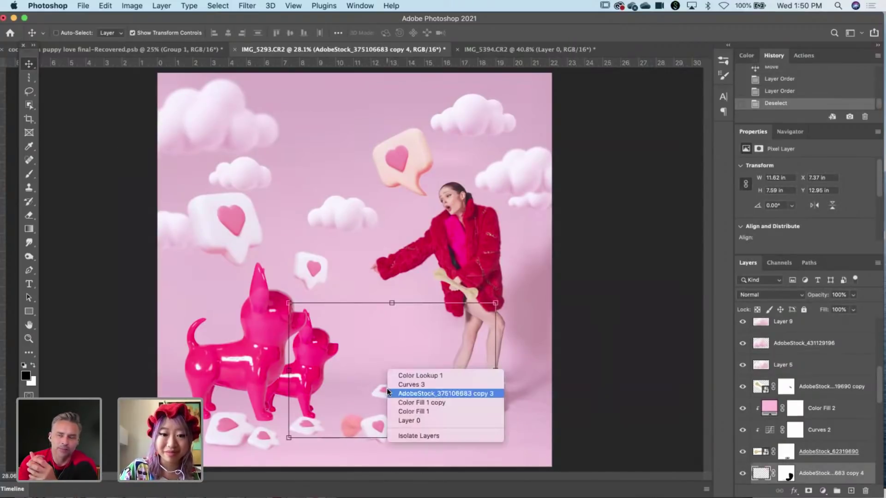
left_click(446, 393)
left_click_drag(845, 475, 846, 471)
left_click(28, 91)
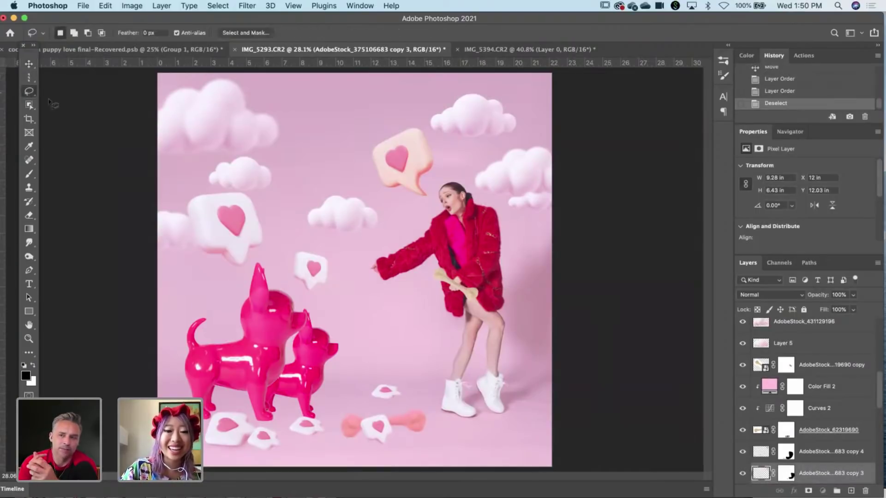
left_click_drag(848, 475, 852, 491)
Free-transform the duplicated bubble layer to about 208% and flip it horizontally.
key("super+t")
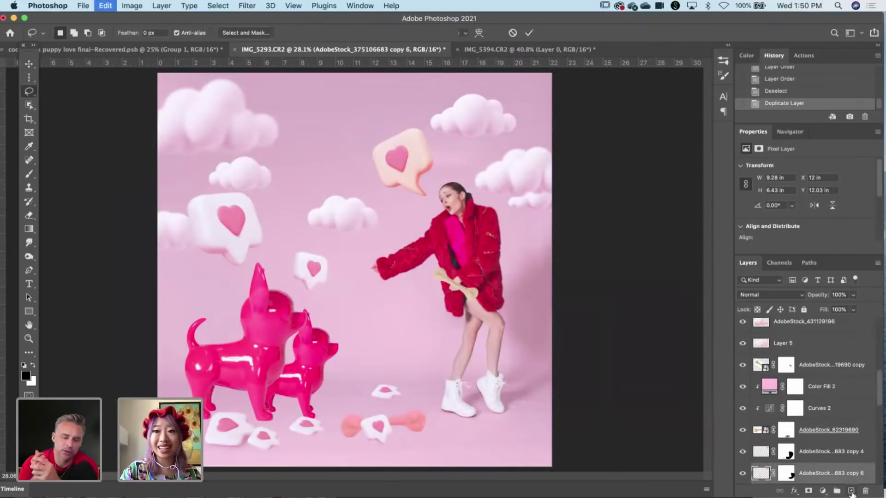
left_click_drag(455, 287, 453, 163)
left_click_drag(445, 316, 290, 335)
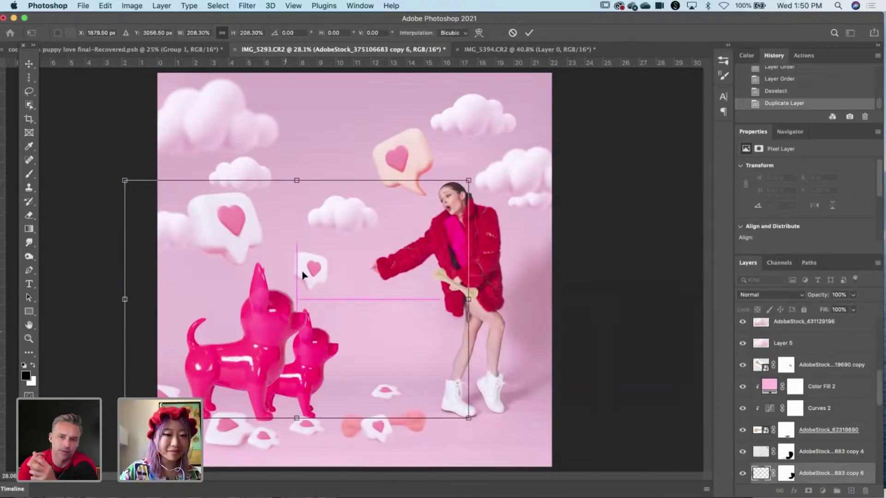
left_click_drag(304, 276, 280, 159)
right_click(295, 255)
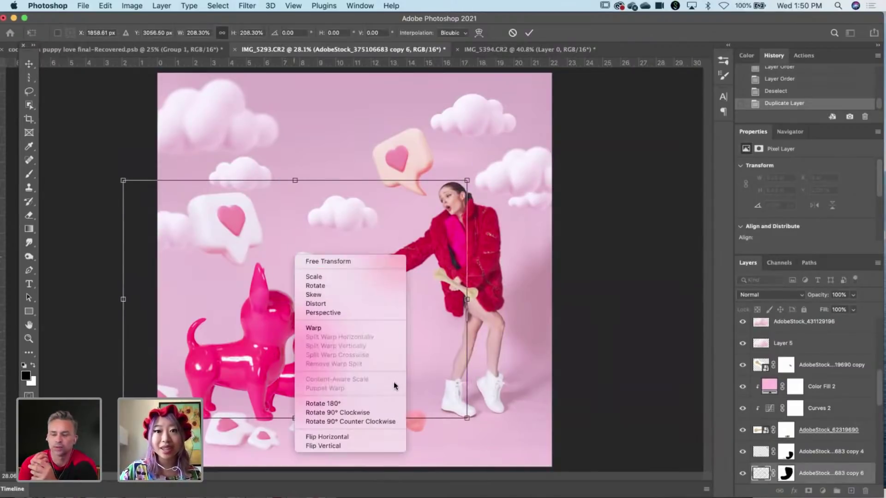
left_click(381, 437)
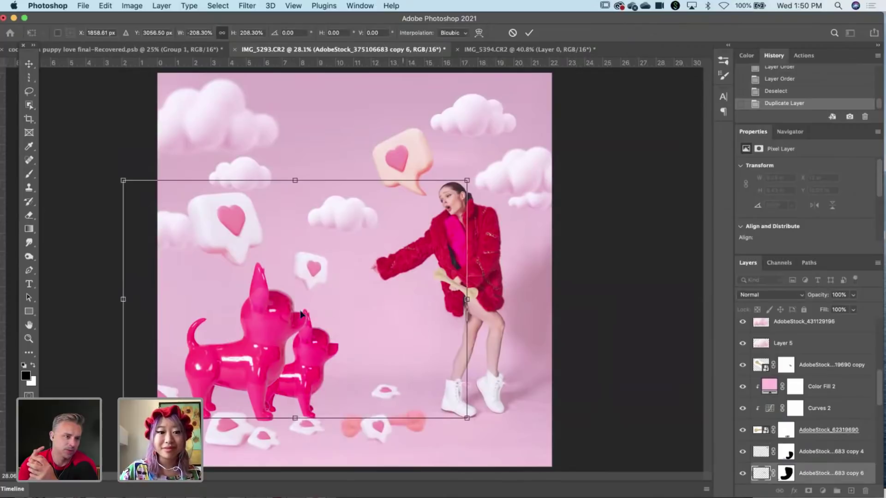
Move the flipped bubble to the canvas's left edge behind the large dog, scale it to about 146%, rotate it to about 178°, and apply the transform.
left_click_drag(520, 351, 396, 300)
left_click_drag(323, 317, 115, 341)
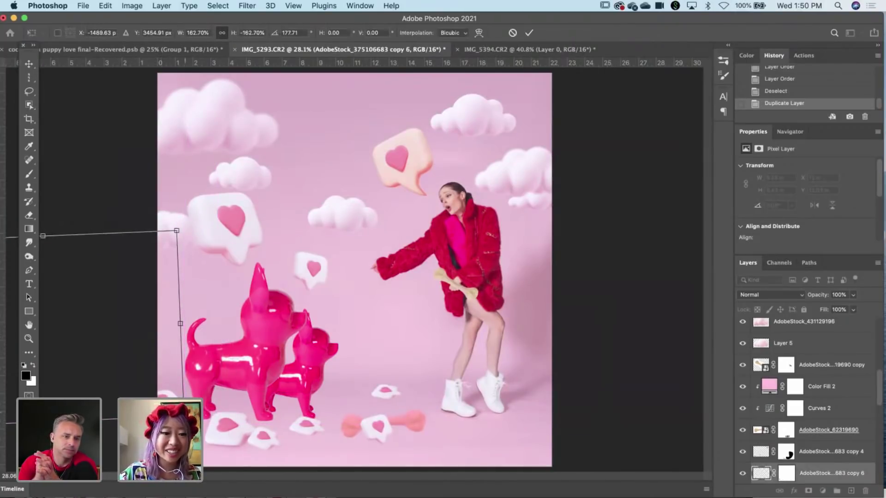
left_click_drag(186, 412, 162, 397)
mouse_move(130, 372)
left_mouse_down()
mouse_move(184, 390)
mouse_move(154, 379)
left_mouse_up()
key("Return")
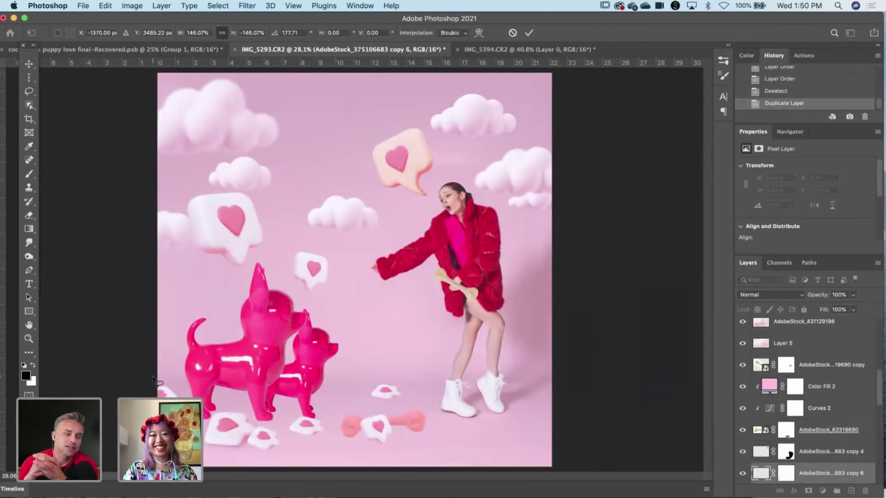
Free-transform the left-edge bubble again, reducing it to about 95% and nudging it into place, and apply.
key("l")
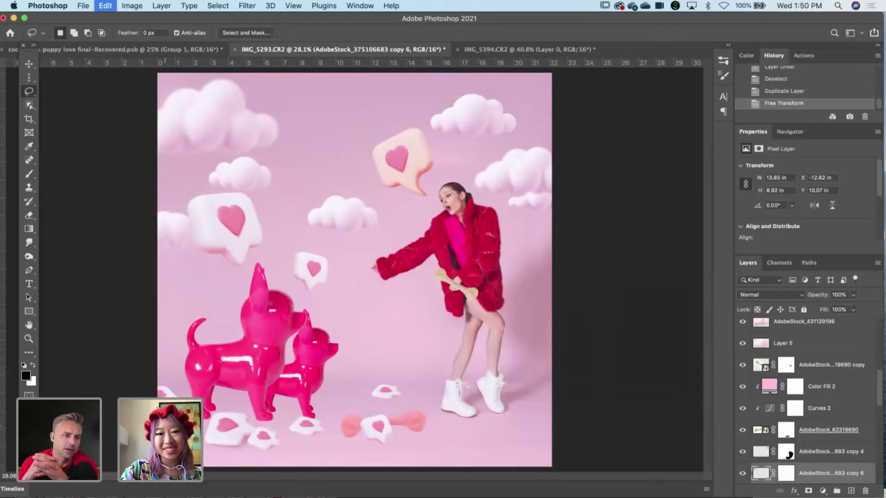
key("super+t")
left_click_drag(56, 253, 55, 261)
left_click_drag(89, 306, 95, 308)
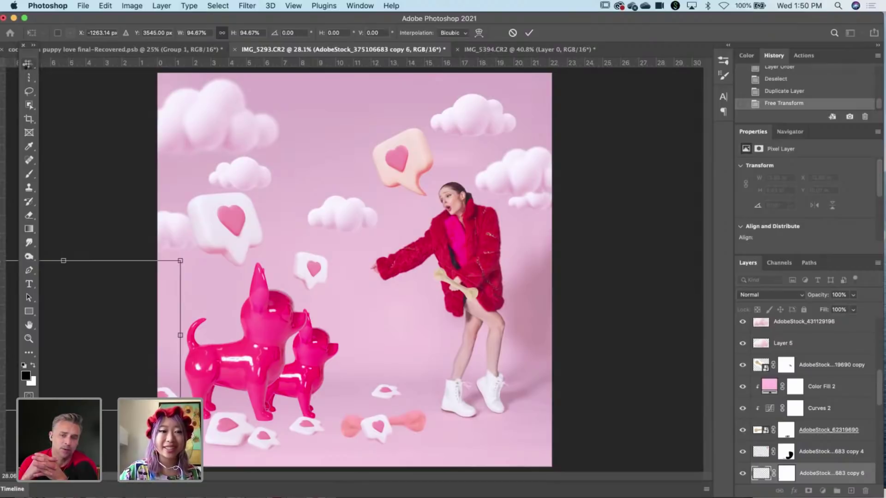
key("Return")
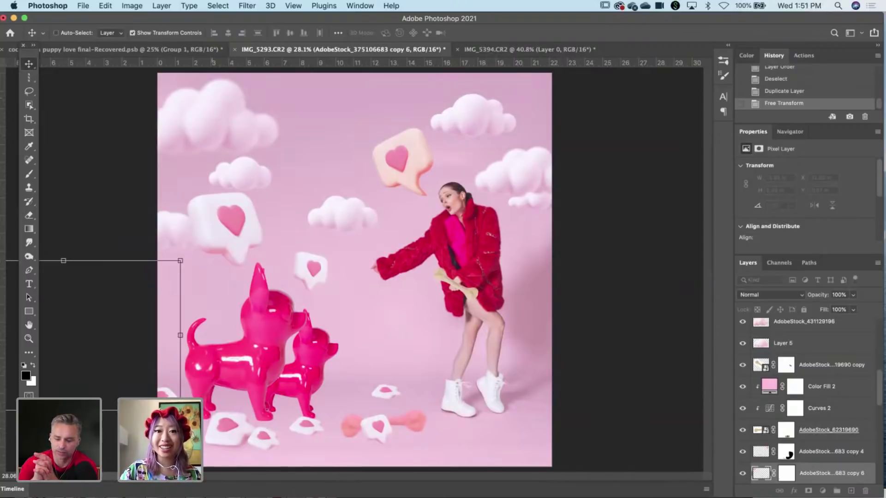
Add a Color Balance adjustment layer above Curves 3 with midtones Cyan–Red at +7 and Yellow–Blue at -7.
left_click(28, 77)
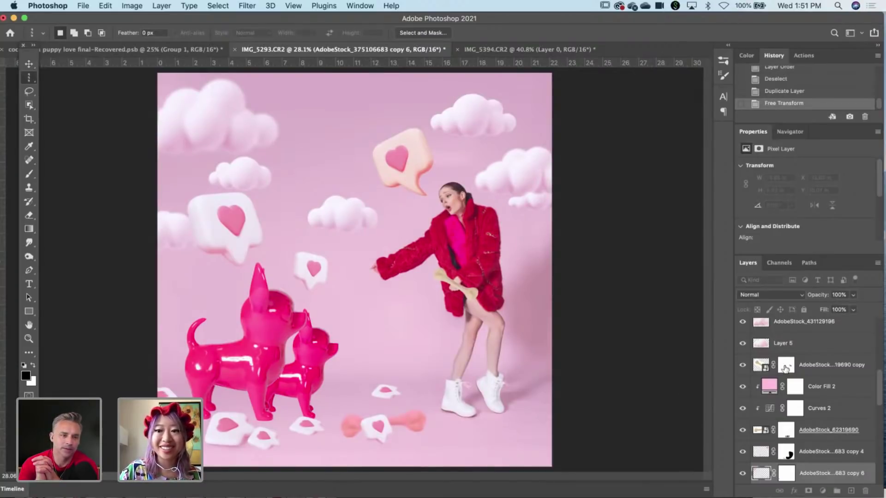
scroll(785, 367, "up", 10)
scroll(785, 368, "down", 10)
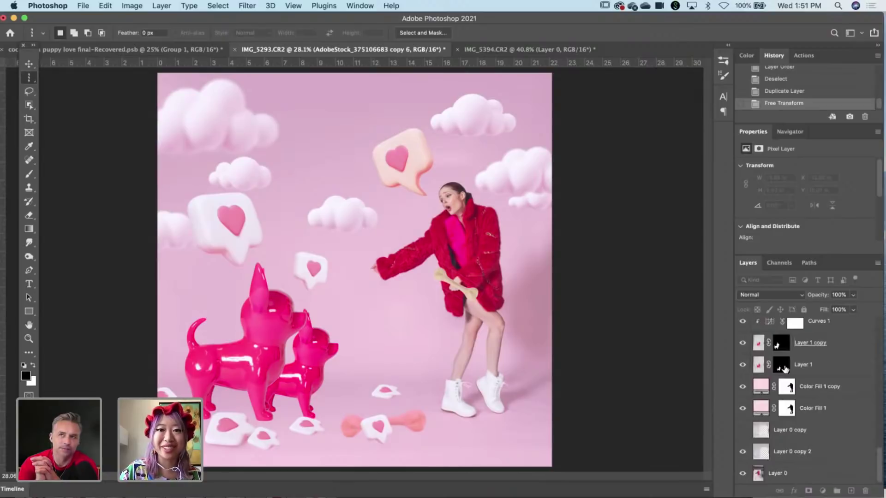
scroll(790, 422, "up", 10)
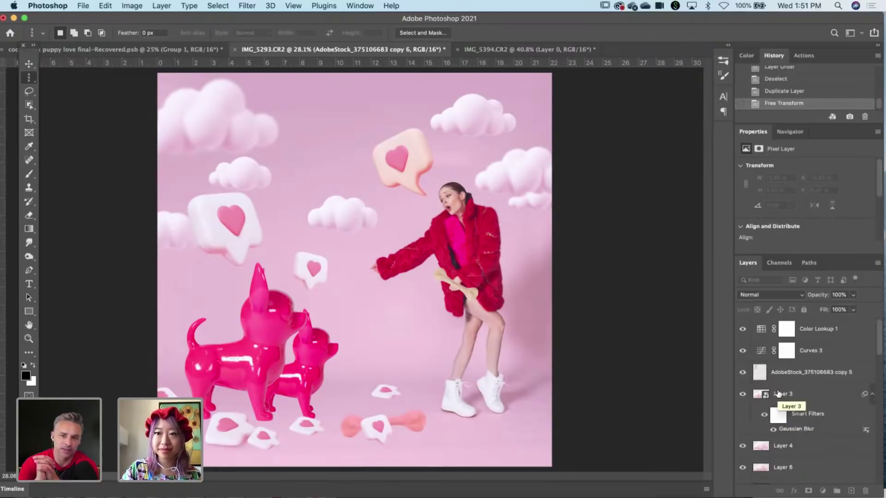
left_click(788, 374)
left_click(819, 355)
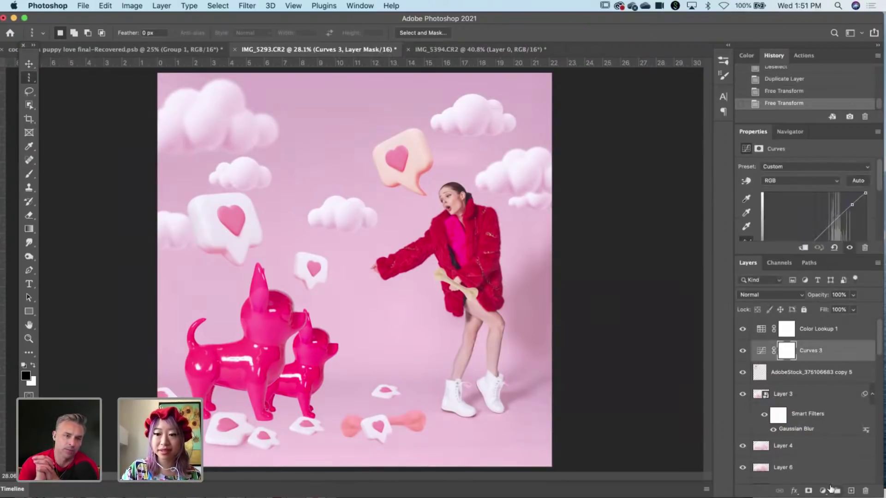
left_click(822, 491)
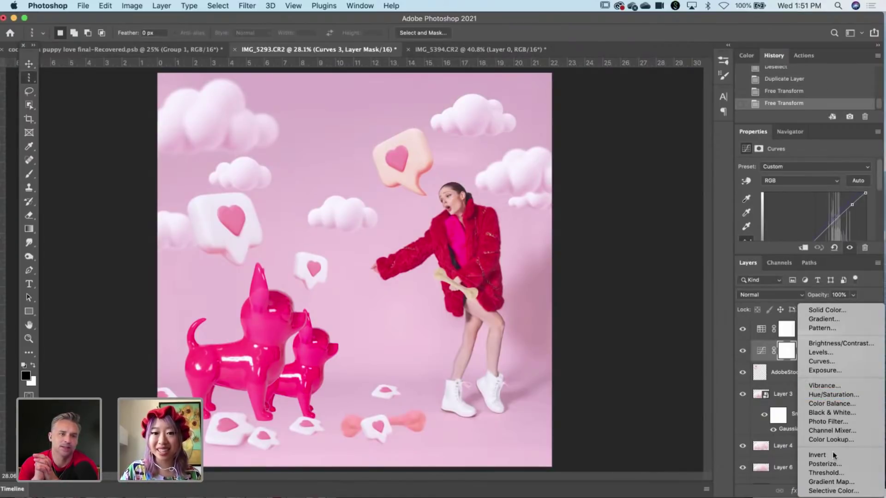
left_click(828, 404)
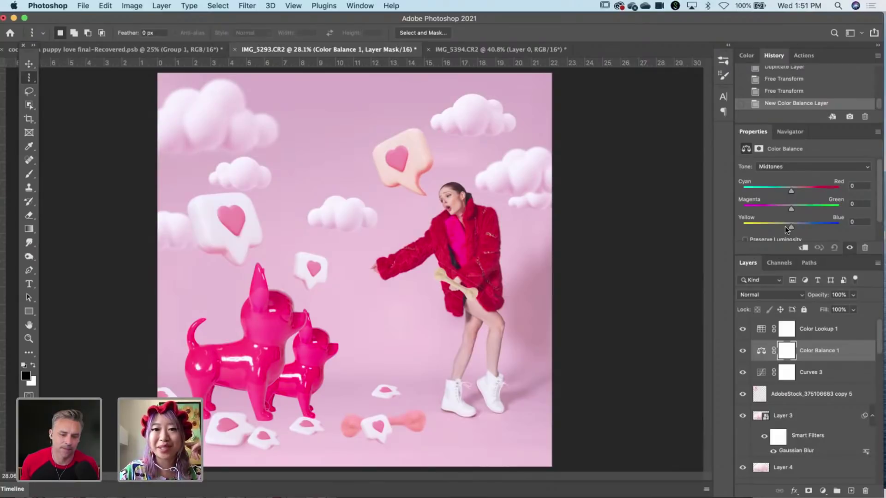
left_click_drag(788, 225, 787, 225)
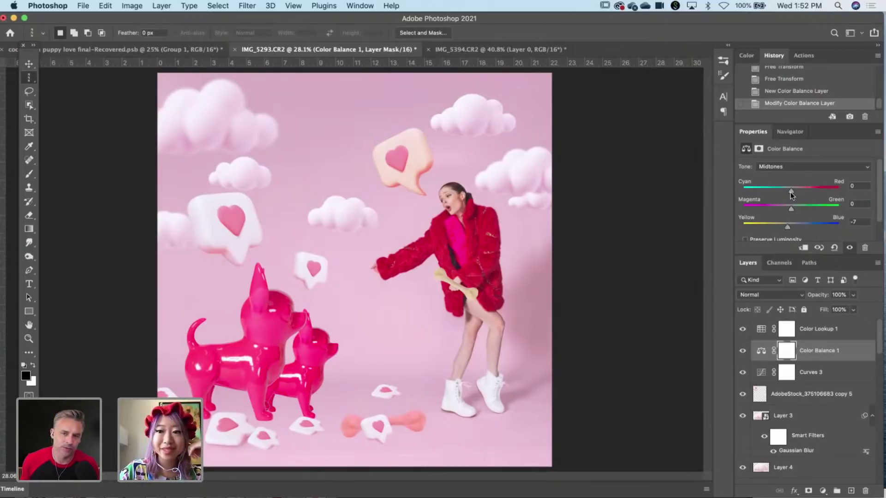
mouse_move(788, 186)
left_mouse_down()
mouse_move(803, 187)
mouse_move(793, 191)
left_mouse_up()
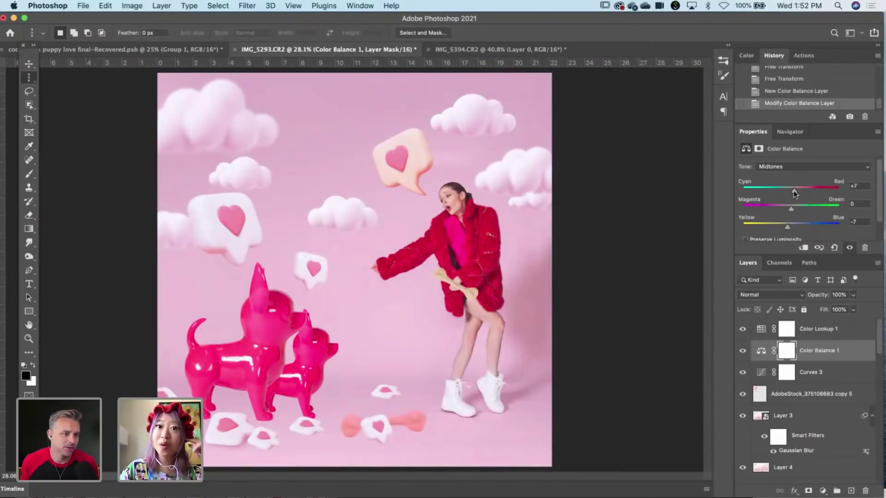
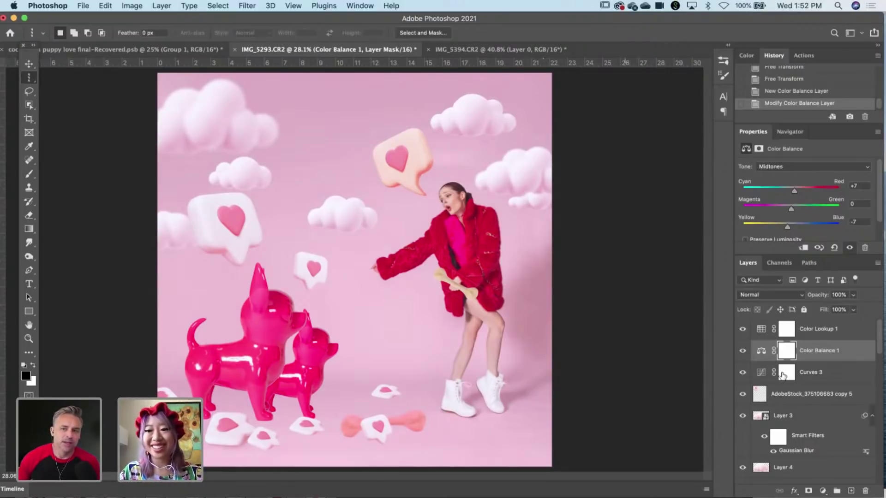
On the Color Fill 3 layer mask, brush in white to add a soft shadow under the small bubble beside the large floor bubble.
left_click(820, 373)
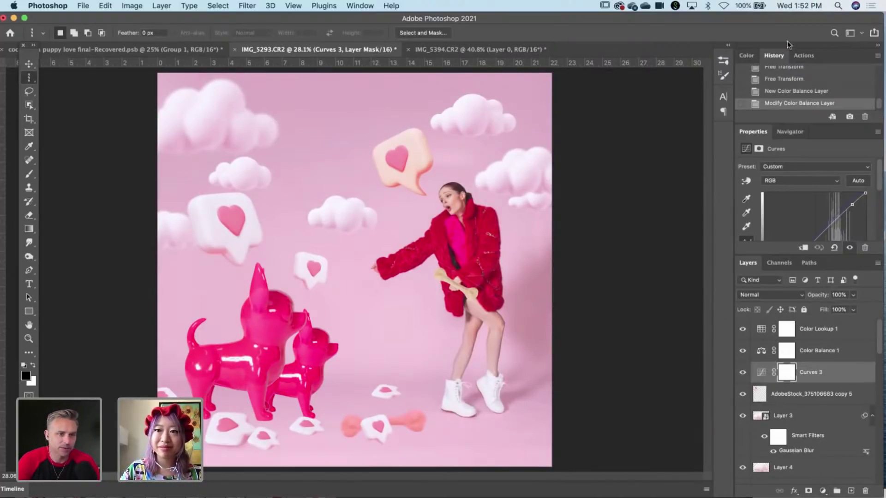
scroll(806, 450, "down", 10)
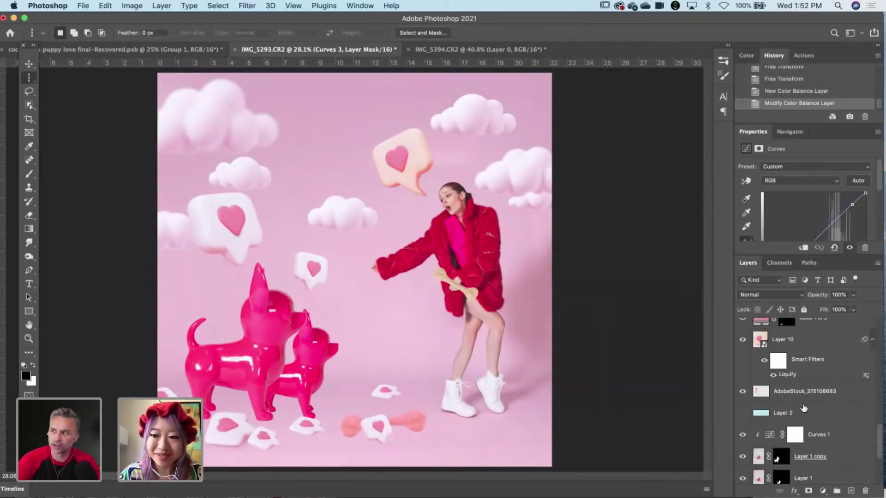
scroll(803, 408, "up", 3)
left_click(787, 394)
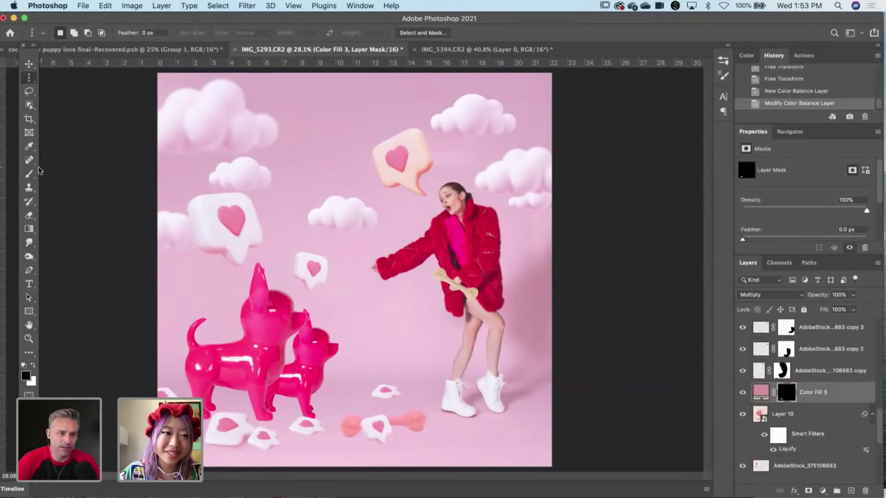
left_click(28, 174)
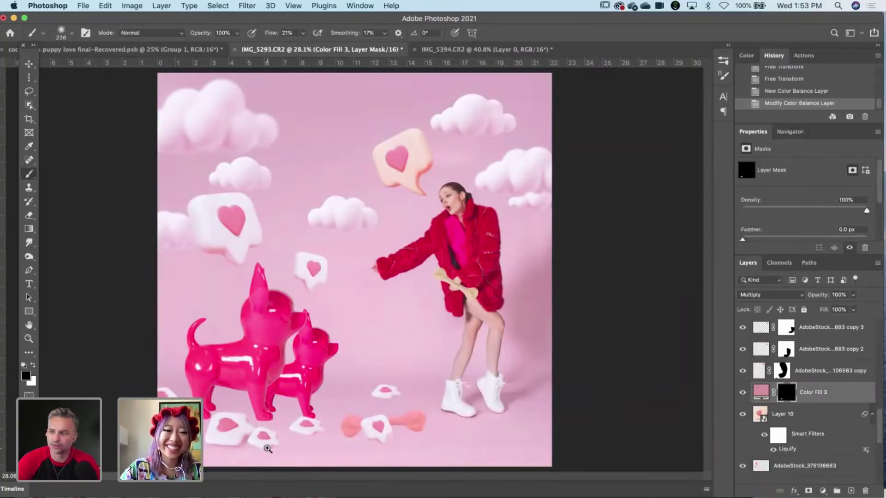
left_click_drag(268, 449, 311, 447)
scroll(257, 322, "down", 3)
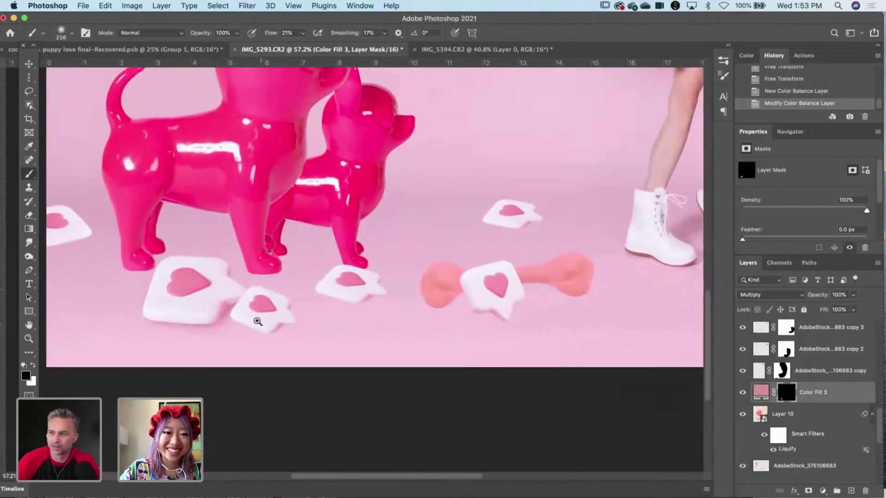
left_click_drag(258, 322, 287, 323)
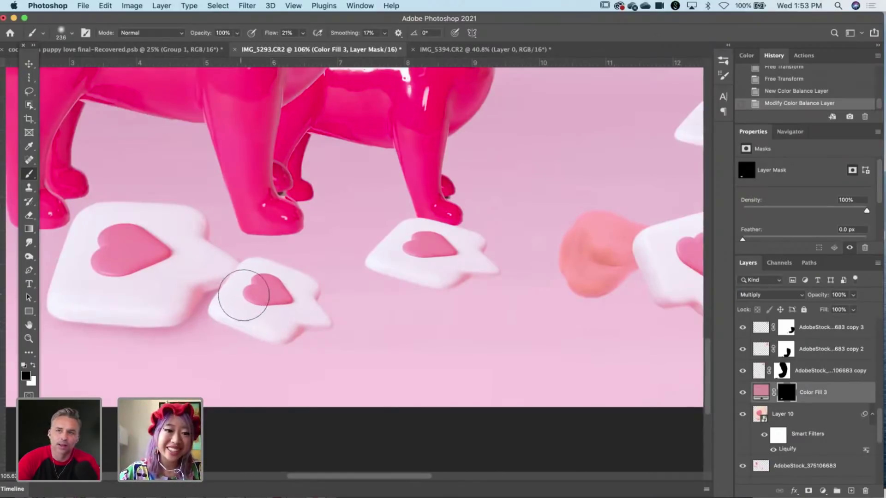
key("x")
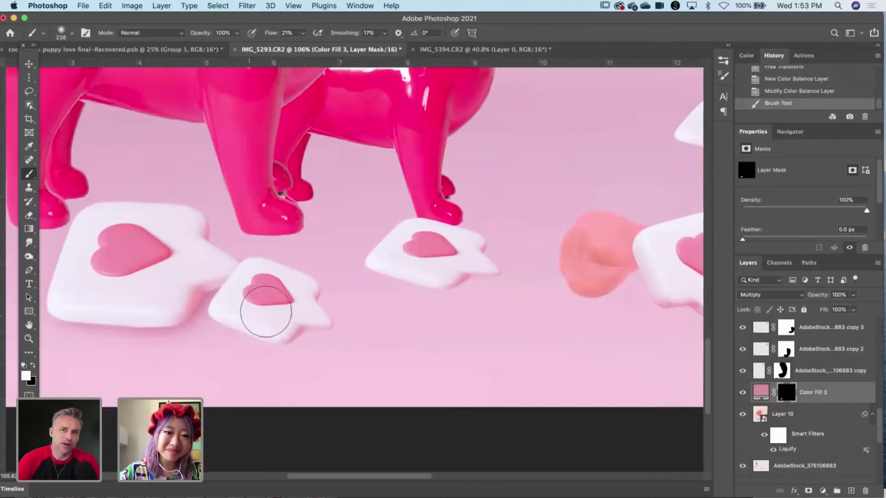
left_click_drag(267, 306, 264, 325)
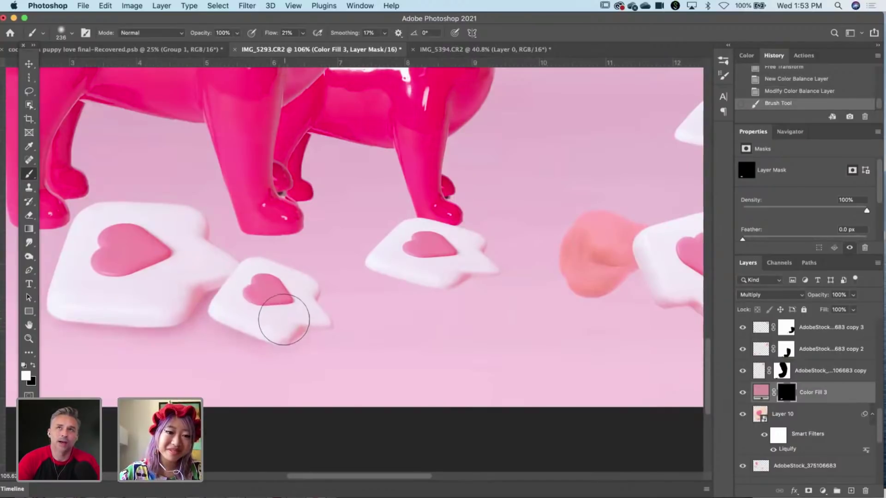
Brush a soft shadow under the bubble at the small dog's paws, and soften its lower edge with black on the mask.
left_click_drag(416, 259, 425, 263)
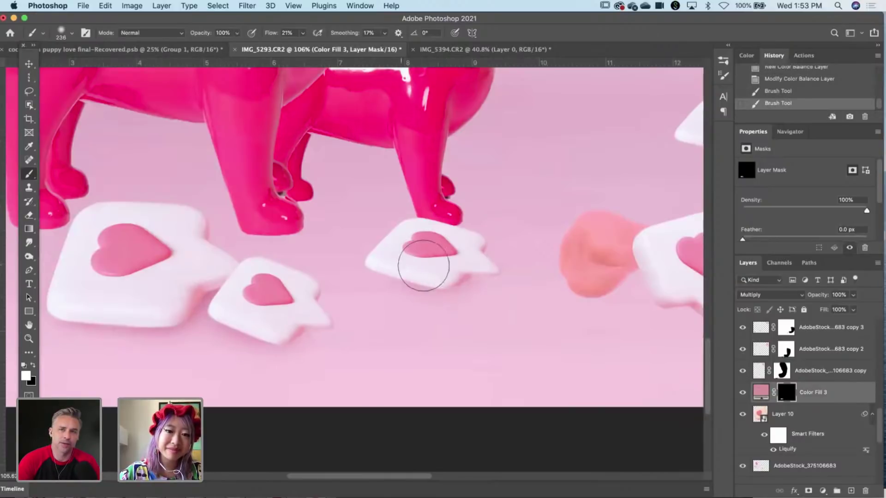
left_click_drag(455, 268, 478, 284)
key("x")
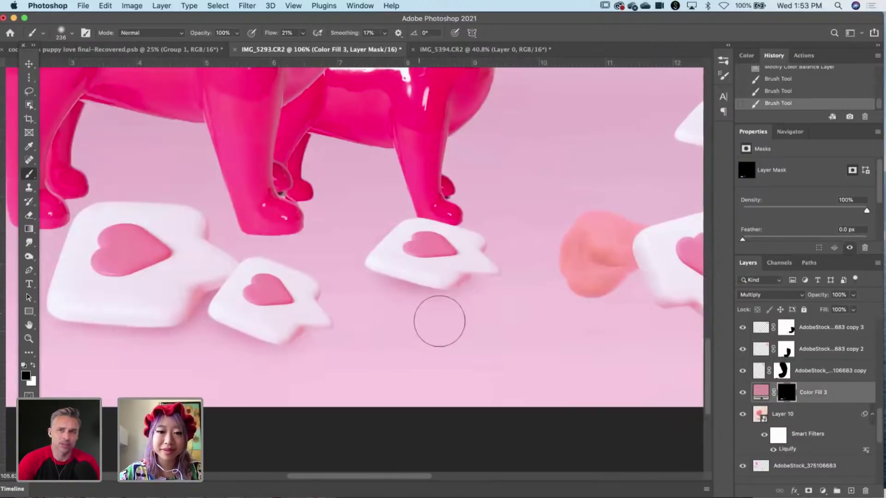
mouse_move(439, 322)
left_mouse_down()
mouse_move(366, 294)
mouse_move(443, 323)
left_mouse_up()
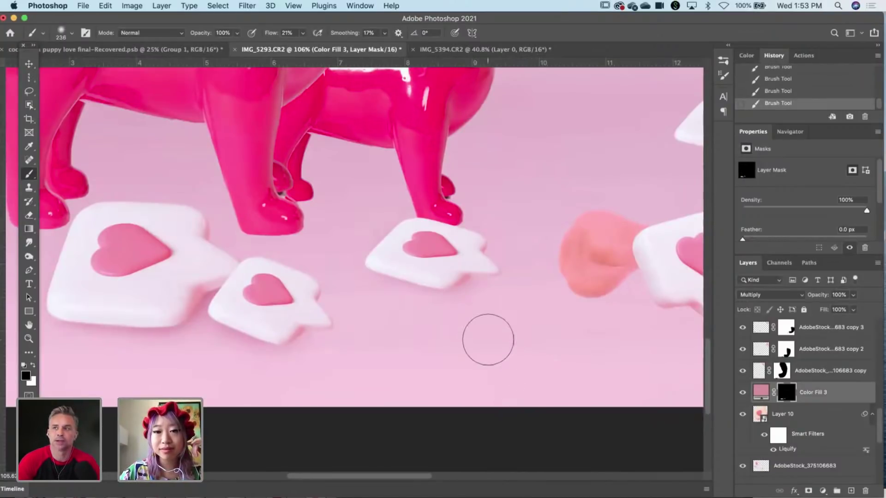
Brush a soft shadow under the bubble on the middle of the bone, alternating white and black on the Color Fill 3 mask.
scroll(504, 257, "right", 10)
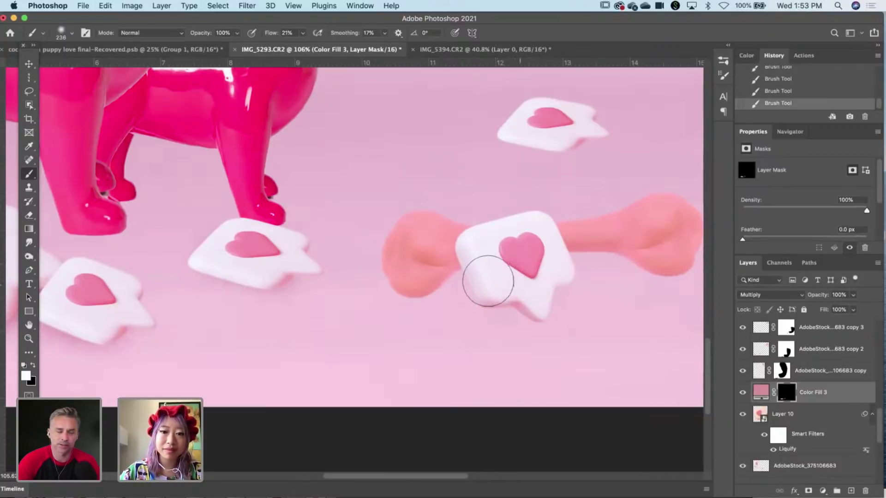
key("x")
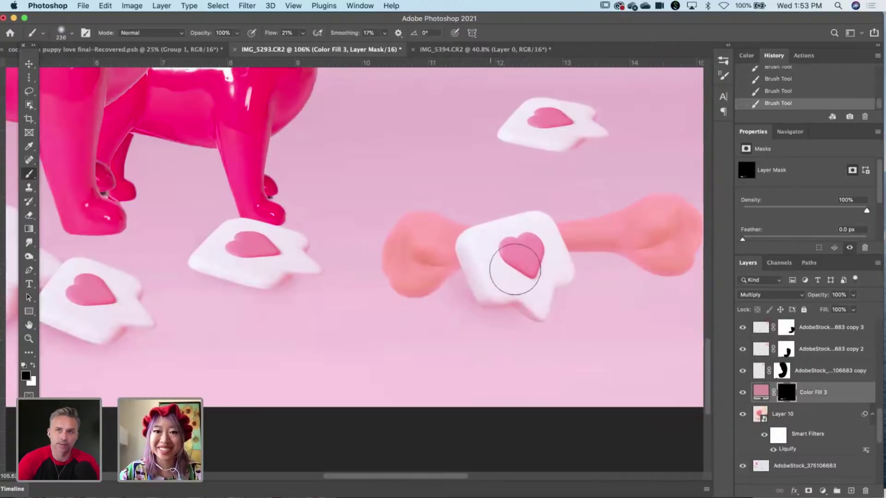
key("x")
key("x")
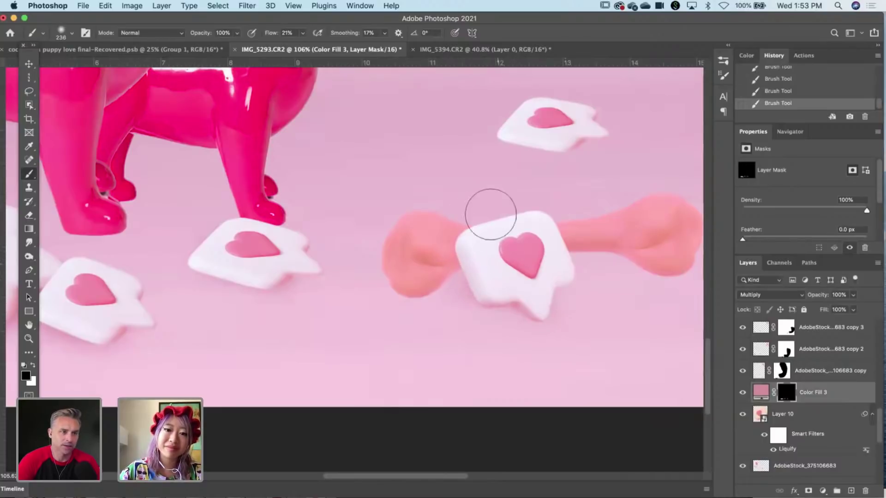
Reduce the brush to 89 px and touch up the shadow beneath the tip of the bubble at the small dog's paws.
left_click_drag(353, 294, 435, 294)
key("x")
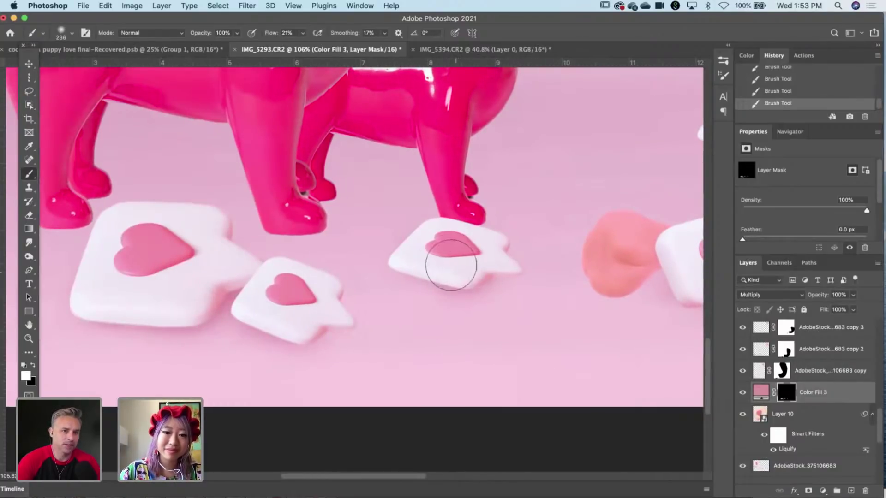
key("x")
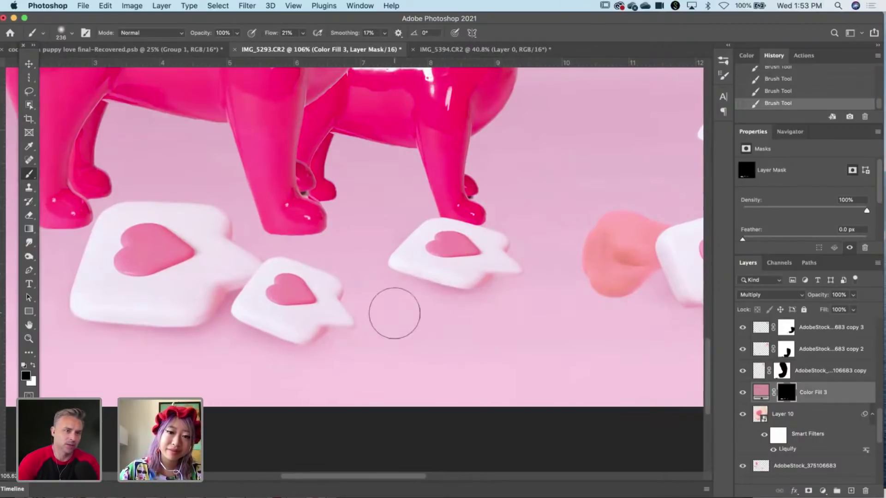
key("x")
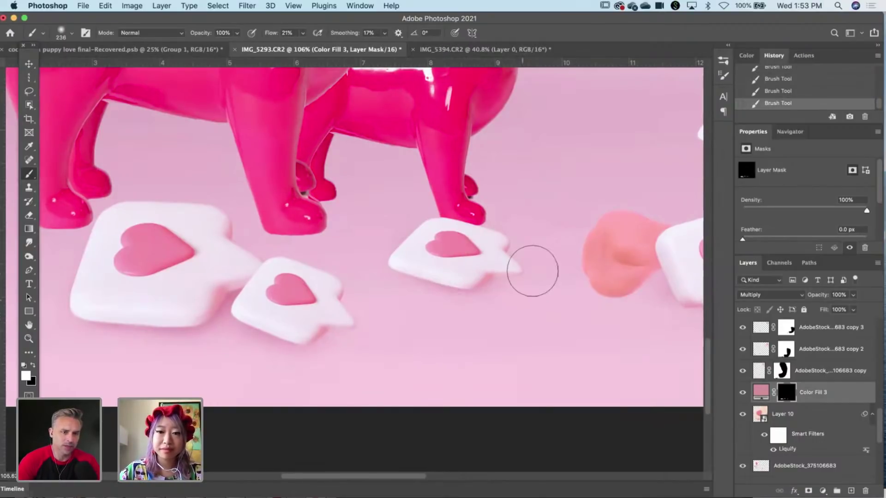
right_click(608, 282)
key("Return")
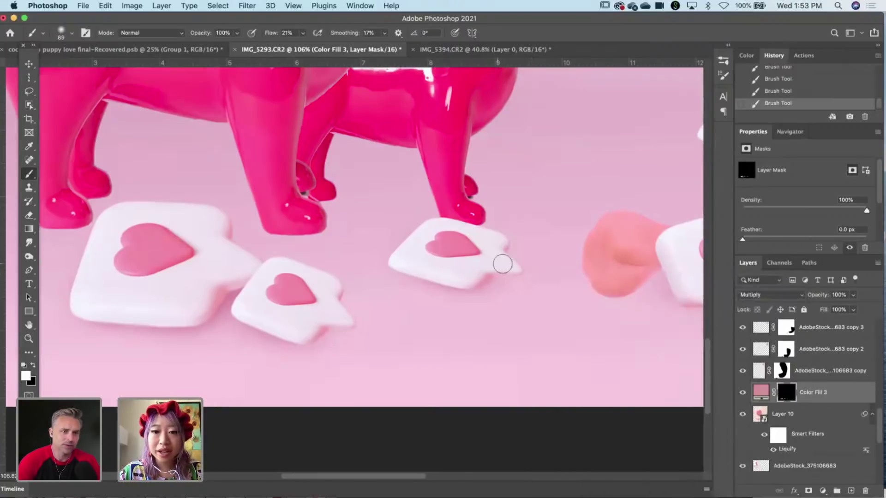
left_click(516, 271)
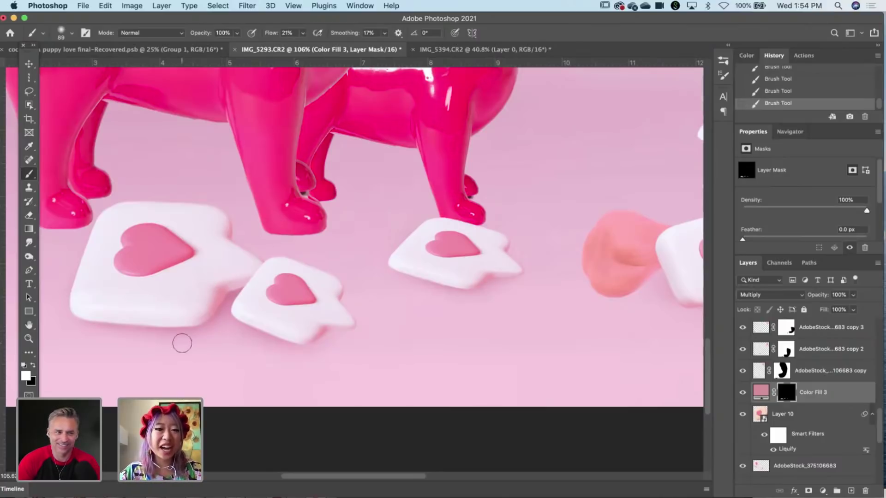
Refine the shadow under the large floor bubble and brush white beneath the tail of the bubble at the small dog's paws.
left_click_drag(165, 330, 267, 326)
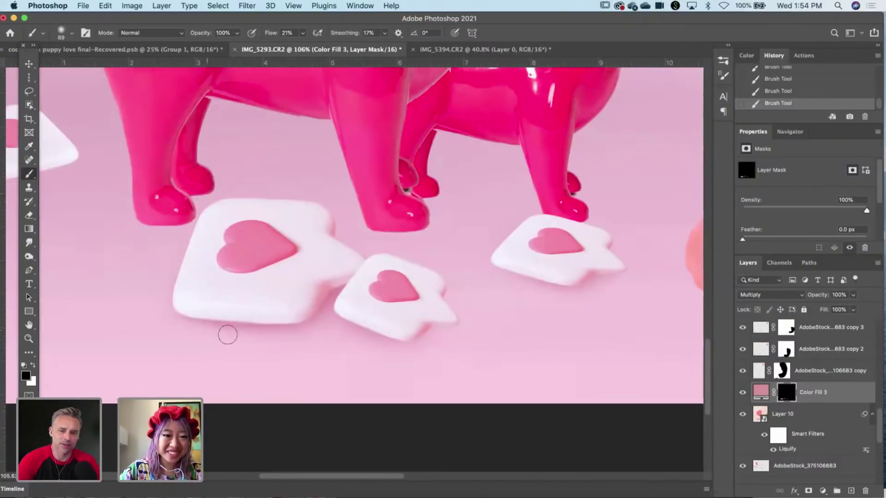
key("x")
scroll(366, 291, "down", 6)
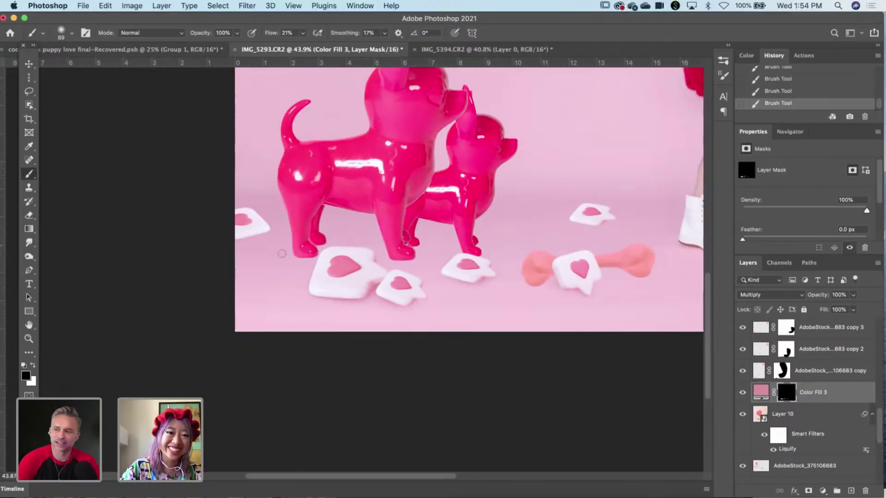
scroll(476, 295, "up", 5)
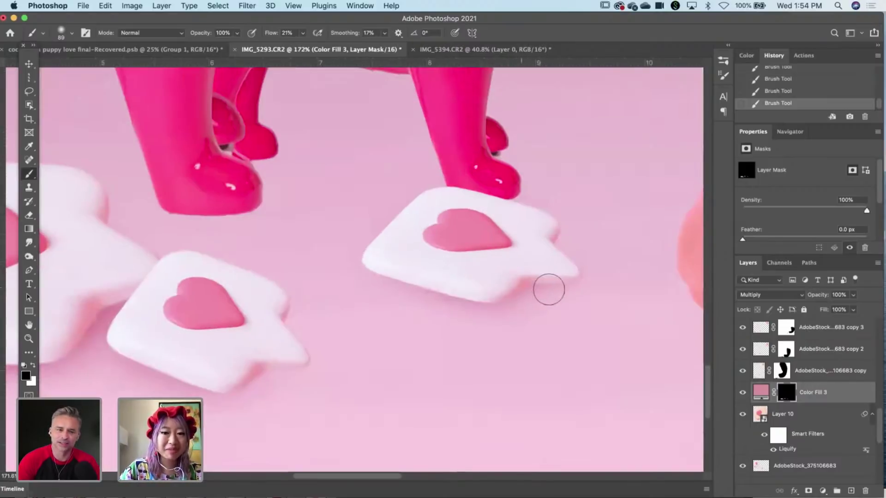
key("x")
mouse_move(545, 272)
left_mouse_down()
mouse_move(488, 295)
mouse_move(379, 263)
mouse_move(446, 274)
mouse_move(537, 270)
mouse_move(522, 278)
mouse_move(570, 269)
left_mouse_up()
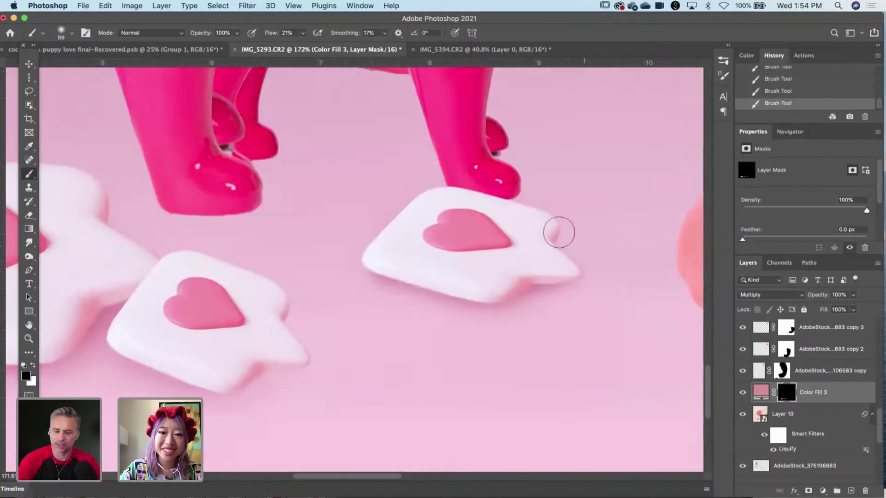
key("x")
scroll(434, 327, "down", 2)
scroll(370, 336, "down", 5)
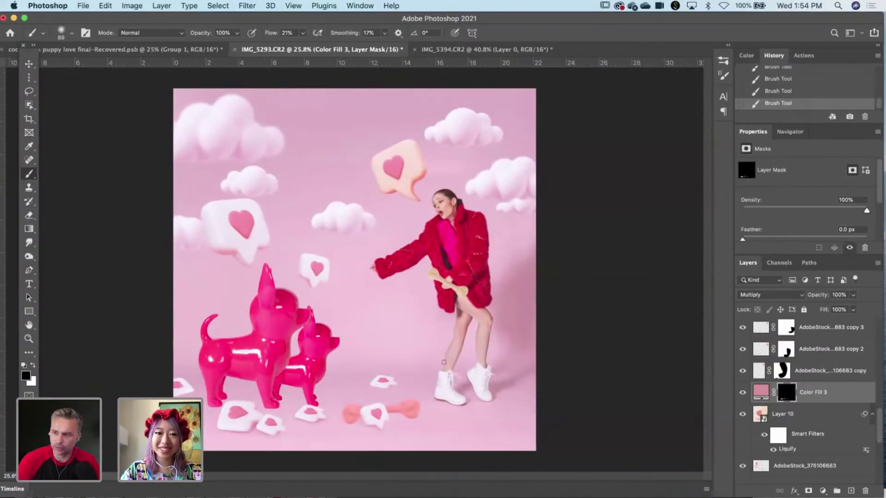
On the Color Fill 3 mask, brush a soft shadow under the small bubble lying on the floor behind the bone.
scroll(436, 389, "up", 5)
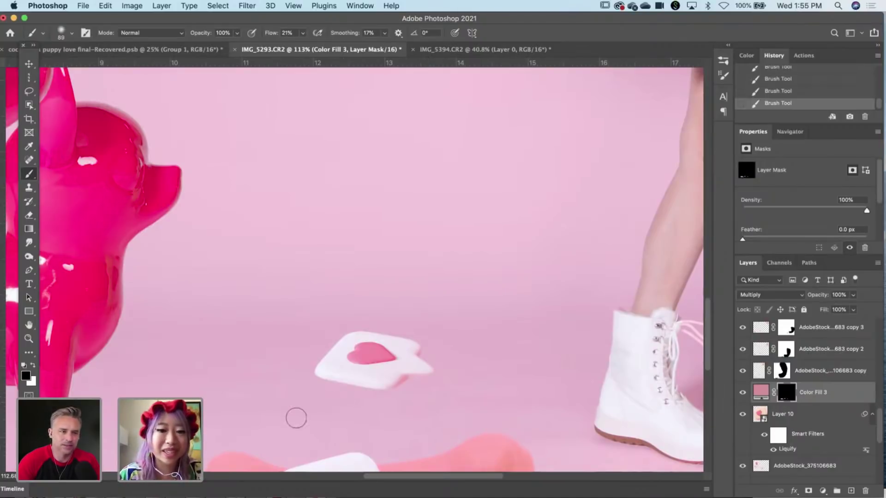
scroll(430, 304, "down", 5)
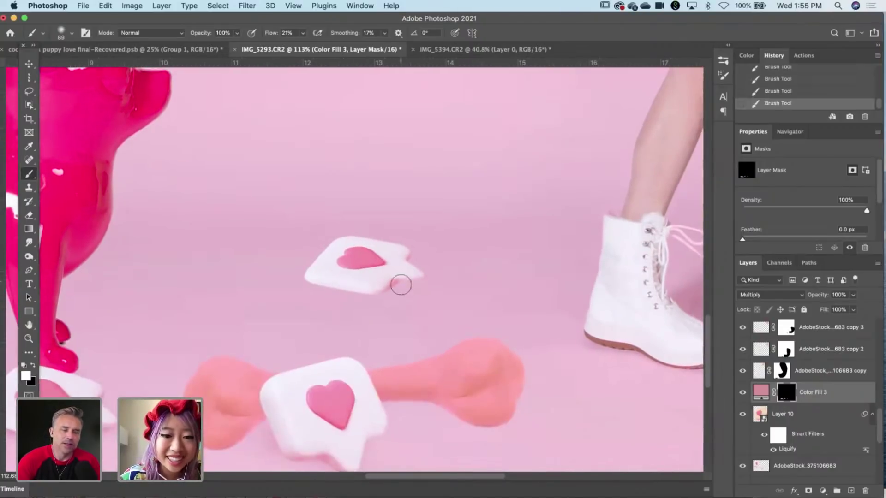
key("x")
key("x")
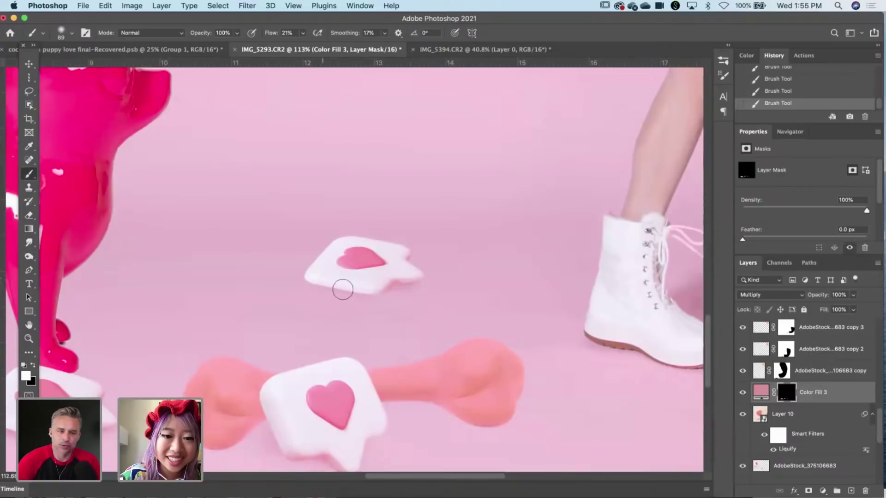
mouse_move(340, 290)
left_mouse_down()
mouse_move(396, 283)
mouse_move(431, 290)
mouse_move(404, 304)
mouse_move(317, 299)
mouse_move(409, 305)
mouse_move(412, 290)
mouse_move(320, 297)
mouse_move(380, 303)
left_mouse_up()
key("x")
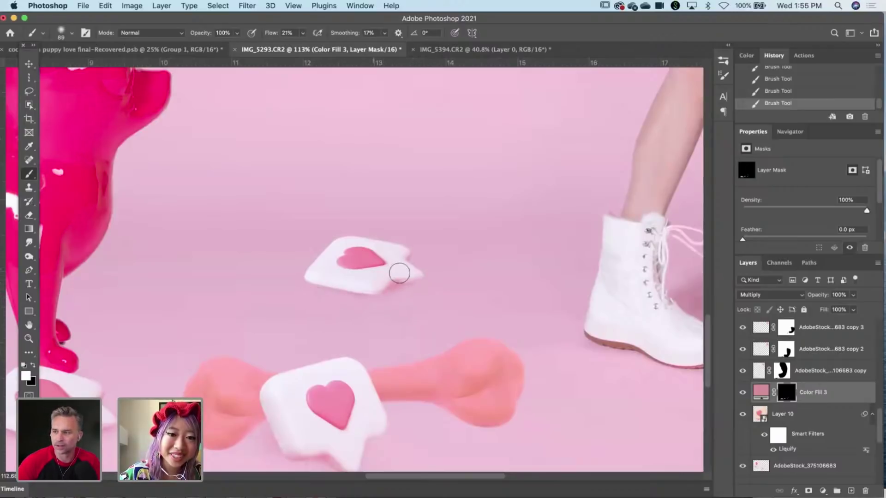
key("x")
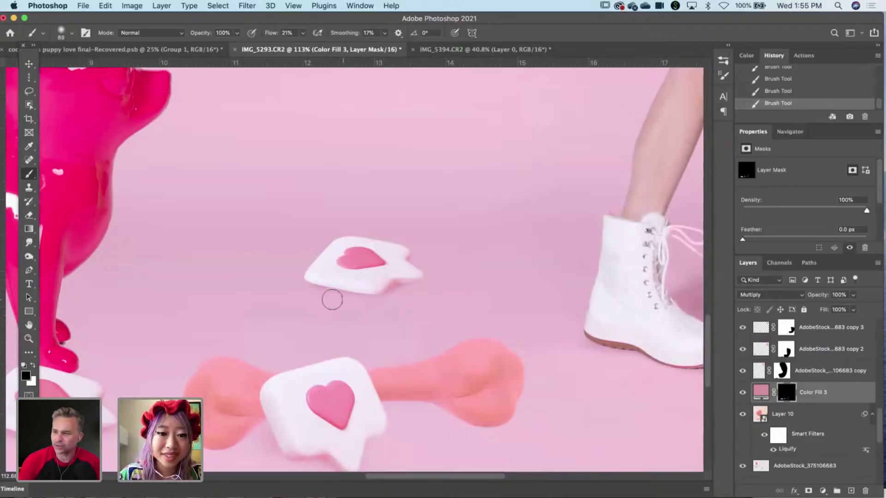
key("x")
Build up the shadow under the bubble behind the bone with a 108 px brush, and soften it with a 140 px brush.
right_click(365, 274)
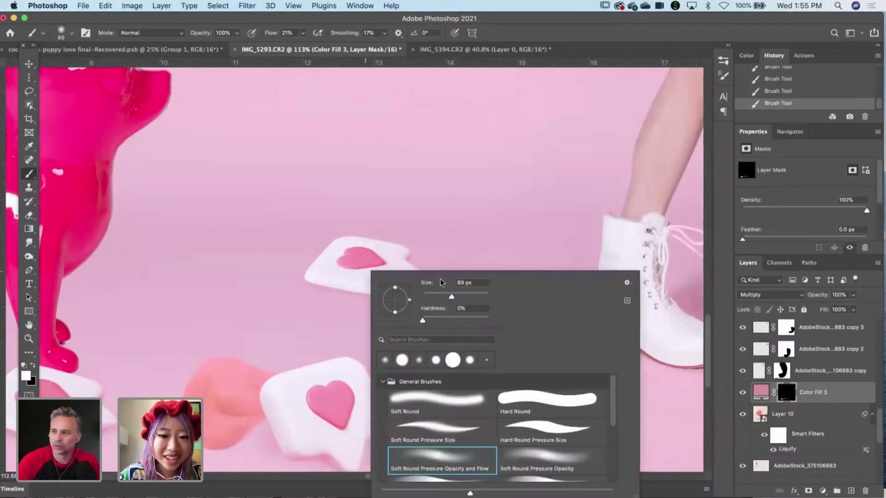
left_click_drag(453, 297, 456, 295)
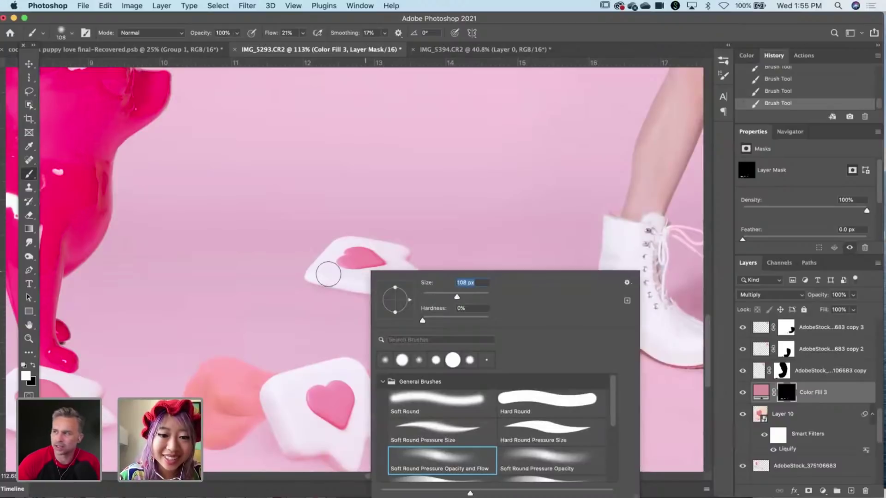
left_click(330, 270)
key("x")
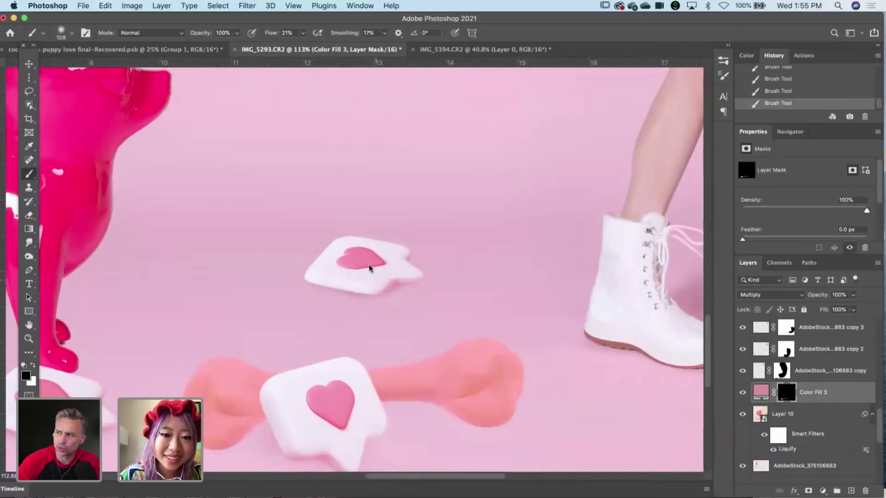
right_click(369, 264)
left_click_drag(462, 289, 466, 289)
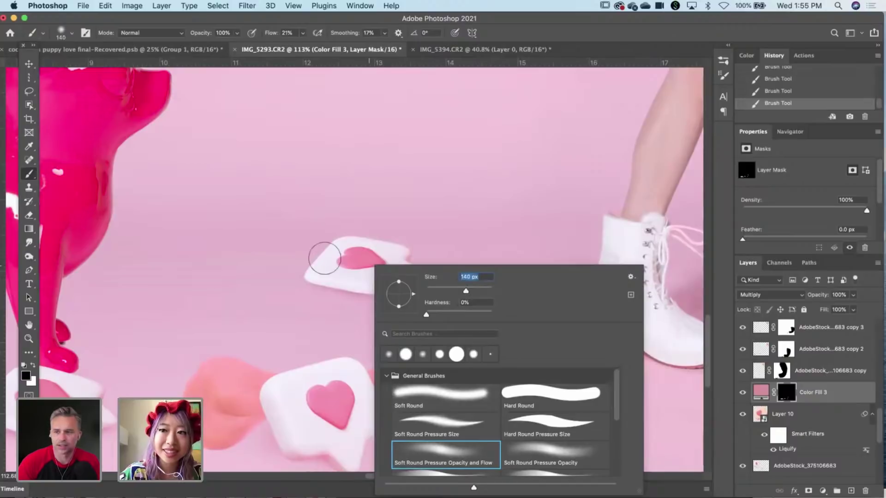
left_click(319, 279)
mouse_move(318, 278)
left_mouse_down()
mouse_move(417, 273)
mouse_move(342, 312)
mouse_move(362, 316)
mouse_move(293, 295)
mouse_move(337, 308)
left_mouse_up()
key("x")
mouse_move(281, 258)
left_mouse_down()
mouse_move(292, 293)
mouse_move(329, 319)
mouse_move(369, 311)
mouse_move(442, 259)
left_mouse_up()
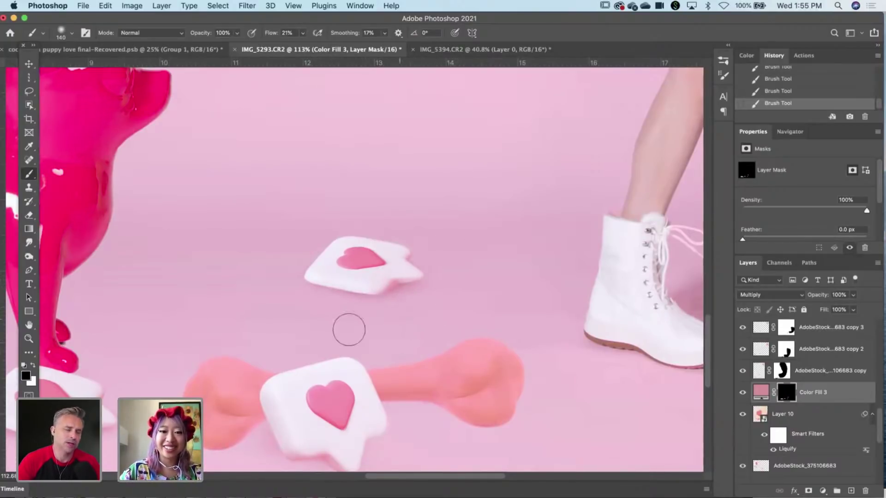
scroll(373, 239, "down", 6)
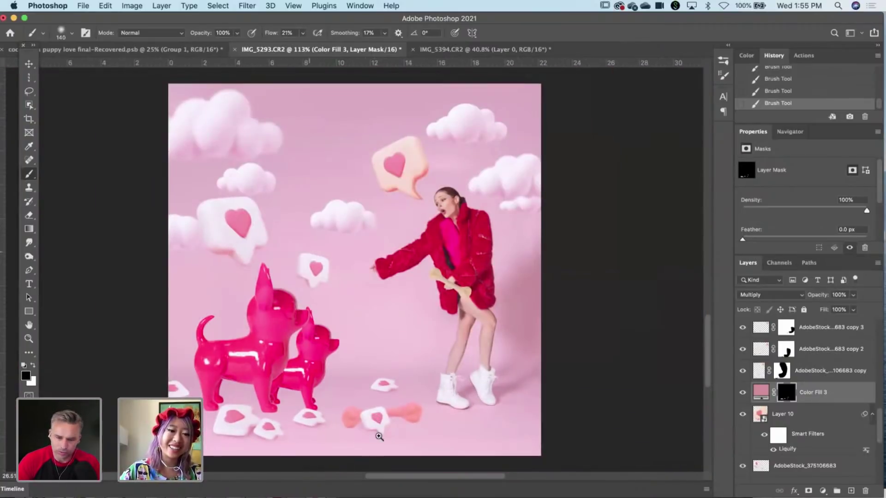
Brush a soft shadow in white under the bubble cut off by the canvas edge behind the large dog.
scroll(233, 437, "up", 6)
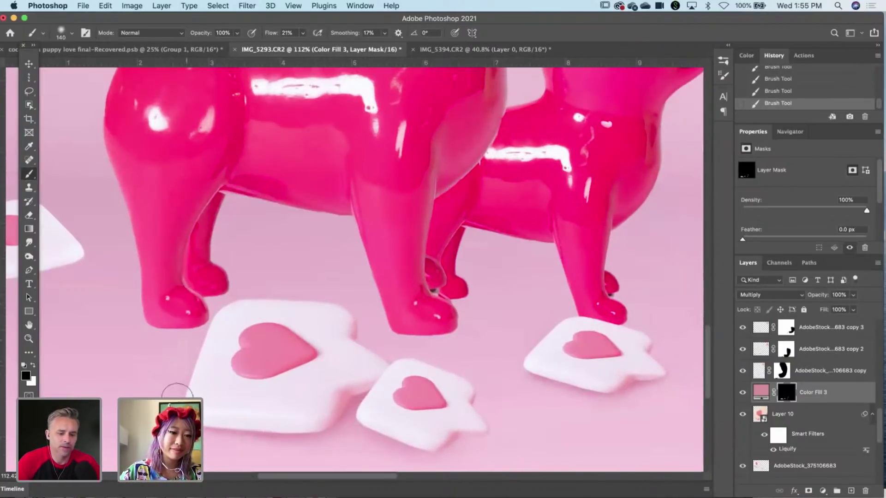
scroll(395, 305, "down", 4)
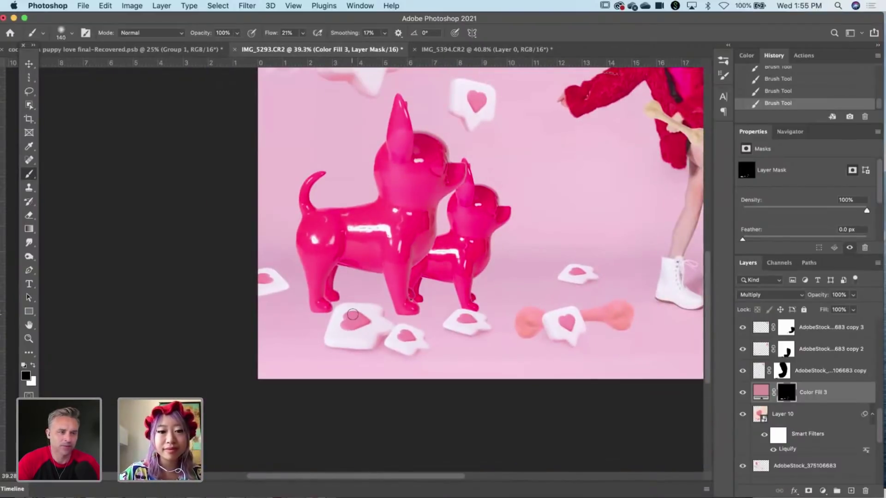
scroll(238, 295, "up", 3)
key("x")
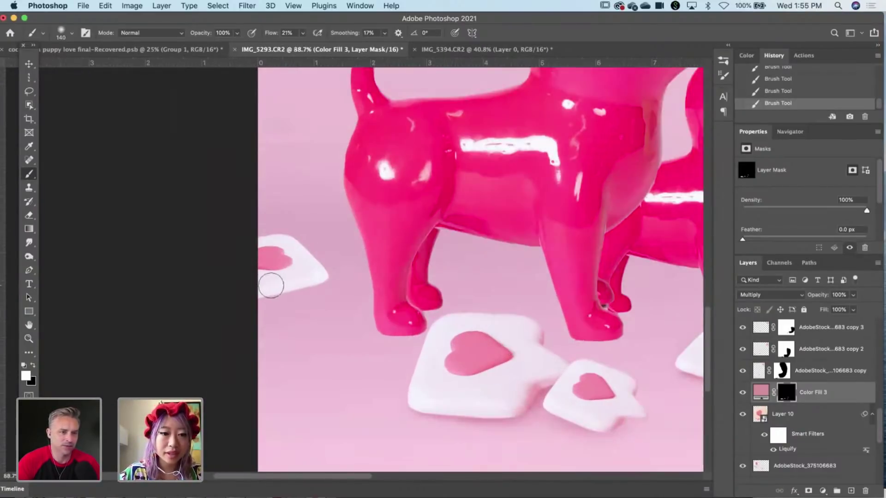
key("x")
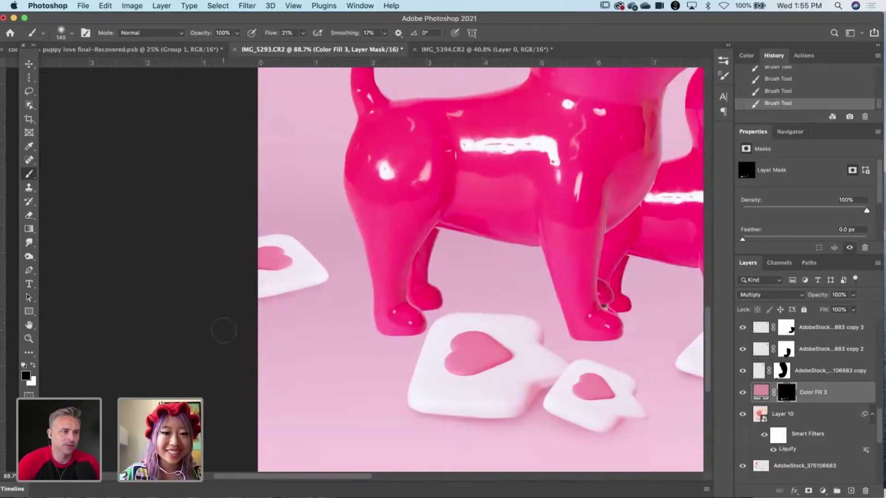
scroll(307, 344, "down", 5)
Refine the shadow under the tail of the bubble on the bone, alternating black and white on the mask.
scroll(360, 413, "up", 5)
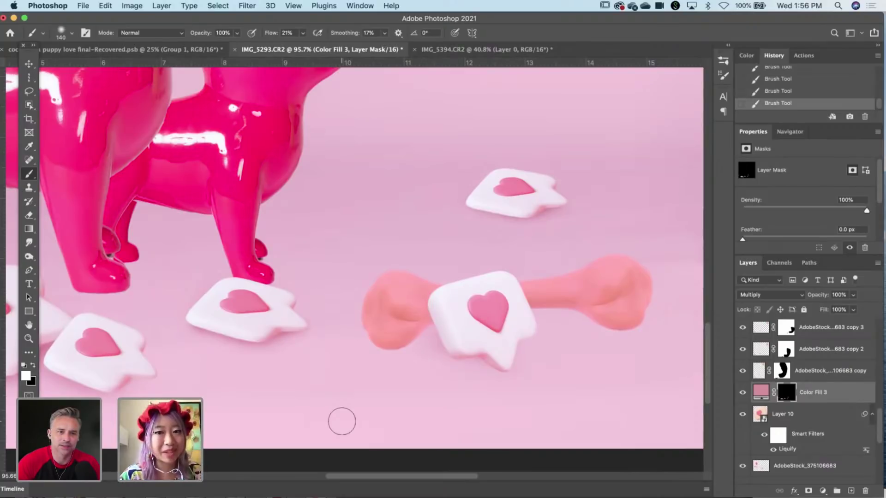
key("x")
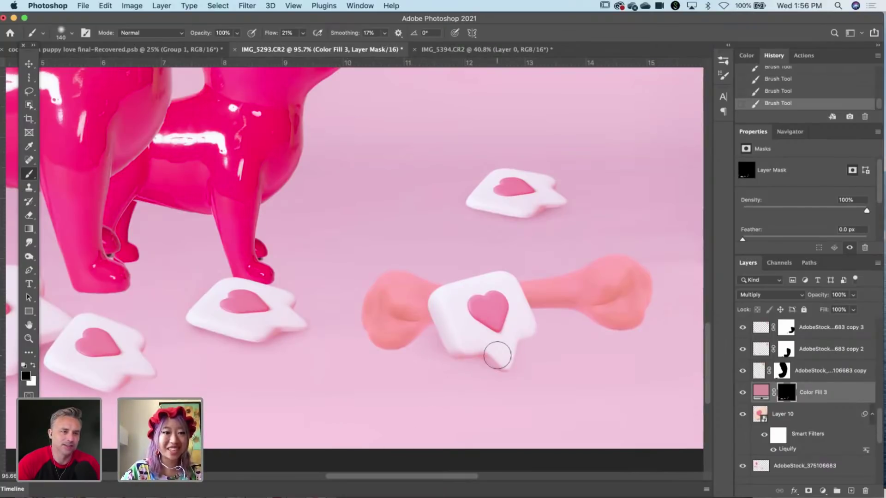
key("x")
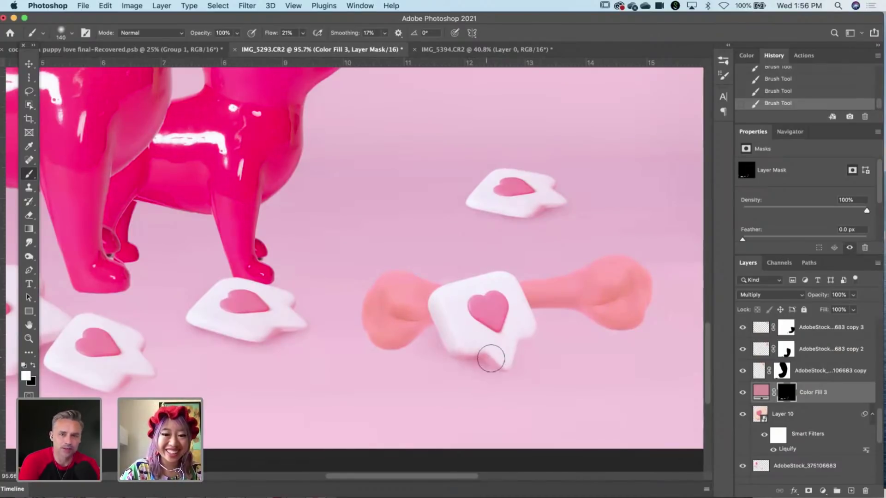
key("x")
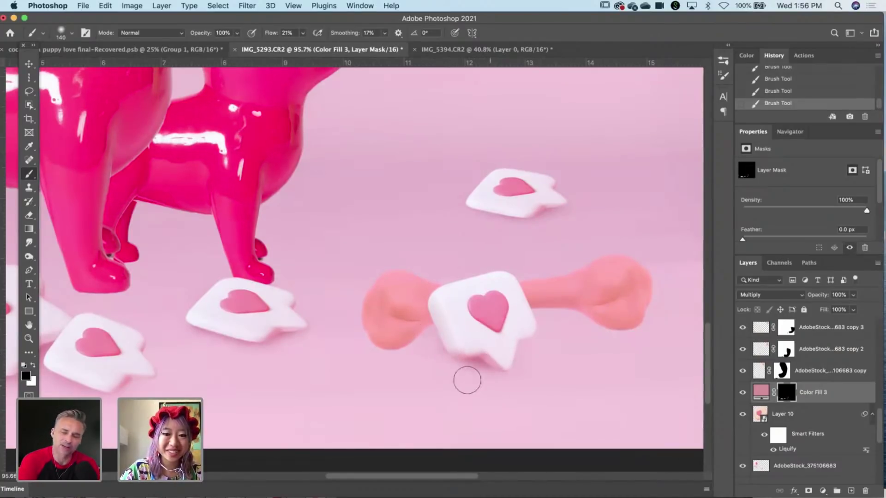
key("x")
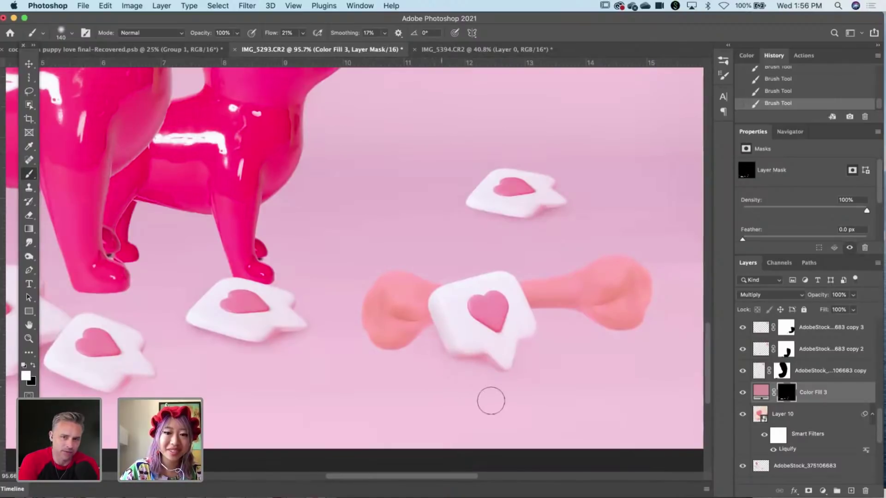
Undo the last brush stroke and repaint the shadow under the bubble at the small dog's paws with a 143 px white brush.
key("super+0")
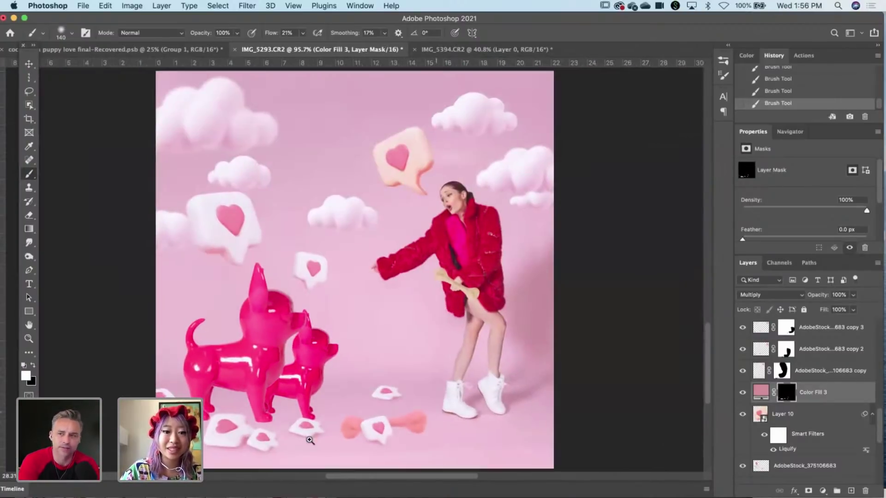
left_click(310, 441, "super")
key("x")
left_click_drag(356, 432, 358, 360)
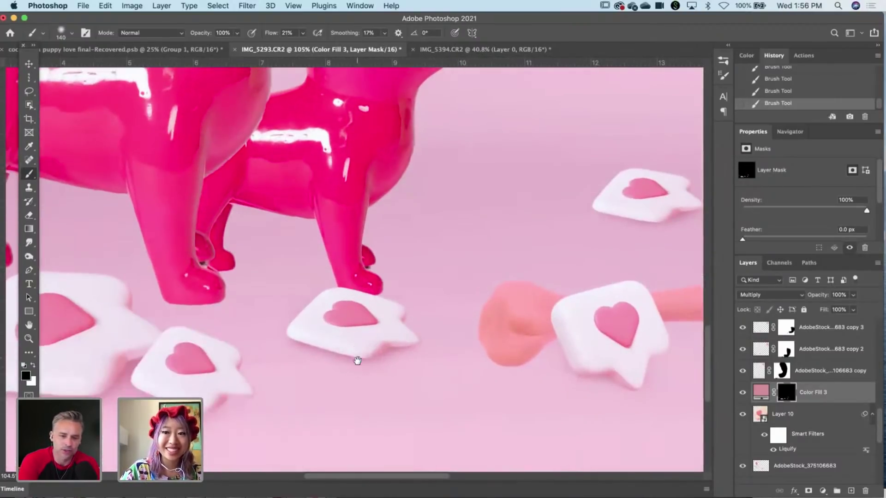
key("x")
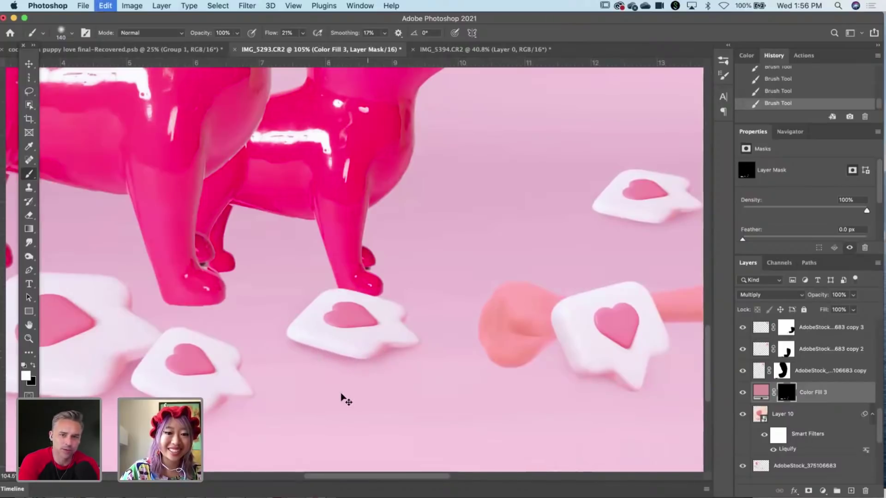
key("super+z")
right_click(340, 394)
left_click_drag(434, 324, 436, 322)
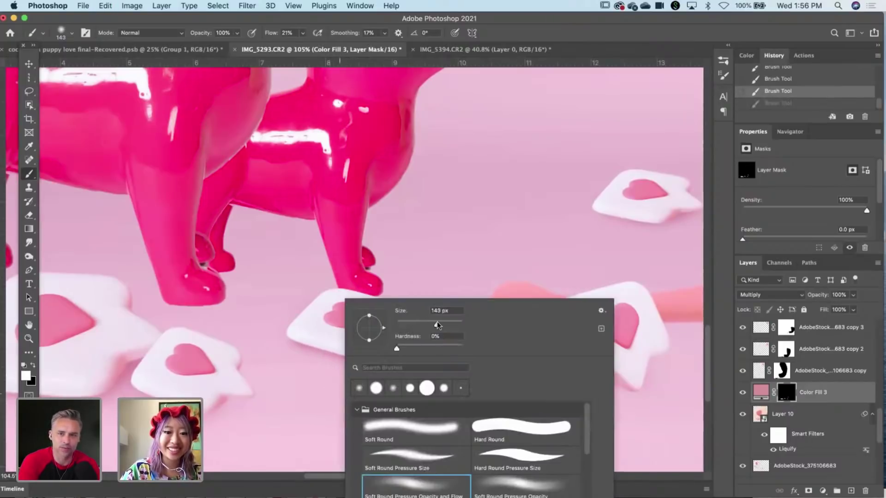
left_click(341, 354)
left_click_drag(340, 354, 394, 348)
key("x")
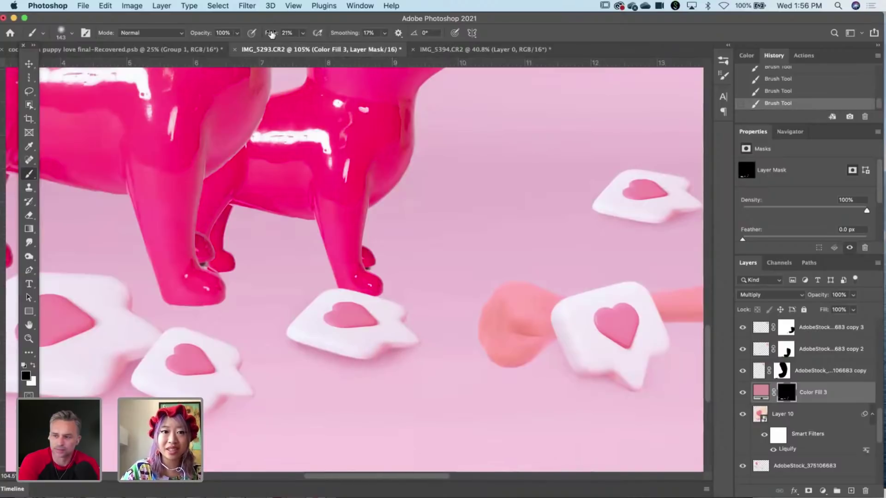
Set the brush flow to 17% and touch up the bubble shadow at the small dog's paws, alternating black and white on the mask.
left_click_drag(272, 34, 271, 35)
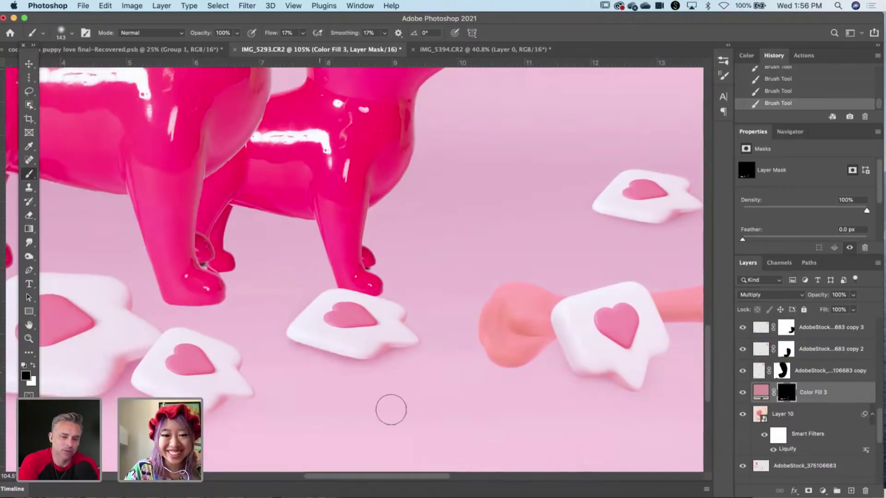
scroll(397, 396, "down", 5)
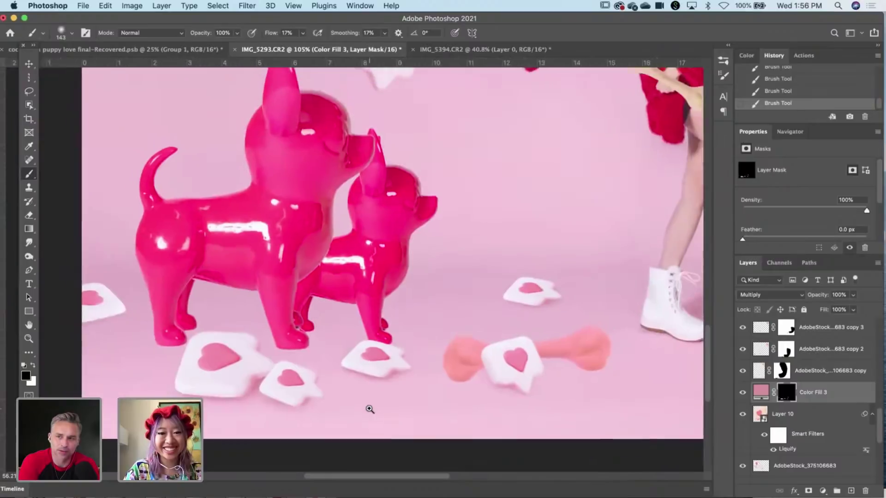
scroll(259, 360, "up", 5)
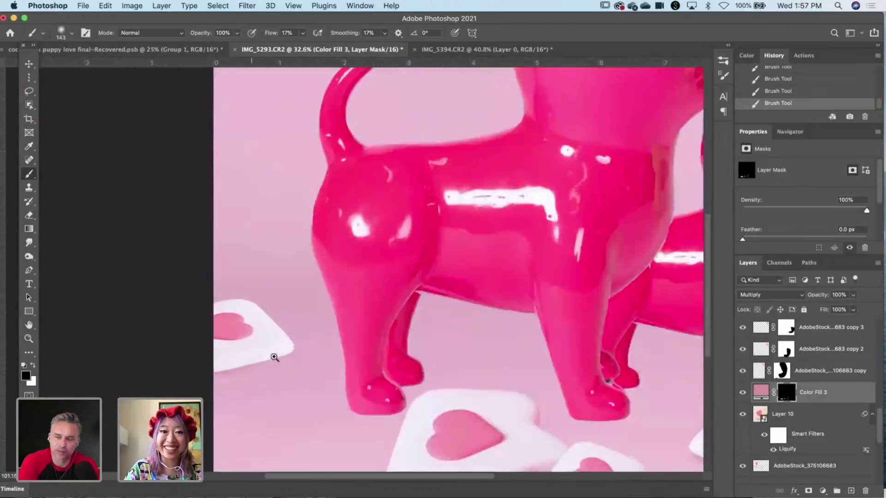
key("x")
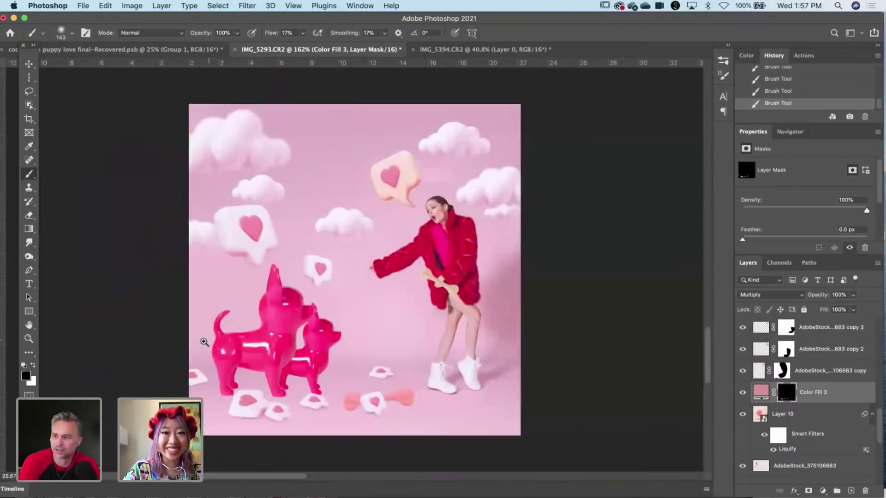
scroll(203, 347, "down", 5)
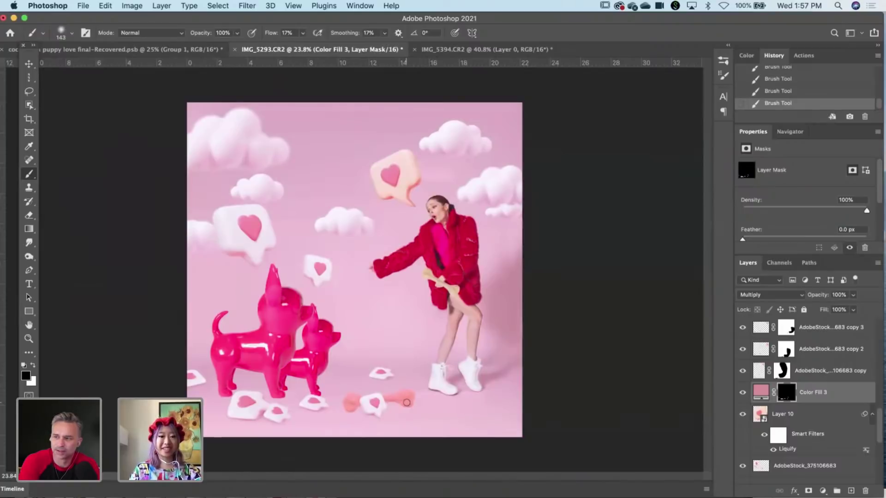
scroll(300, 402, "up", 4)
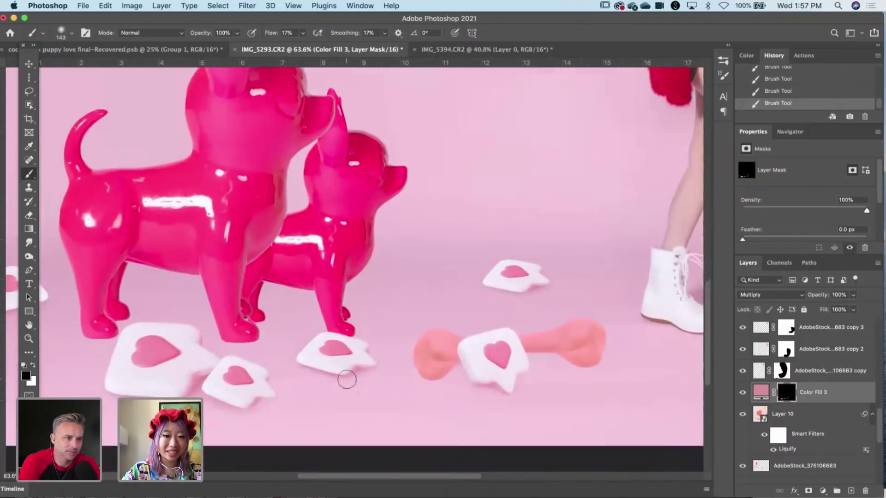
key("x")
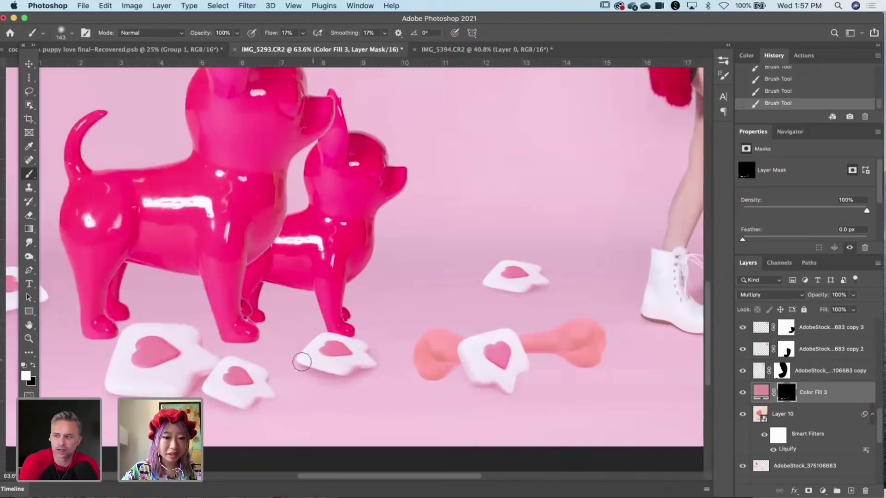
key("x")
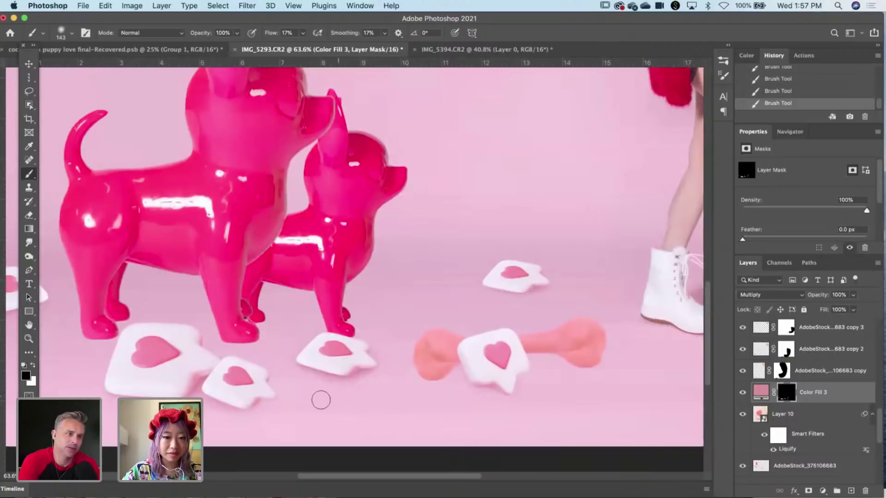
key("x")
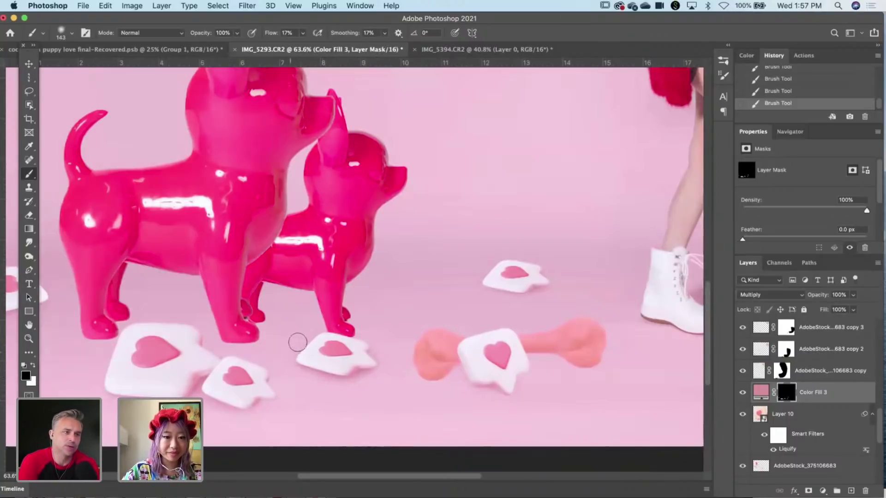
Brush a soft shadow in white under the large floor bubble with a 146 px brush.
right_click(291, 382)
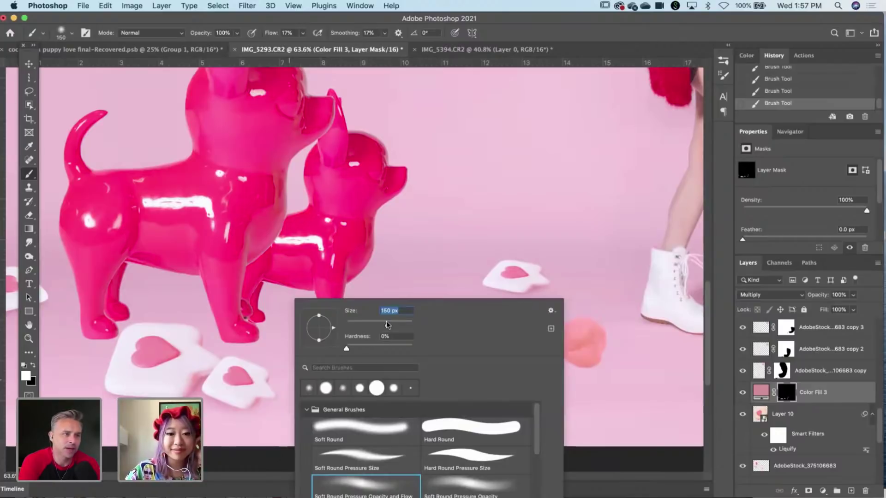
left_click_drag(387, 324, 386, 325)
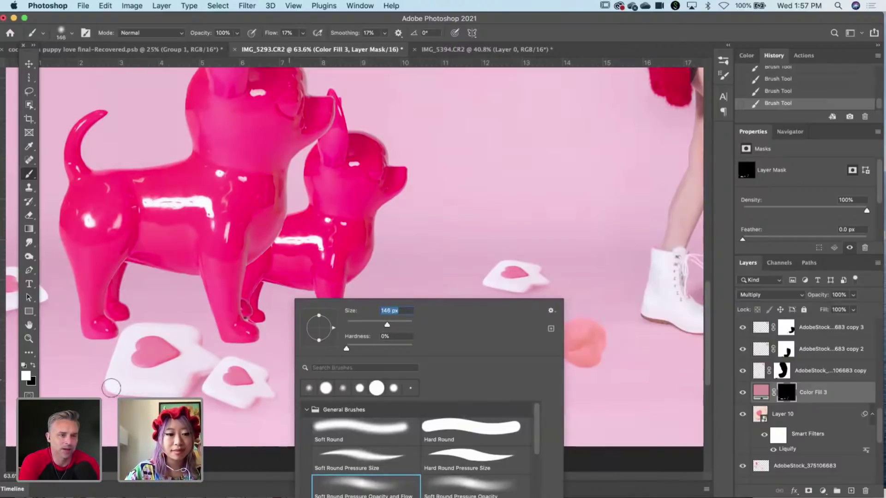
left_click(123, 390)
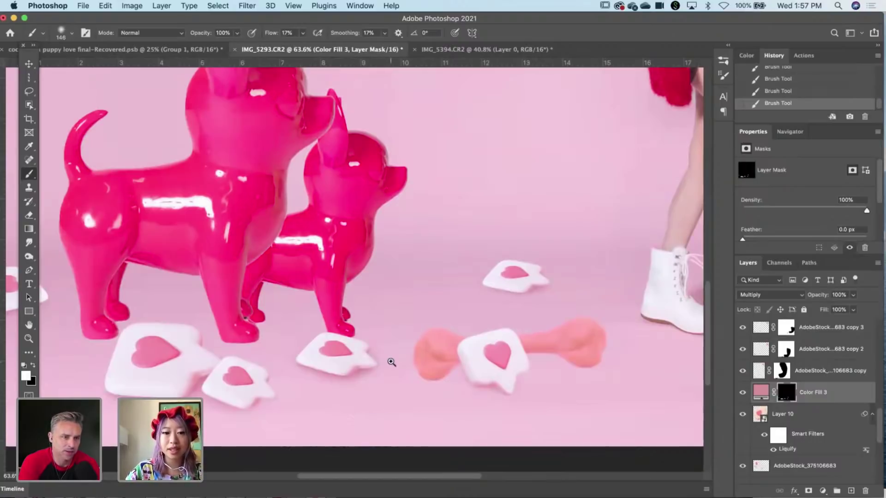
scroll(390, 360, "down", 5)
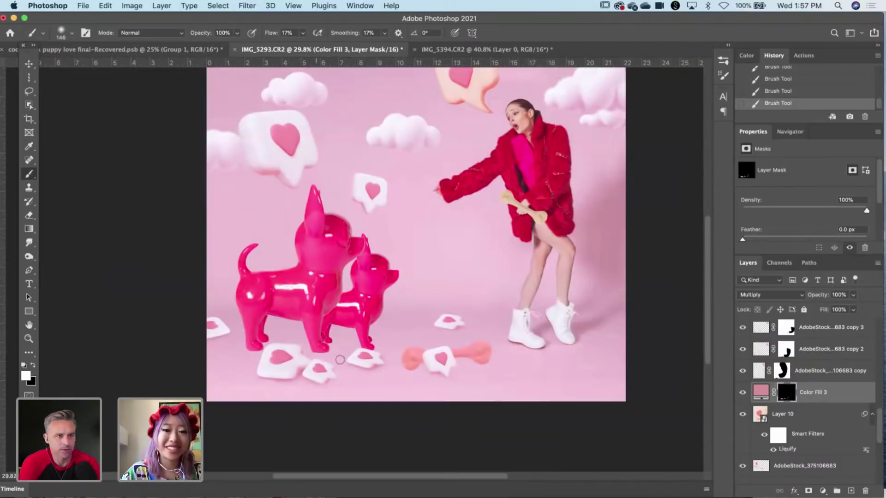
scroll(338, 361, "down", 2)
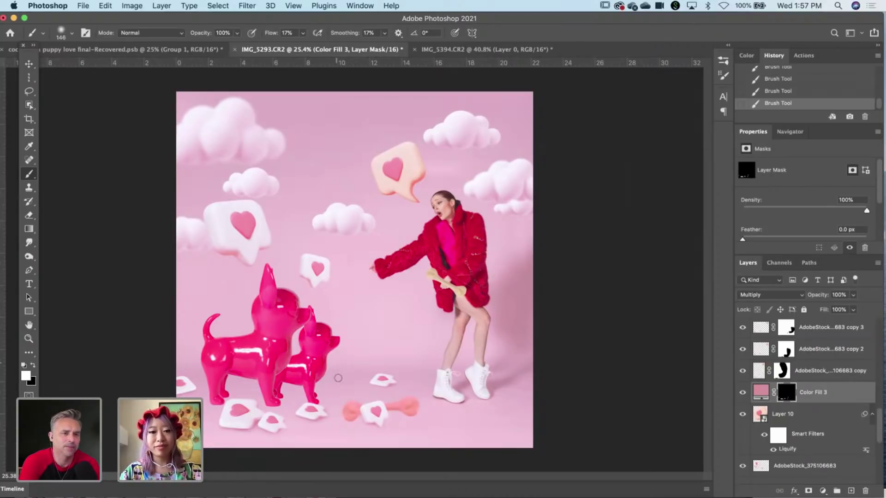
scroll(309, 411, "up", 5)
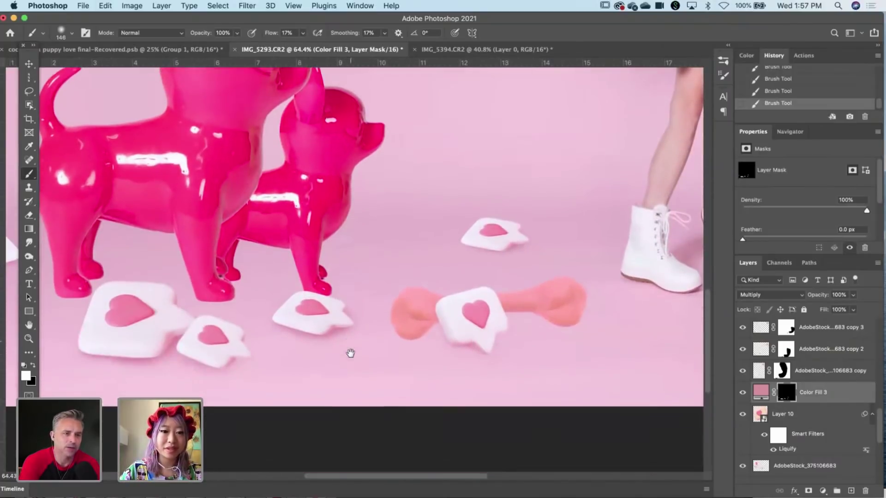
Try a 185 px white brush on the shadow under the bubble at the small dog's paws, and undo the stroke.
right_click(356, 353)
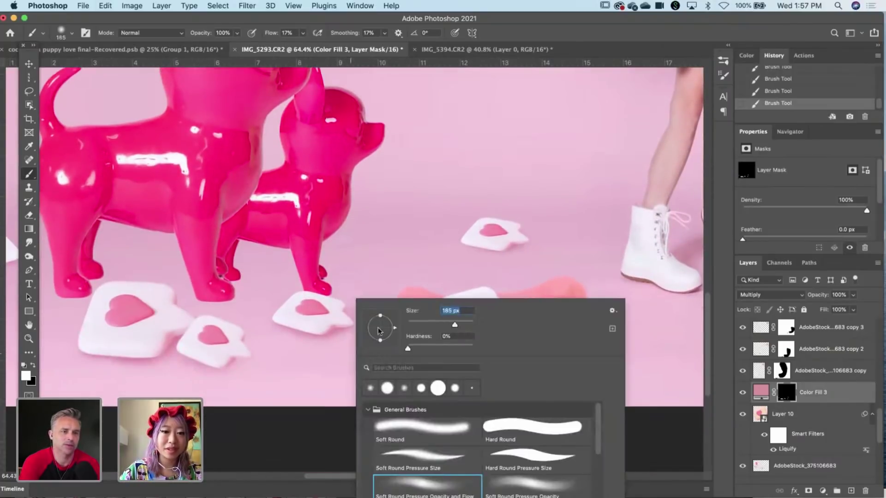
left_click(288, 318)
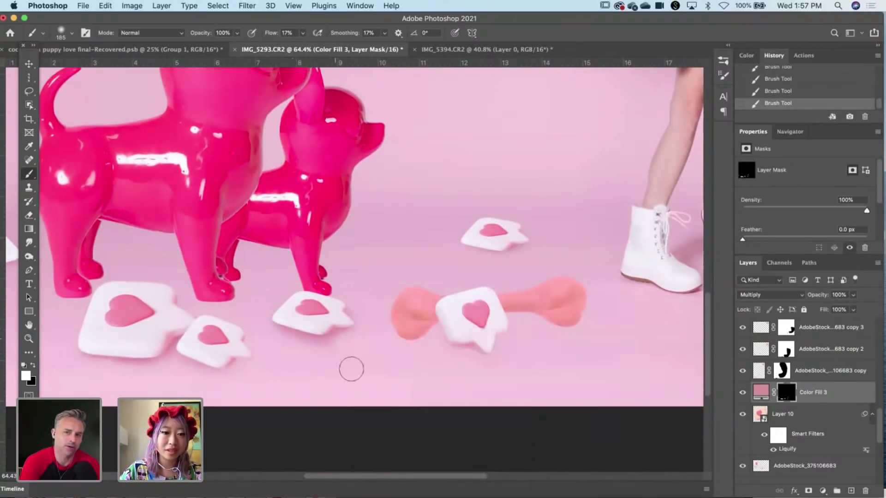
key("ctrl+z")
Lighten the Color Fill 3 shadow colour to the dusty pink c49f9f.
left_click_drag(435, 286, 427, 299)
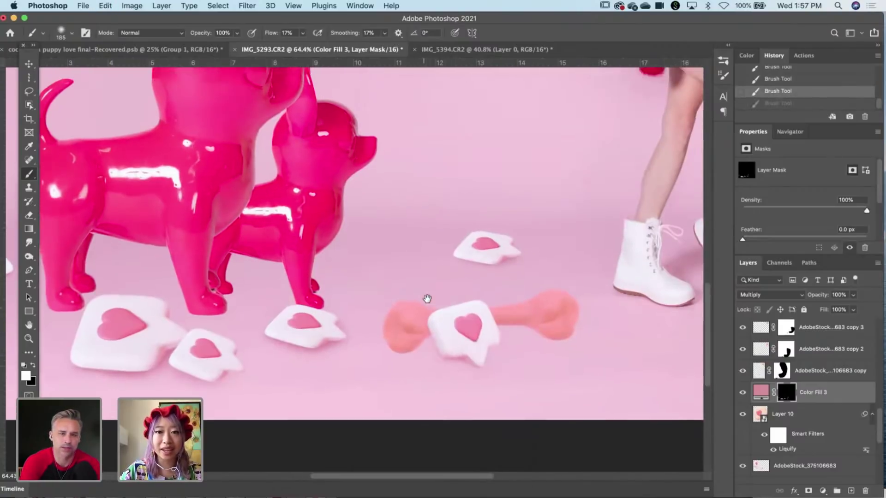
left_click_drag(438, 396, 411, 398)
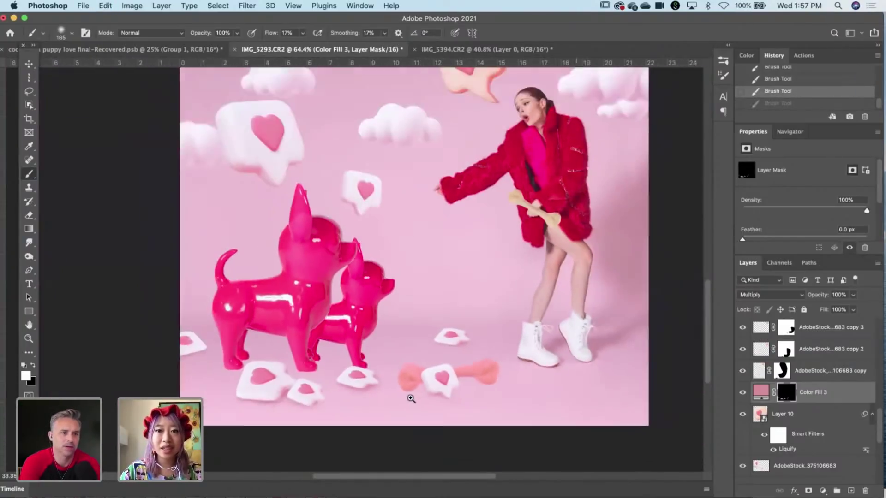
left_click_drag(452, 311, 389, 351)
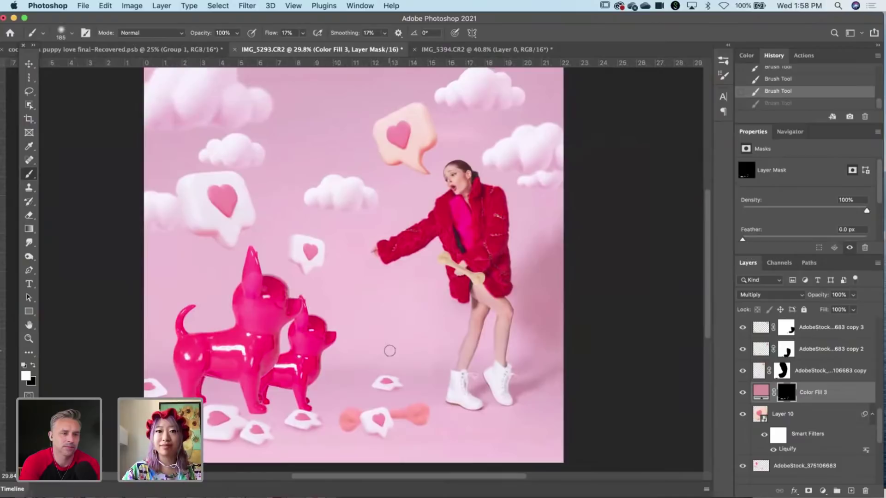
scroll(337, 308, "up", 2)
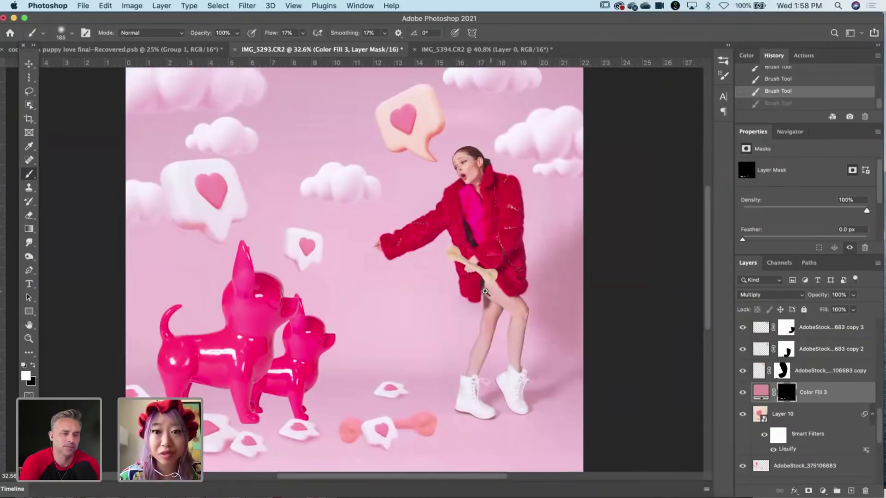
scroll(485, 292, "down", 2)
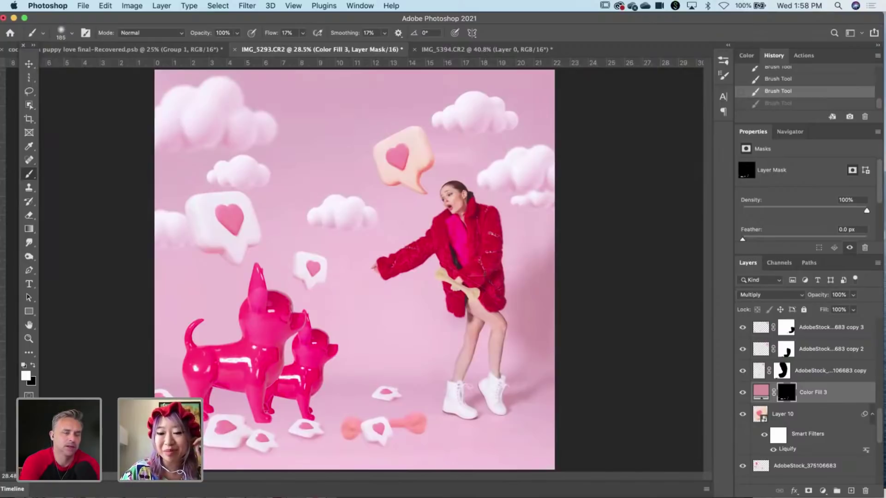
scroll(823, 472, "up", 5)
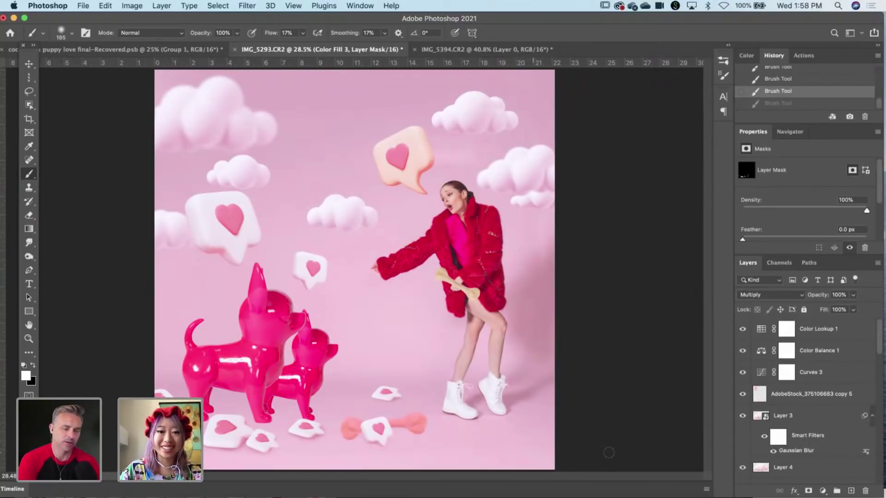
scroll(777, 423, "down", 5)
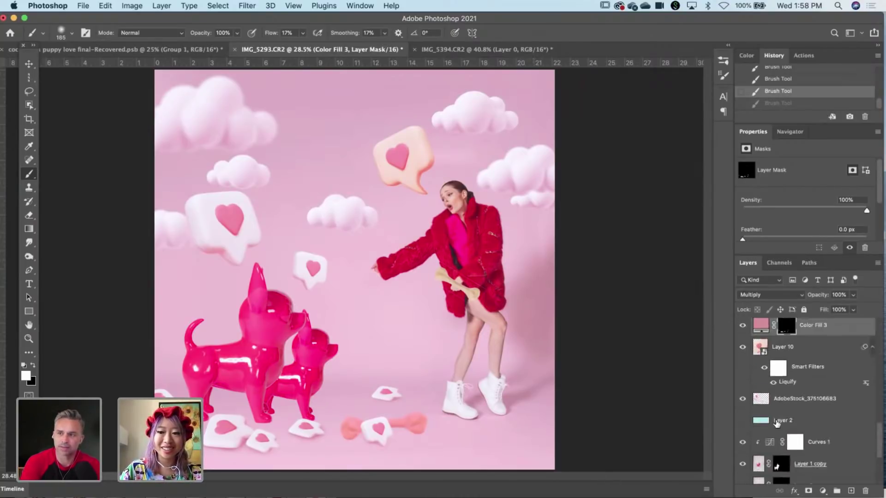
double_click(761, 348)
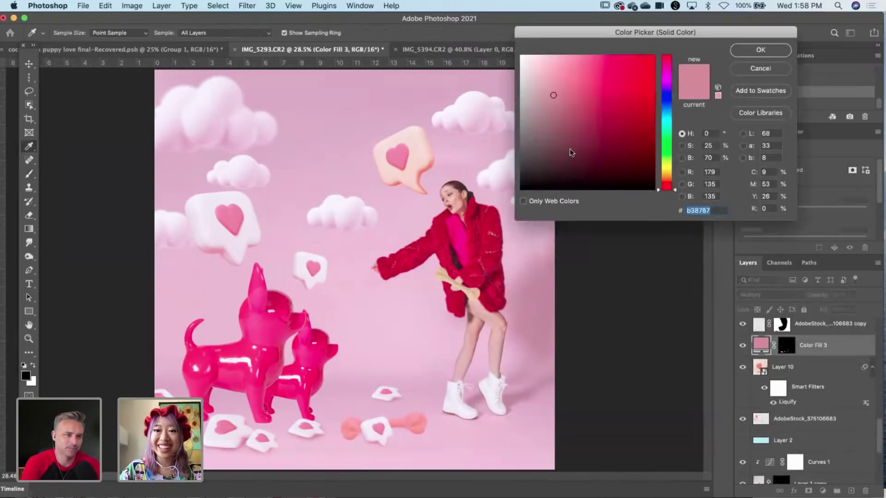
left_click_drag(672, 37, 669, 178)
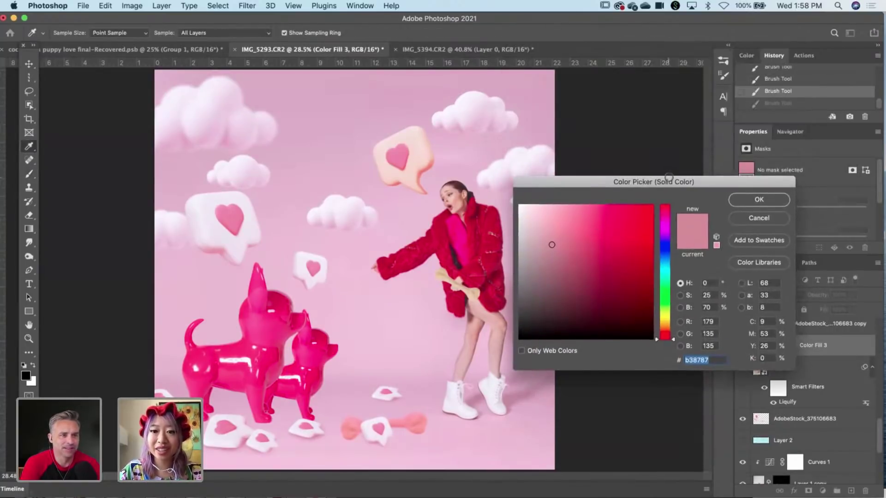
mouse_move(554, 247)
left_mouse_down()
mouse_move(555, 230)
mouse_move(543, 235)
left_mouse_up()
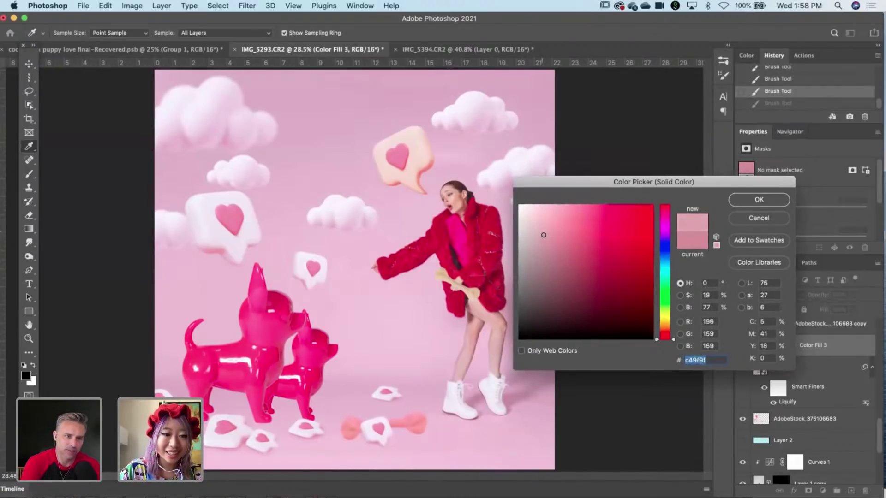
left_click(759, 200)
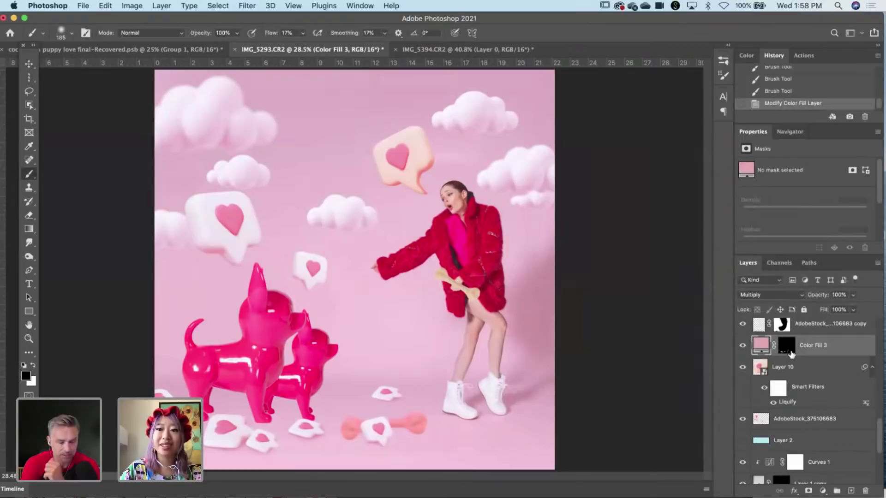
Paint more soft shadow in white on the Color Fill 3 mask under the front floor bubbles with a 194 px brush.
left_click(792, 354)
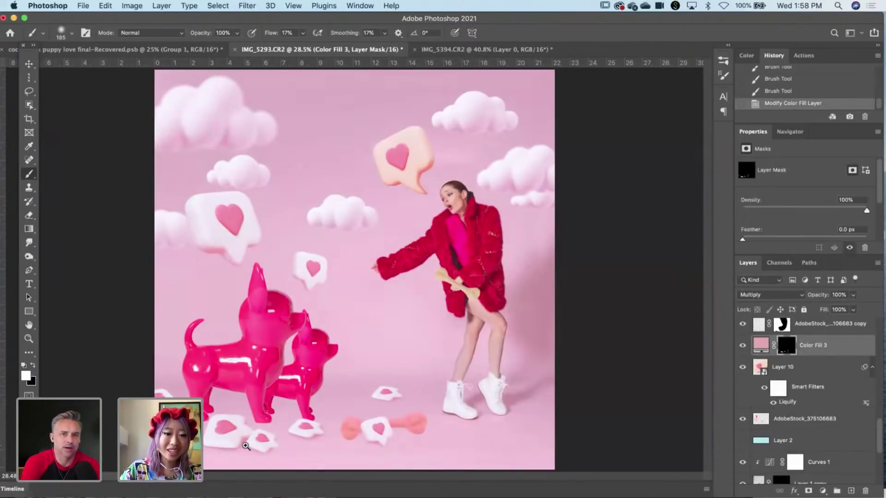
left_click_drag(246, 446, 362, 375)
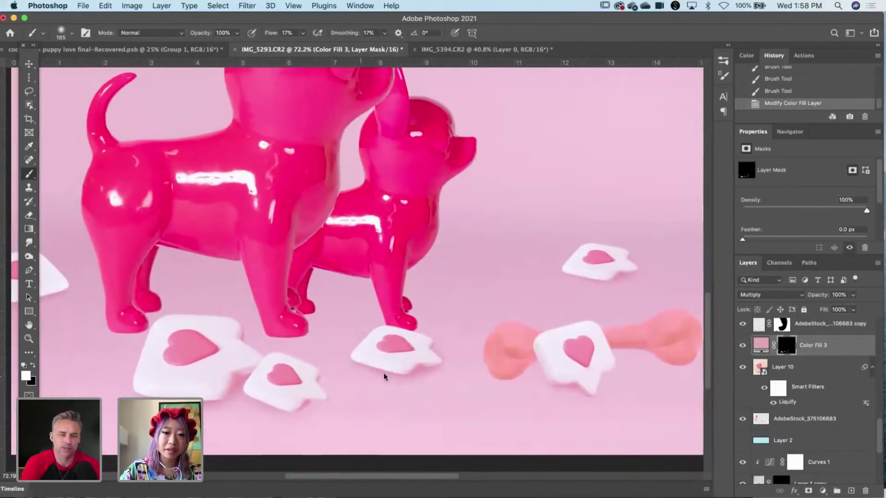
right_click(384, 377)
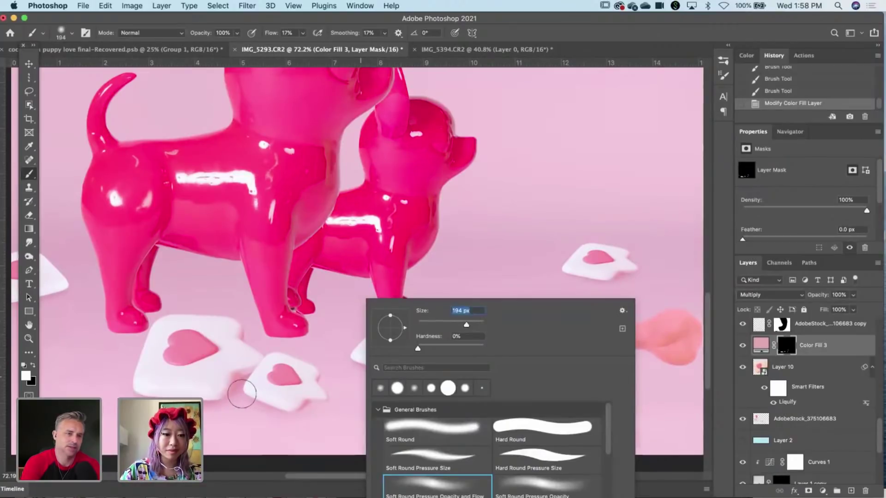
left_click(292, 402)
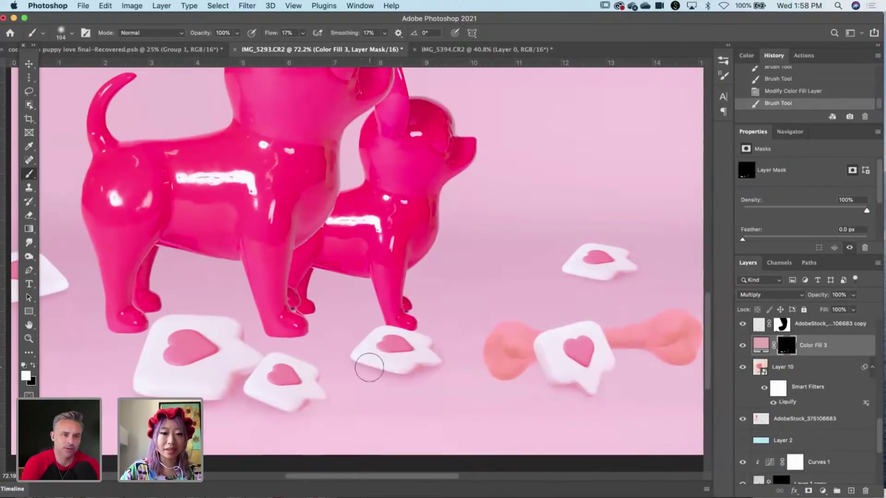
left_click_drag(353, 433, 307, 438)
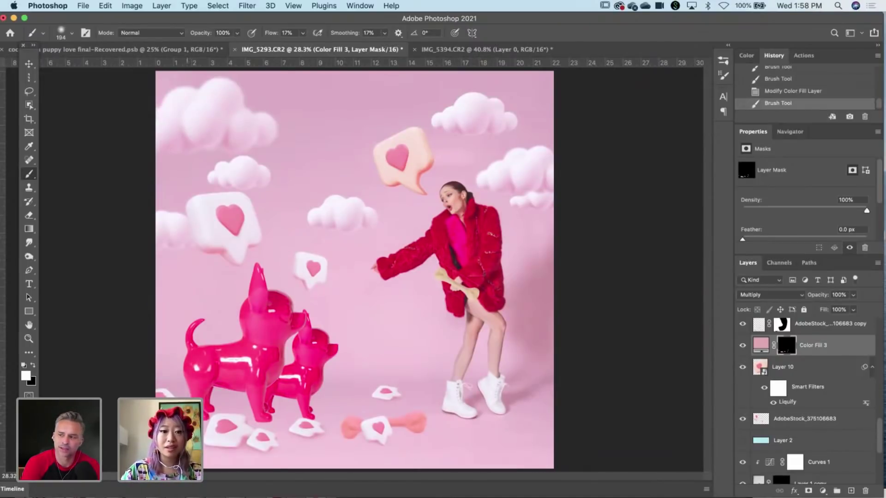
Refine the shadow around the bubble cut off by the canvas edge, brushing white and black on the mask at 194 px.
mouse_move(124, 398)
left_mouse_down()
mouse_move(217, 390)
mouse_move(194, 357)
mouse_move(217, 385)
left_mouse_up()
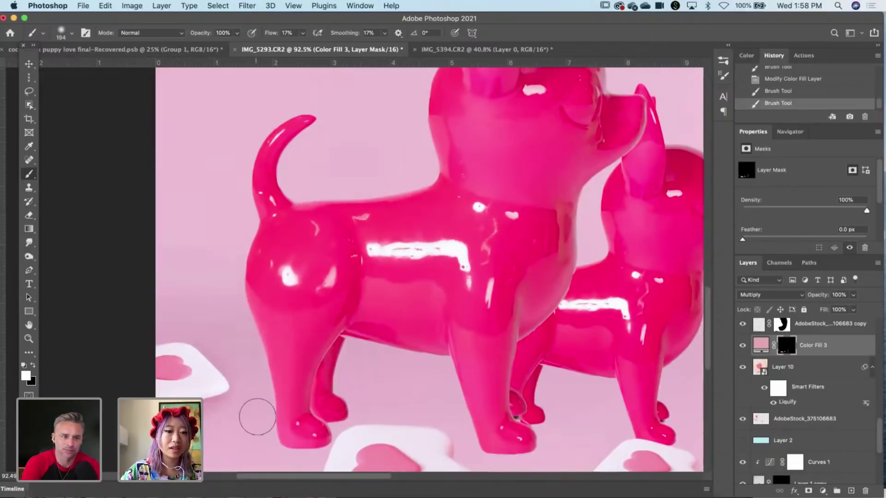
key("x")
left_click_drag(229, 352, 193, 307)
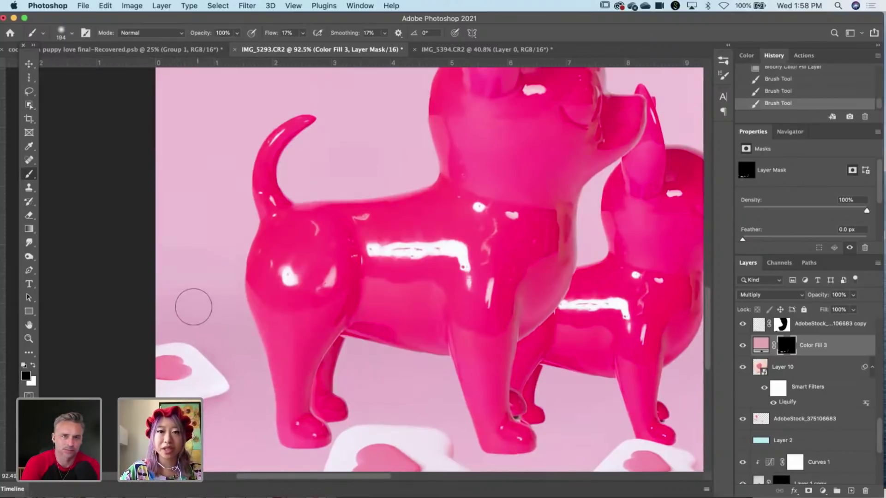
key("super+0")
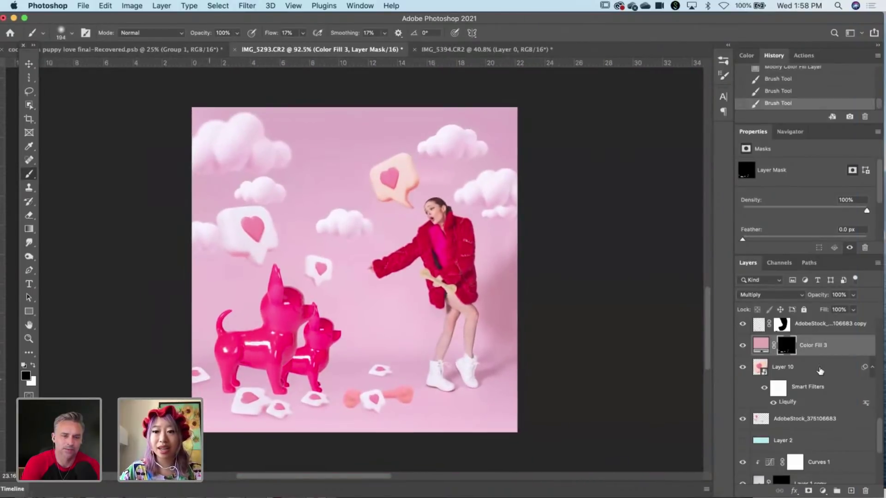
scroll(820, 371, "up", 5)
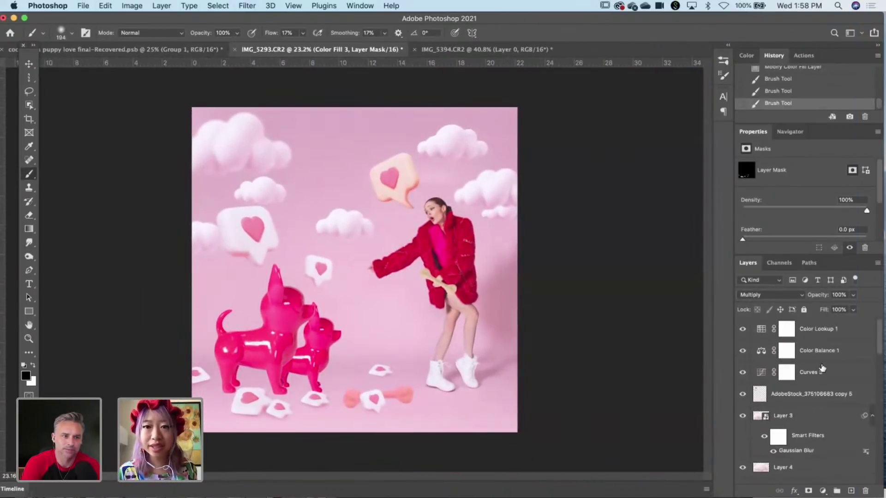
left_click(832, 400)
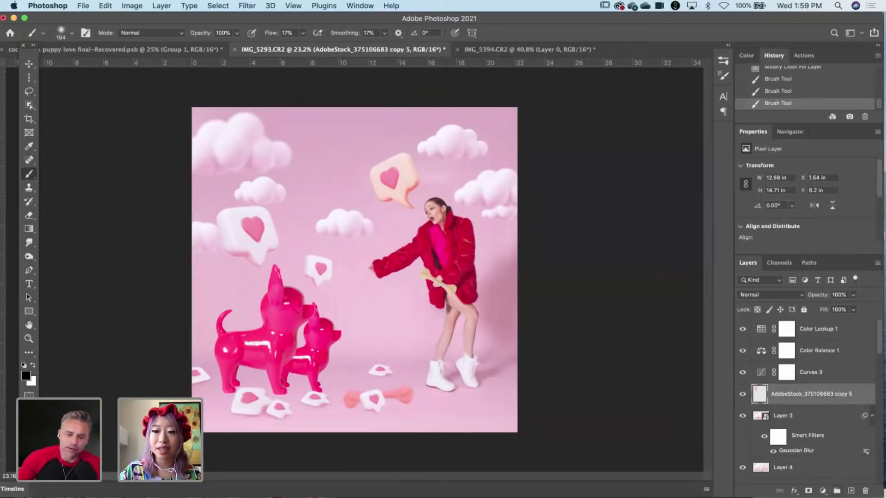
left_click(823, 491)
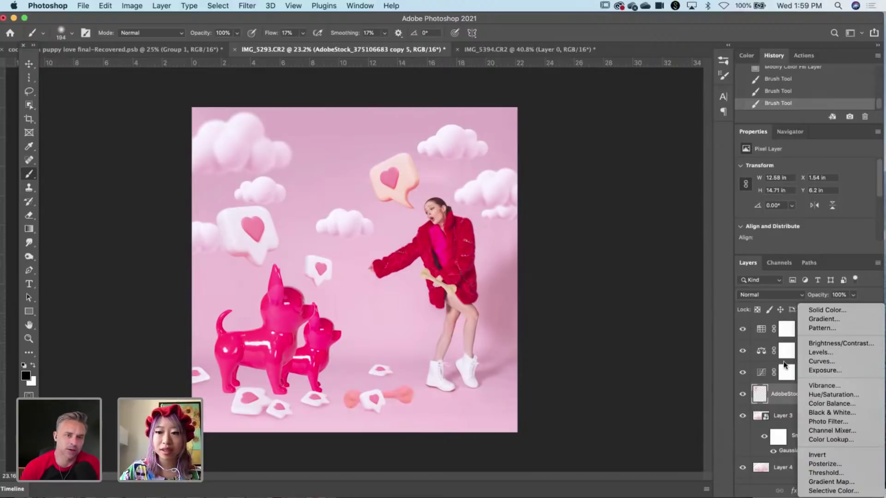
left_click(753, 406)
Add a solid color fill layer in light pink ffb7b7 directly above the Color Fill 1 copy layer.
scroll(765, 397, "down", 5)
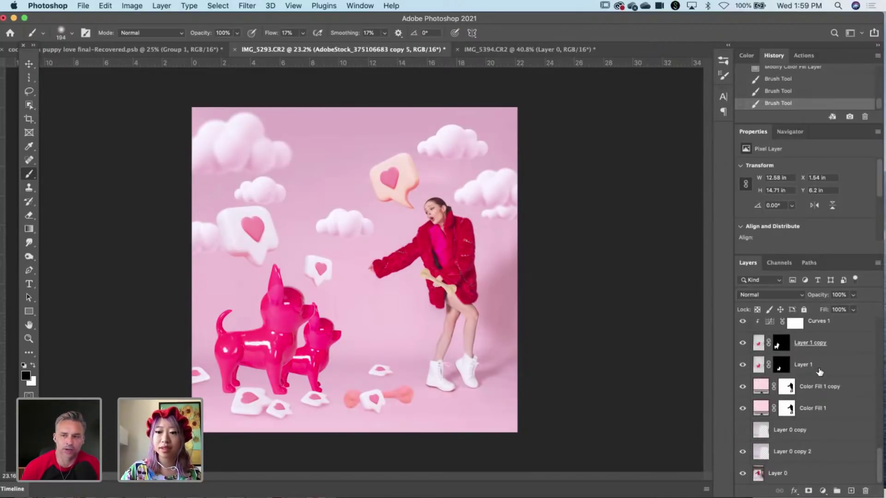
left_click(820, 388)
left_click(824, 490)
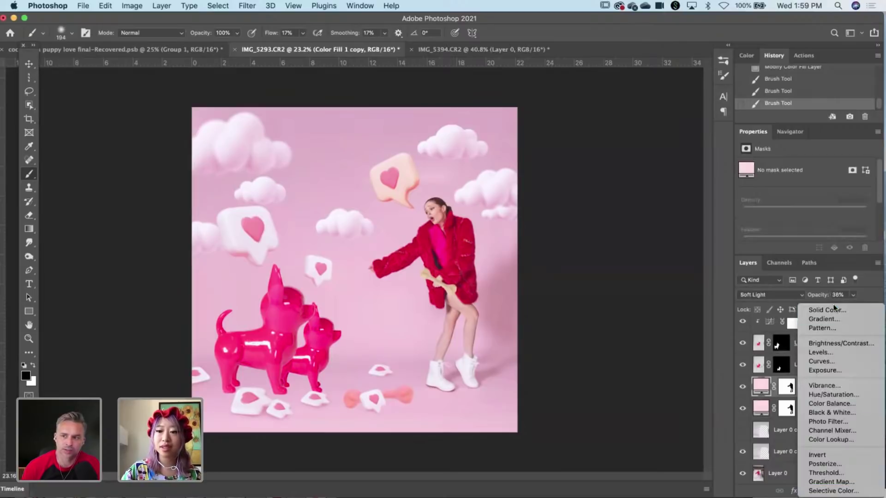
left_click(835, 310)
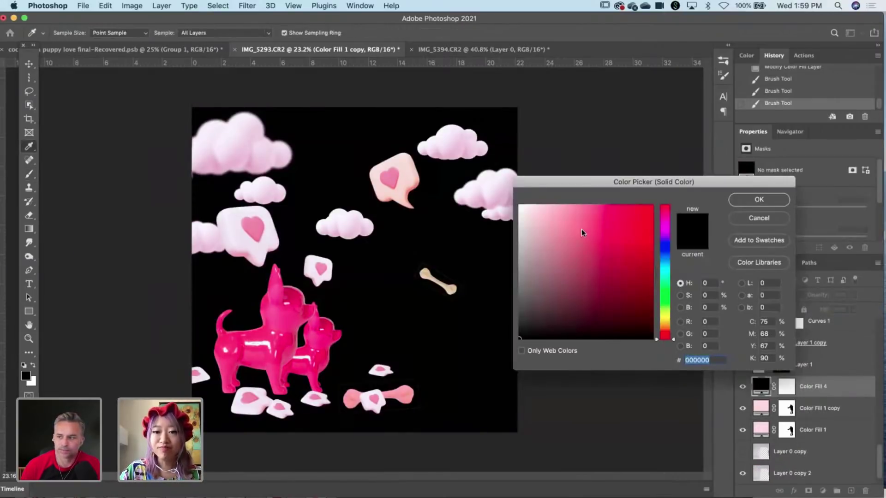
left_click_drag(560, 215, 555, 196)
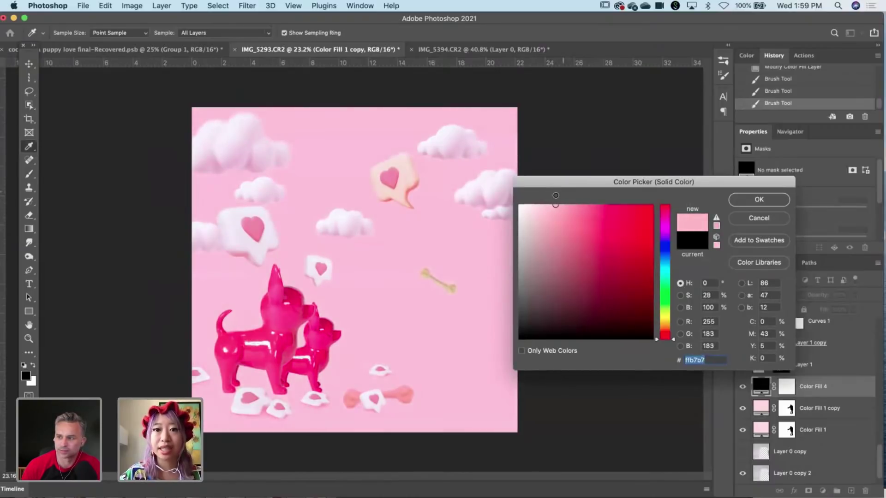
left_click(746, 202)
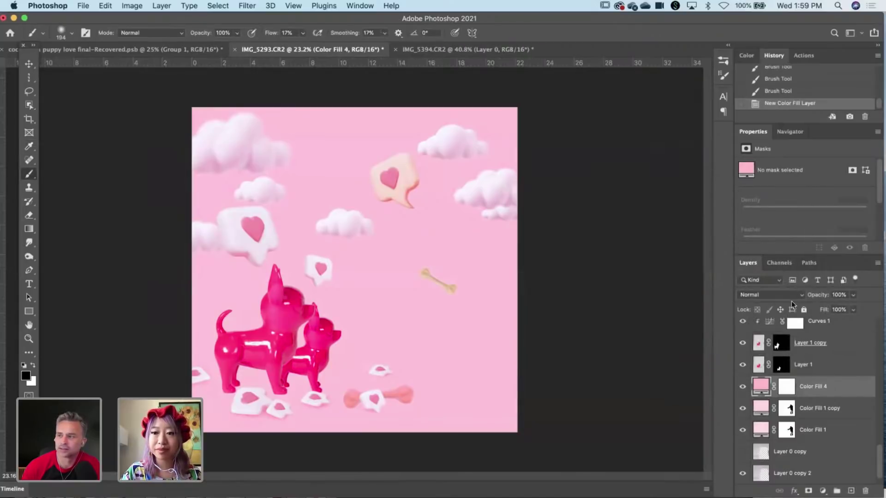
Set the new pink fill layer's blend mode to Multiply and invert its layer mask to black.
left_click(790, 297)
key("Escape")
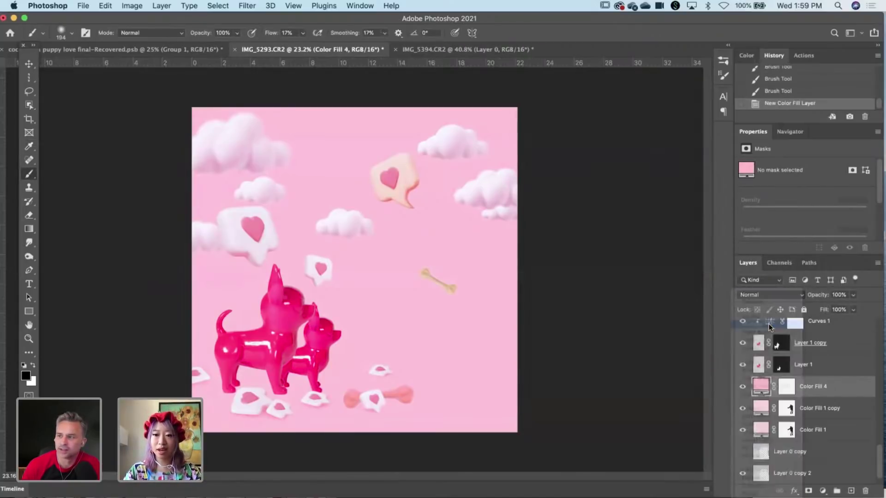
key("Down")
key("Down")
key("Down")
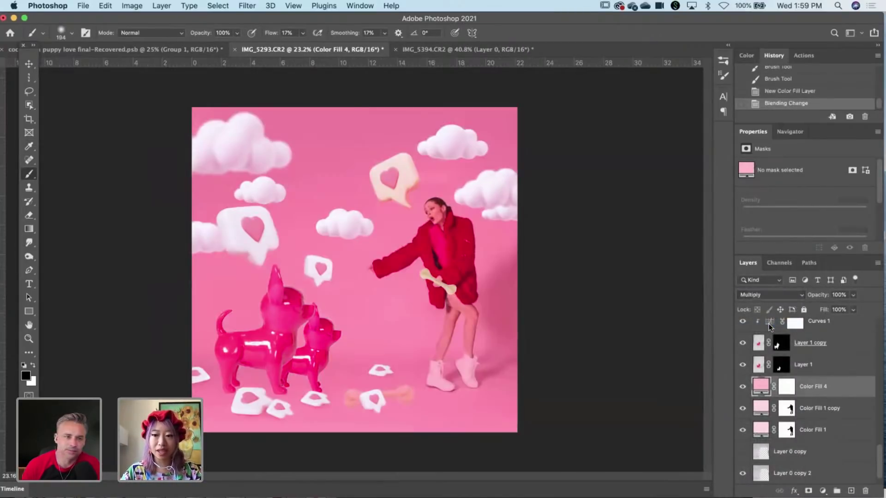
left_click(786, 392)
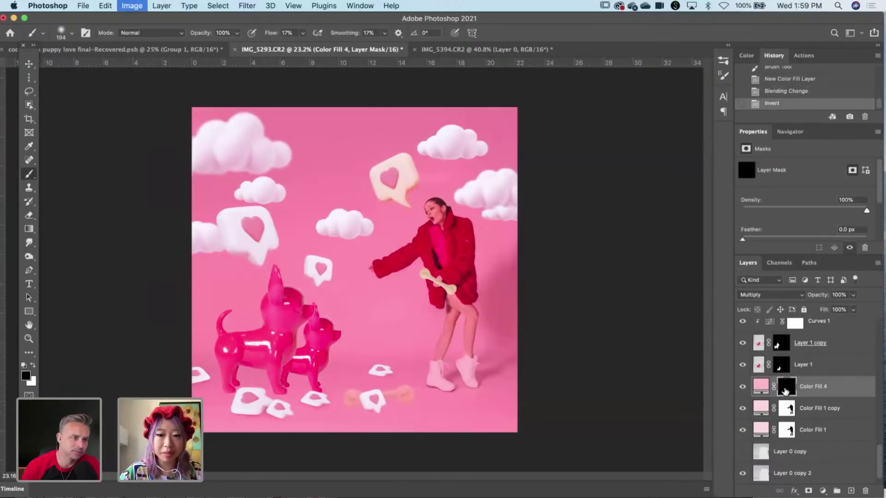
Paint black with a 44 px brush on the Layer 1 copy mask to hide the extra paw behind the larger dog's front leg.
left_click(309, 389)
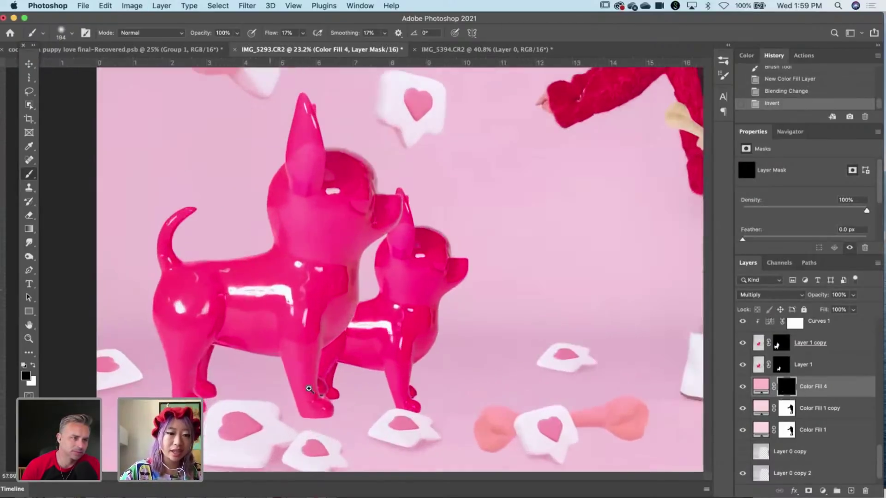
left_click(309, 389)
scroll(501, 325, "down", 3)
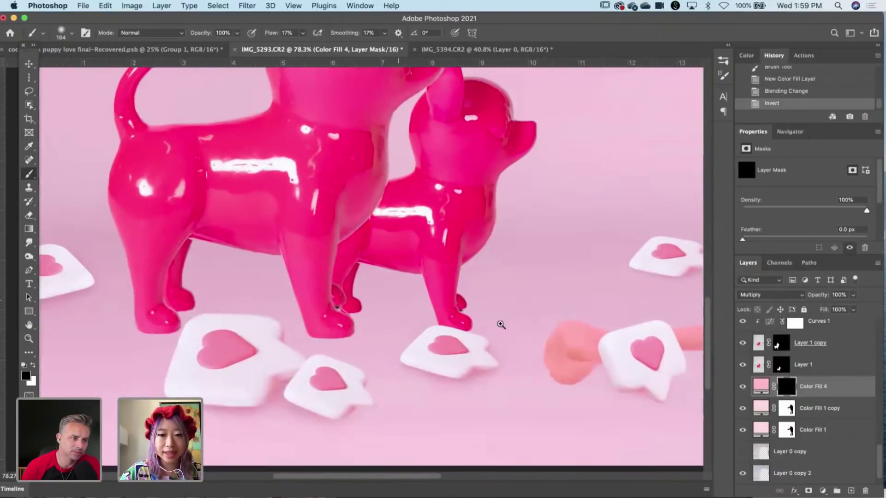
left_click(502, 324)
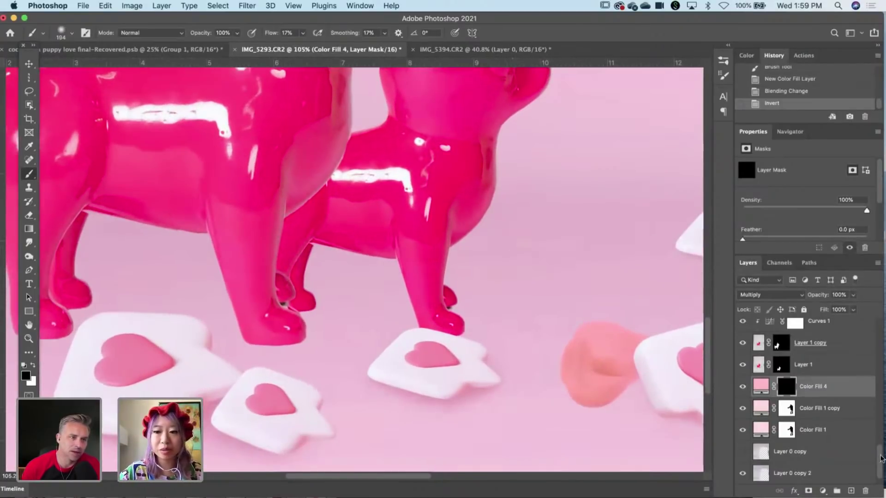
left_click(780, 344)
left_click(295, 285)
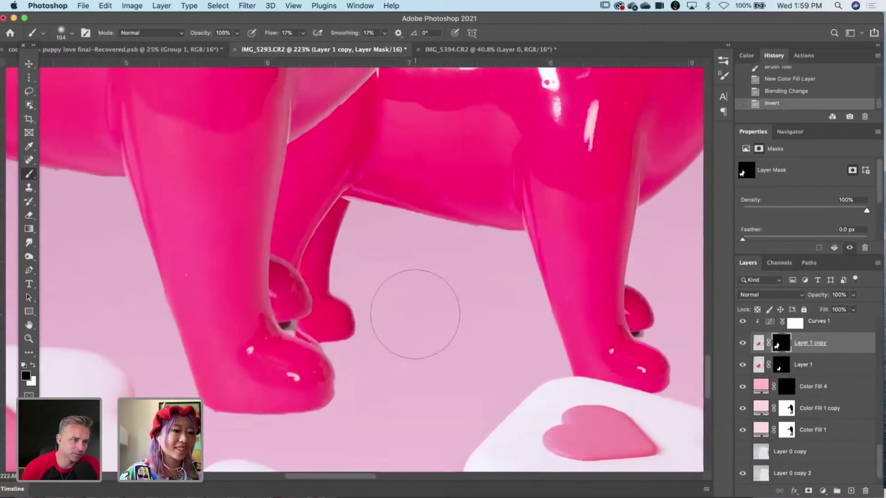
right_click(416, 314)
left_click_drag(508, 323, 488, 323)
key("Return")
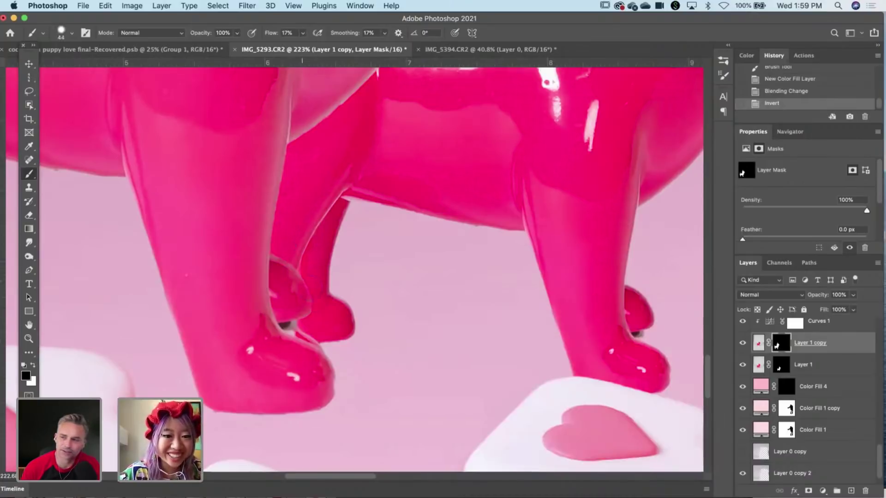
mouse_move(293, 272)
left_mouse_down()
mouse_move(304, 316)
mouse_move(289, 293)
left_mouse_up()
Set the brush to 33 px and 63% hardness and mask out the leftover fringe around the larger dog's front paw.
right_click(302, 295)
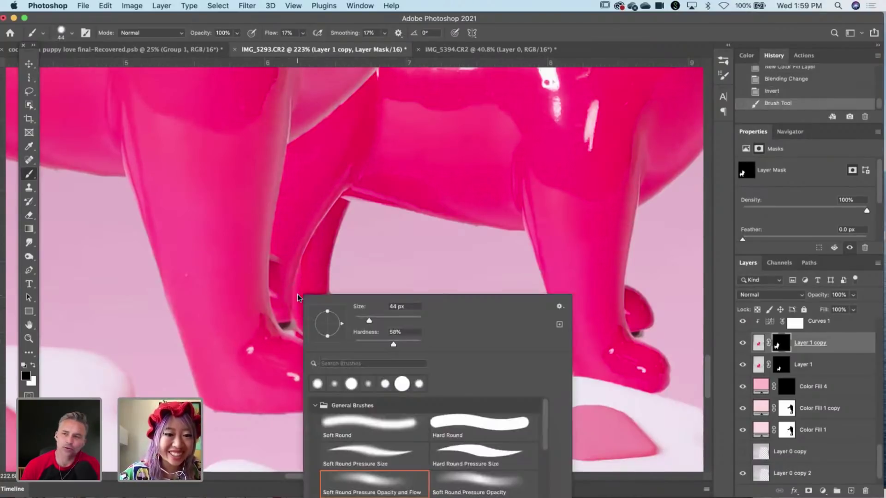
left_click(408, 345)
left_click_drag(365, 317, 362, 318)
key("Return")
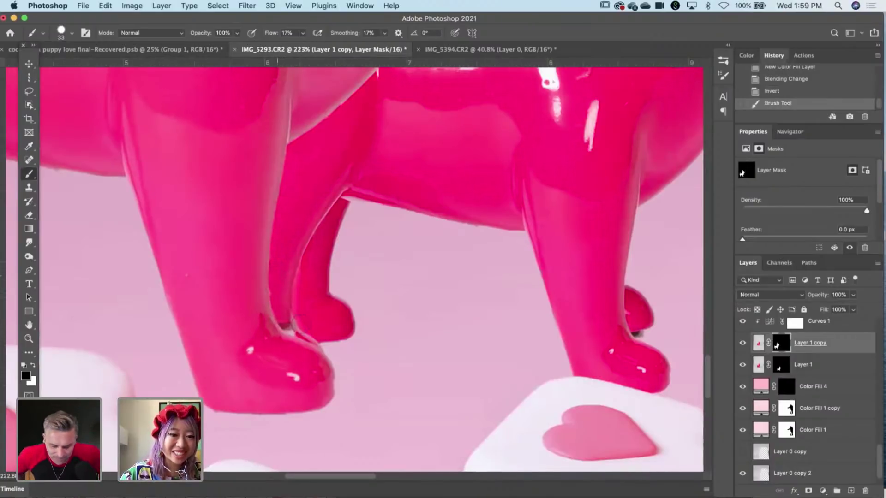
left_click_drag(295, 326, 303, 330)
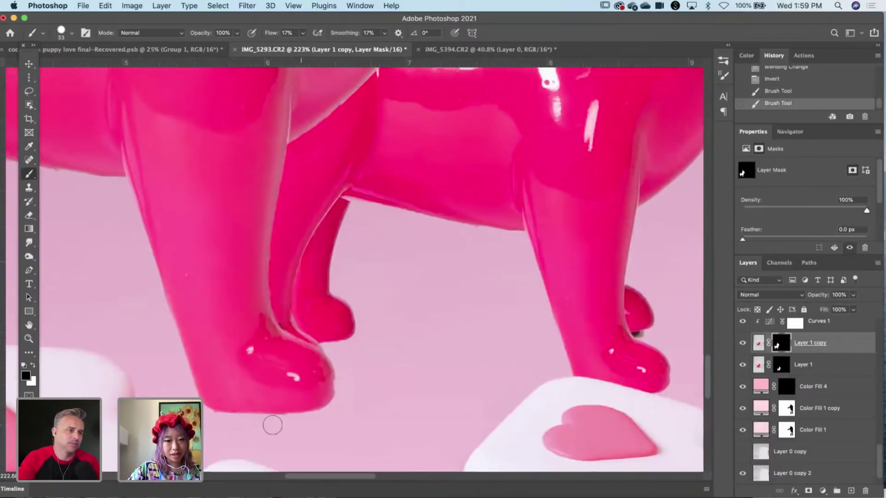
left_click_drag(328, 415, 321, 347)
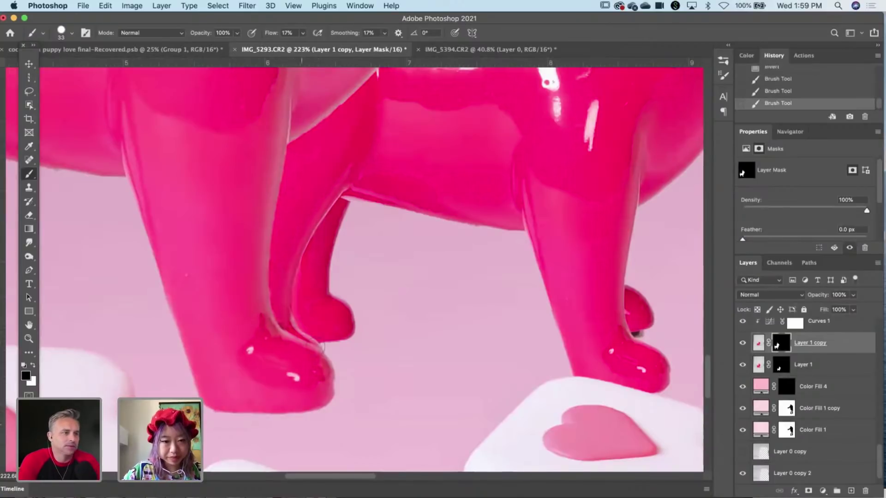
Paint black on the Layer 1 mask to hide the extra paw and dark residue behind the smaller dog's front leg.
left_click_drag(296, 318, 154, 319)
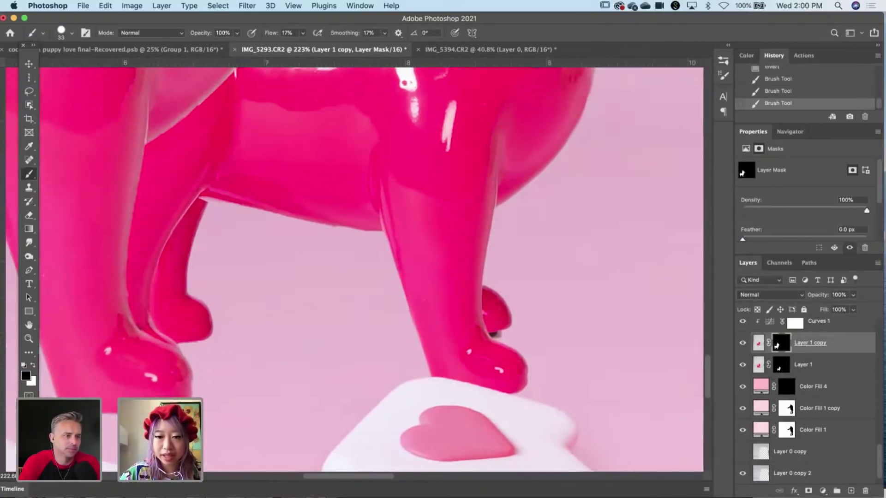
key("alt+bracketleft")
mouse_move(508, 293)
left_mouse_down()
mouse_move(496, 301)
mouse_move(503, 329)
mouse_move(495, 310)
mouse_move(499, 322)
left_mouse_up()
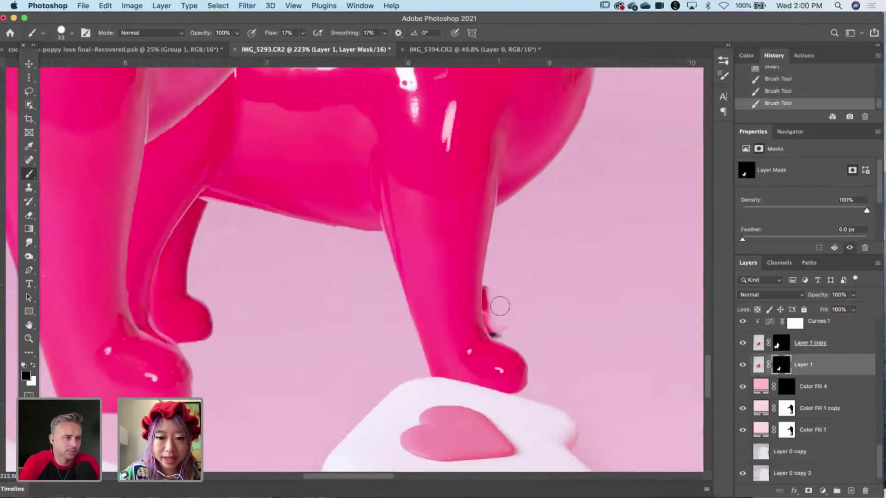
right_click(498, 306)
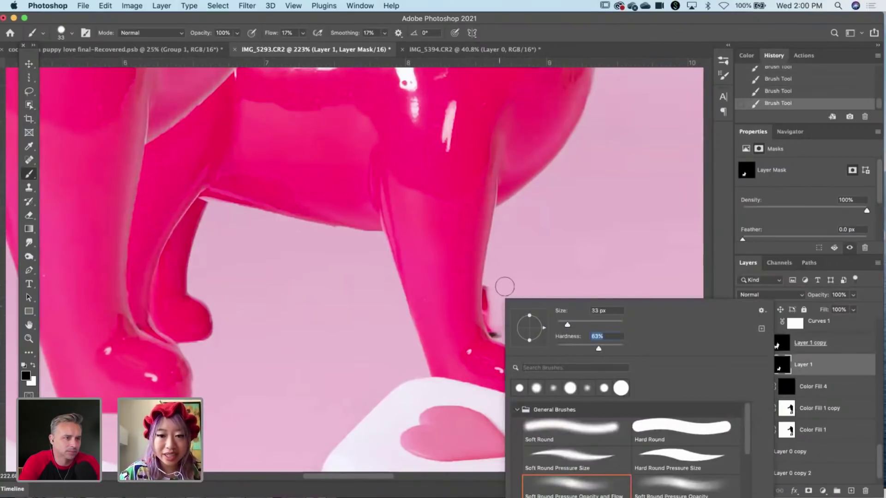
left_click(504, 300)
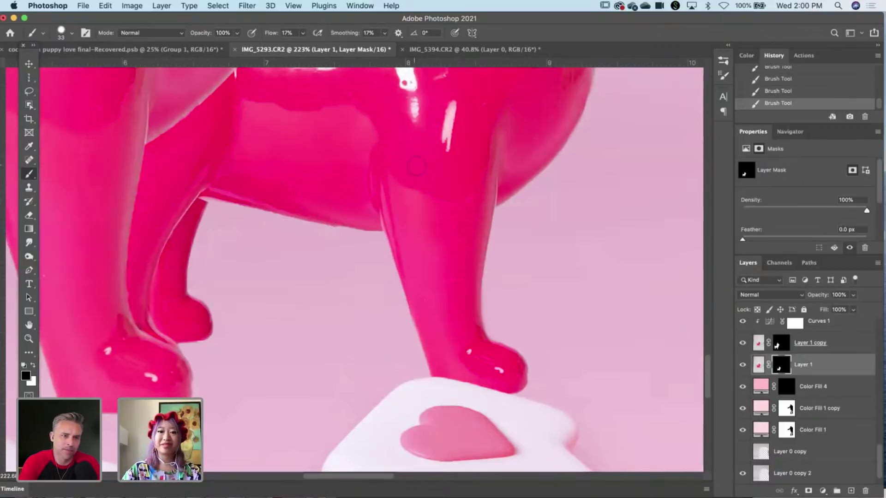
Set the brush hardness to 72%, keeping the size at 33 px.
scroll(392, 198, "down", 2)
scroll(397, 200, "up", 3)
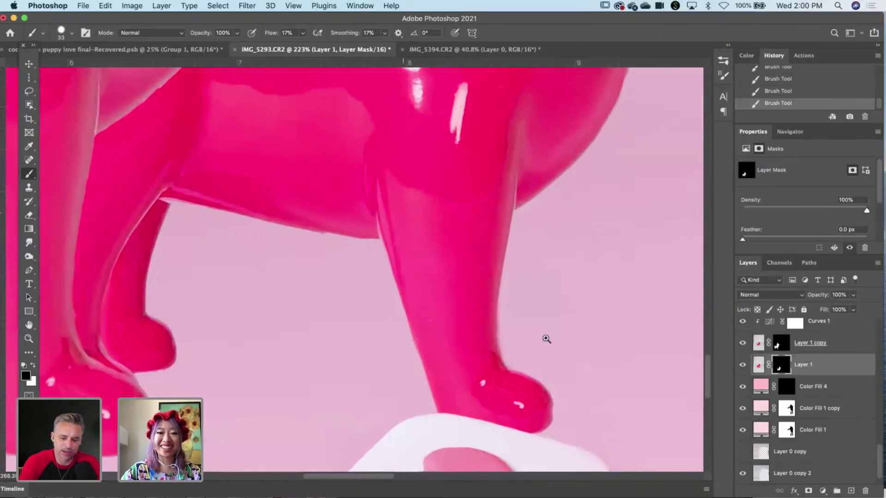
right_click(545, 339)
left_click_drag(645, 349, 651, 349)
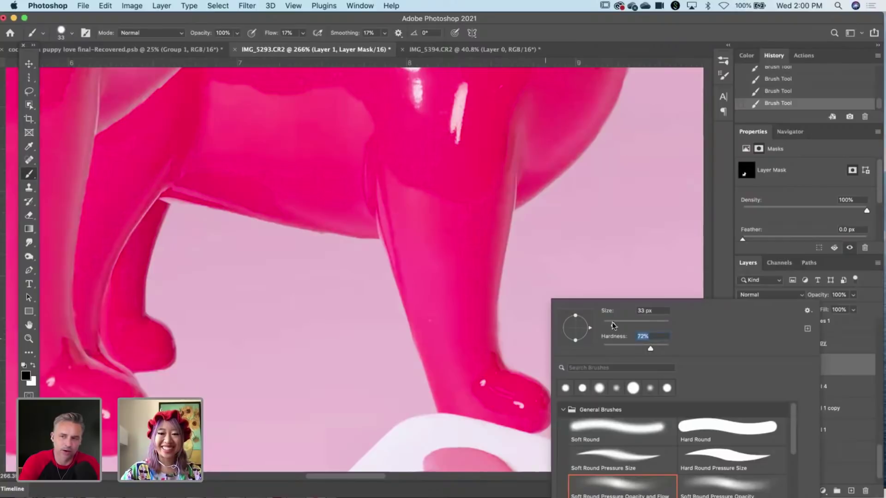
left_click(518, 319)
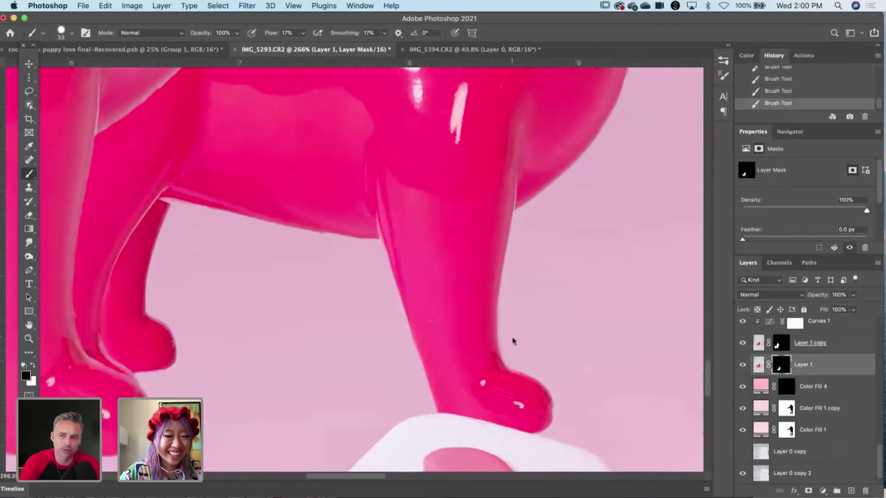
left_click_drag(399, 395, 331, 395)
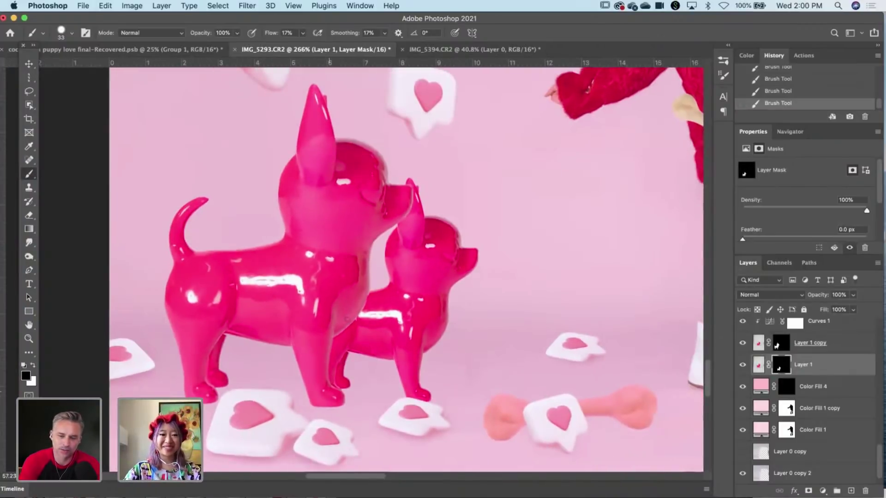
Open Select and Mask for the Layer 1 mask and set Smooth to 52.
scroll(426, 259, "down", 4)
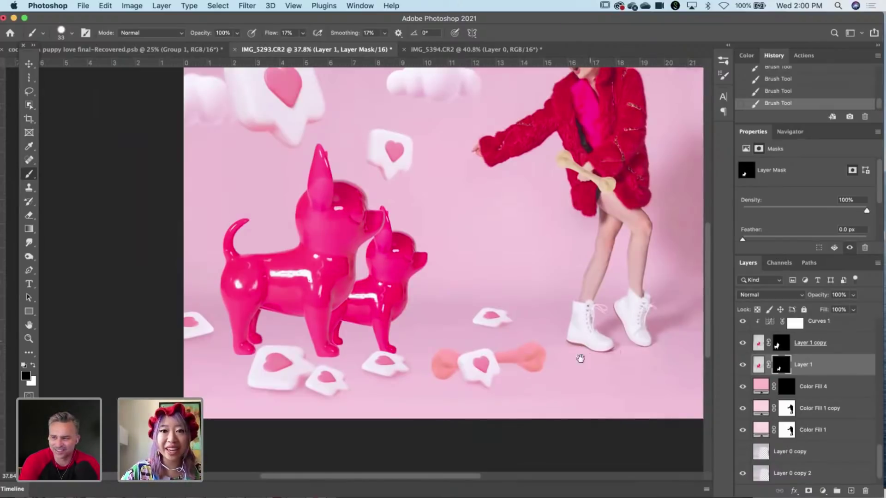
scroll(381, 231, "up", 5)
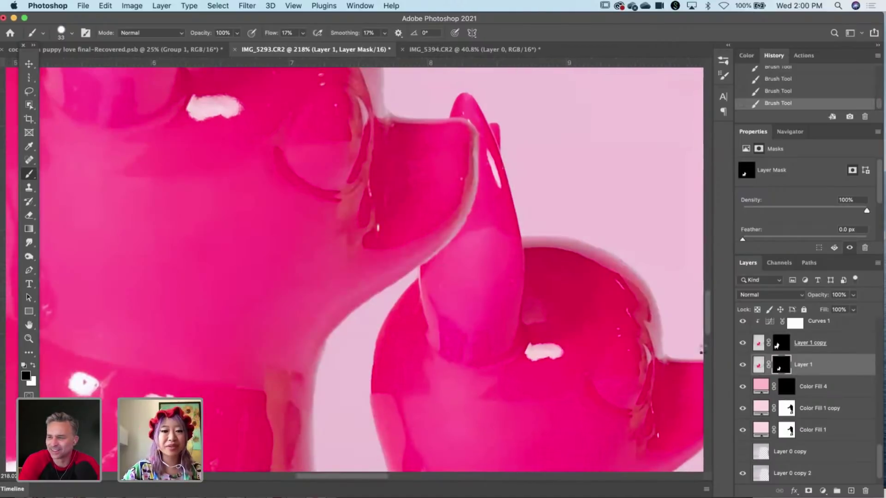
key("super+alt+r")
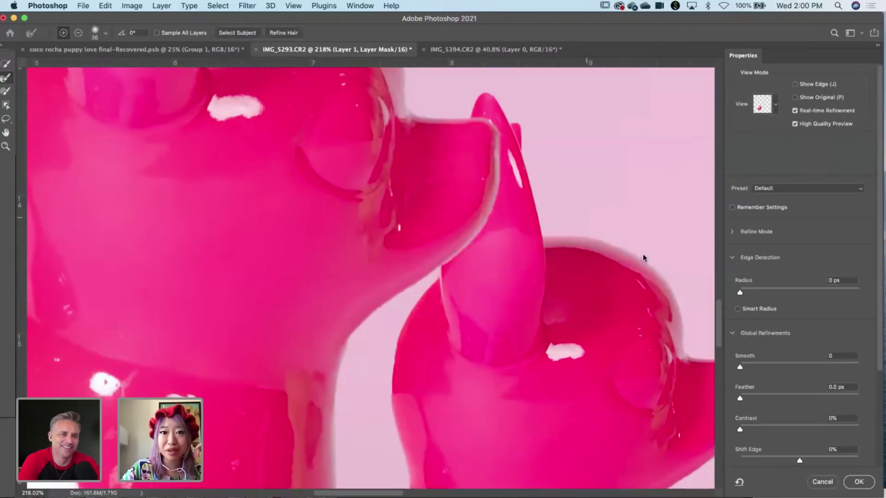
left_click_drag(776, 364, 801, 366)
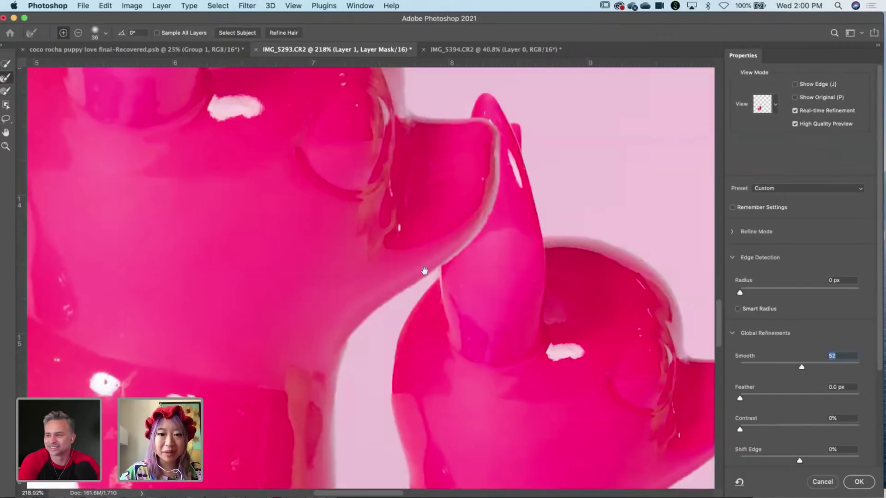
scroll(464, 328, "up", 5)
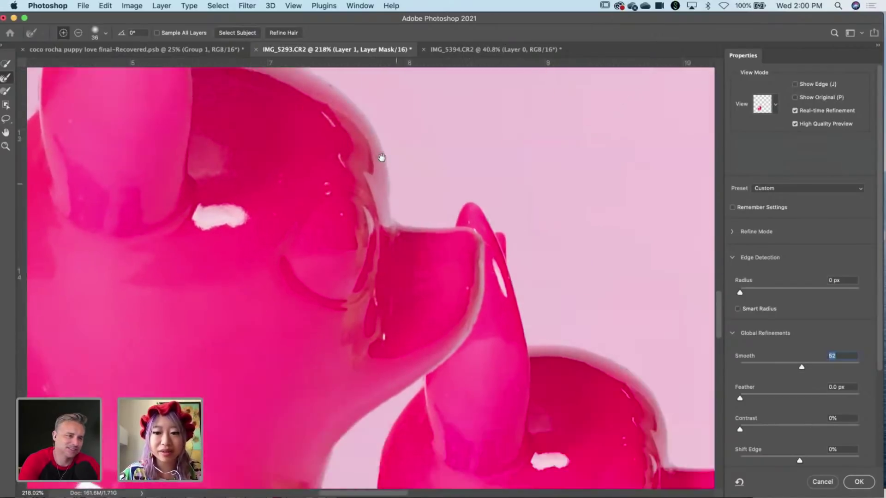
scroll(382, 157, "down", 8)
scroll(382, 158, "right", 4)
scroll(611, 280, "down", 4)
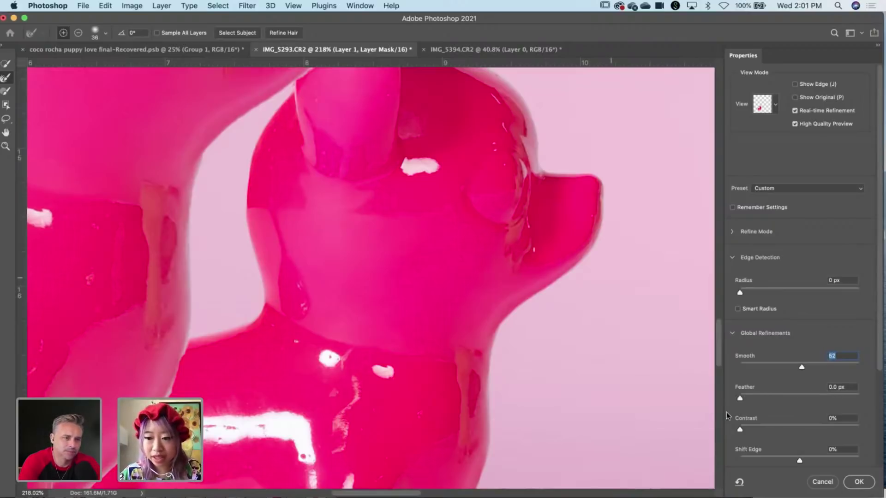
Set Shift Edge to -6% for the Layer 1 mask and apply the Select and Mask refinement.
key("Tab")
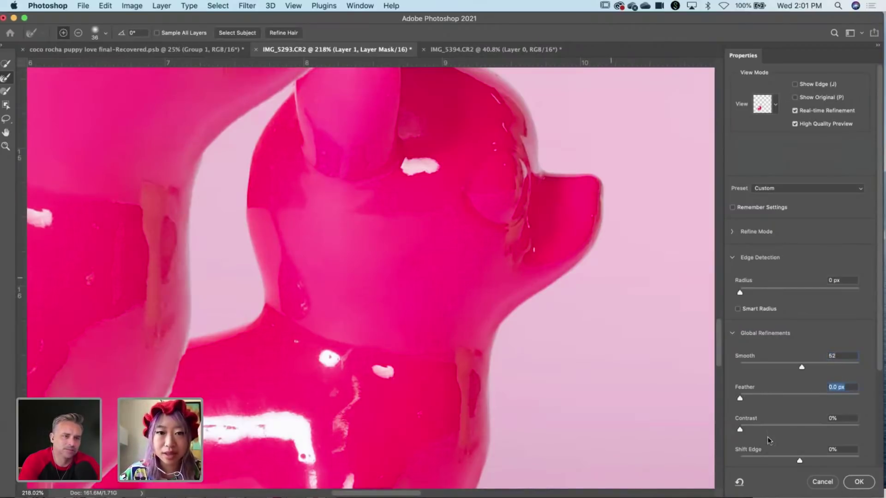
scroll(779, 399, "down", 5)
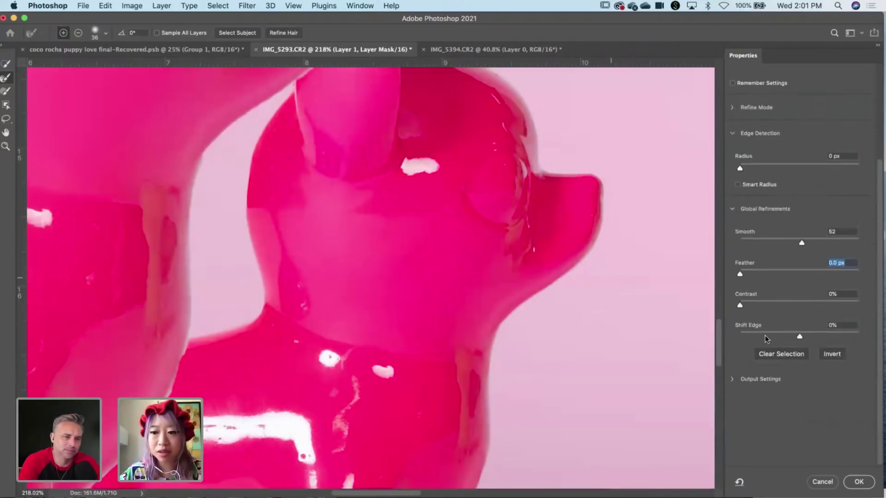
left_click_drag(766, 332, 739, 336)
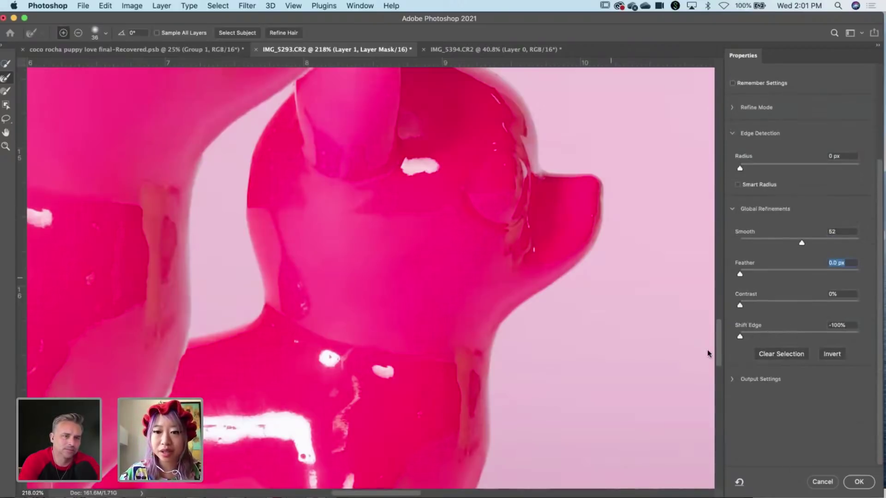
key("Tab")
key("Tab")
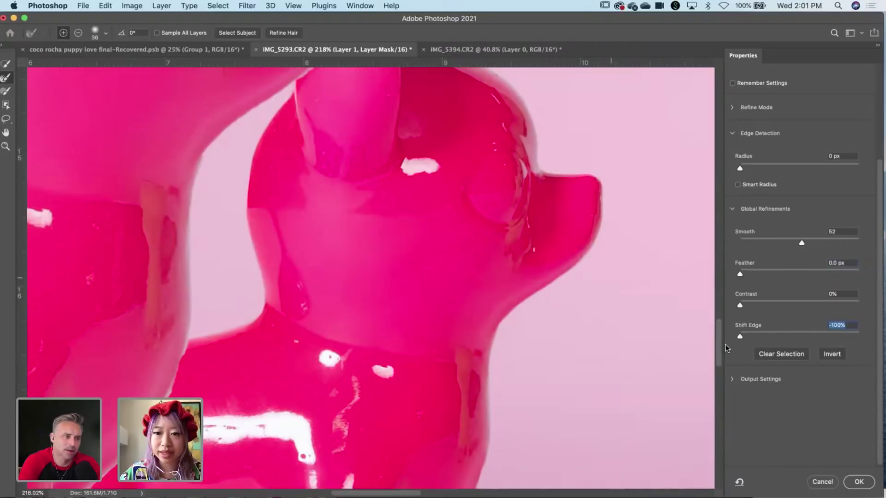
mouse_move(795, 336)
left_mouse_down()
mouse_move(807, 336)
mouse_move(798, 337)
left_mouse_up()
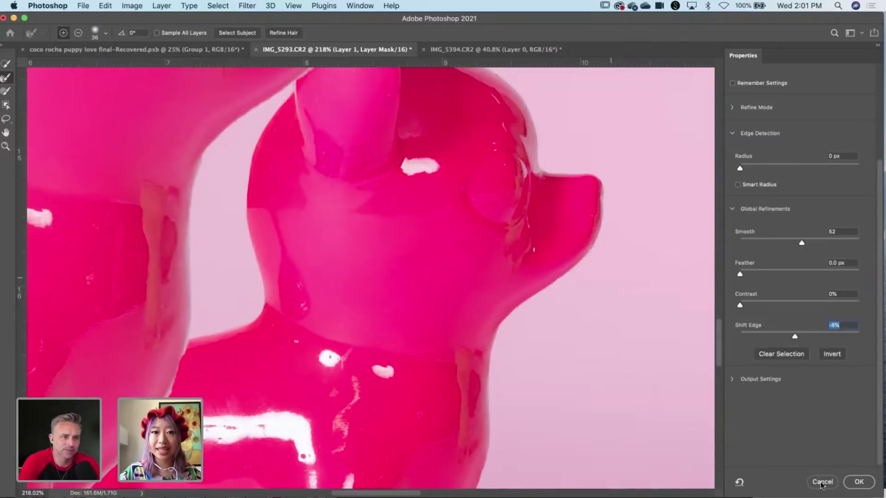
left_click(849, 483)
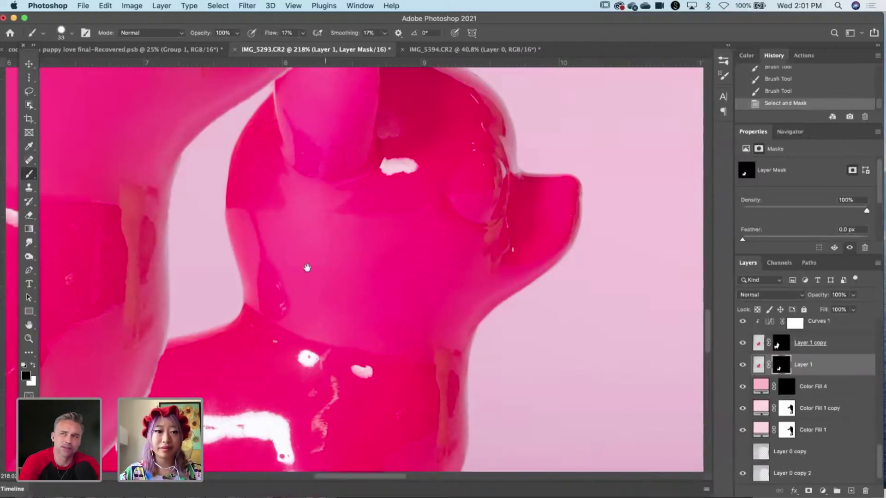
Refine the Layer 1 copy mask with Select and Mask, setting Smooth to 31.
left_click_drag(307, 268, 500, 397)
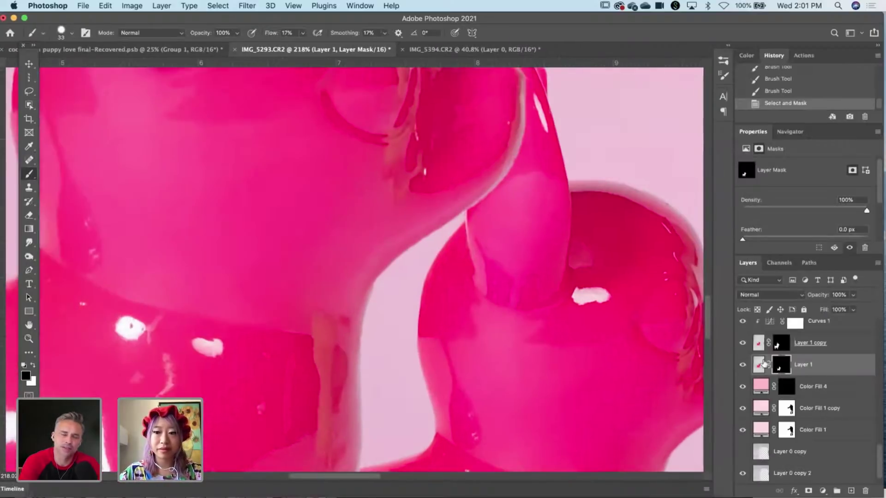
key("alt+bracketright")
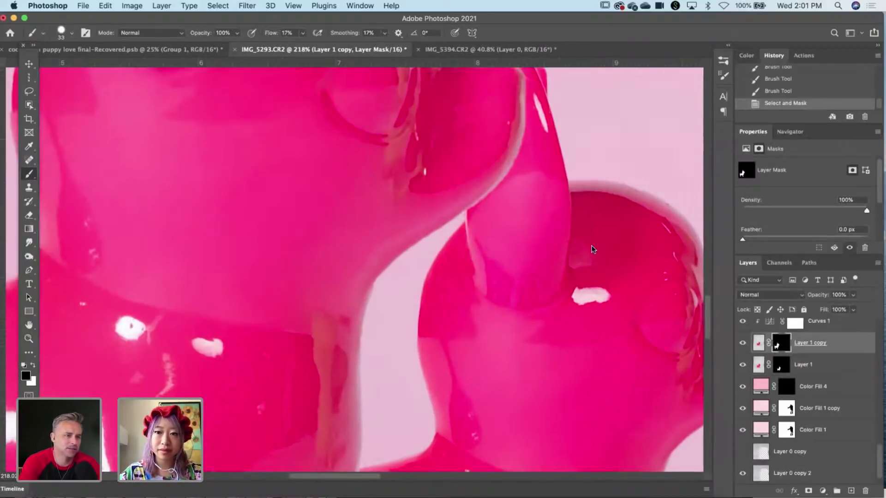
key("super+alt+r")
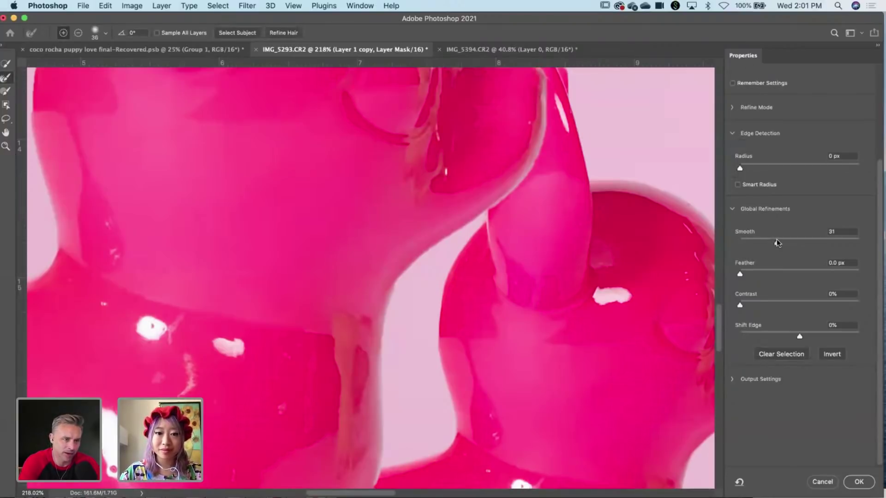
left_click(777, 240)
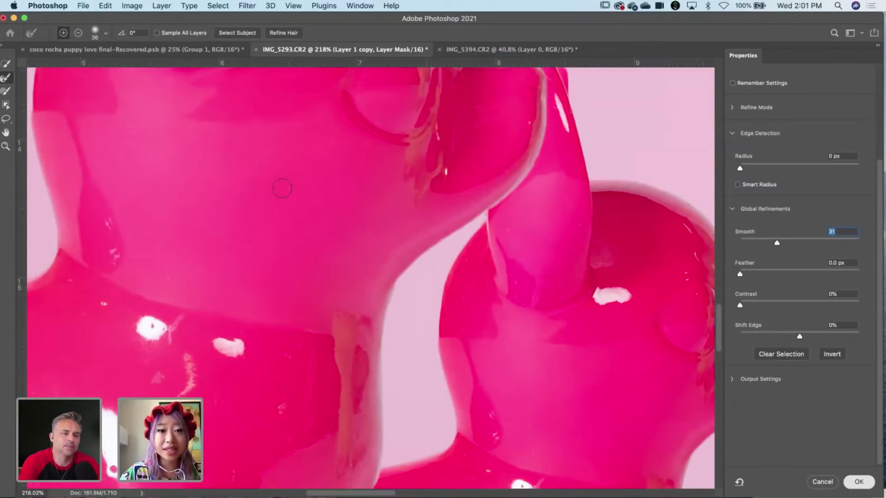
key("Return")
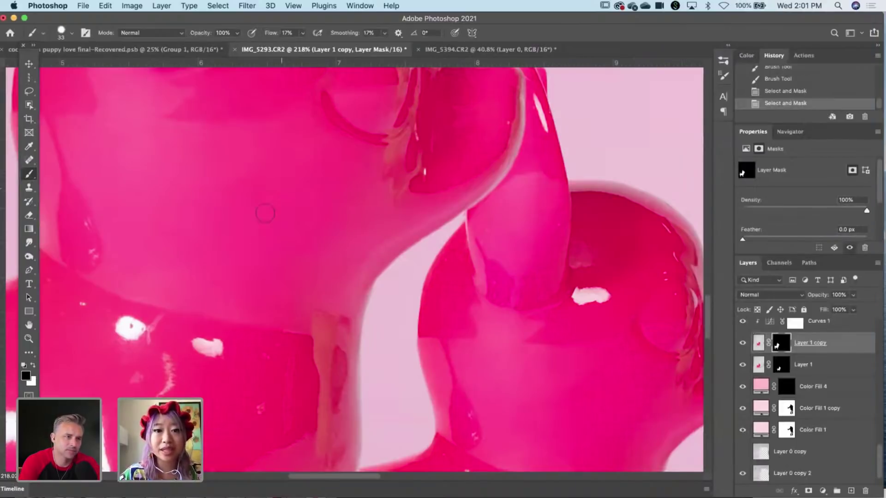
Try out the Pen tool with a few straight path segments on the larger dog's neck.
left_click(29, 270)
left_click_drag(295, 274, 257, 257)
left_click(268, 259)
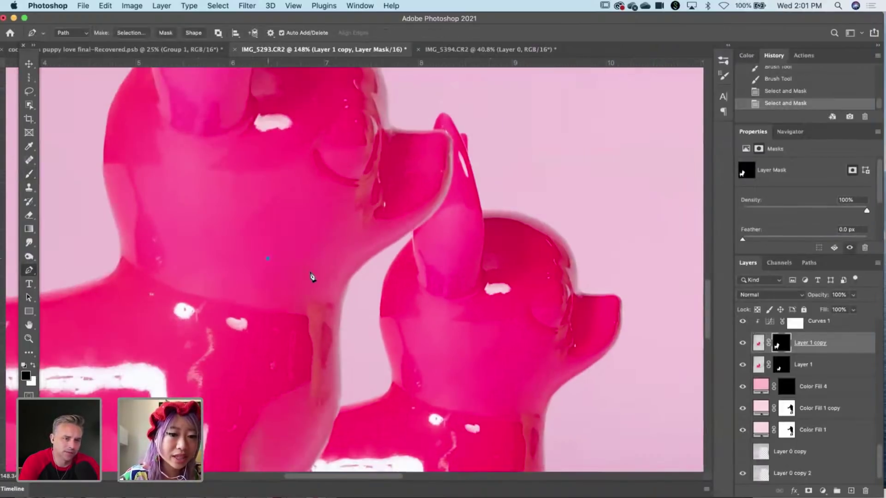
left_click_drag(310, 272, 302, 255)
left_click(258, 205)
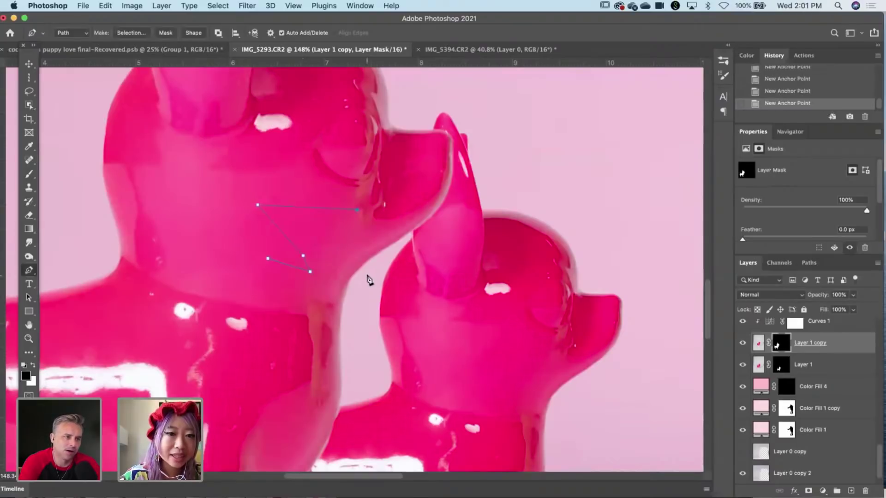
Undo the test path's anchor points and the Select and Mask change on the Layer 1 copy mask.
key("super+z")
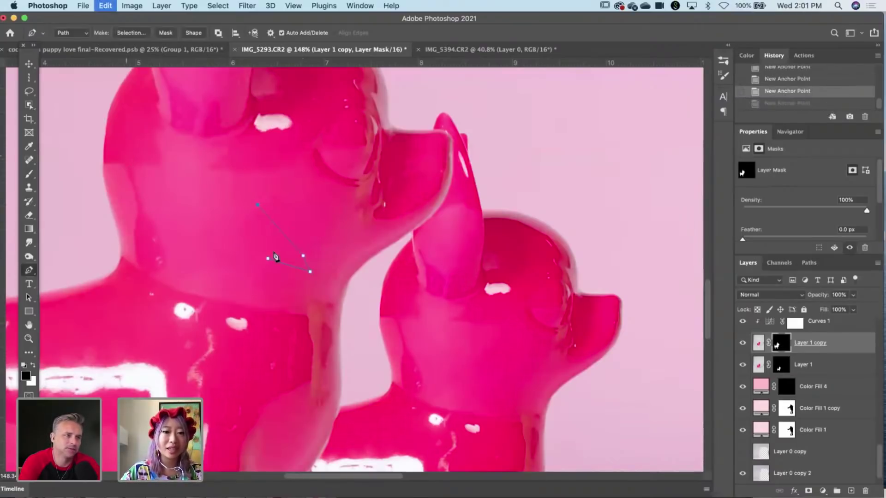
key("super+z")
key("super+z")
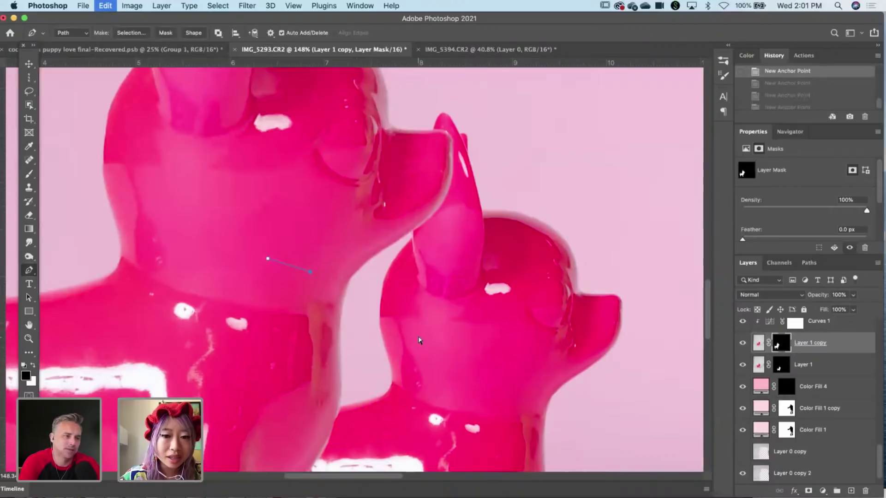
key("super+z")
key("super+z")
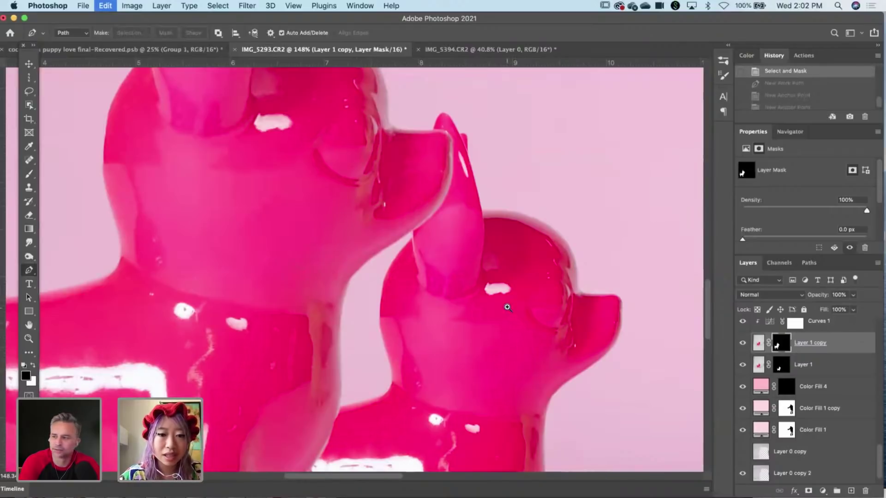
key("super+z")
left_click_drag(360, 267, 267, 279)
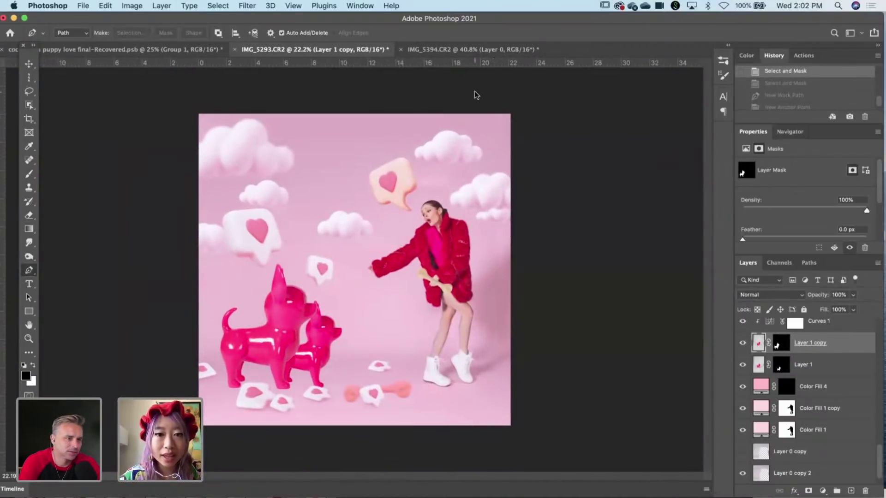
scroll(447, 283, "up", 3)
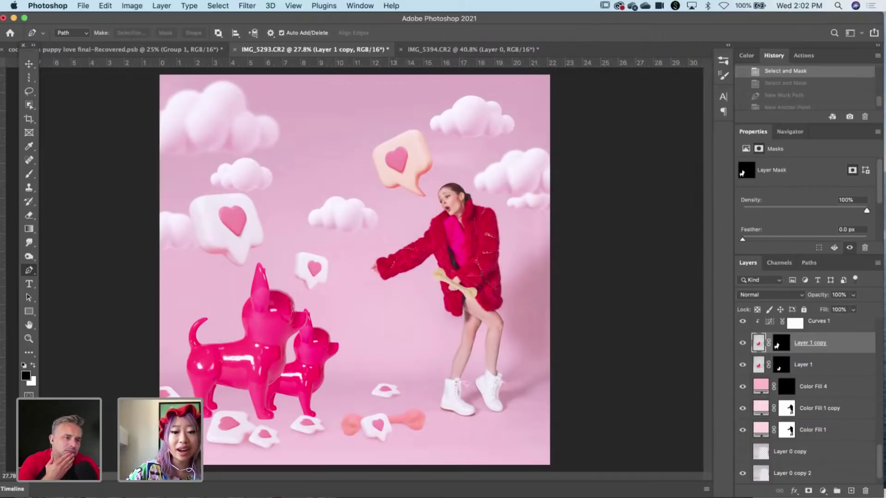
Switch to Lightroom Classic and open the jumping model photo IMG_5310.CR2 in Adobe Photoshop 2021.
key("super+Tab")
key("Right")
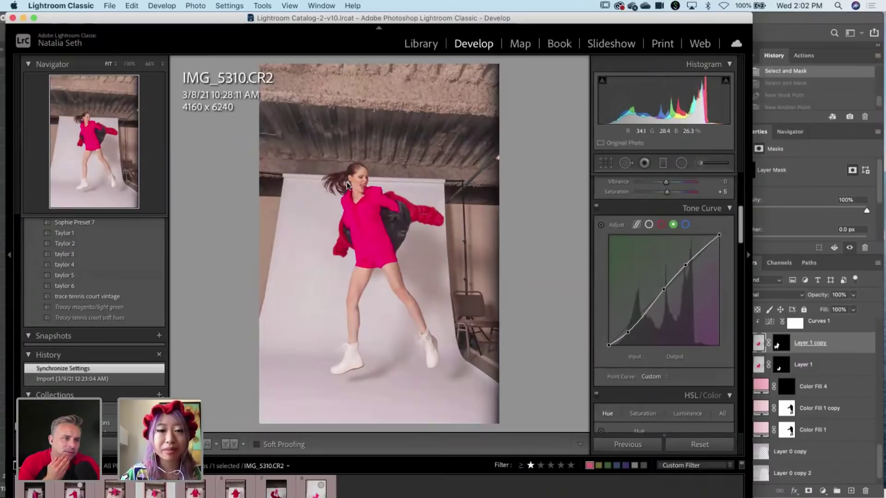
right_click(393, 305)
mouse_move(403, 304)
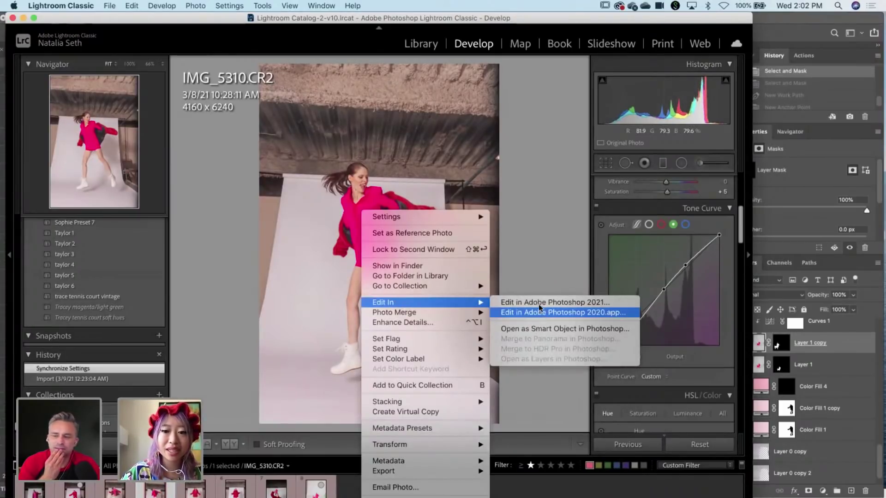
left_click(539, 303)
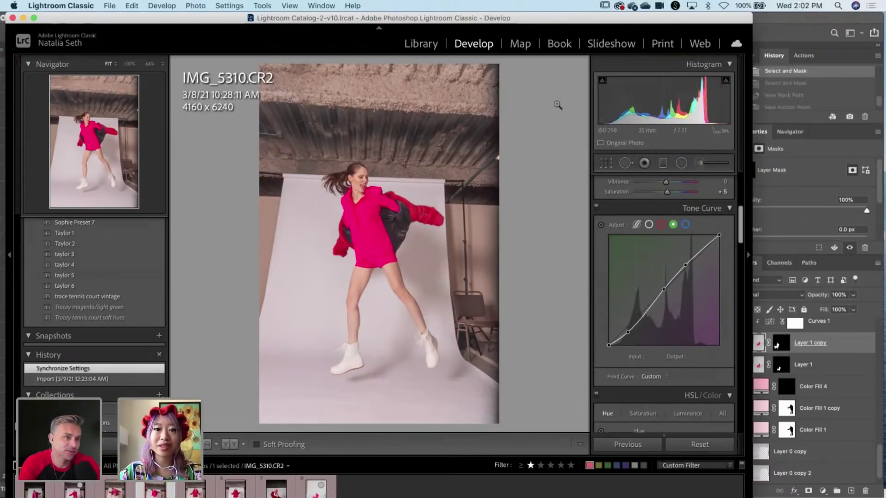
key("super+Tab")
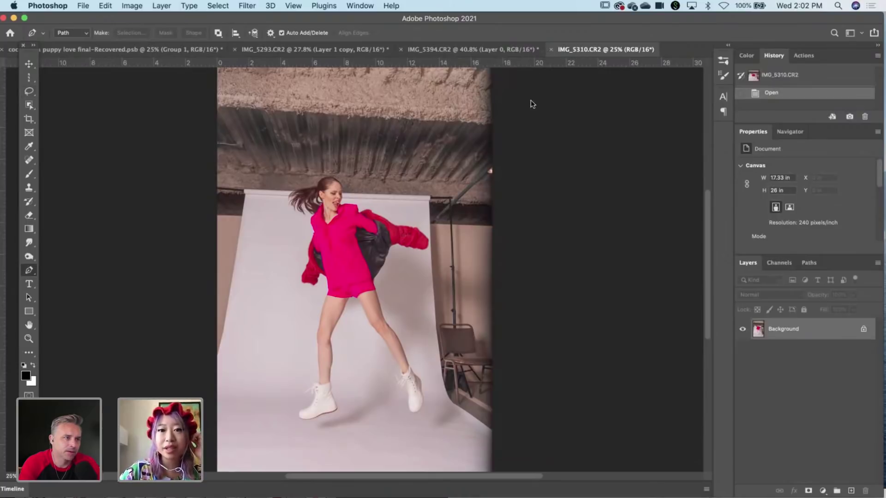
Copy the IMG_5310.CR2 photo into the IMG_5293.CR2 composite and place its layer directly below AdobeStock_375106683.
left_click_drag(606, 49, 565, 128)
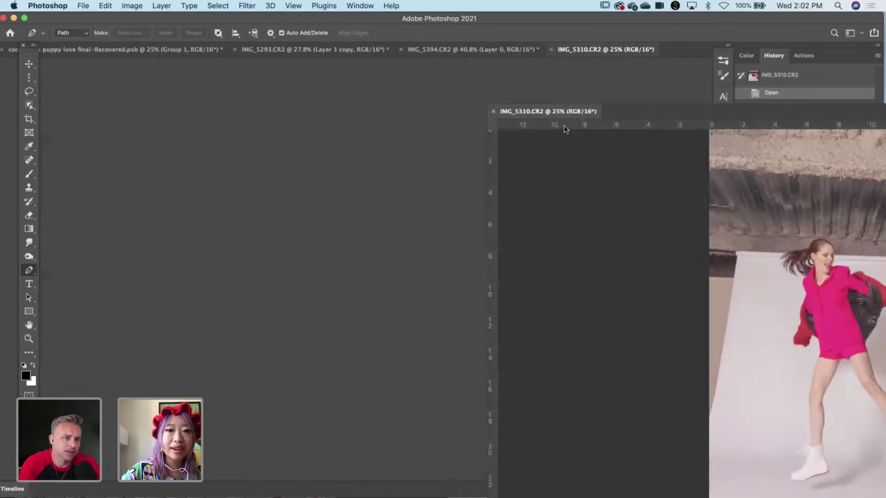
left_click(29, 64)
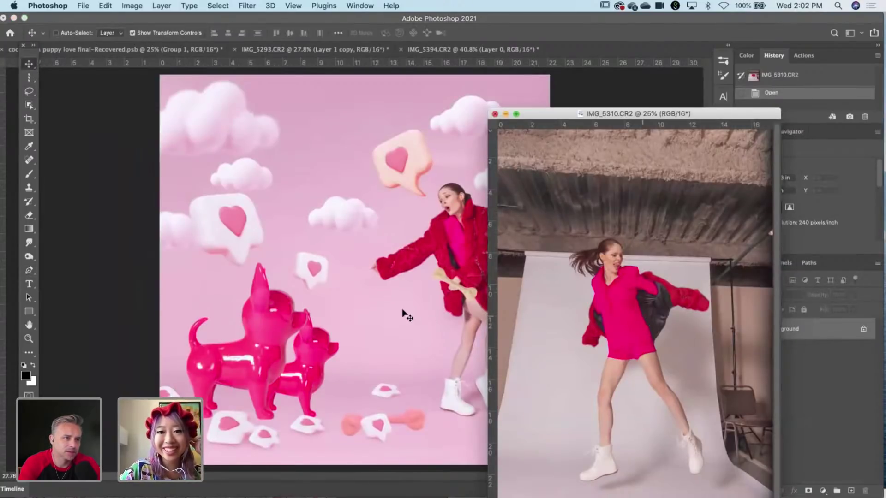
left_click_drag(407, 316, 406, 314)
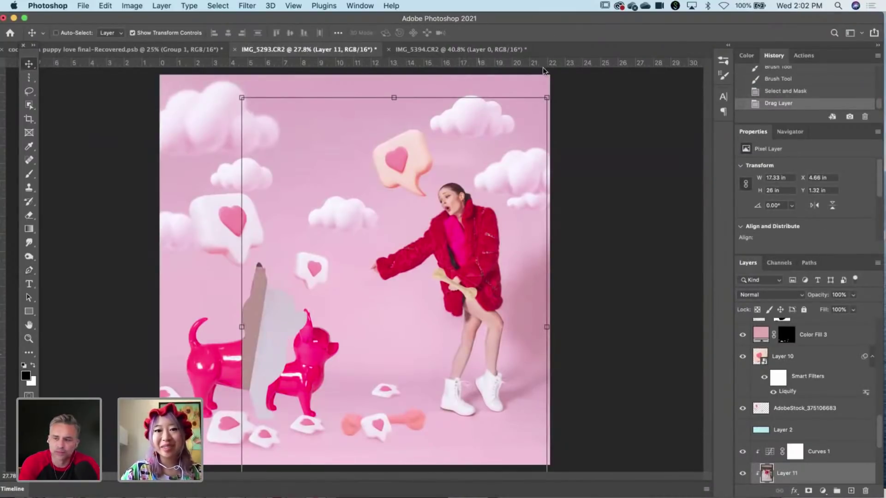
left_click_drag(824, 476, 821, 423)
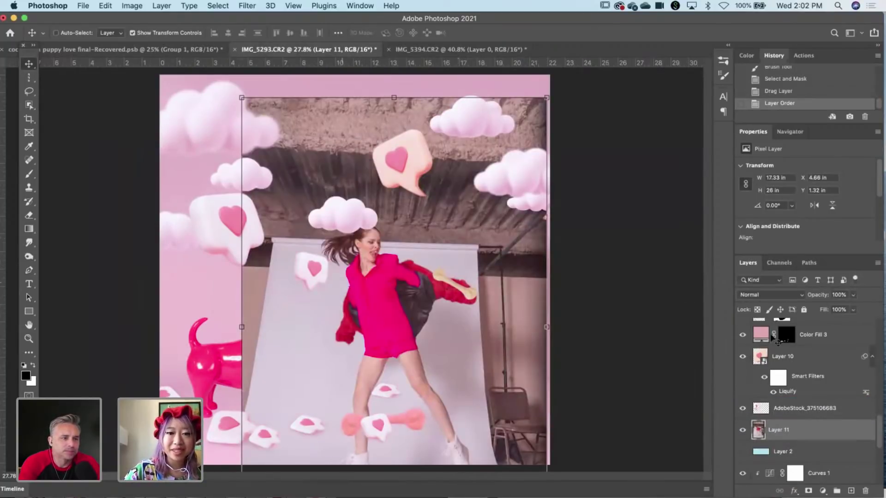
Lower the jumping model photo layer's opacity to 47%.
left_click_drag(817, 295, 696, 309)
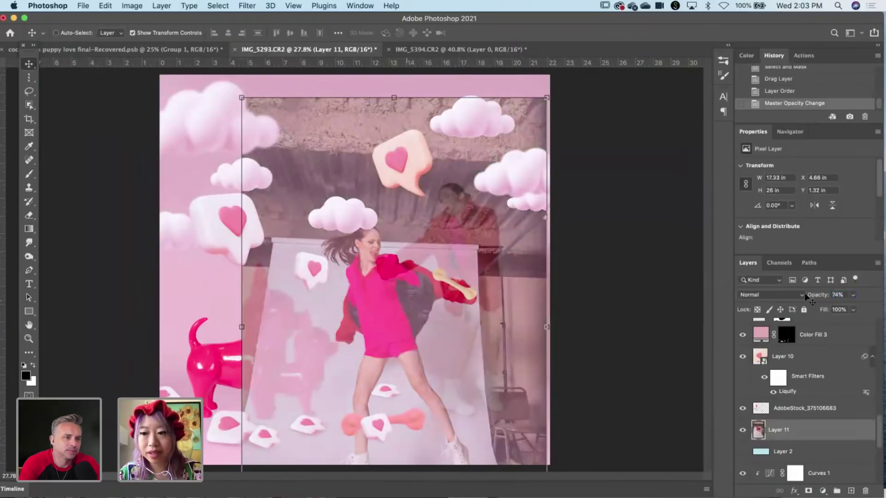
left_click(431, 262)
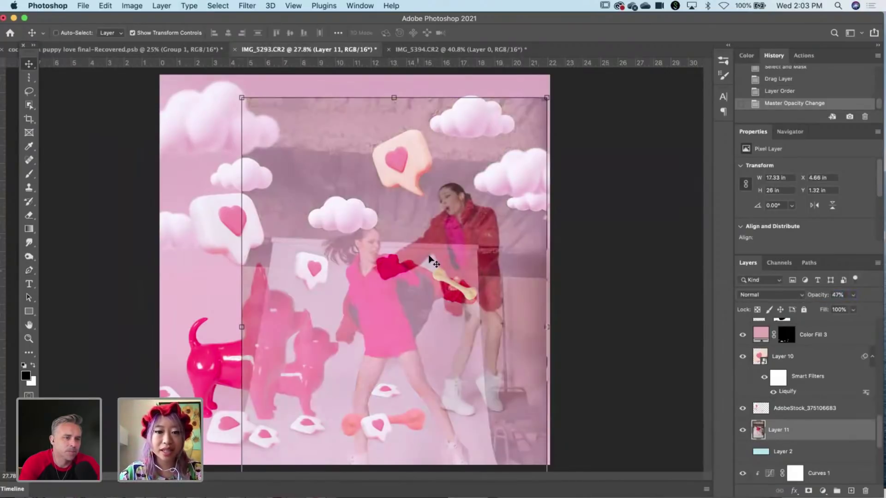
right_click(418, 273)
left_click(339, 248)
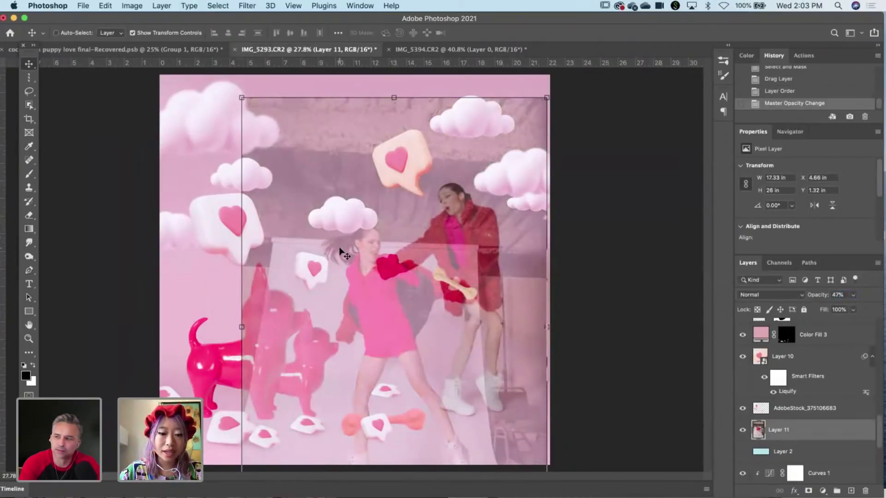
Flip the jumping model photo horizontally, rotate it to tilt the figure, and move it over the standing model.
key("super+t")
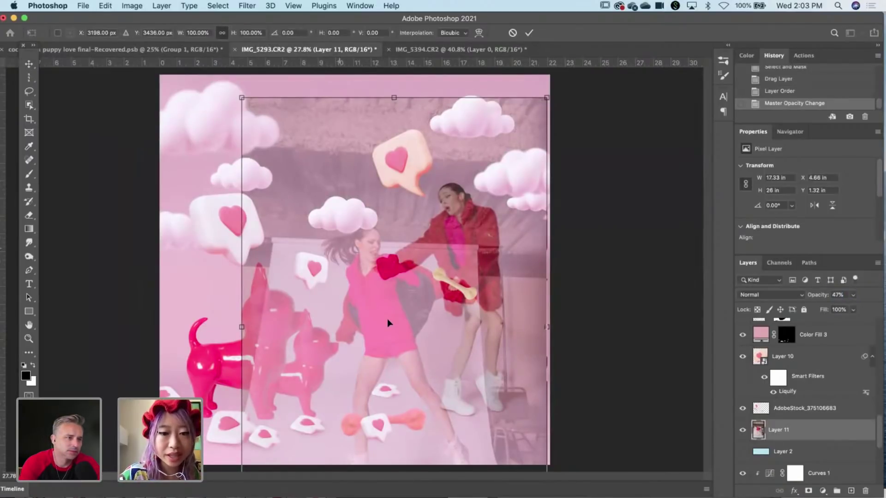
right_click(405, 359)
left_click(387, 428)
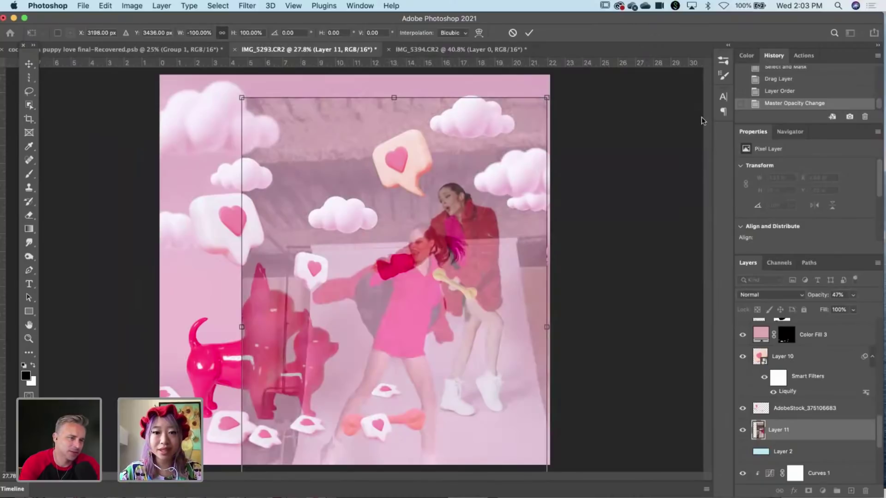
left_click_drag(512, 81, 455, 74)
scroll(543, 146, "up", 5)
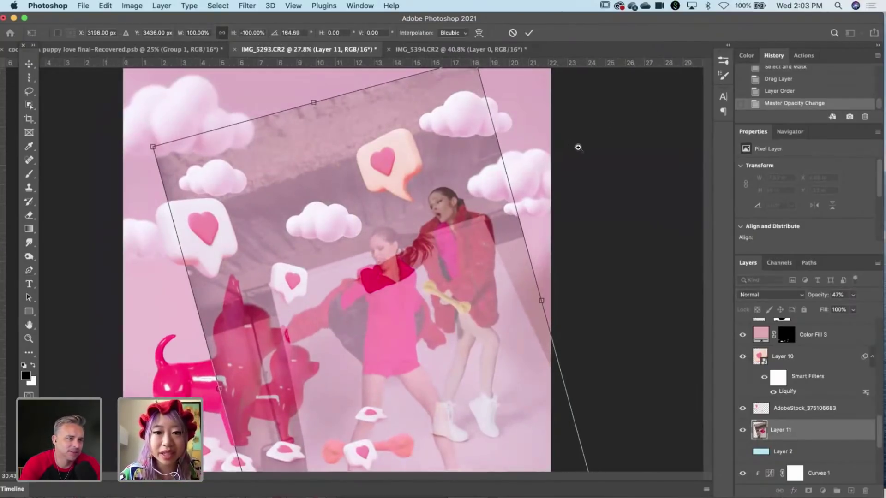
left_click_drag(454, 231, 311, 279)
left_click_drag(603, 122, 596, 95)
left_click_drag(492, 200, 502, 214)
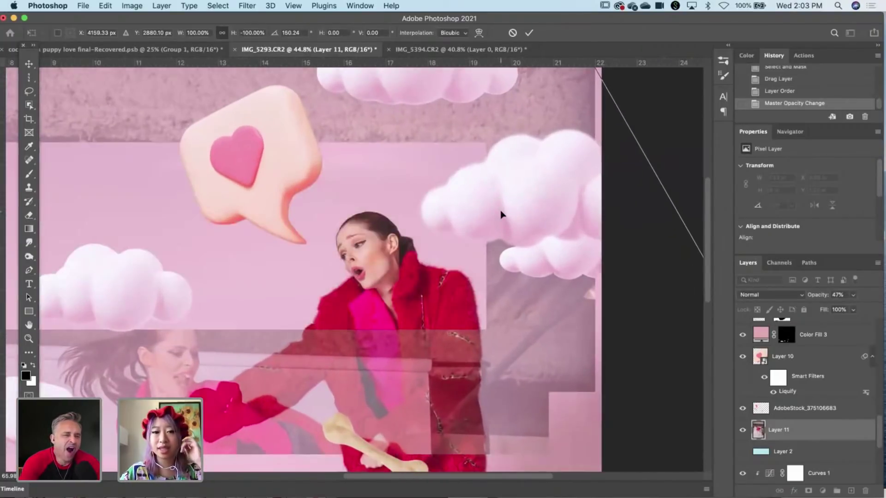
Rotate the flipped photo further to a 128.49° transform angle and align its head with the standing model's head.
scroll(502, 215, "up", 2)
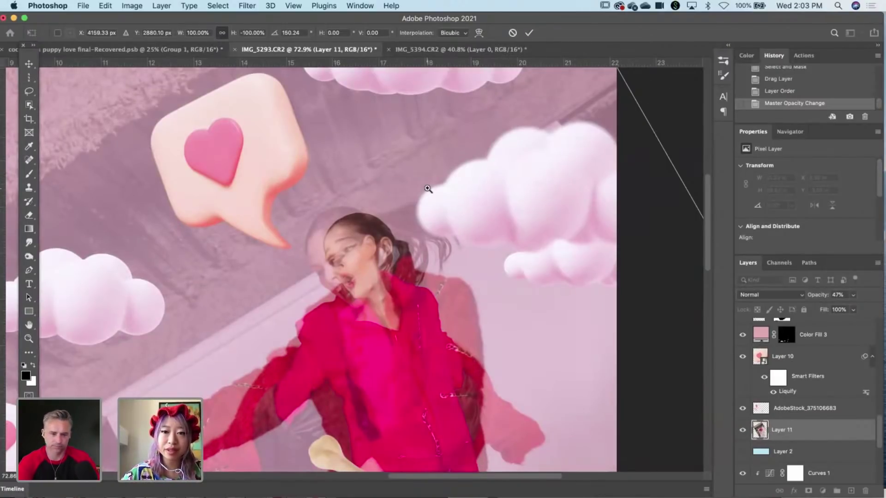
scroll(395, 198, "down", 4)
scroll(558, 225, "up", 1)
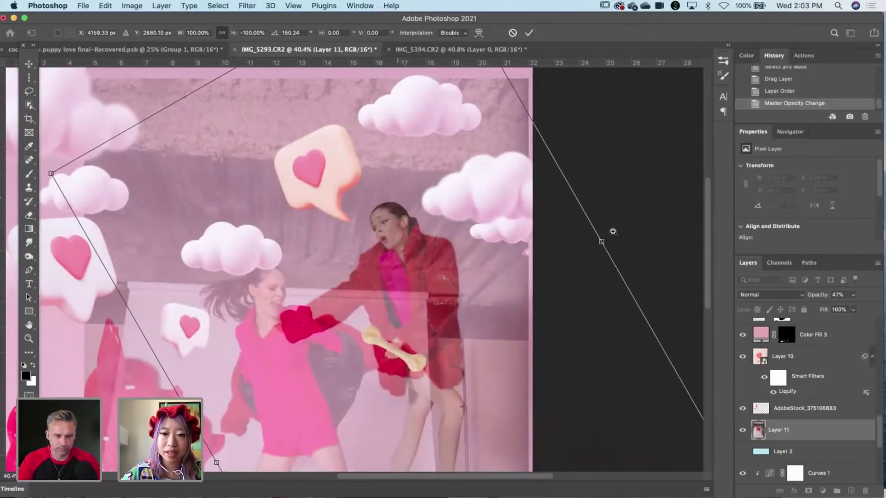
left_click_drag(610, 208, 572, 157)
left_click_drag(426, 259, 484, 244)
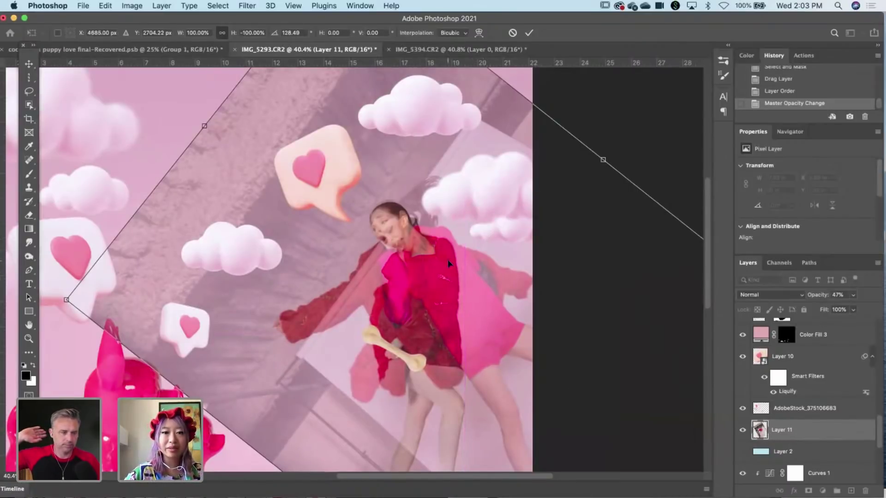
key("Return")
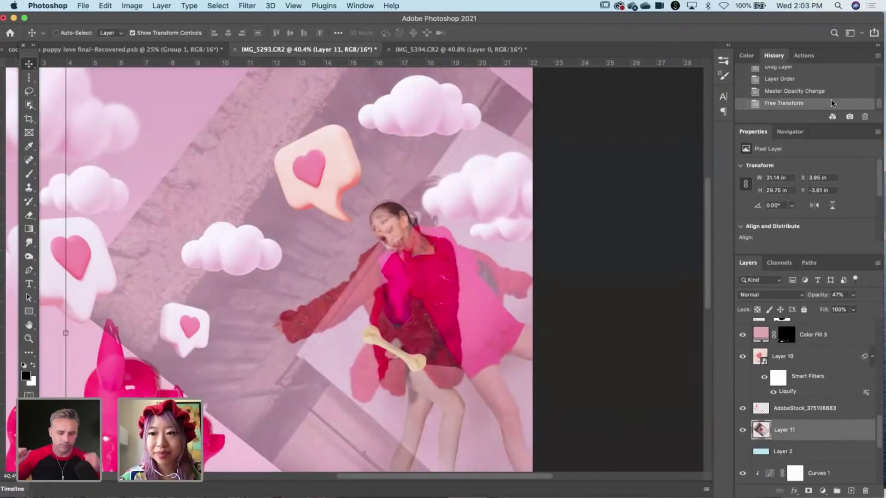
Set the jumping model photo layer's opacity to 100%.
key("6")
key("7")
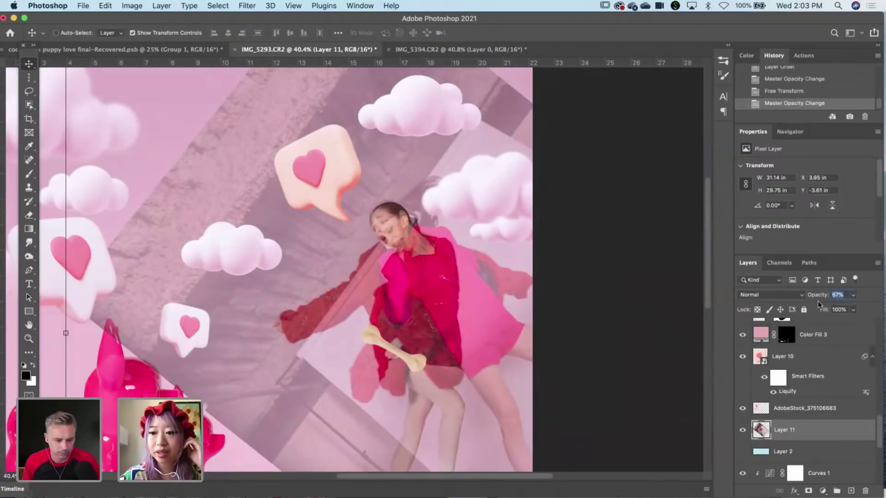
key("0")
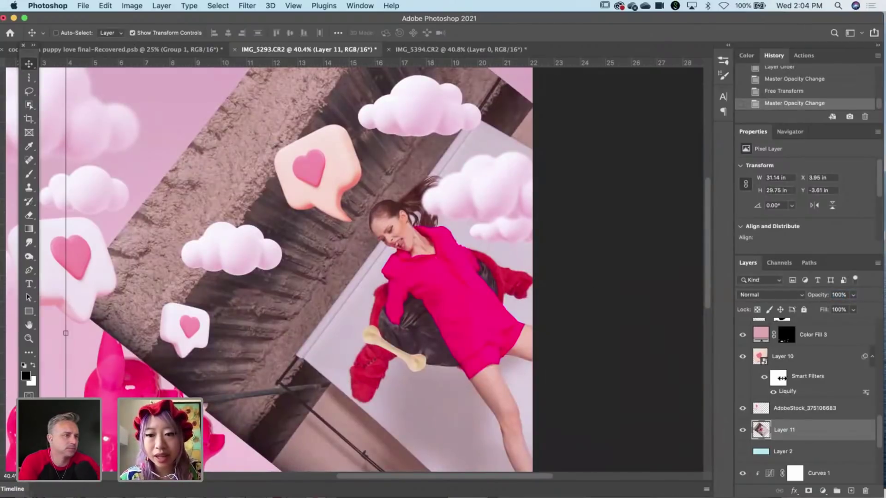
Move the large Layer 3 cloud upward so it clears the jumping model's ponytail.
scroll(846, 447, "up", 9)
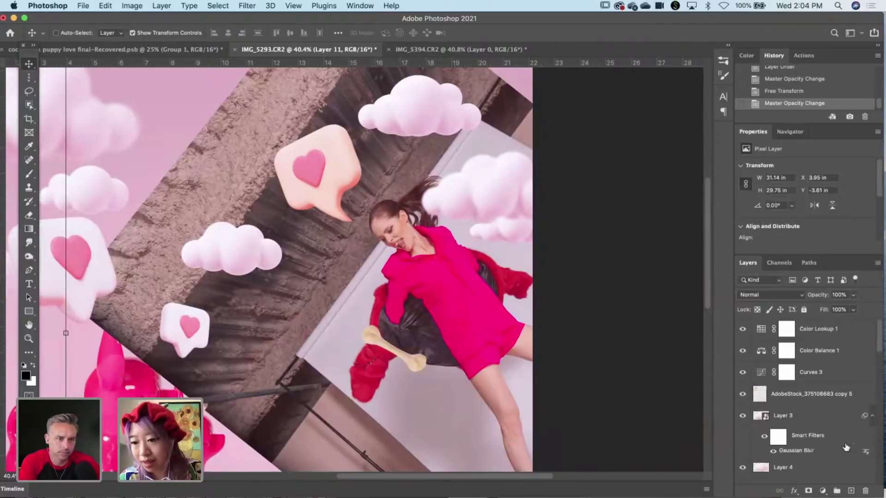
scroll(846, 447, "down", 5)
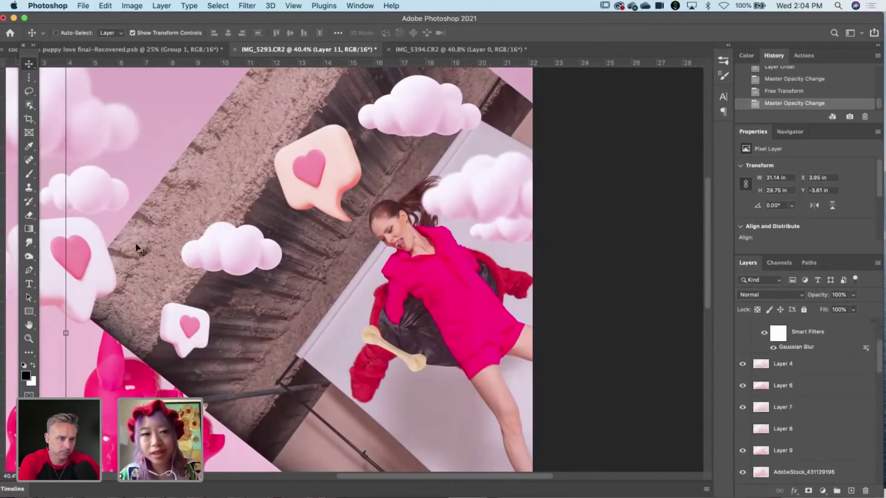
right_click(463, 204)
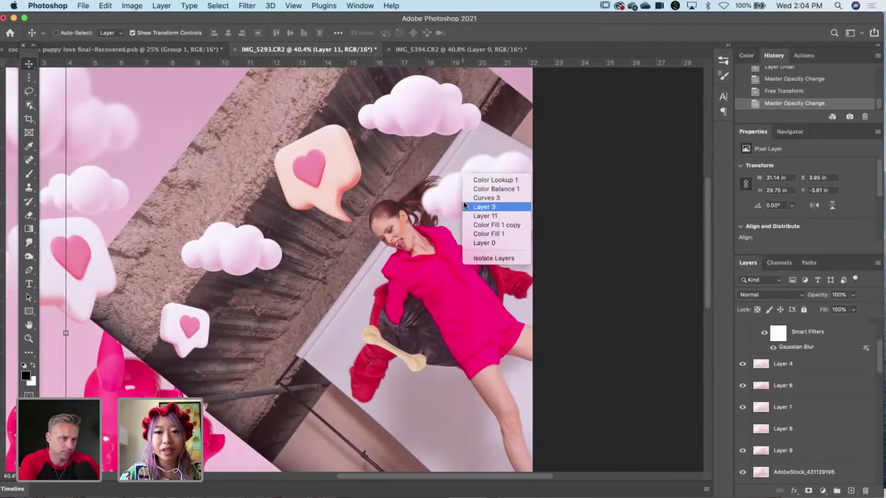
left_click(494, 225)
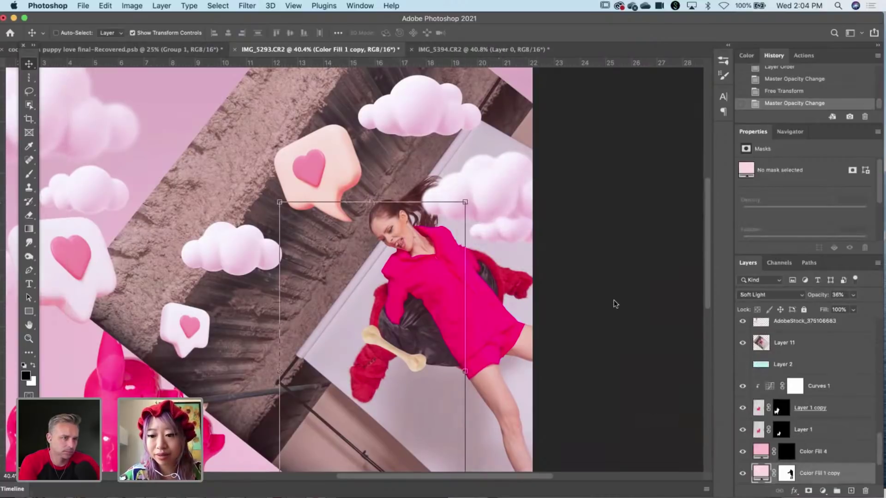
right_click(501, 176)
left_click(511, 176)
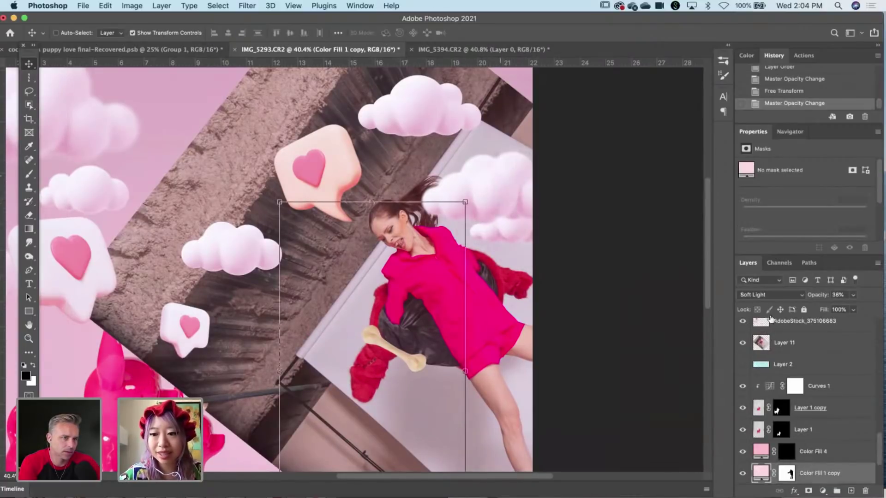
left_click(511, 192)
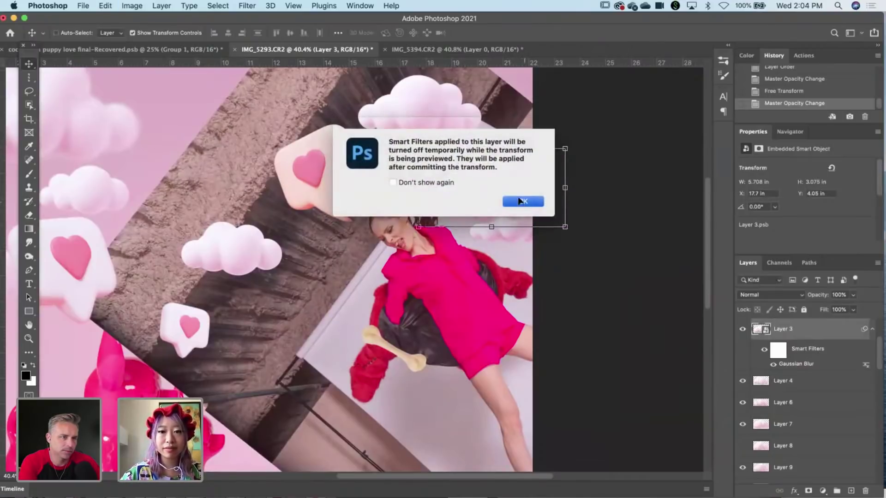
left_click(525, 201)
left_click_drag(525, 201, 523, 167)
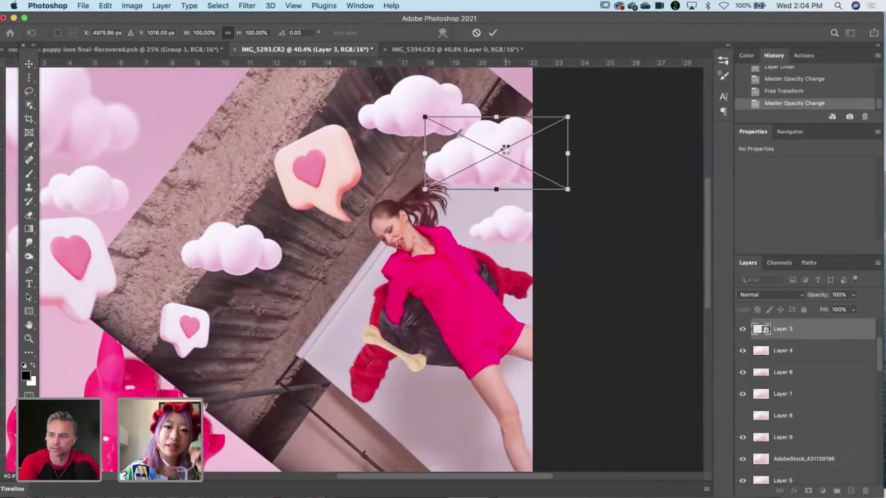
key("Return")
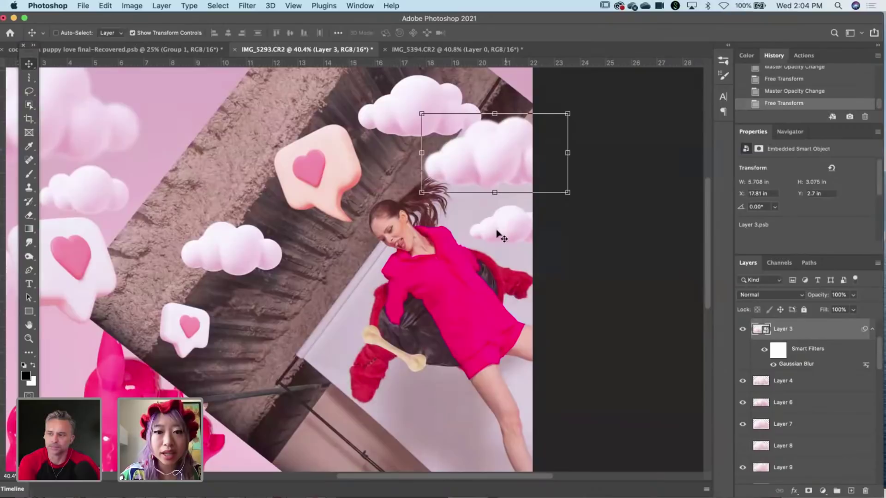
Select the jumping model's ponytail on Layer 11 with the Quick Selection tool.
scroll(808, 442, "down", 10)
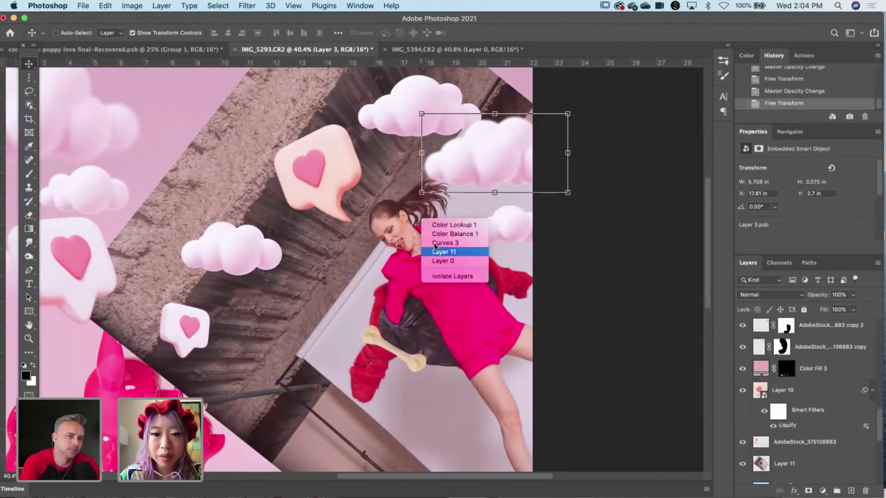
right_click(423, 253)
left_click(437, 252)
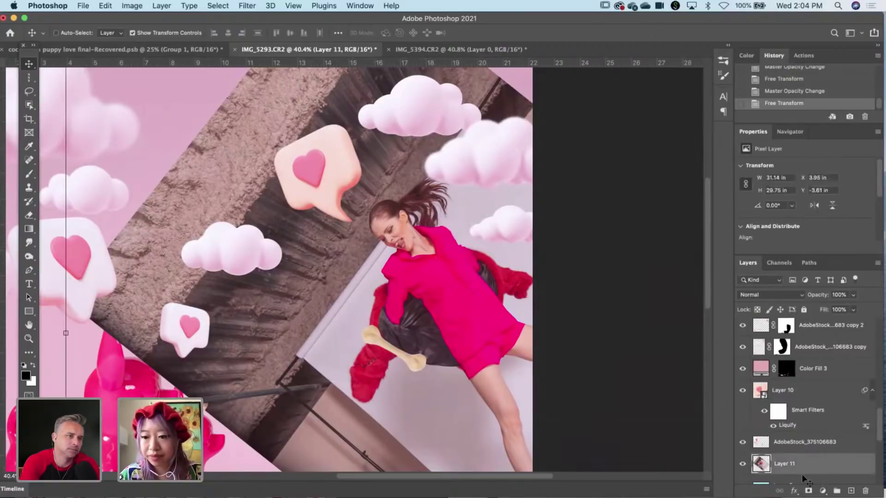
left_click(27, 91)
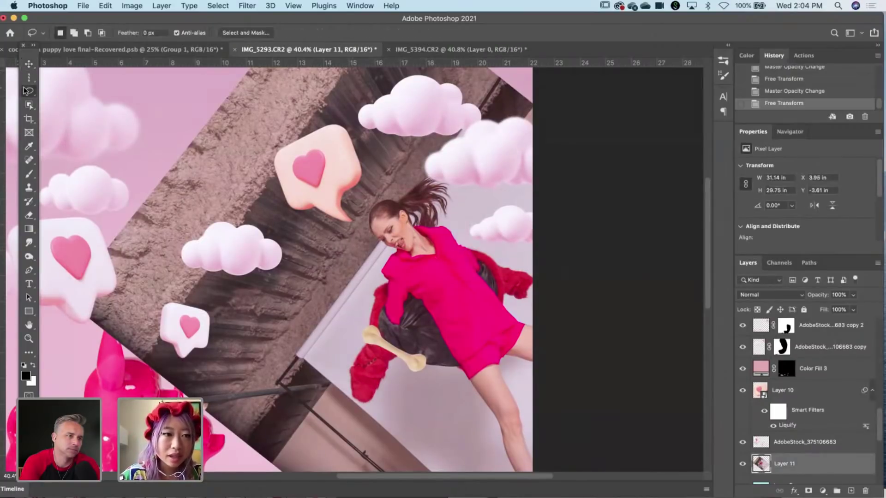
right_click(30, 107)
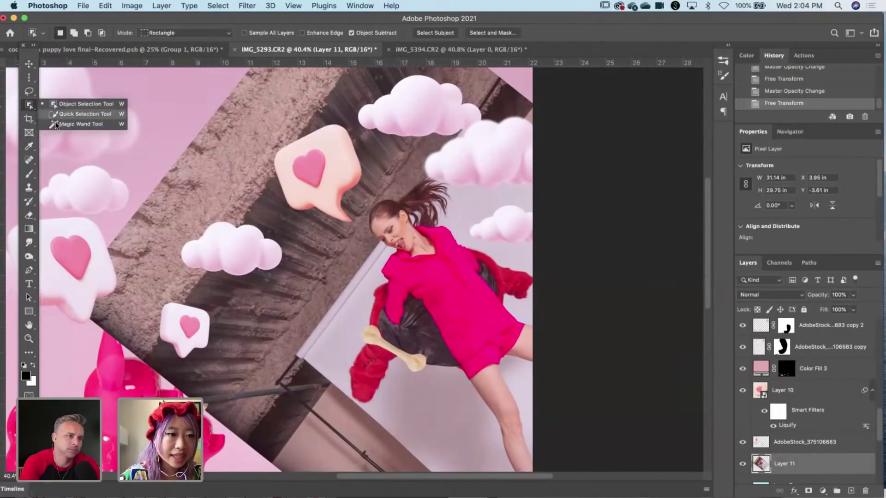
left_click(58, 115)
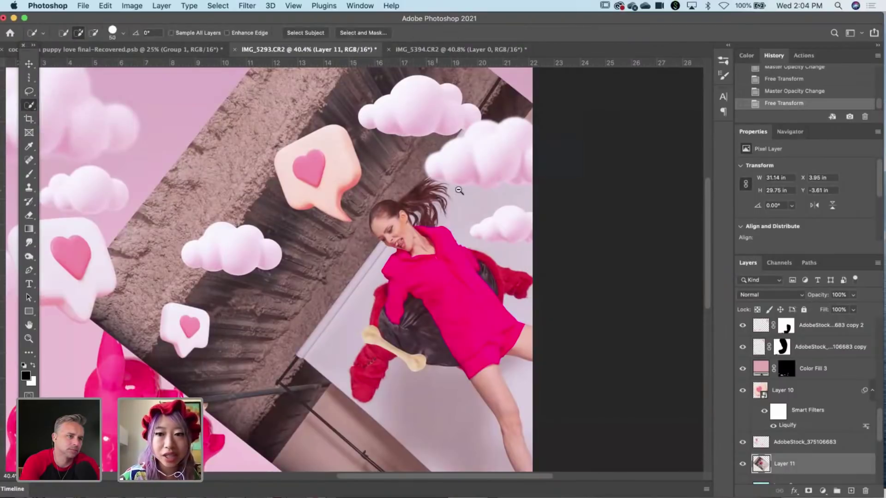
left_click_drag(459, 190, 480, 193)
left_click(397, 209)
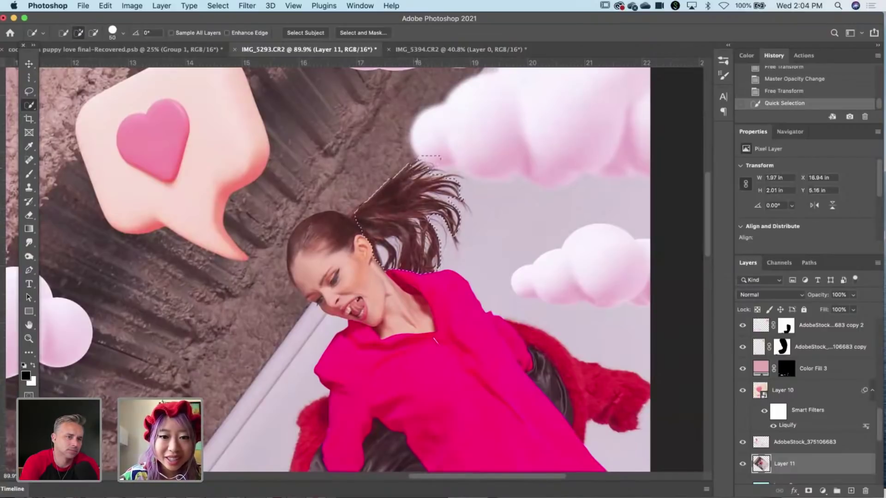
Refine the ponytail selection to include the loose hair strands at its outer end, undoing any spill into the backdrop.
left_click(450, 179)
left_click(456, 185, "alt")
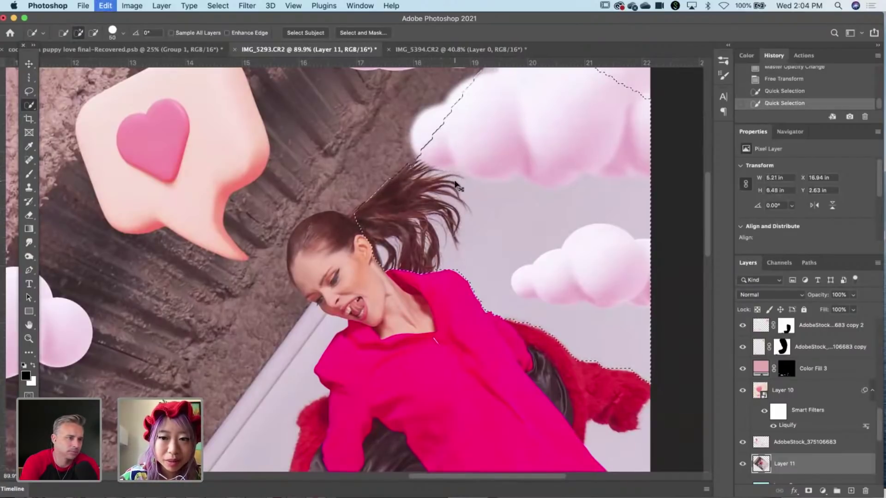
key("super+z")
left_click(395, 227)
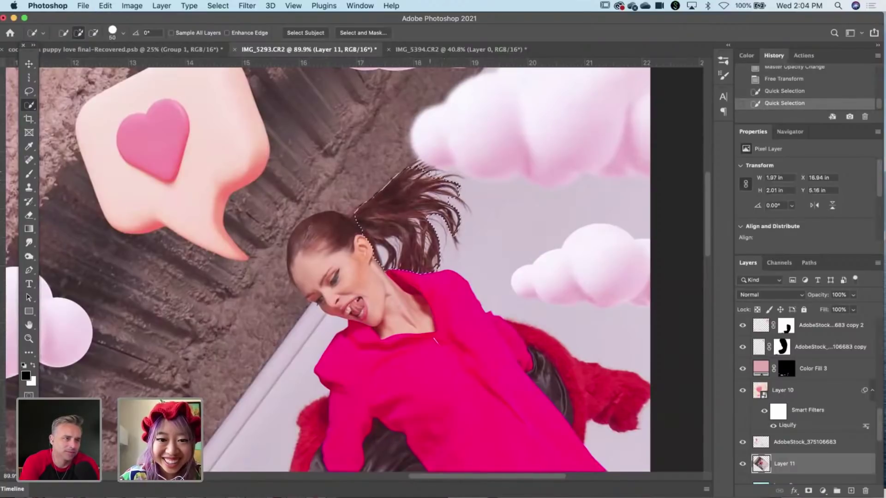
left_click(433, 208)
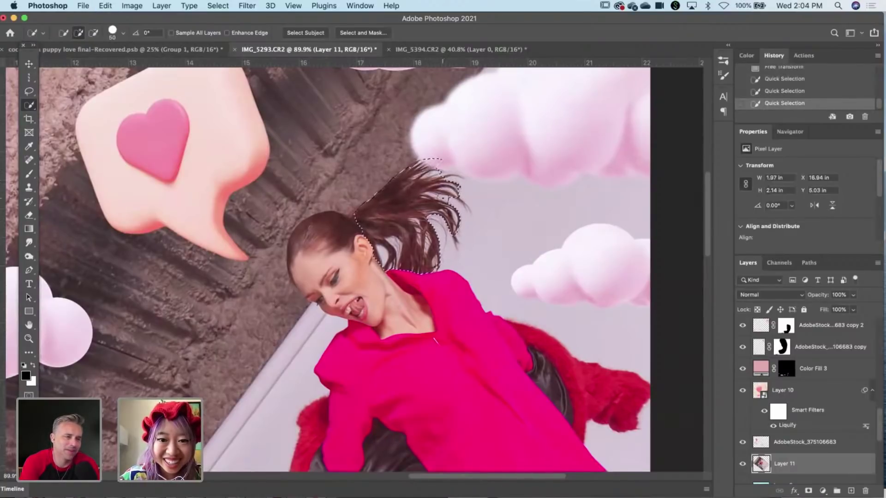
scroll(459, 206, "up", 3)
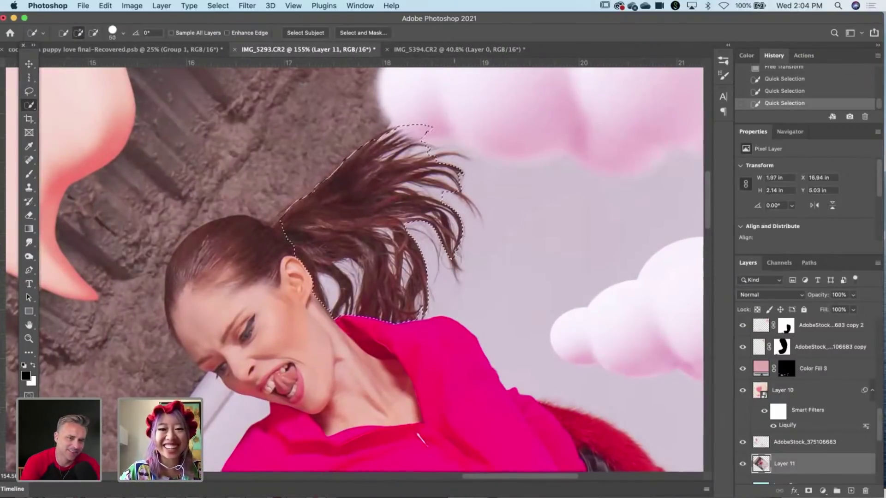
mouse_move(466, 178)
left_mouse_down()
mouse_move(458, 200)
mouse_move(455, 161)
left_mouse_up()
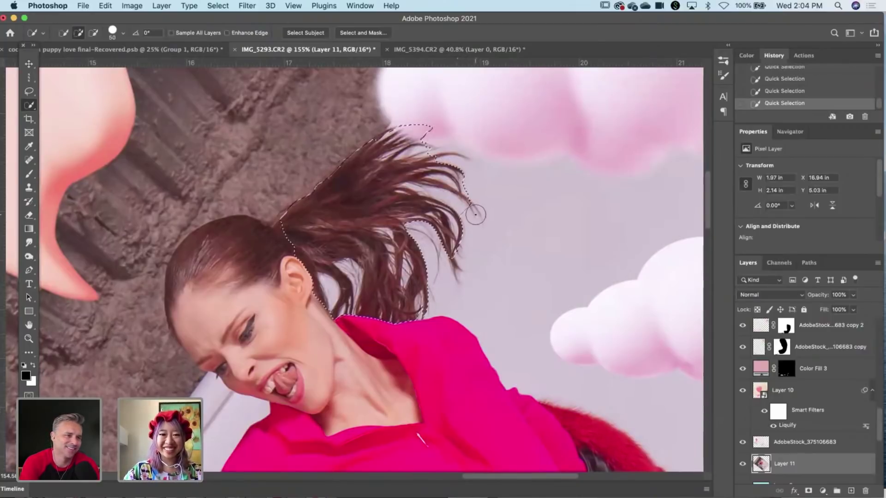
Try to extend the selection over more hair tips and the top of the head, and undo these additions.
left_click(458, 158)
key("super+z")
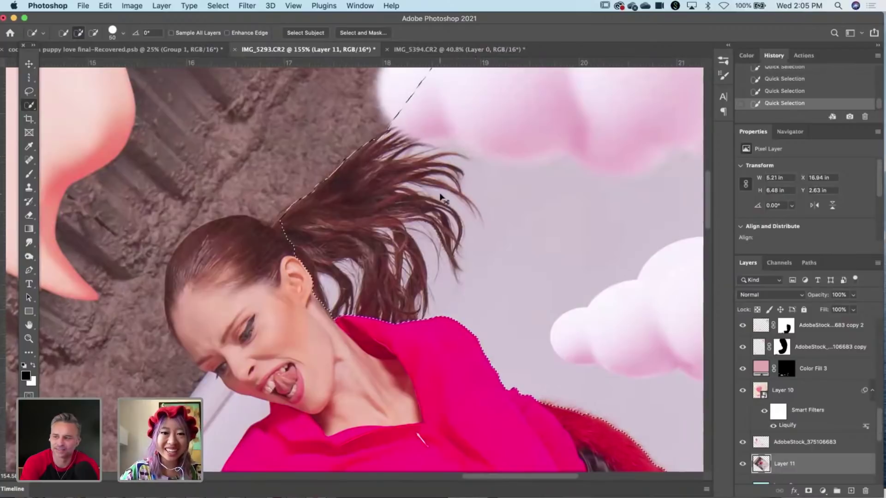
key("super+z")
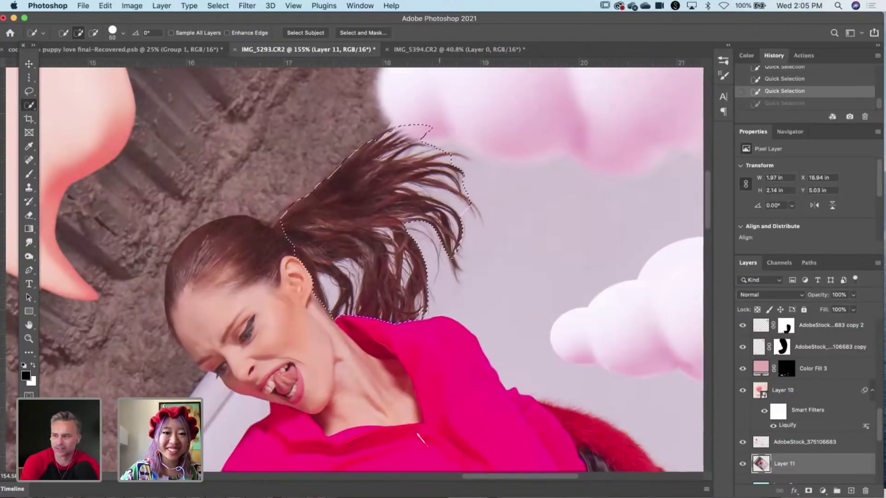
left_click(285, 225)
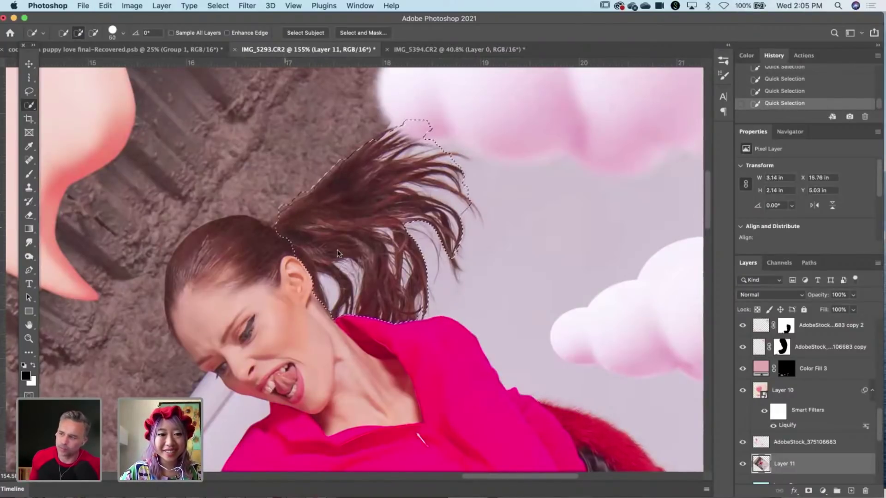
left_click(222, 250)
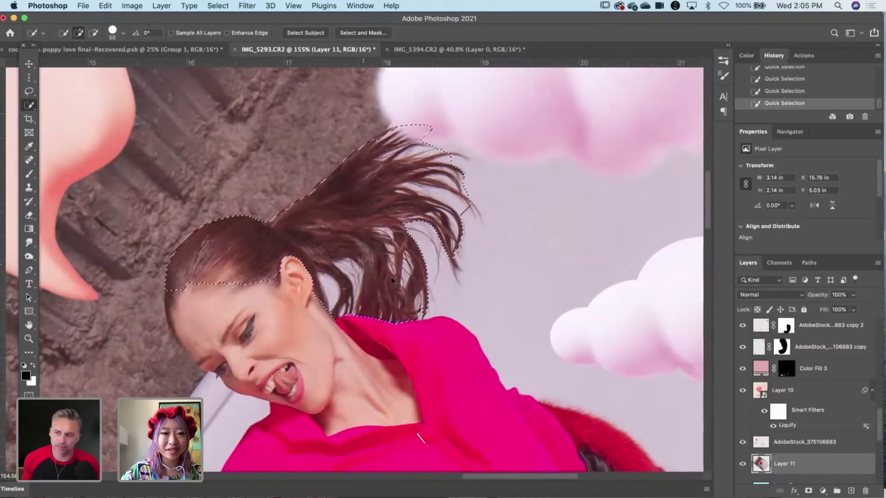
key("super+z")
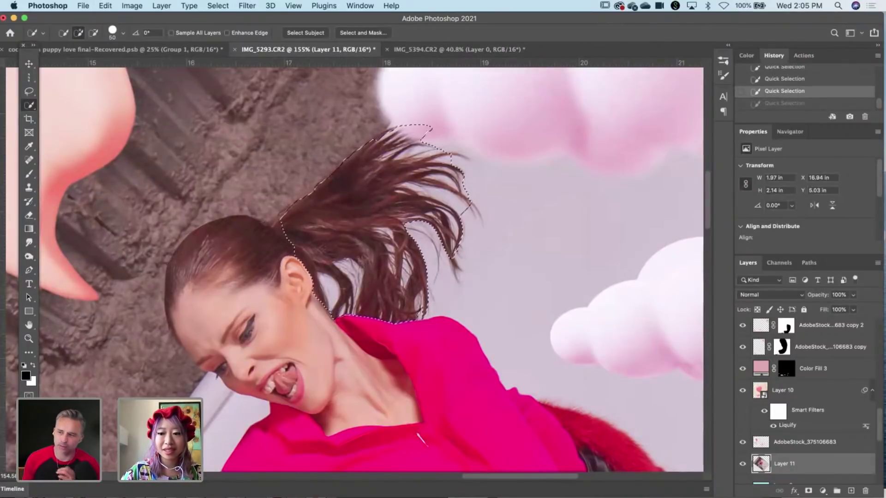
Add a layer mask to Layer 11 from the ponytail selection.
left_click(809, 491)
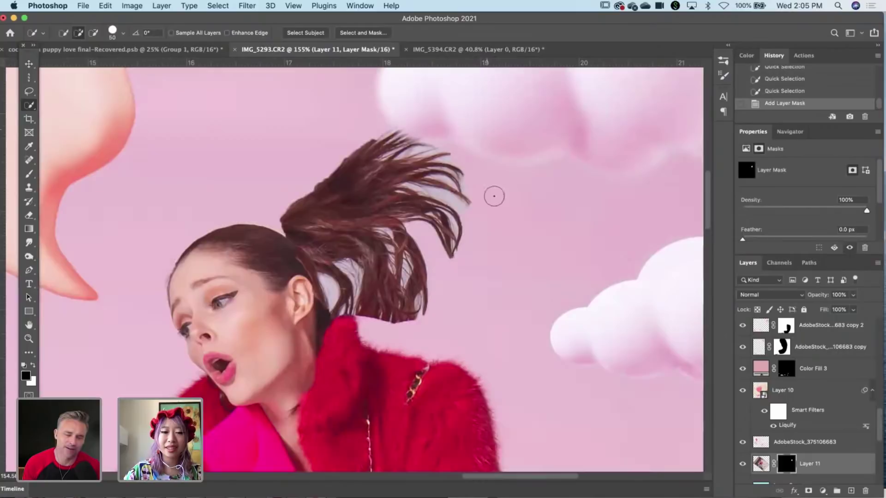
Free-transform Layer 11 to scale the ponytail to 114.74% and rotate it to about -9.8°, placing it behind the model's head.
key("super+t")
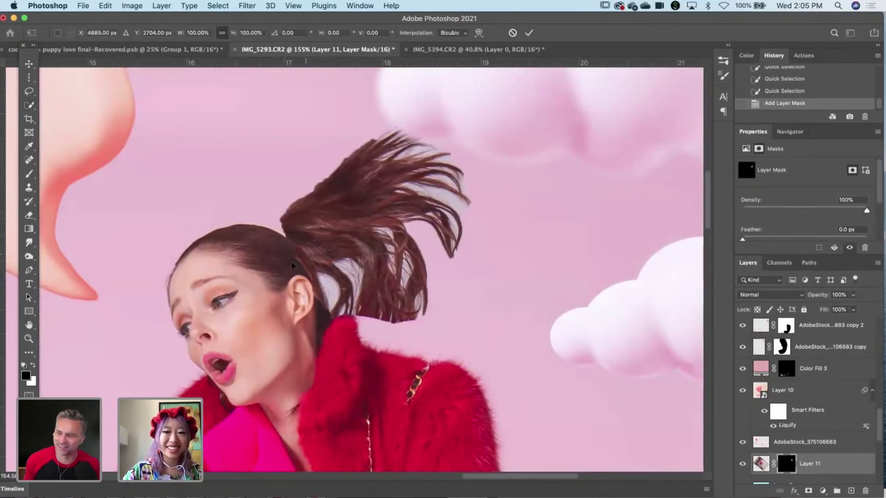
key("super+0")
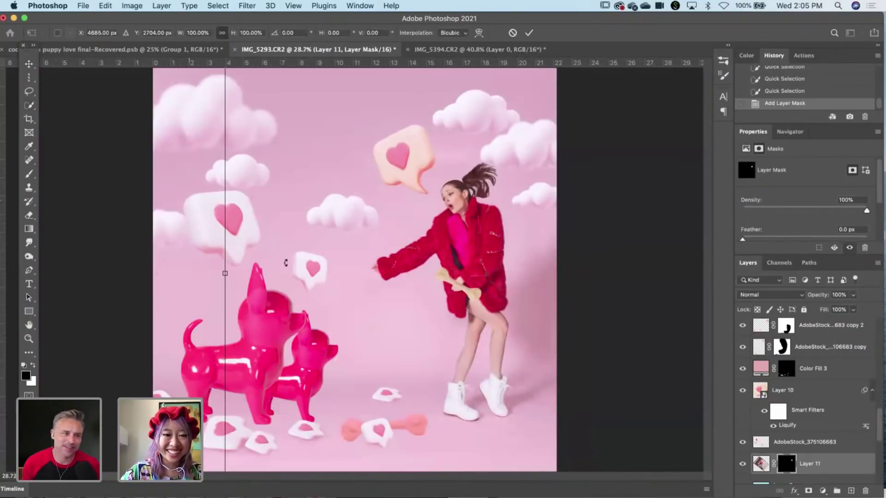
left_click_drag(186, 201, 196, 240)
left_click_drag(465, 161, 490, 159)
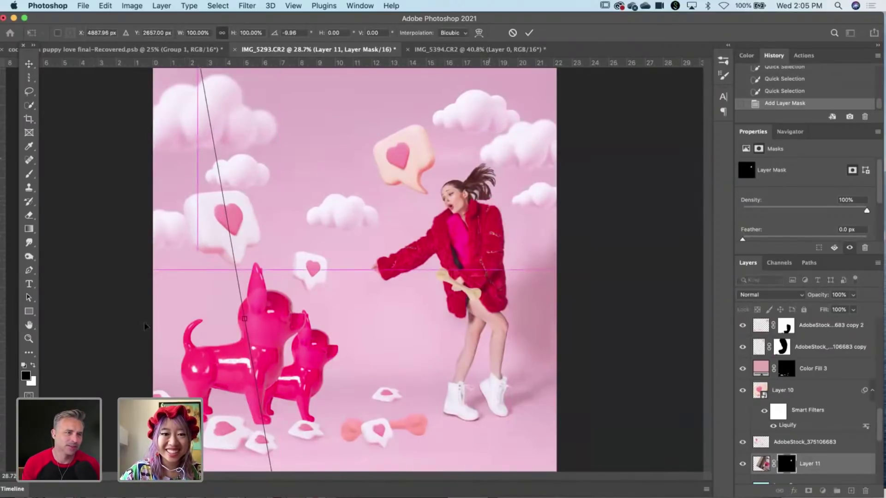
left_click_drag(145, 326, 145, 322)
left_click_drag(244, 318, 156, 322)
left_click_drag(510, 132, 561, 137)
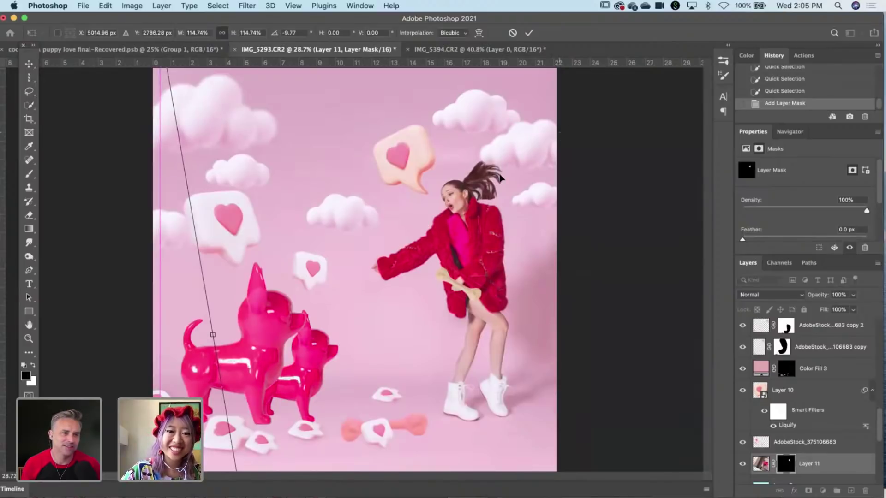
Reposition the ponytail against the back of the head and tilt it to about -16°.
key("shift+Up")
key("shift+Up")
key("shift+Up")
key("shift+Up")
key("Up")
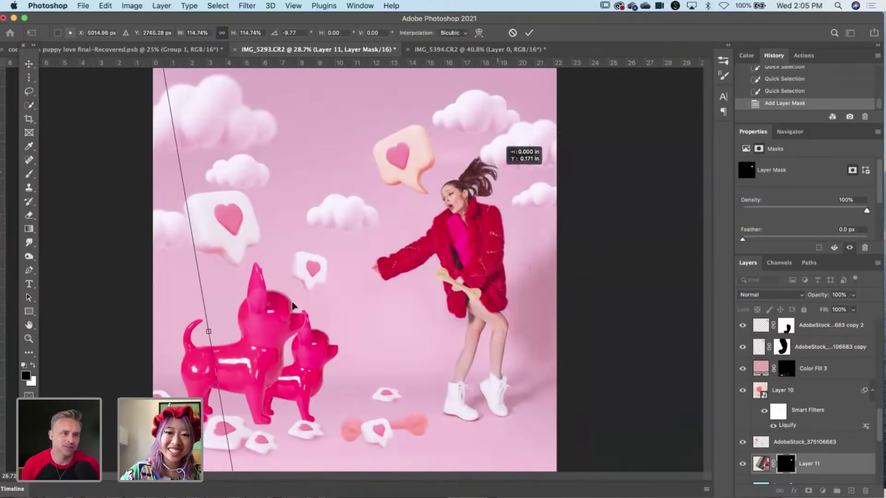
key("shift+Right")
key("shift+Right")
key("shift+Right")
left_click_drag(172, 315, 176, 329)
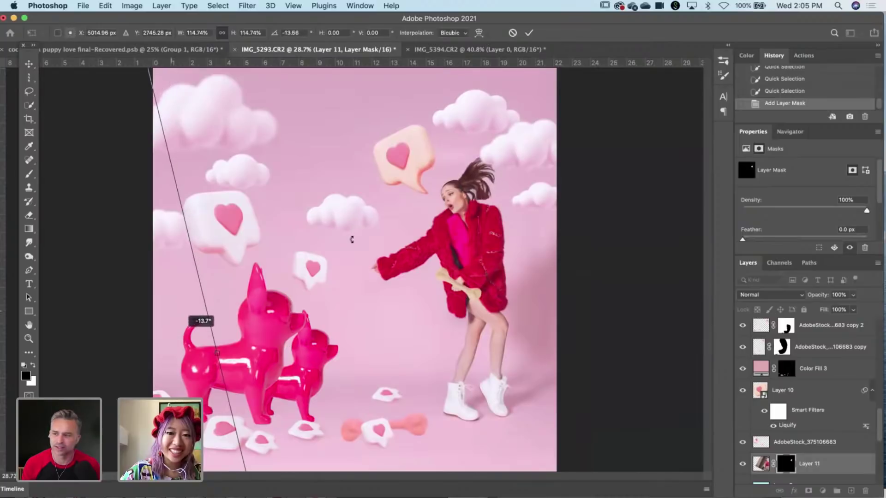
left_click_drag(443, 204, 448, 202)
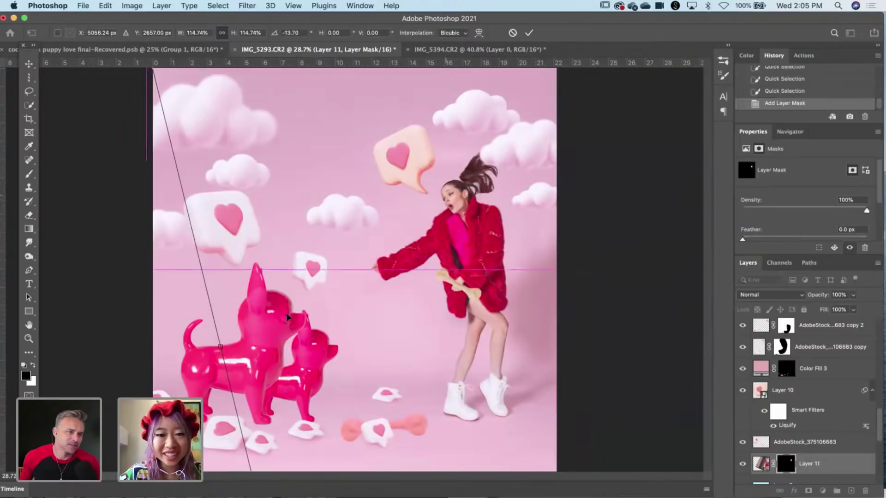
left_click_drag(202, 329, 213, 337)
left_click_drag(450, 146, 451, 148)
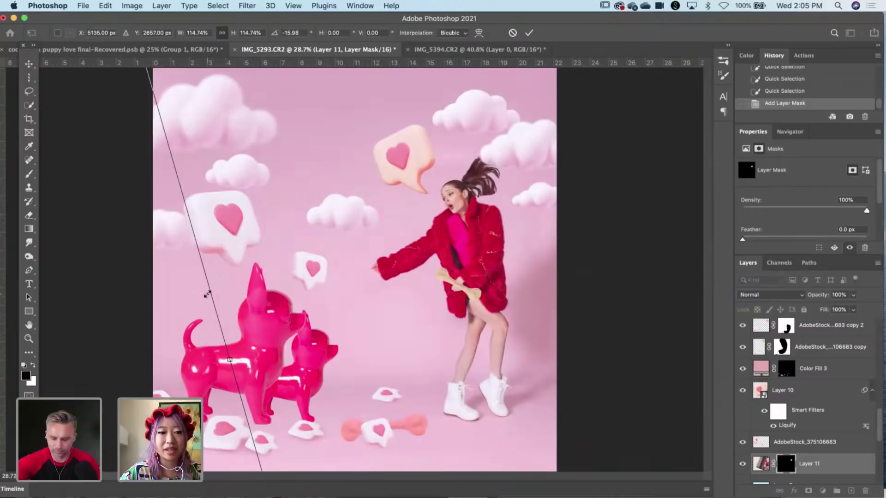
Rotate the ponytail to about -18.16°, fine-tune its position at the back of the head, and apply the transform.
left_click_drag(182, 302, 208, 295)
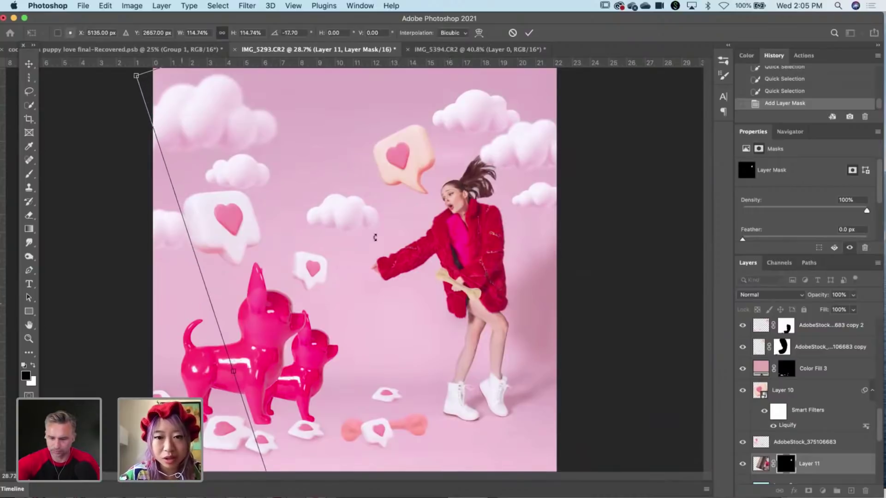
left_click_drag(430, 204, 437, 203)
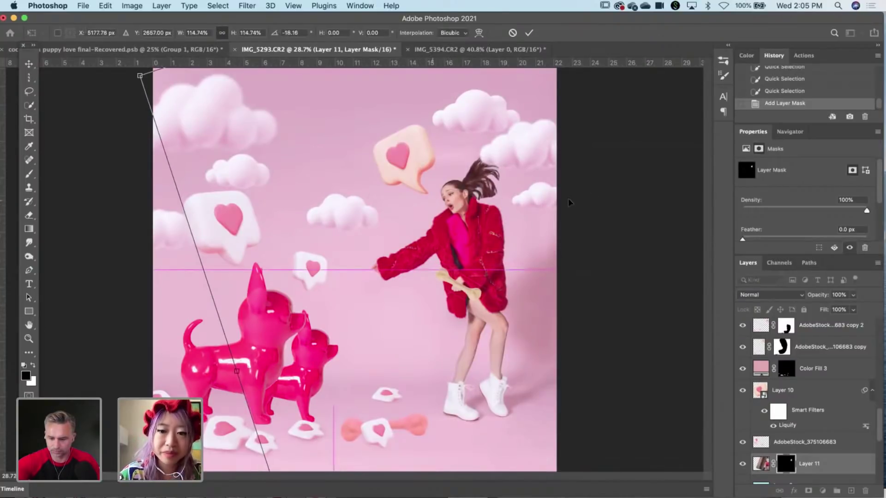
key("Right")
key("Right")
key("Right")
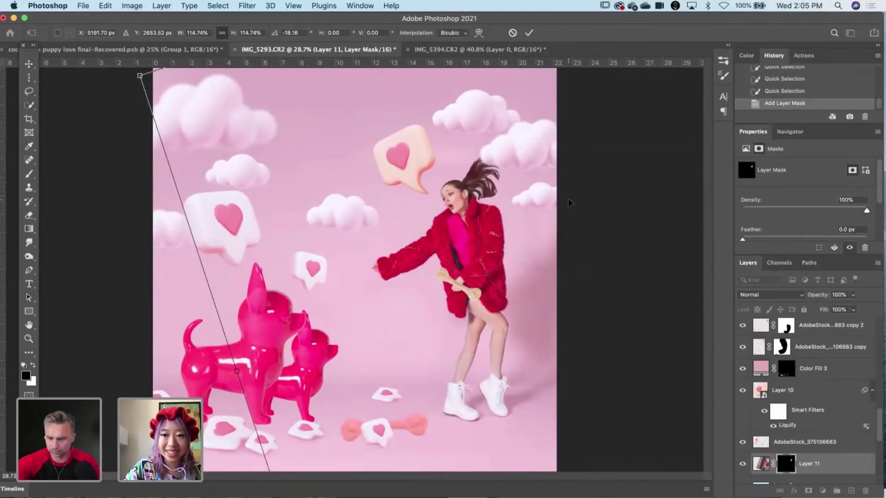
key("Up")
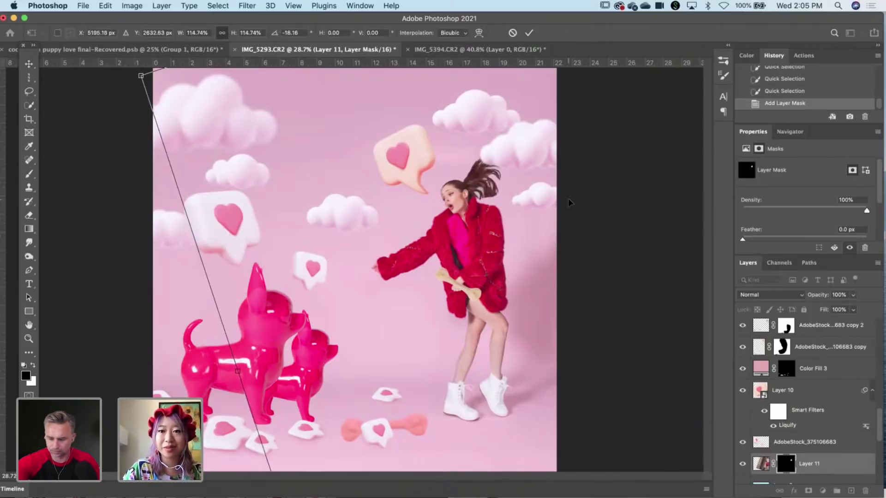
key("Up")
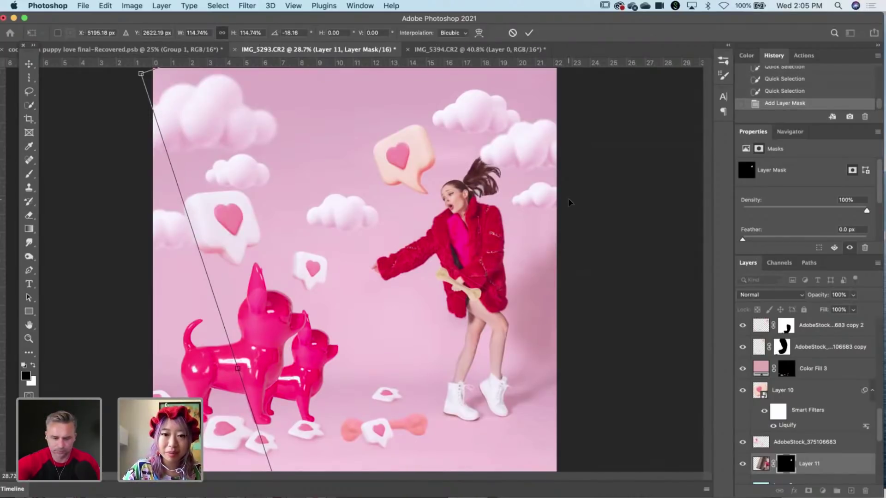
key("Left")
key("Left")
key("Left")
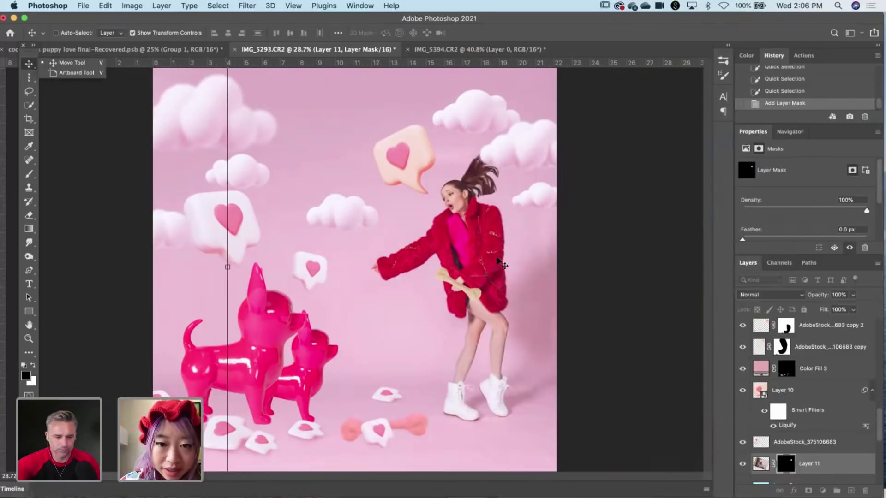
mouse_move(530, 190)
left_mouse_down()
mouse_move(542, 198)
mouse_move(526, 194)
mouse_move(530, 200)
left_mouse_up()
left_click_drag(477, 223, 358, 236)
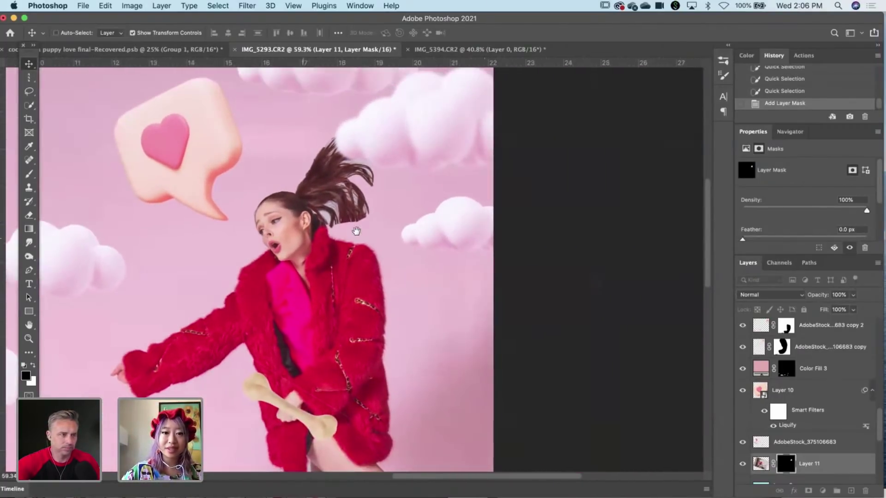
key("super+shift+t")
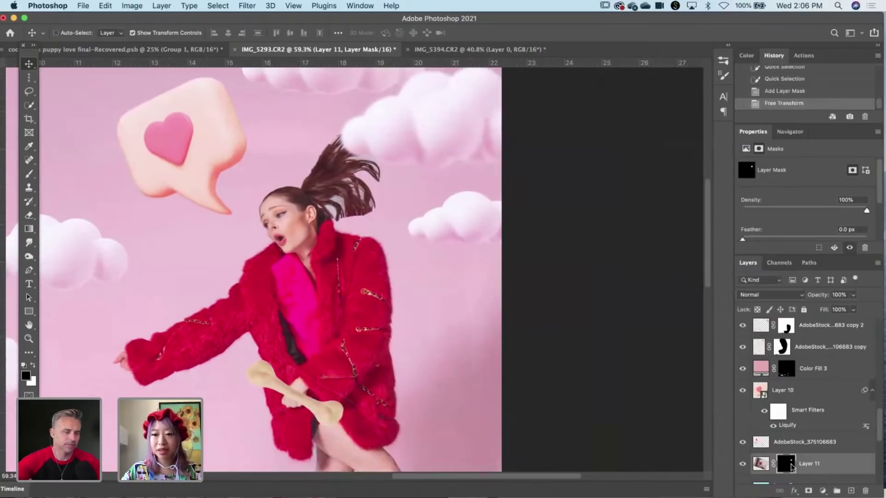
Refine Layer 11's mask in Select and Mask, brushing the ponytail's outer edges and the gaps between strands with the Refine Edge brush.
double_click(791, 465)
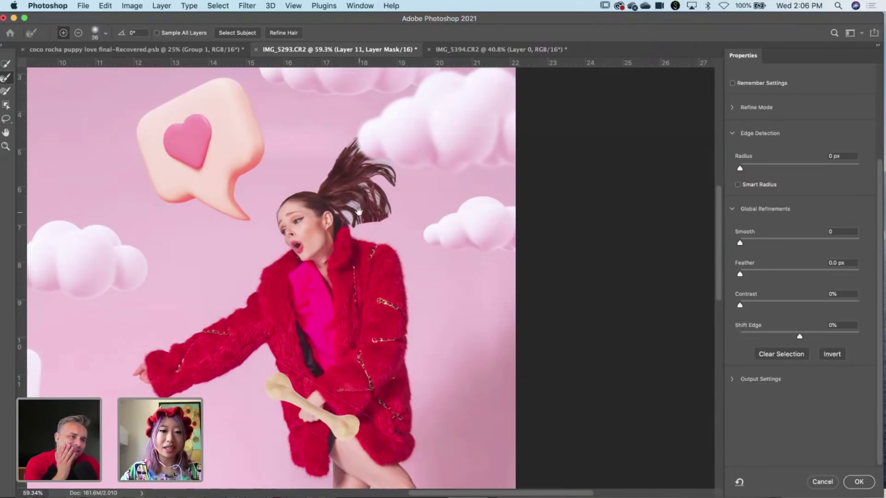
scroll(359, 211, "up", 5)
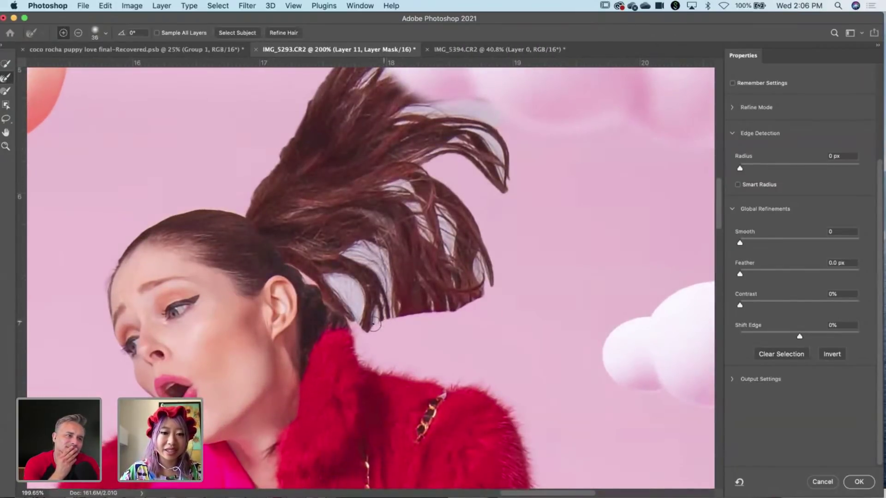
left_click(349, 295)
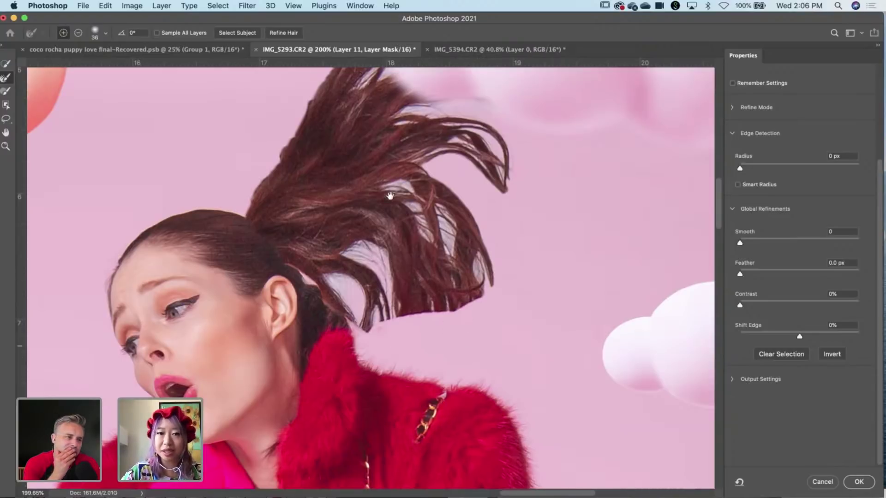
scroll(390, 196, "up", 3)
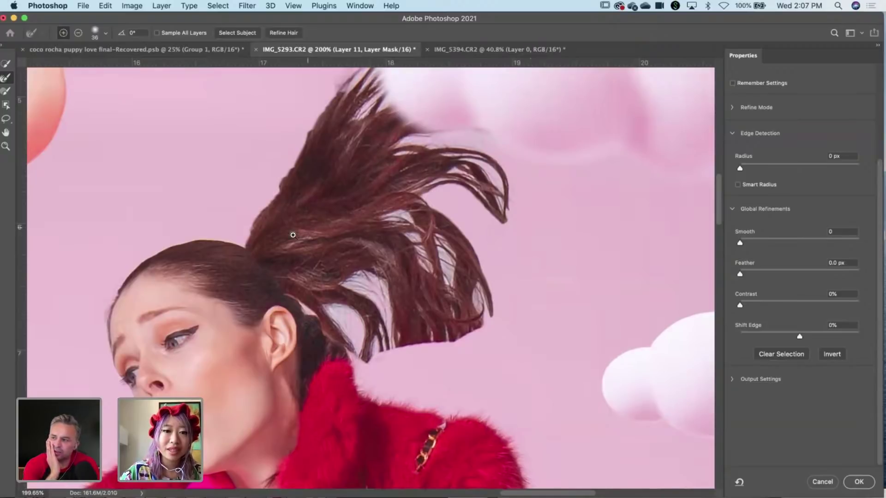
scroll(293, 233, "down", 3)
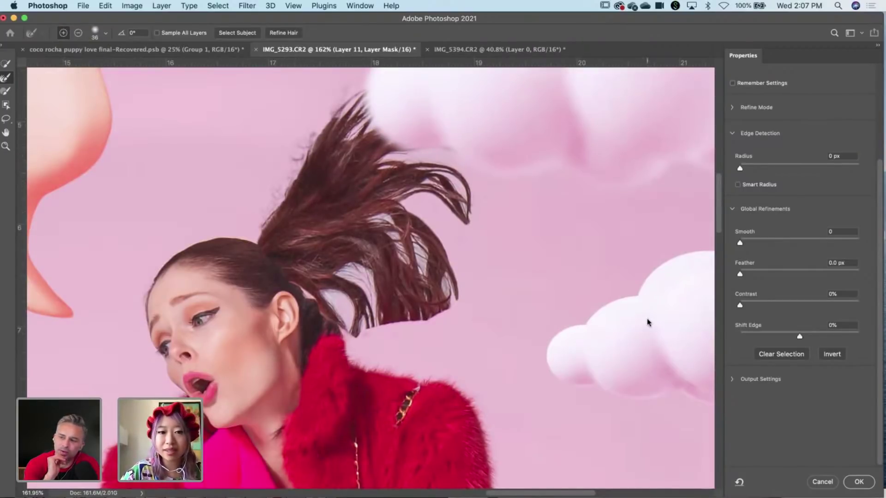
scroll(465, 277, "up", 2)
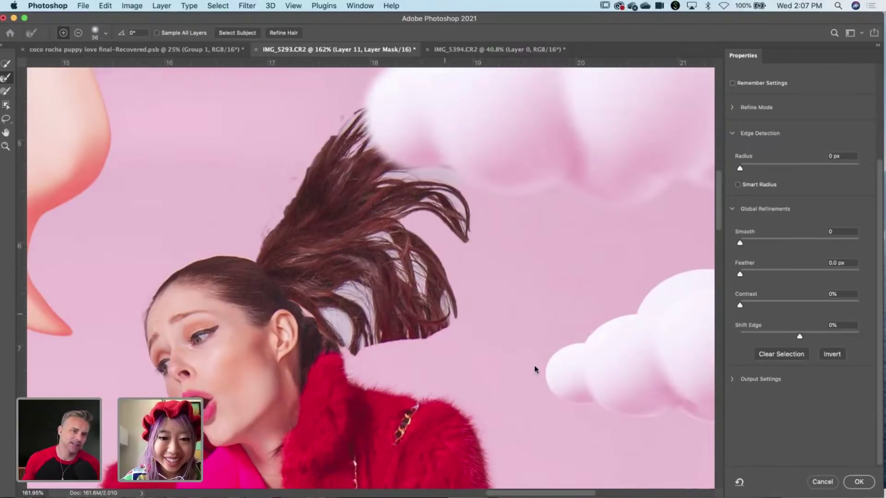
left_click(859, 483)
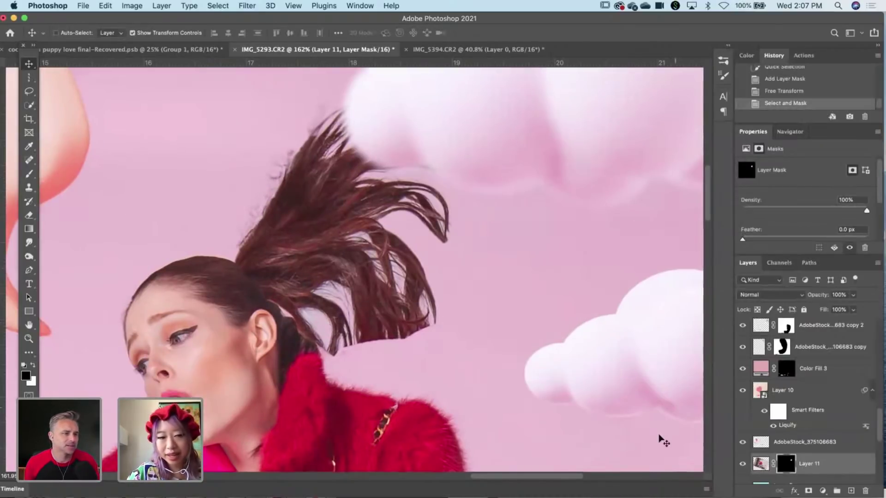
Paint black on Layer 11's mask with the Brush to hide the stray fringe along the ponytail's upper outer edge.
left_click(28, 174)
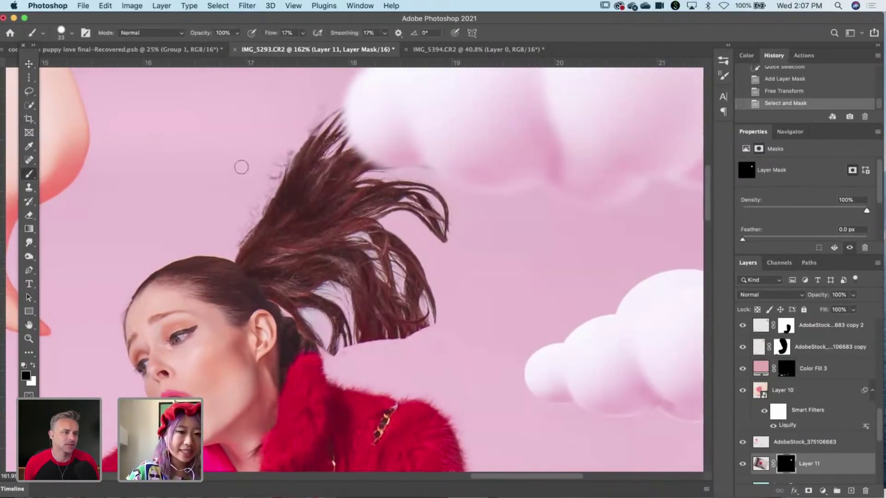
right_click(247, 140)
left_click(224, 198)
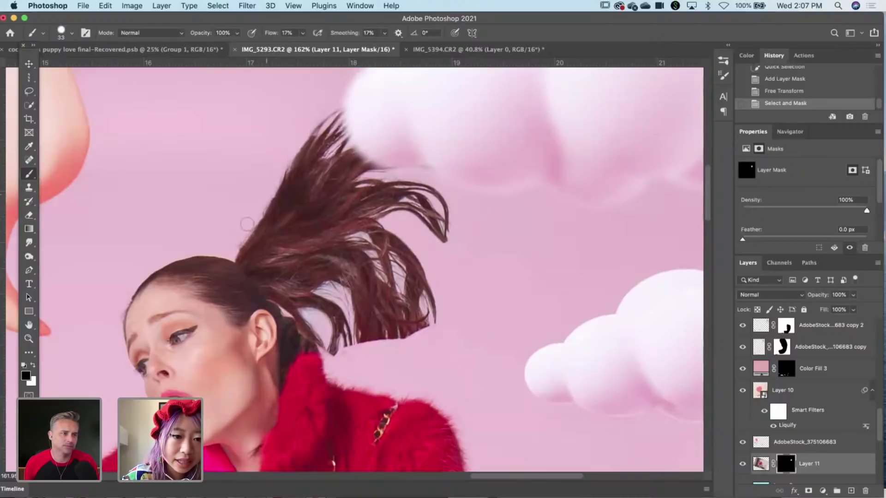
left_click(232, 241)
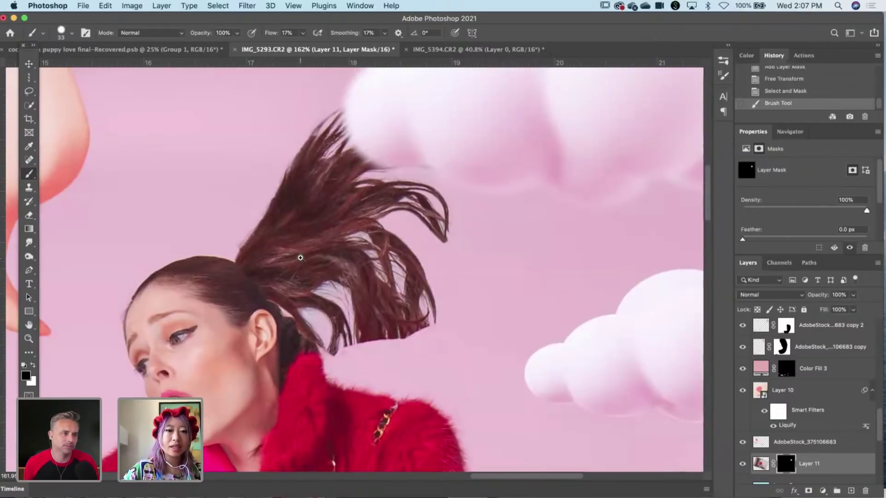
Free-transform Layer 11 again, rotating the ponytail about 20.96° and moving its base onto the back of the head.
scroll(287, 276, "down", 3)
key("super+t")
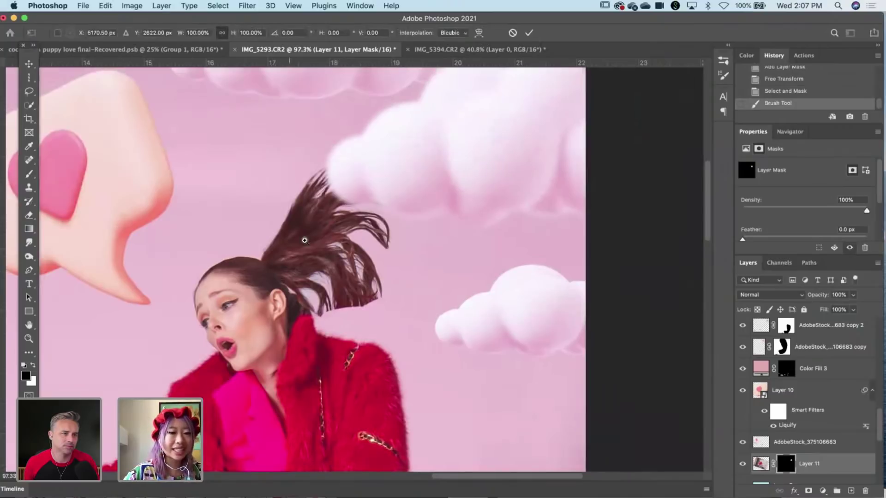
key("super+0")
left_click_drag(229, 228, 258, 139)
left_click_drag(480, 199, 447, 221)
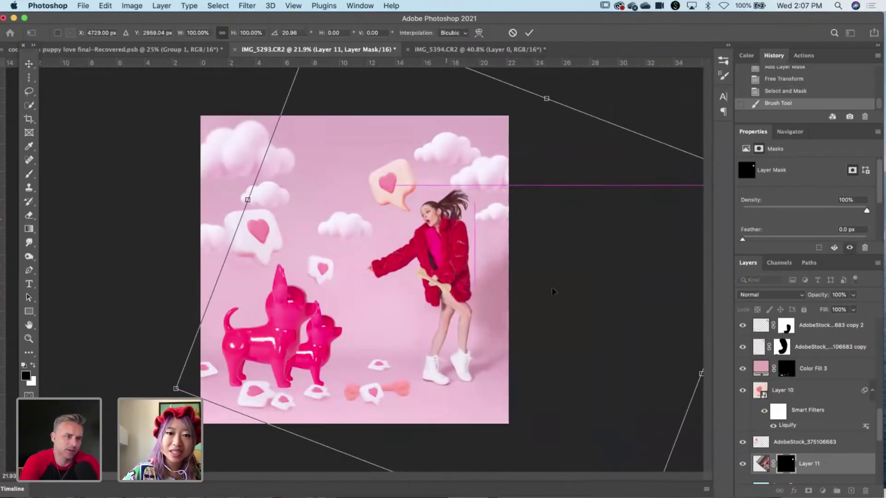
left_click_drag(506, 194, 533, 200)
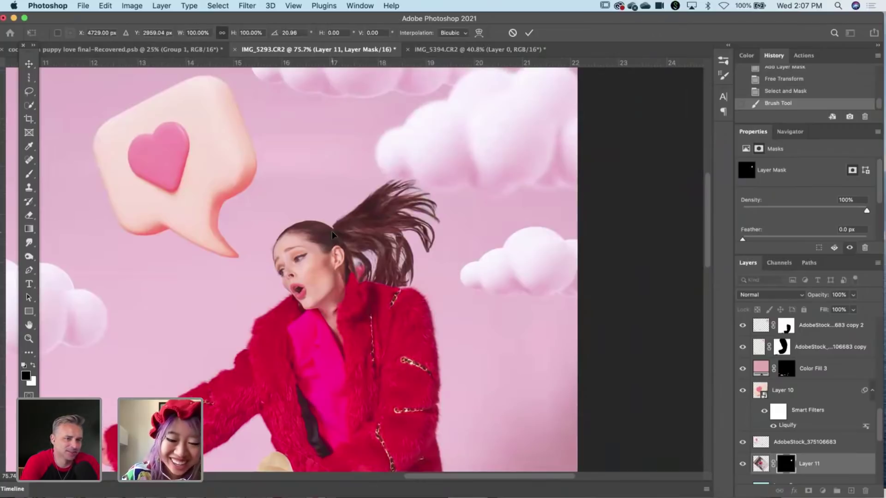
key("Left")
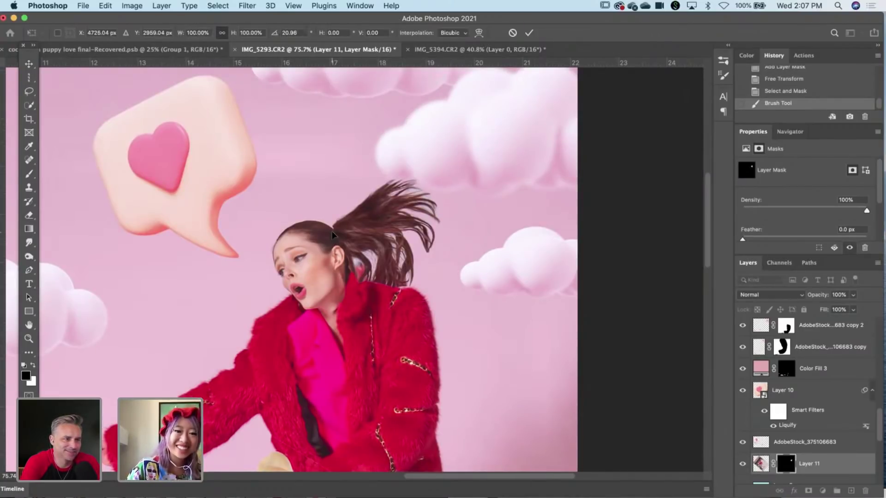
key("Left")
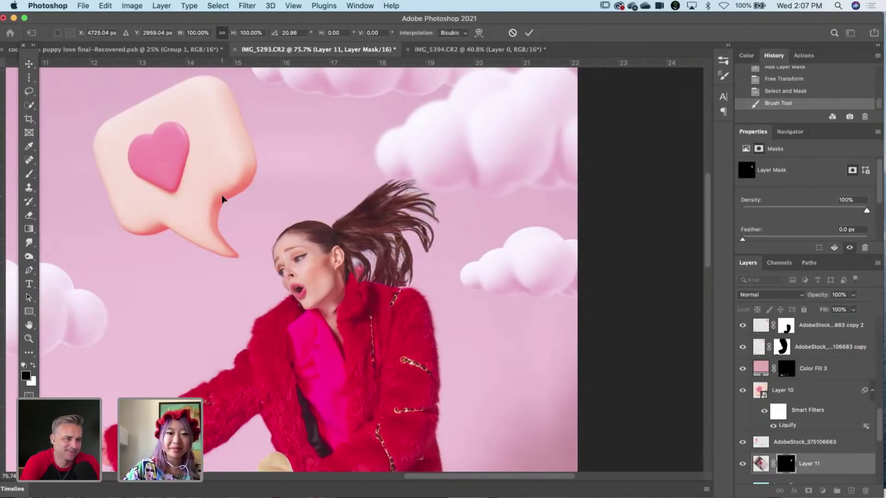
key("Left")
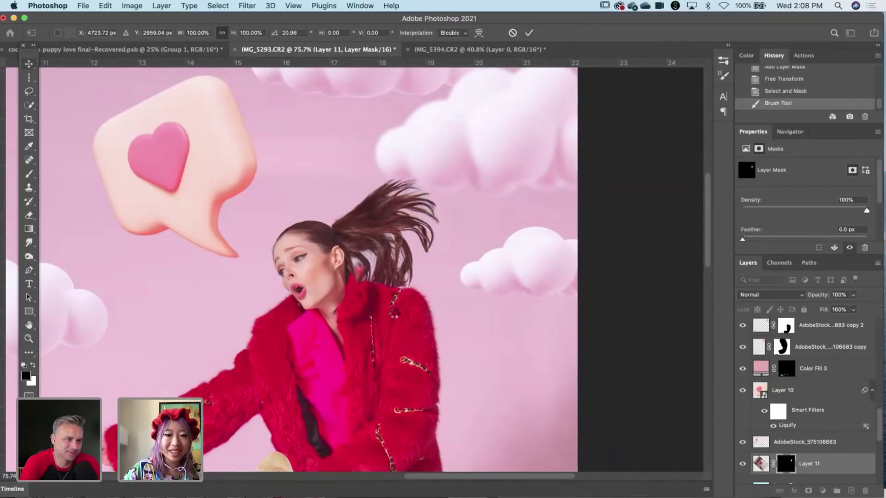
key("Return")
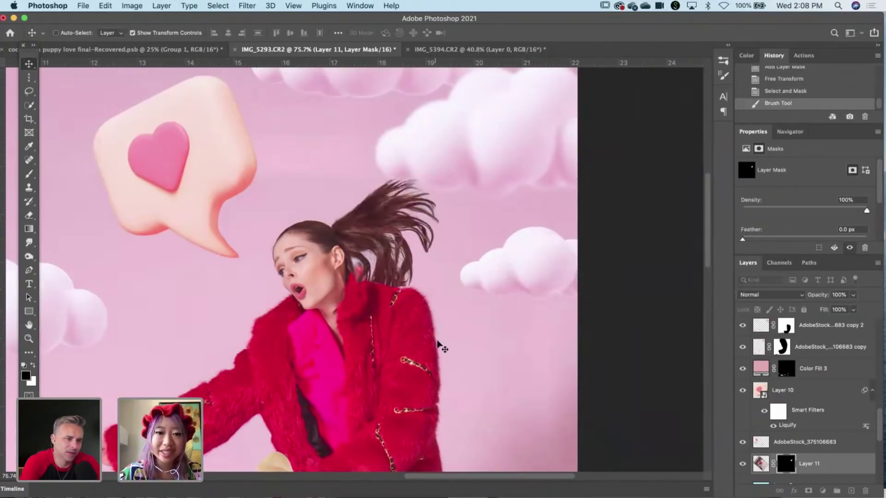
Paint black and white on Layer 11's mask with the Brush to blend the ponytail's base into the back of the head.
left_click_drag(369, 252, 413, 256)
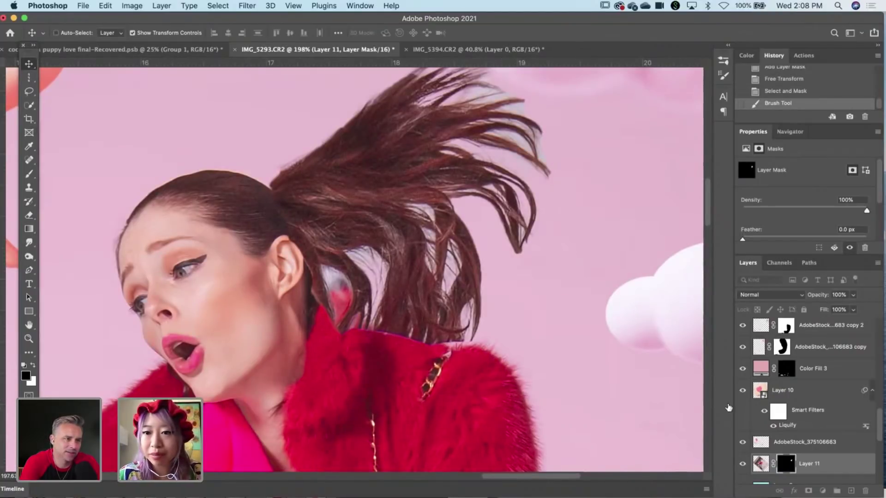
left_click(28, 175)
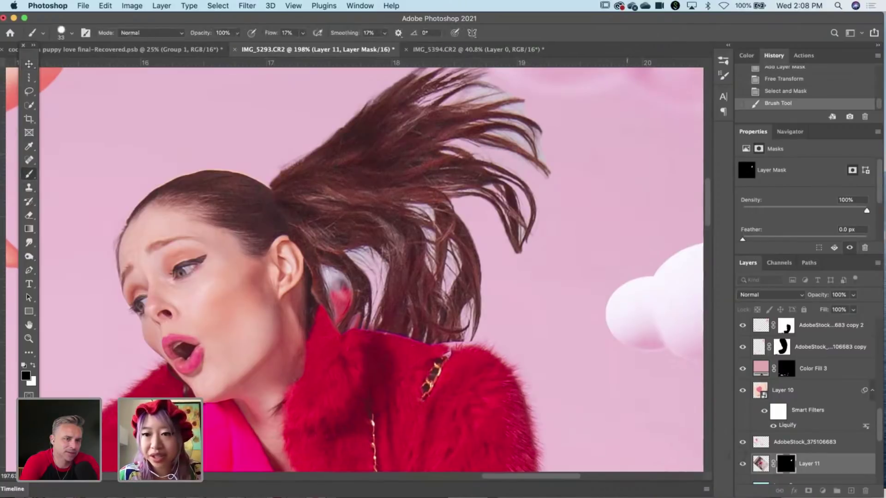
mouse_move(360, 337)
left_mouse_down()
mouse_move(316, 293)
mouse_move(277, 231)
left_mouse_up()
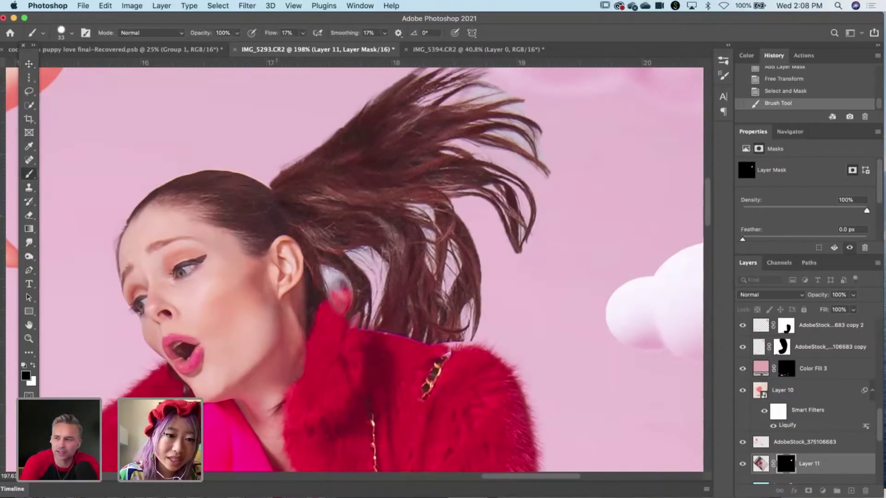
key("x")
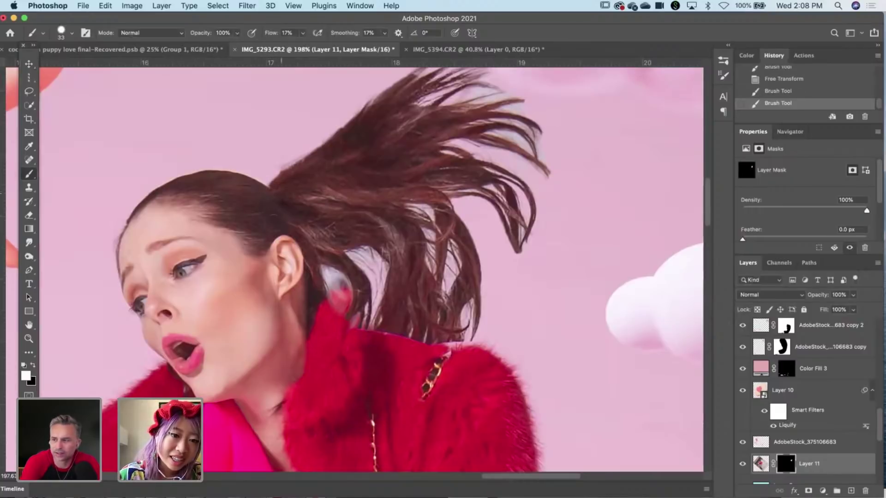
left_click_drag(290, 253, 293, 242)
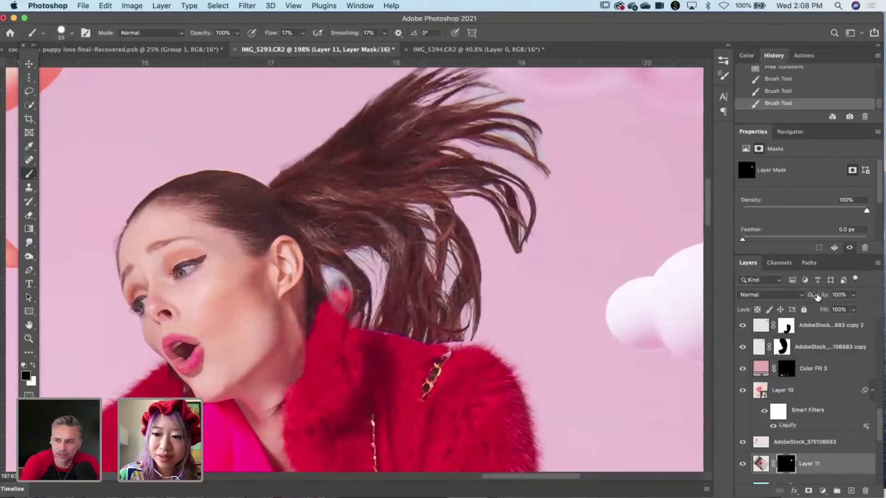
Mask out Layer 11's overlap on the coat collar and shoulder with the layer temporarily at 49% opacity, and restore it to 100%.
left_click_drag(817, 297, 789, 297)
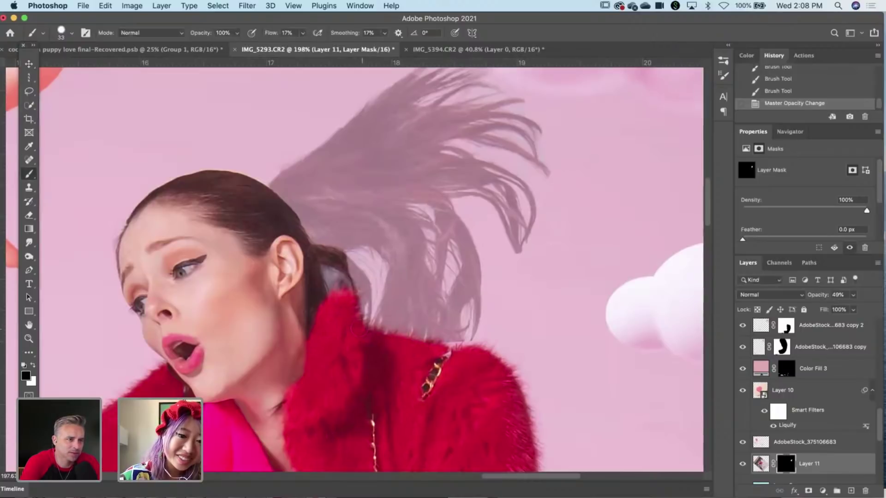
left_click_drag(330, 315, 320, 339)
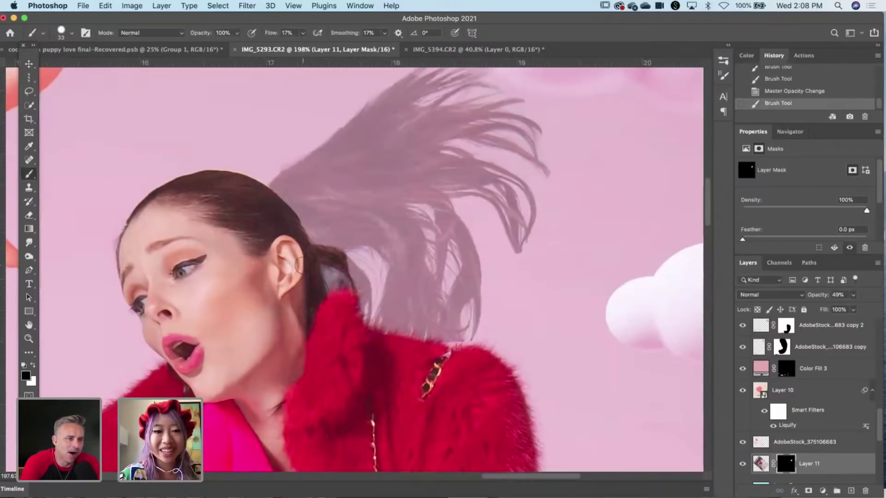
left_click_drag(298, 265, 279, 240)
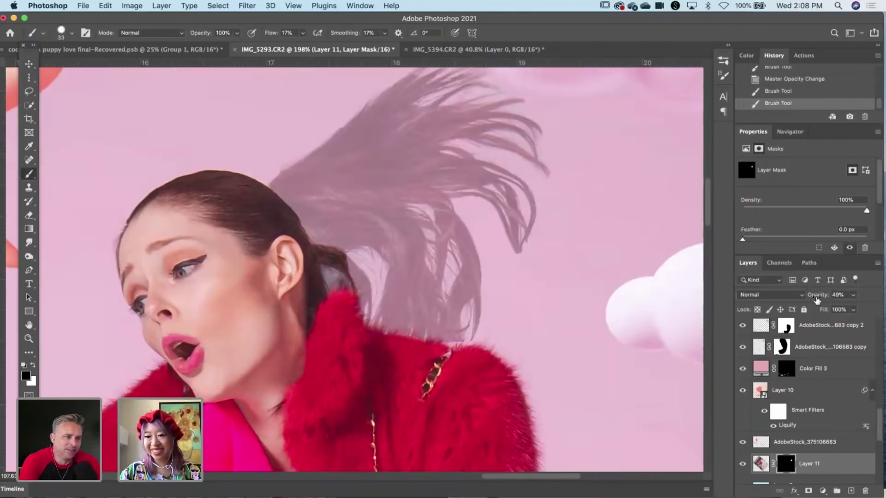
left_click(838, 295)
type("100")
key("Return")
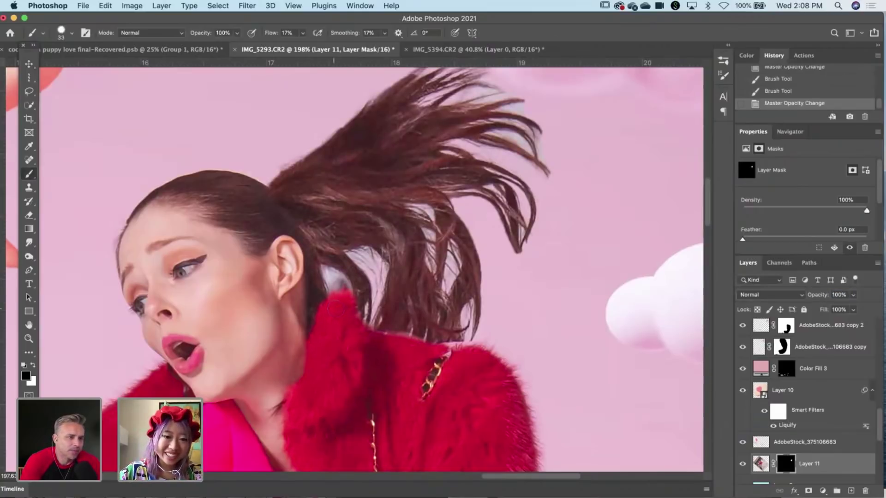
Paint black on Layer 11's mask to hide the pale patch between the nape and the coat collar.
left_click_drag(333, 308, 323, 273)
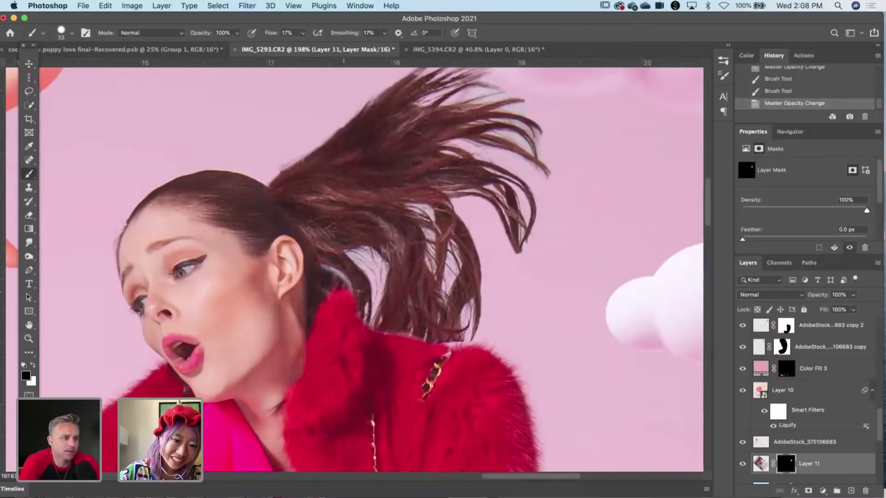
left_click_drag(339, 273, 345, 283)
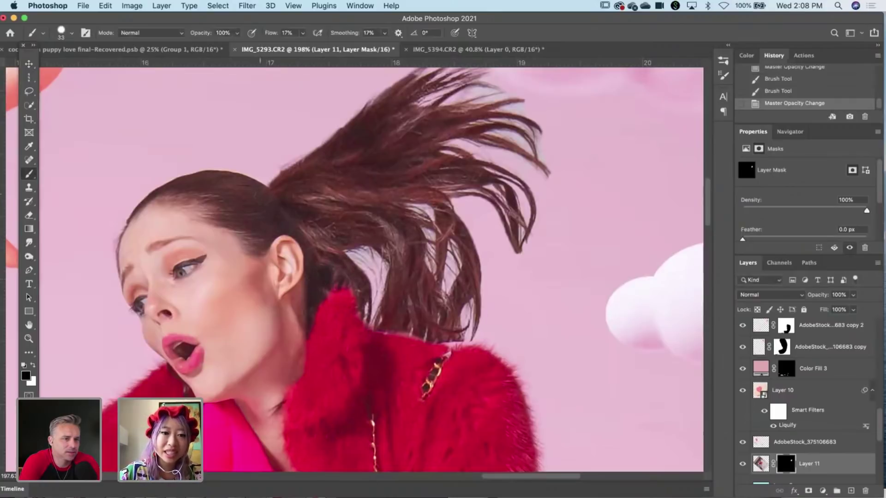
left_click_drag(310, 263, 430, 258)
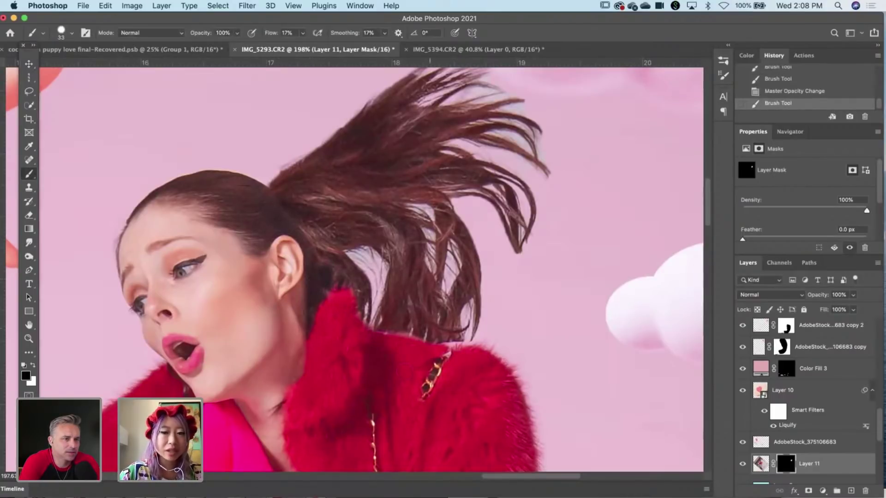
mouse_move(401, 323)
left_mouse_down()
mouse_move(415, 305)
mouse_move(385, 323)
mouse_move(466, 331)
left_mouse_up()
key("super+z")
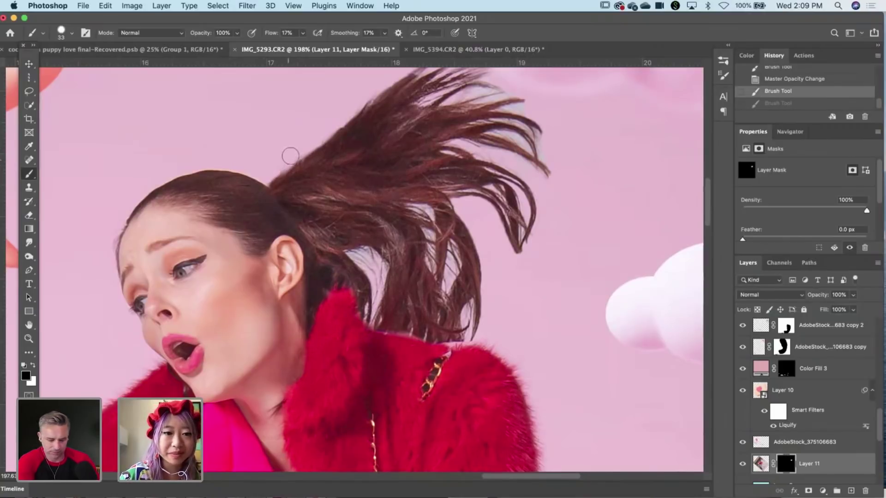
Touch up Layer 11's mask along the ponytail's upper edge and hide the leftover fringe where the strands meet the shoulder.
left_click_drag(312, 135, 314, 137)
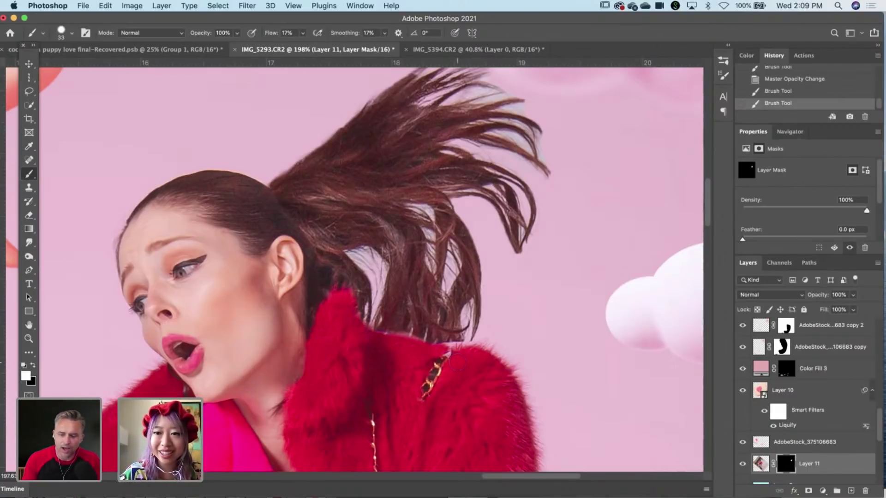
mouse_move(457, 358)
left_mouse_down()
mouse_move(462, 344)
mouse_move(463, 354)
left_mouse_up()
key("super+z")
key("x")
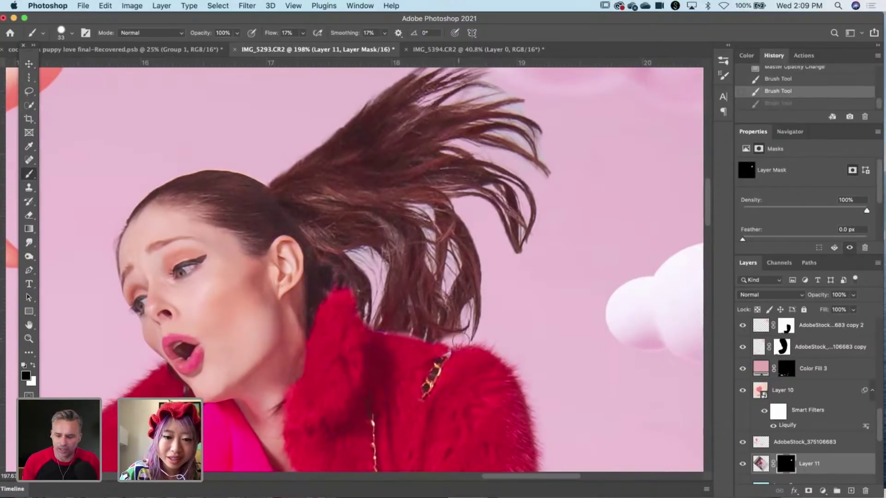
left_click(459, 357)
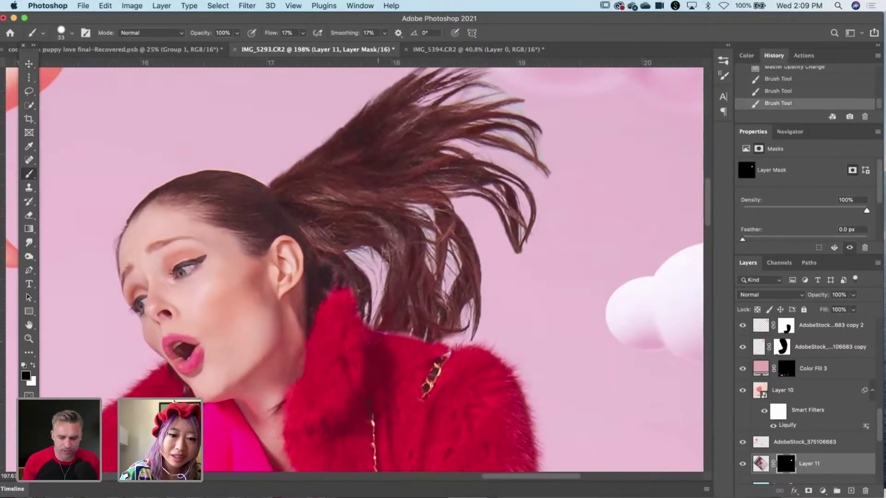
left_click(390, 352)
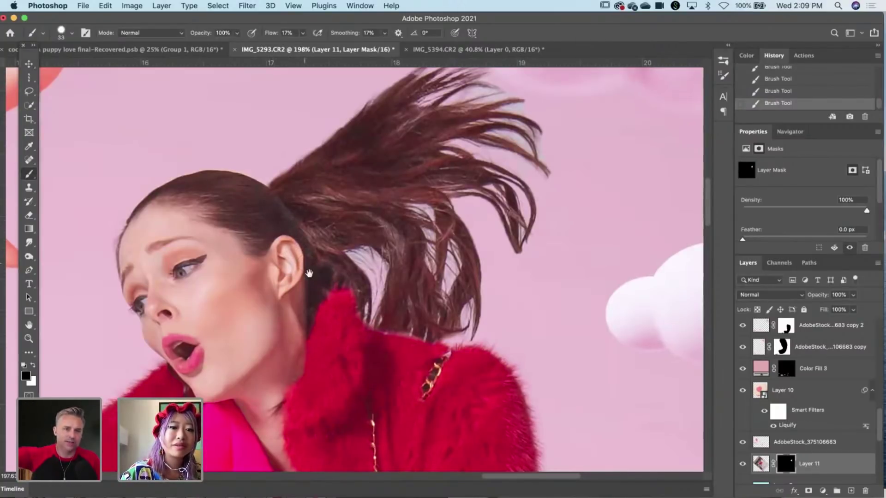
Refine Layer 11's mask in Select and Mask to clean the fringe from the ponytail's outer tips and strand gaps.
left_click_drag(392, 276, 304, 298)
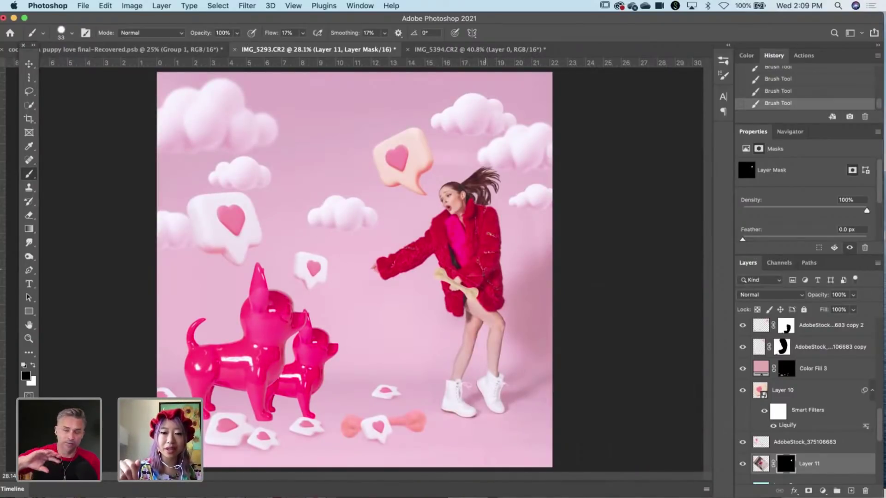
left_click_drag(518, 170, 595, 179)
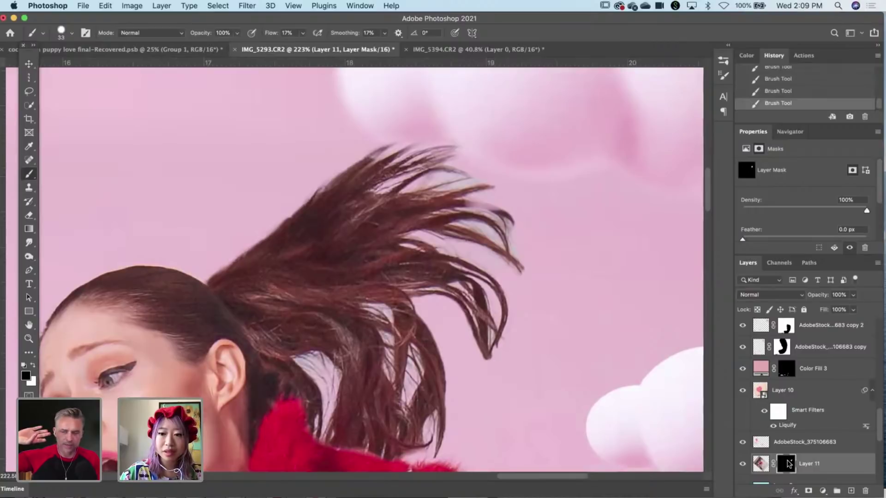
key("alt+super+r")
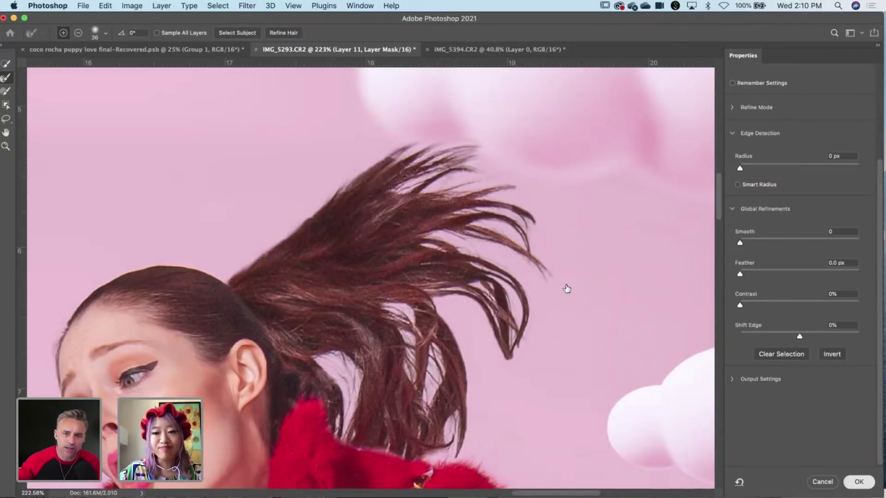
key("Return")
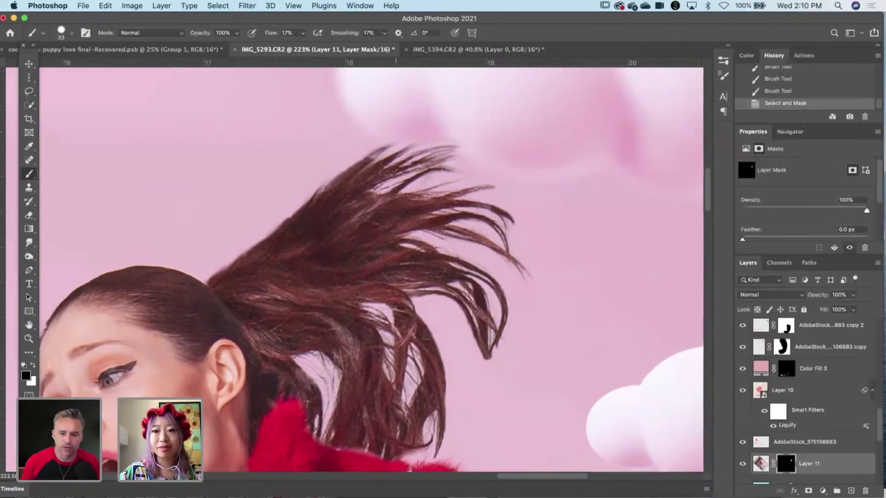
left_click_drag(393, 170, 339, 198)
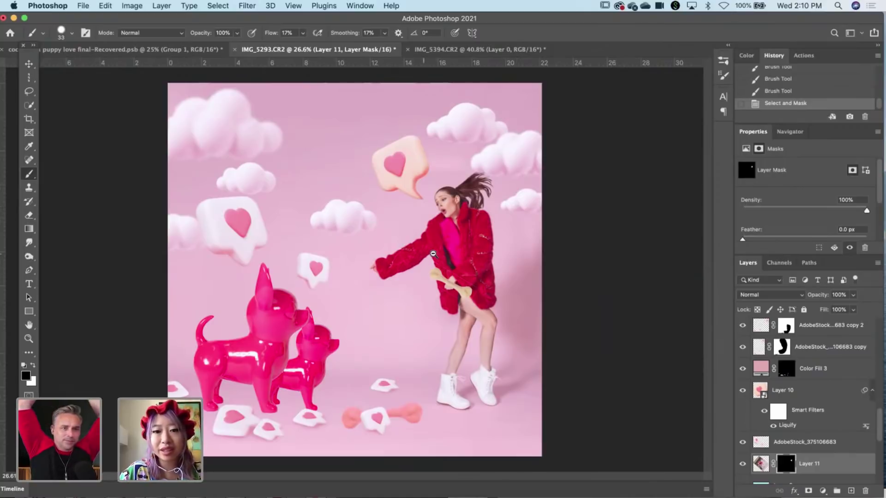
Paint white on Layer 11's mask behind the ear to reveal more hair at the ponytail's base.
scroll(425, 257, "up", 5)
scroll(455, 313, "down", 1)
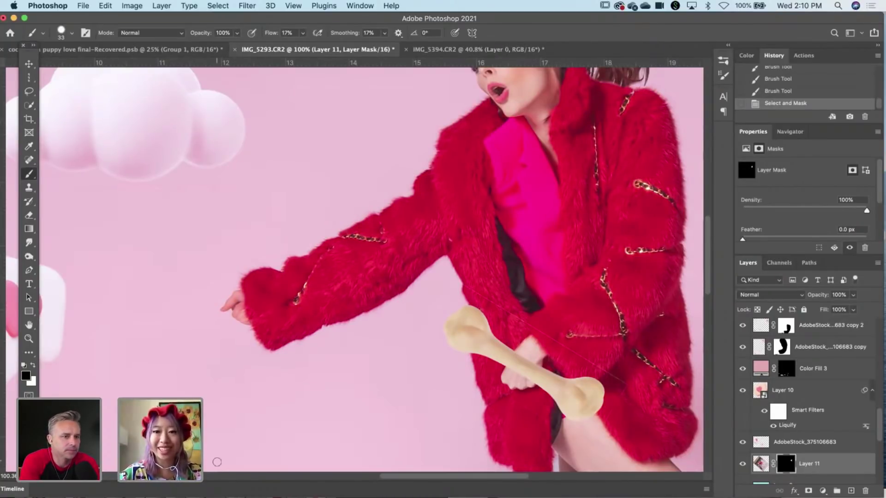
scroll(224, 325, "down", 5)
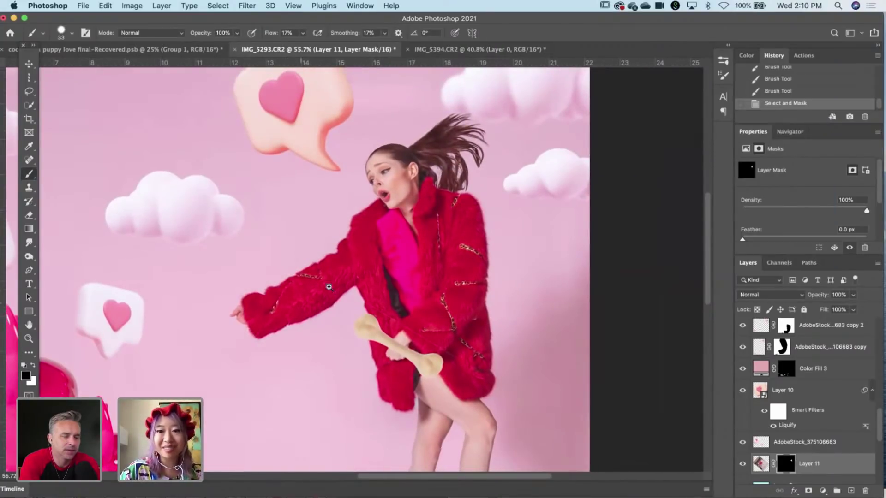
scroll(310, 286, "down", 3)
scroll(306, 291, "left", 2)
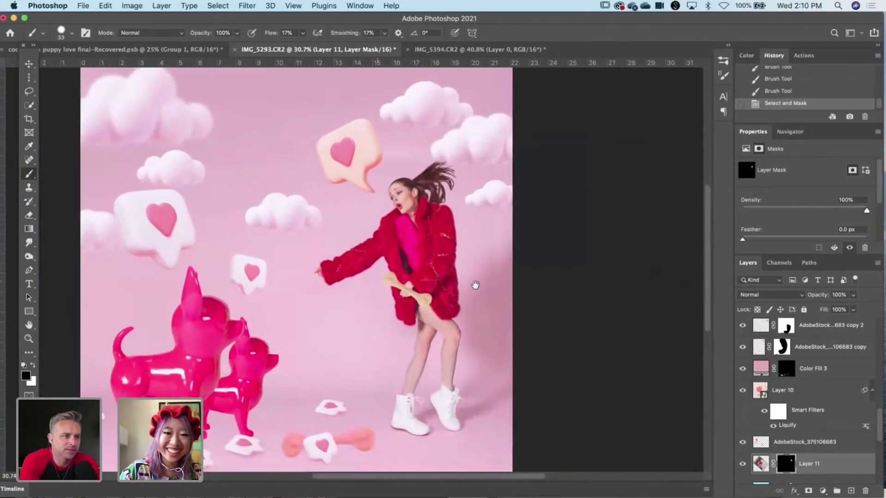
scroll(480, 283, "down", 1)
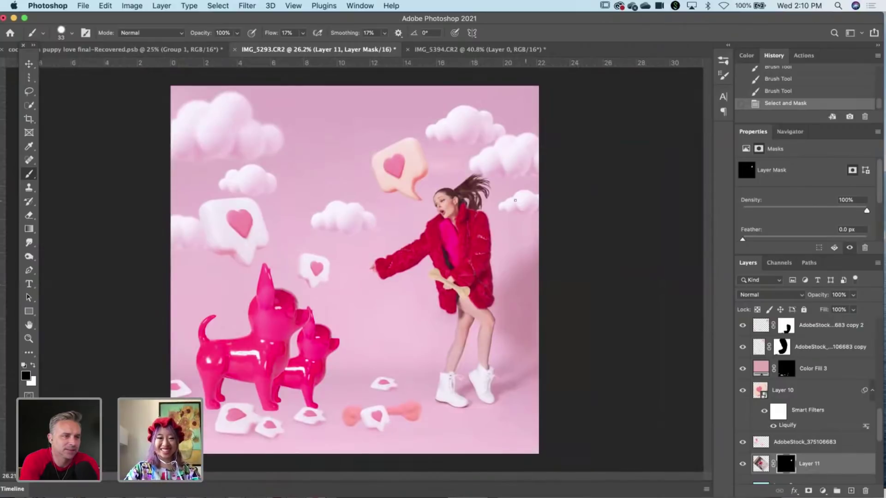
scroll(463, 183, "up", 5)
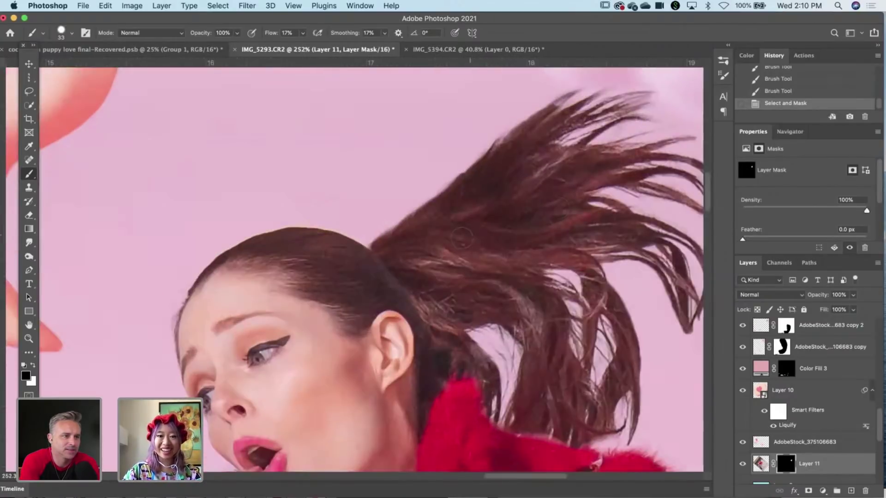
key("x")
left_click(425, 296)
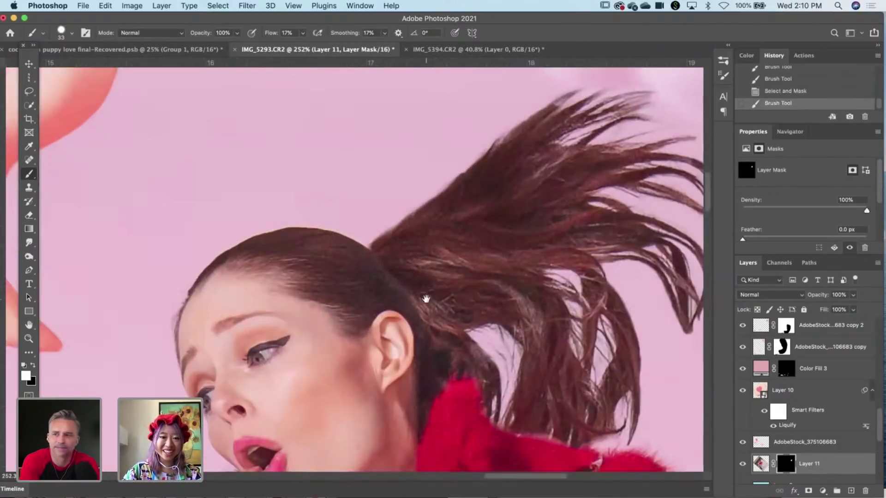
Check the ponytail blend up close and in the full composite, and select the Curves 3 adjustment layer.
scroll(360, 203, "down", 5)
scroll(455, 250, "up", 4)
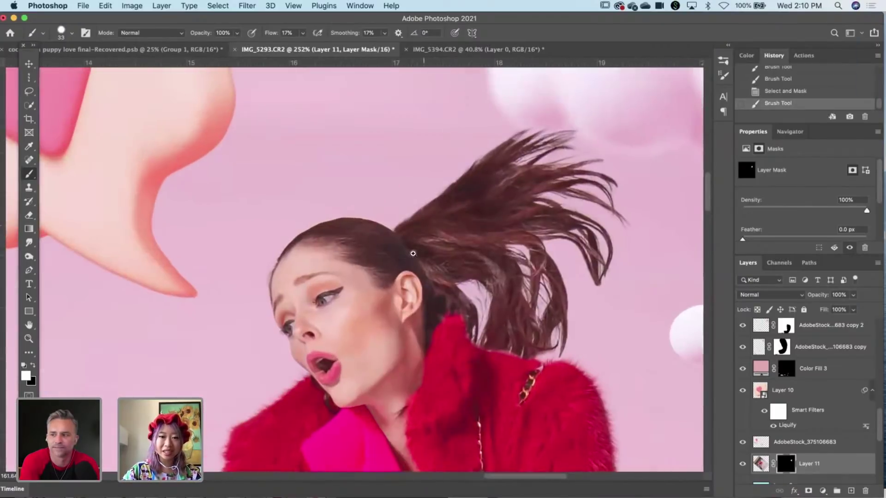
scroll(454, 250, "up", 2)
scroll(435, 247, "up", 3)
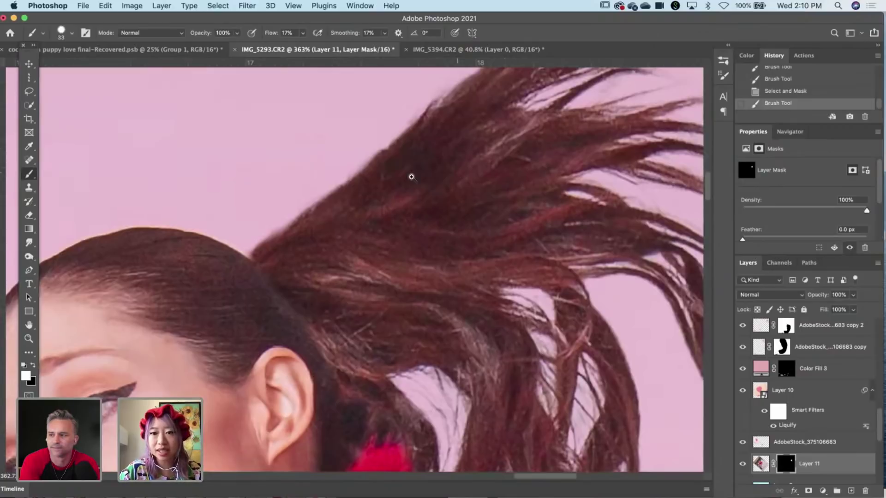
scroll(374, 185, "down", 5)
scroll(373, 185, "down", 4)
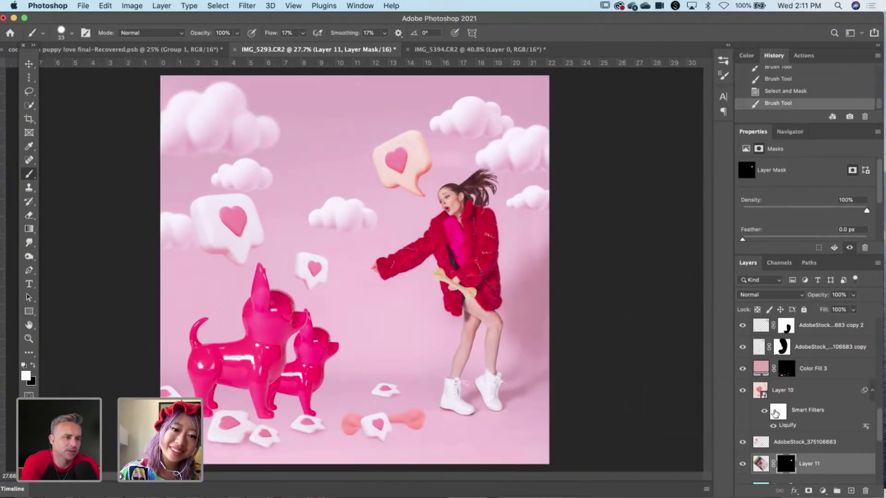
scroll(762, 424, "down", 1)
scroll(763, 425, "down", 10)
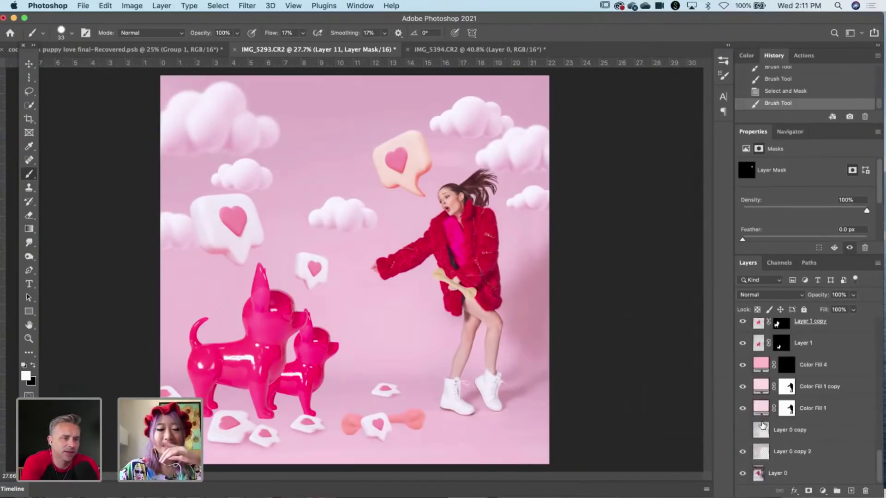
scroll(762, 425, "up", 15)
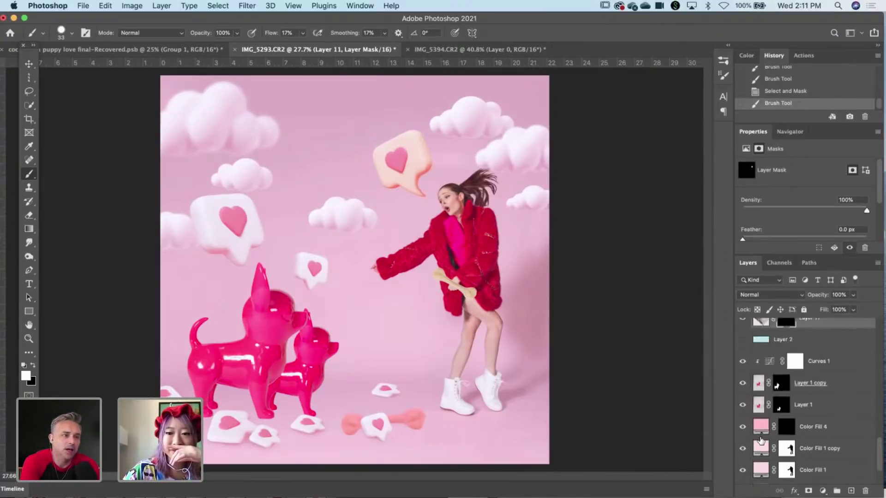
scroll(761, 441, "up", 10)
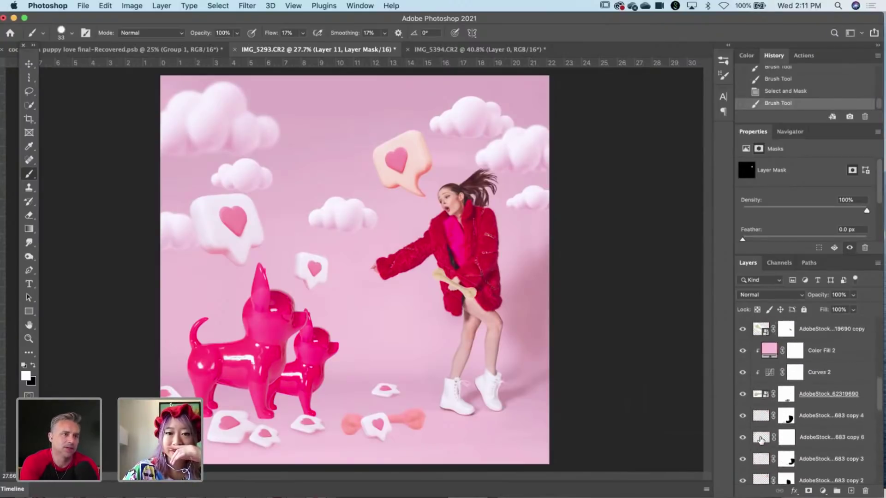
left_click(815, 372)
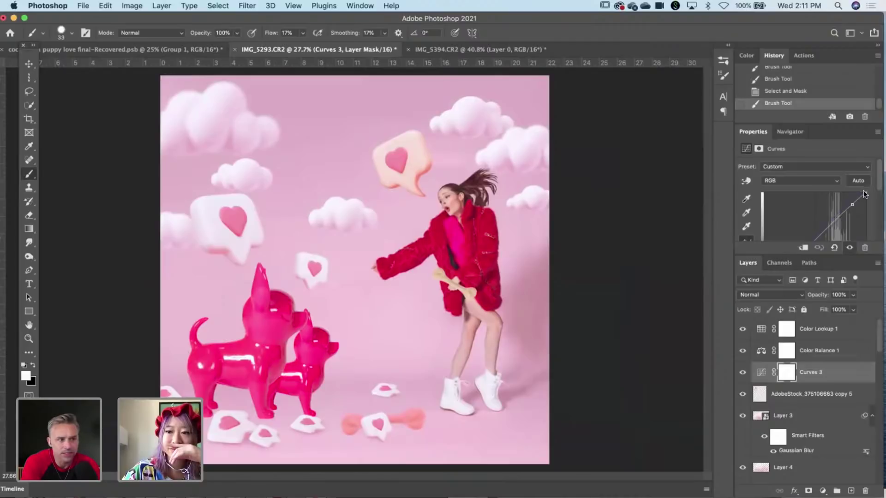
Pull the upper point of the Curves 3 curve down slightly to darken the composite's lighter tones.
left_click_drag(852, 204, 853, 208)
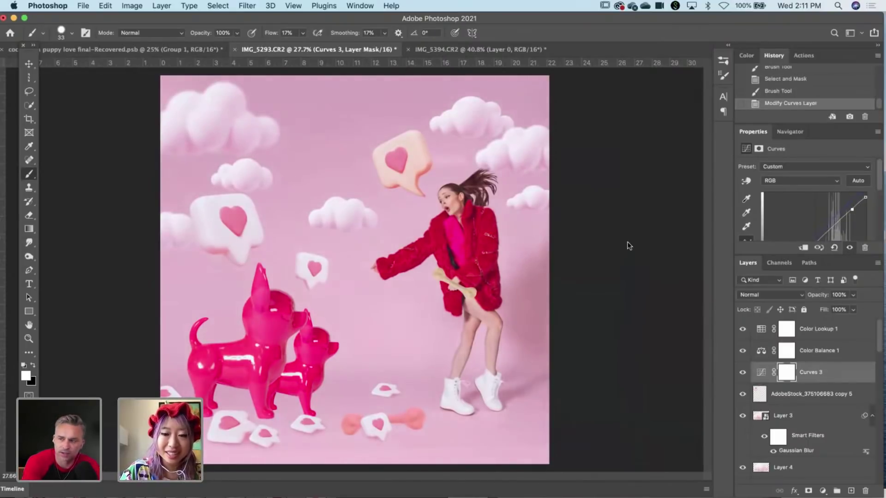
Add a light cyan Solid Color fill layer directly above Curves 1 in the layer stack.
scroll(798, 420, "down", 5)
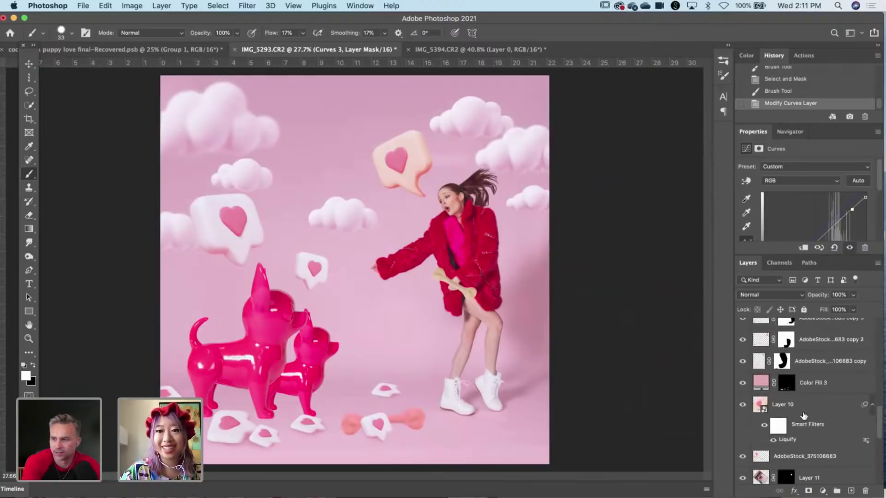
scroll(804, 415, "down", 4)
scroll(815, 445, "down", 5)
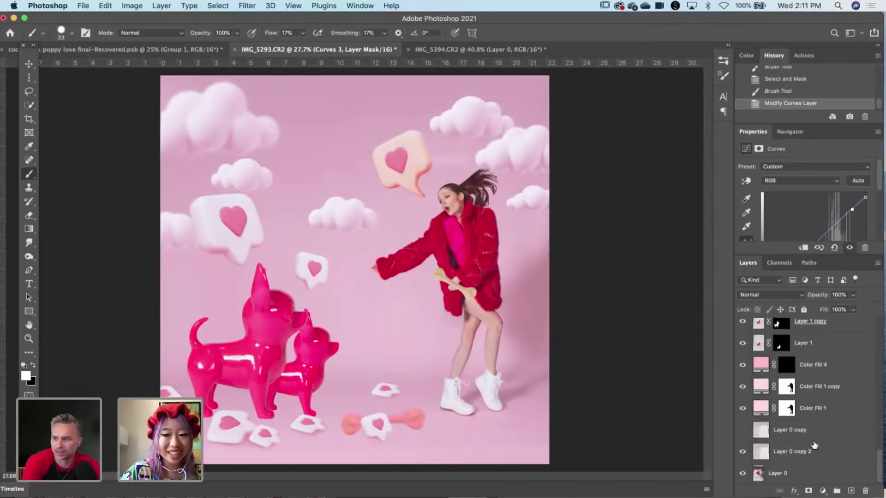
scroll(819, 411, "up", 10)
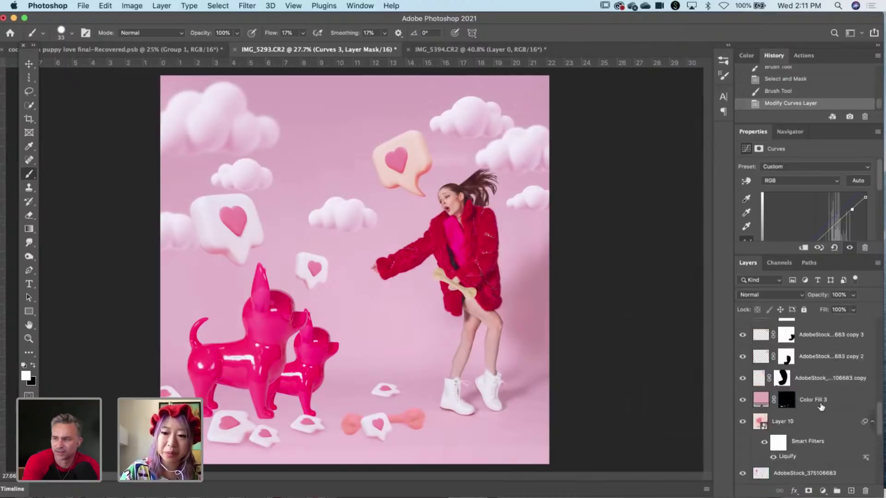
scroll(821, 406, "down", 5)
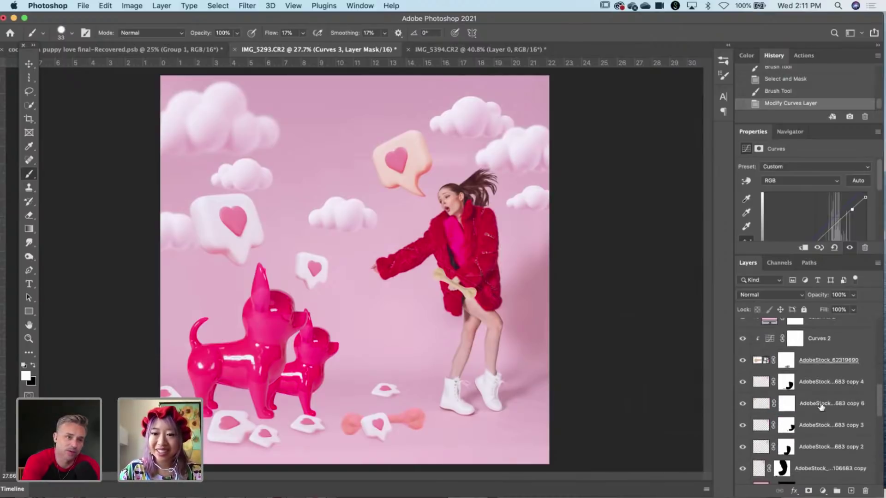
scroll(821, 407, "down", 5)
scroll(821, 406, "up", 5)
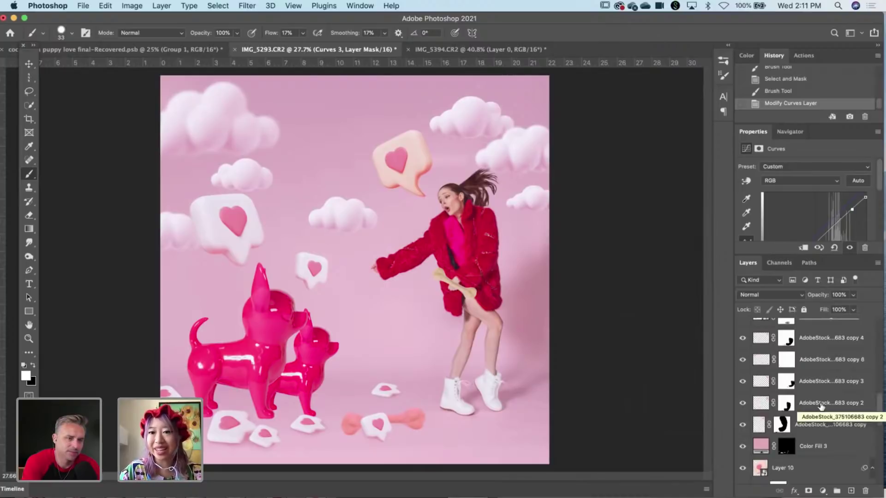
scroll(821, 406, "up", 1)
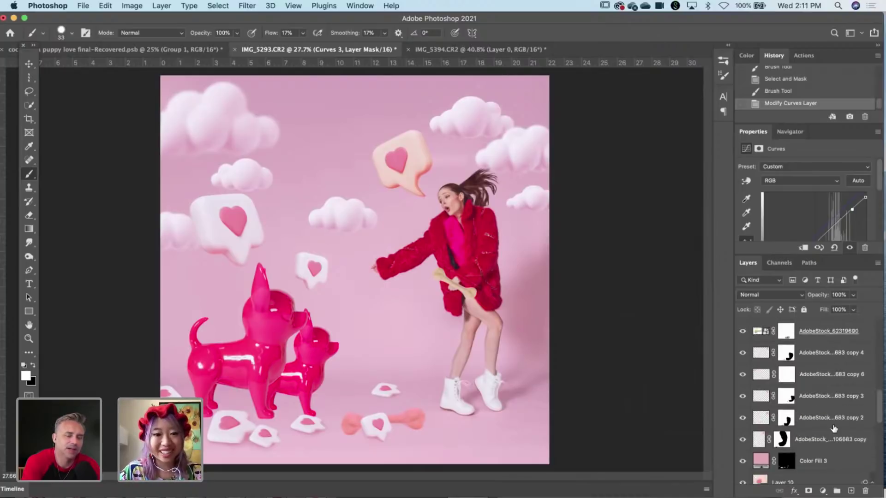
scroll(834, 429, "down", 6)
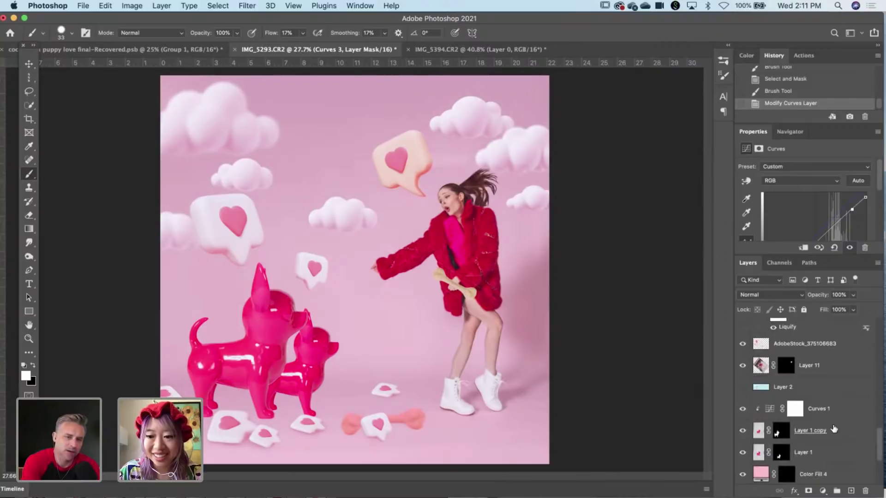
left_click(834, 414)
left_click(823, 491)
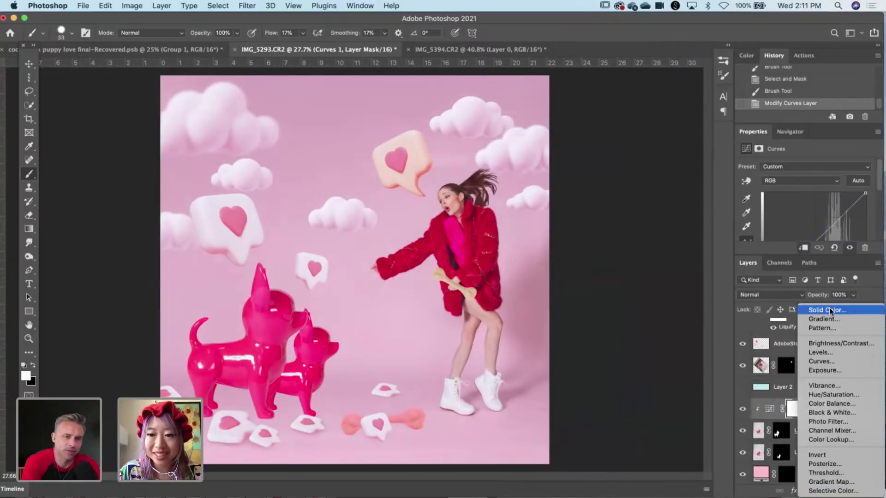
left_click(830, 308)
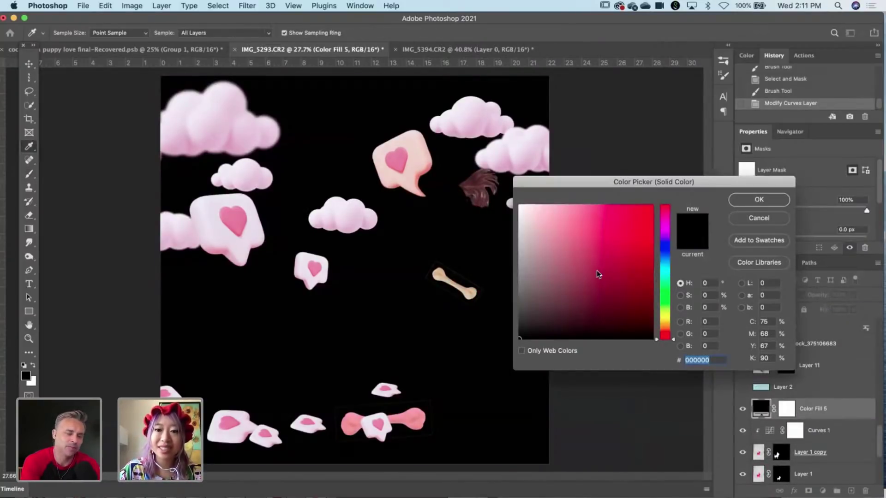
left_click_drag(557, 183, 374, 205)
left_click(472, 265)
left_click(567, 200)
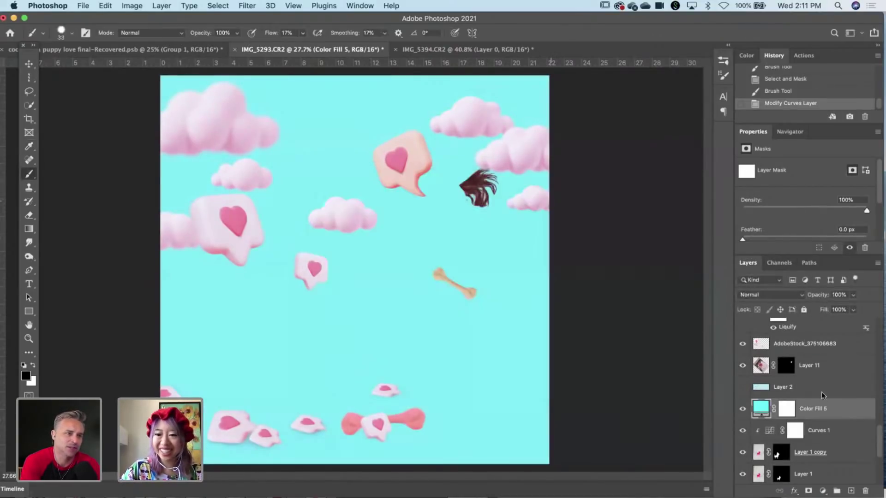
Invert the cyan fill layer's mask to hide the colour and lower the layer's opacity to 69%.
left_click(792, 412)
key("cmd+i")
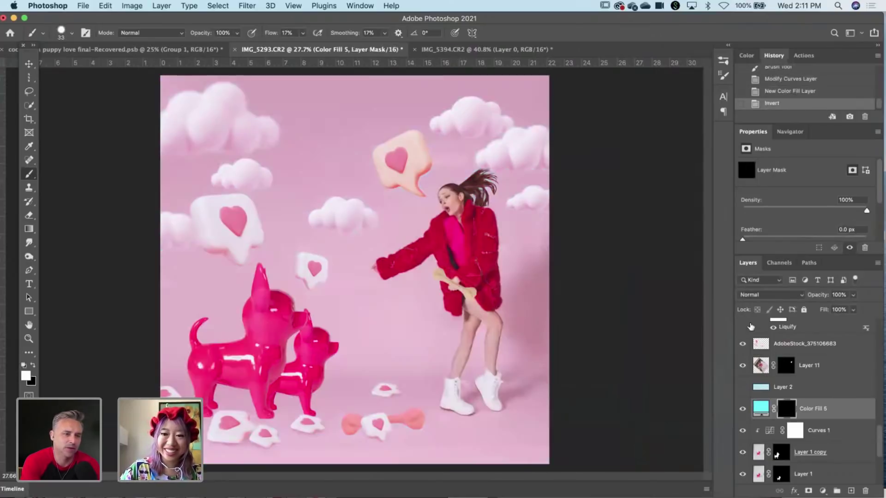
key("x")
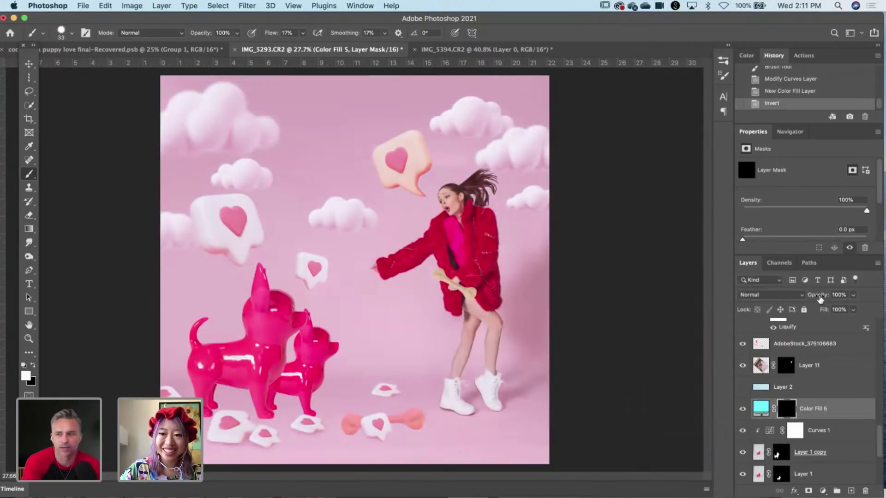
mouse_move(816, 296)
left_mouse_down()
mouse_move(794, 309)
mouse_move(803, 309)
left_mouse_up()
Set the brush size to 35 px for painting on the larger dog's face.
left_click_drag(294, 309, 358, 310)
left_click_drag(326, 366, 351, 318)
right_click(339, 263)
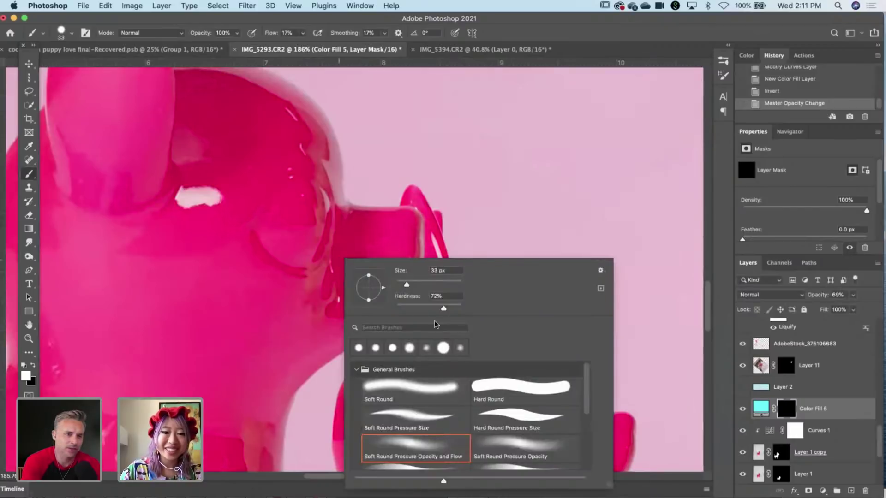
left_click_drag(407, 286, 408, 287)
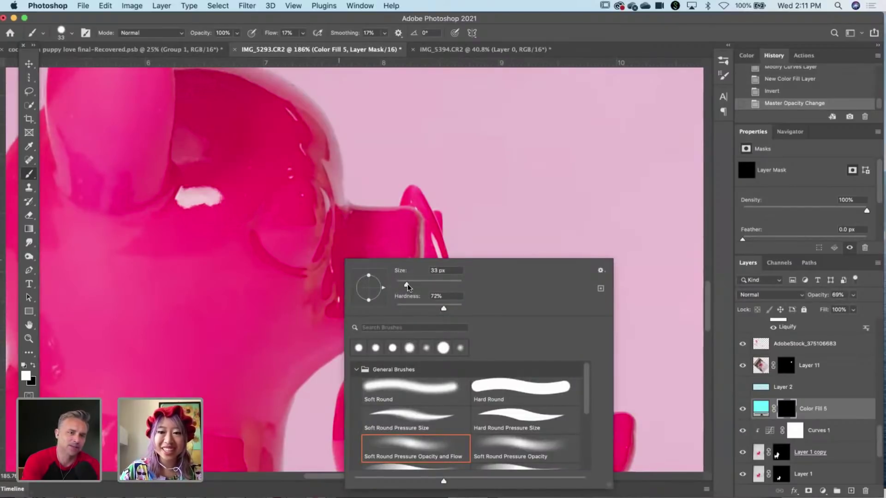
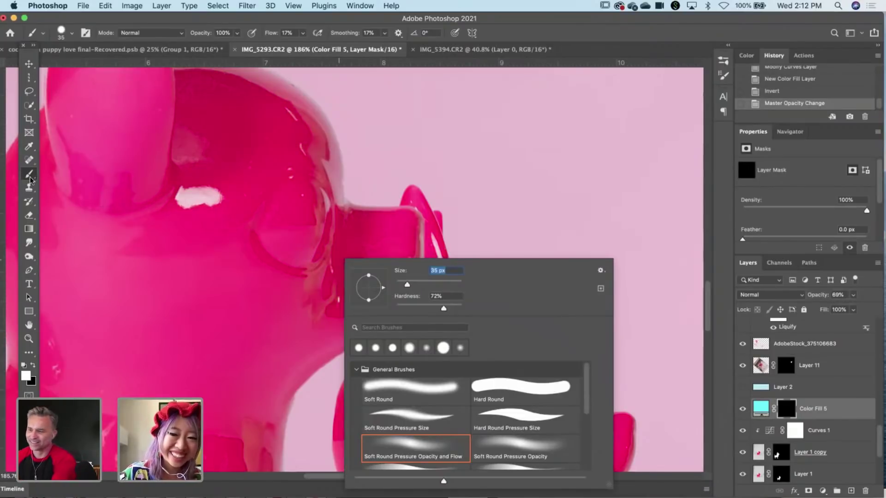
key("Return")
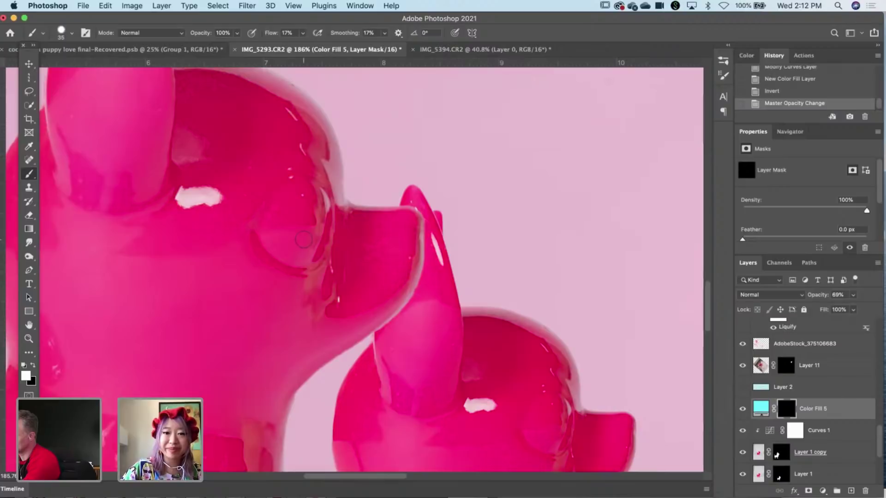
Raise the brush flow to 100% and lower the cyan fill layer's opacity to 57%.
mouse_move(315, 254)
left_mouse_down()
mouse_move(312, 223)
mouse_move(310, 252)
left_mouse_up()
key("super+z")
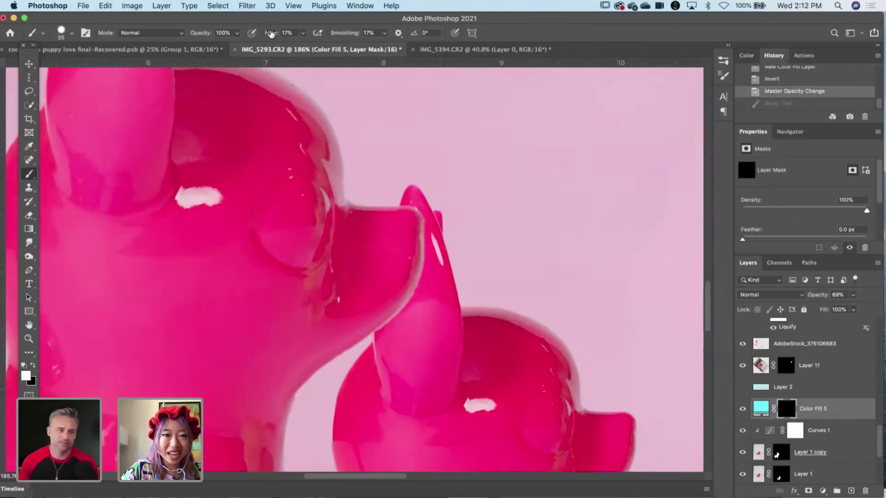
key("shift+0")
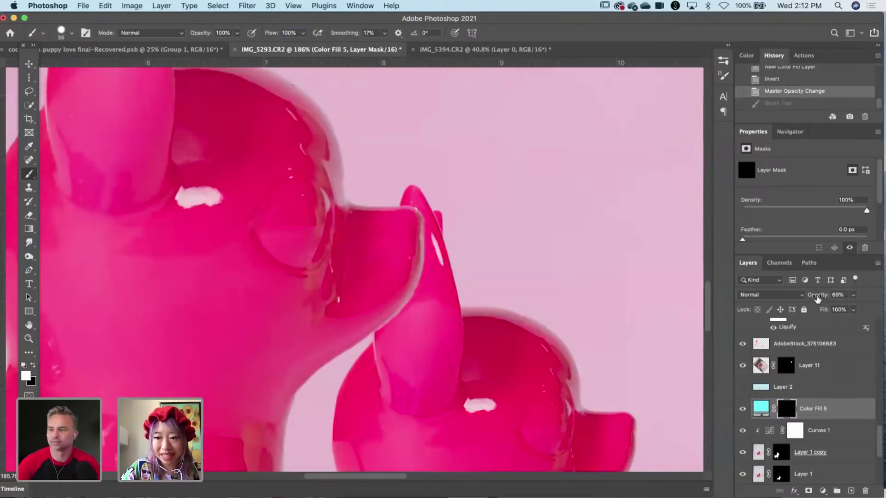
left_click_drag(822, 300, 814, 301)
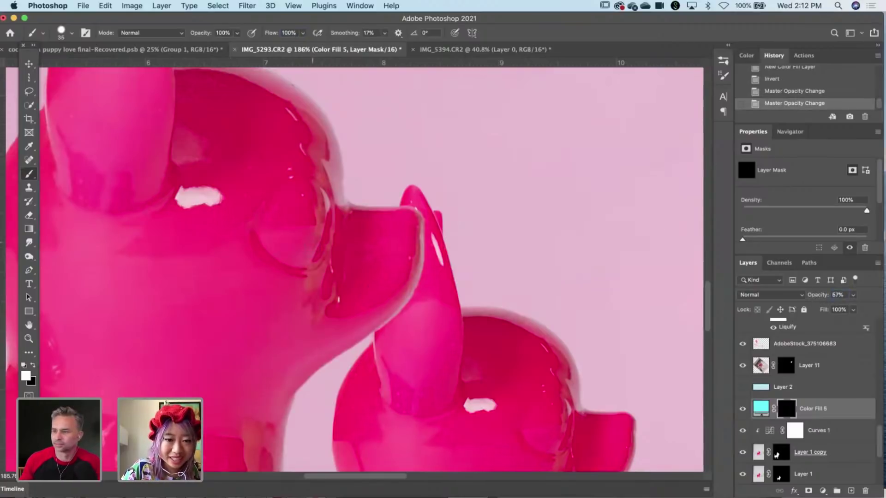
Paint a white oval on the cyan fill's mask as the larger dog's eye and trim its edge with black.
mouse_move(314, 251)
left_mouse_down()
mouse_move(308, 217)
mouse_move(312, 245)
left_mouse_up()
mouse_move(310, 219)
left_mouse_down()
mouse_move(301, 240)
mouse_move(304, 254)
mouse_move(306, 220)
mouse_move(324, 235)
mouse_move(316, 254)
mouse_move(313, 221)
mouse_move(323, 233)
mouse_move(316, 259)
left_mouse_up()
scroll(336, 248, "up", 5)
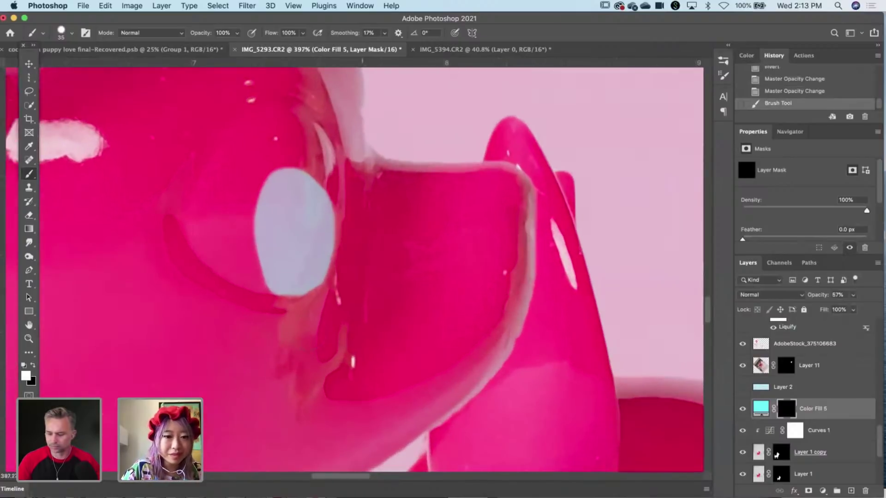
key("x")
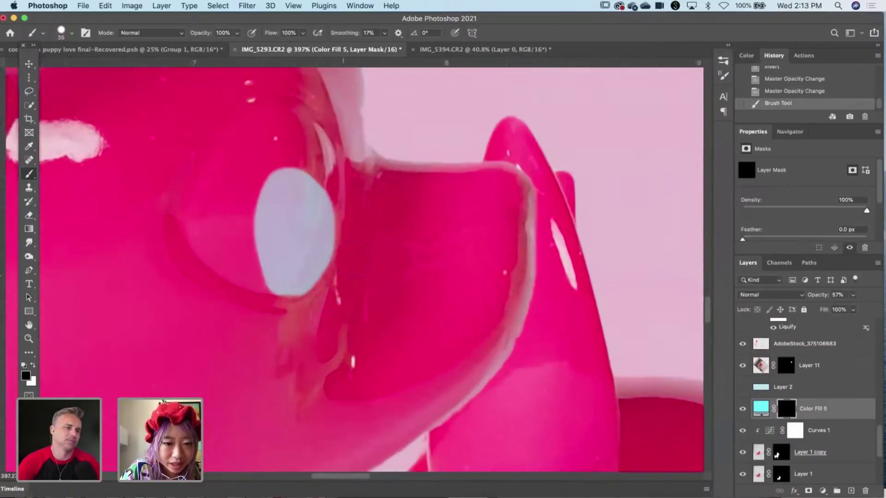
left_click(297, 237)
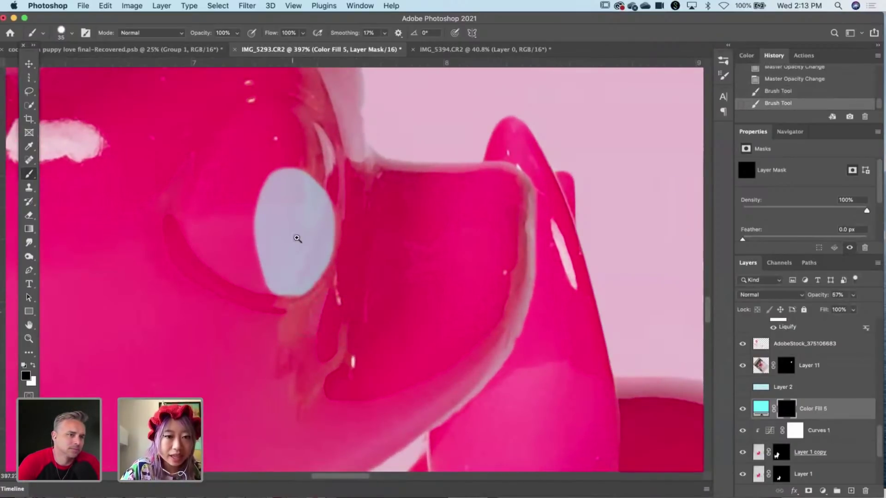
Enlarge and round the larger dog's eye on the fill mask with white, checking its shape in the full composite.
scroll(277, 231, "down", 12)
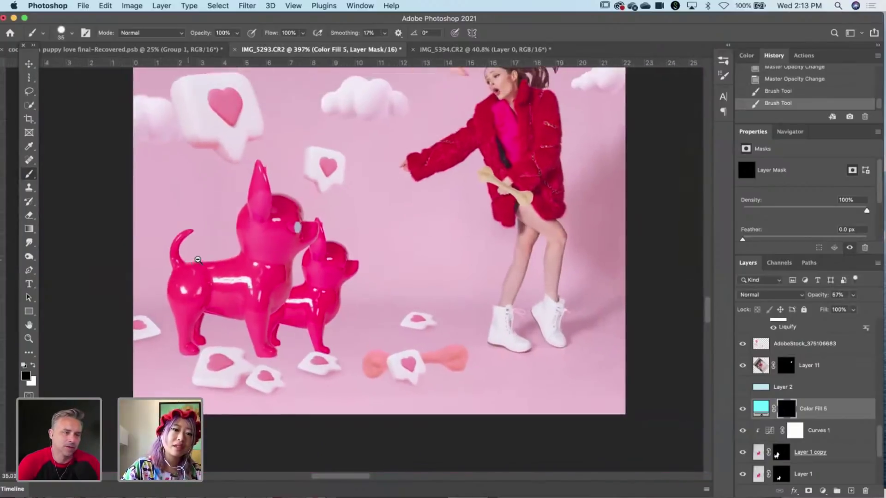
scroll(291, 279, "up", 12)
key("x")
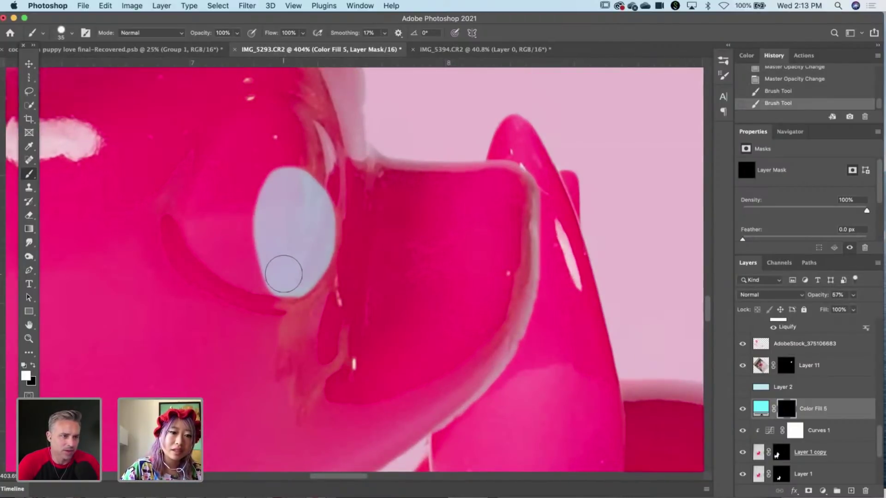
mouse_move(282, 180)
left_mouse_down()
mouse_move(293, 177)
mouse_move(320, 208)
mouse_move(314, 254)
left_mouse_up()
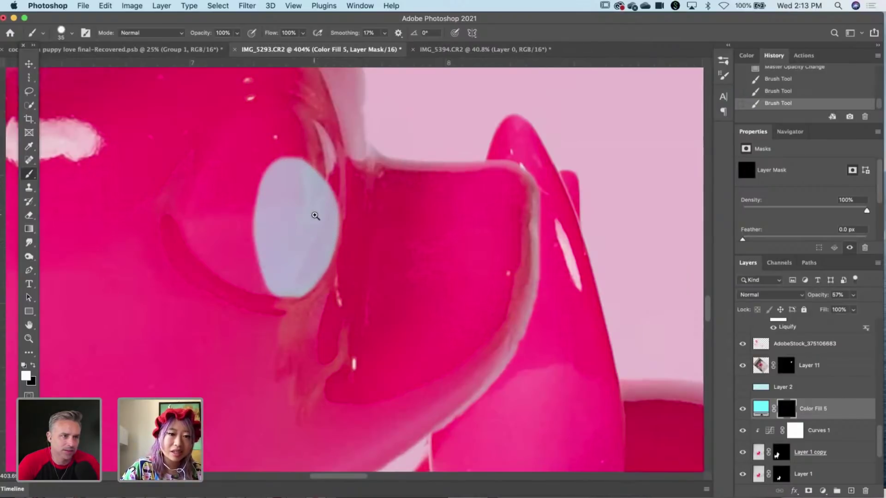
left_click_drag(312, 211, 212, 255)
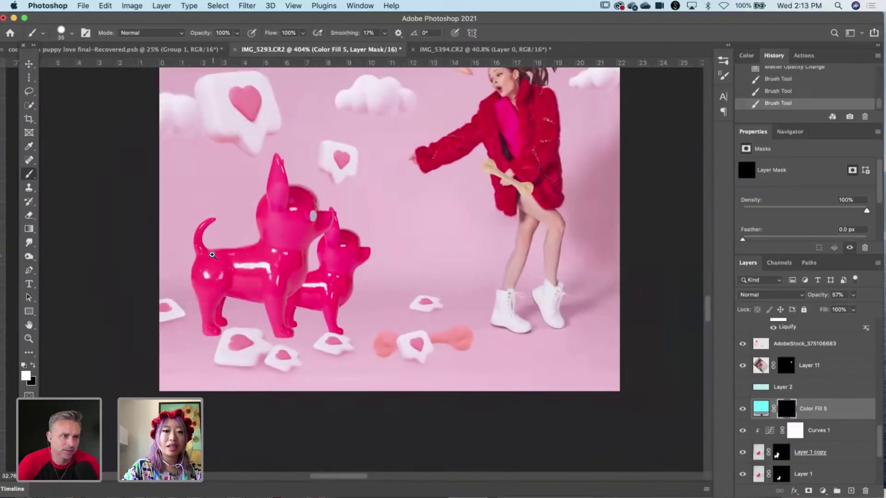
left_click_drag(315, 214, 360, 216)
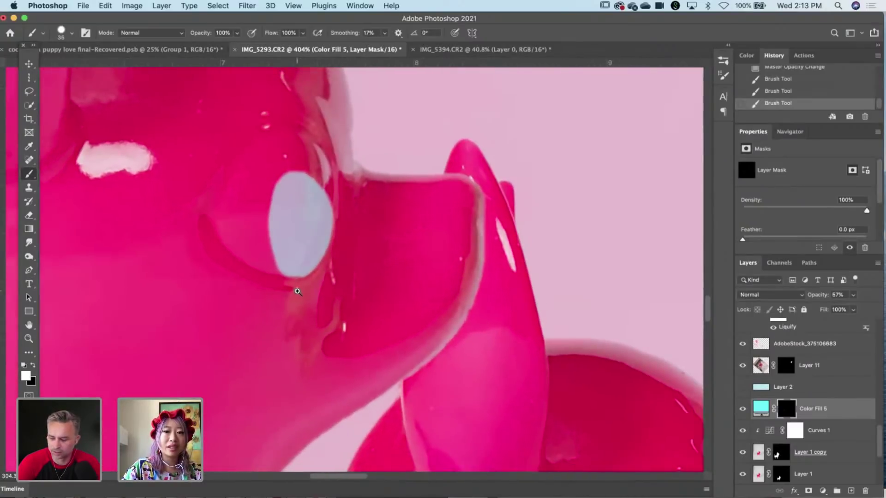
mouse_move(286, 211)
left_mouse_down()
mouse_move(291, 266)
mouse_move(280, 201)
mouse_move(281, 185)
mouse_move(309, 190)
left_mouse_up()
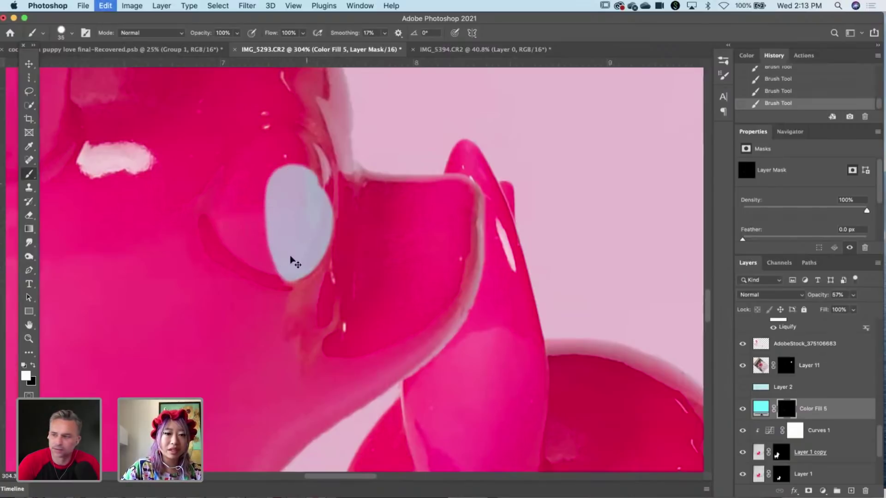
key("super+z")
mouse_move(293, 259)
left_mouse_down()
mouse_move(283, 201)
mouse_move(300, 176)
mouse_move(319, 195)
mouse_move(319, 218)
mouse_move(244, 241)
left_mouse_up()
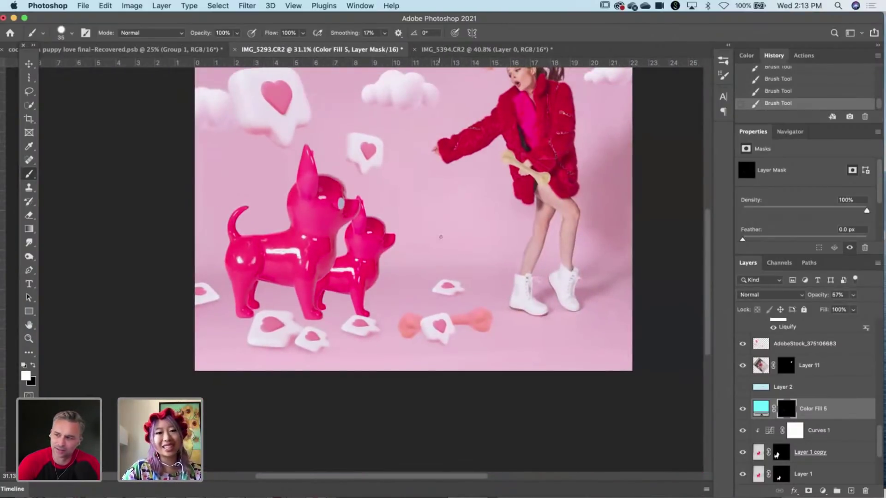
Paint a matching oval eye on the smaller dog in the cyan fill's mask and trim its lower edge with black.
left_click_drag(344, 199, 536, 291)
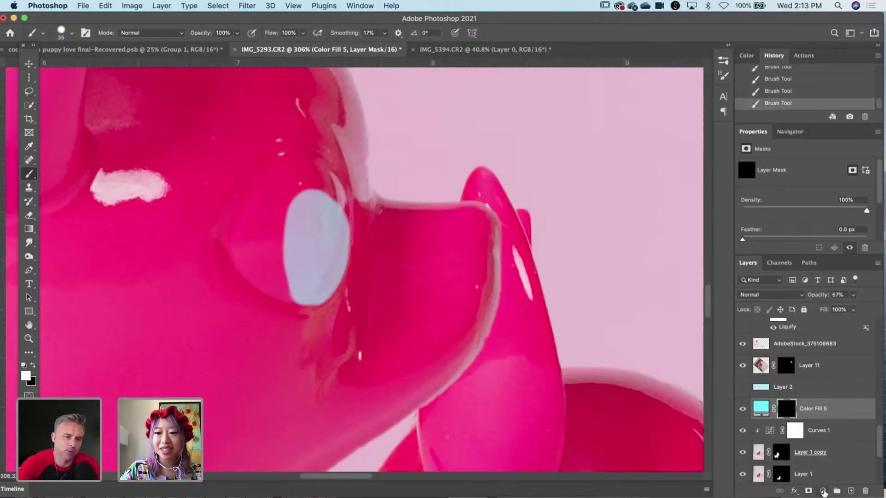
scroll(448, 300, "right", 10)
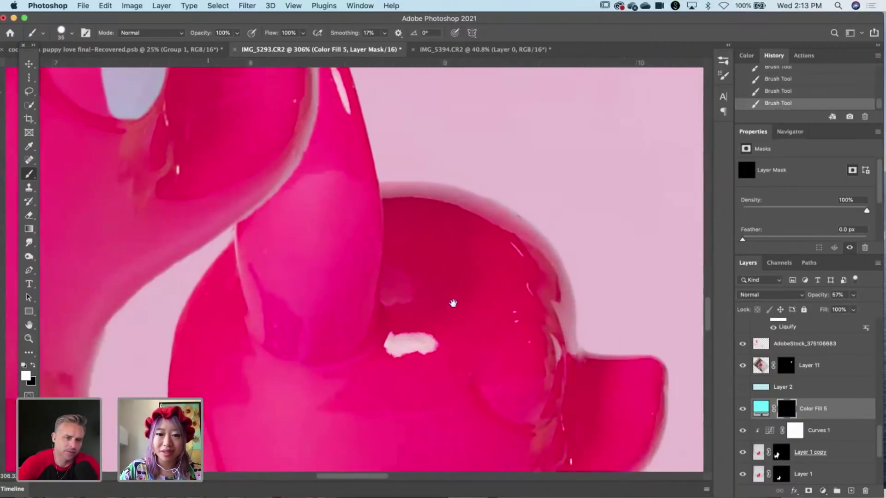
mouse_move(477, 332)
left_mouse_down()
mouse_move(471, 336)
mouse_move(472, 298)
mouse_move(479, 300)
mouse_move(482, 328)
mouse_move(470, 307)
mouse_move(476, 335)
mouse_move(498, 302)
left_mouse_up()
key("x")
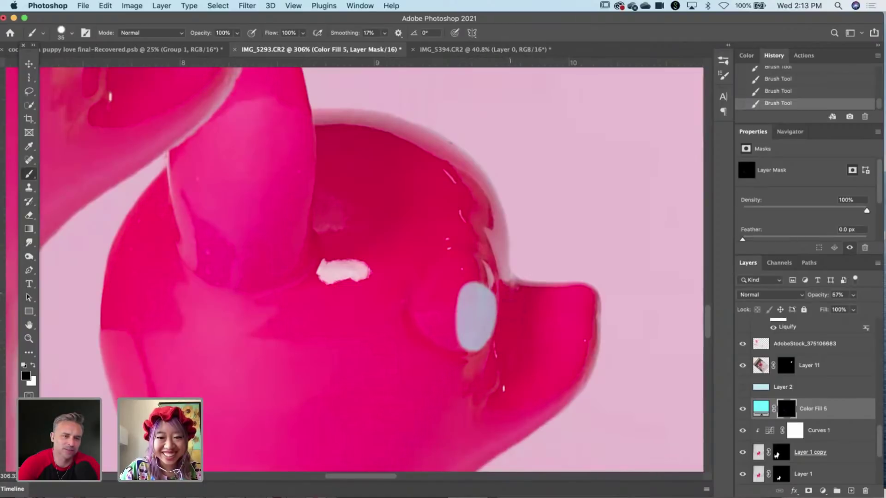
mouse_move(487, 344)
left_mouse_down()
mouse_move(494, 317)
mouse_move(475, 306)
mouse_move(478, 335)
left_mouse_up()
key("x")
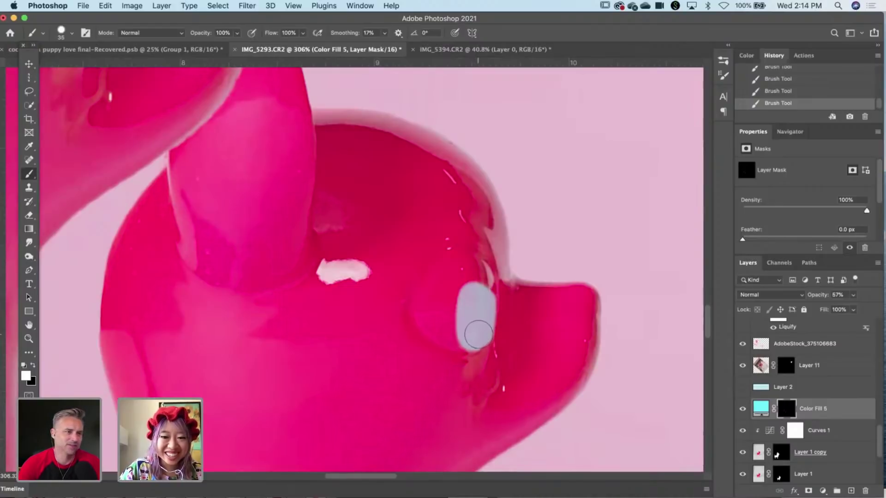
key("x")
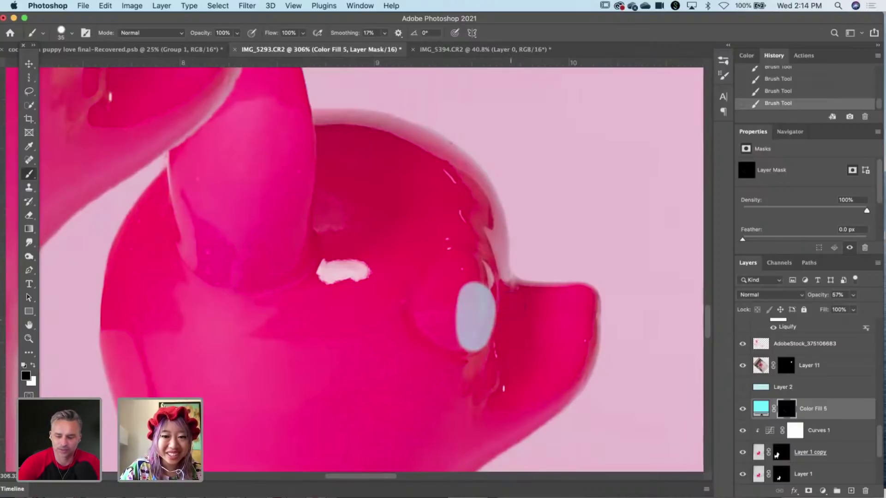
Enlarge the smaller dog's oval eye on the cyan fill's mask and tidy its snout-side edge.
mouse_move(385, 264)
left_mouse_down()
mouse_move(302, 307)
mouse_move(376, 314)
mouse_move(475, 342)
mouse_move(468, 293)
mouse_move(475, 283)
mouse_move(487, 307)
mouse_move(484, 331)
mouse_move(470, 307)
mouse_move(479, 350)
mouse_move(488, 306)
mouse_move(485, 291)
mouse_move(482, 346)
left_mouse_up()
key("x")
key("x")
key("x")
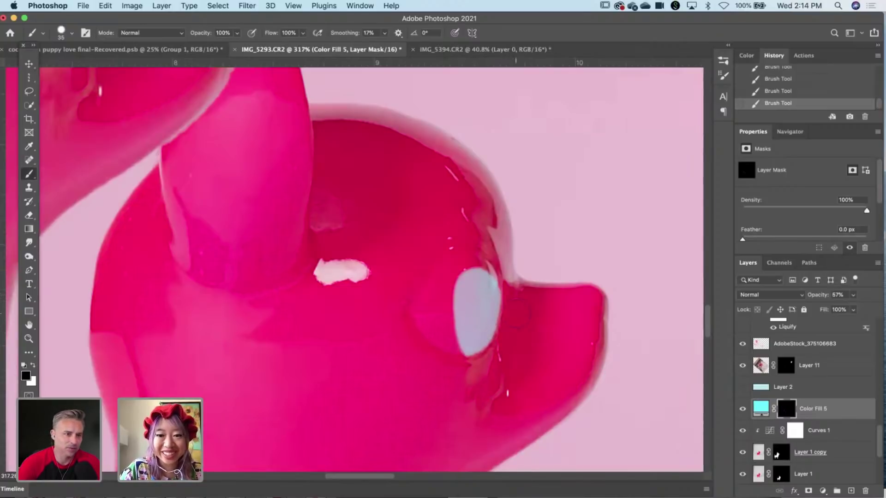
left_click_drag(515, 283, 514, 341)
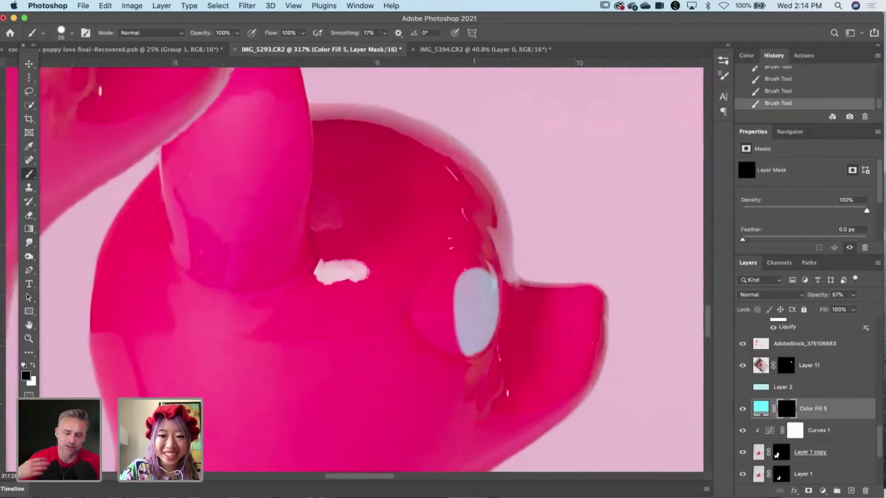
Add a white (ffffff) solid color fill layer above the cyan fill and invert its mask to black.
left_click_drag(415, 303, 326, 318)
left_click_drag(406, 266, 451, 269)
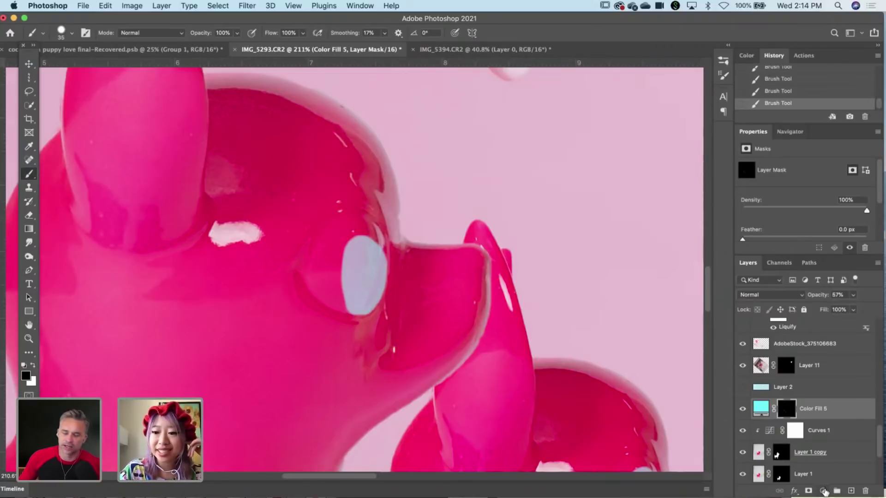
left_click(824, 491)
left_click(838, 309)
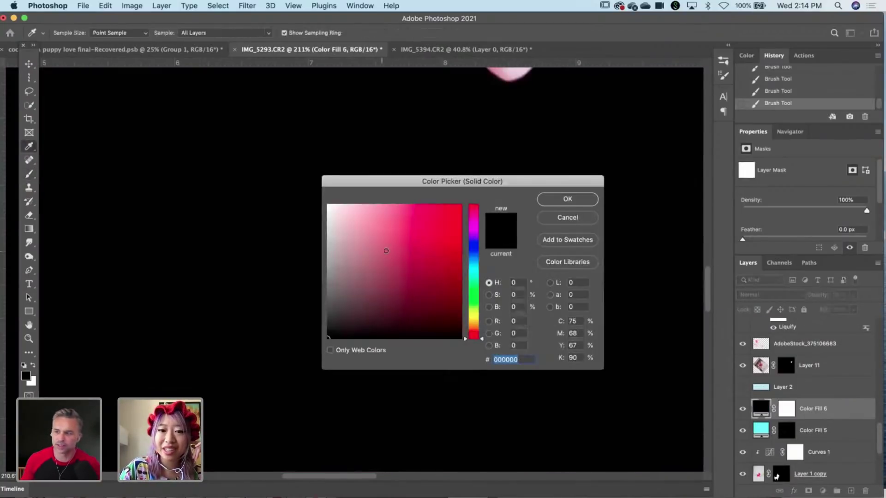
left_click(314, 197)
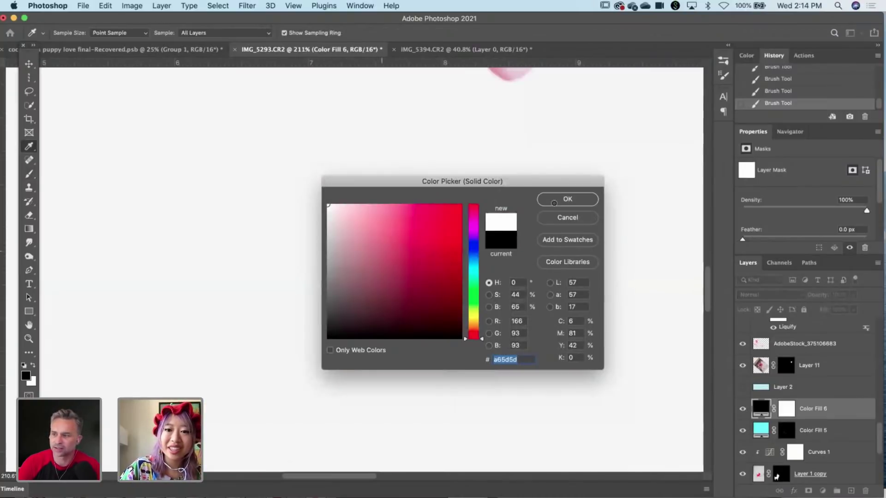
left_click(568, 199)
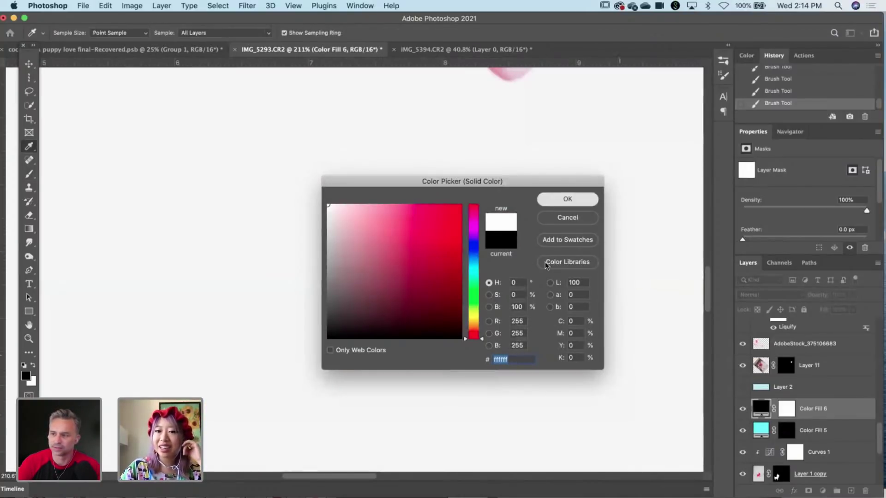
left_click(787, 409)
key("super+i")
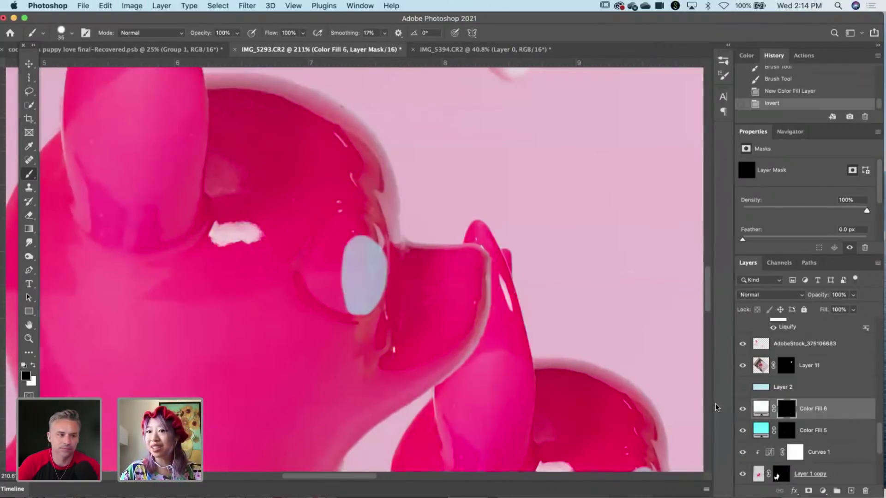
Paint a white highlight in the upper snout-side part of the larger dog's eye on the white fill's mask with a 20 px brush.
left_click_drag(352, 257, 373, 271)
key("x")
right_click(403, 265)
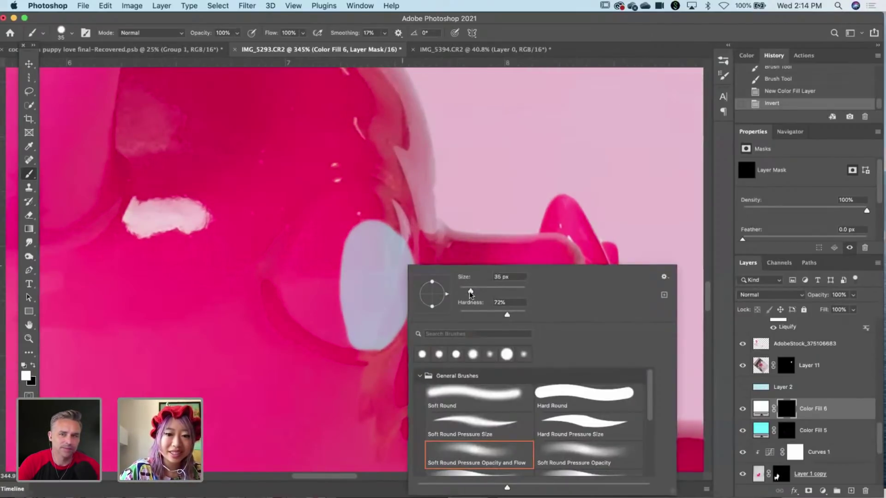
left_click_drag(470, 292, 466, 290)
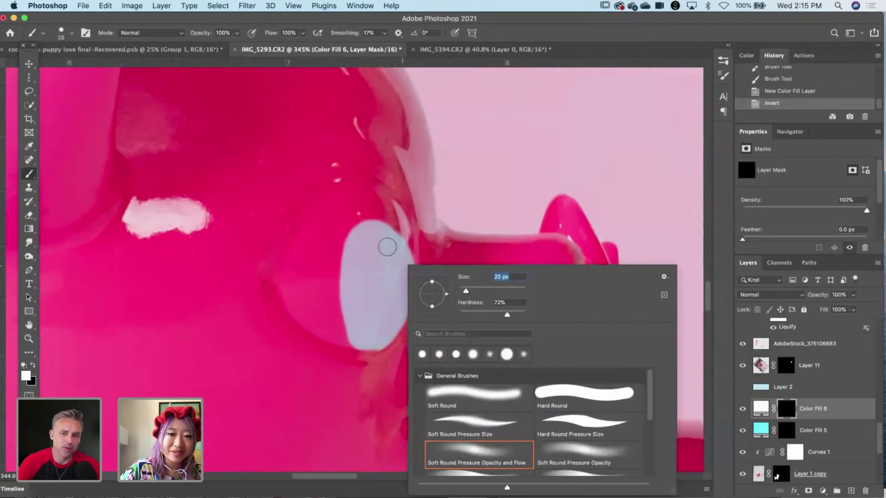
left_click(386, 246)
left_click_drag(397, 259, 399, 267)
key("super+0")
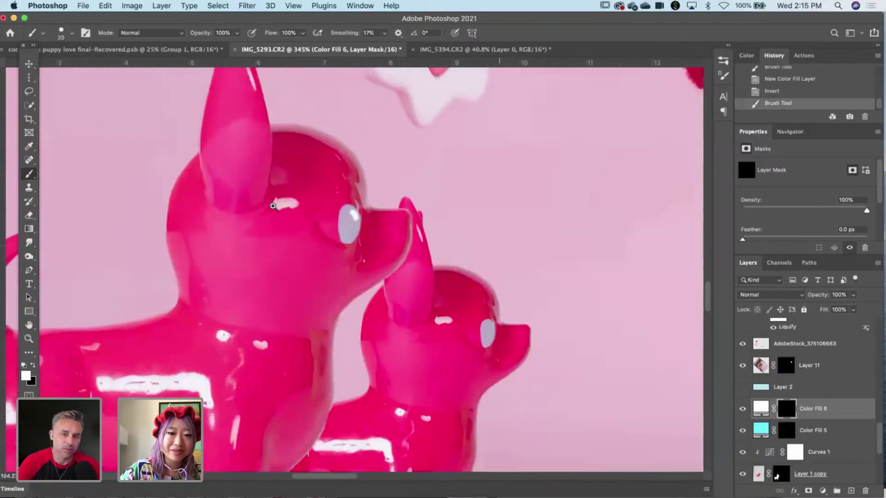
key("super+z")
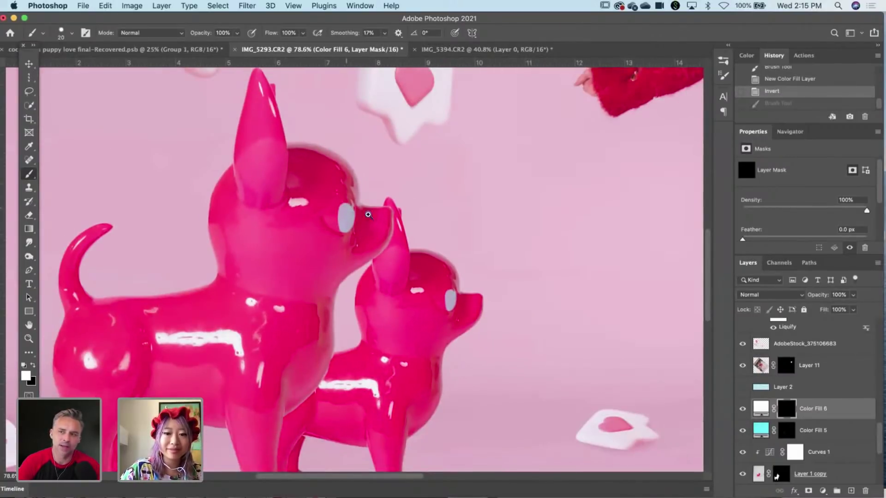
left_click_drag(347, 207, 408, 239)
mouse_move(350, 204)
left_mouse_down()
mouse_move(371, 238)
mouse_move(353, 214)
mouse_move(362, 227)
left_mouse_up()
Reduce the brush to 15 px and paint a matching white highlight on the smaller dog's eye.
scroll(416, 316, "right", 10)
key("super+z")
right_click(364, 226)
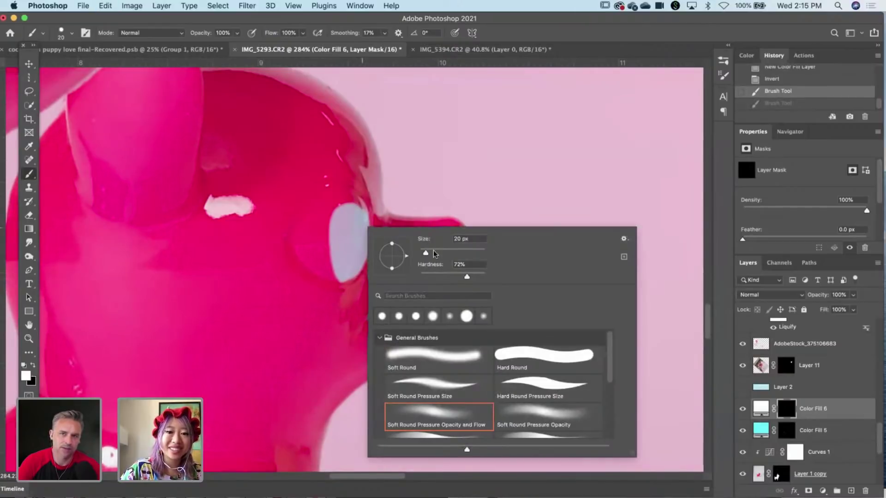
left_click_drag(425, 253, 424, 250)
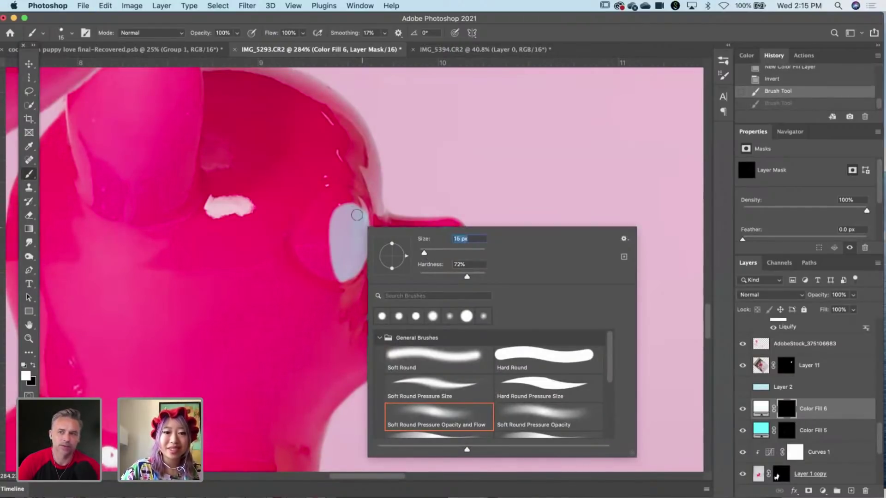
key("Return")
left_click_drag(352, 214, 364, 227)
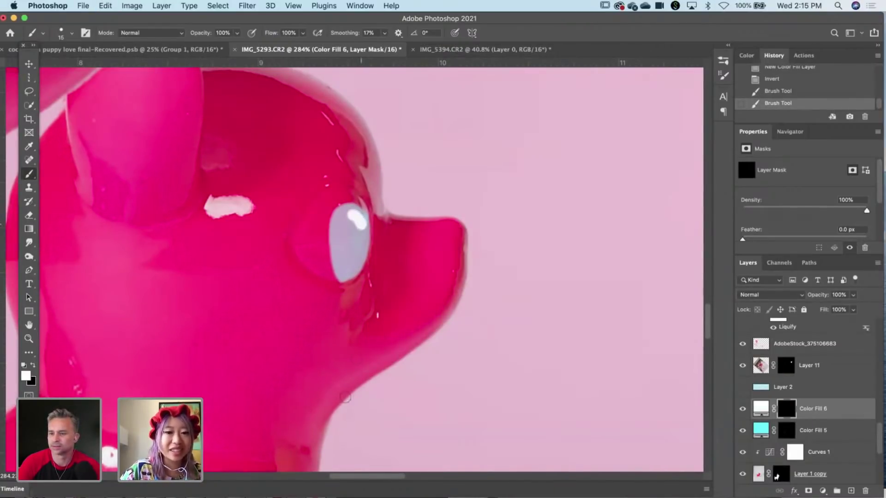
Round out the larger dog's eye highlight on the white fill's mask and lower that layer's opacity to 67%.
left_click_drag(460, 352, 421, 352)
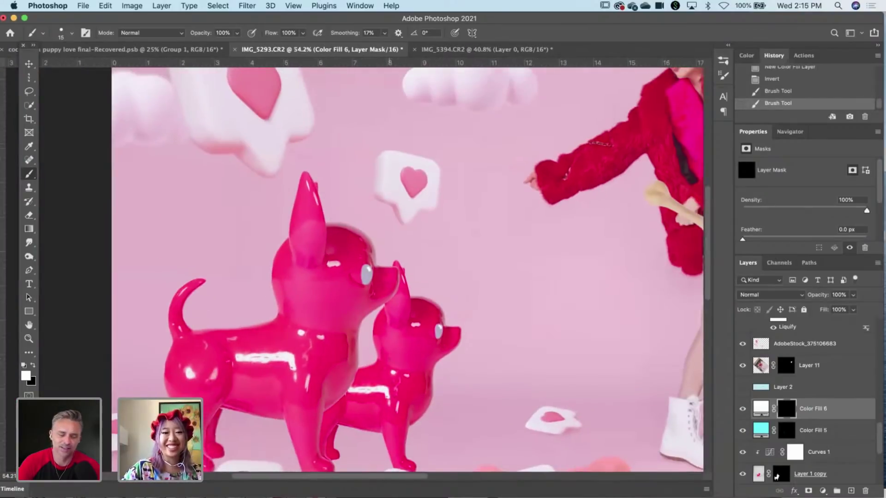
left_click_drag(379, 268, 457, 276)
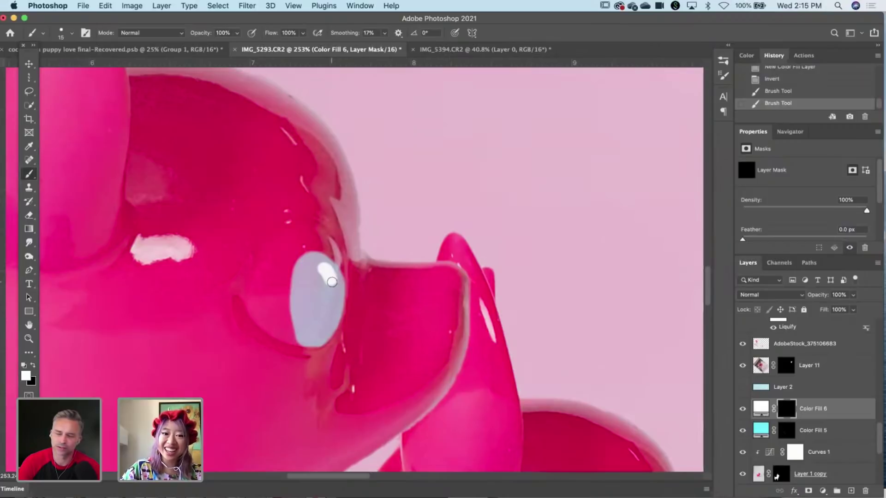
left_click(332, 282)
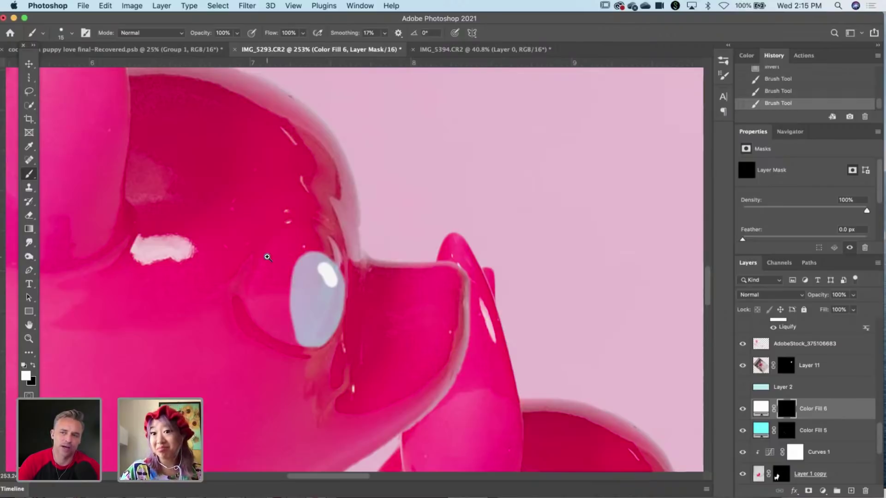
scroll(267, 257, "down", 6)
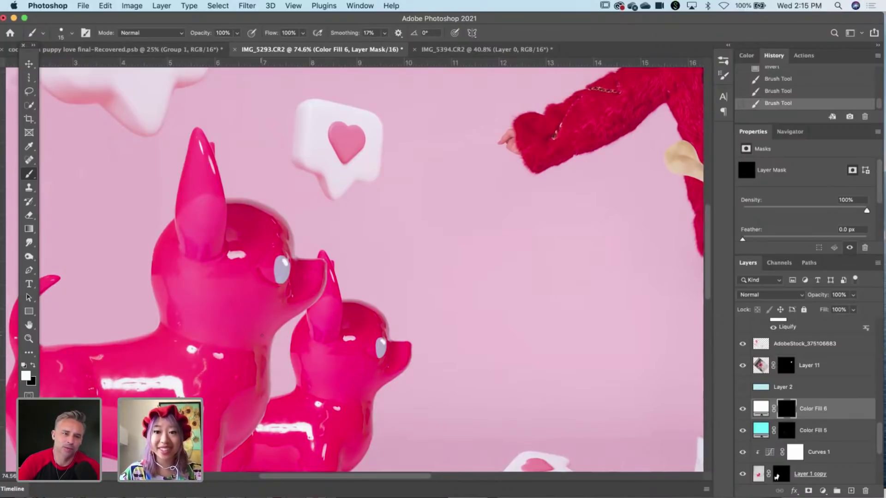
scroll(322, 303, "down", 5)
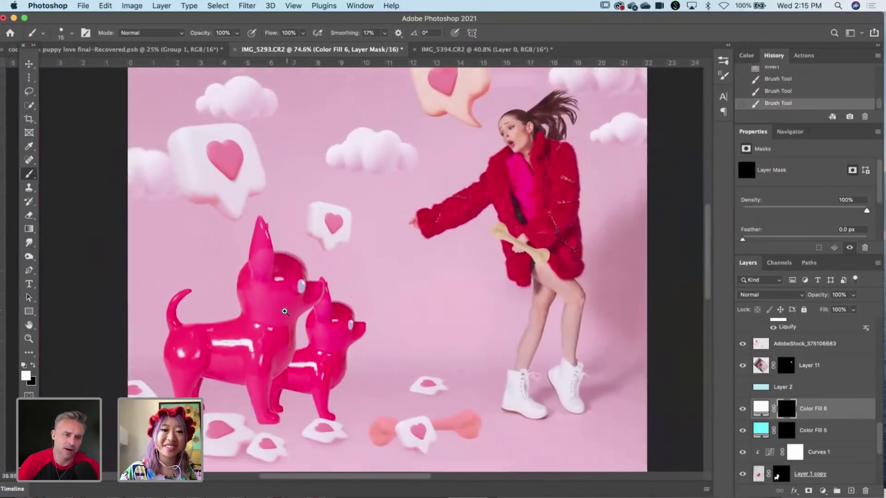
scroll(285, 312, "up", 8)
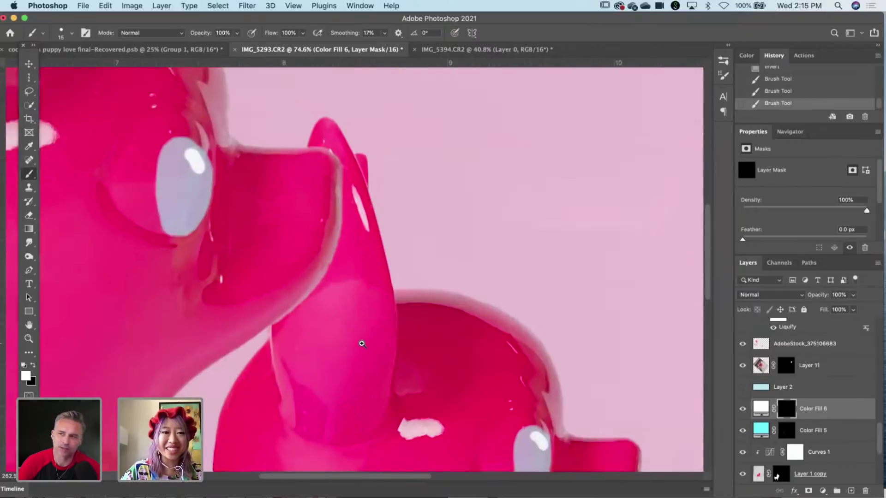
scroll(362, 344, "down", 1)
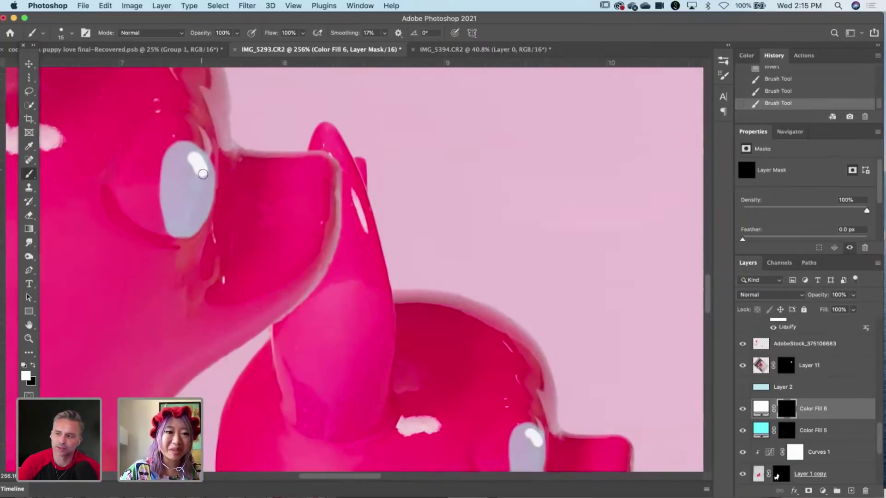
left_click_drag(203, 174, 192, 158)
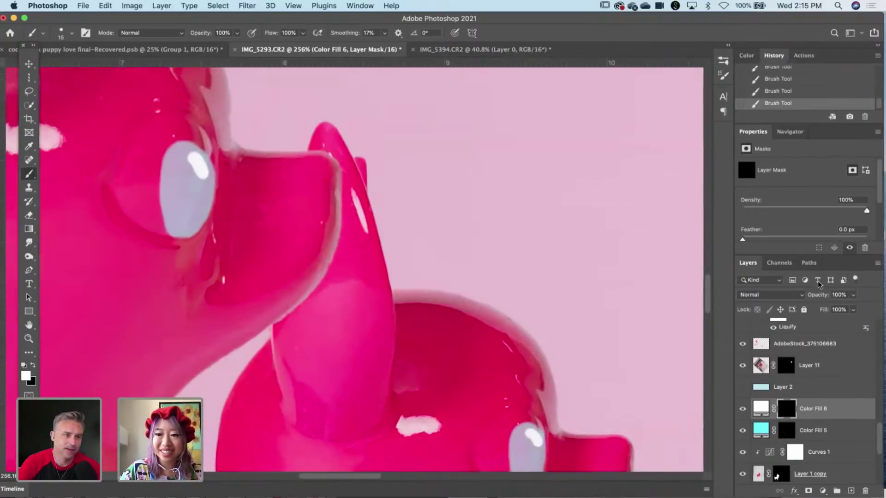
left_click_drag(817, 295, 804, 299)
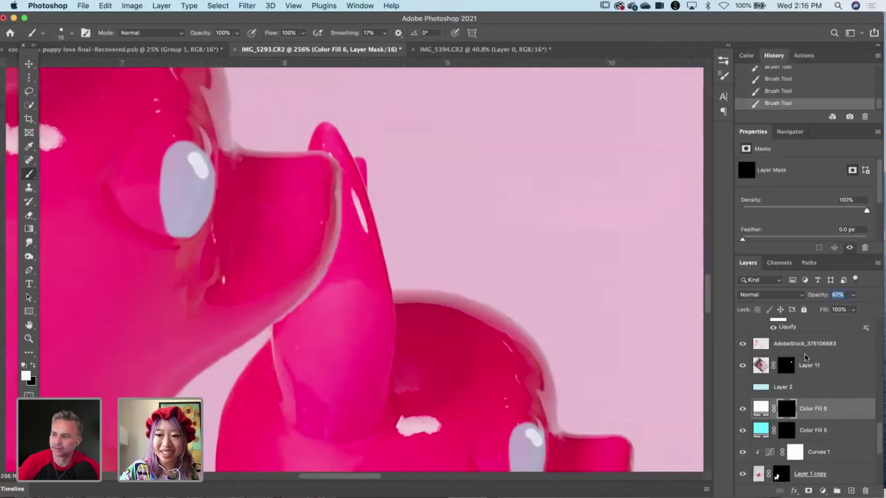
Open the cyan fill's blending options and split the underlying layer's black Blend If slider to 0 / 100.
double_click(847, 430)
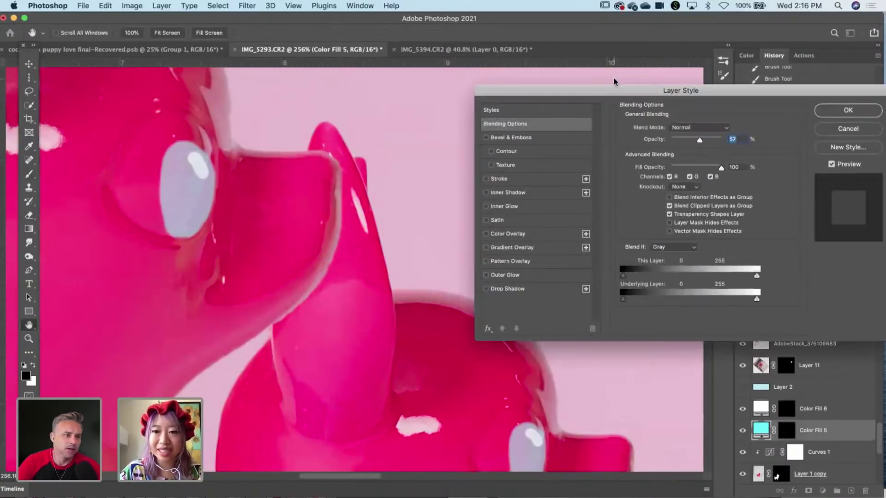
left_click_drag(528, 90, 301, 53)
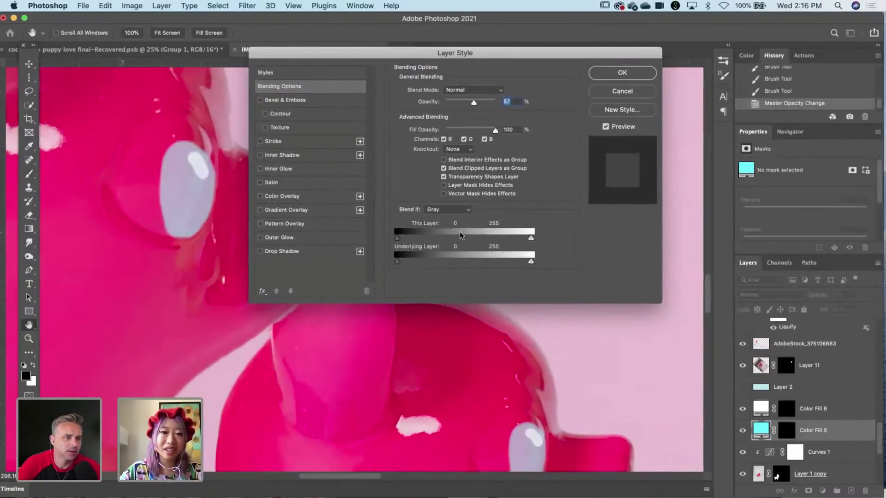
key("alt")
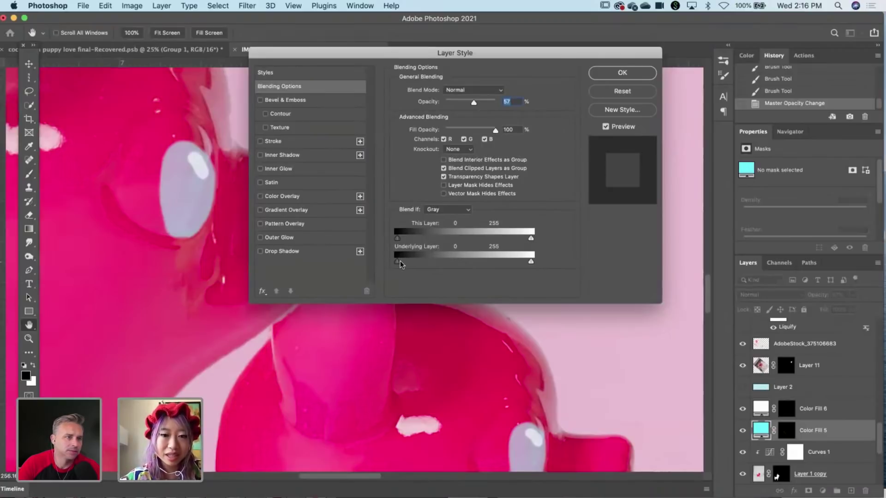
left_click_drag(400, 264, 407, 265)
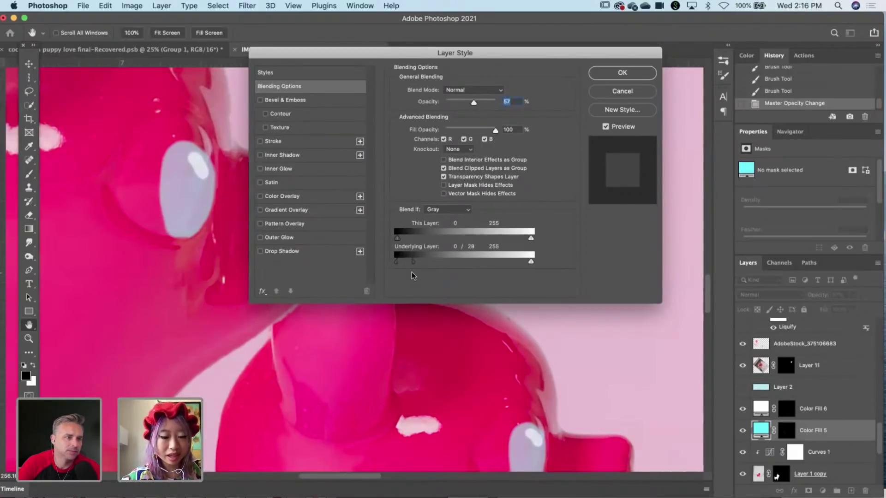
key("alt")
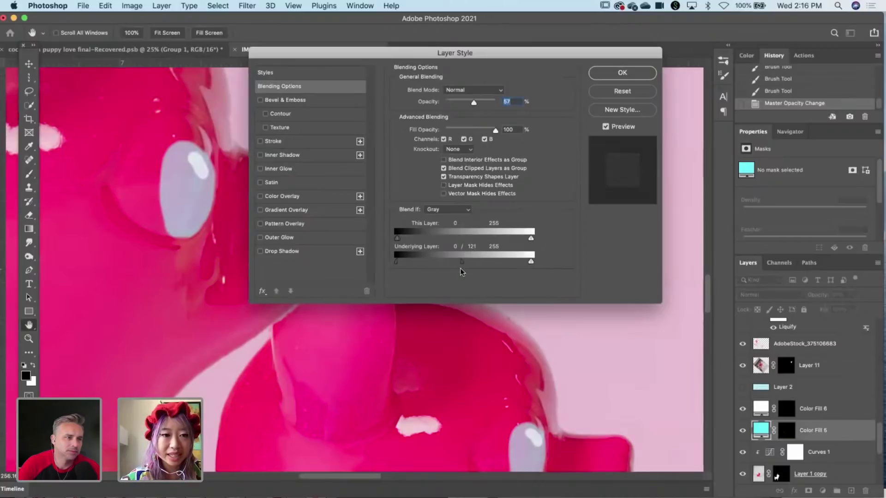
key("super+z")
mouse_move(529, 266)
left_mouse_down()
mouse_move(426, 278)
mouse_move(536, 275)
left_mouse_up()
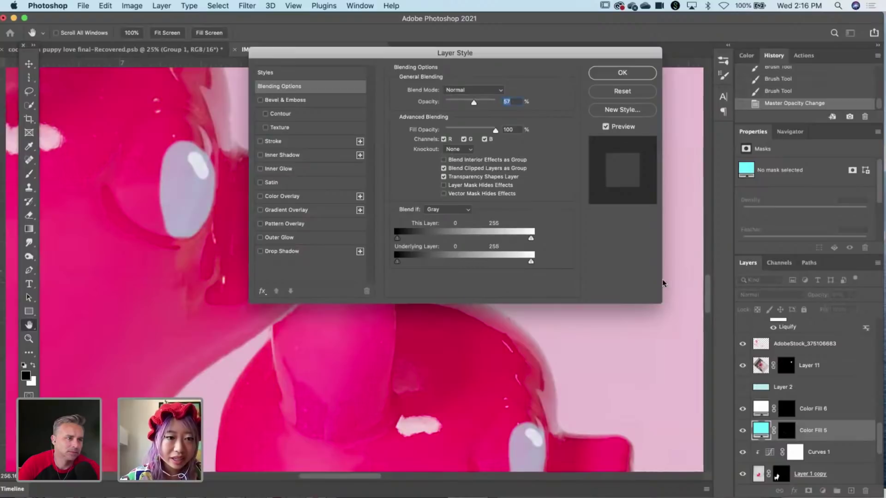
left_click_drag(399, 267, 452, 276)
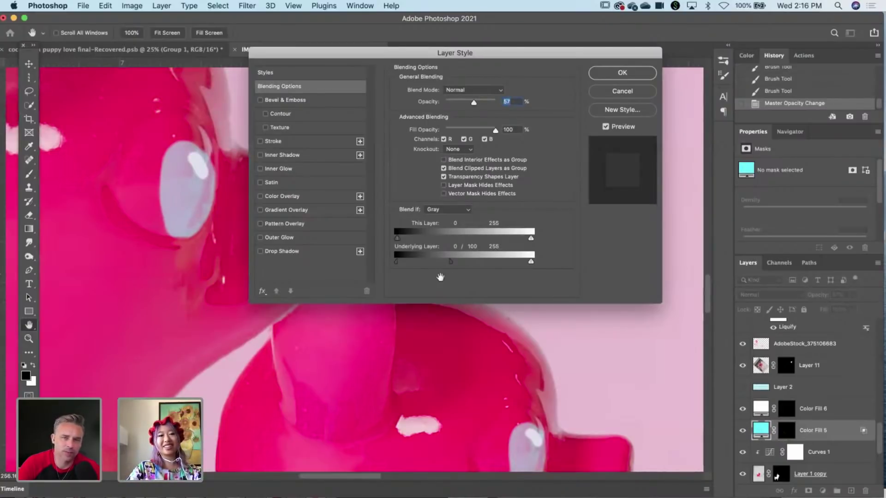
Try splitting the cyan fill's own white Blend If slider to 65 / 255 and undo it.
scroll(439, 360, "down", 3)
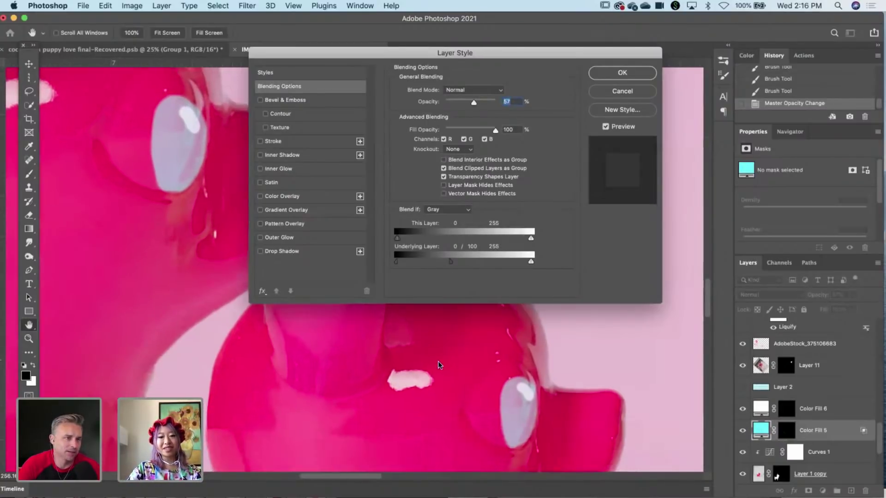
scroll(462, 341, "up", 5)
scroll(461, 341, "left", 3)
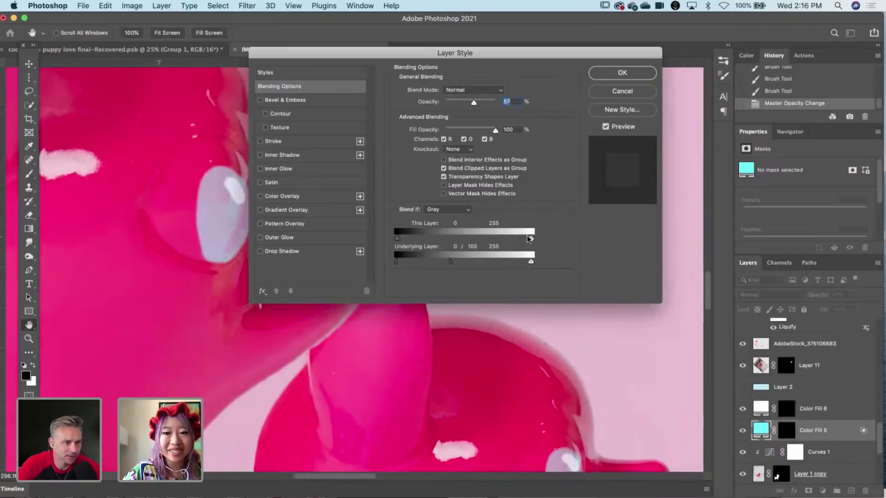
left_click_drag(529, 239, 429, 261)
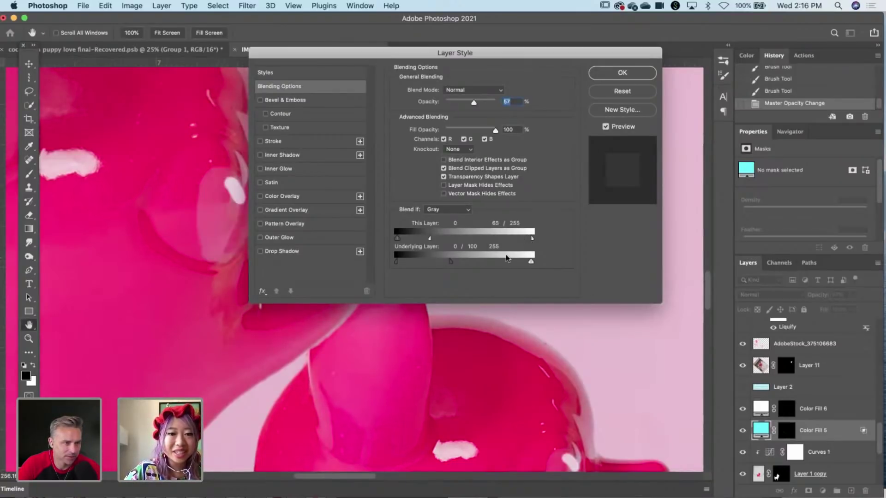
key("super+z")
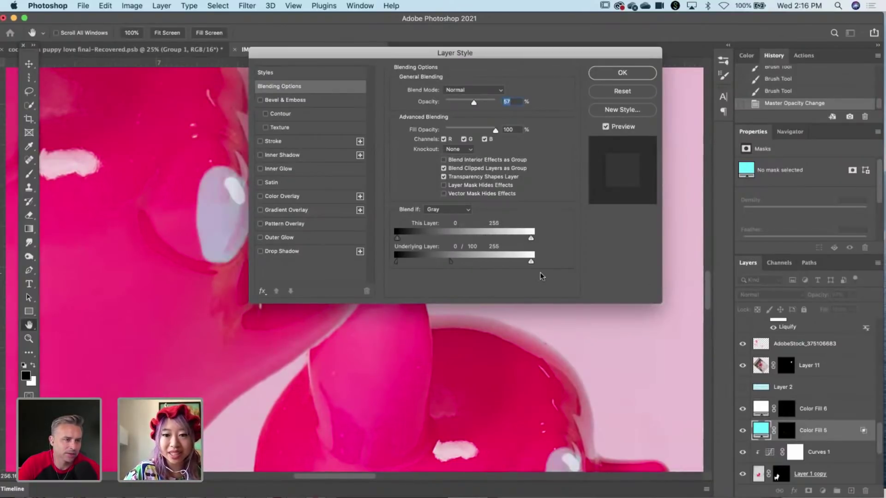
Split the cyan fill's underlying-layer white Blend If slider to 100 / 255 and apply the blending options.
left_click_drag(531, 262, 502, 264)
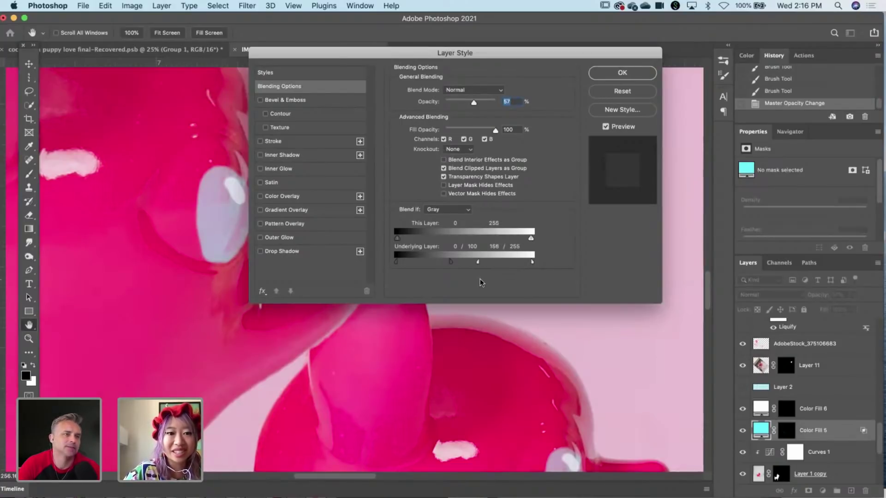
mouse_move(459, 287)
left_mouse_down()
mouse_move(425, 290)
mouse_move(450, 292)
left_mouse_up()
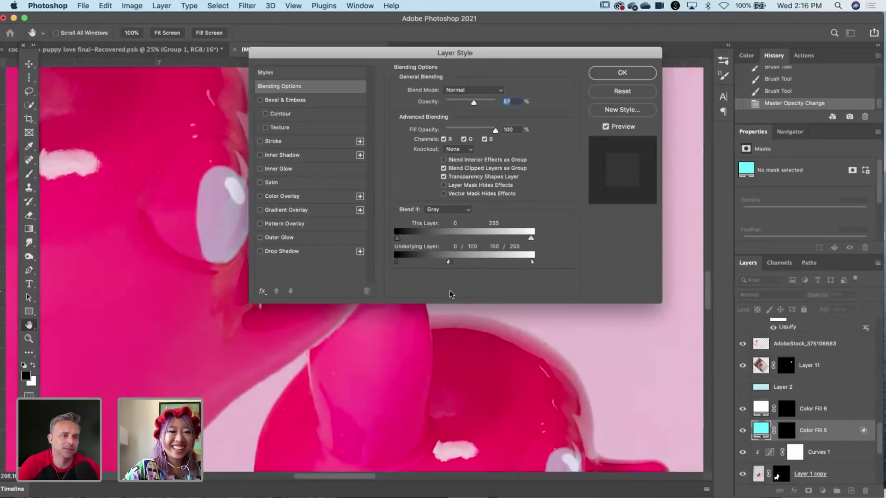
left_click(631, 73)
Touch up the lower edge of the larger dog's eye with white on the cyan fill's mask.
key("x")
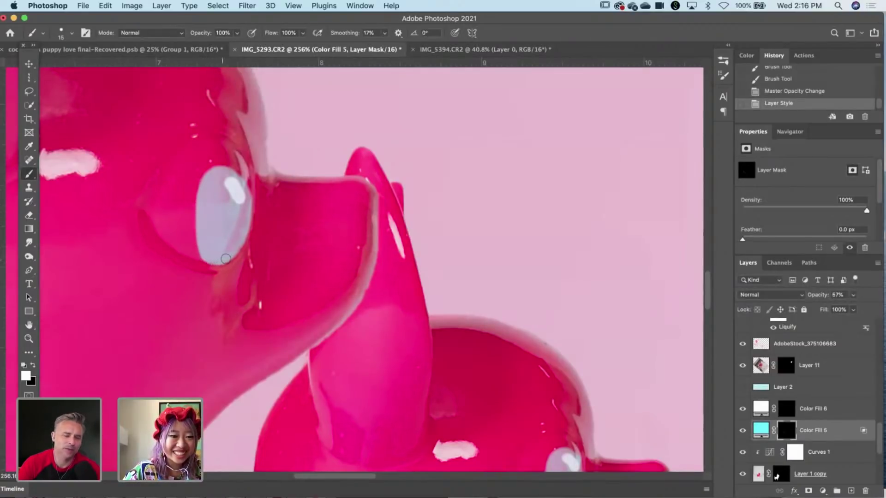
left_click_drag(226, 259, 227, 247)
left_click_drag(250, 203, 167, 218)
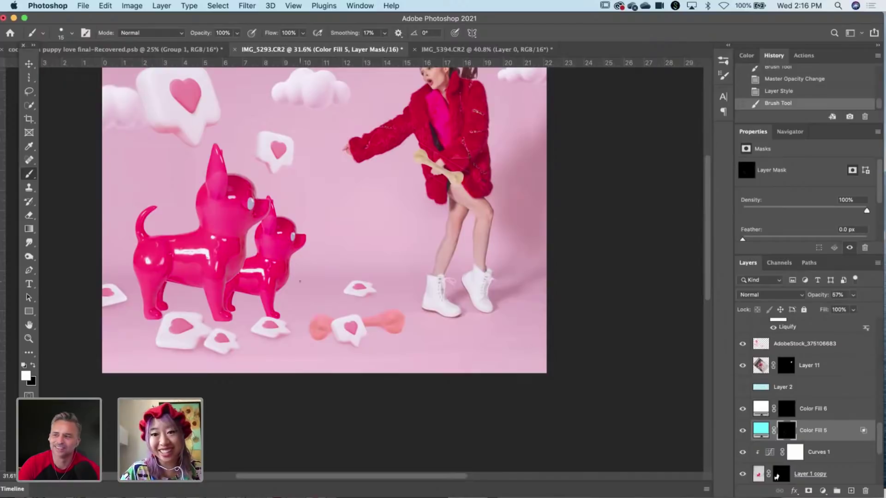
left_click_drag(244, 214, 327, 215)
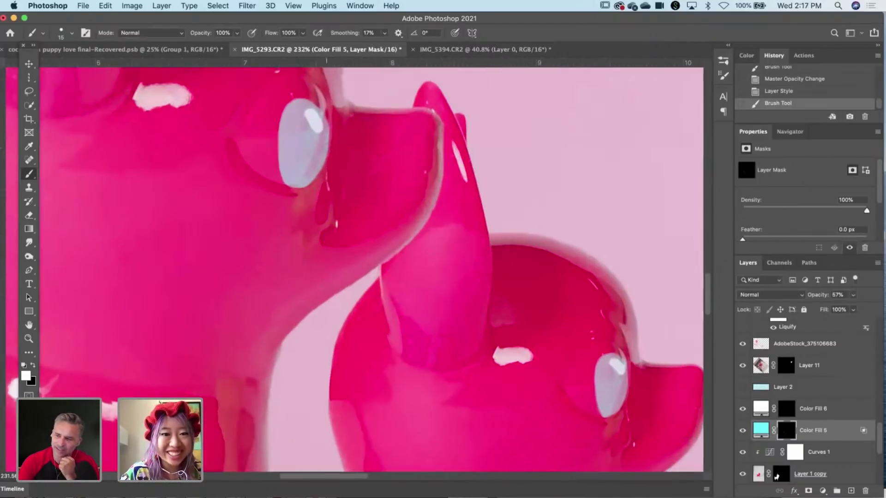
mouse_move(317, 113)
left_mouse_down()
mouse_move(327, 131)
mouse_move(325, 169)
left_mouse_up()
key("super+z")
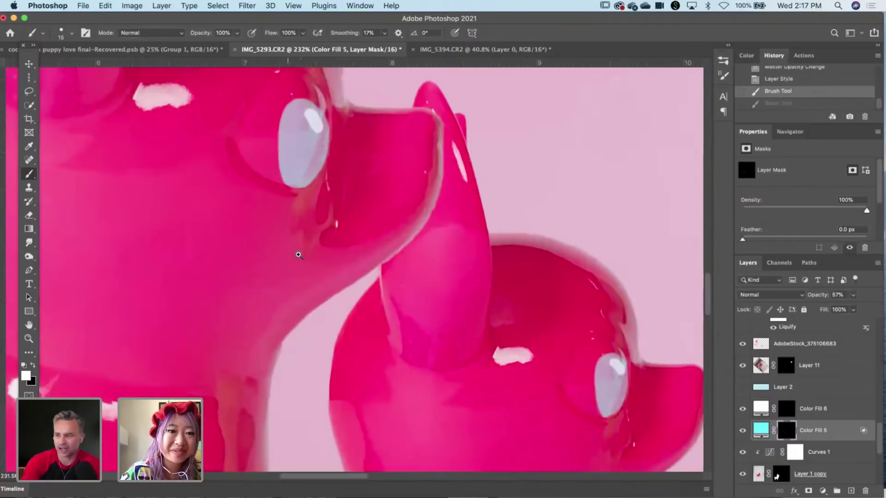
Nudge both eye fill layers, Color Fill 6 and Color Fill 5, up and slightly right on the dogs' faces.
left_click_drag(296, 254, 218, 277)
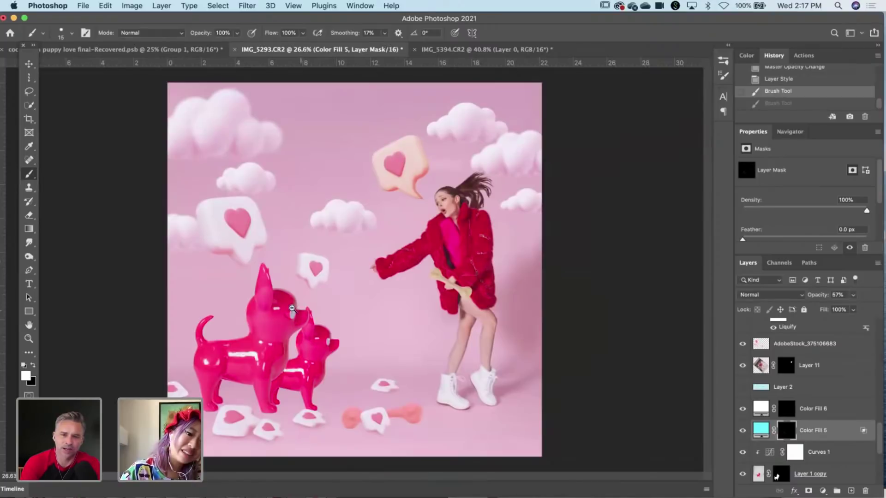
left_click_drag(303, 305, 370, 287)
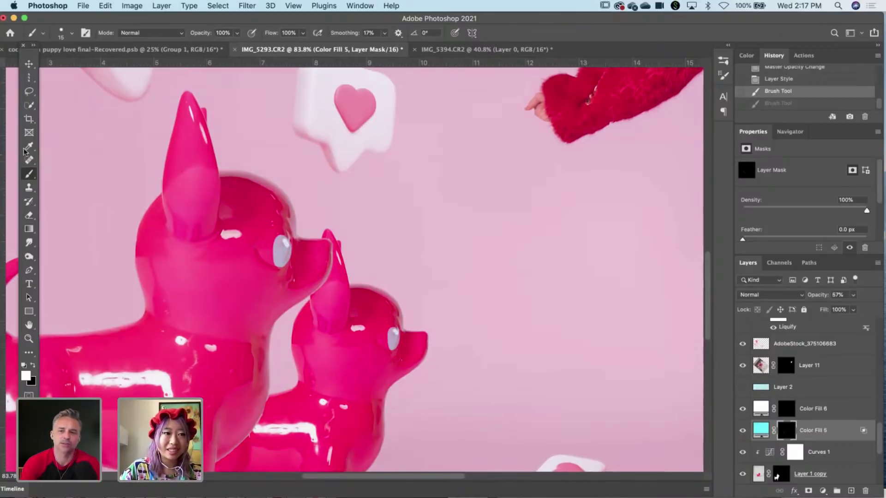
left_click(29, 63)
left_click(824, 408, "shift")
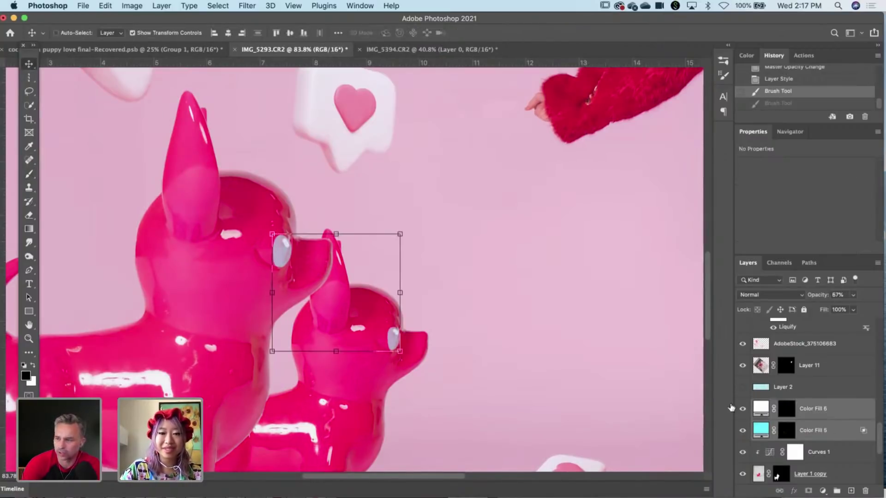
key("shift+Up")
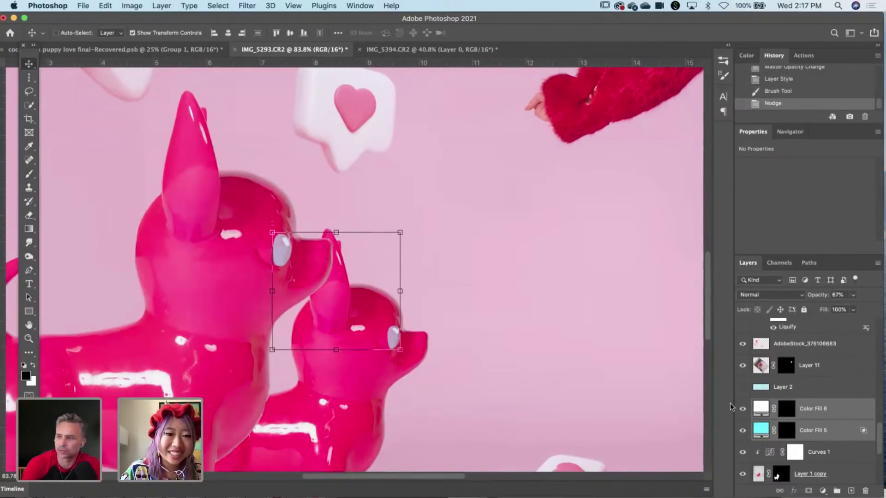
key("Up")
key("Up")
key("Up")
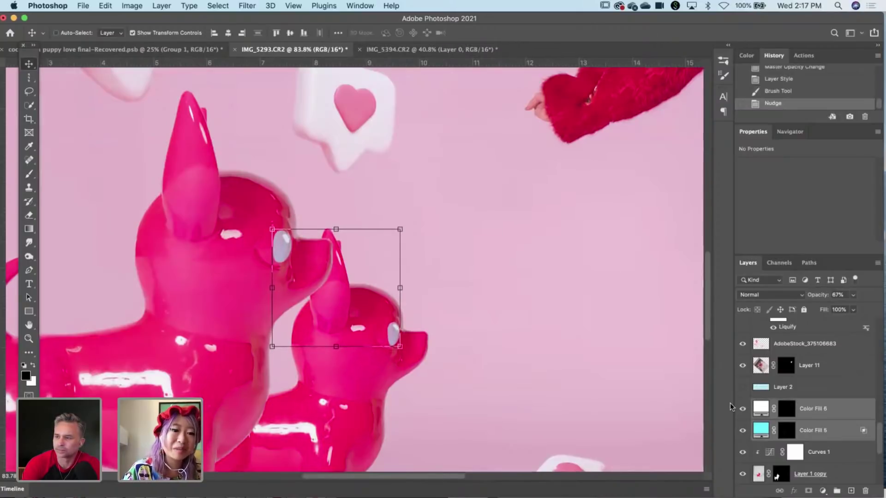
key("Right")
key("Up")
key("Up")
key("Up")
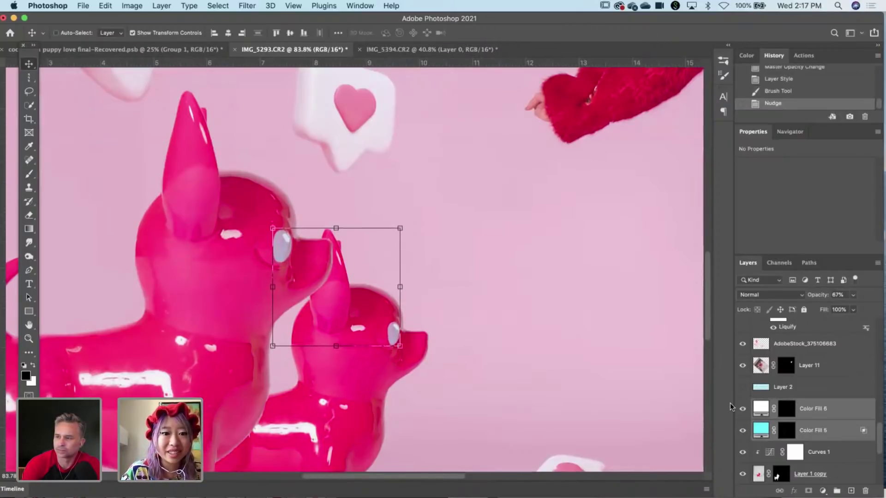
key("m")
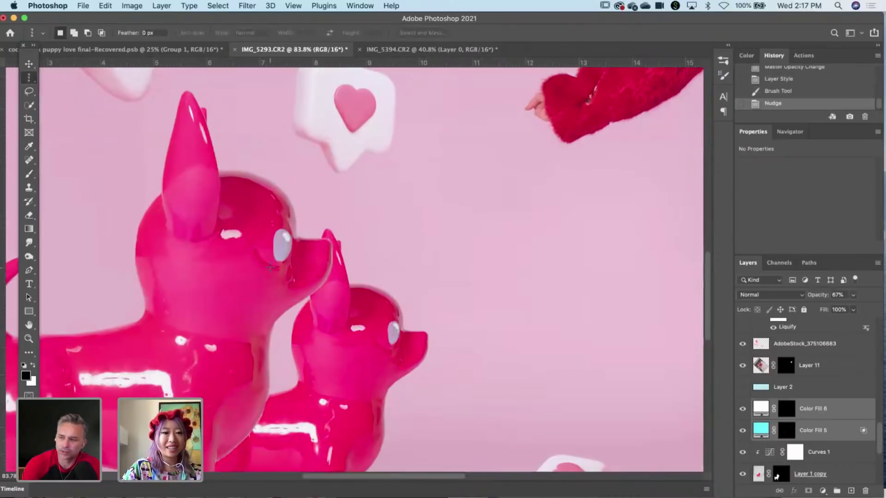
scroll(286, 253, "up", 8)
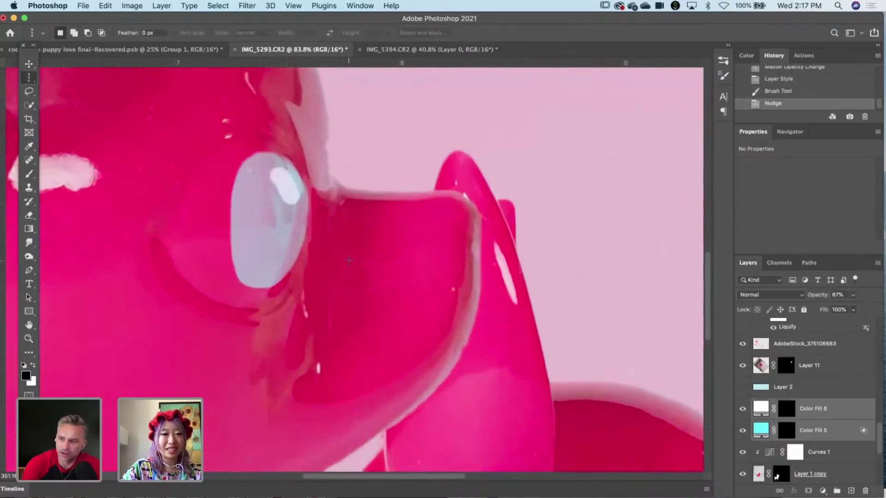
scroll(321, 283, "down", 10)
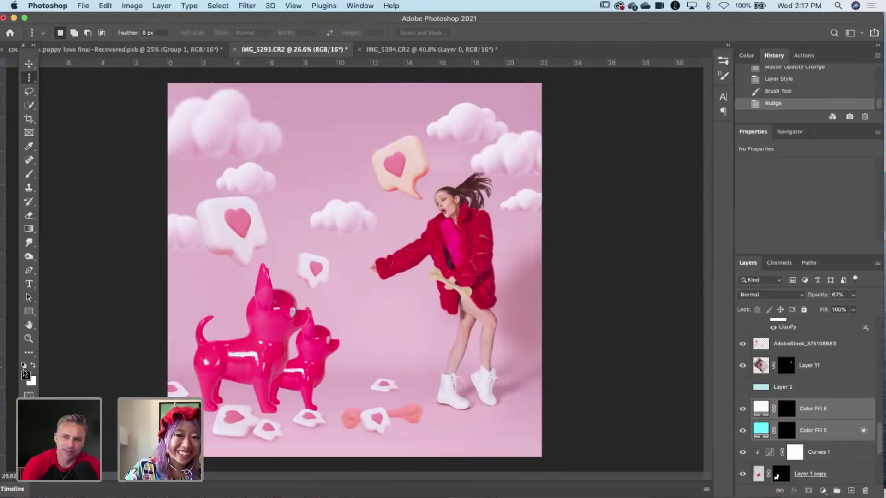
Add a white ffffff Solid Color fill layer directly above Color Fill 6 and invert its mask to black.
left_click(29, 339)
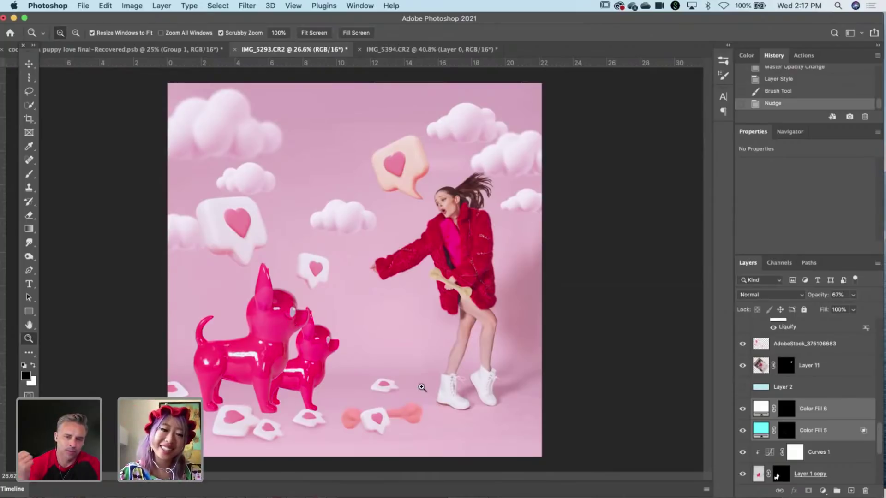
scroll(757, 354, "up", 10)
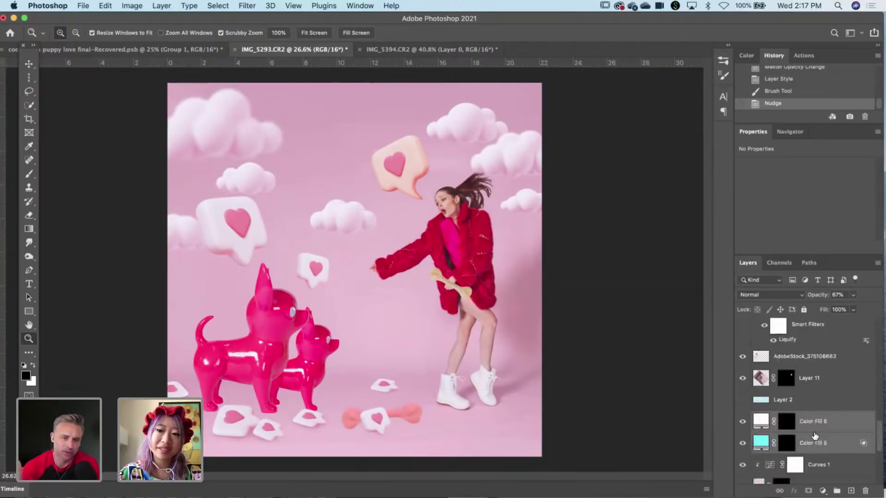
scroll(814, 434, "down", 10)
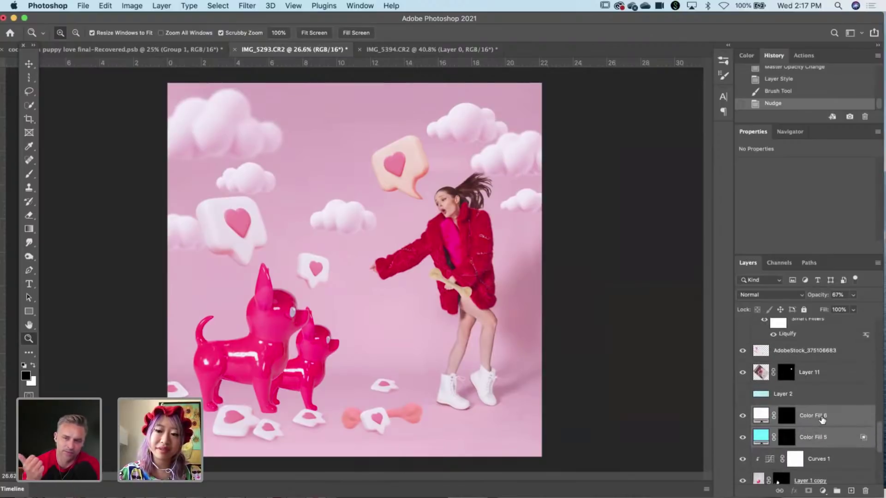
left_click(786, 416)
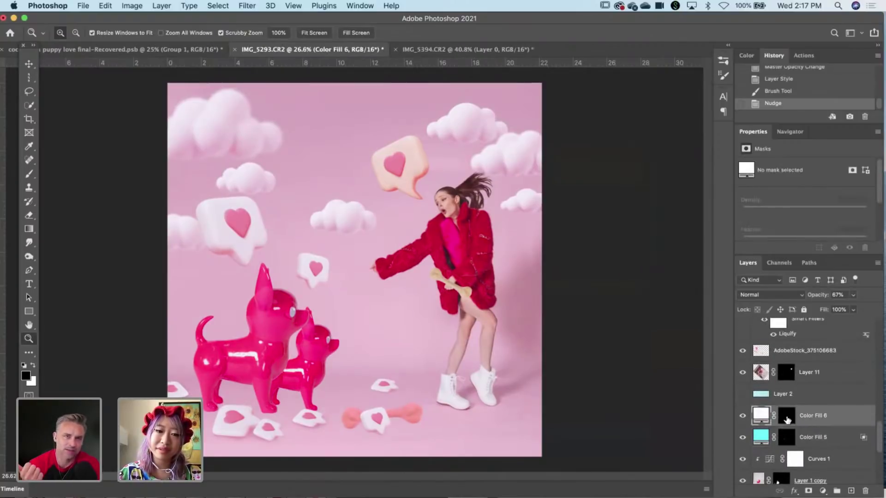
left_click(29, 176)
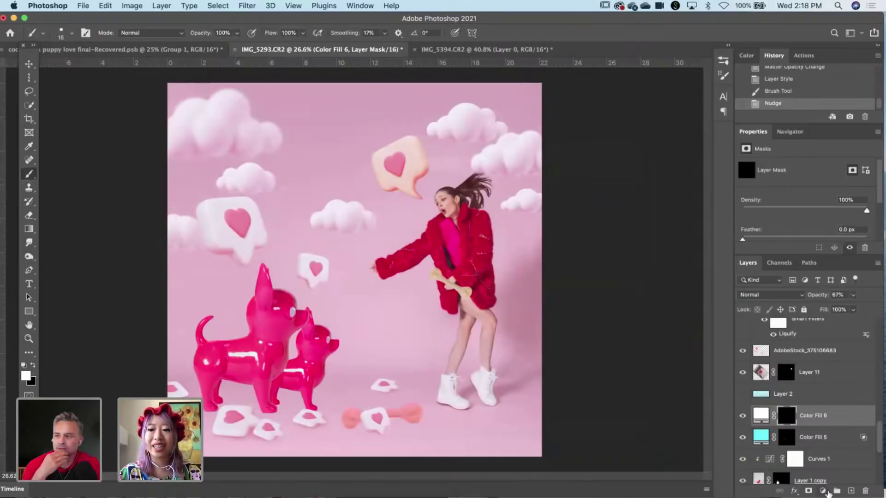
left_click(823, 491)
left_click(852, 312)
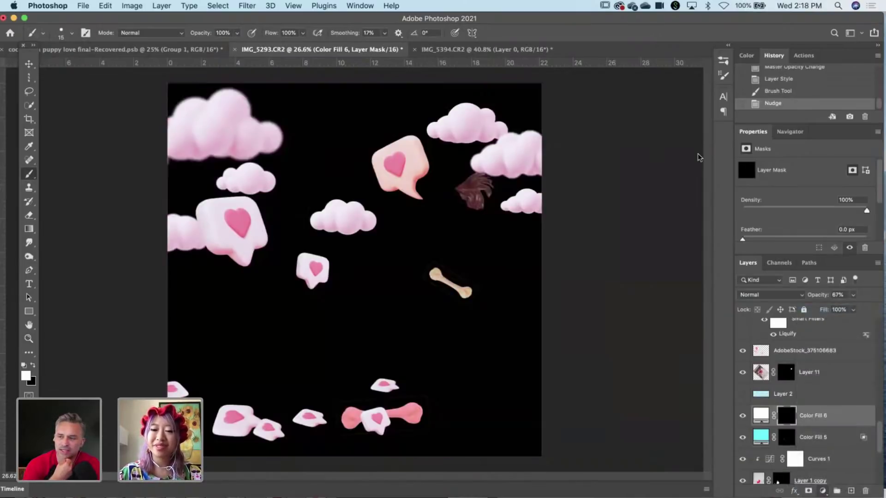
left_click_drag(337, 224, 314, 198)
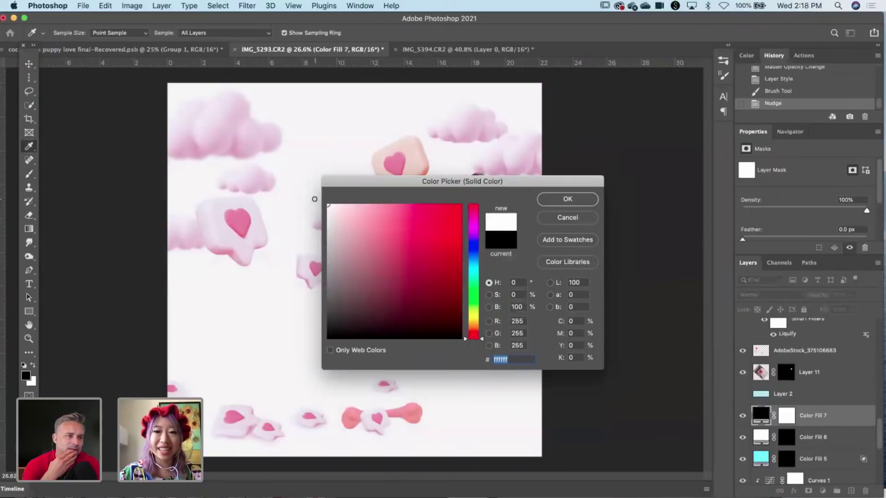
left_click(551, 199)
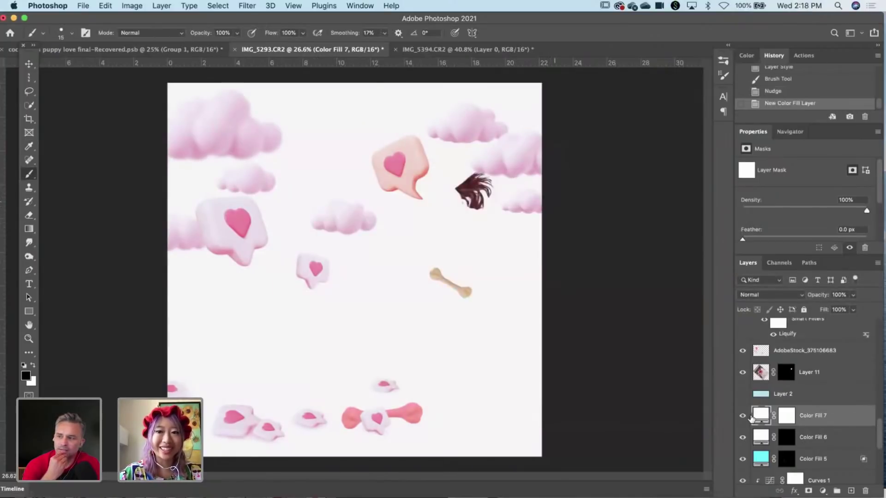
left_click(787, 423)
key("super+i")
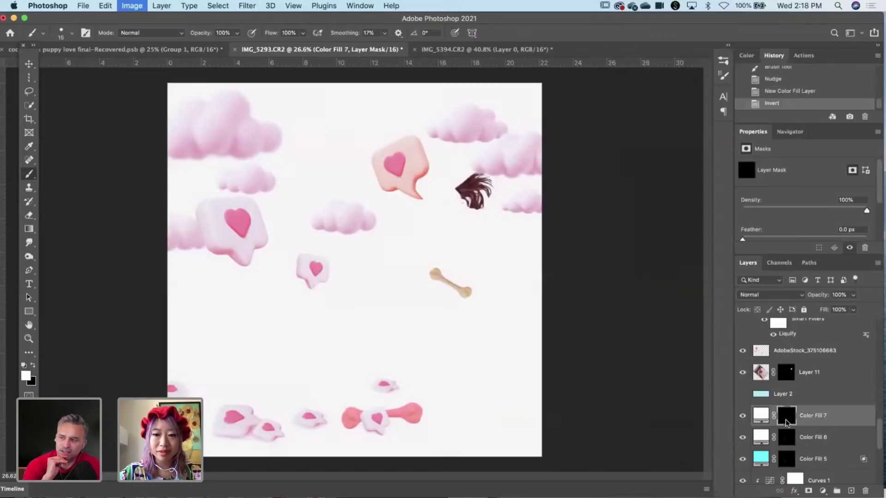
Try painting a white collar across the larger dog's neck with a 63 px brush and undo it.
left_click_drag(346, 362, 315, 392)
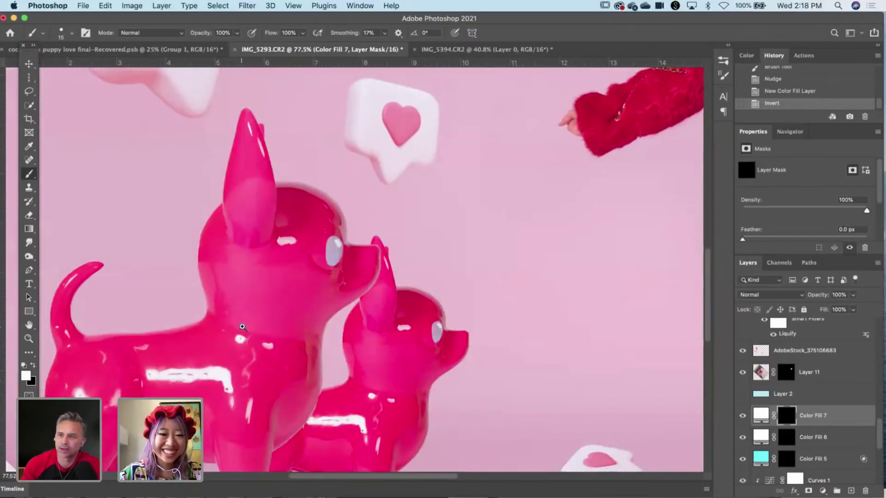
left_click_drag(243, 327, 269, 326)
right_click(202, 307)
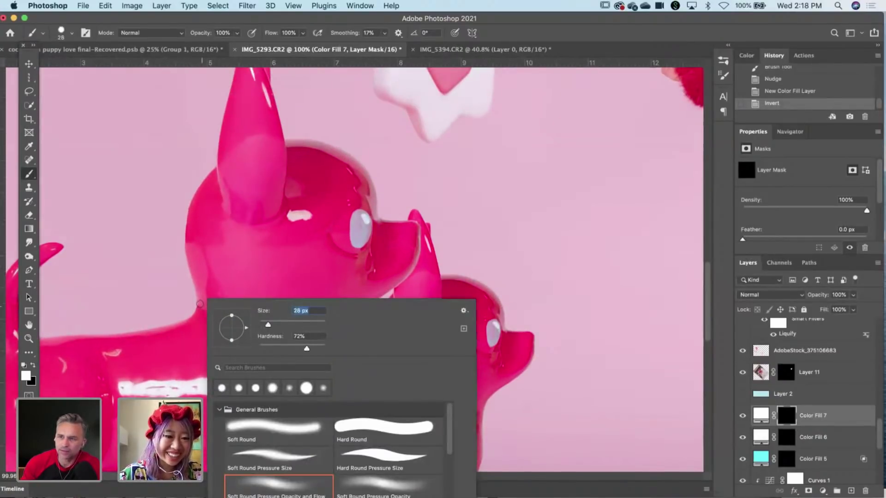
mouse_move(200, 304)
left_mouse_down()
mouse_move(275, 331)
mouse_move(345, 332)
mouse_move(309, 325)
left_mouse_up()
right_click(233, 340)
mouse_move(196, 305)
left_mouse_down()
mouse_move(278, 332)
mouse_move(348, 340)
left_mouse_up()
key("super+z")
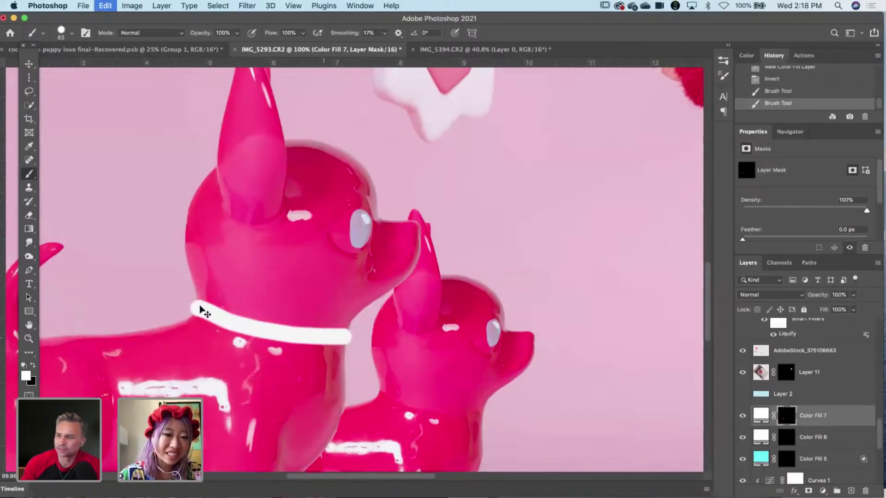
key("super+z")
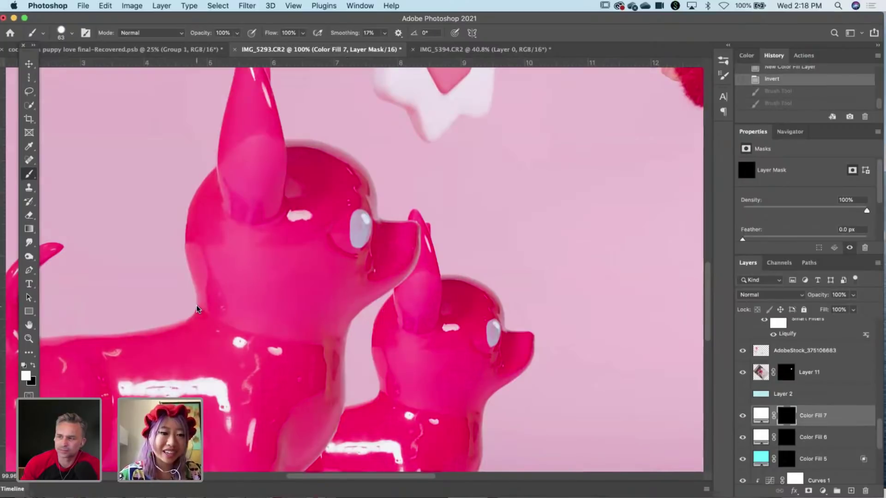
Set the brush to 64 px, try the larger dog's collar stroke again and undo it.
right_click(198, 304)
left_click(296, 310)
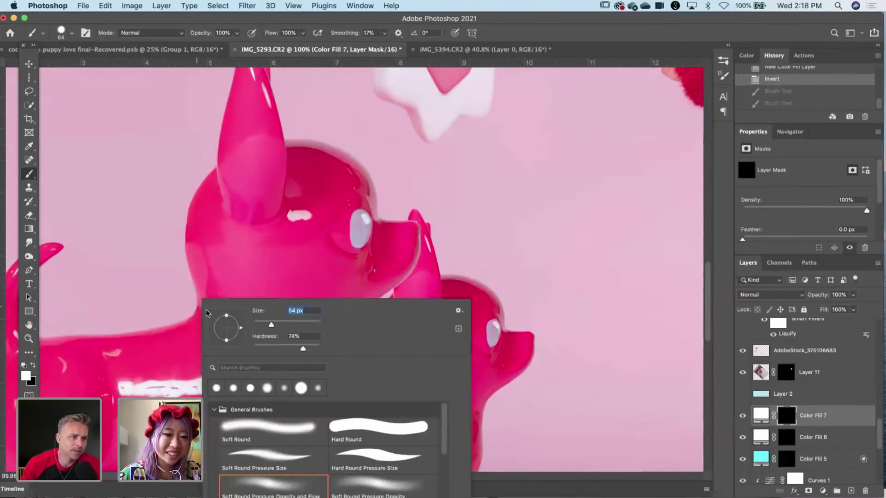
type("64")
left_click(196, 304)
left_click_drag(217, 316, 326, 339)
key("super+z")
Enlarge the brush to 76 px and paint curved white collars across both dogs' necks on the new fill's mask.
right_click(324, 340)
left_click_drag(398, 324, 406, 325)
left_click(200, 308)
mouse_move(200, 308)
left_mouse_down()
mouse_move(332, 340)
mouse_move(347, 339)
mouse_move(354, 313)
mouse_move(464, 331)
left_mouse_up()
scroll(378, 375, "down", 4)
scroll(378, 374, "right", 2)
key("super+z")
left_click_drag(349, 316, 467, 327)
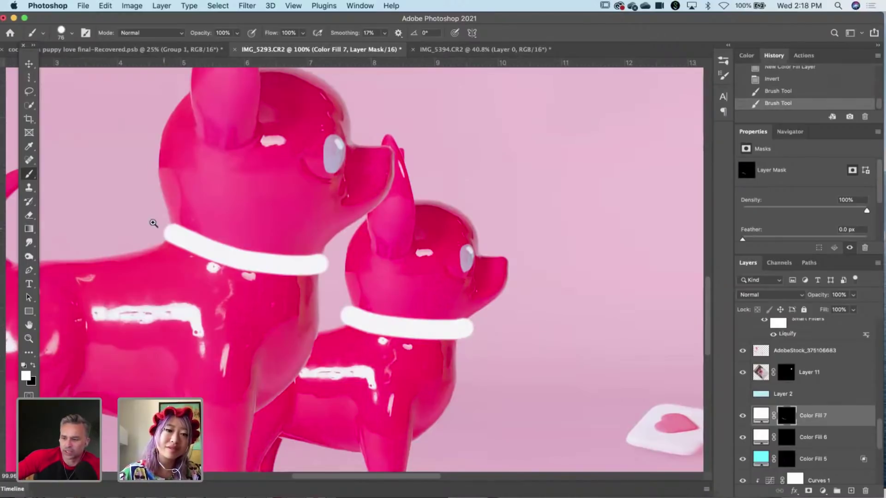
Paint black on Color Fill 7's mask to trim the overhanging ends of both dogs' collars along their neck edges.
scroll(155, 222, "up", 3)
key("x")
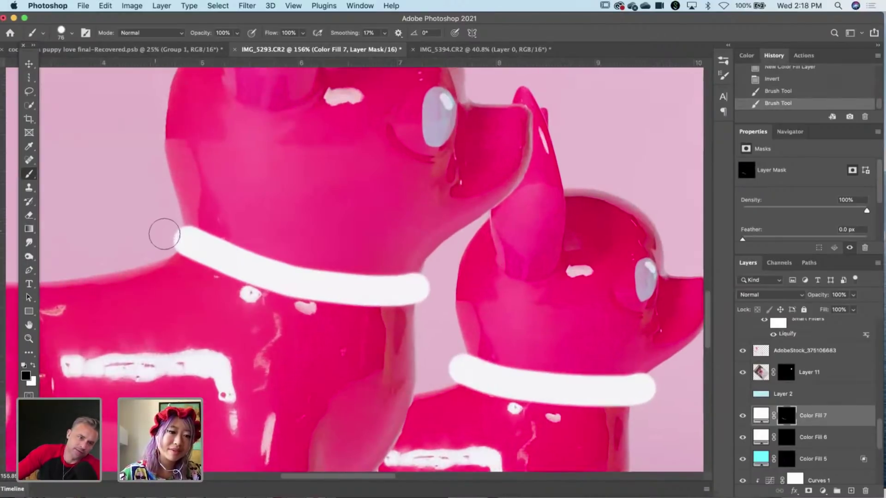
left_click_drag(166, 228, 167, 229)
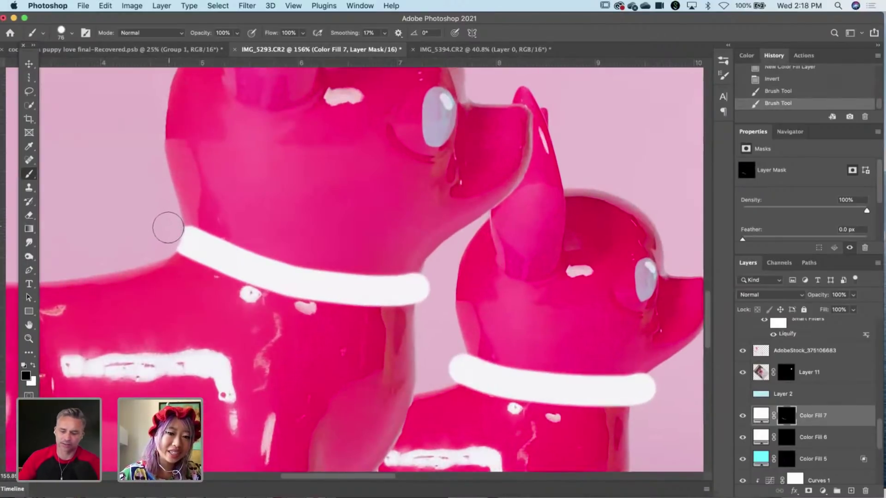
left_click_drag(439, 269, 431, 291)
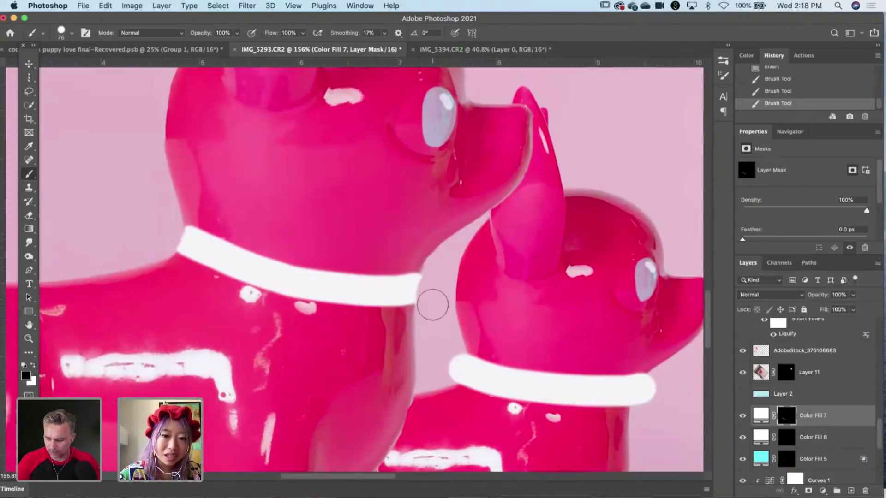
mouse_move(433, 335)
left_mouse_down()
mouse_move(364, 279)
mouse_move(366, 289)
mouse_move(378, 284)
left_mouse_up()
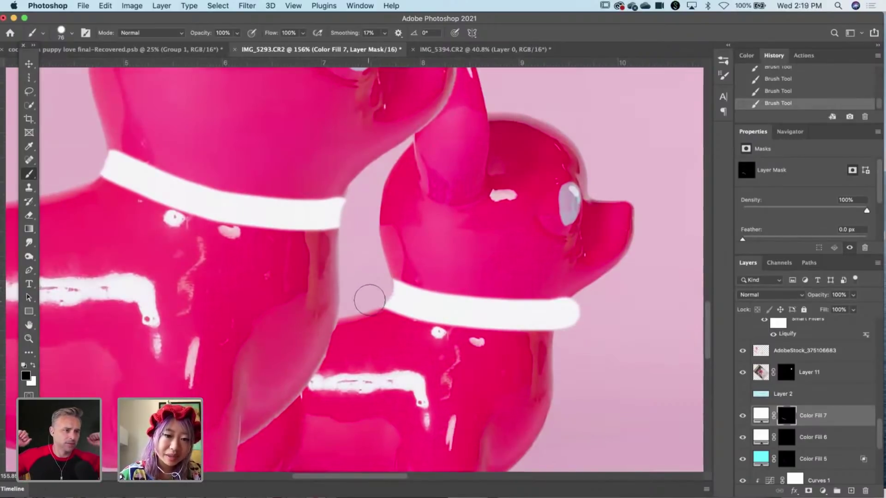
left_click_drag(417, 312, 273, 280)
left_click_drag(419, 279, 403, 301)
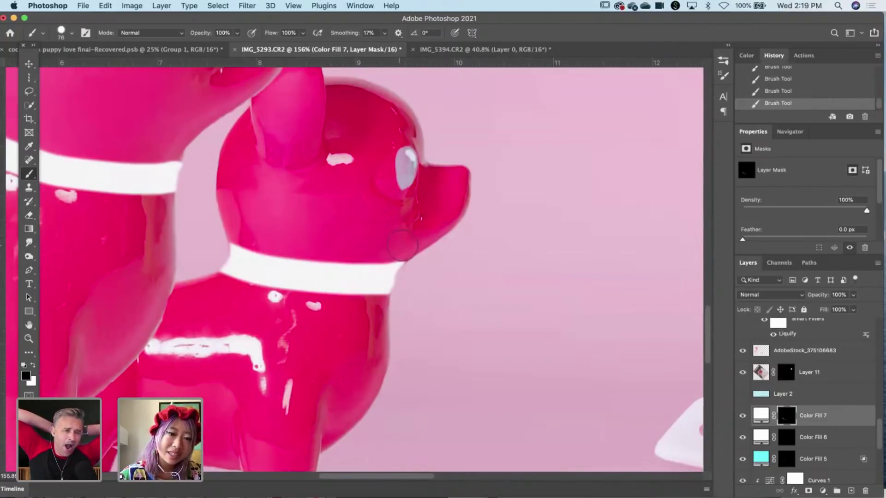
Lower the opacity of the Color Fill 7 collar layer to 47%.
scroll(414, 324, "down", 6)
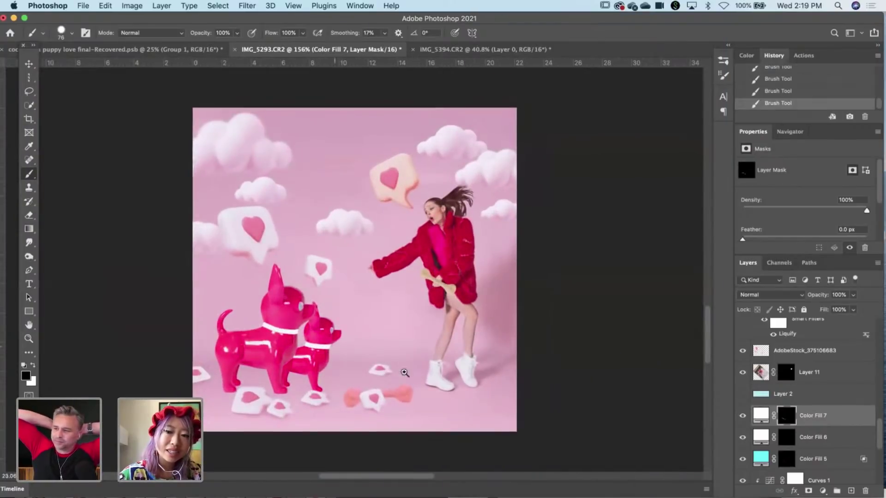
mouse_move(824, 296)
left_mouse_down()
mouse_move(799, 296)
mouse_move(814, 300)
left_mouse_up()
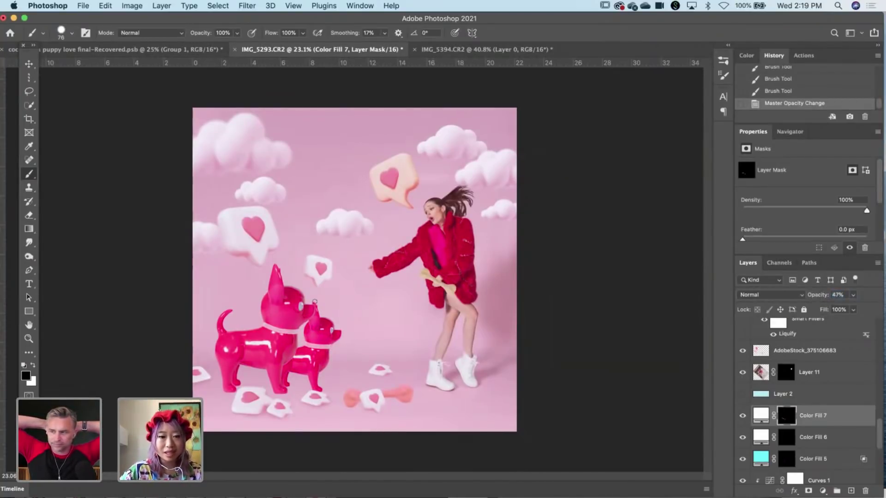
scroll(315, 305, "up", 2)
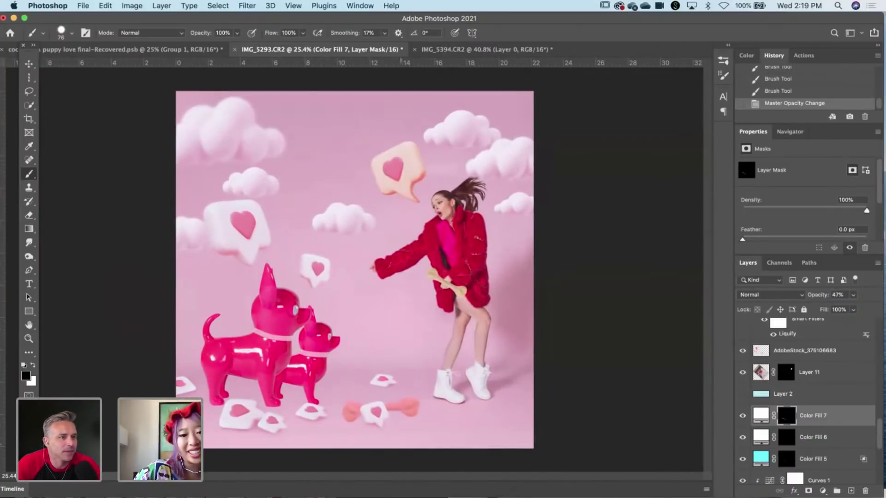
Paint black on Layer 1 copy's mask to clean the pale fringe around the larger dog's snout by the smaller dog's ear.
scroll(302, 320, "up", 8)
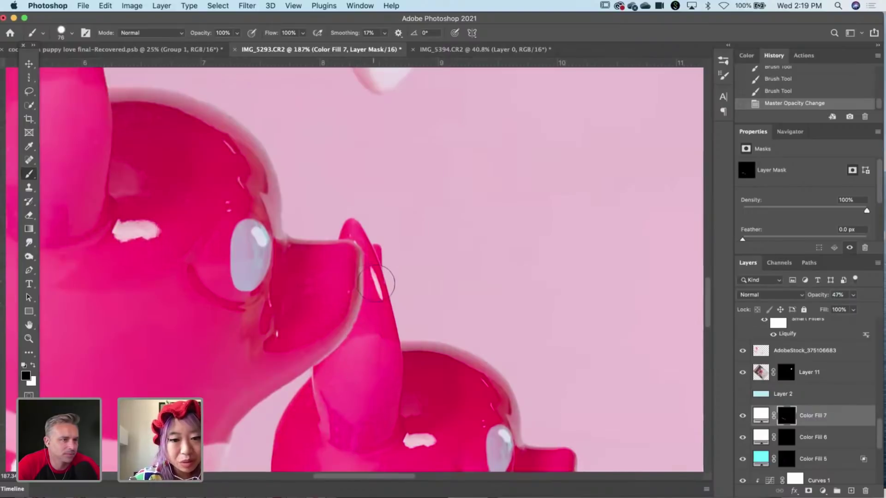
scroll(810, 383, "down", 5)
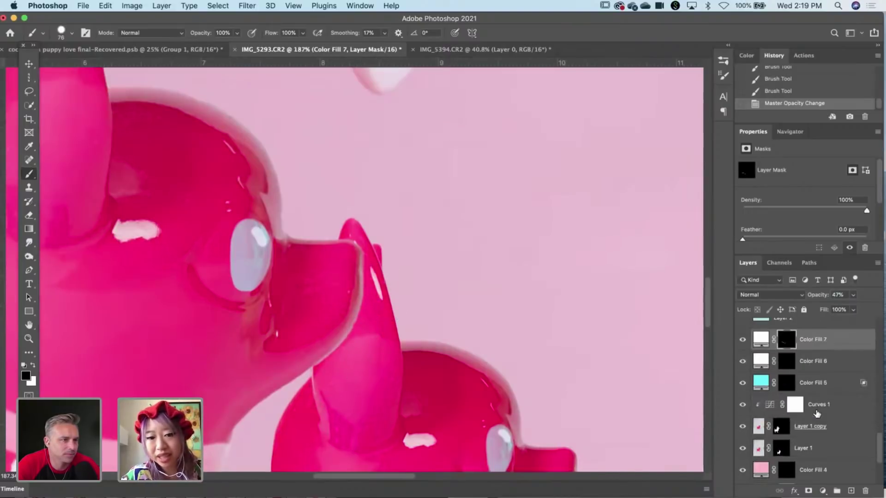
scroll(817, 414, "up", 8)
scroll(817, 412, "down", 10)
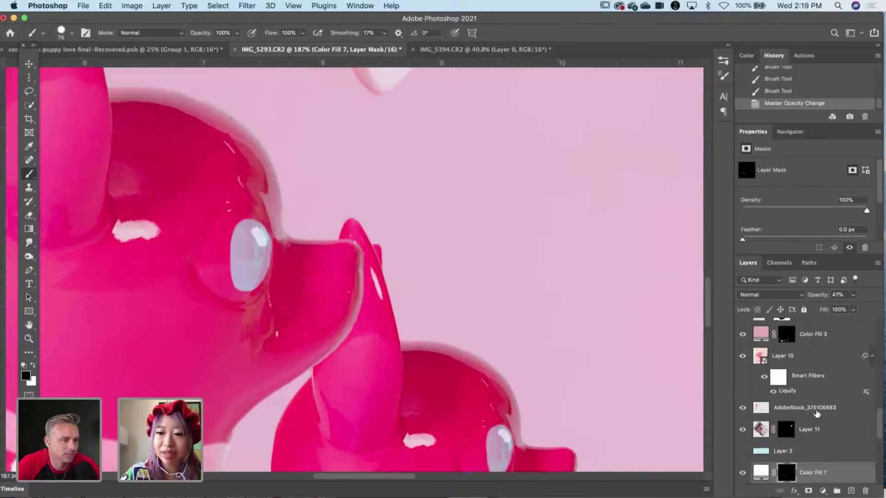
left_click(782, 373)
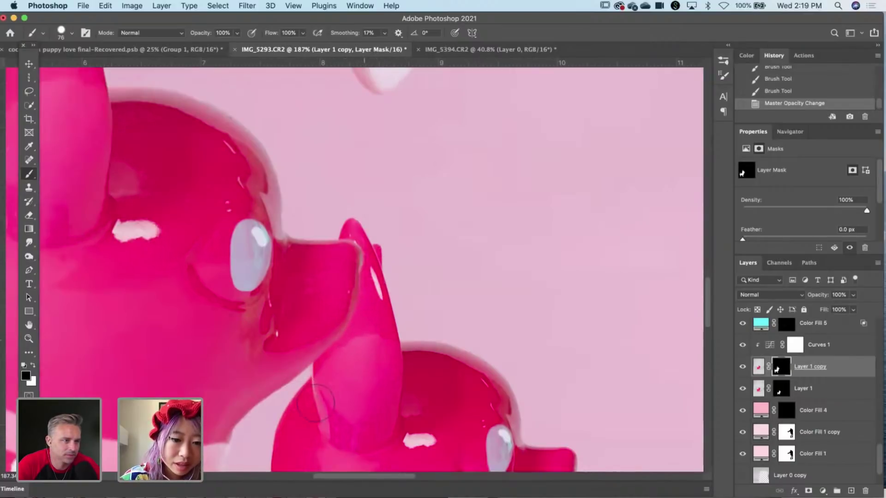
left_click(364, 342)
left_click_drag(352, 230, 270, 258)
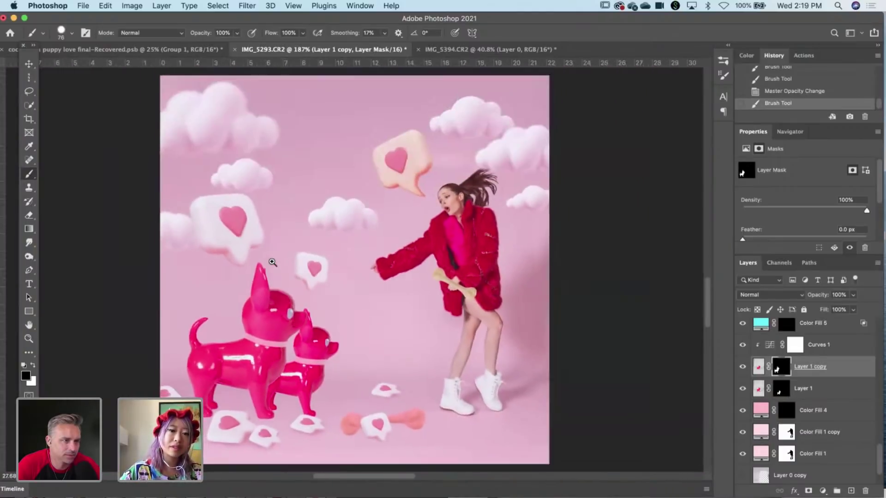
Add a light pink ffb3b3 Solid Color fill layer above Curves 1 and invert its mask to black.
left_click(826, 345)
left_click(823, 491)
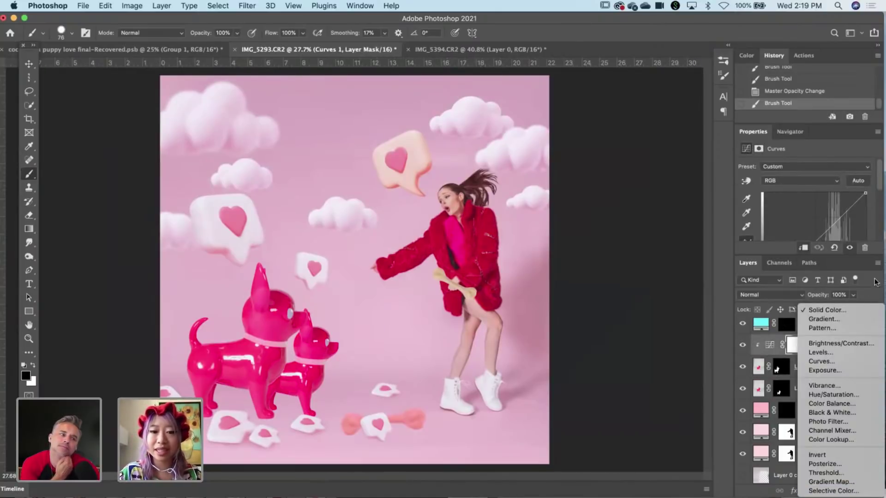
left_click(827, 310)
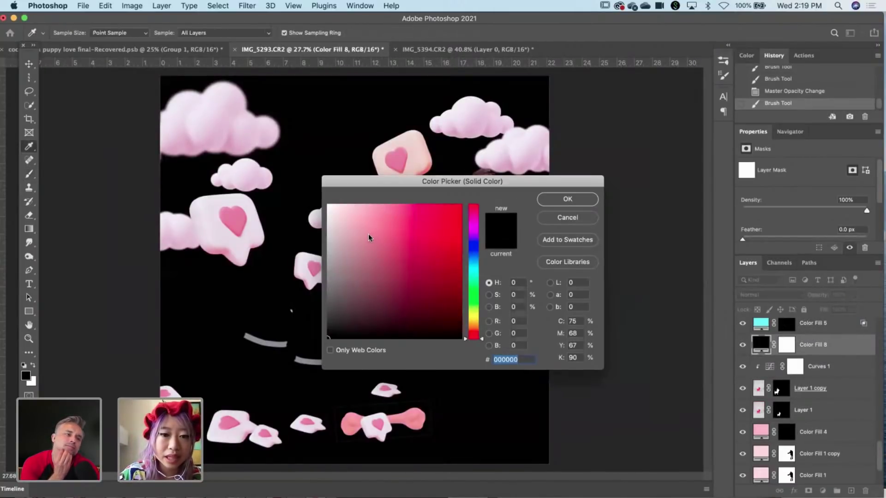
left_click(358, 204)
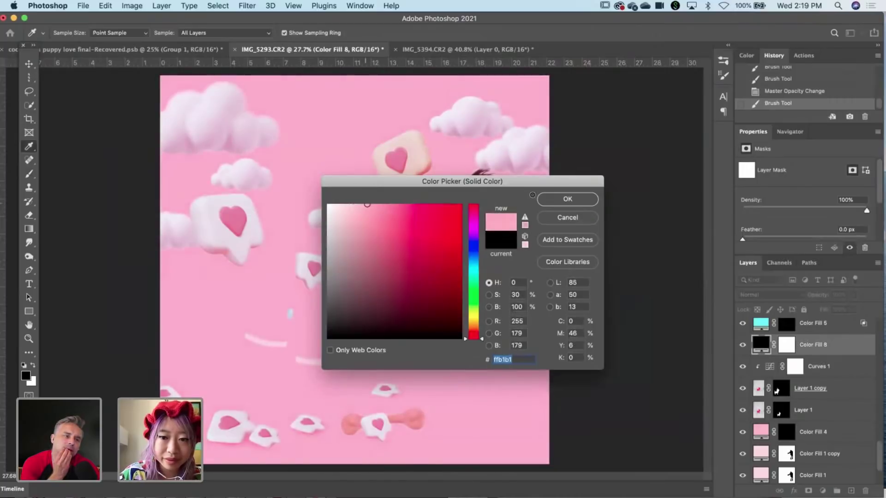
key("Return")
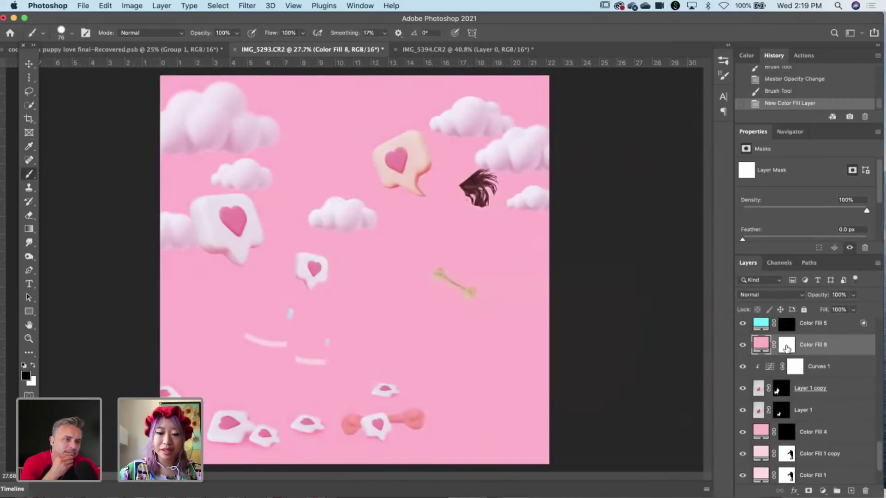
left_click(786, 347)
key("super+i")
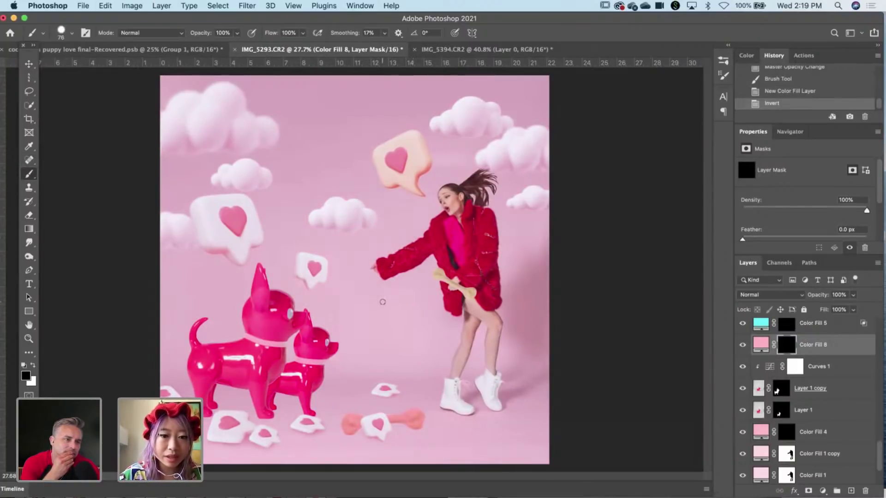
Change the Color Fill 8 layer's color to white ffffff.
double_click(761, 345)
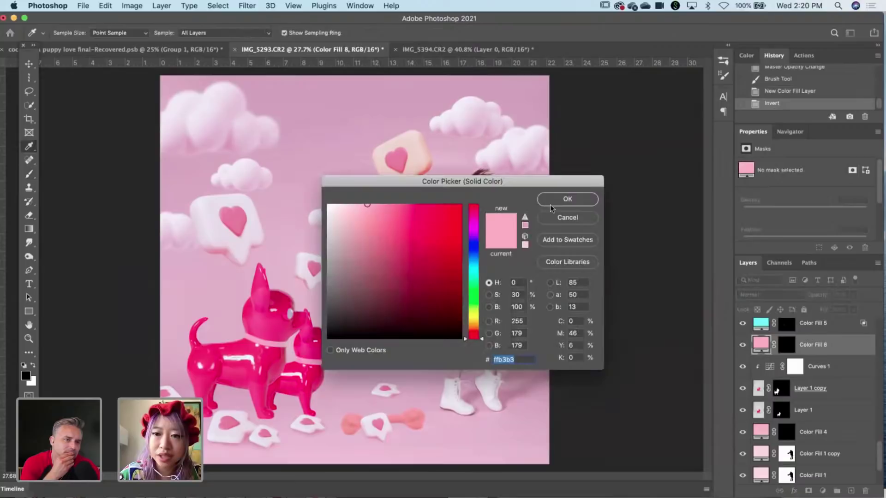
left_click(328, 205)
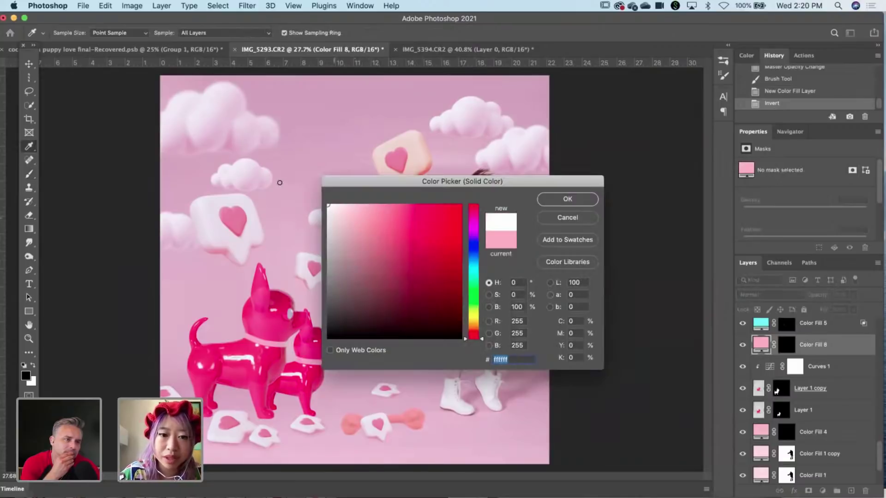
left_click(557, 199)
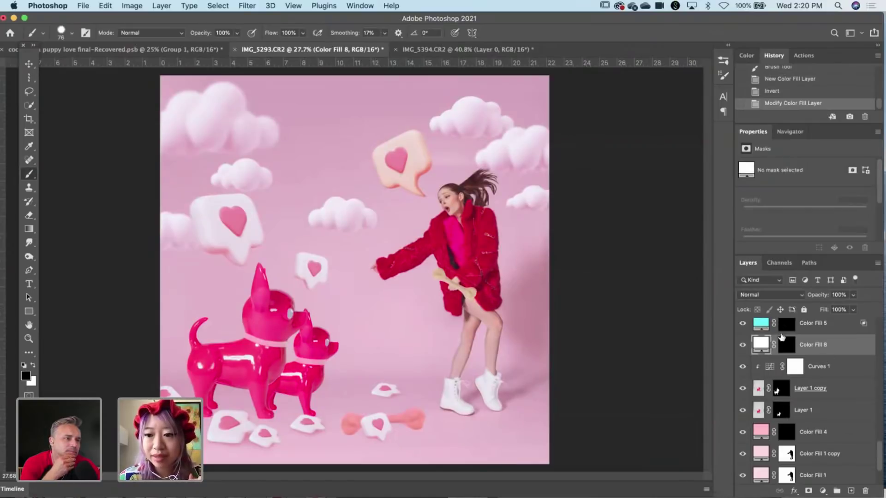
Target Color Fill 8's mask and set up a 19 px Hard Round Pressure Size brush.
left_click(787, 344)
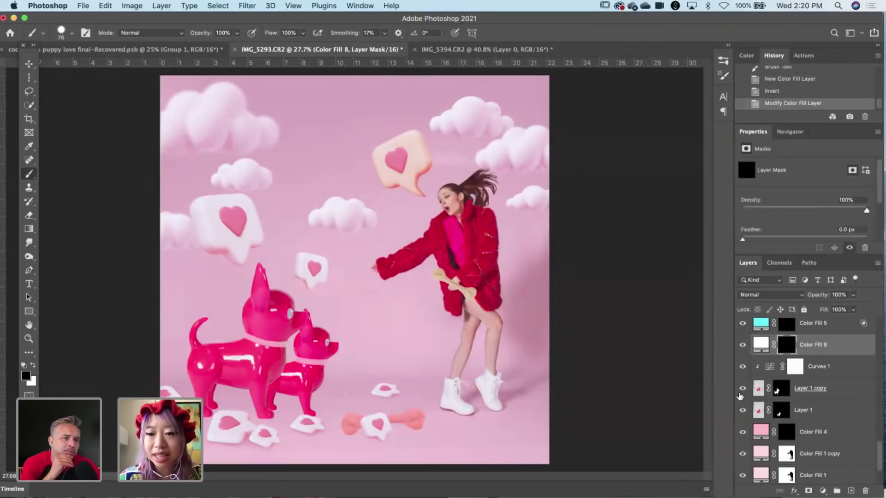
right_click(237, 316)
left_click_drag(313, 328, 298, 325)
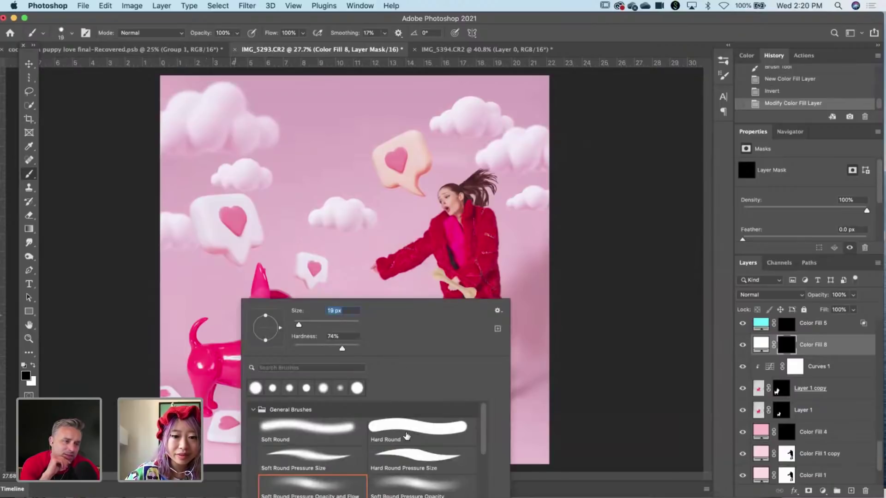
left_click(404, 459)
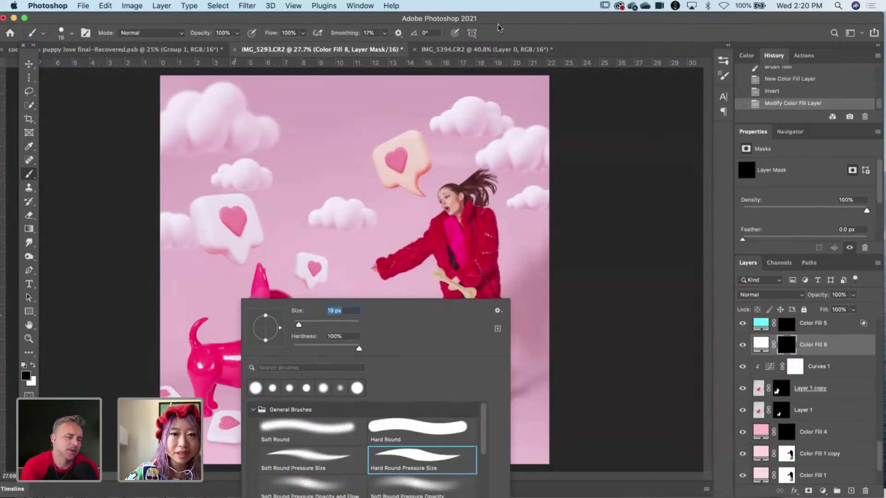
left_click(704, 28)
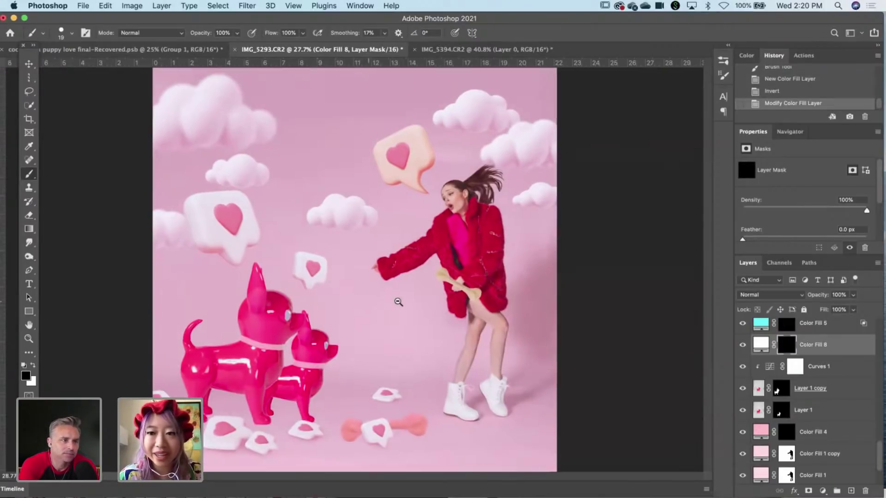
Try painting a white leash from the model's outstretched hand to the larger dog's collar with the 19 px brush and undo it.
left_click_drag(370, 299, 399, 303)
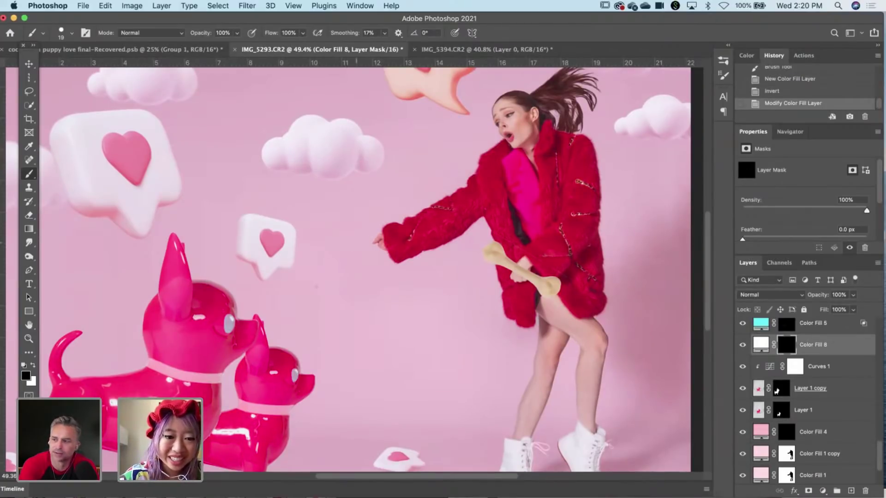
left_click(324, 300)
key("x")
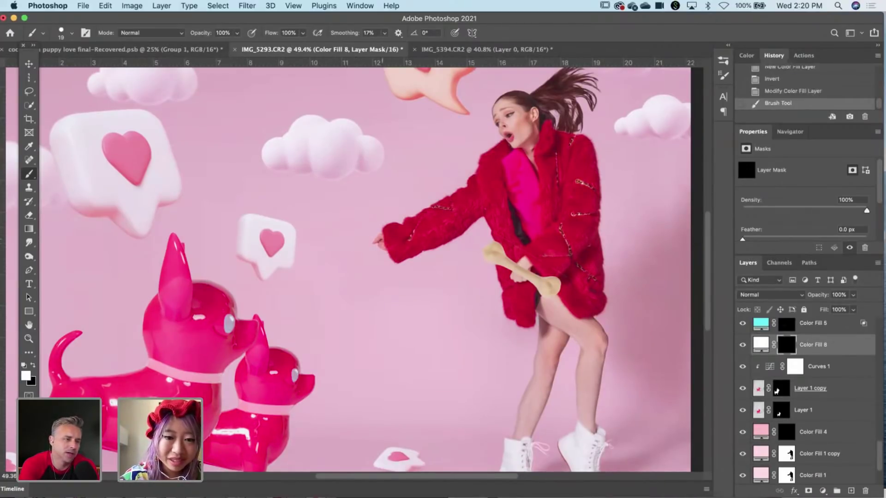
mouse_move(374, 241)
left_mouse_down()
mouse_move(349, 279)
mouse_move(218, 379)
left_mouse_up()
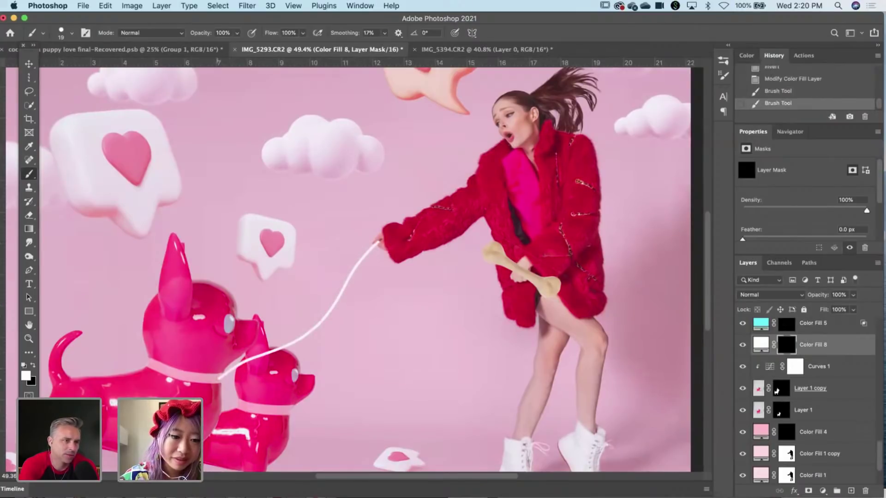
key("super+z")
Reduce the brush to 7 px and paint a thin curved white leash from the model's hand to the larger dog's collar, redoing the first stroke.
right_click(379, 302)
left_click_drag(443, 327, 439, 326)
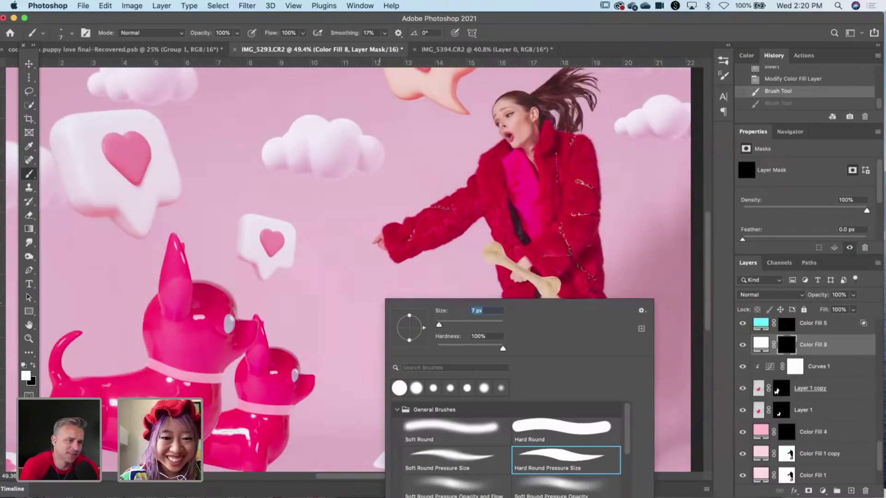
key("Return")
mouse_move(376, 242)
left_mouse_down()
mouse_move(287, 353)
mouse_move(211, 372)
left_mouse_up()
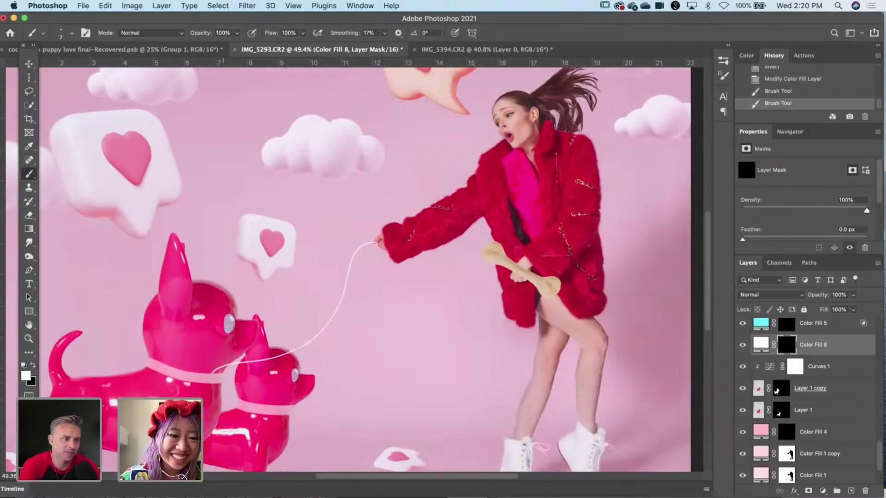
key("super+z")
mouse_move(378, 242)
left_mouse_down()
mouse_move(281, 367)
mouse_move(223, 376)
left_mouse_up()
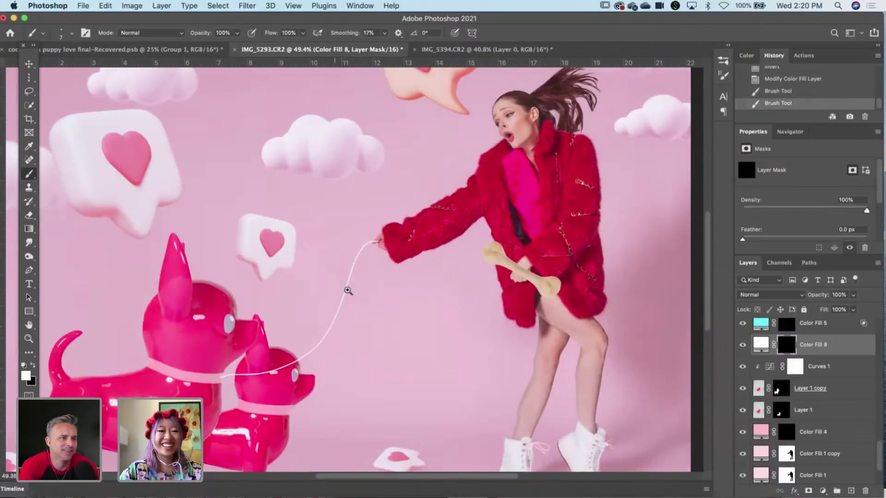
Mask out the leash end overlapping the larger dog's collar by painting black on Color Fill 8's mask.
scroll(349, 290, "down", 3)
scroll(253, 341, "up", 6)
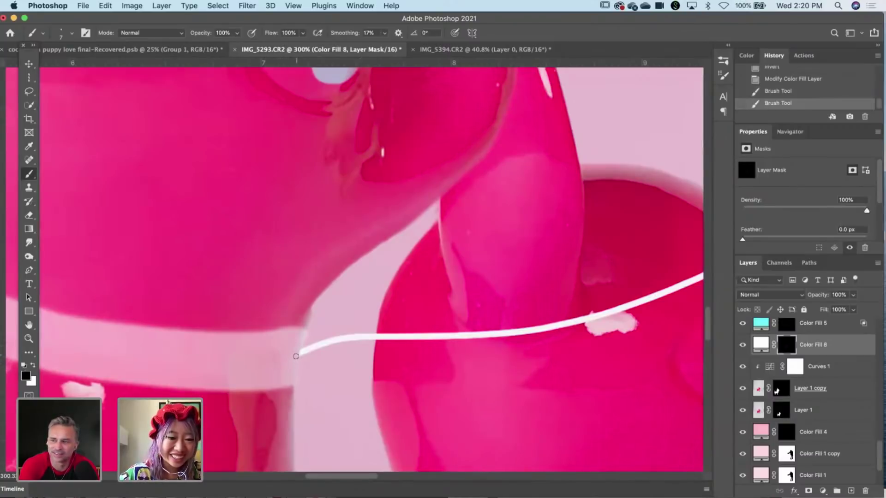
left_click(296, 357)
scroll(283, 235, "down", 8)
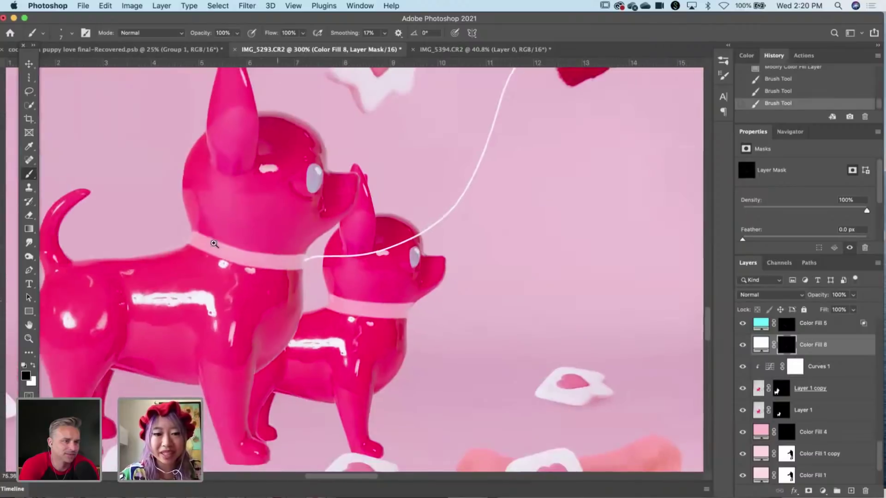
scroll(349, 366, "up", 7)
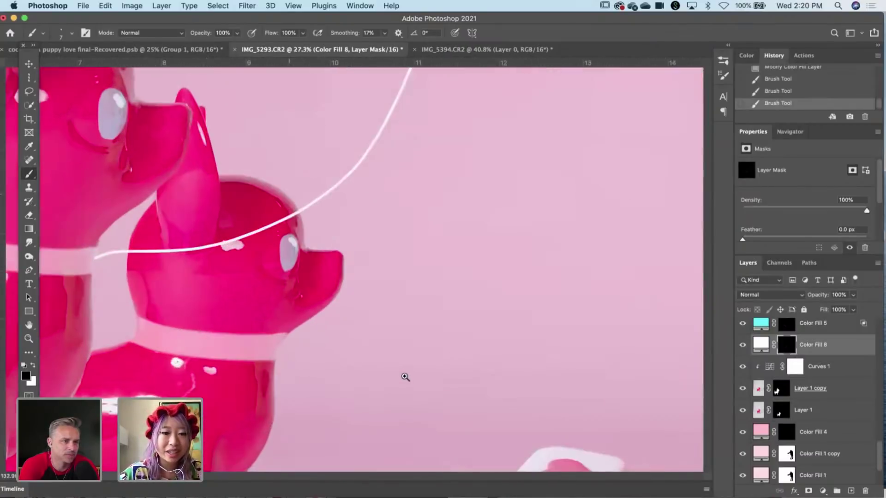
scroll(234, 356, "down", 3)
scroll(275, 345, "down", 2)
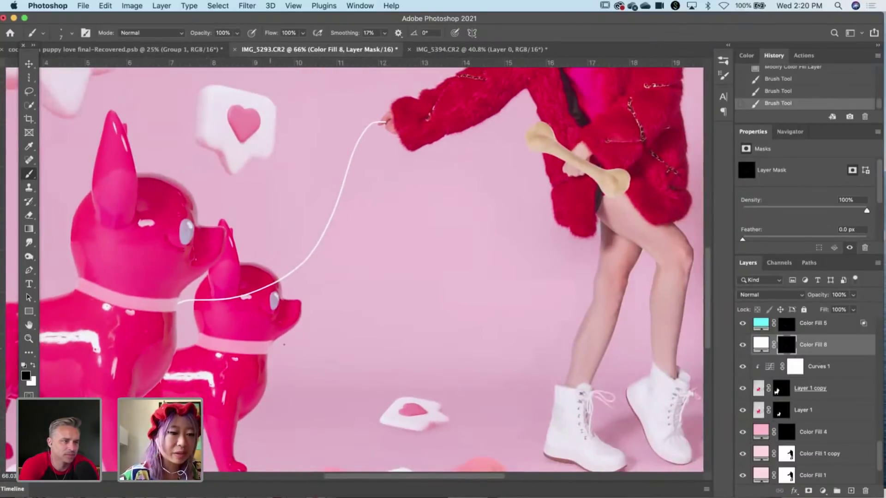
Try several white leash curves between the model's hand and the smaller dog's collar, undoing each stroke.
key("x")
left_click_drag(276, 344, 368, 150)
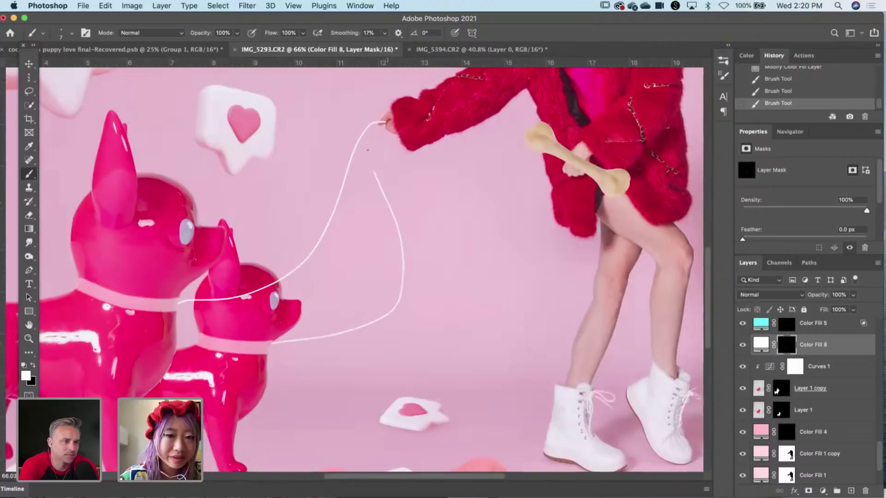
key("super+z")
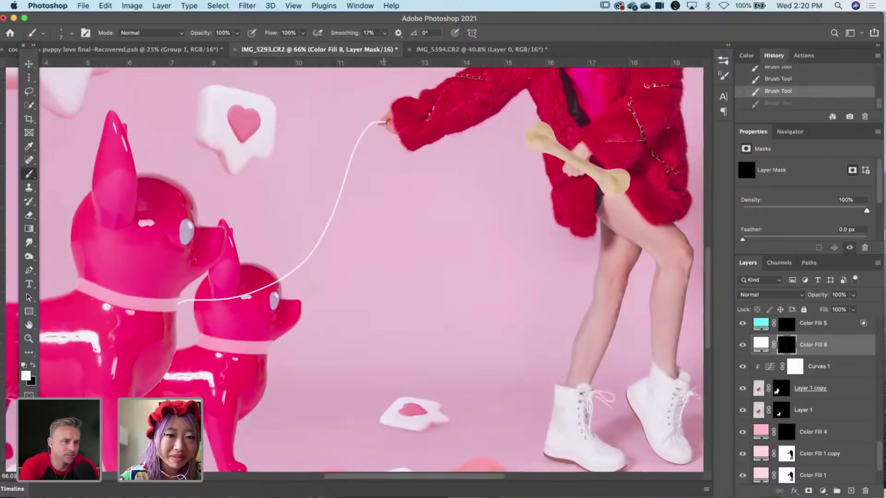
mouse_move(384, 122)
left_mouse_down()
mouse_move(343, 296)
mouse_move(280, 341)
left_mouse_up()
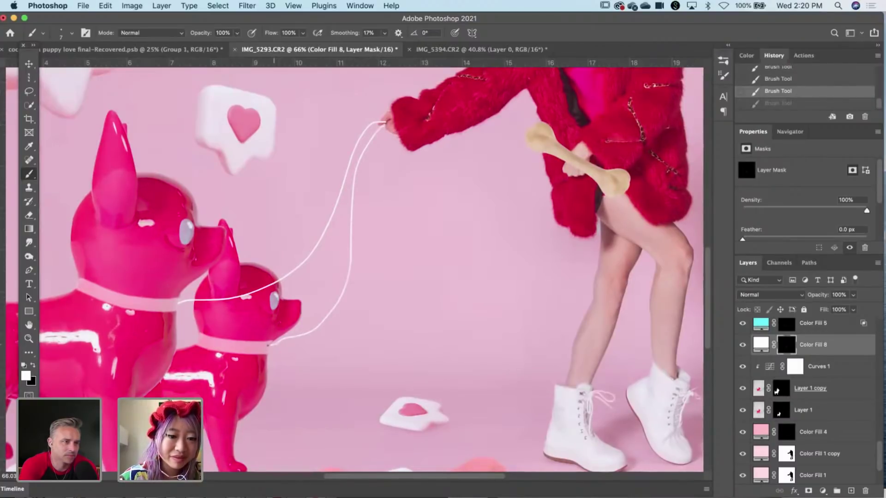
key("super+z")
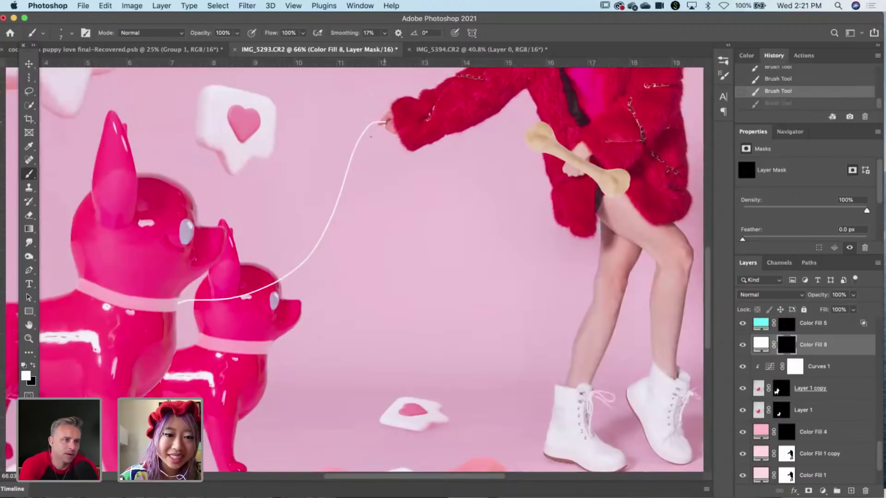
mouse_move(384, 123)
left_mouse_down()
mouse_move(361, 247)
mouse_move(336, 303)
mouse_move(274, 340)
left_mouse_up()
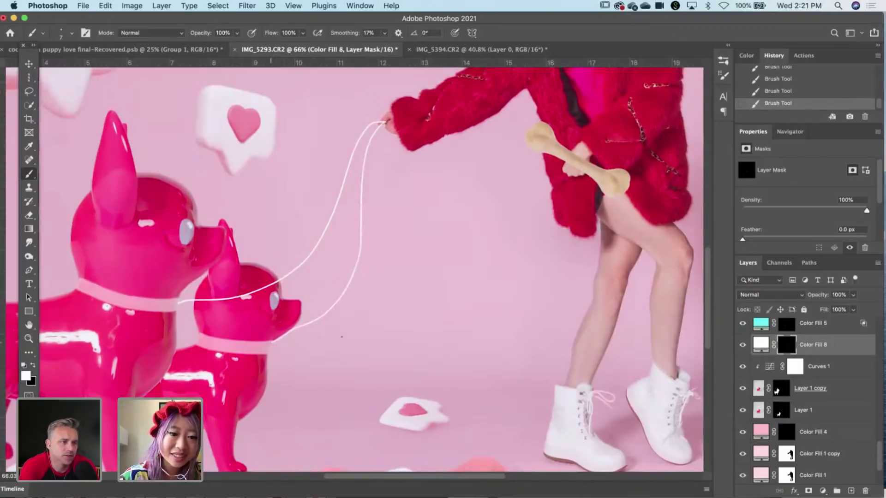
key("super+z")
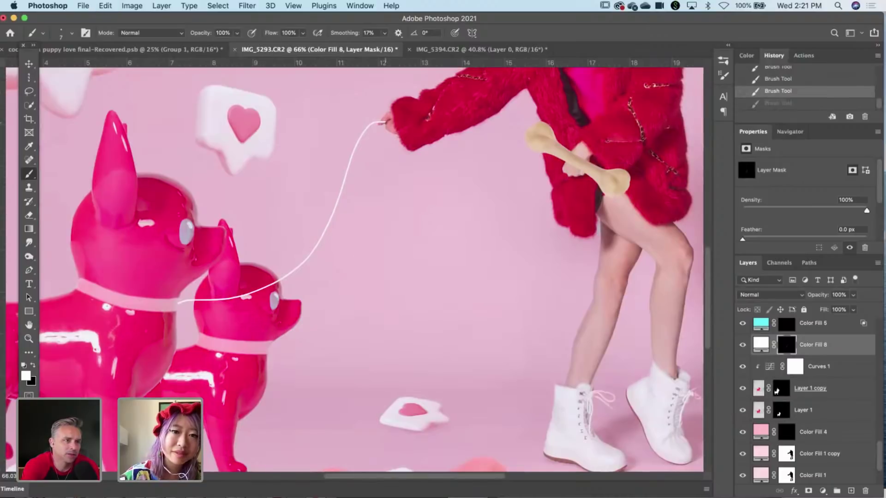
mouse_move(384, 123)
left_mouse_down()
mouse_move(353, 305)
mouse_move(267, 349)
left_mouse_up()
key("super+z")
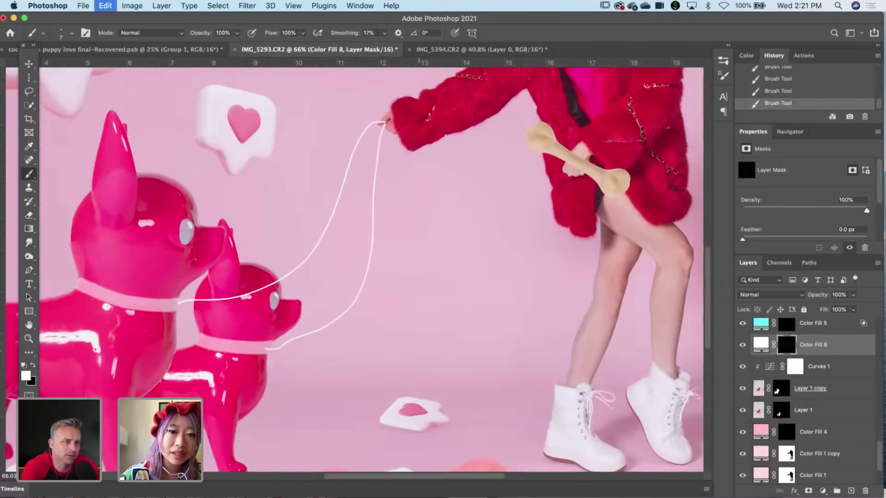
Paint a thin white leash from the model's hand, sagging in a low curve and ending at the smaller dog's collar.
mouse_move(393, 259)
left_mouse_down()
mouse_move(358, 351)
mouse_move(299, 362)
mouse_move(264, 352)
left_mouse_up()
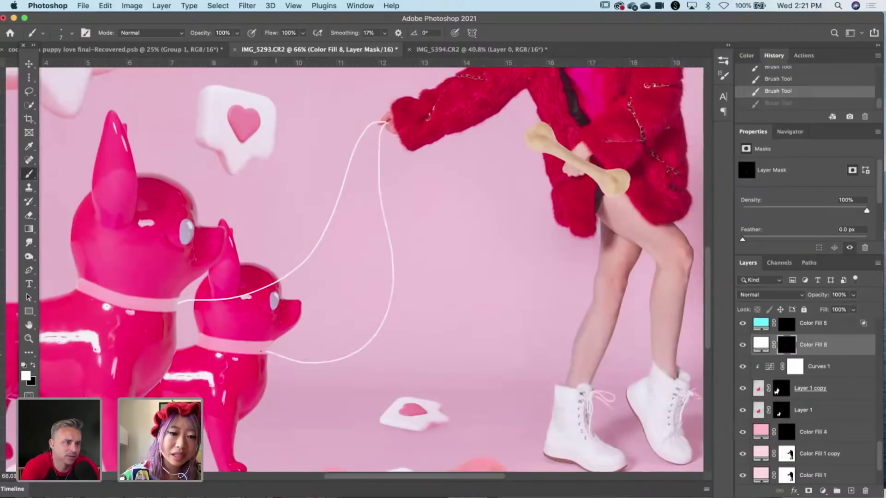
key("super+z")
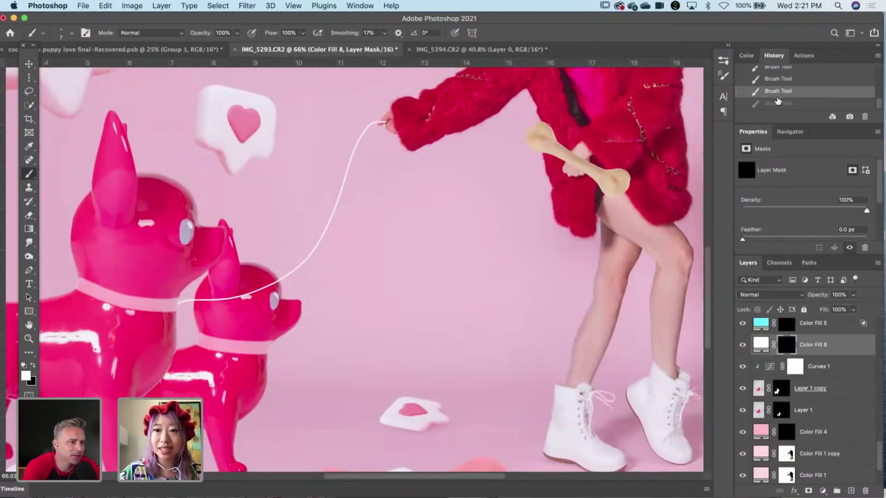
key("super+shift+z")
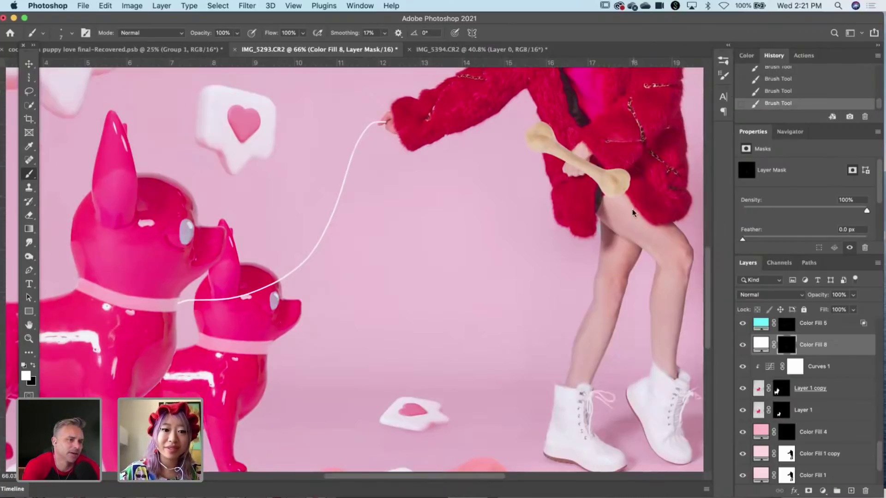
Mask out the leash end overlapping the smaller dog's collar by painting black on Color Fill 8's mask.
key("super+0")
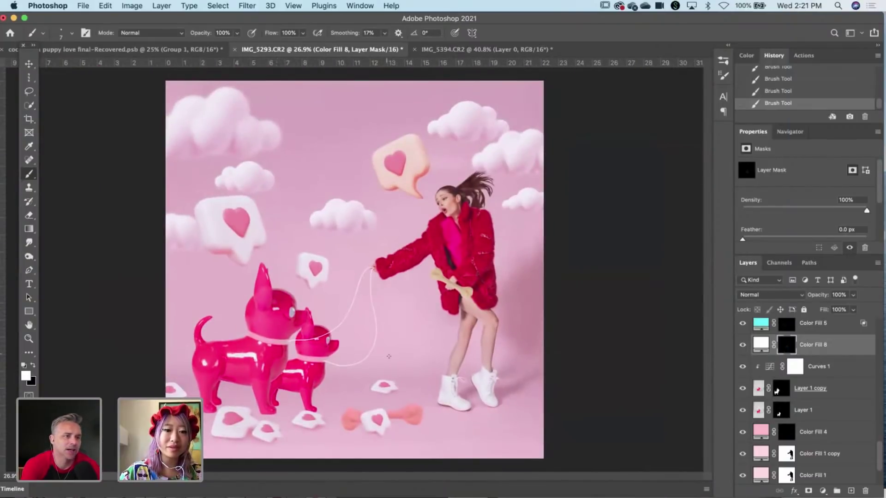
key("x")
scroll(358, 369, "up", 10)
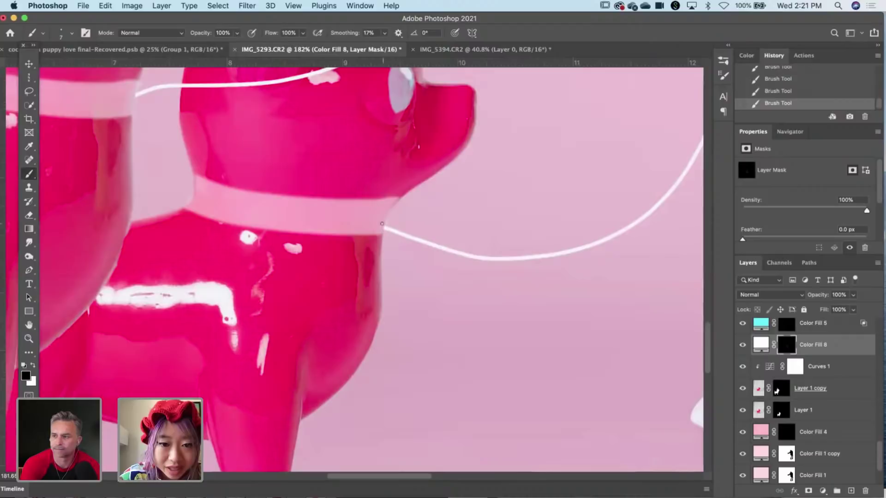
scroll(330, 272, "down", 10)
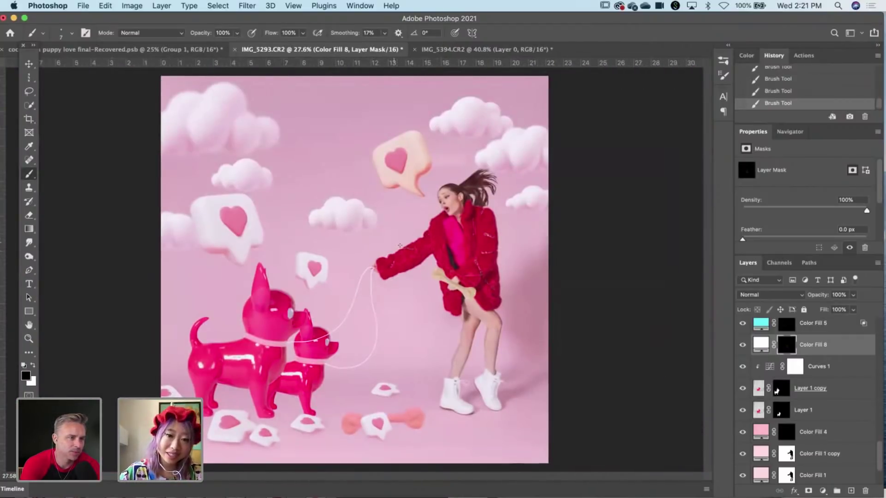
Join the two leash ends between the model's fingers with white and trim the excess tip with black on the mask.
scroll(378, 265, "up", 10)
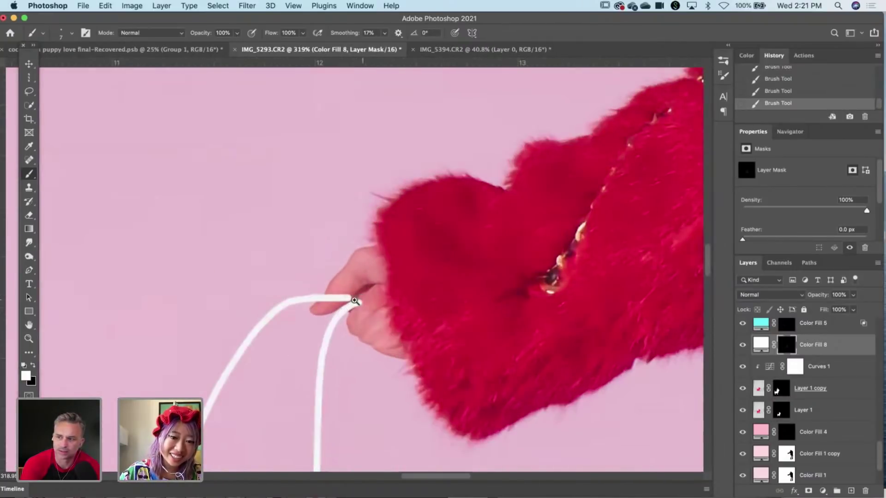
scroll(365, 302, "up", 3)
key("x")
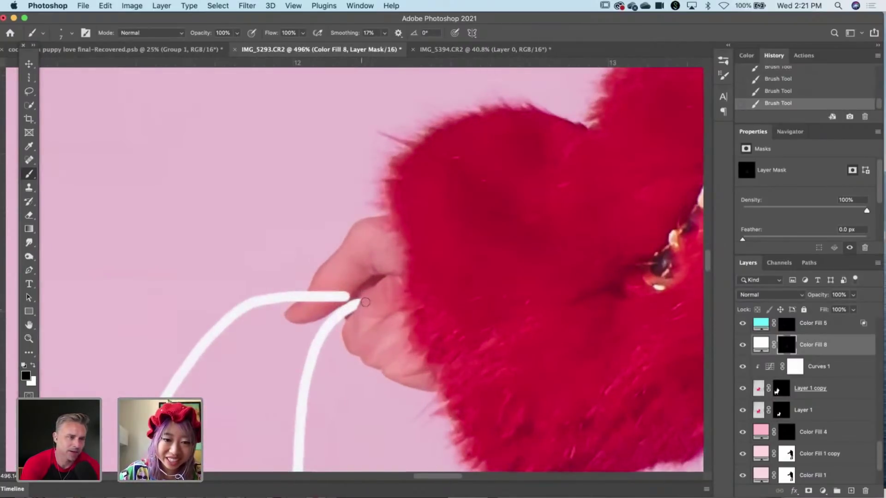
key("super+z")
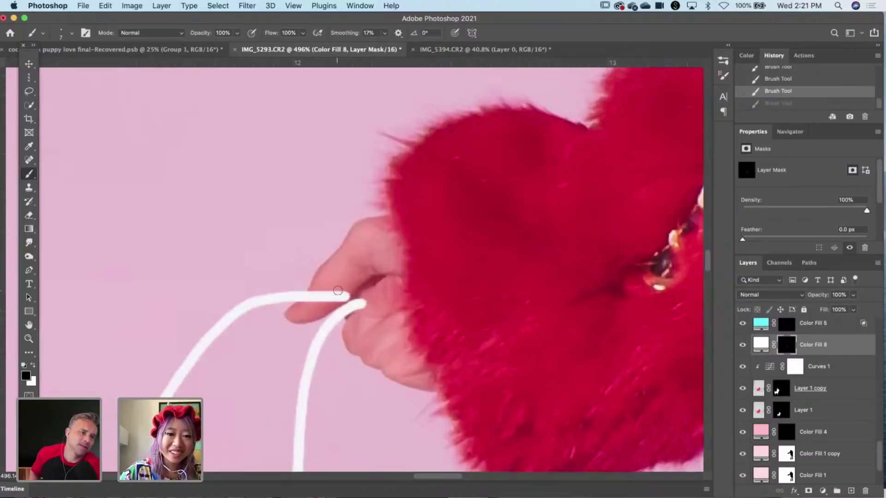
key("x")
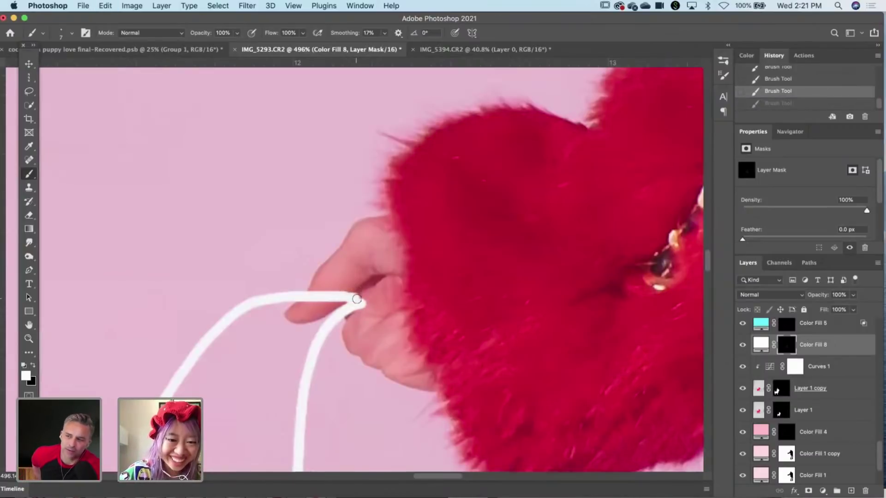
left_click_drag(357, 299, 364, 305)
key("x")
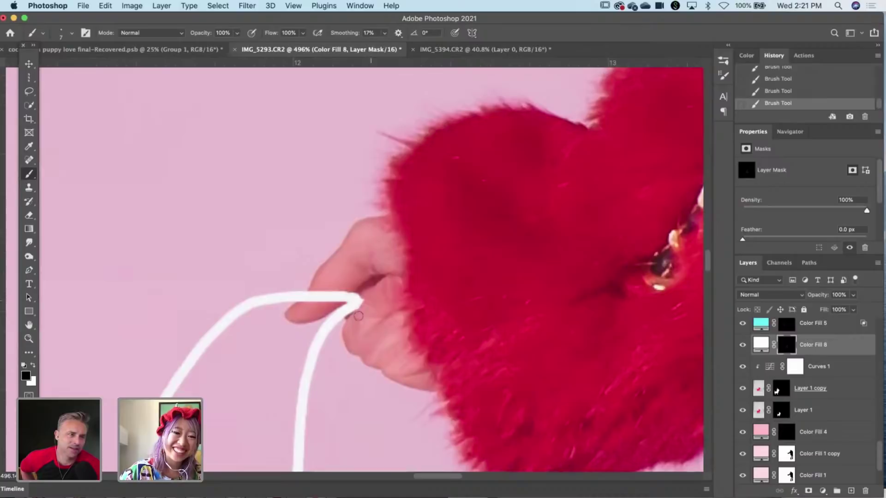
Paint a narrow white loop of leash over the model's index finger, starting from where the two leashes meet.
left_click(224, 269, "alt")
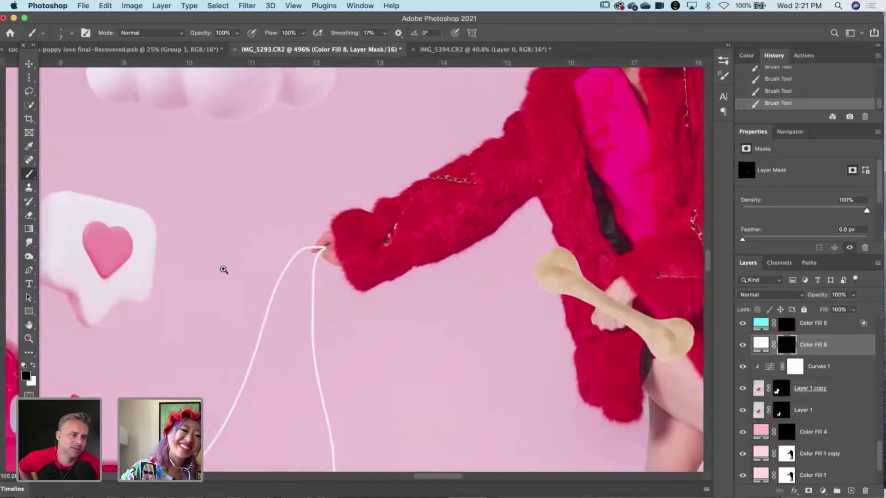
mouse_move(214, 283)
left_mouse_down()
mouse_move(287, 287)
mouse_move(319, 239)
mouse_move(356, 294)
mouse_move(358, 315)
left_mouse_up()
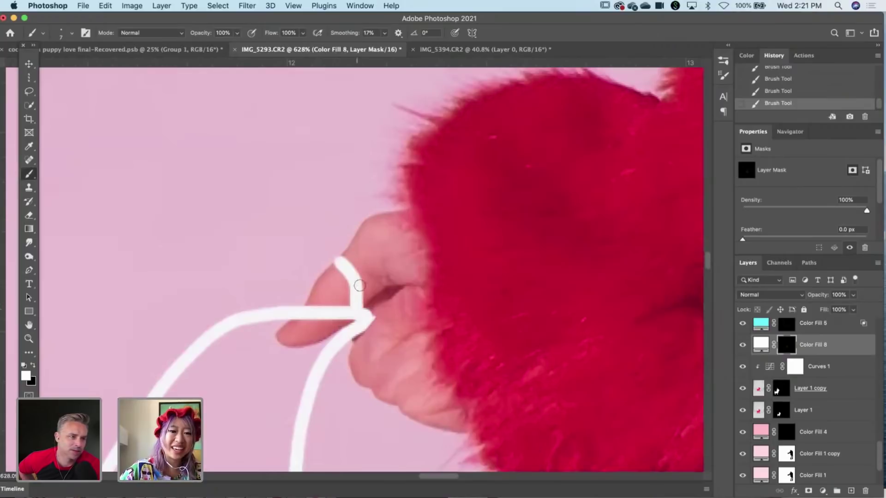
mouse_move(344, 261)
left_mouse_down()
mouse_move(366, 257)
mouse_move(376, 295)
left_mouse_up()
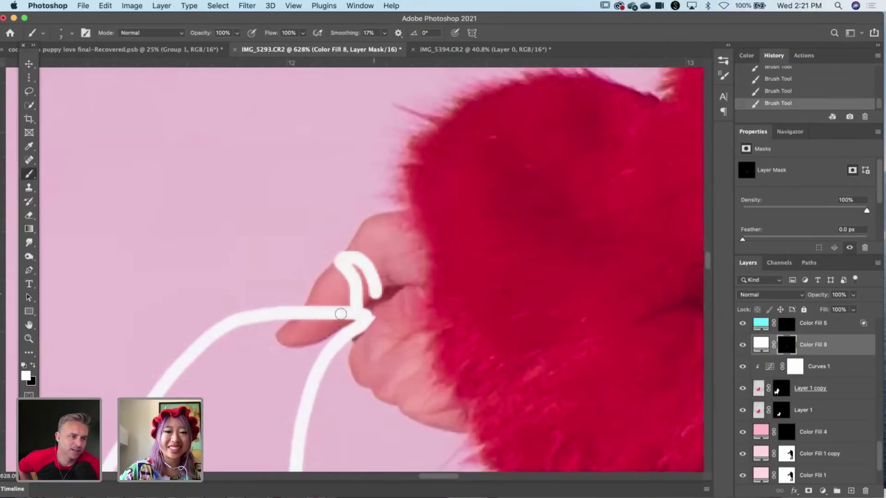
left_click_drag(349, 266, 217, 276)
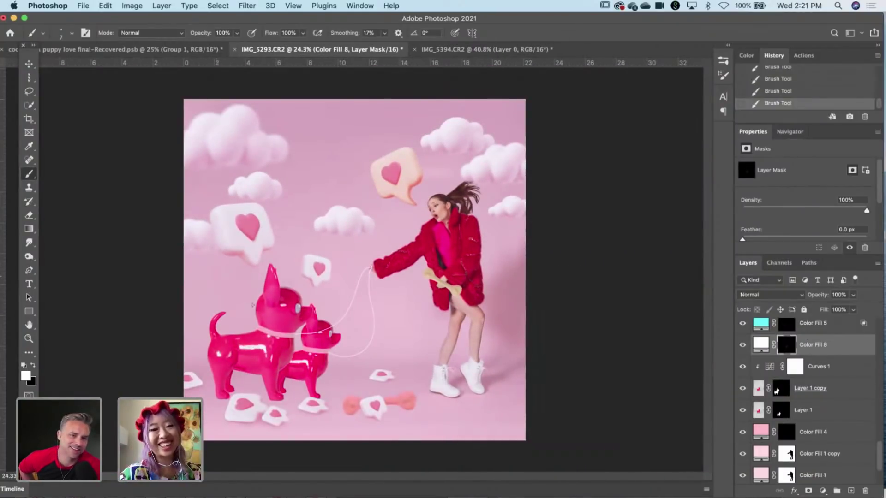
Add another white leash wrap around the model's finger, curving it back to the point where the leashes join.
left_click_drag(393, 285, 462, 323)
left_click_drag(319, 181, 392, 184)
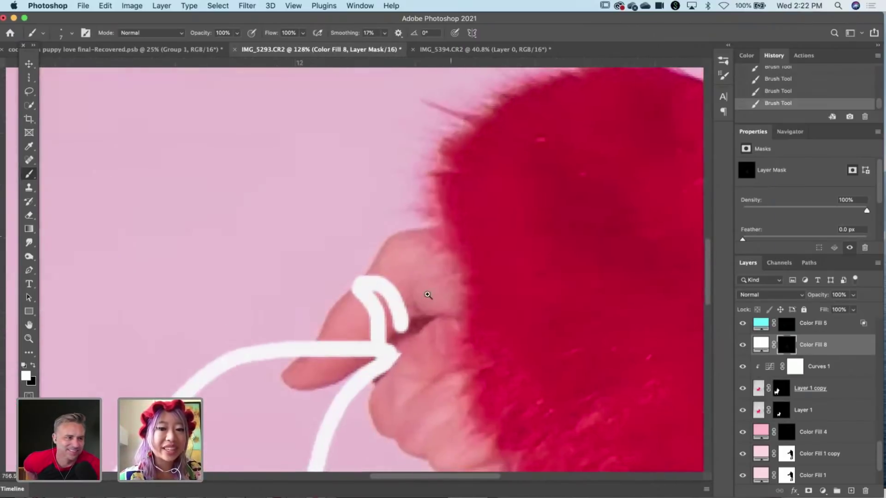
scroll(396, 235, "down", 3)
scroll(396, 235, "right", 1)
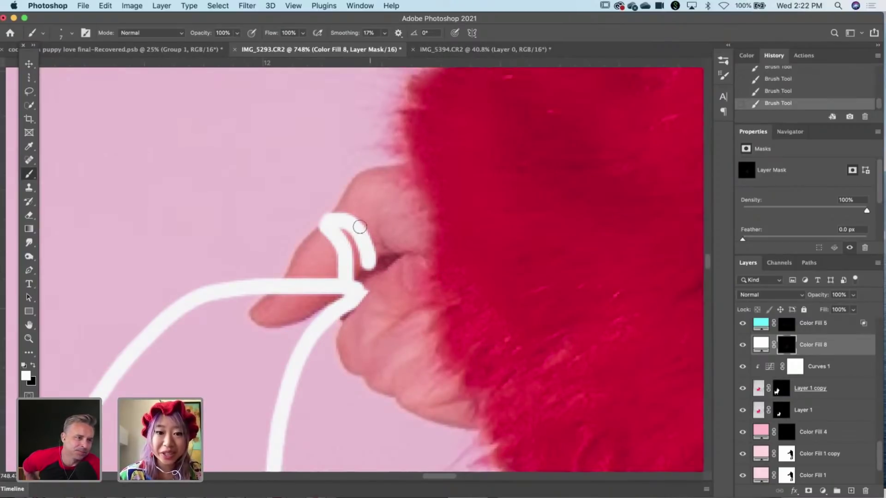
mouse_move(340, 221)
left_mouse_down()
mouse_move(390, 237)
mouse_move(382, 266)
mouse_move(362, 284)
mouse_move(375, 265)
mouse_move(368, 278)
left_mouse_up()
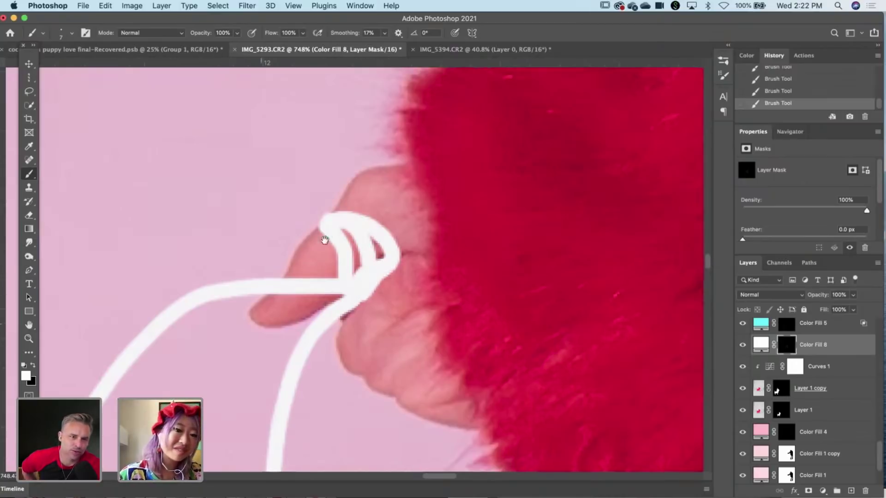
left_click_drag(307, 249, 199, 274)
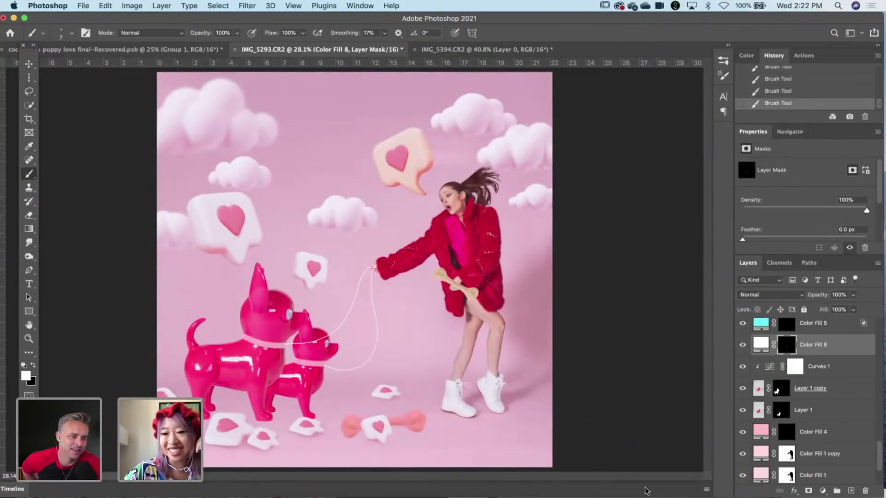
Change the background's Color Fill 1 layer to a deeper pink, febbbb.
scroll(769, 411, "up", 10)
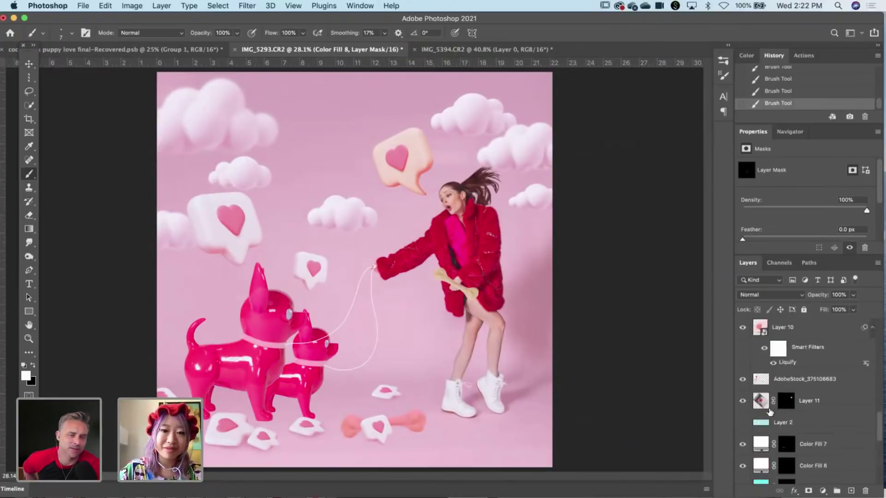
scroll(769, 411, "up", 3)
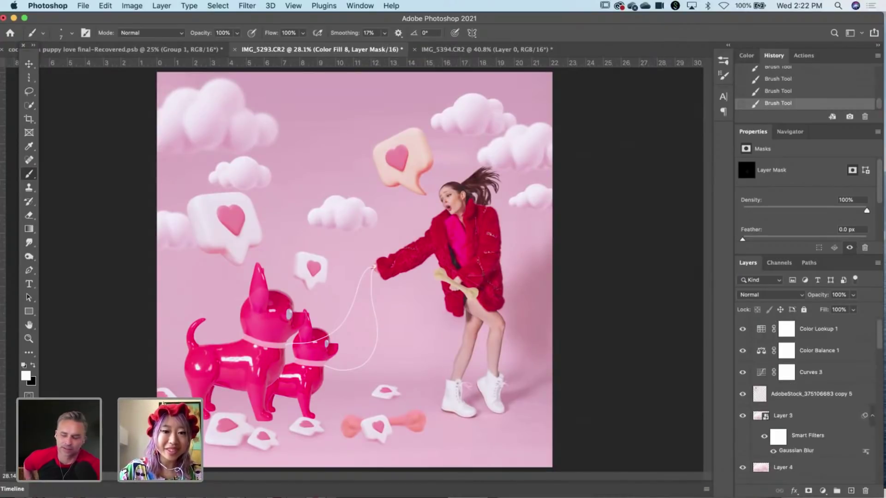
scroll(843, 431, "down", 10)
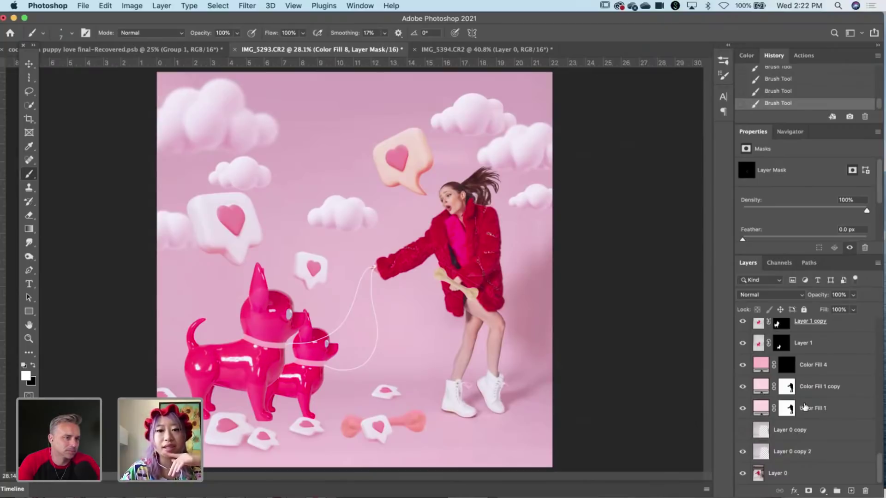
scroll(806, 407, "up", 10)
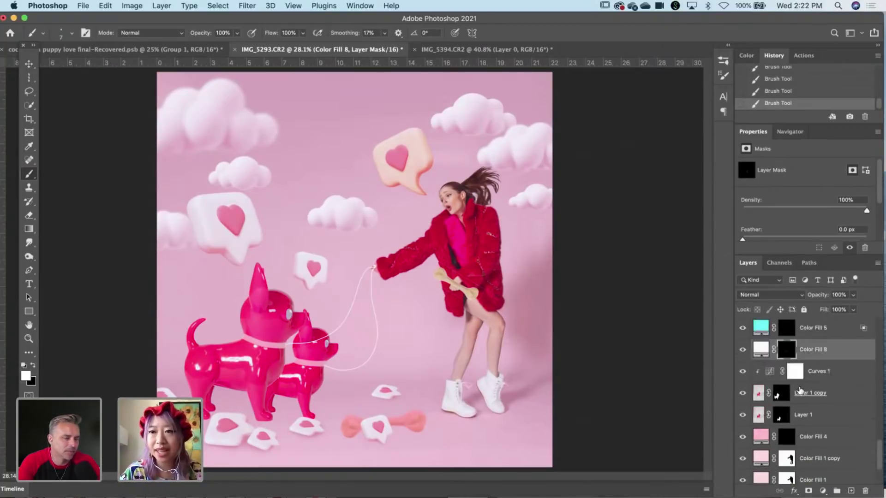
scroll(800, 391, "down", 10)
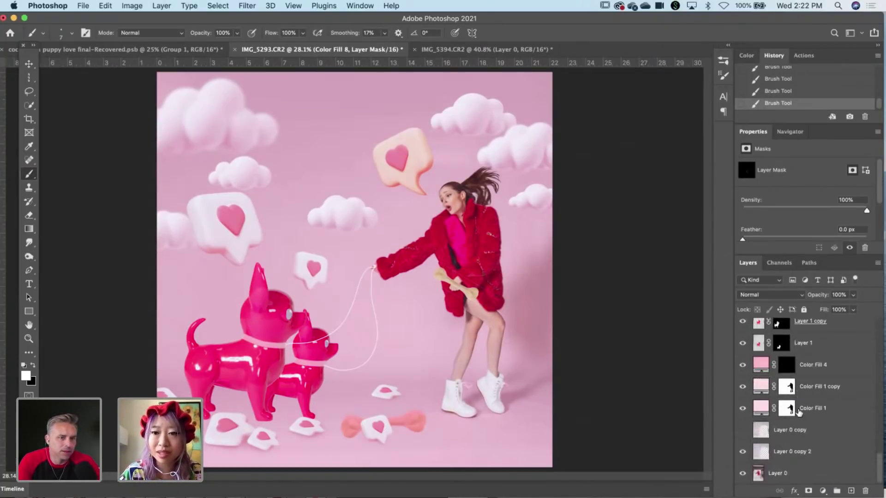
double_click(761, 410)
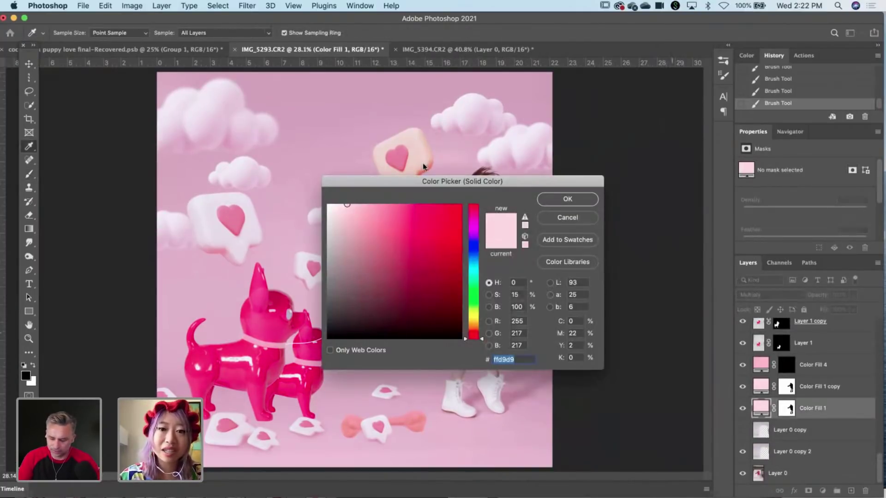
left_click_drag(408, 179, 527, 64)
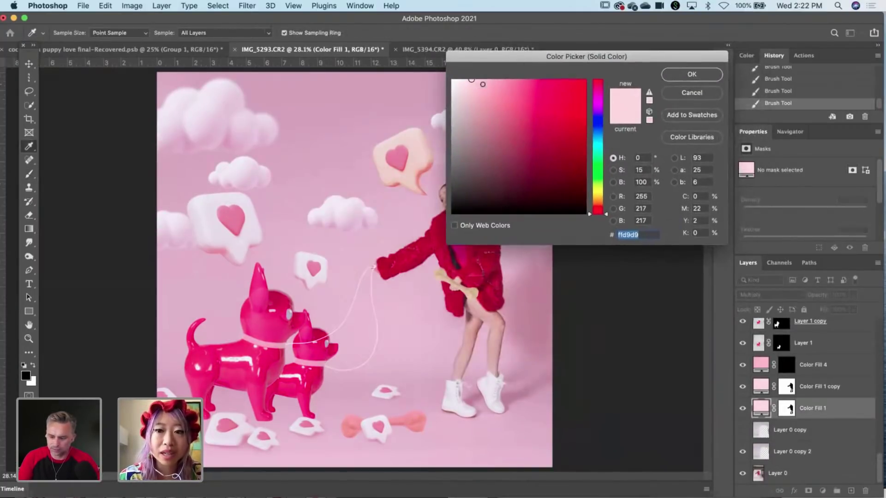
left_click_drag(483, 84, 568, 77)
left_click(533, 78)
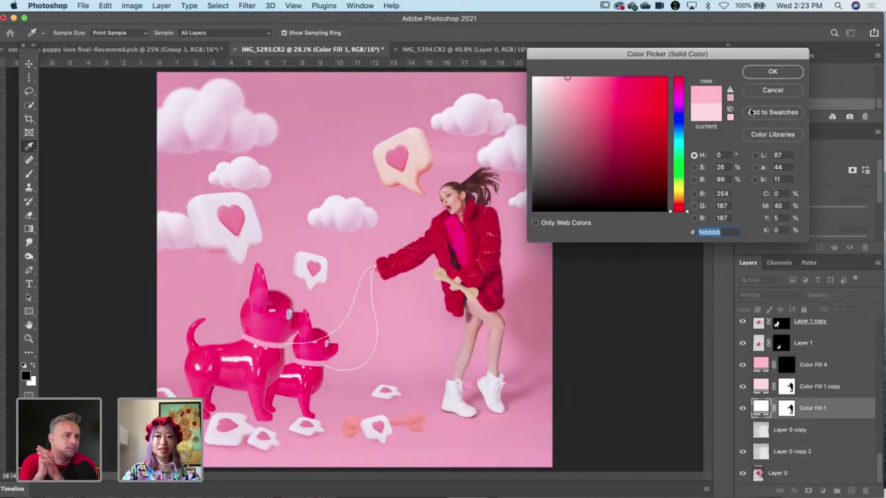
left_click(769, 71)
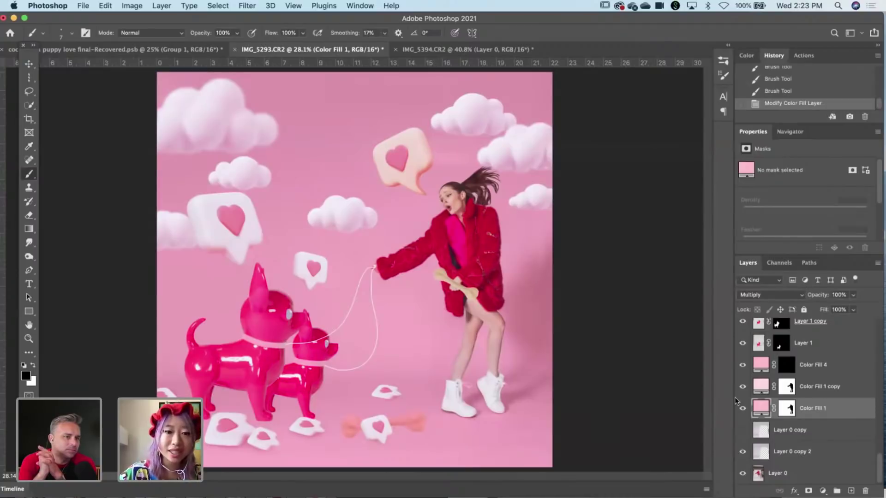
Change the Color Fill 1 copy layer to a deeper pink, fbb3b3.
scroll(761, 416, "up", 5)
scroll(761, 422, "down", 3)
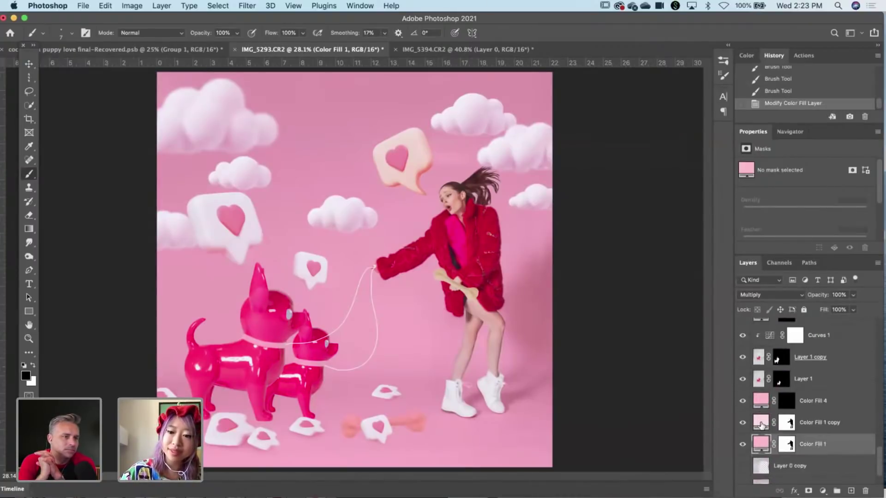
double_click(761, 423)
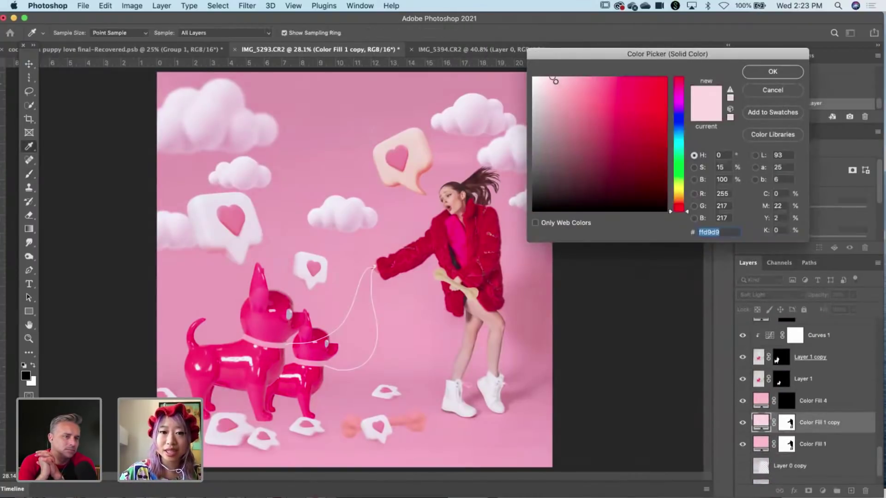
mouse_move(554, 81)
left_mouse_down()
mouse_move(578, 76)
mouse_move(538, 69)
mouse_move(548, 68)
left_mouse_up()
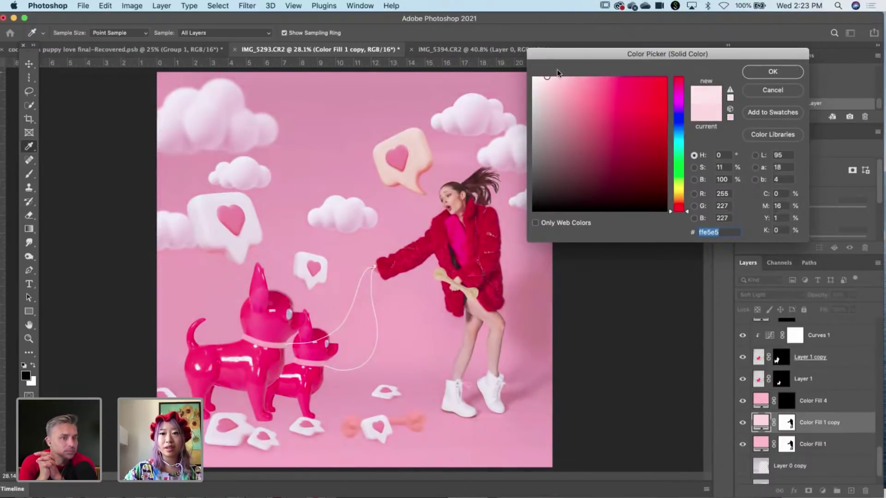
left_click(567, 78)
left_click_drag(567, 78, 572, 79)
left_click(751, 71)
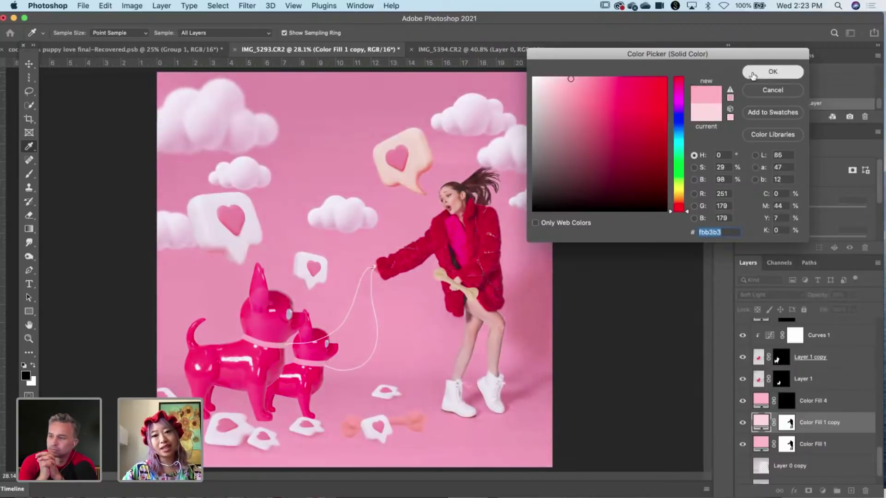
key("b")
Adjust the Curves 3 adjustment layer by adding one curve point in the midtones and another in the shadows.
scroll(791, 414, "up", 5)
scroll(798, 424, "up", 5)
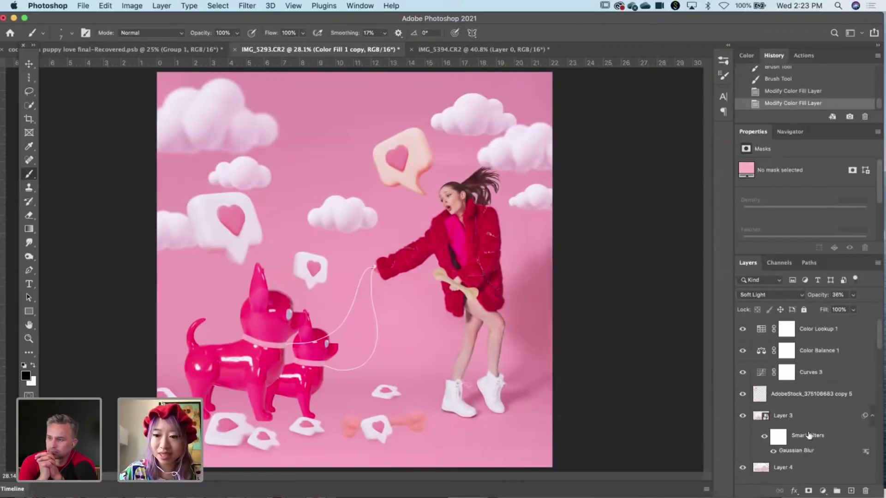
left_click(847, 353)
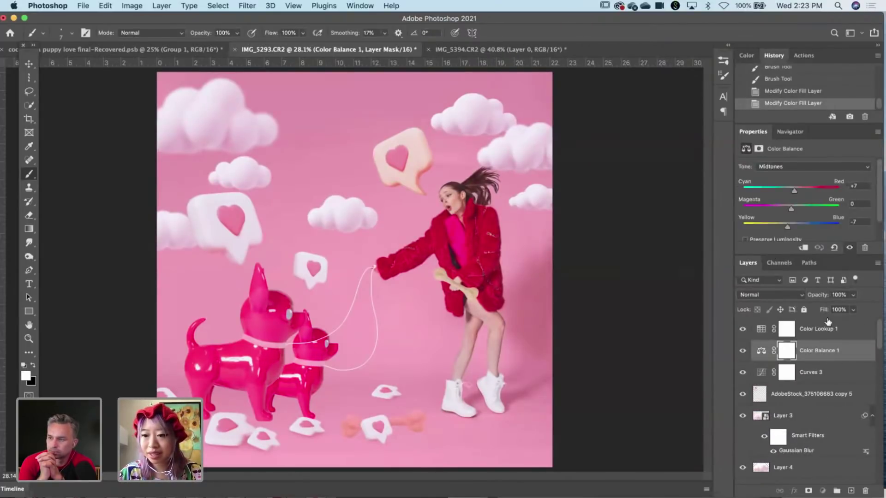
key("alt+bracketleft")
scroll(808, 206, "down", 3)
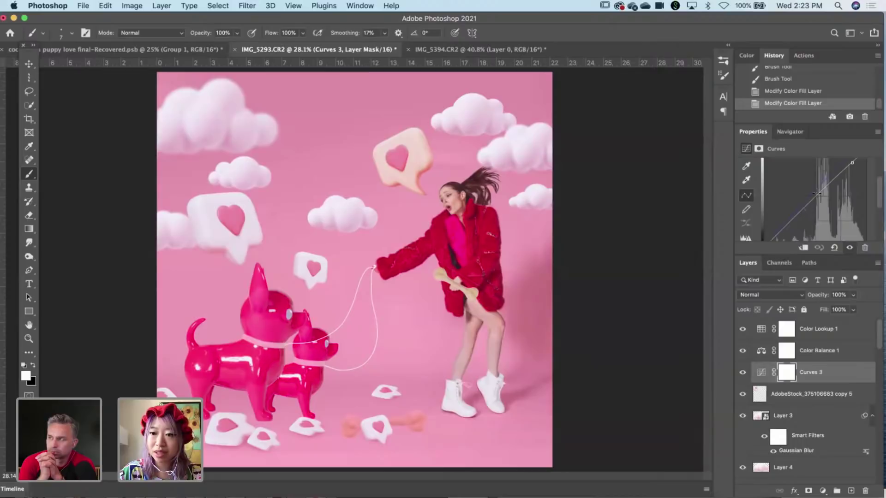
left_click(812, 198)
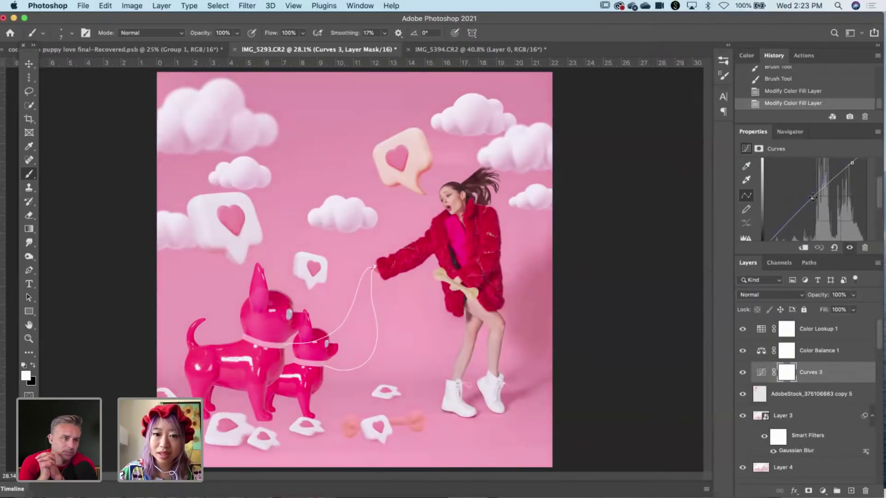
left_click(786, 220)
left_click_drag(787, 220, 788, 221)
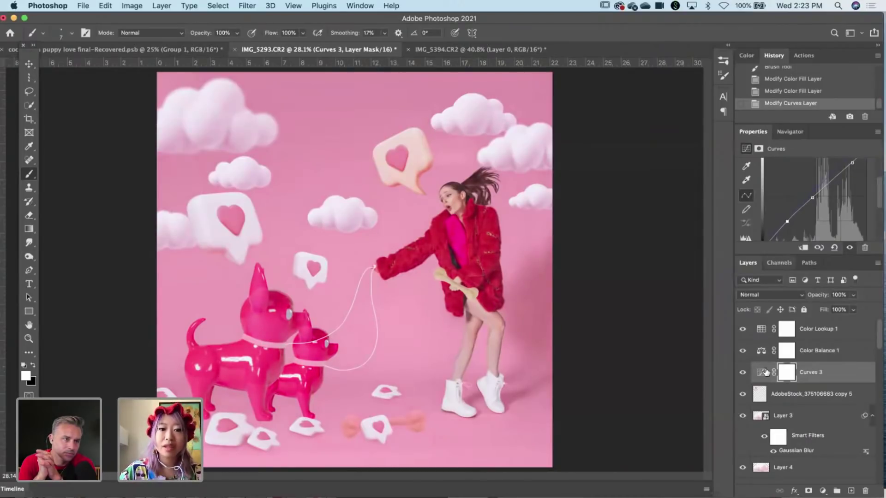
Add a Selective Color adjustment layer above Curves 3, and try Cyan at -100% for the Reds before undoing that change.
left_click(824, 492)
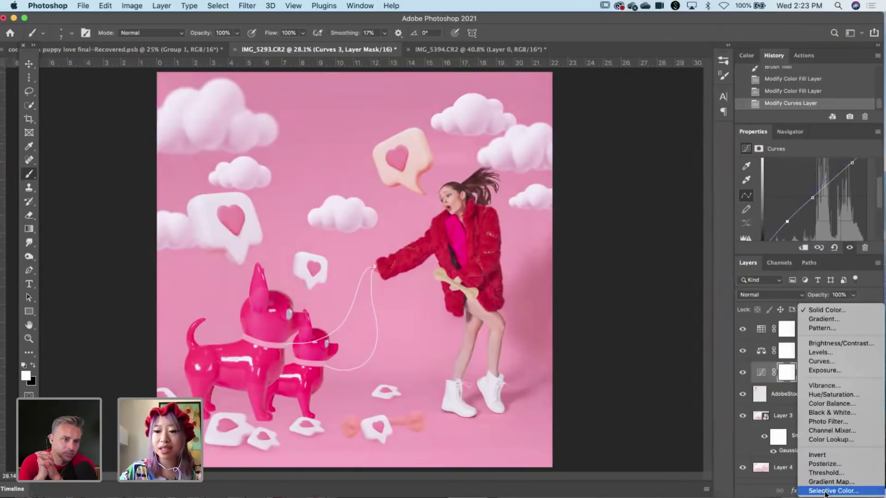
key("Return")
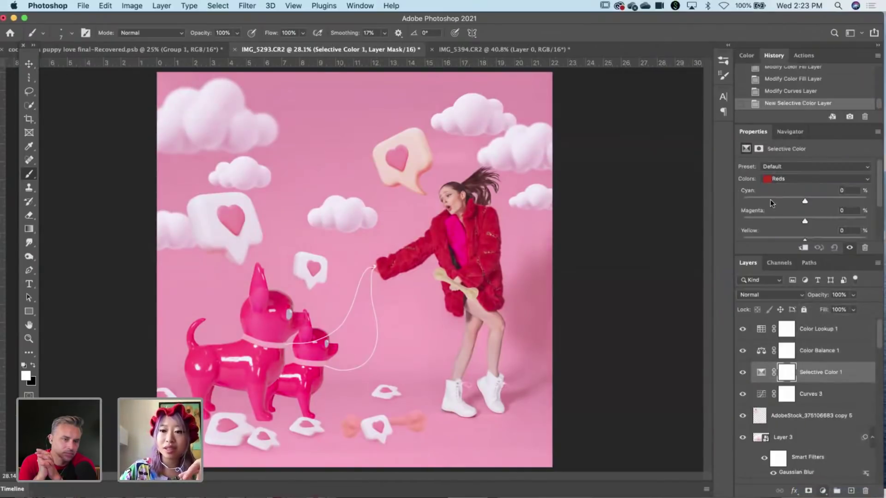
left_click_drag(772, 203, 743, 201)
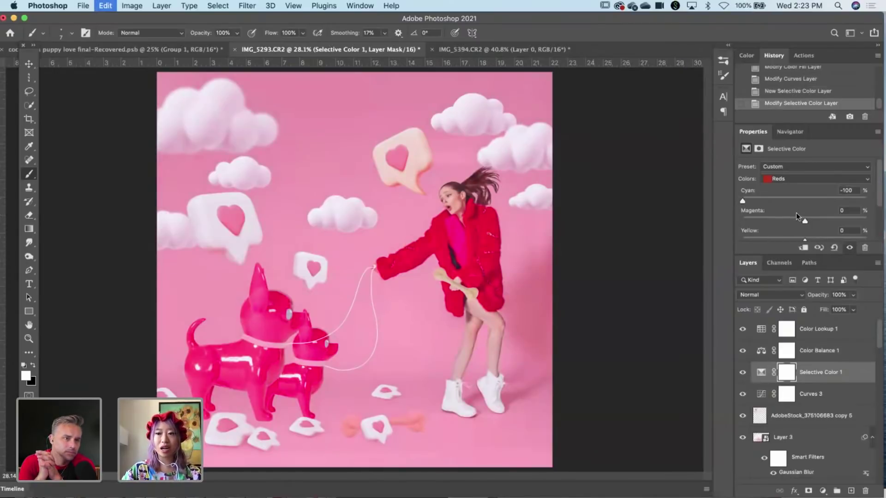
key("super+z")
Raise Magenta slightly and set Yellow to -4% for the Reds in Selective Color 1, comparing the image with and without the adjustment.
left_click_drag(805, 220, 884, 217)
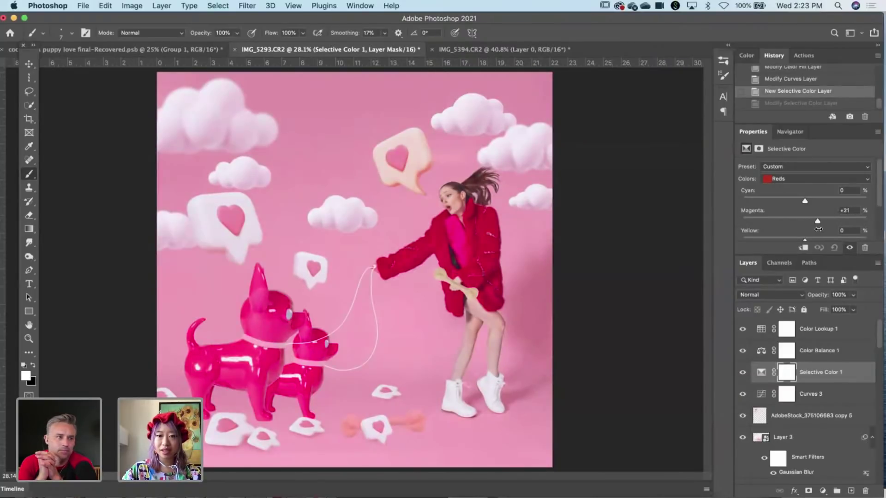
mouse_move(816, 221)
left_mouse_down()
mouse_move(790, 235)
mouse_move(816, 233)
left_mouse_up()
scroll(802, 193, "down", 3)
left_click_drag(790, 186, 782, 187)
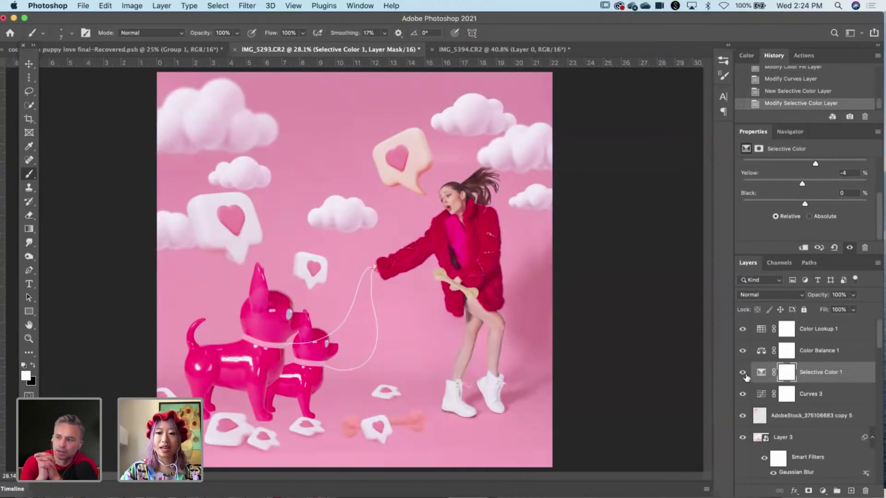
left_click(744, 374)
left_click(742, 373)
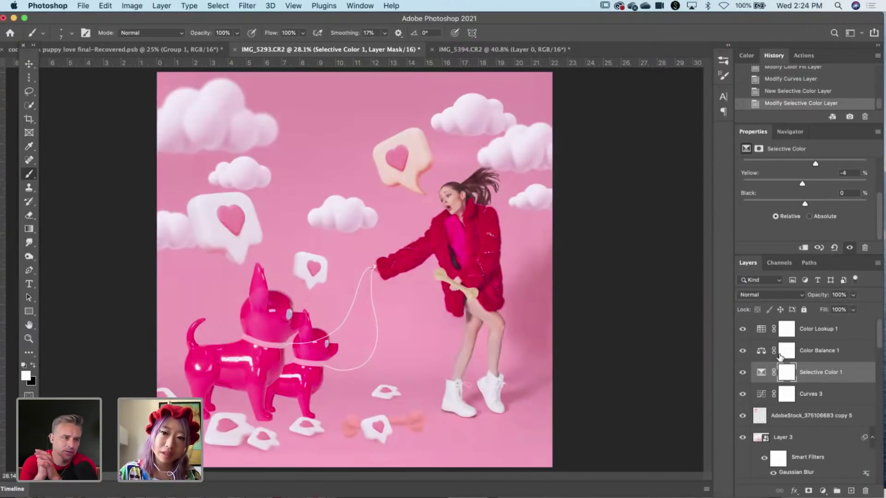
Look through the whole layer stack for the color fill layers that hold the dogs' leashes.
scroll(780, 356, "down", 10)
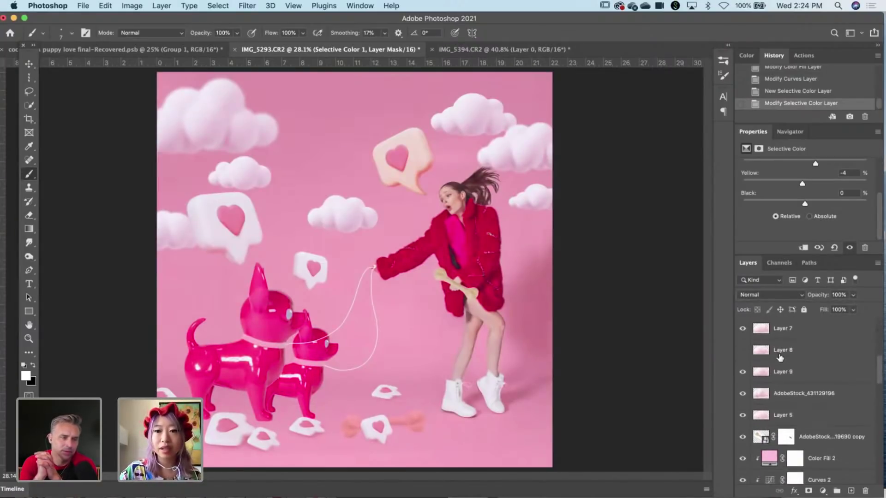
scroll(780, 356, "up", 3)
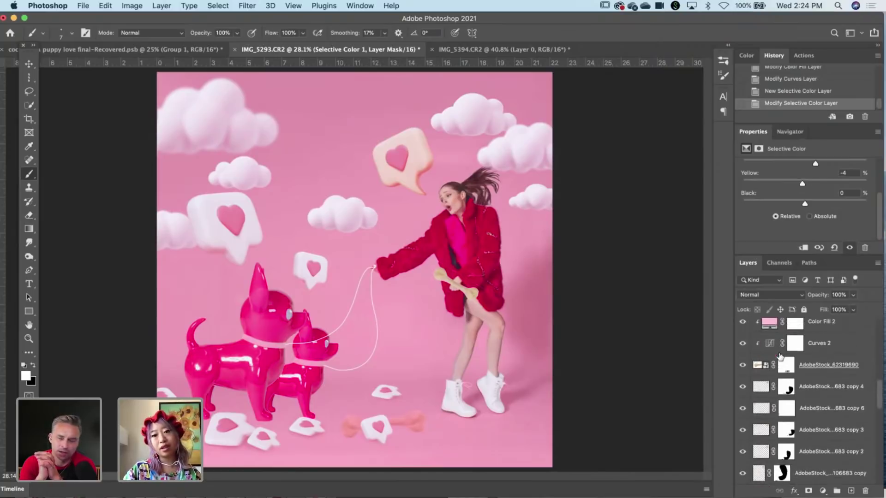
scroll(780, 356, "down", 10)
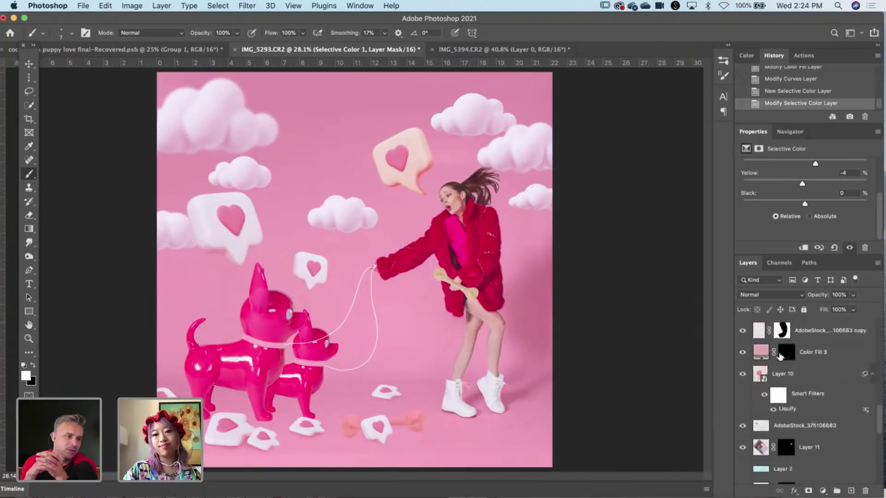
scroll(780, 356, "up", 3)
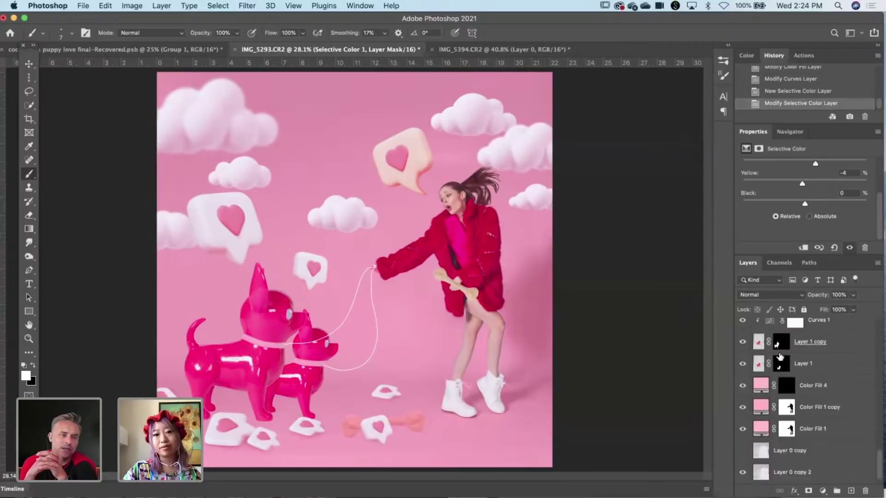
scroll(780, 356, "up", 6)
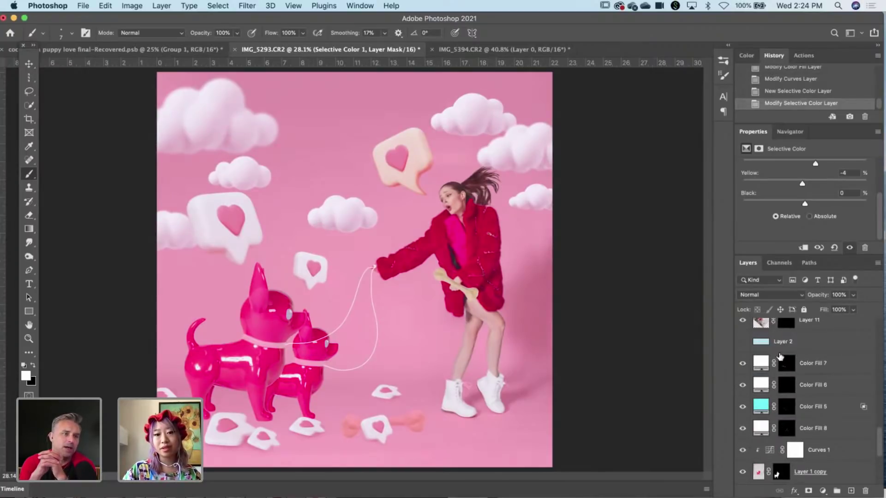
scroll(780, 356, "up", 10)
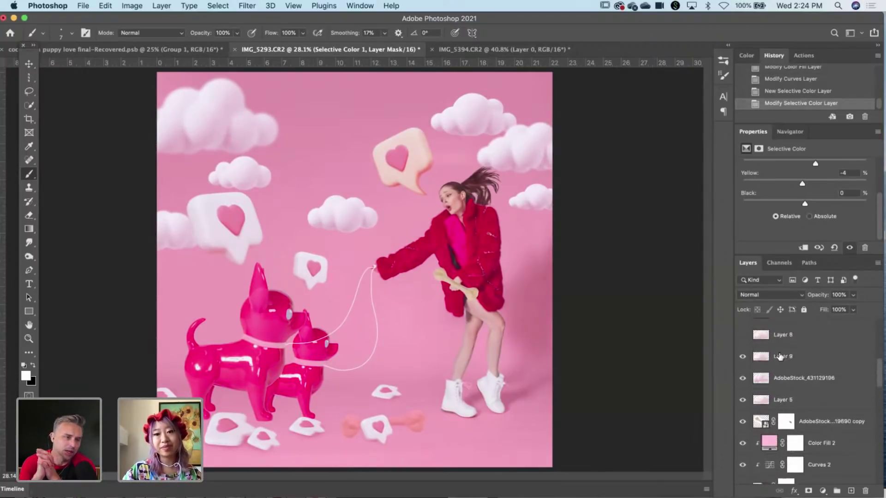
scroll(780, 356, "down", 10)
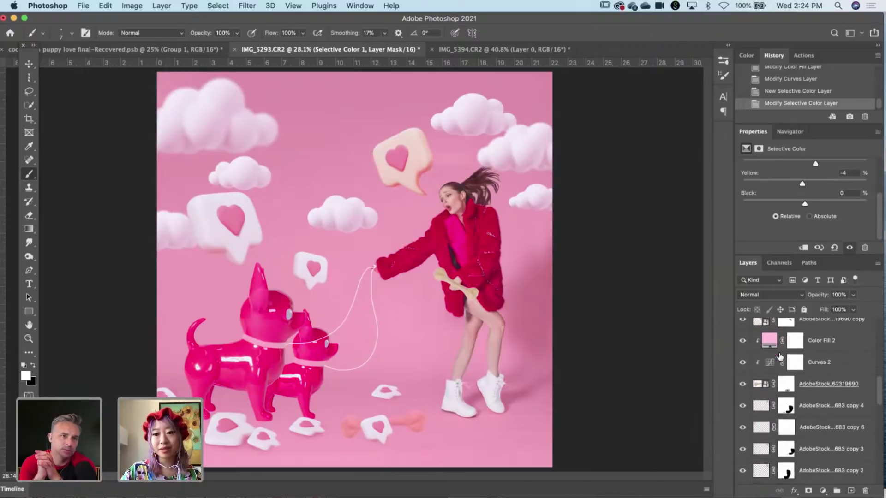
scroll(782, 369, "down", 3)
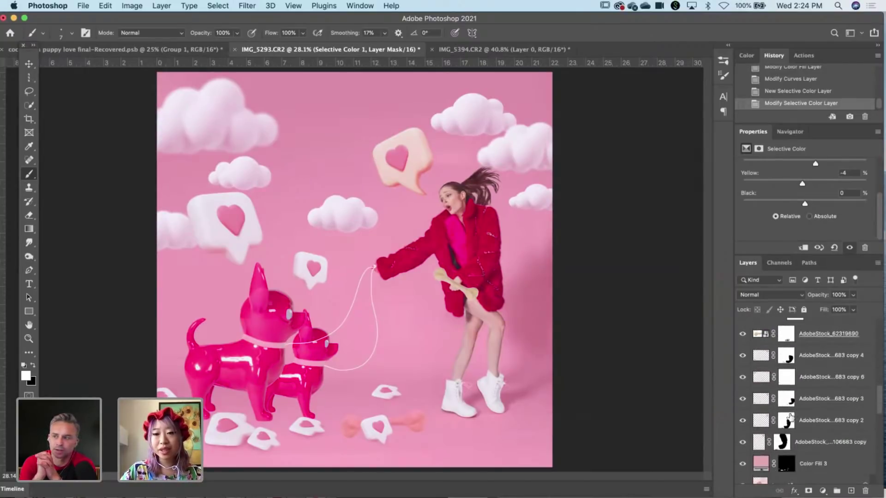
scroll(818, 426, "down", 3)
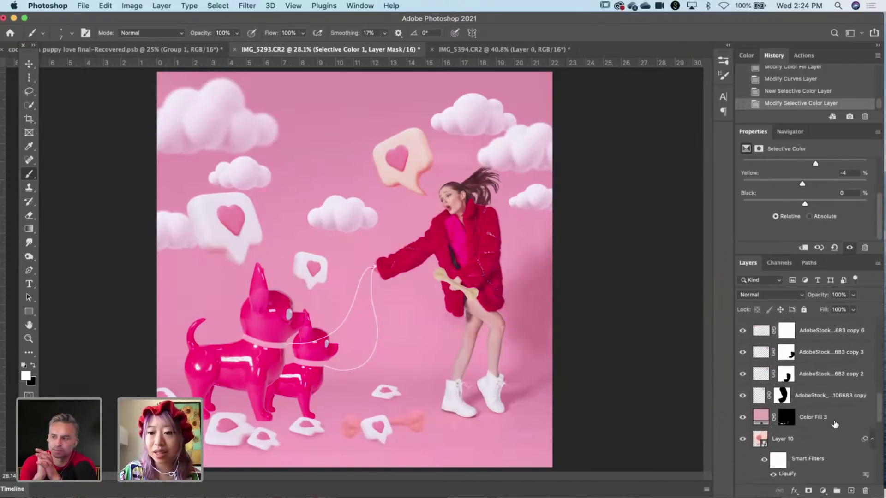
scroll(835, 424, "down", 10)
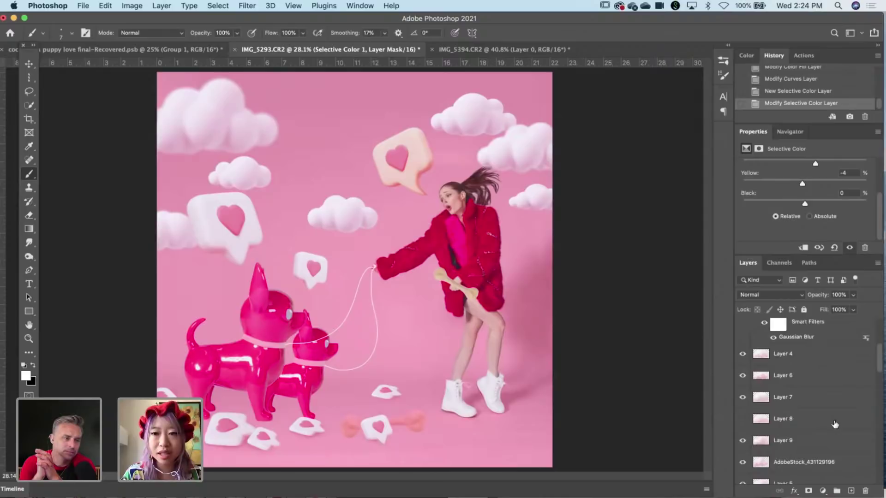
scroll(835, 425, "up", 10)
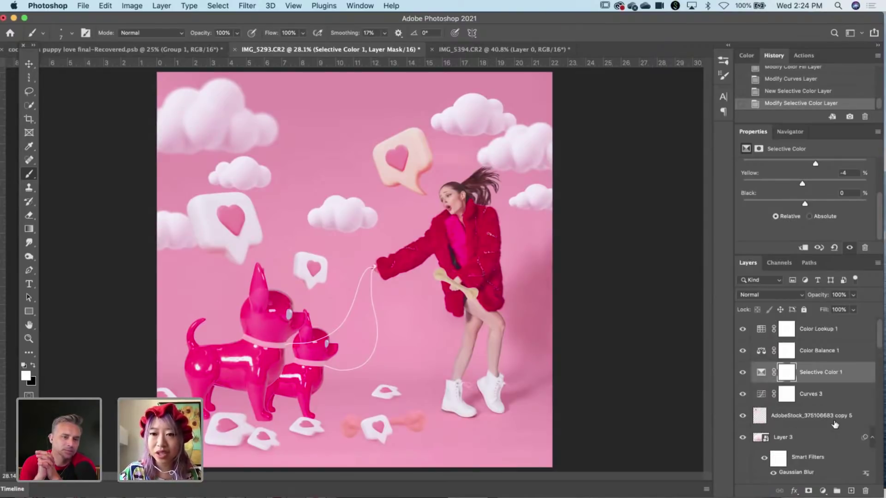
scroll(828, 407, "down", 3)
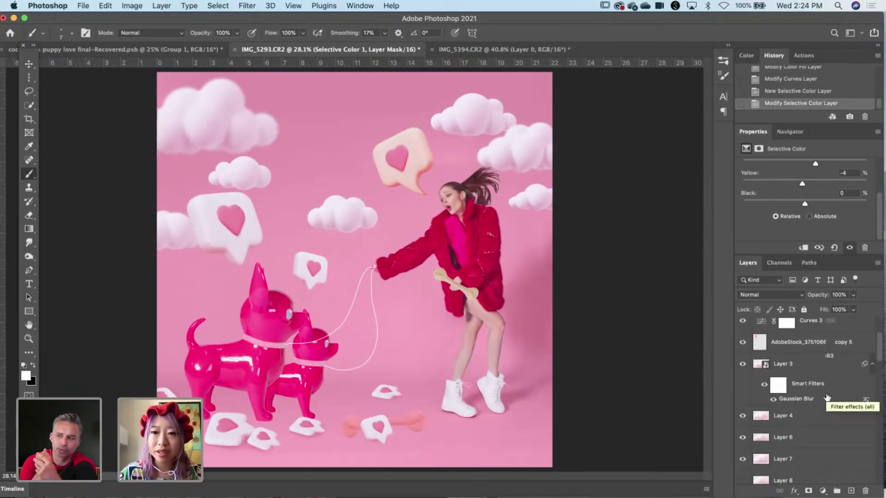
scroll(827, 405, "up", 3)
scroll(828, 402, "down", 10)
scroll(826, 396, "down", 15)
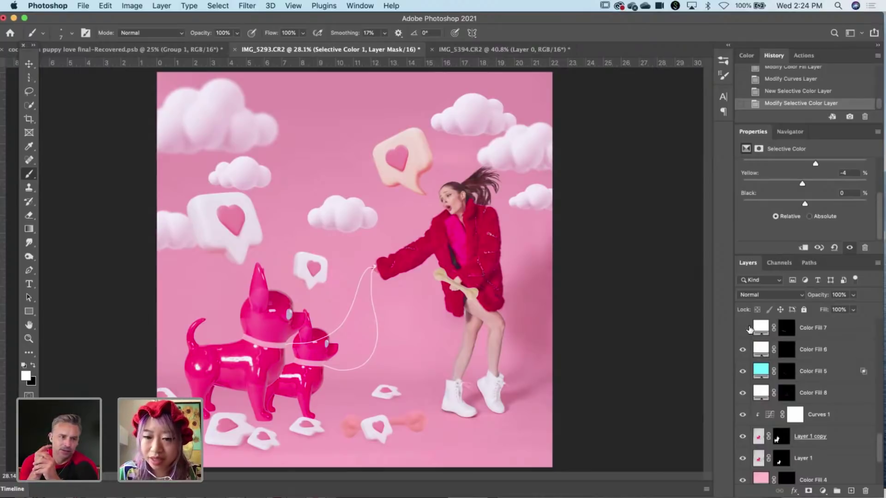
Open the layer style settings of the Color Fill 8 leash layer and enable Bevel & Emboss.
left_click(744, 393)
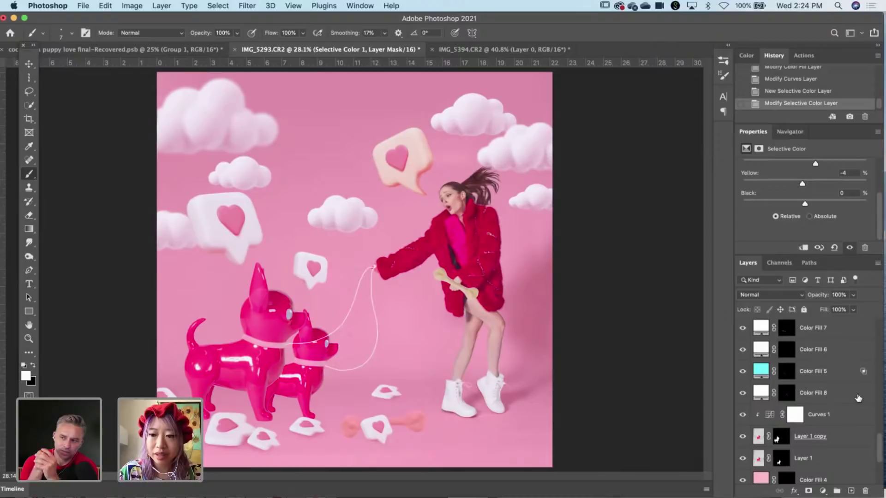
double_click(851, 400)
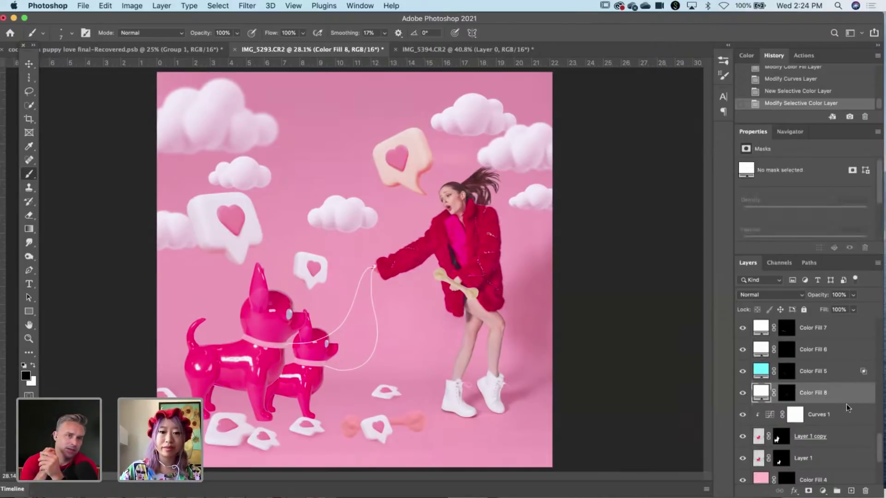
left_click_drag(543, 52, 832, 36)
left_click_drag(690, 34, 741, 43)
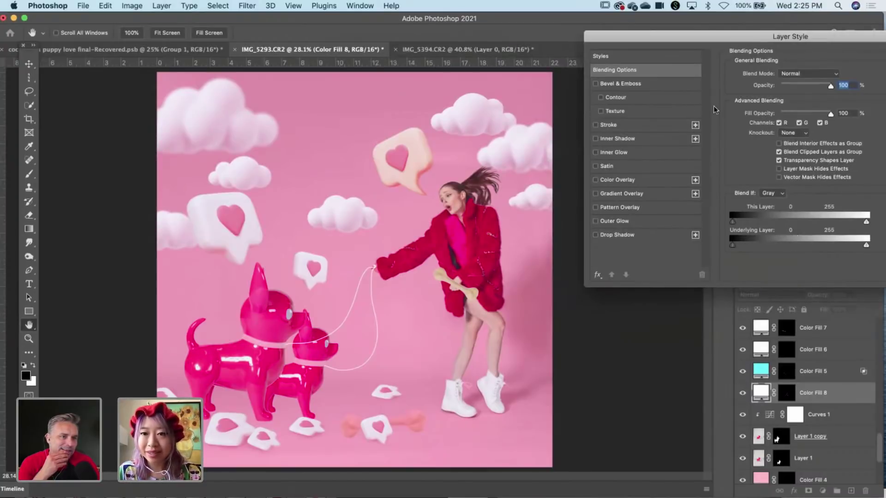
left_click(627, 85)
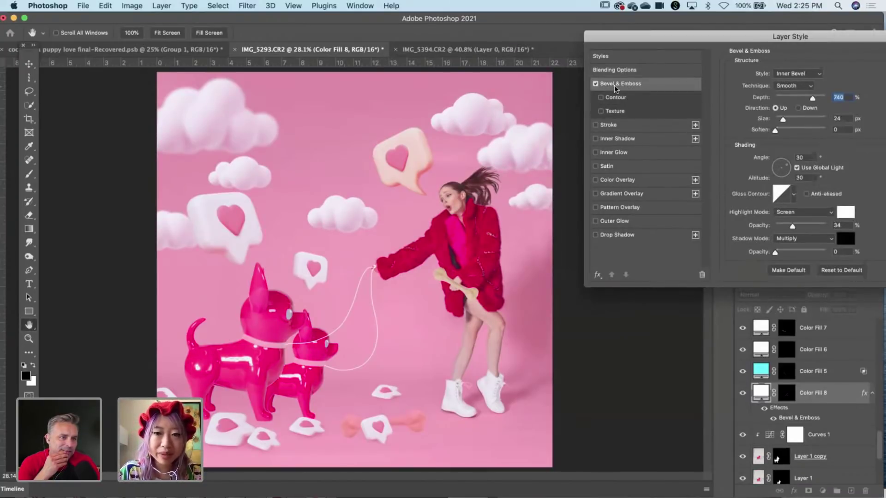